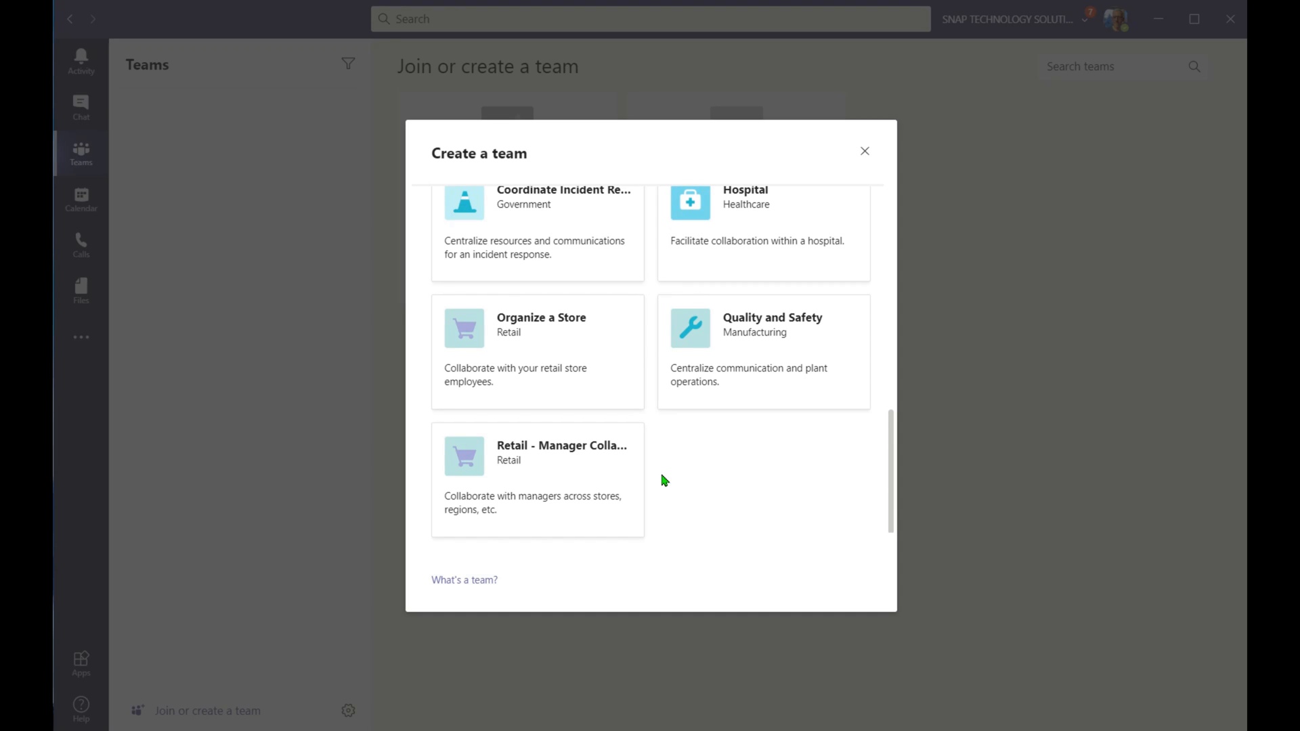
Start a private team from the Organize Help Desk template
{"action": "scroll", "coordinate": [664, 479], "scroll_direction": "up", "scroll_amount": 1}
{"action": "scroll", "coordinate": [664, 481], "scroll_direction": "up", "scroll_amount": 3}
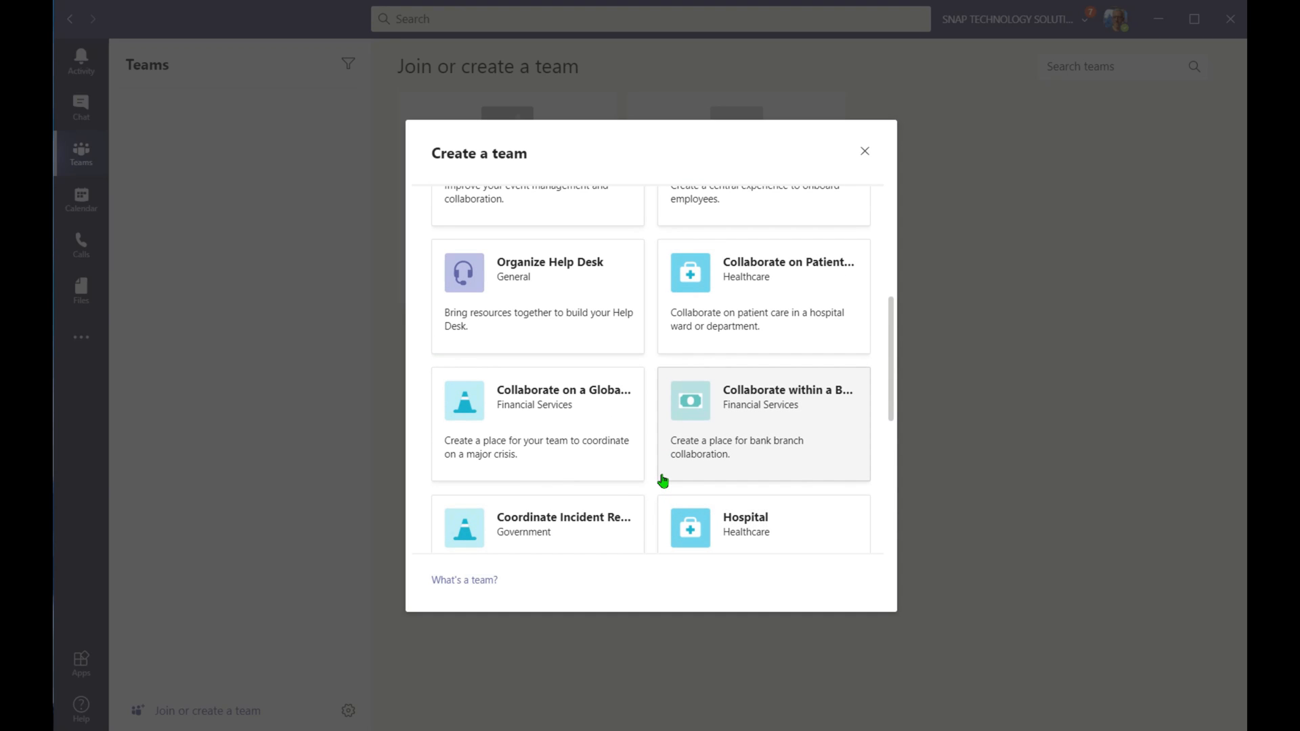
{"action": "scroll", "coordinate": [667, 474], "scroll_direction": "up", "scroll_amount": 1}
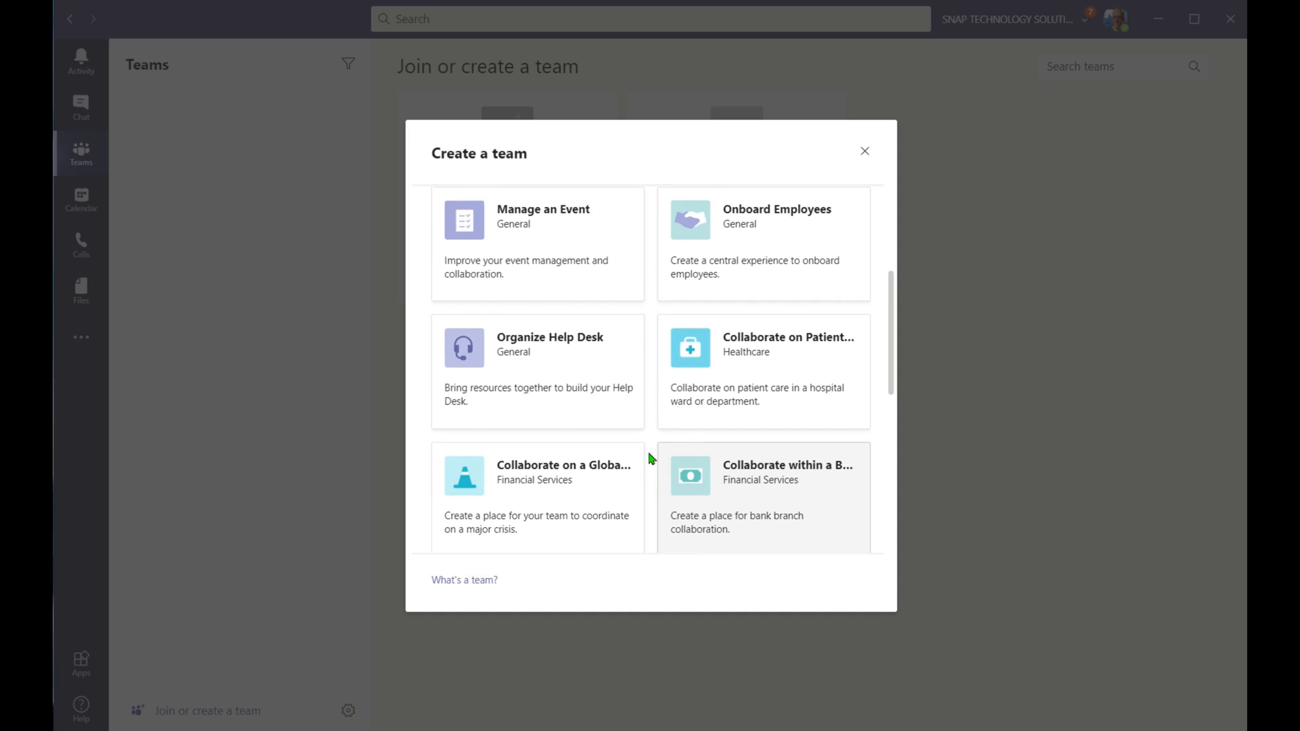
{"action": "left_click", "coordinate": [563, 377]}
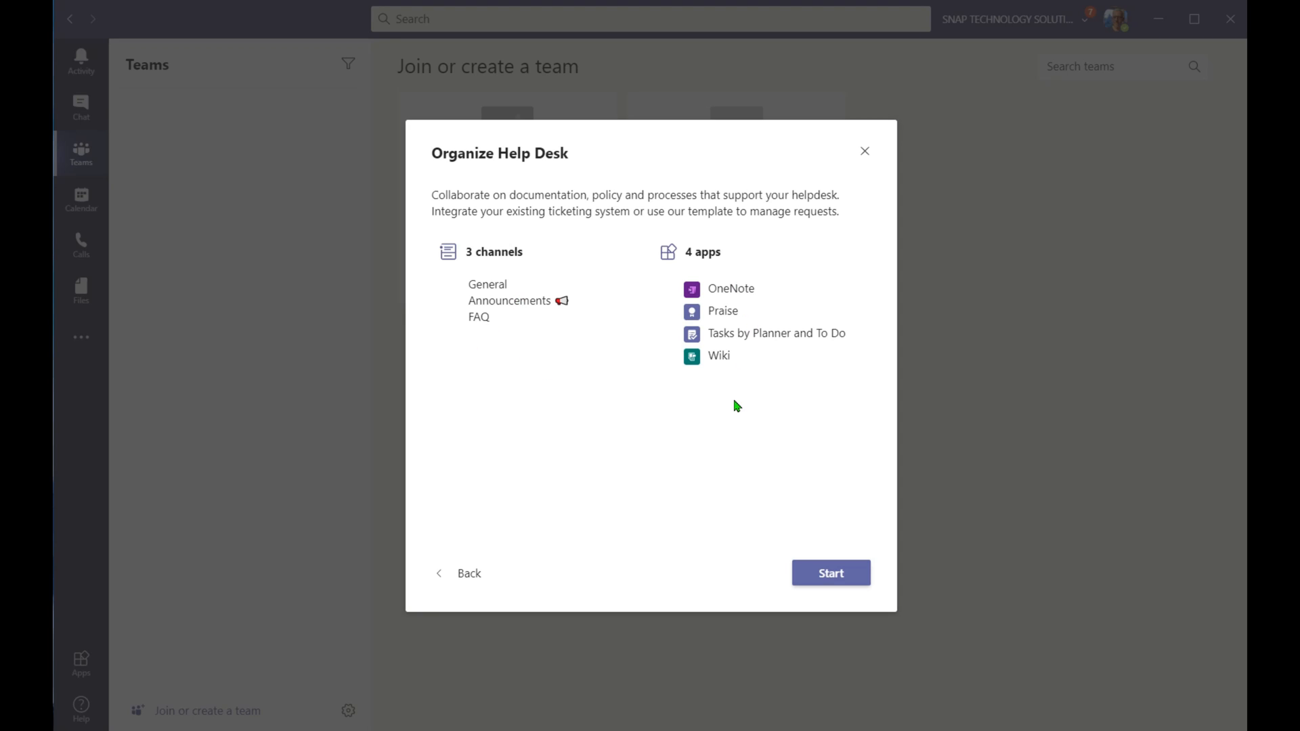
{"action": "left_click", "coordinate": [838, 565]}
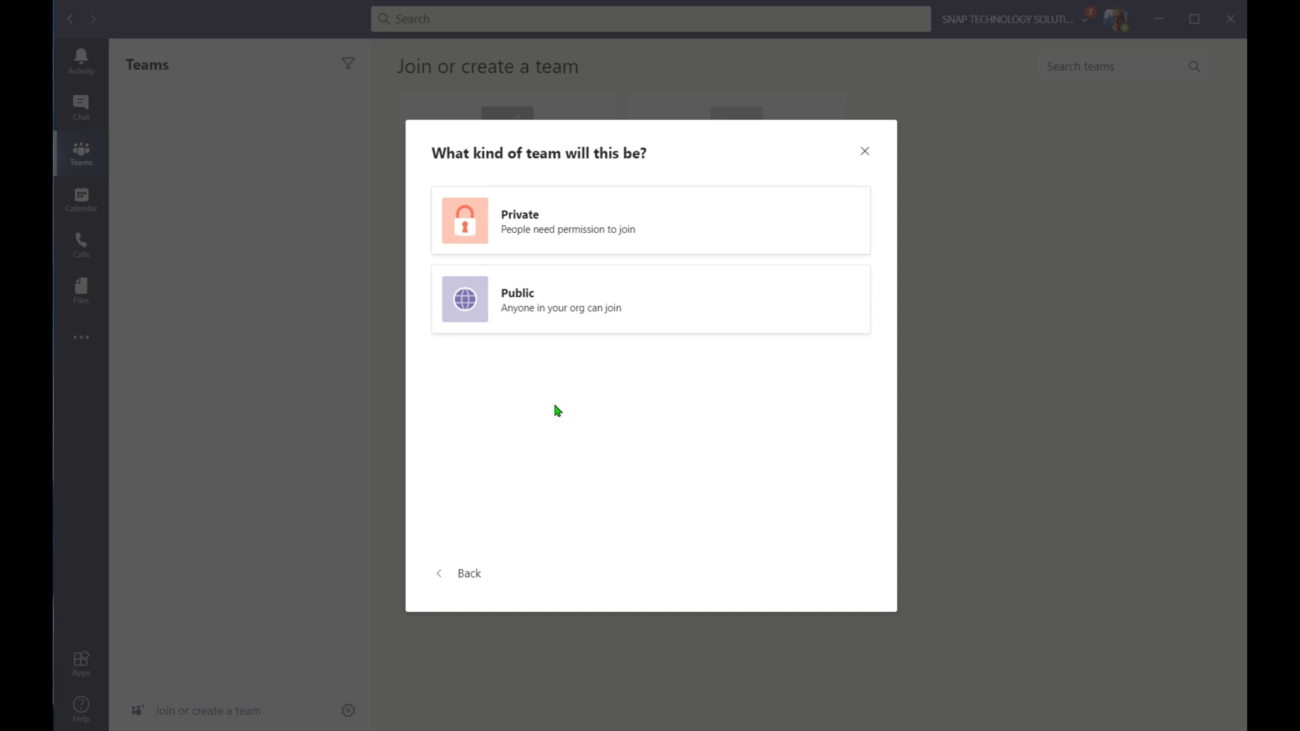
{"action": "left_click", "coordinate": [518, 234]}
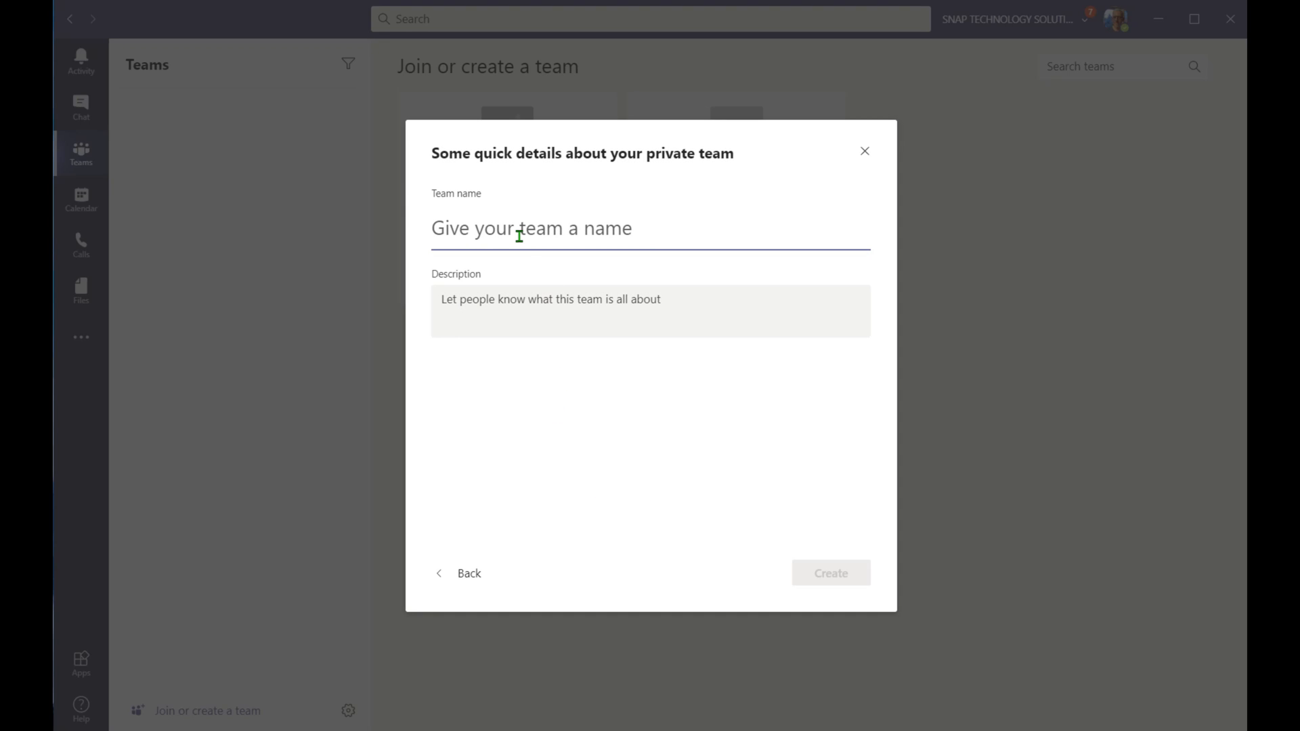
Name the team "Our Help Desk", describe it as "Here is where we help people", and create it
{"action": "type", "text": "Our Hel"}
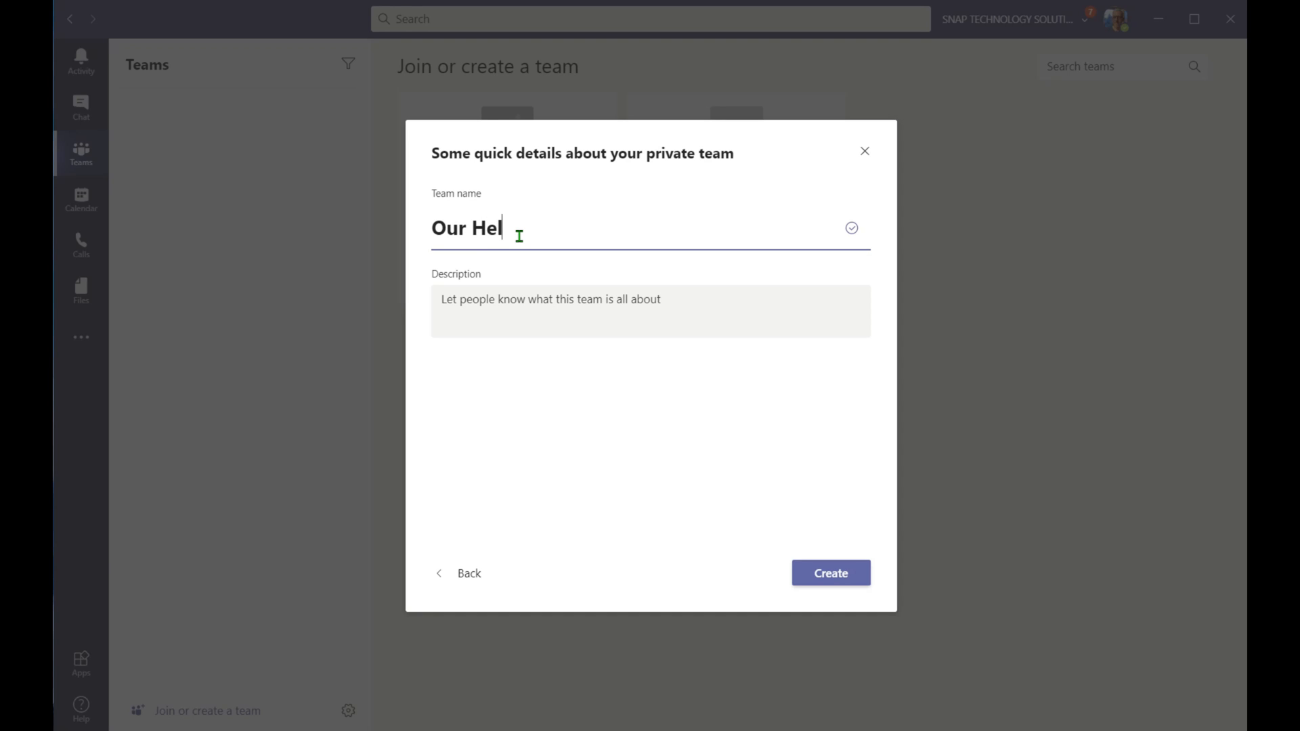
{"action": "type", "text": "p Desk"}
{"action": "left_click", "coordinate": [515, 299]}
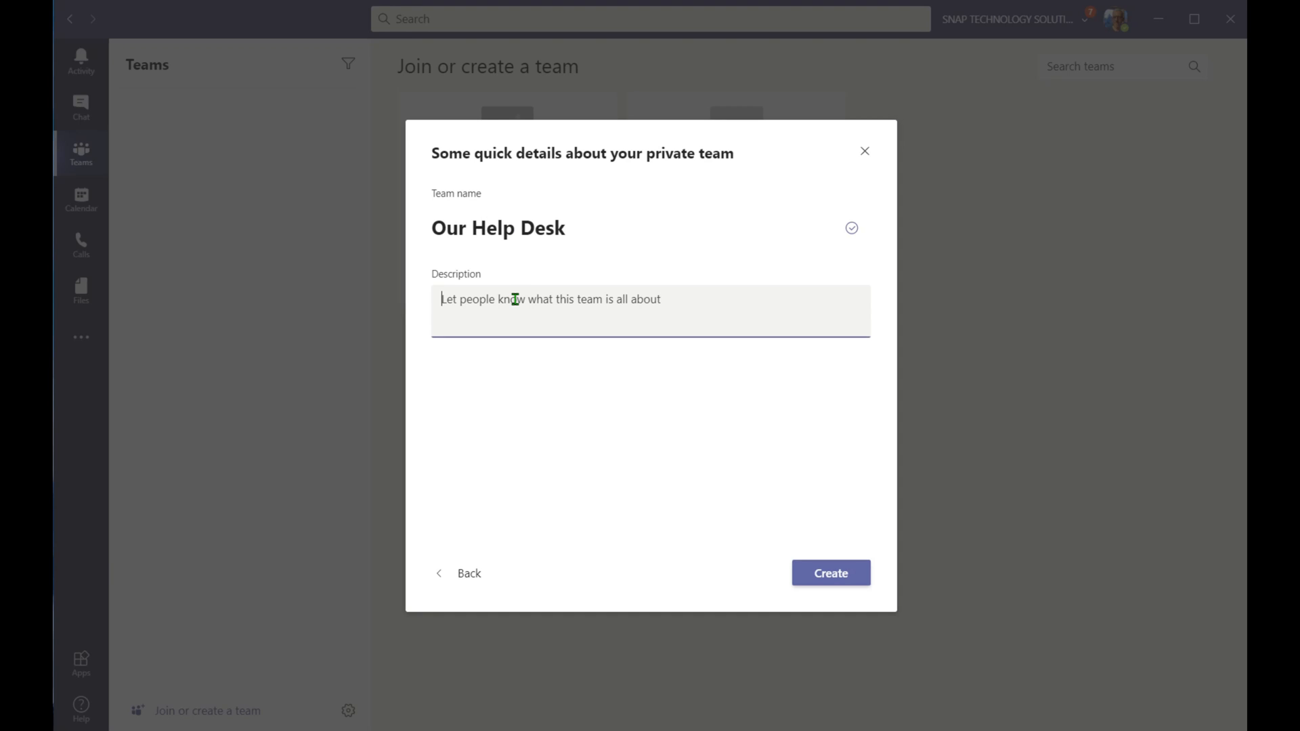
{"action": "type", "text": "Here is where we help people"}
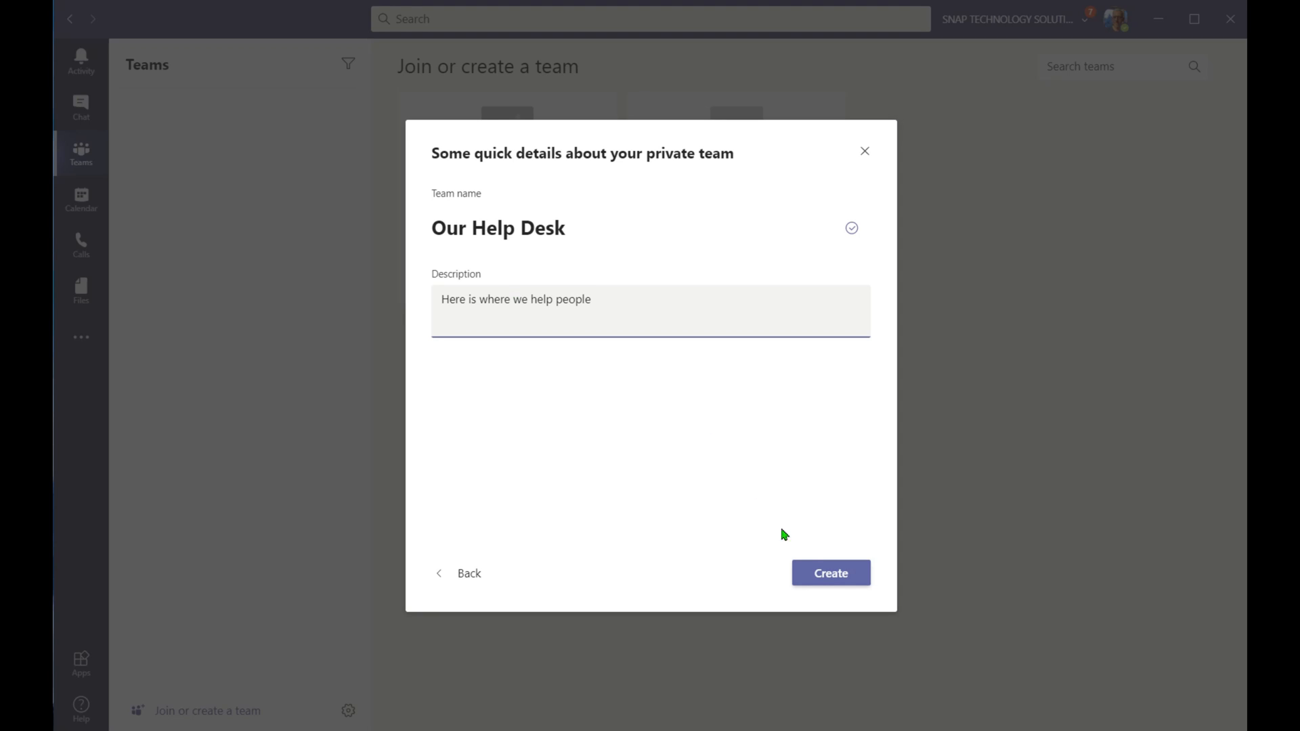
{"action": "left_click", "coordinate": [824, 577]}
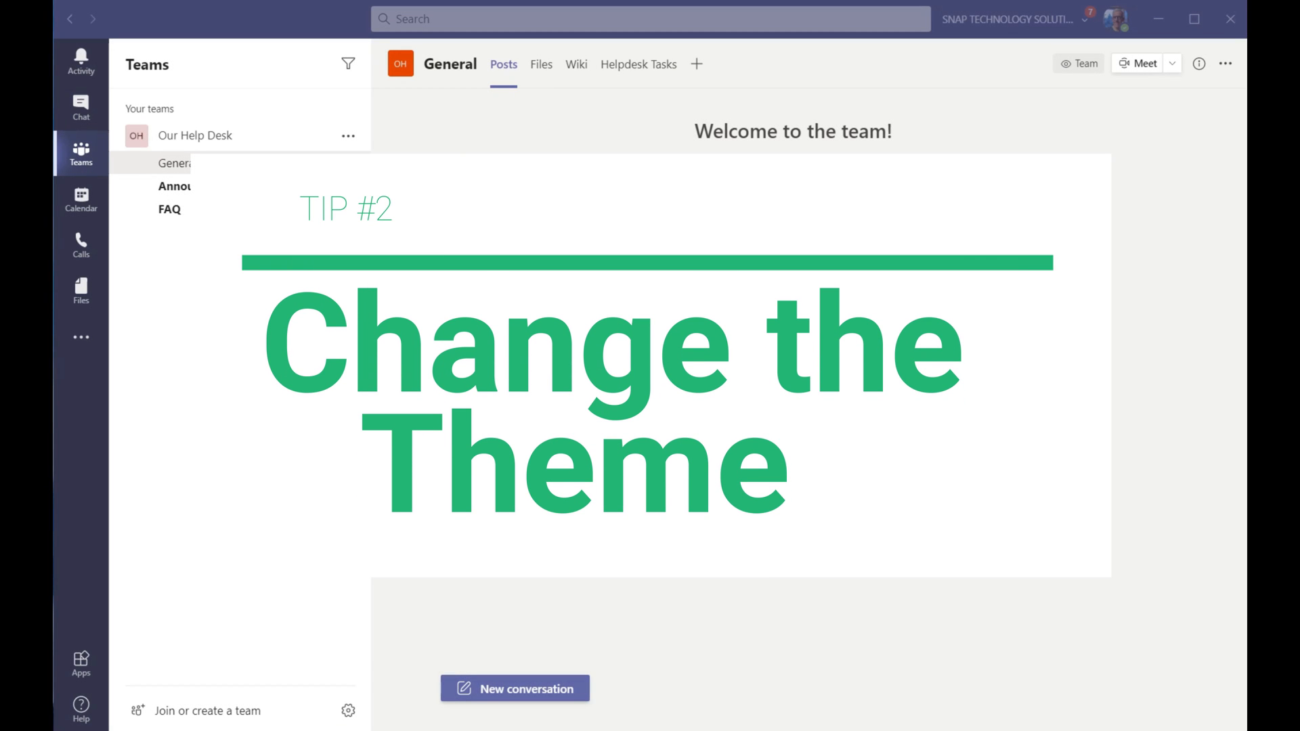
Preview the Dark and High contrast themes in the general settings and apply the Dark theme
{"action": "left_click", "coordinate": [1116, 19]}
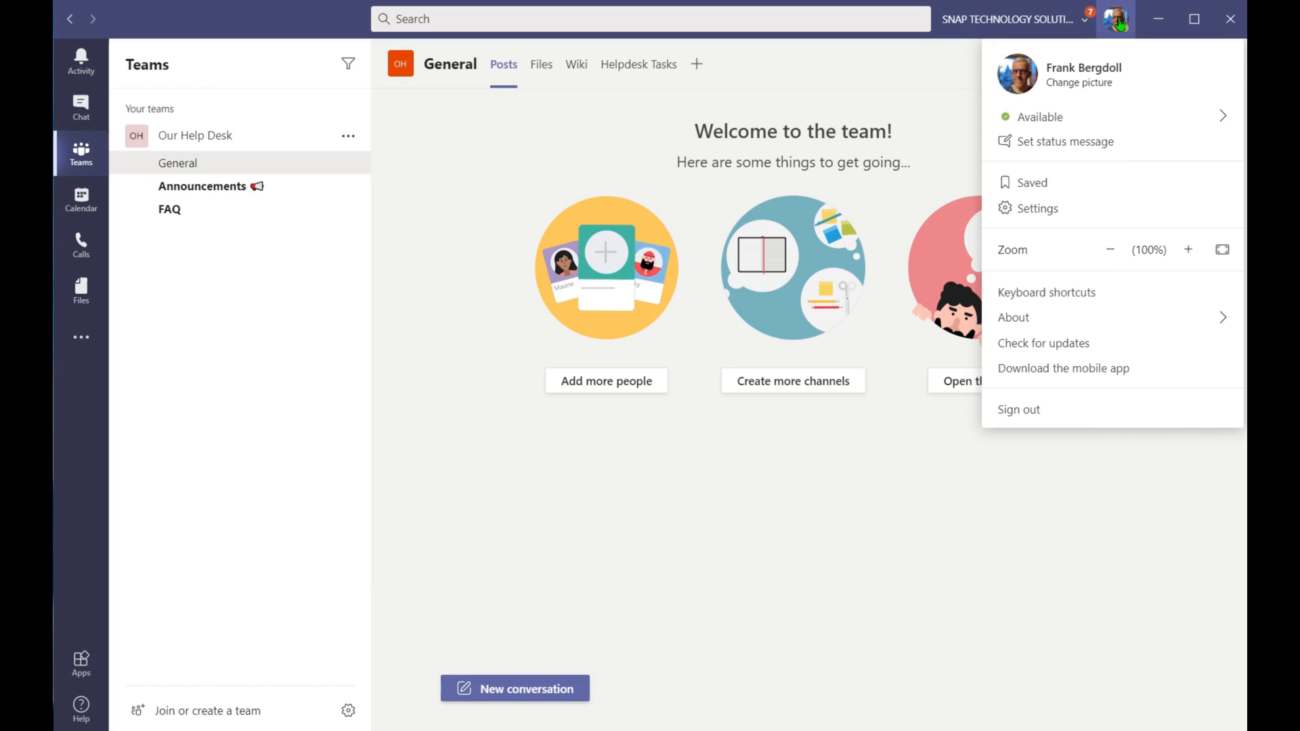
{"action": "left_click", "coordinate": [1053, 209]}
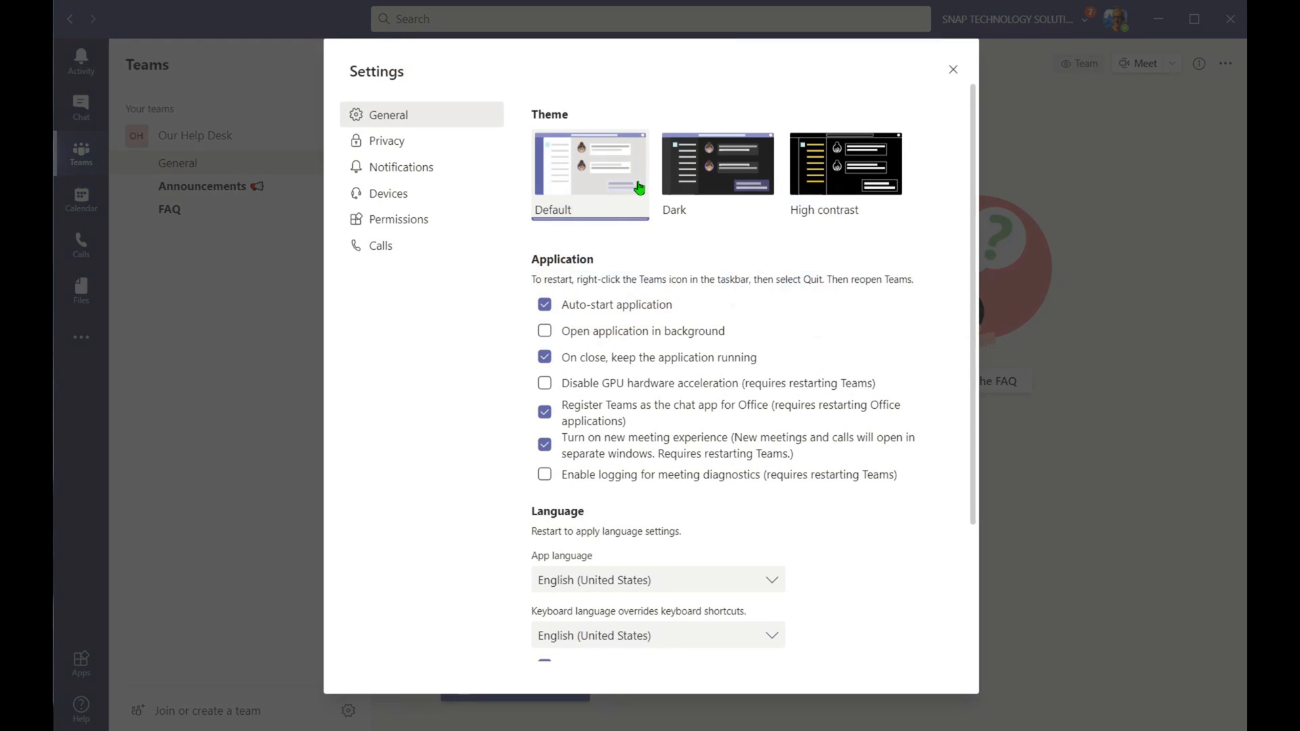
{"action": "left_click", "coordinate": [715, 187]}
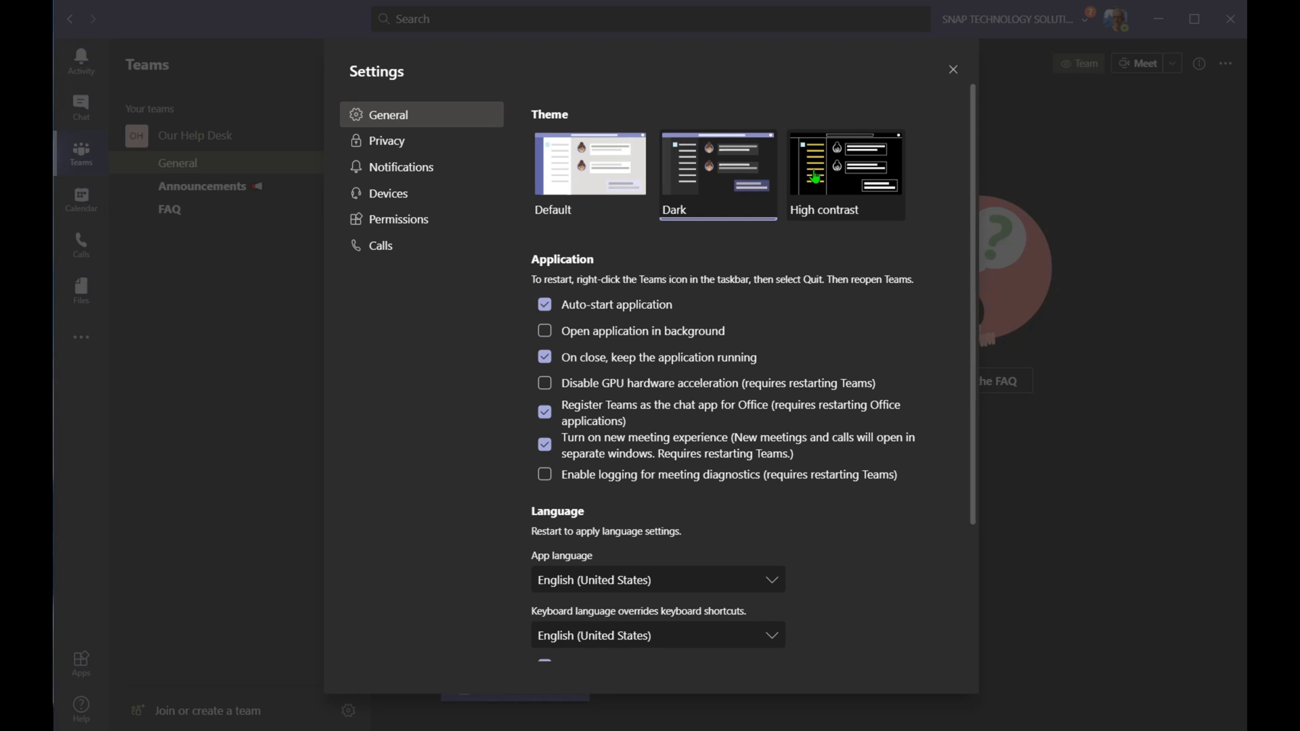
{"action": "left_click", "coordinate": [805, 181]}
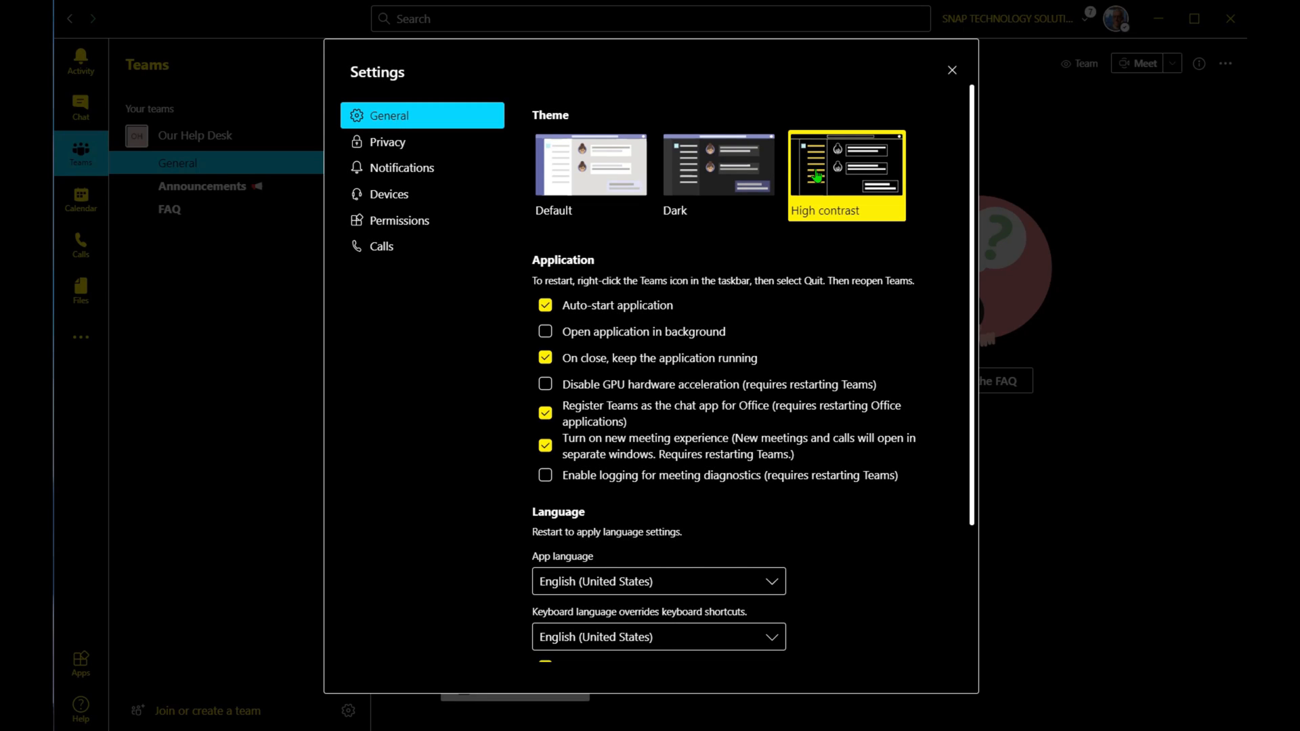
{"action": "left_click", "coordinate": [717, 169]}
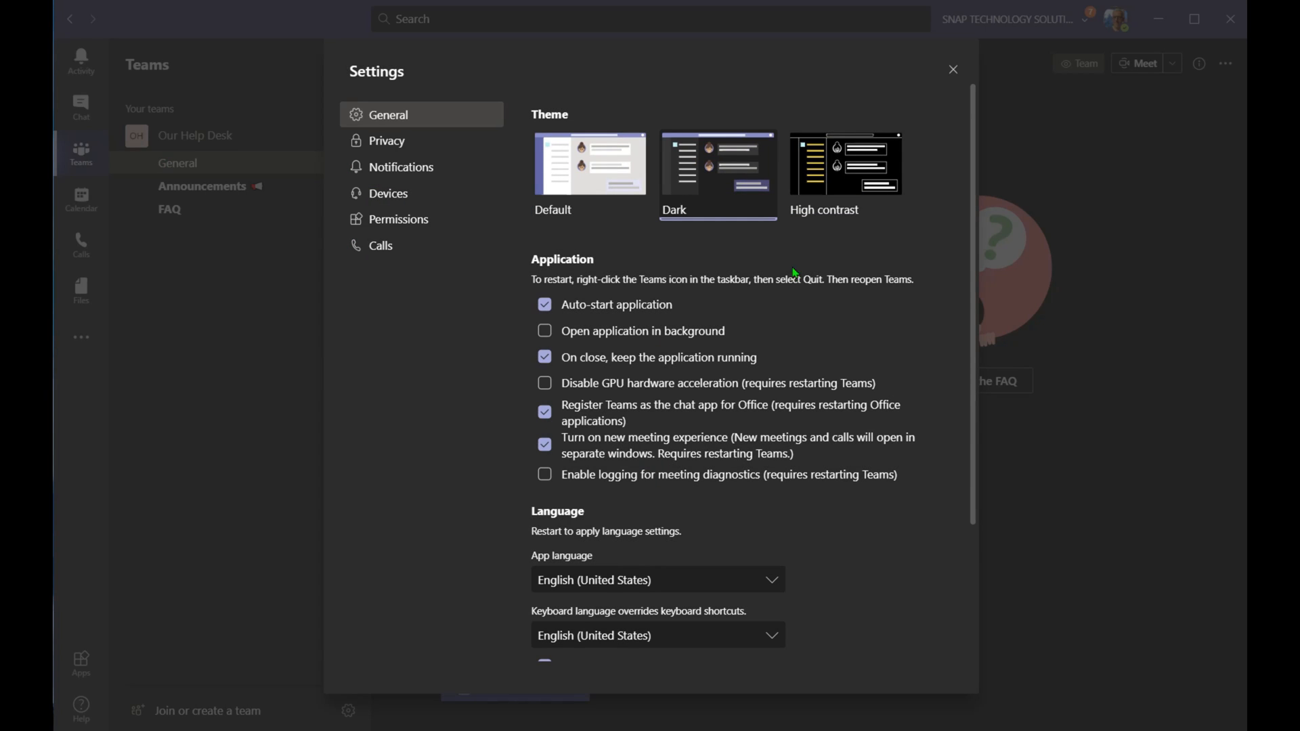
{"action": "left_click", "coordinate": [954, 70]}
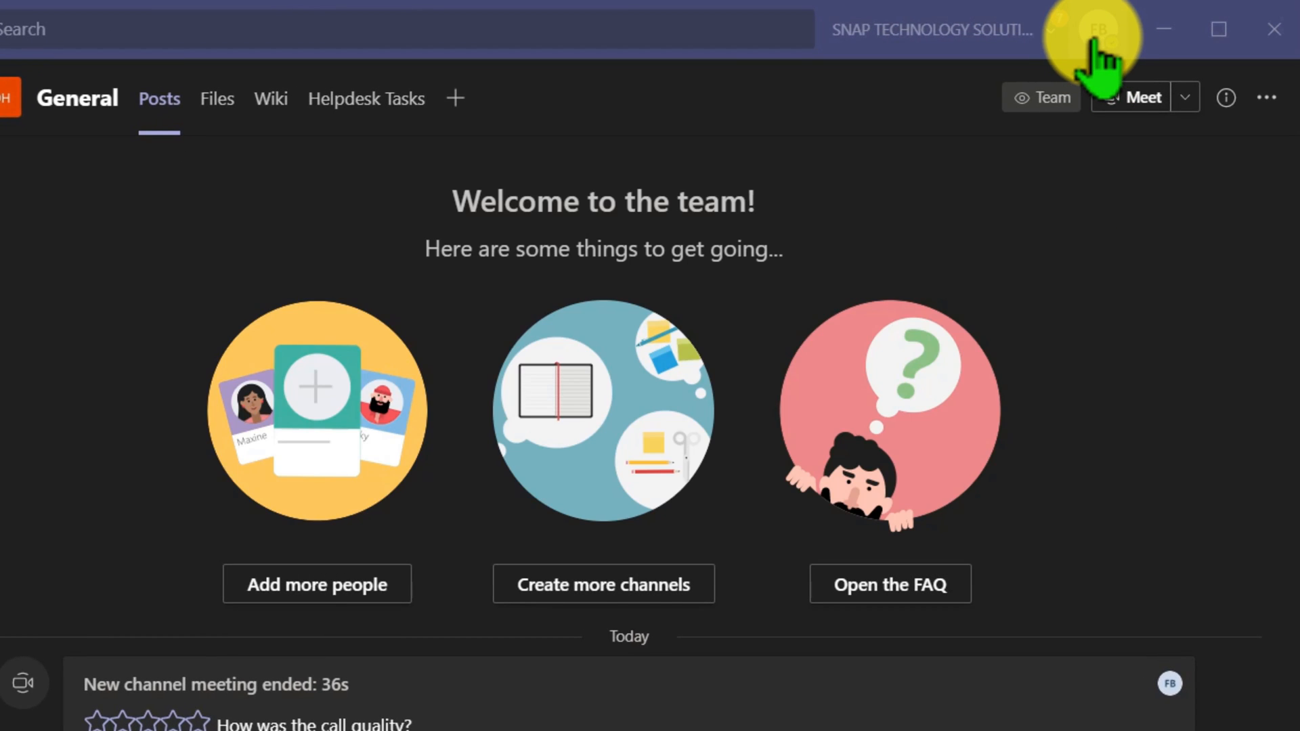
Upload the cropped portrait "20201212_143422 (2).jpg" from the Profile Photos folder as the profile picture and save it
{"action": "left_click", "coordinate": [1098, 30]}
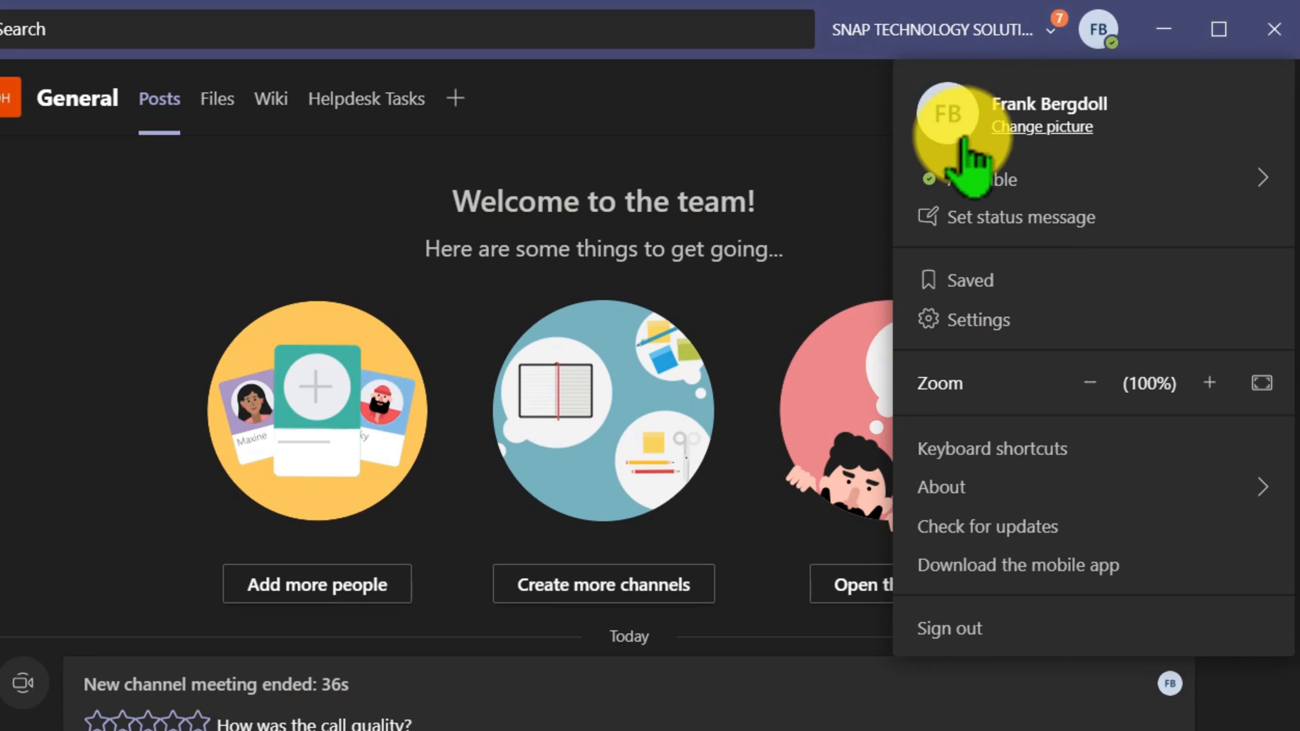
{"action": "left_click", "coordinate": [1057, 129]}
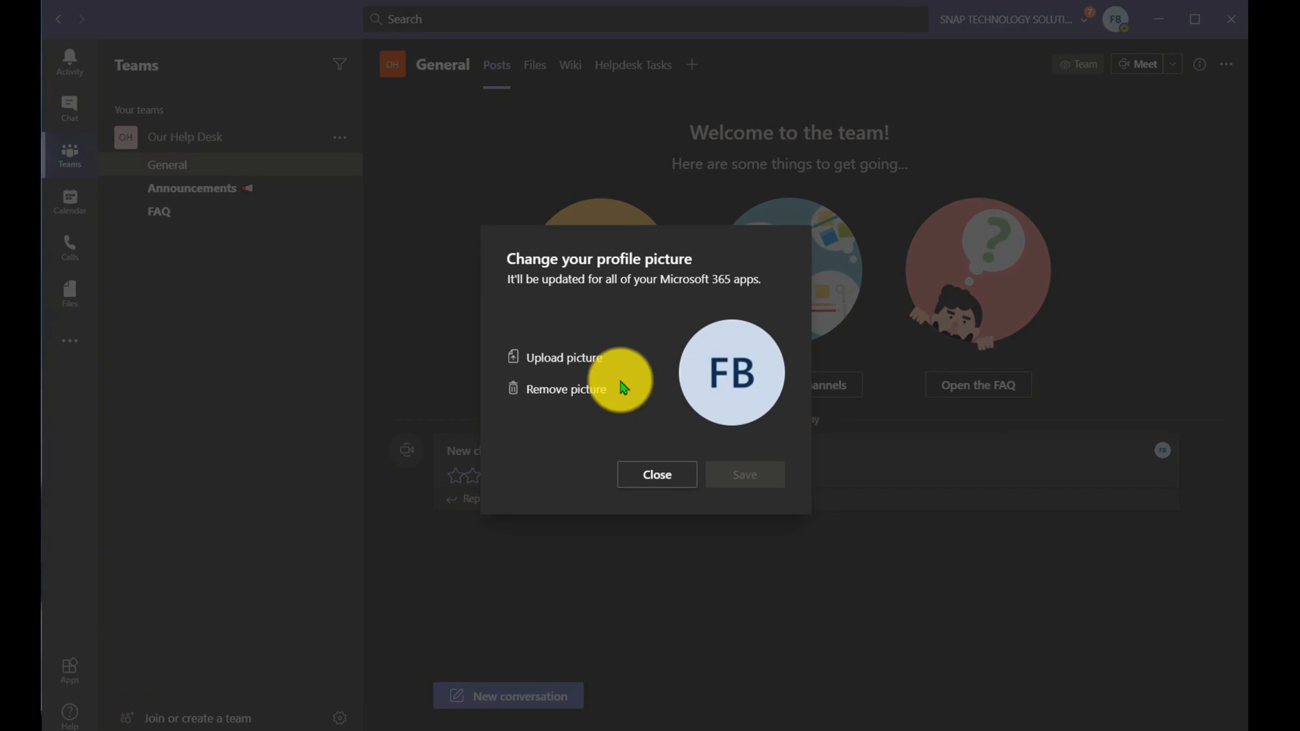
{"action": "left_click", "coordinate": [362, 482]}
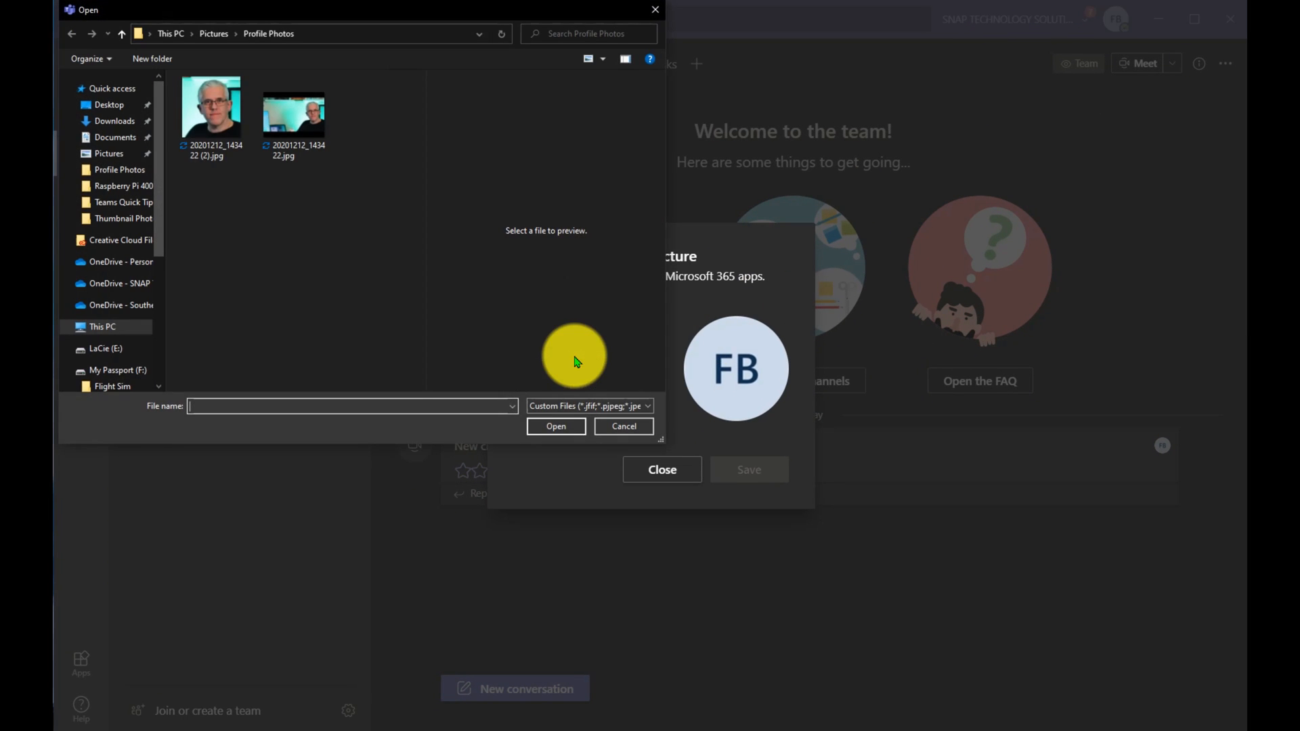
{"action": "left_click", "coordinate": [212, 108]}
{"action": "left_click", "coordinate": [566, 433]}
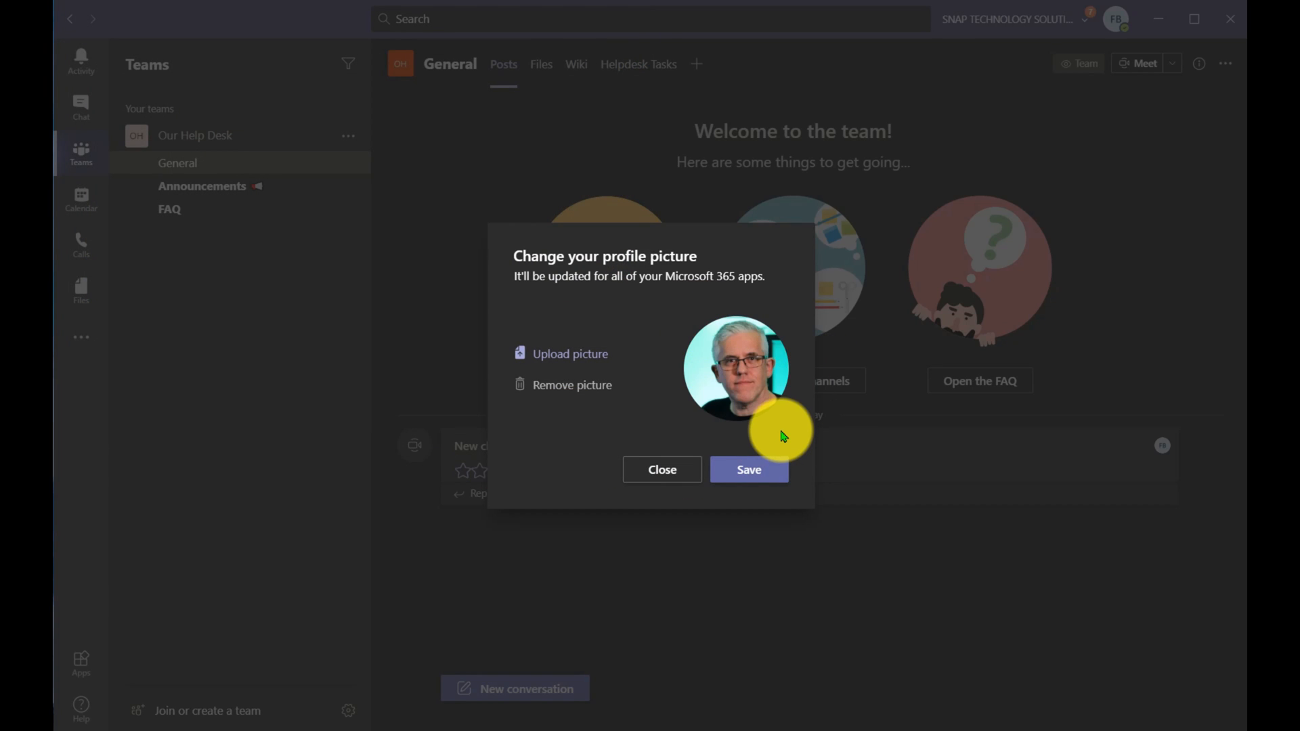
{"action": "left_click", "coordinate": [749, 471]}
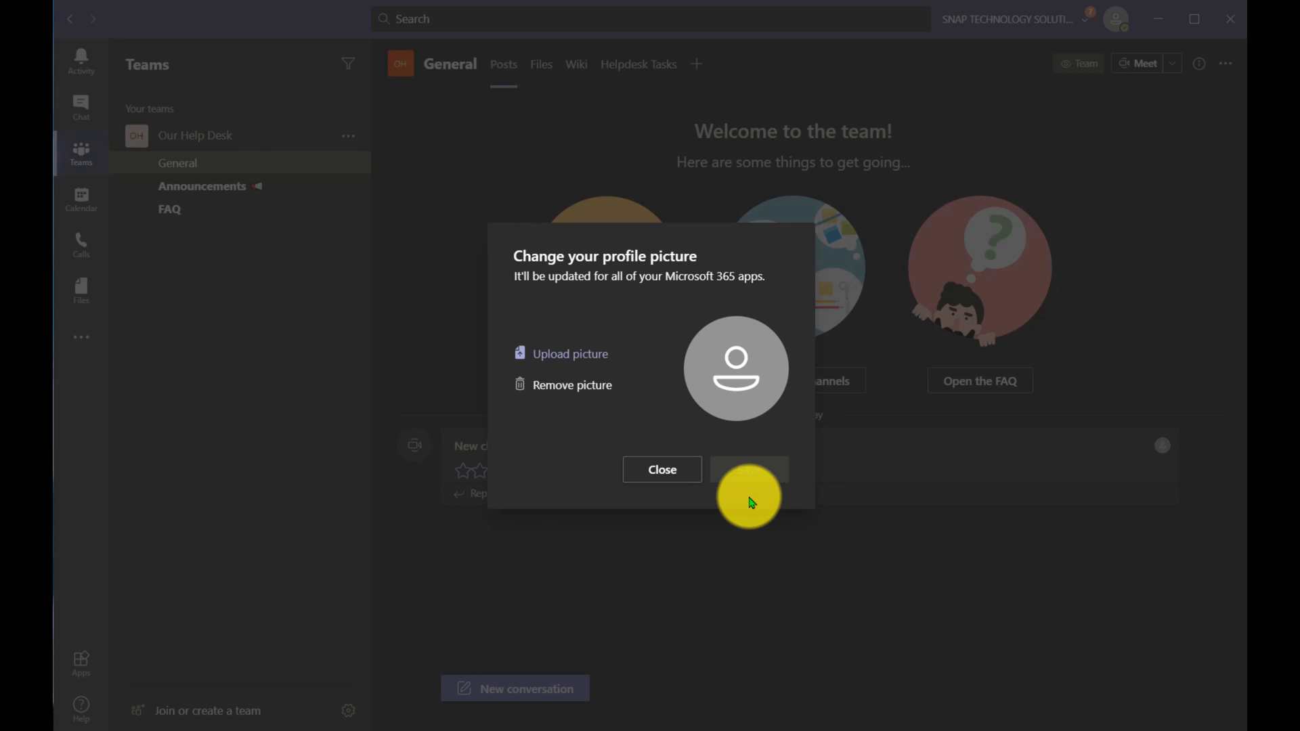
{"action": "left_click", "coordinate": [665, 472]}
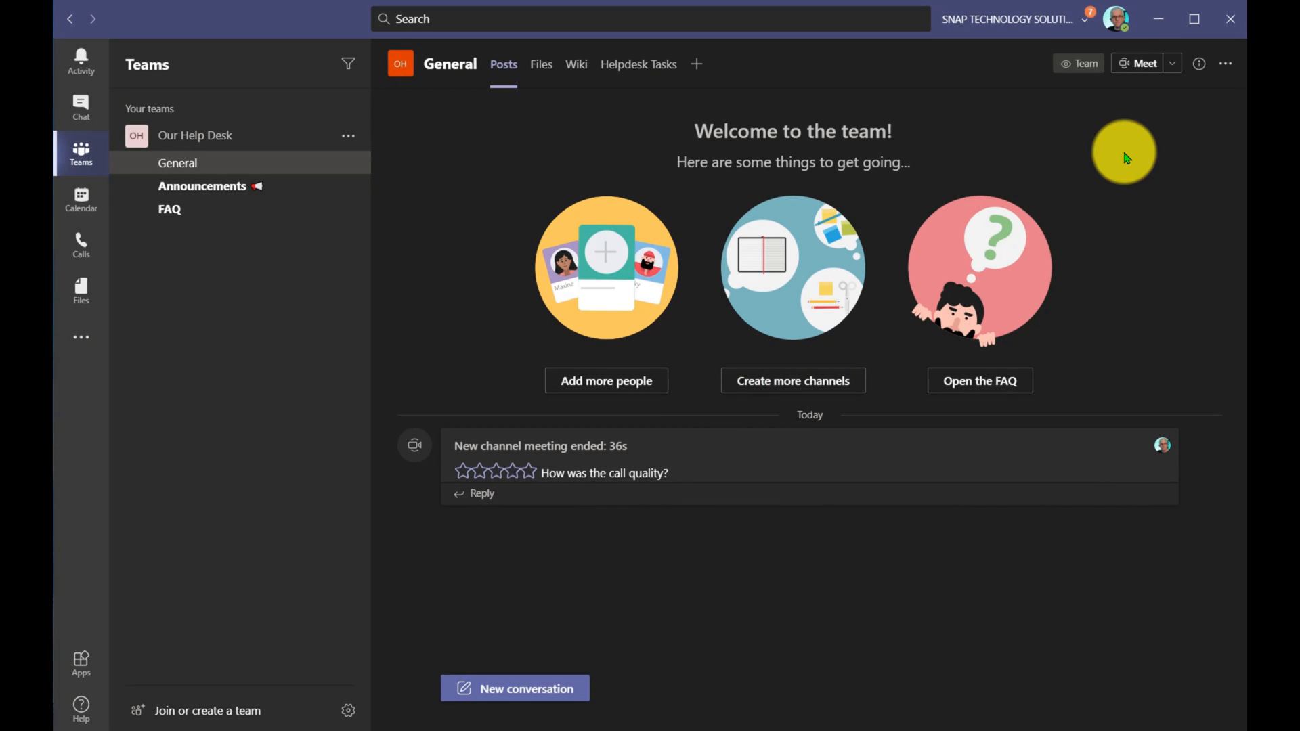
Start and join a meeting in the General channel using computer audio with the camera off
{"action": "left_click", "coordinate": [1141, 66]}
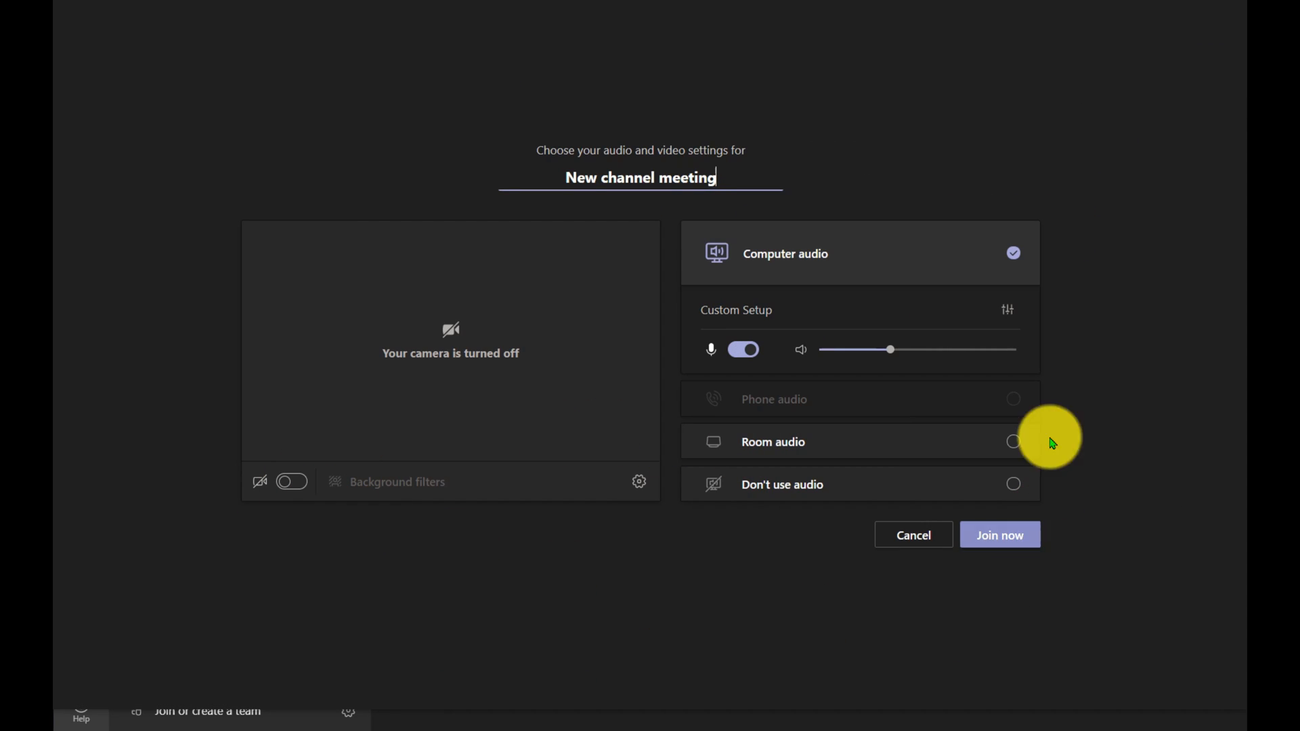
{"action": "left_click", "coordinate": [1001, 536]}
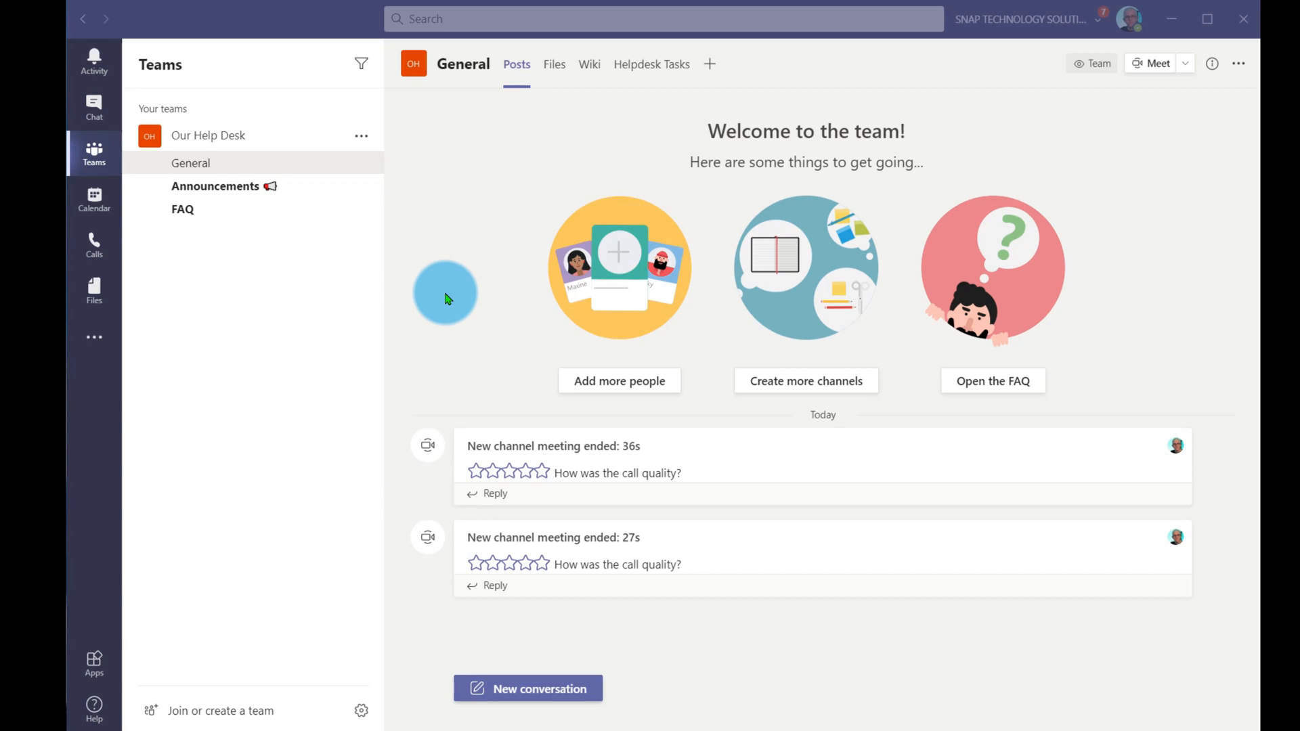
View the posts of the FAQ channel and the Announcements channel in Our Help Desk
{"action": "left_click", "coordinate": [197, 211]}
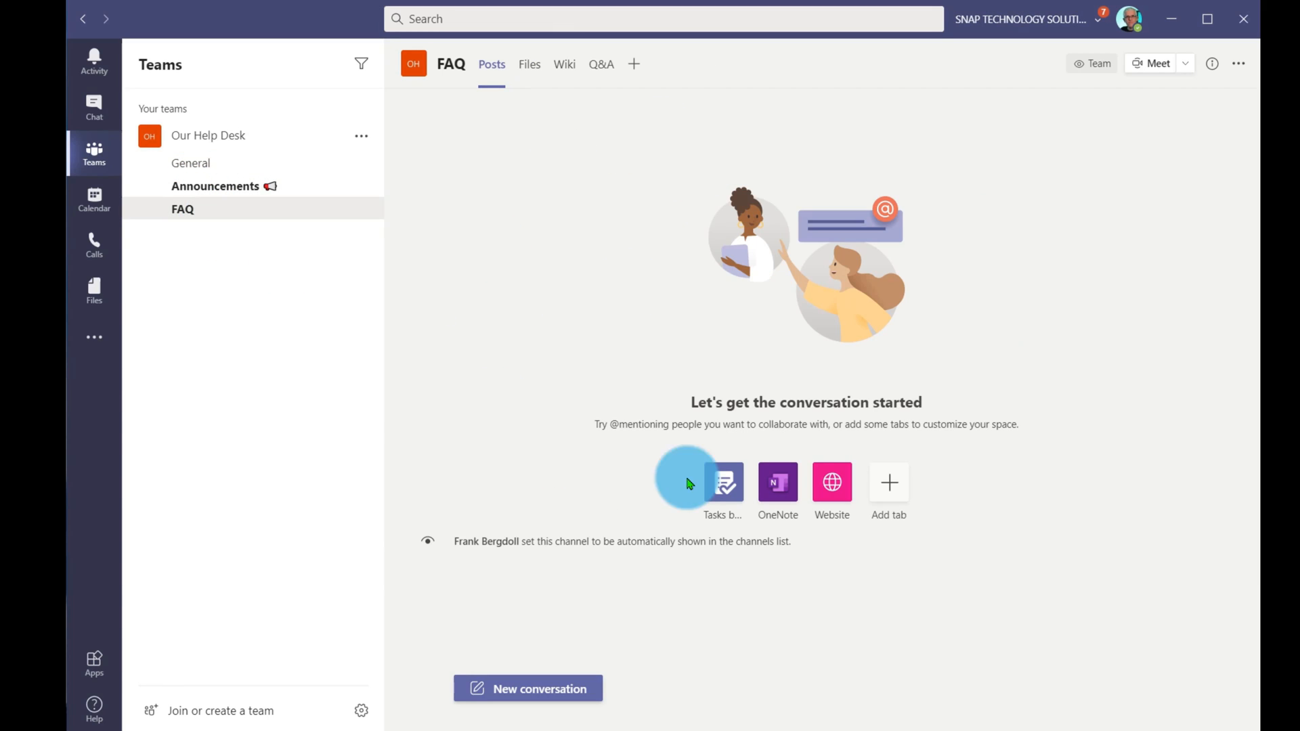
{"action": "left_click", "coordinate": [196, 189]}
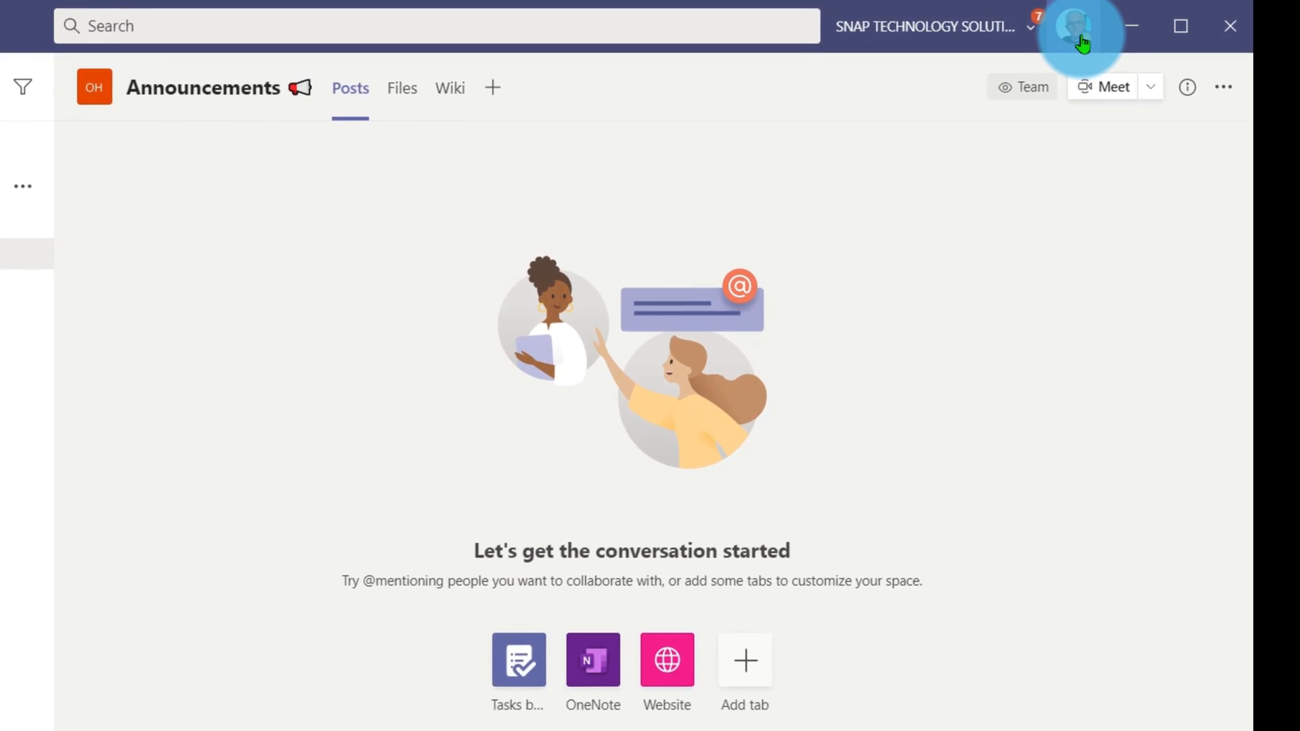
Open the notification settings for the account
{"action": "left_click", "coordinate": [1082, 43]}
{"action": "left_click", "coordinate": [955, 288]}
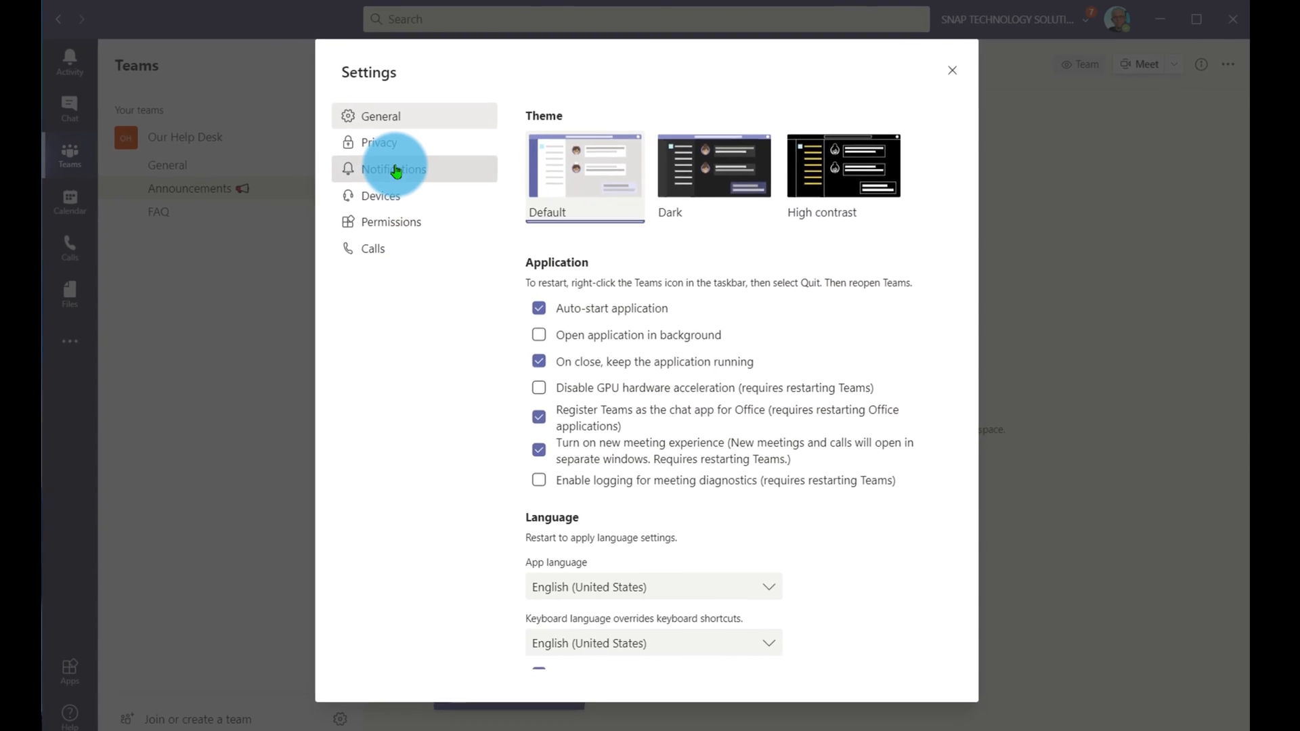
{"action": "left_click", "coordinate": [396, 171]}
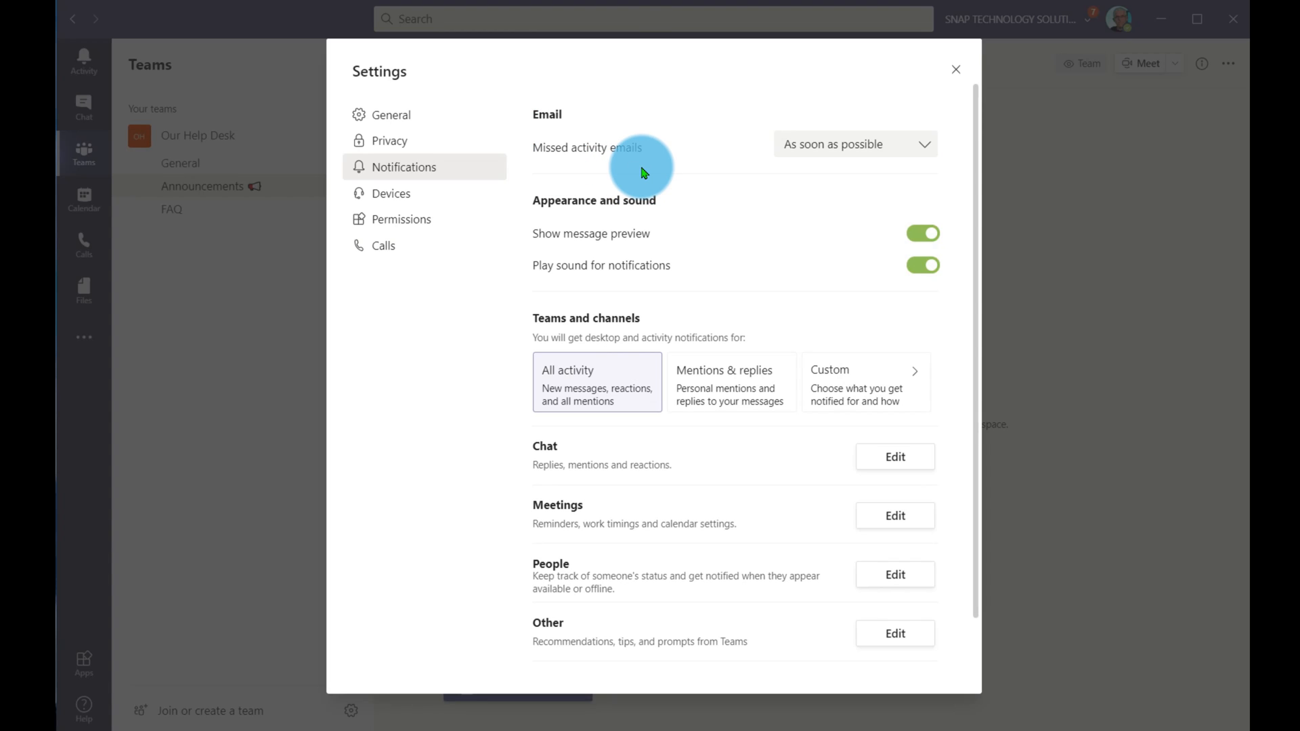
Try the "Once every 8 hours" frequency for missed activity emails and return it to "As soon as possible"
{"action": "left_click", "coordinate": [878, 150]}
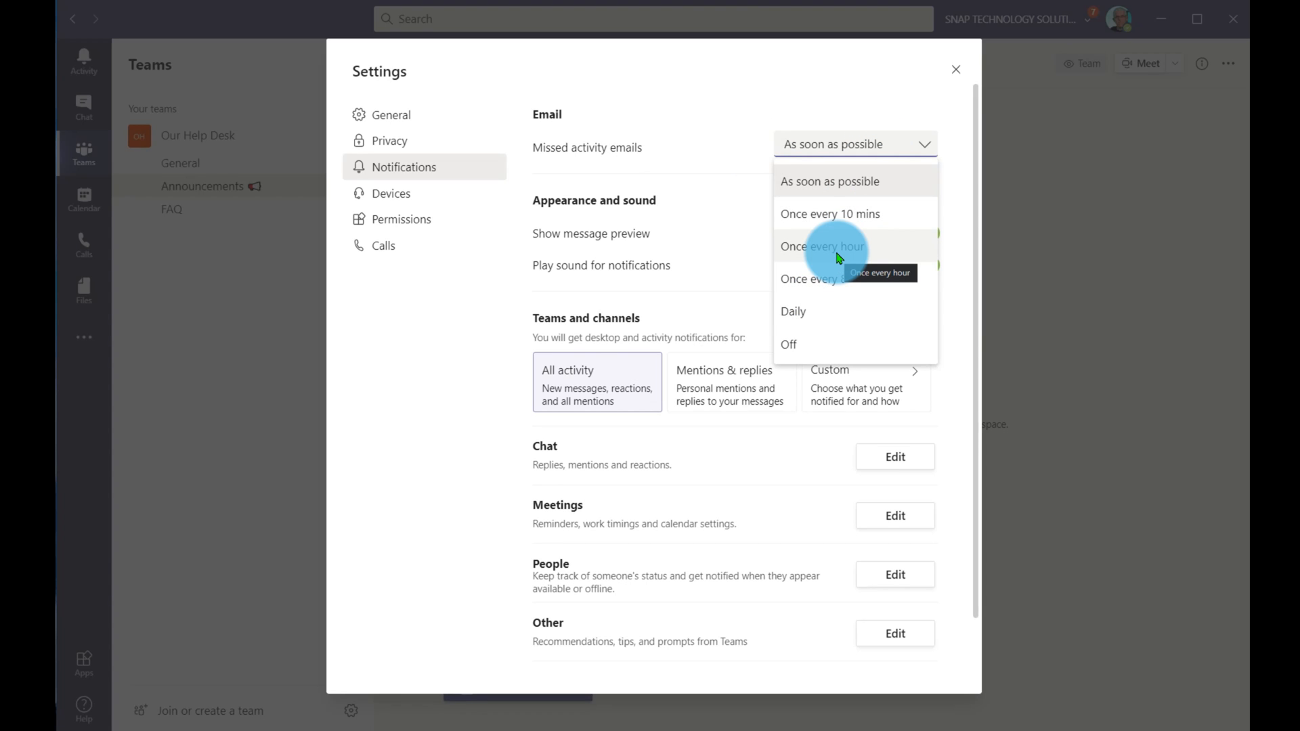
{"action": "left_click", "coordinate": [878, 283]}
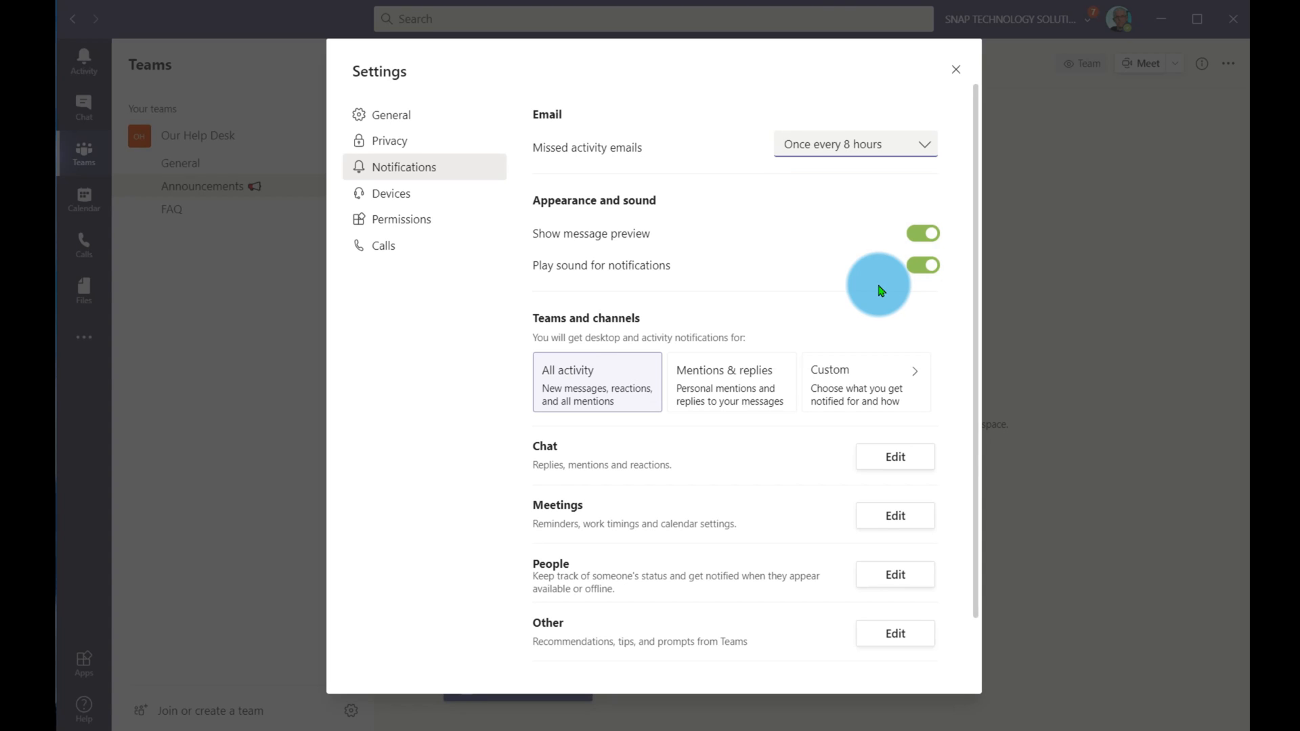
{"action": "left_click", "coordinate": [831, 144]}
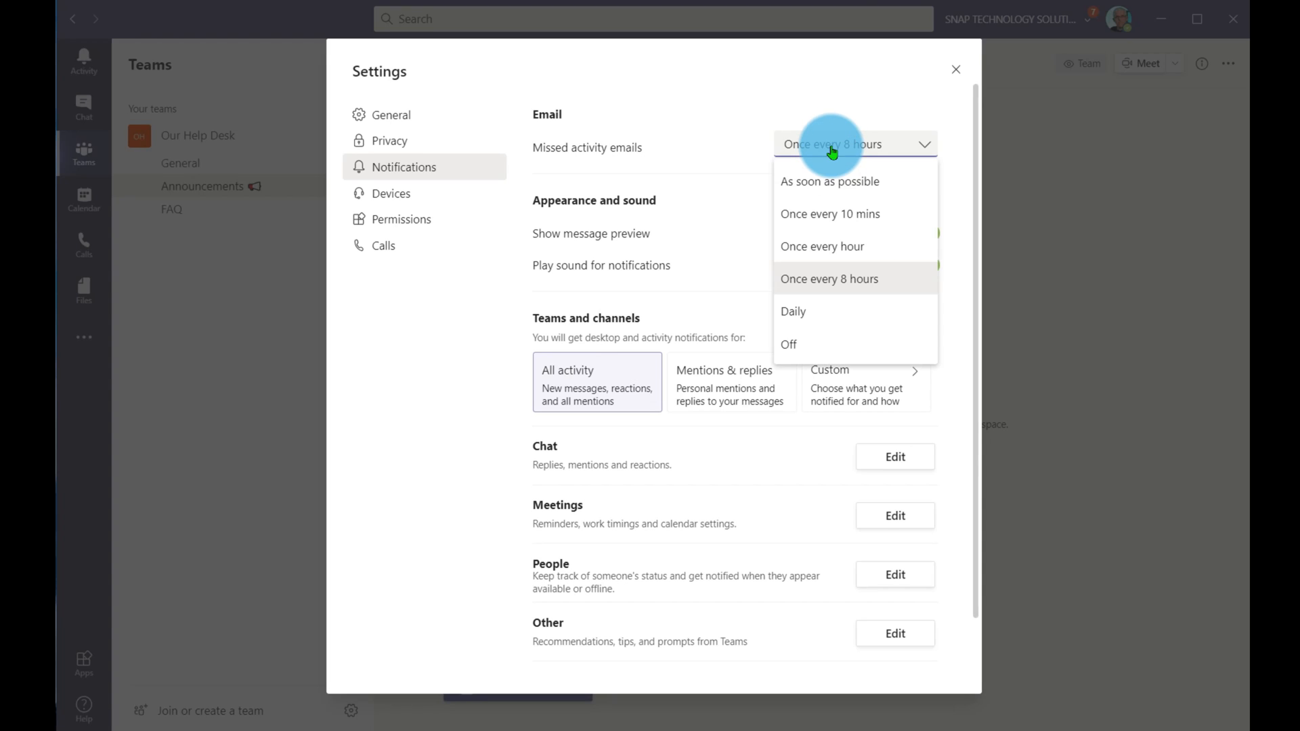
{"action": "left_click", "coordinate": [834, 181]}
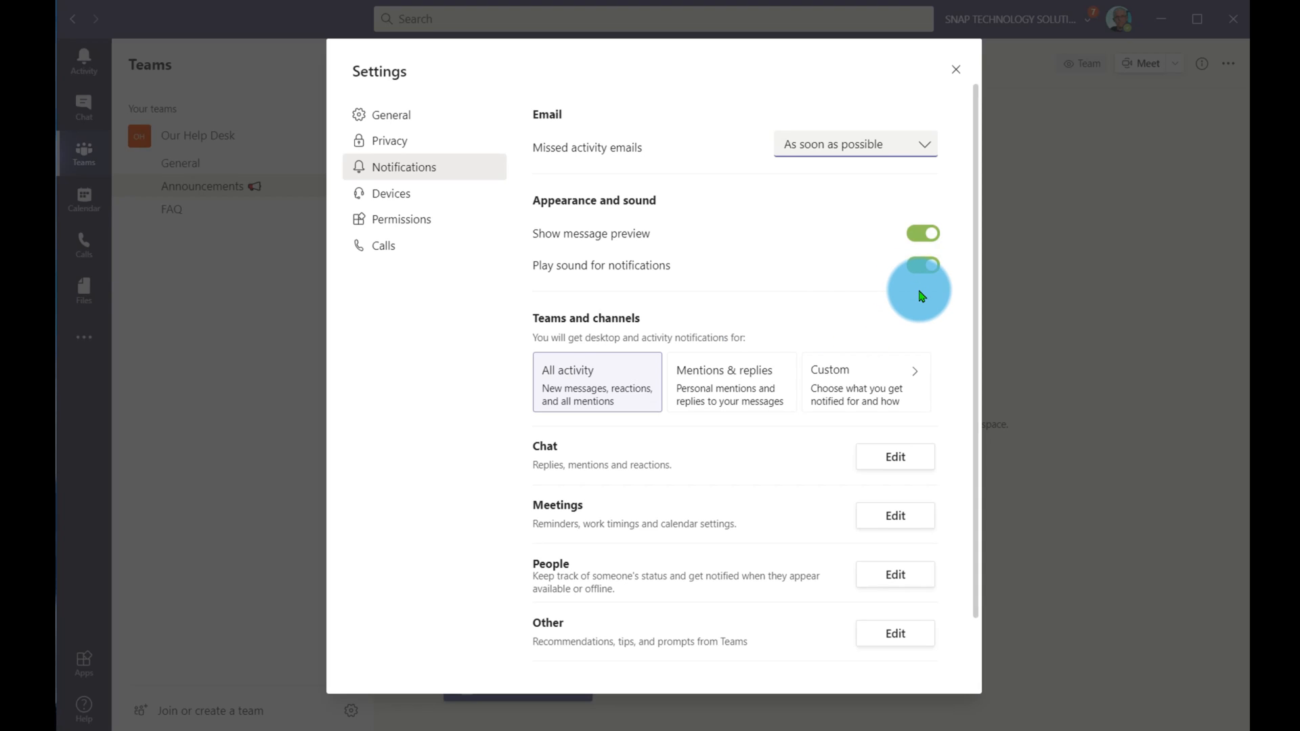
Turn off the sound for notifications and review the custom notification options for teams and channels
{"action": "left_click", "coordinate": [923, 265]}
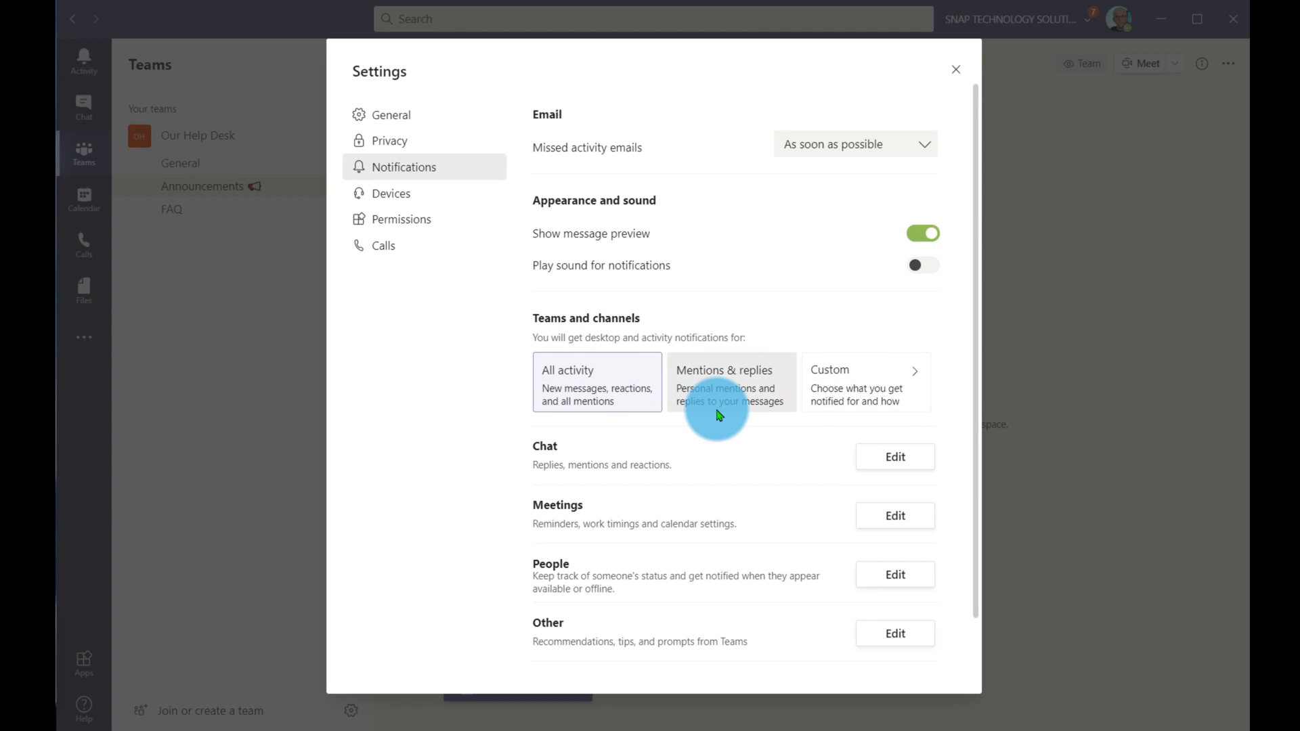
{"action": "left_click", "coordinate": [842, 396]}
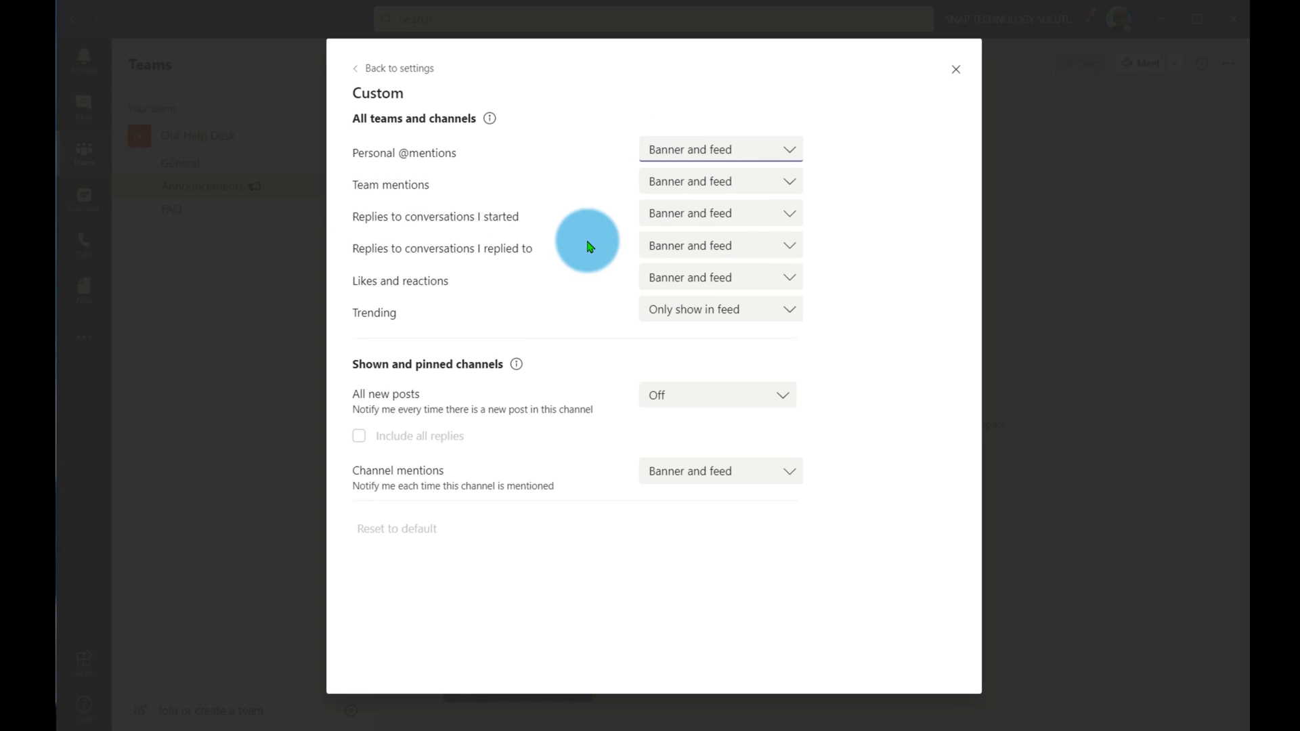
{"action": "left_click", "coordinate": [958, 72]}
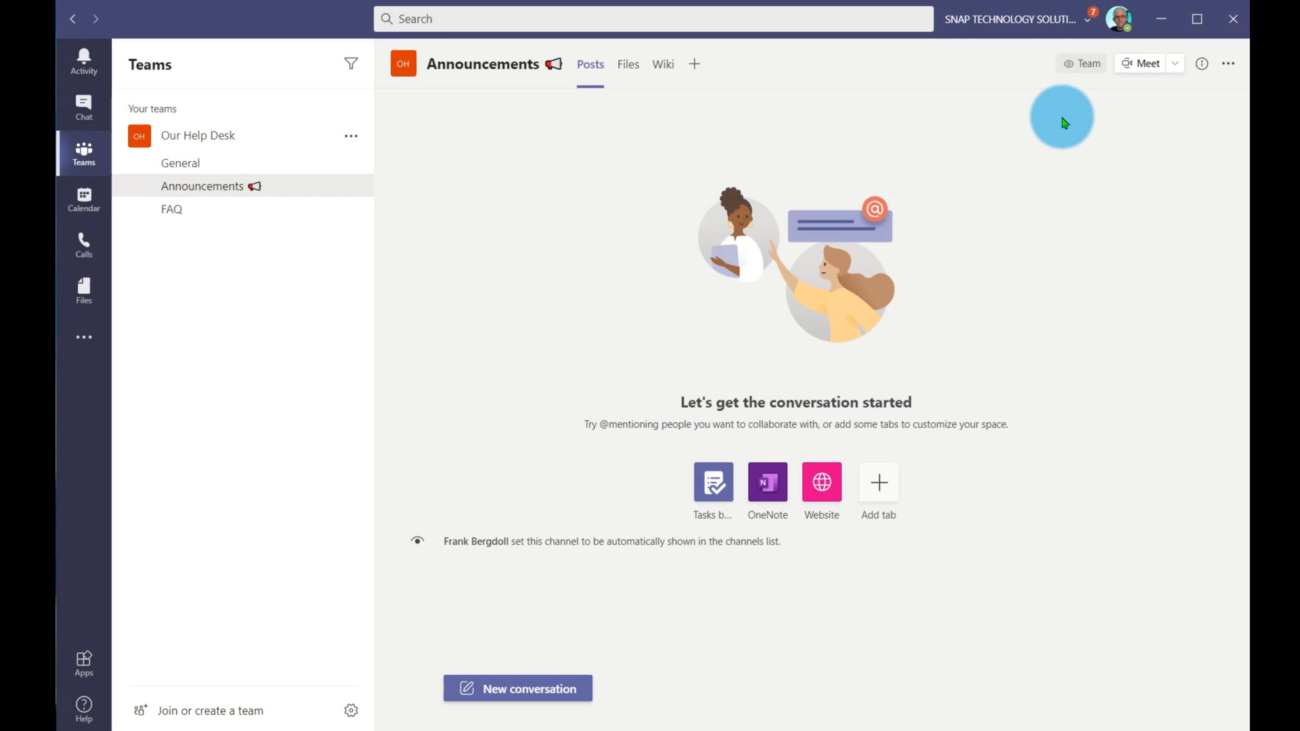
Switch the teams and channels notifications to All activity and turn the sound for notifications back on
{"action": "left_click", "coordinate": [1117, 19]}
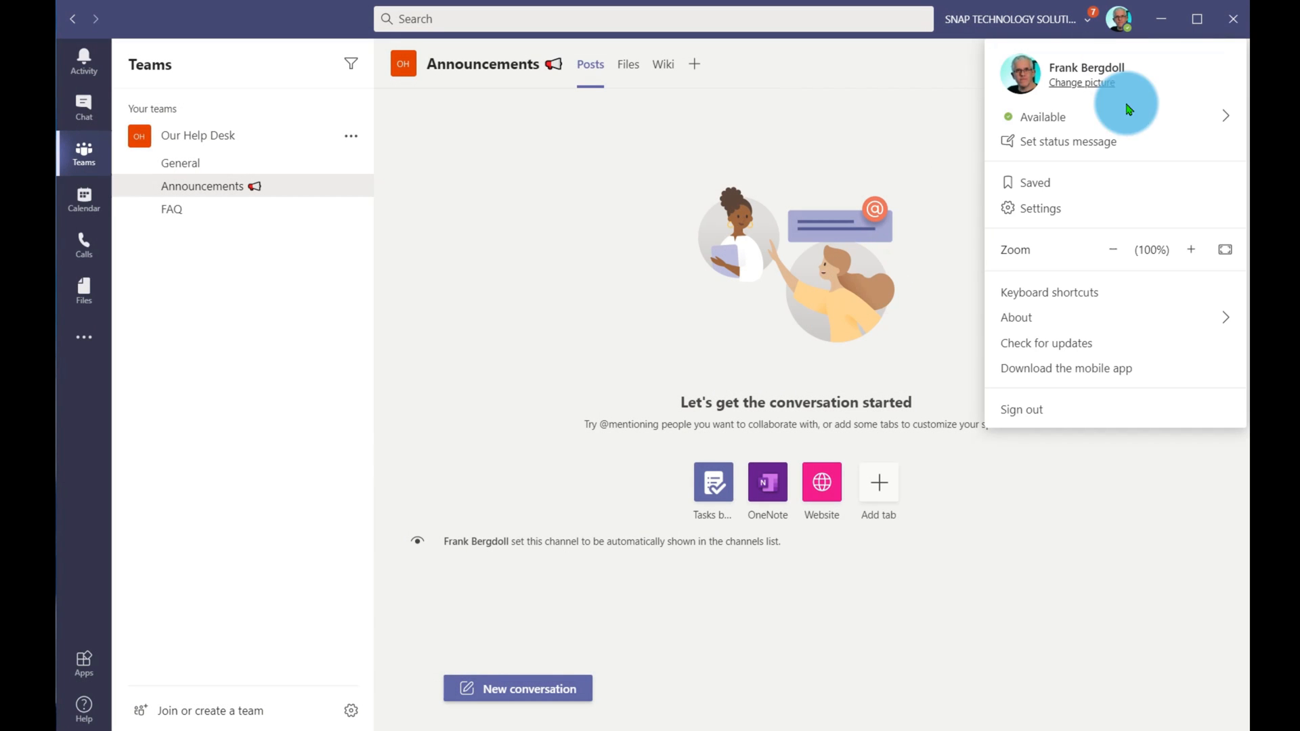
{"action": "left_click", "coordinate": [1039, 207]}
{"action": "left_click", "coordinate": [432, 174]}
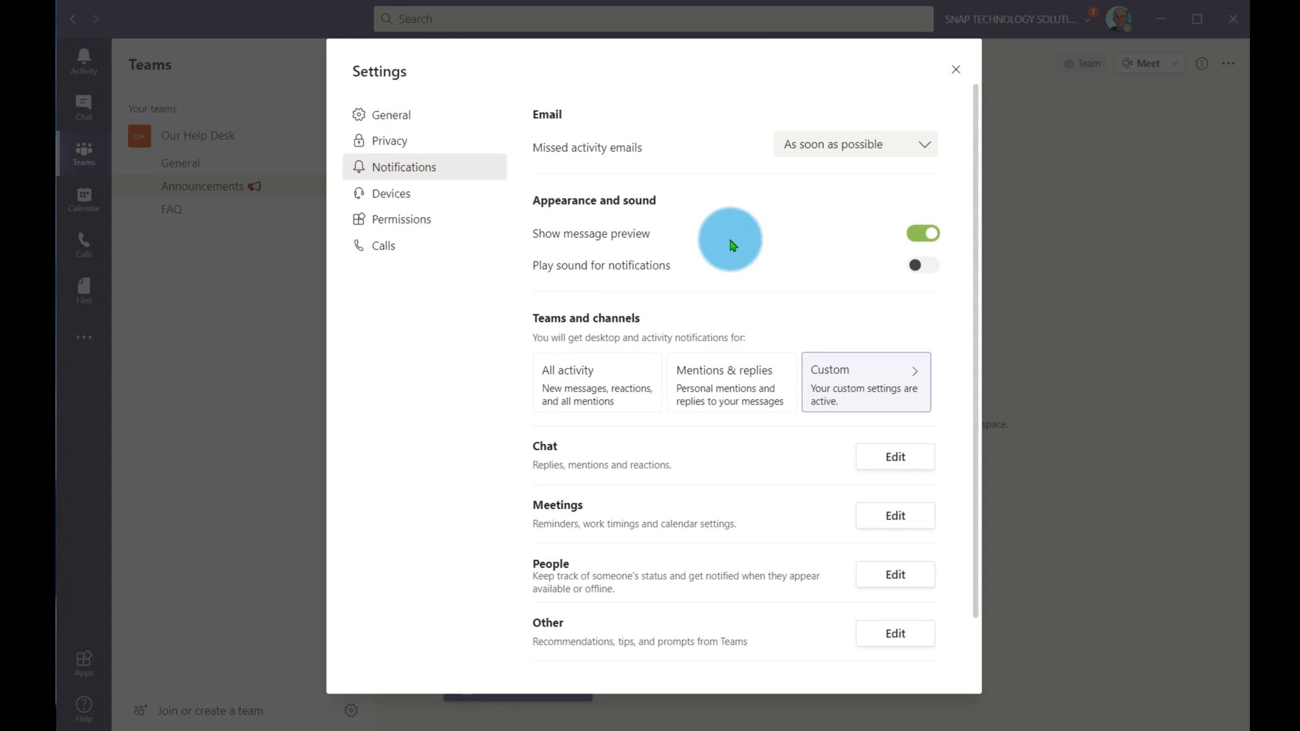
{"action": "left_click", "coordinate": [552, 372]}
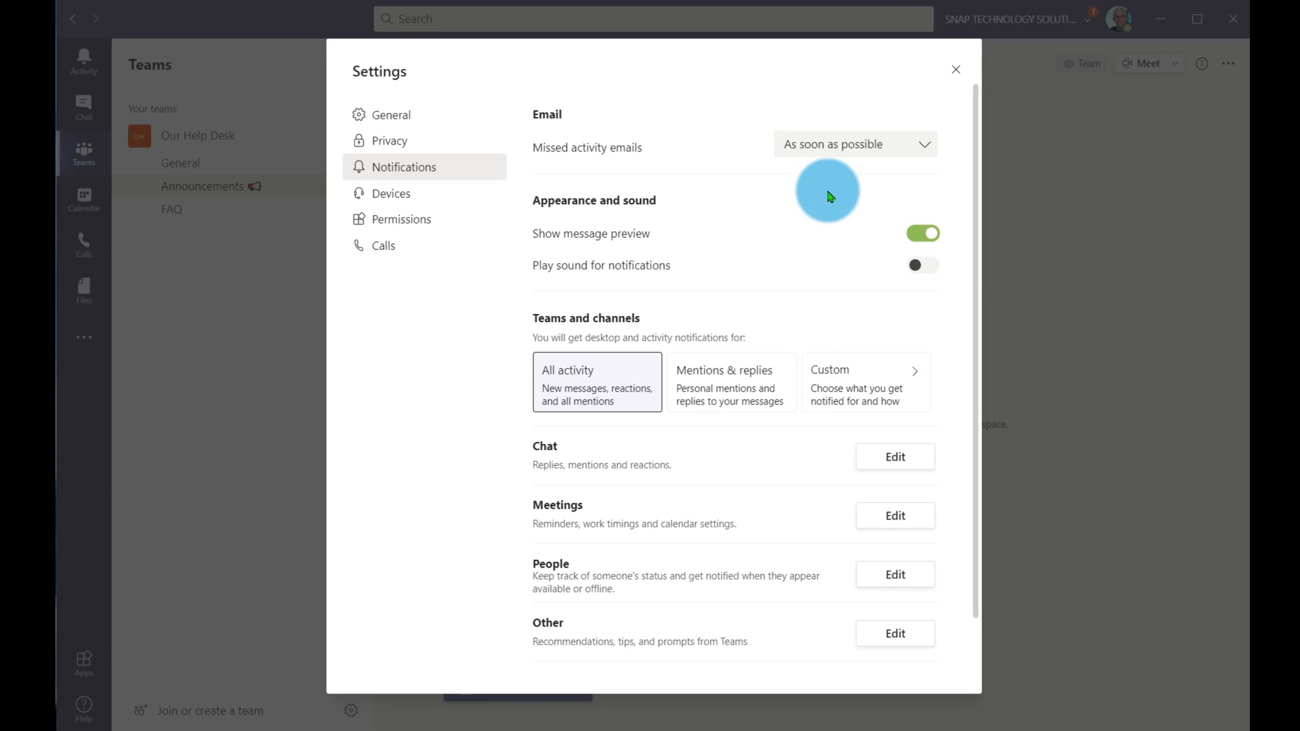
{"action": "left_click", "coordinate": [920, 265]}
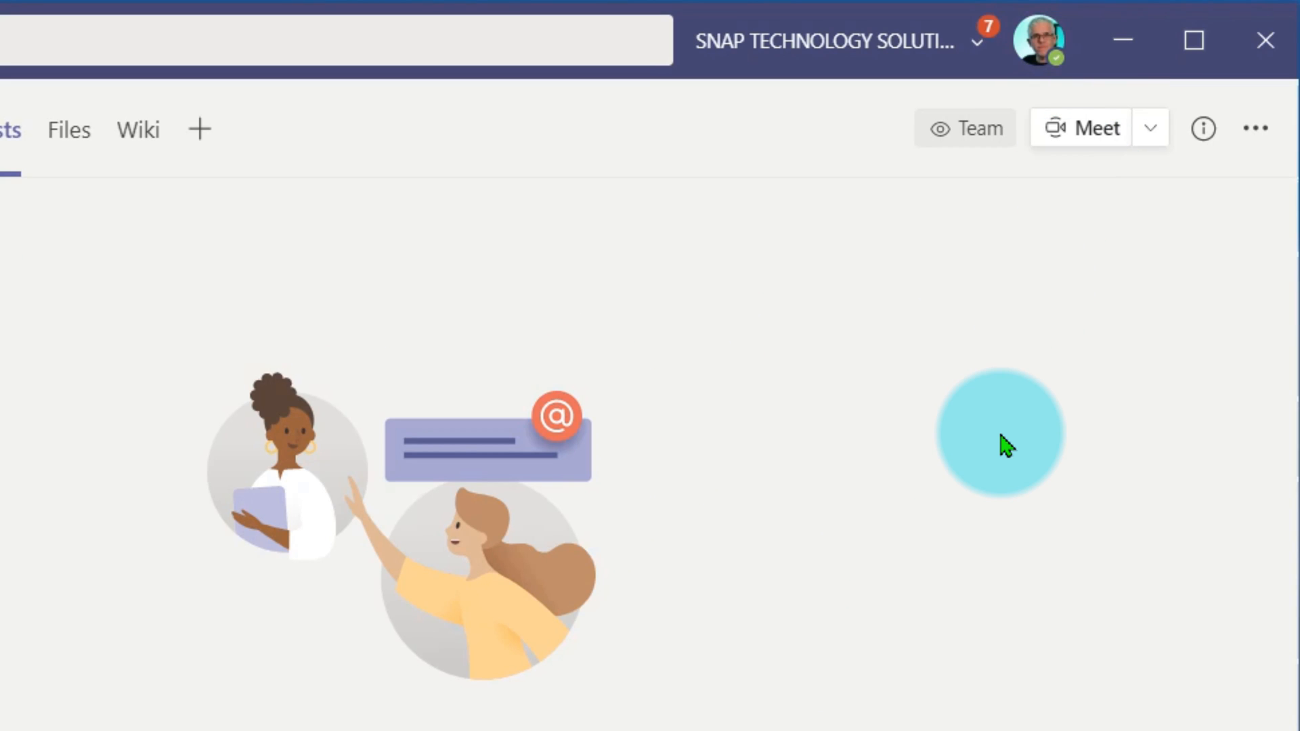
Set the presence status to Do not disturb with a reset after 2 Hours
{"action": "left_click", "coordinate": [1040, 76]}
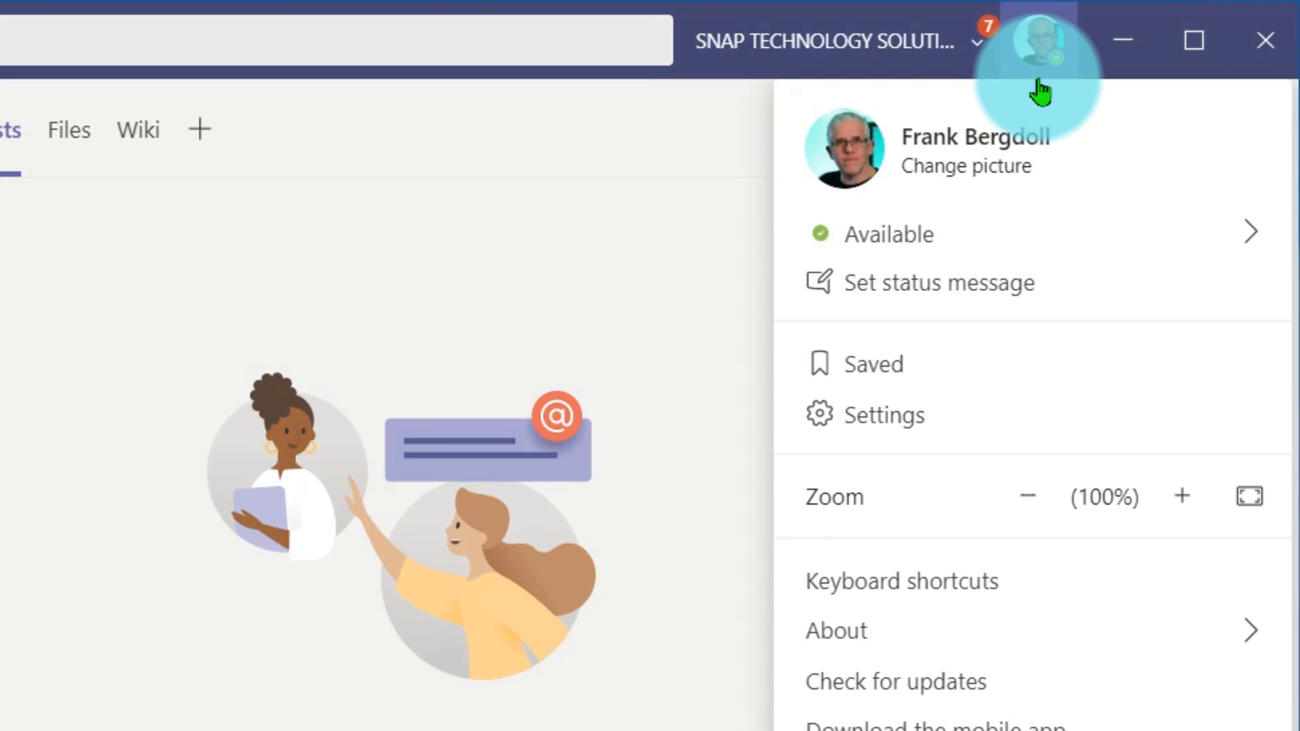
{"action": "left_click", "coordinate": [953, 250]}
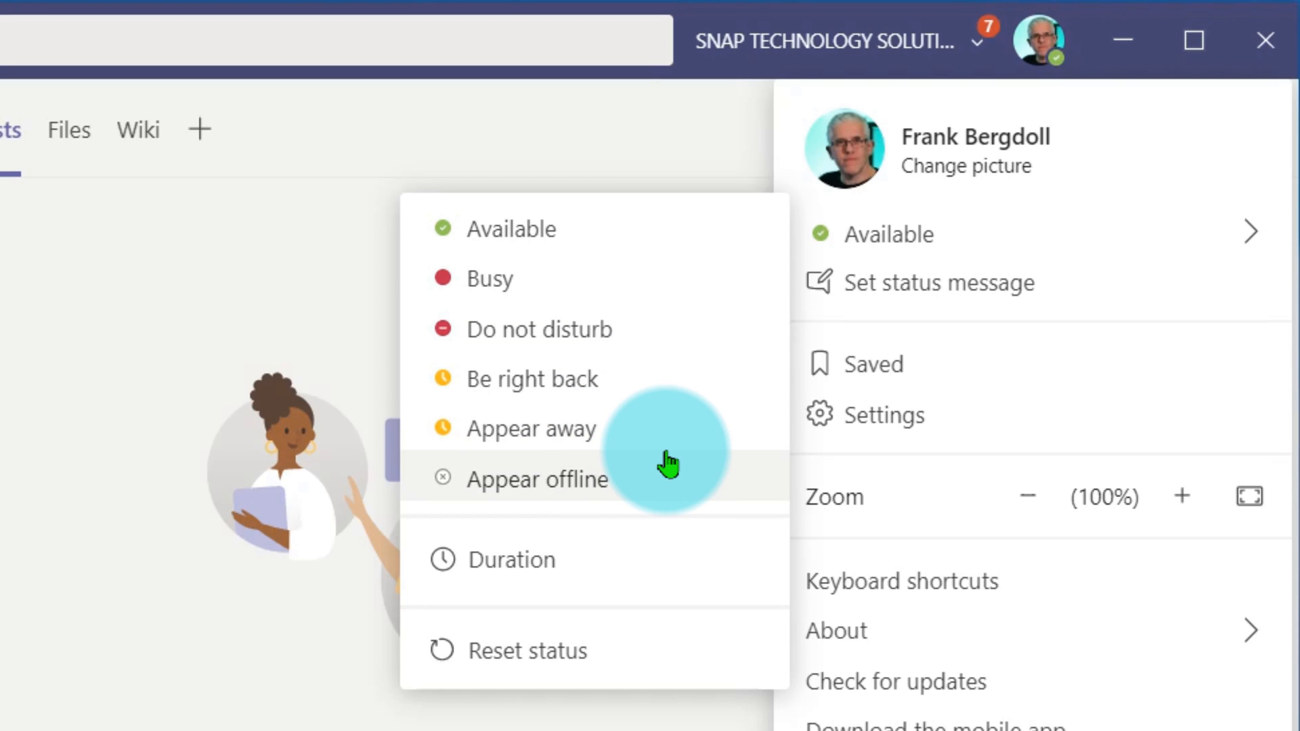
{"action": "left_click", "coordinate": [525, 575]}
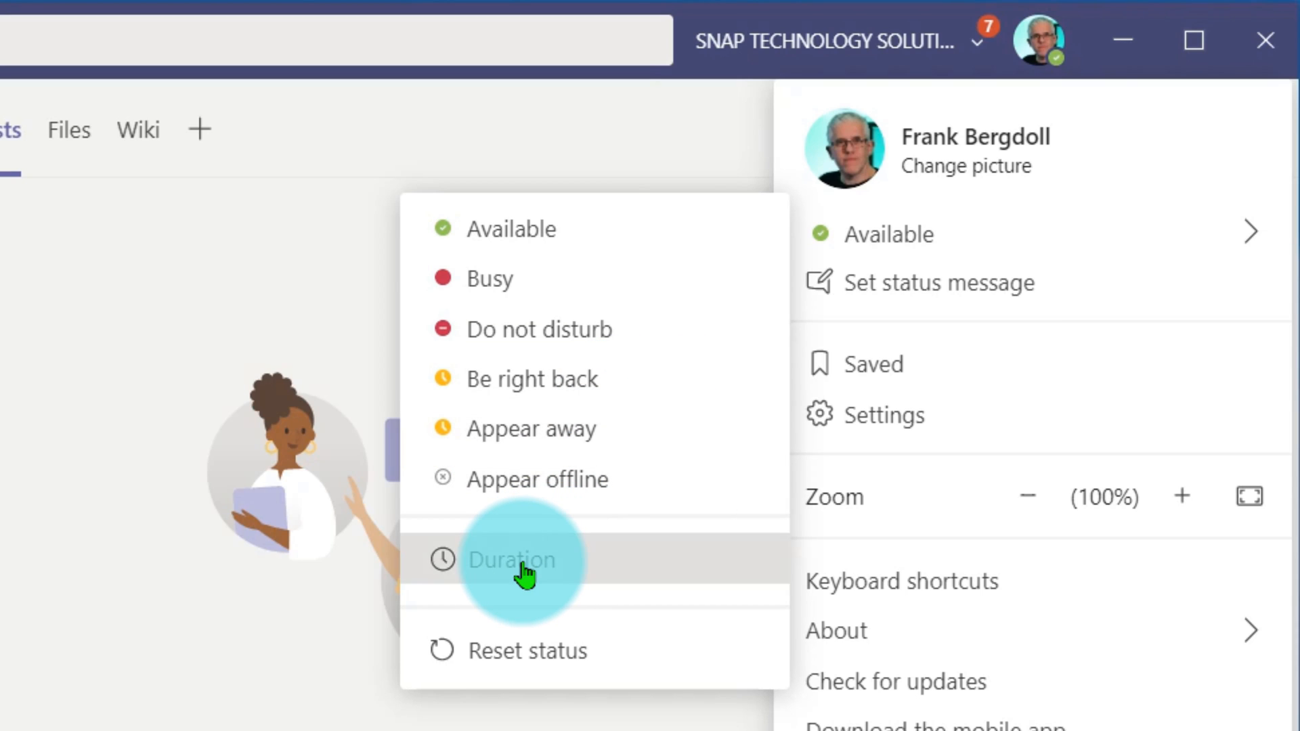
{"action": "left_click", "coordinate": [957, 252]}
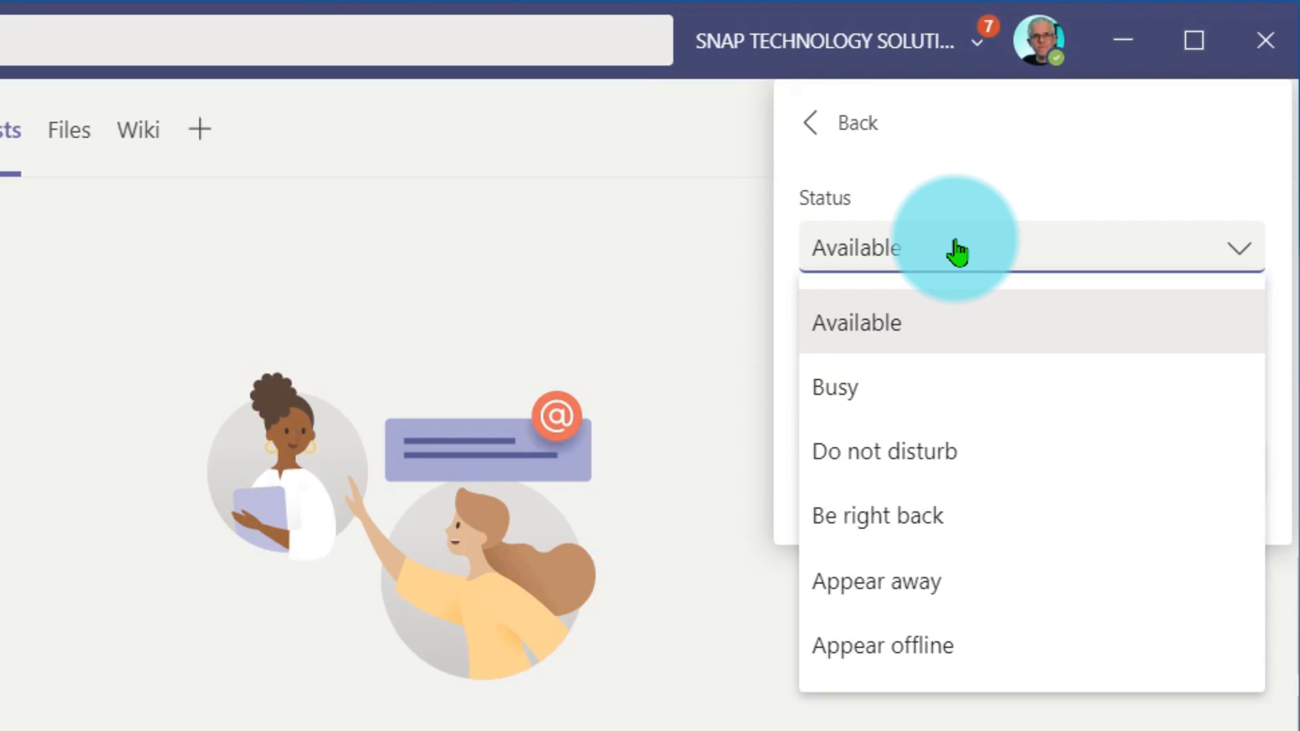
{"action": "left_click", "coordinate": [830, 462]}
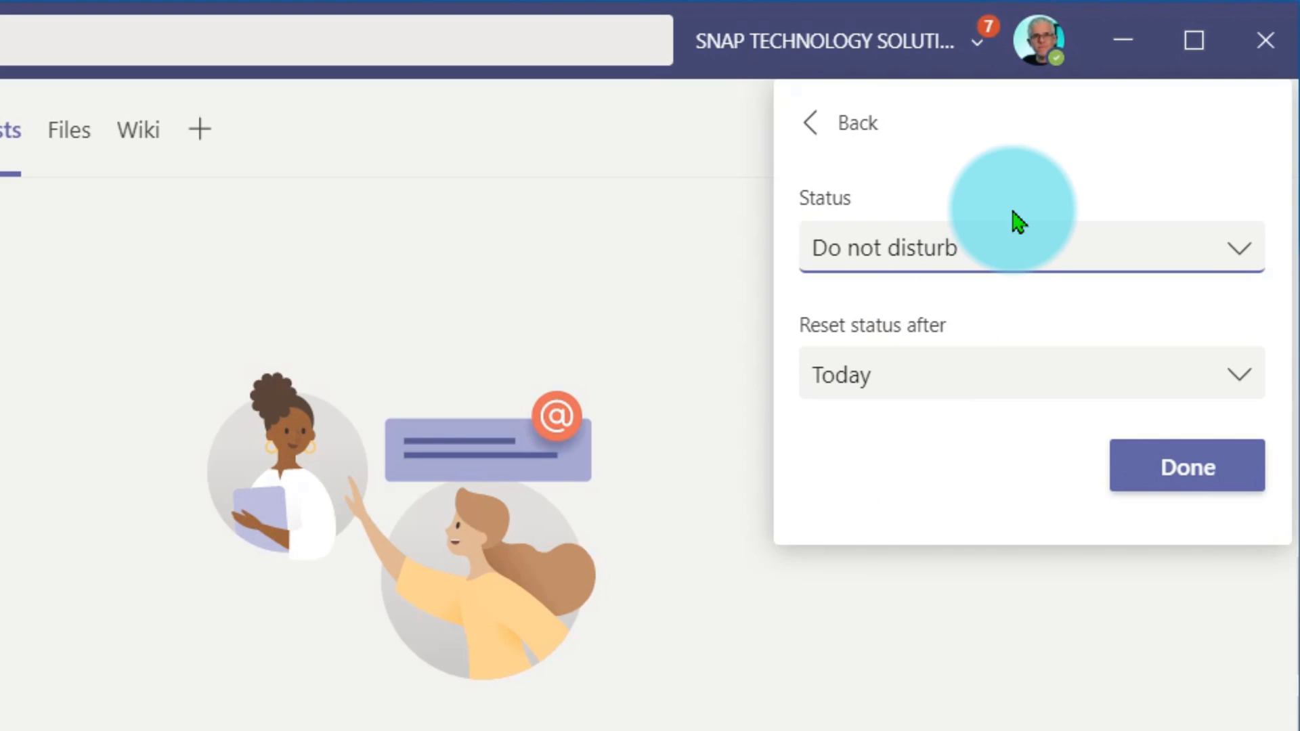
{"action": "left_click", "coordinate": [978, 380]}
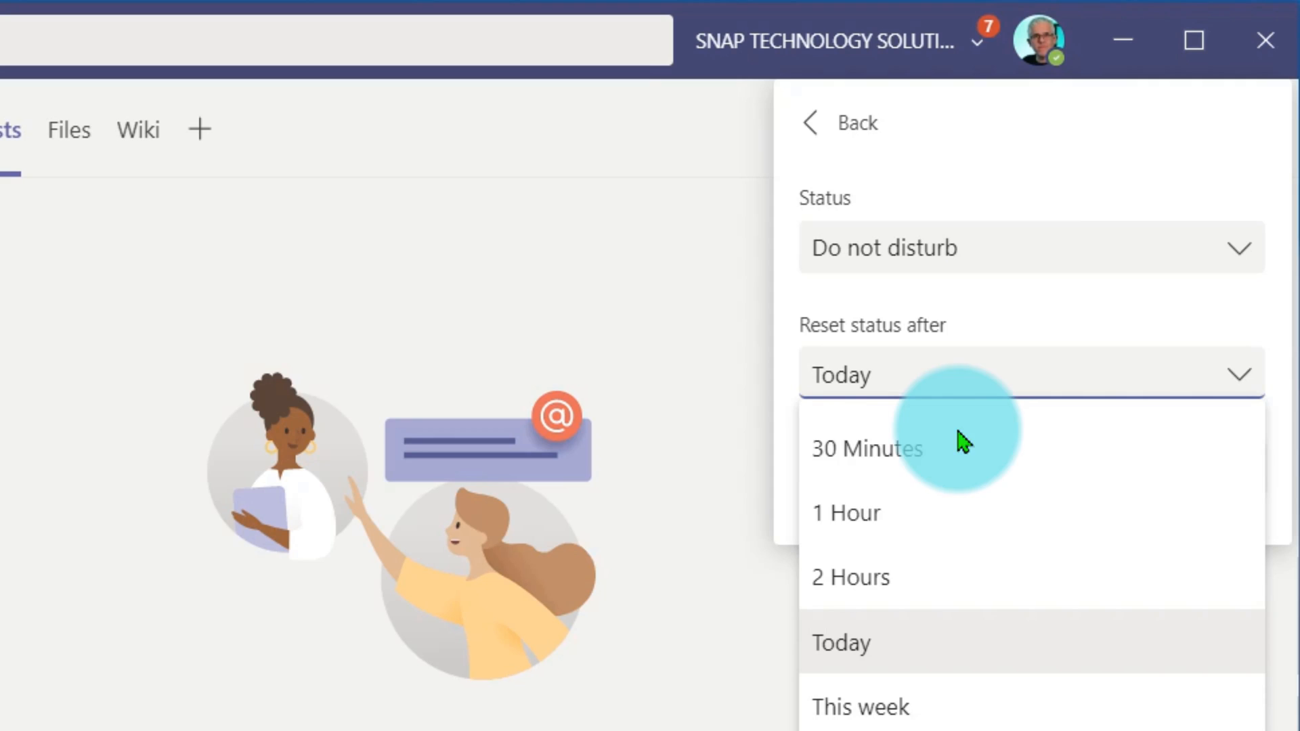
{"action": "left_click", "coordinate": [869, 576]}
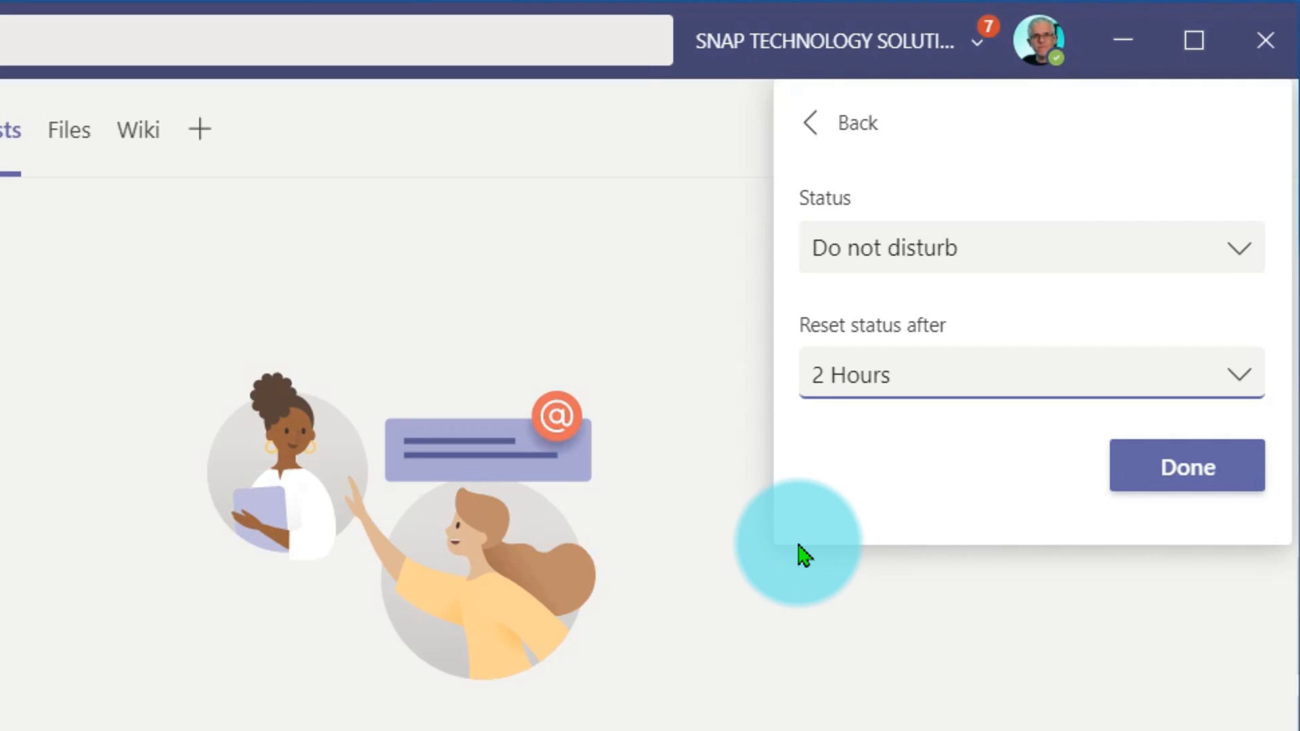
{"action": "left_click", "coordinate": [1185, 474]}
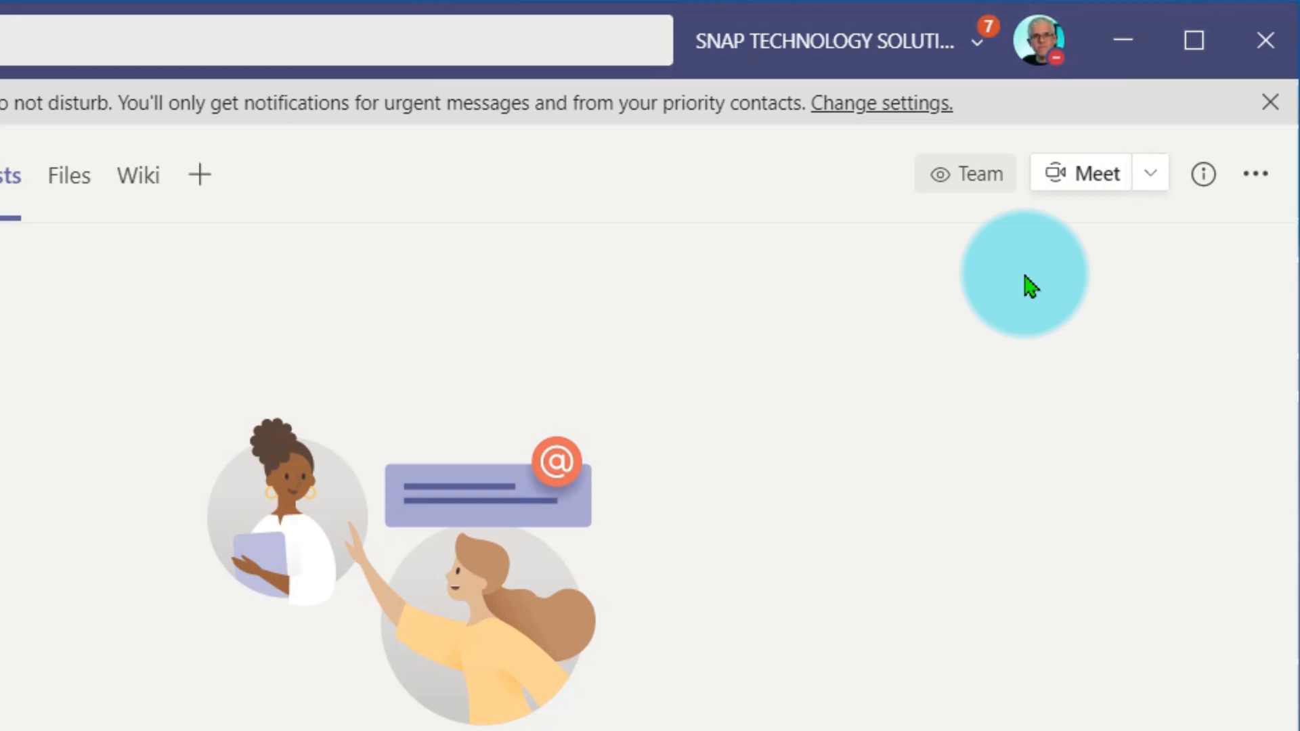
Set a status message mentioning a colleague with "I'm working on the Spacely Sprocket Account", shown when people message, with a chosen clearing time
{"action": "left_click", "coordinate": [1039, 44]}
{"action": "left_click", "coordinate": [943, 293]}
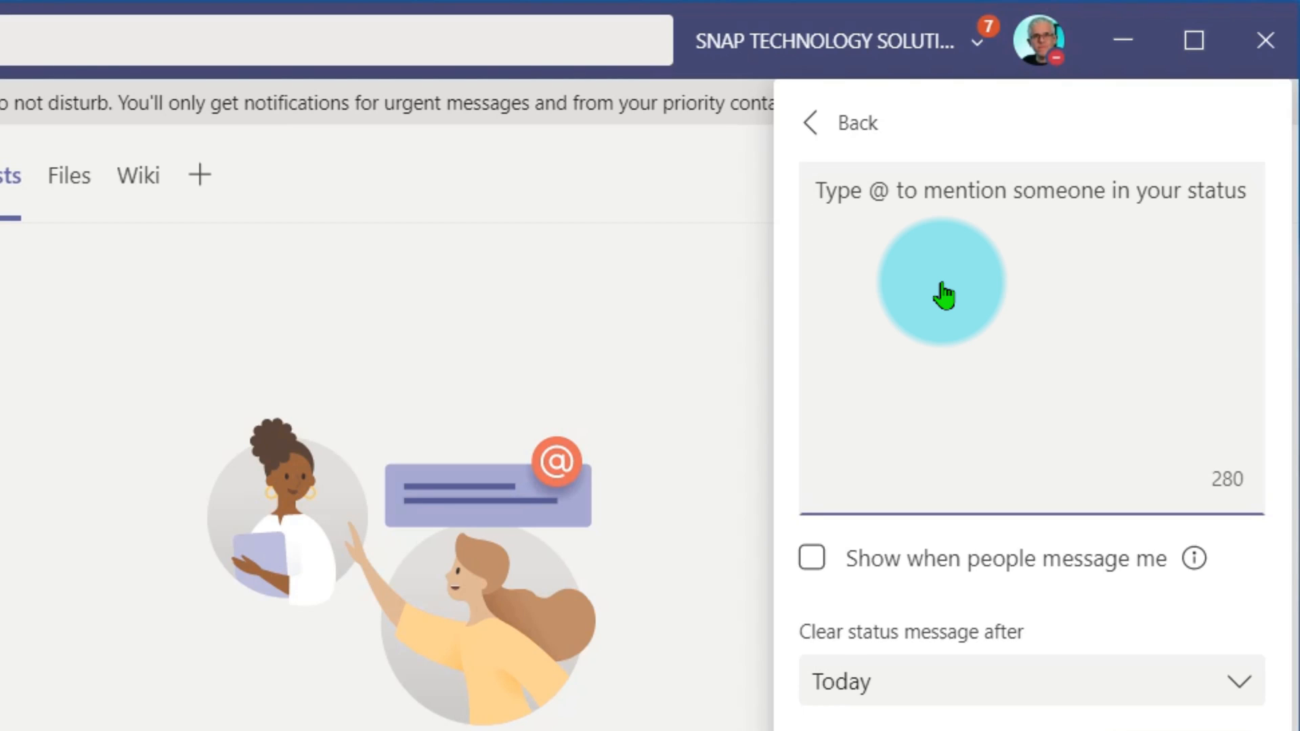
{"action": "type", "text": "@cla"}
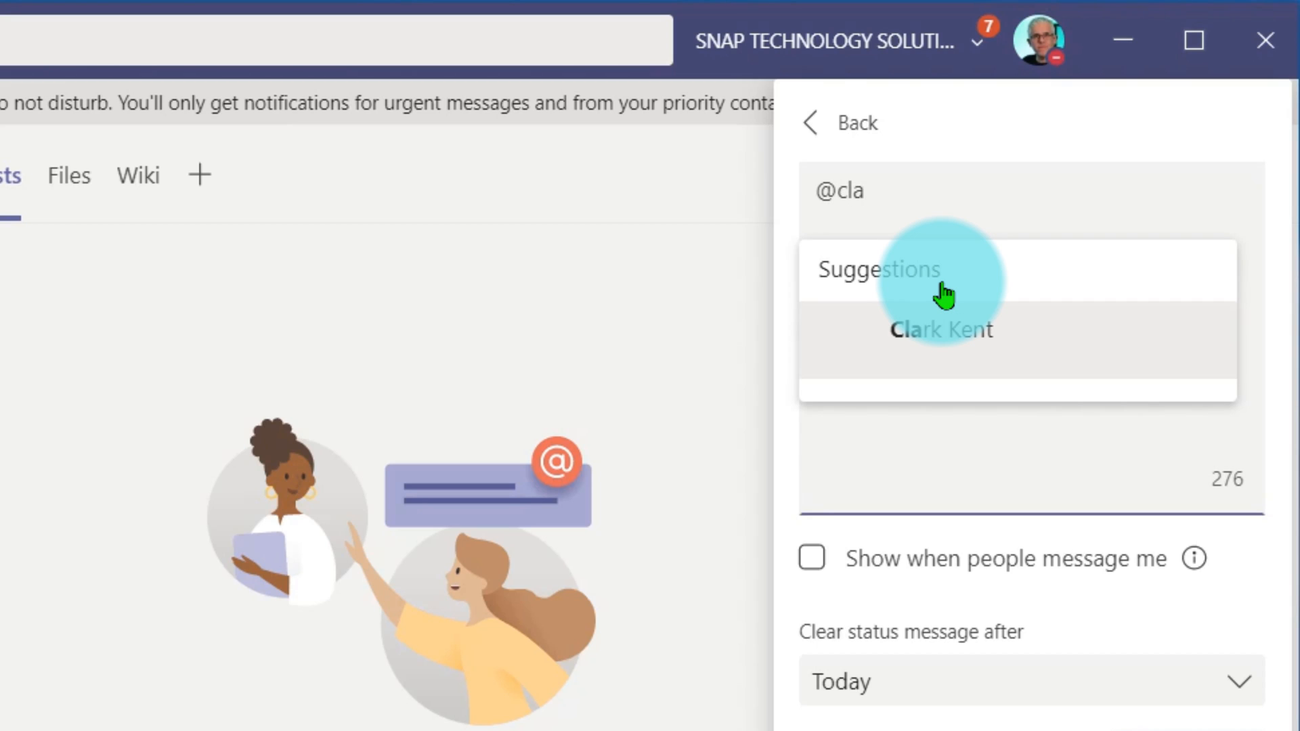
{"action": "left_click", "coordinate": [951, 335]}
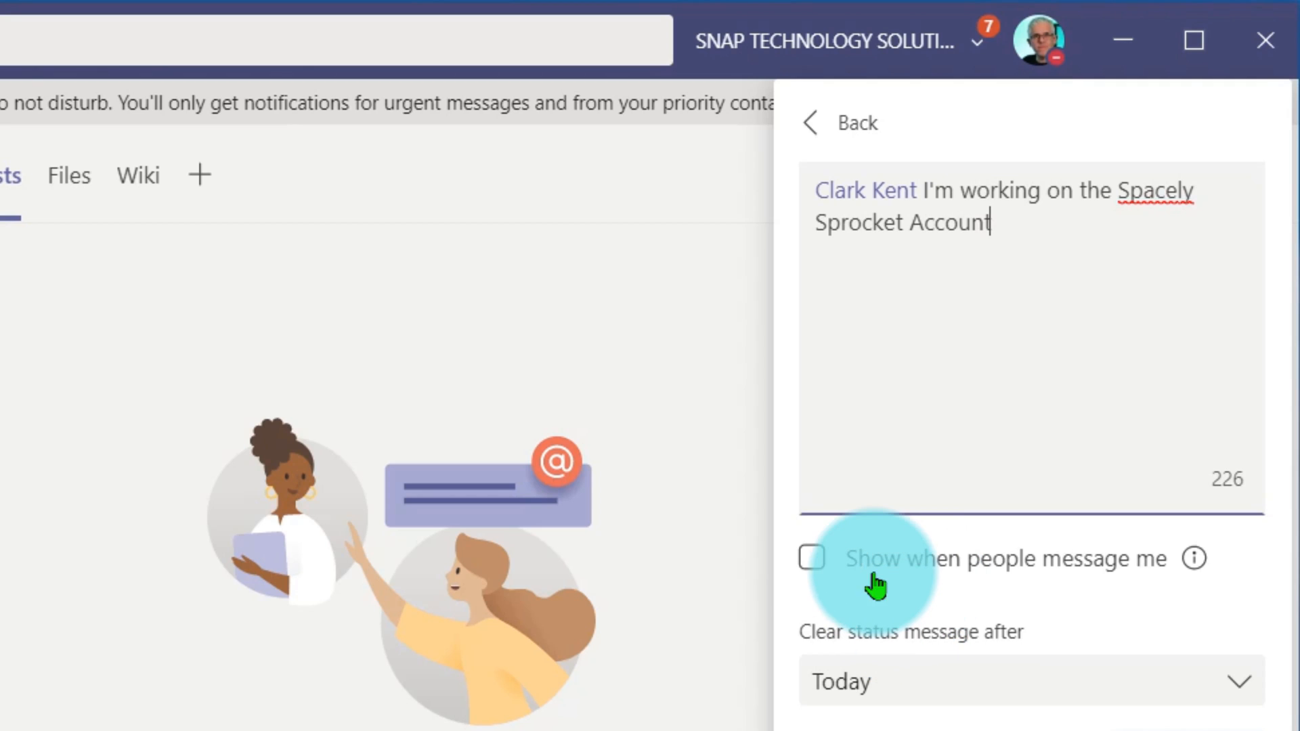
{"action": "left_click", "coordinate": [814, 562]}
{"action": "left_click", "coordinate": [812, 559]}
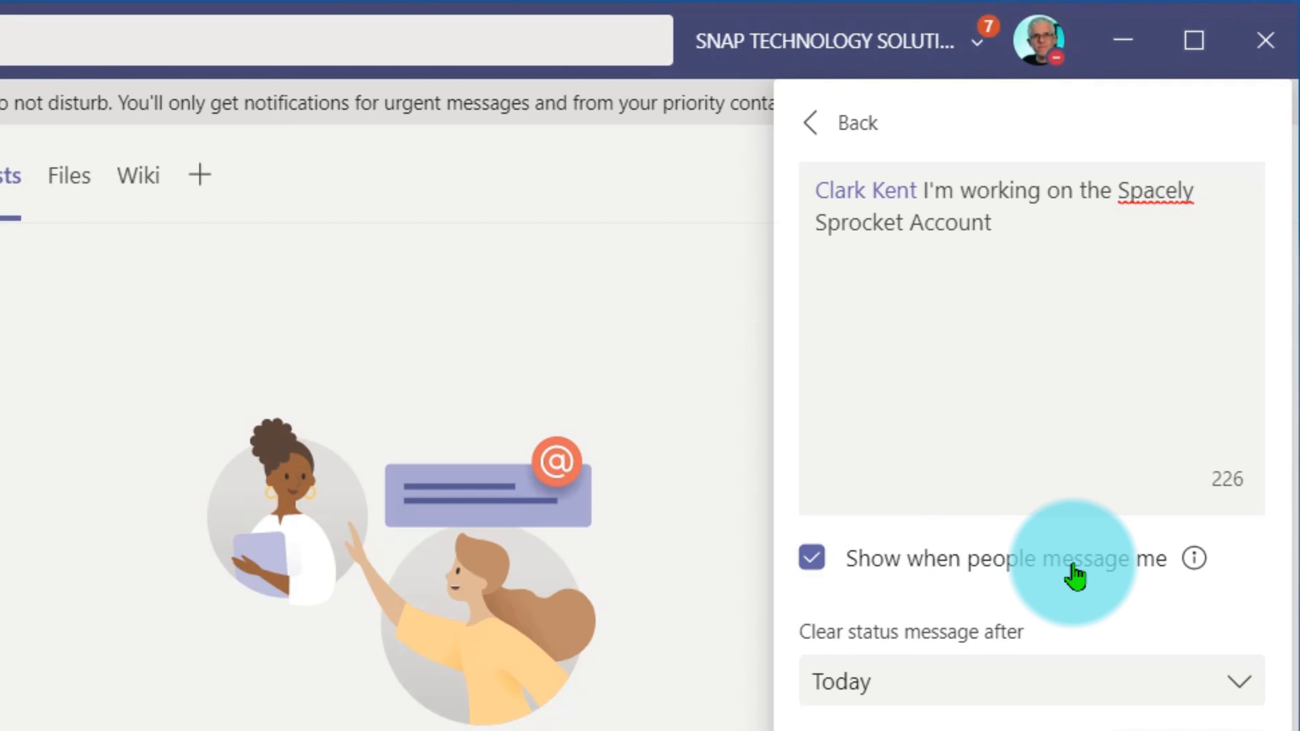
{"action": "left_click", "coordinate": [973, 684]}
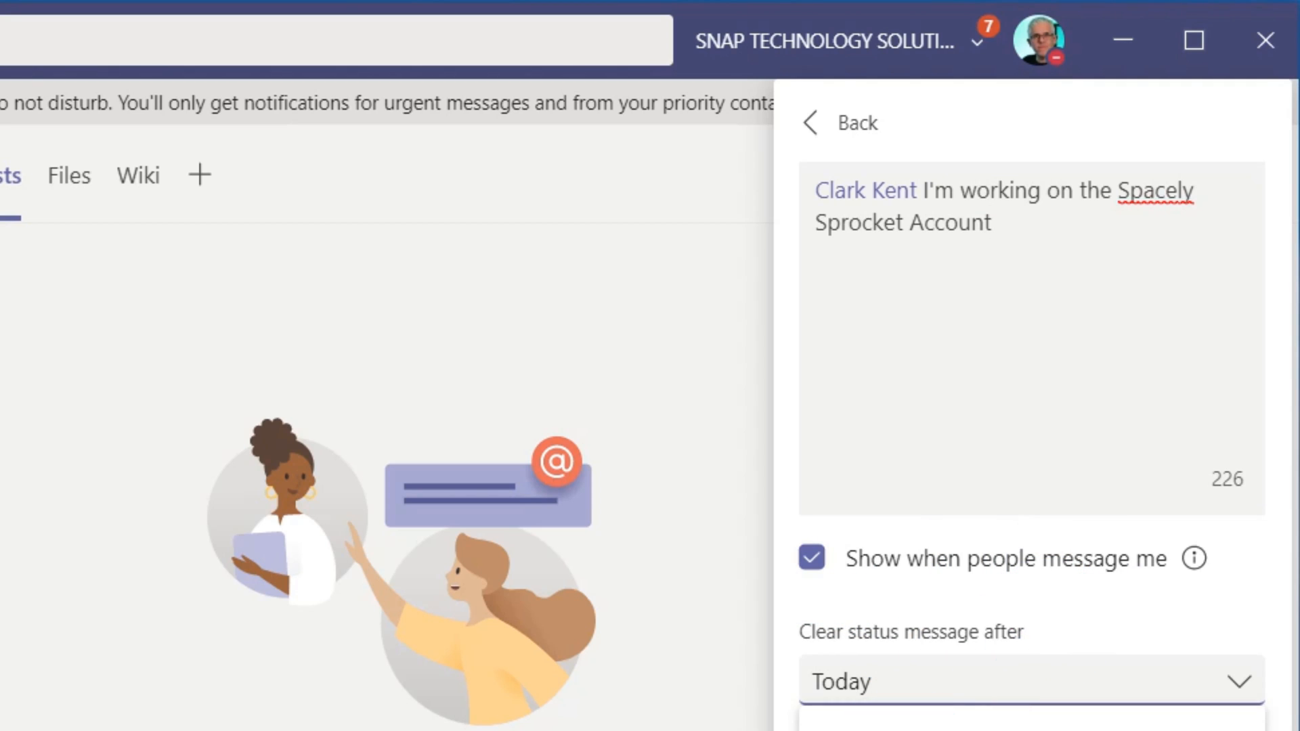
{"action": "left_click", "coordinate": [948, 730]}
{"action": "left_click", "coordinate": [1207, 730]}
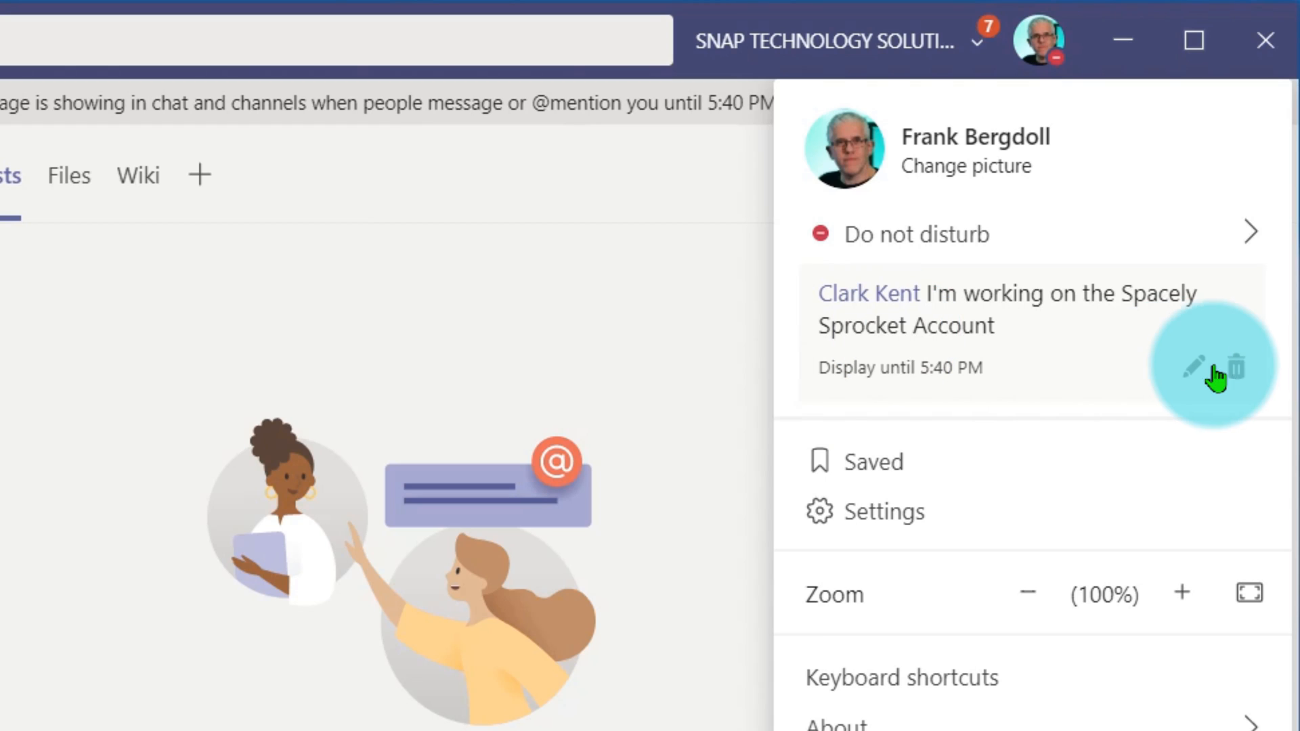
Delete the status message and check the blank status message form without entering anything
{"action": "left_click", "coordinate": [1233, 368]}
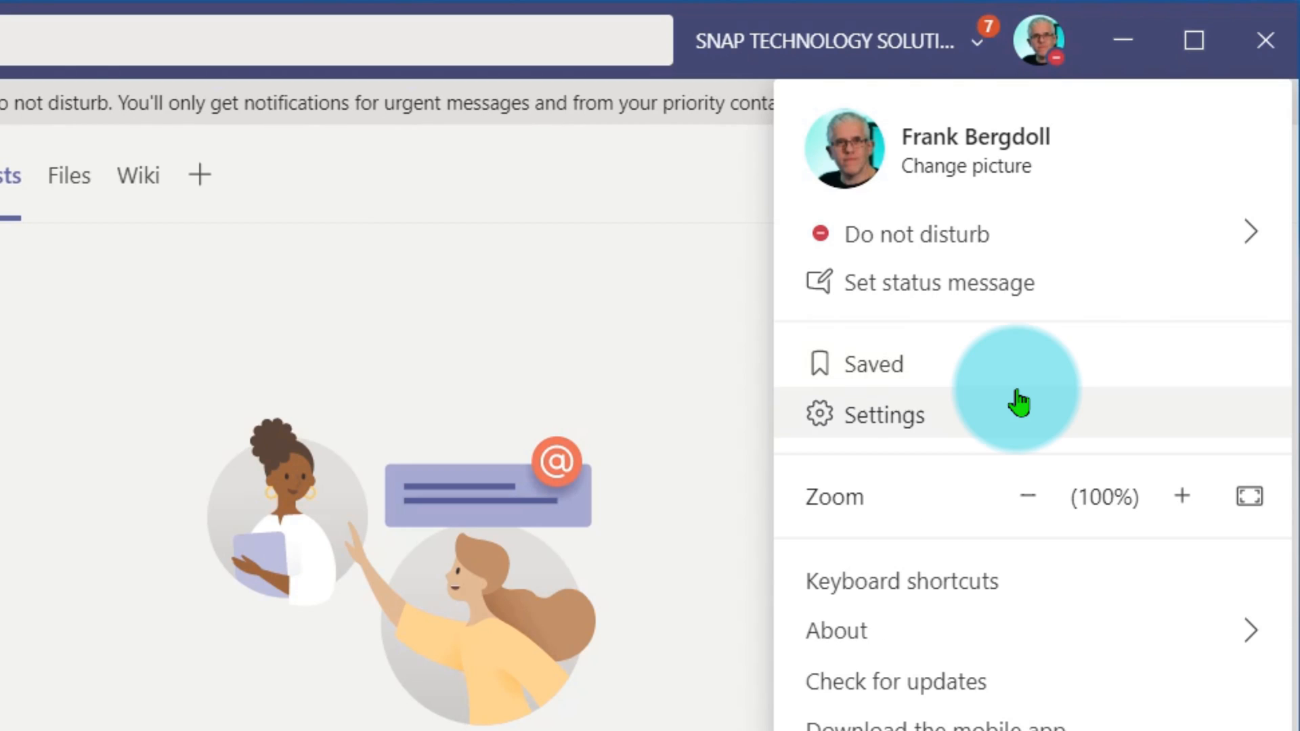
{"action": "left_click", "coordinate": [990, 290]}
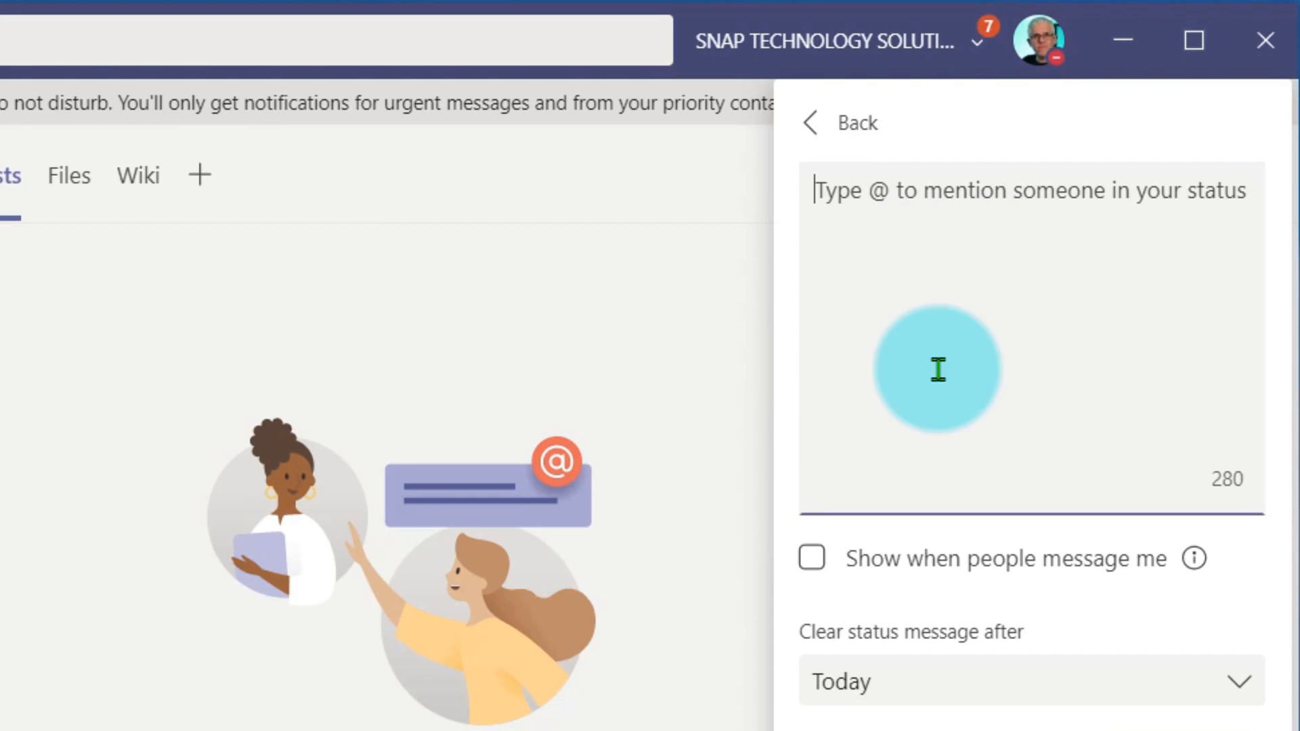
{"action": "left_click", "coordinate": [650, 293]}
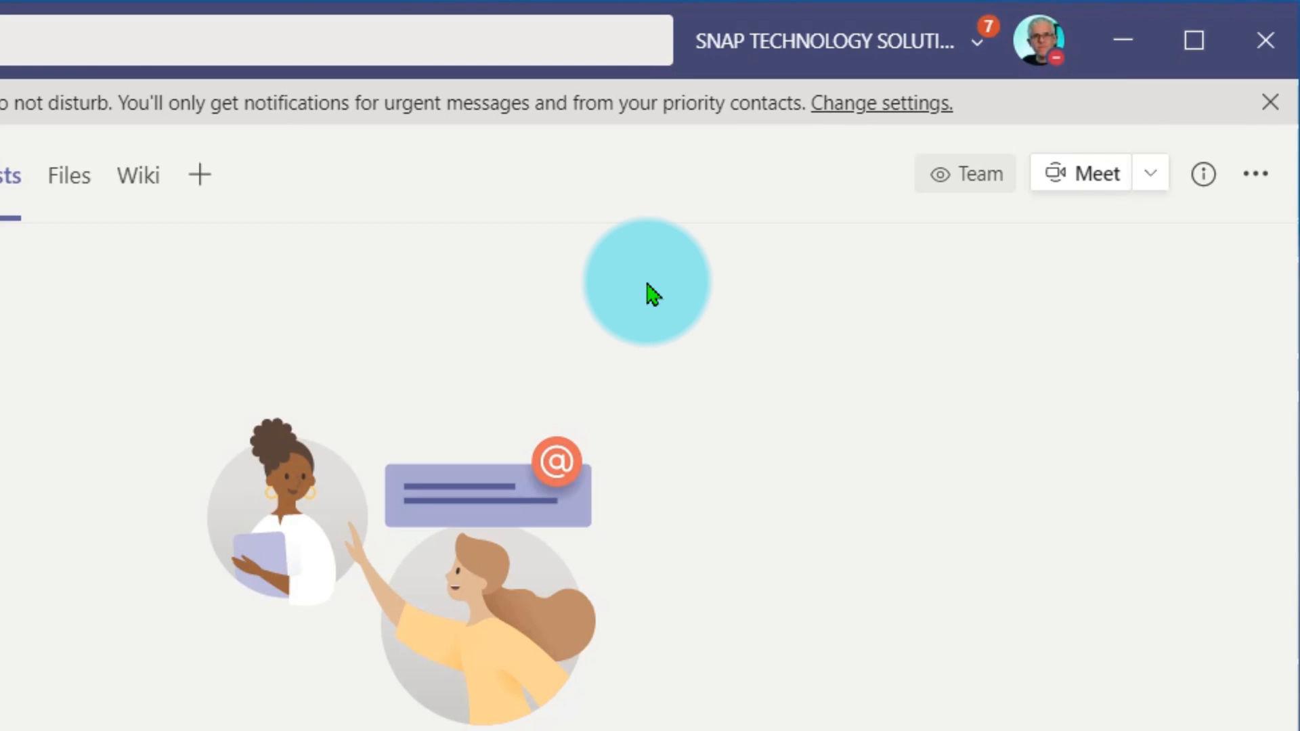
Reset the presence status of the account
{"action": "left_click", "coordinate": [1053, 61]}
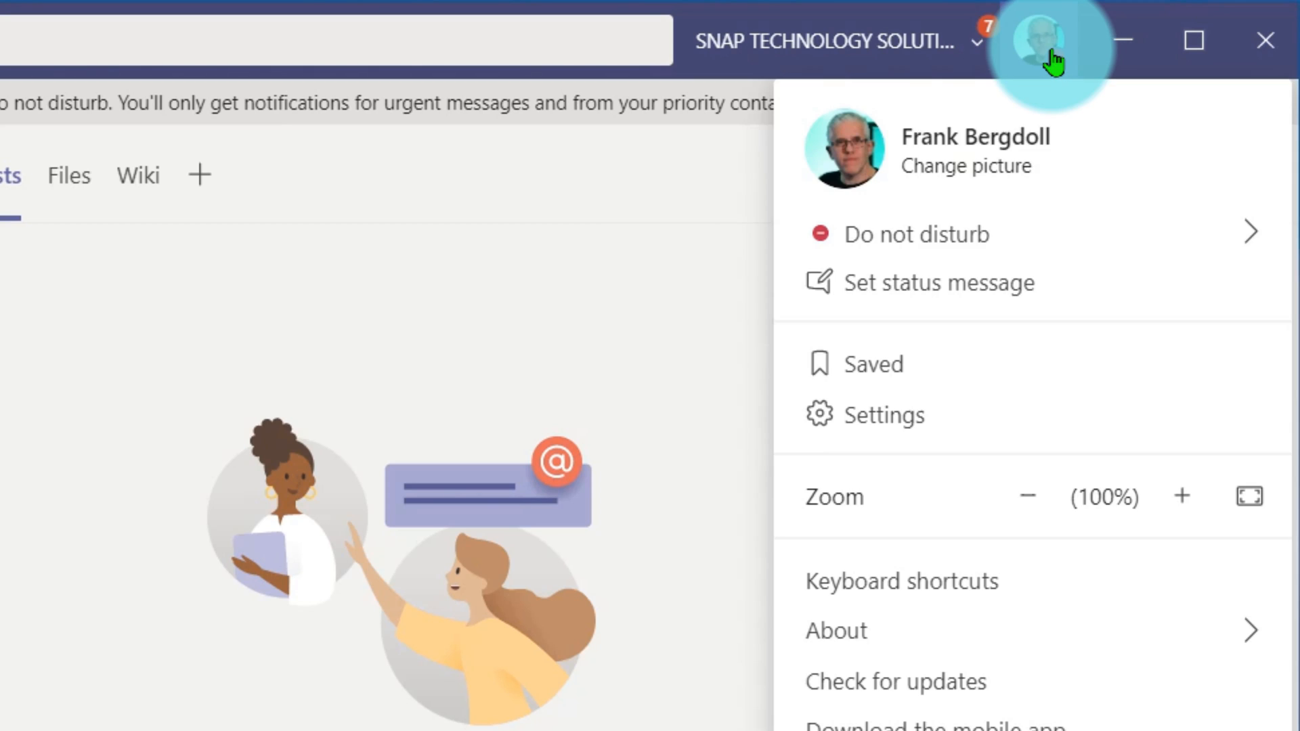
{"action": "mouse_move", "coordinate": [951, 241]}
{"action": "left_click", "coordinate": [589, 662]}
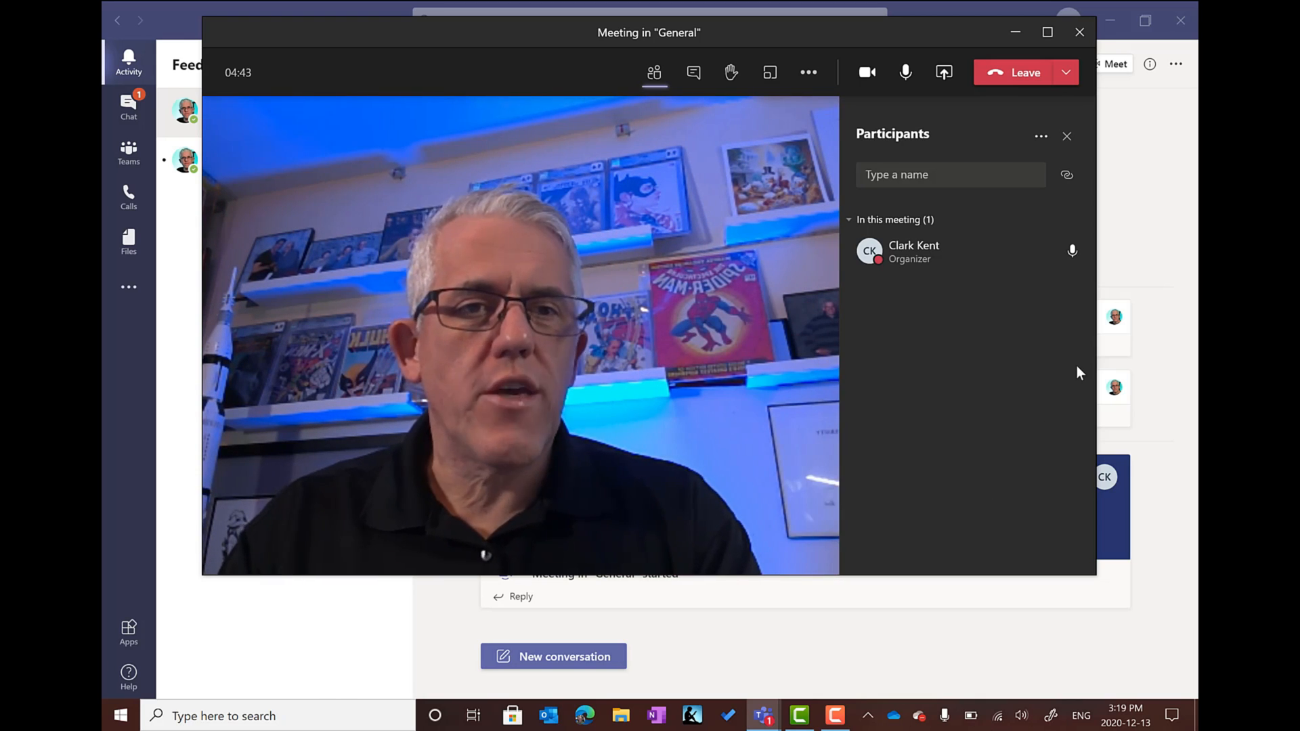
Set noise suppression to High in the device settings during the General channel meeting, and return to the meeting window
{"action": "left_click", "coordinate": [1135, 183]}
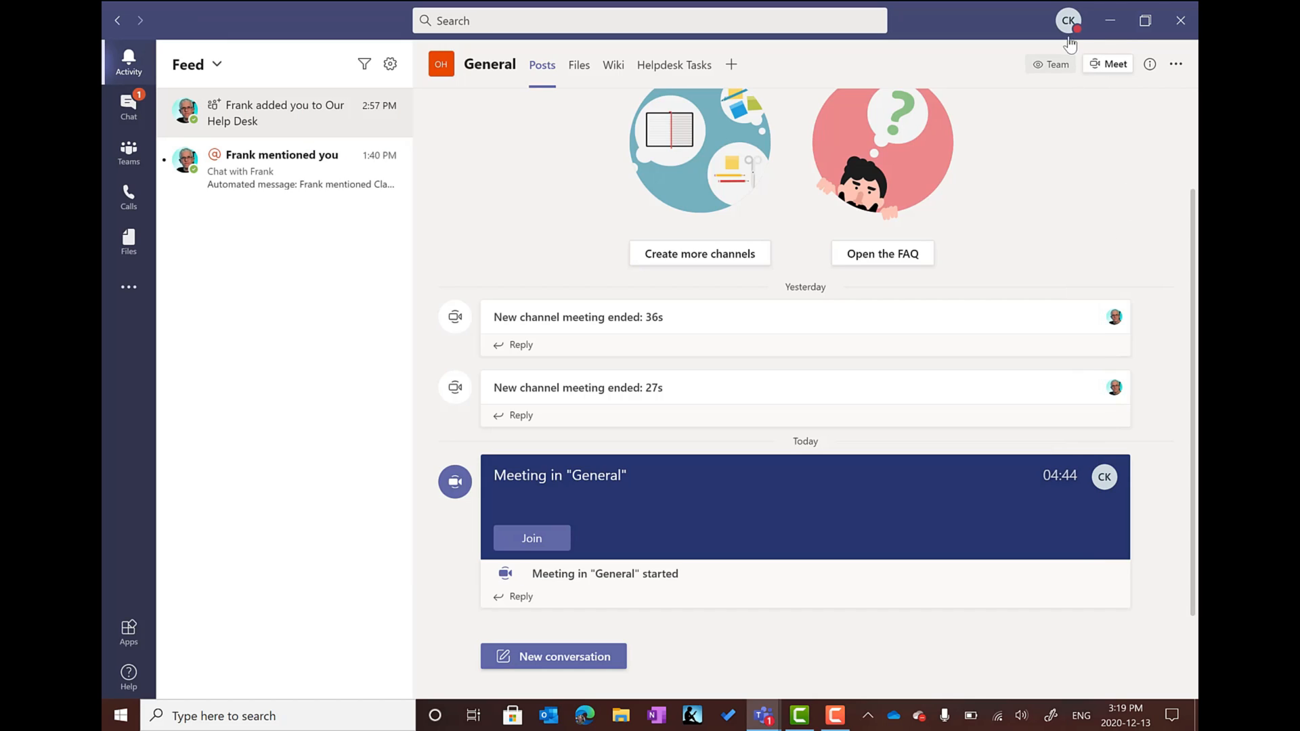
{"action": "left_click", "coordinate": [1070, 34]}
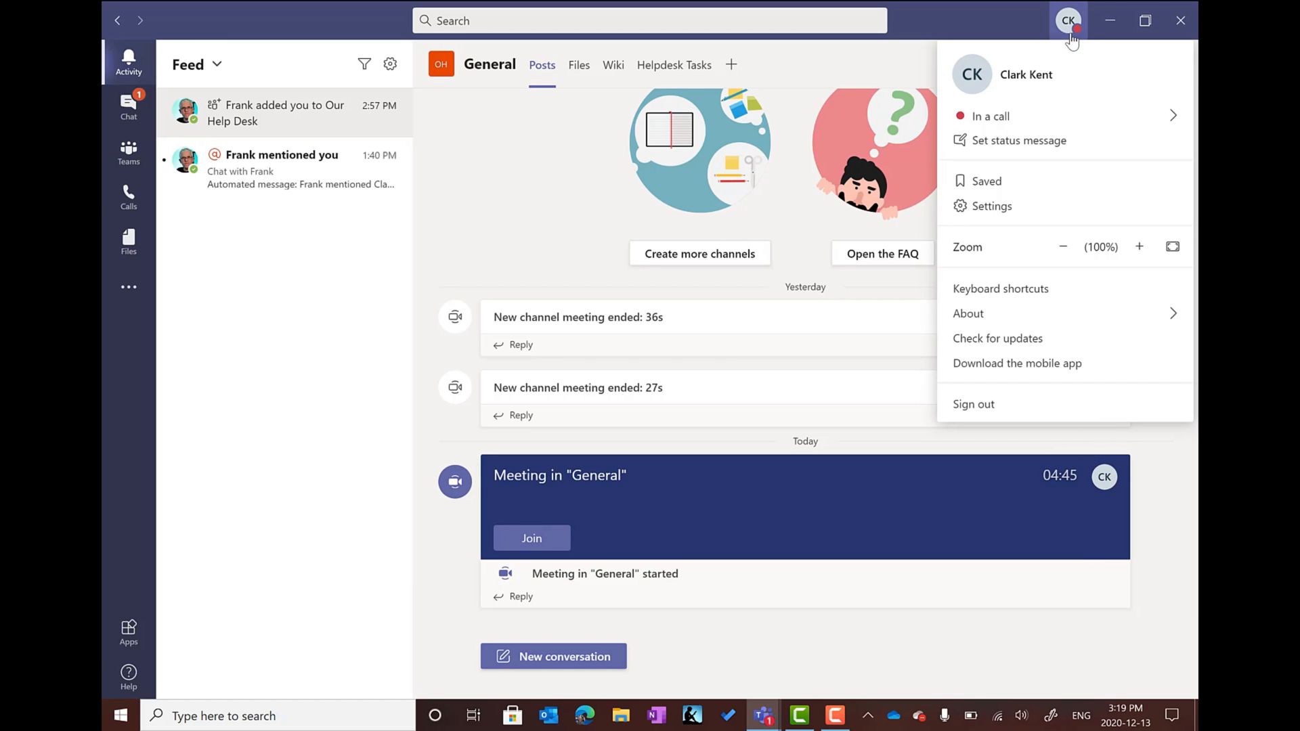
{"action": "left_click", "coordinate": [981, 214]}
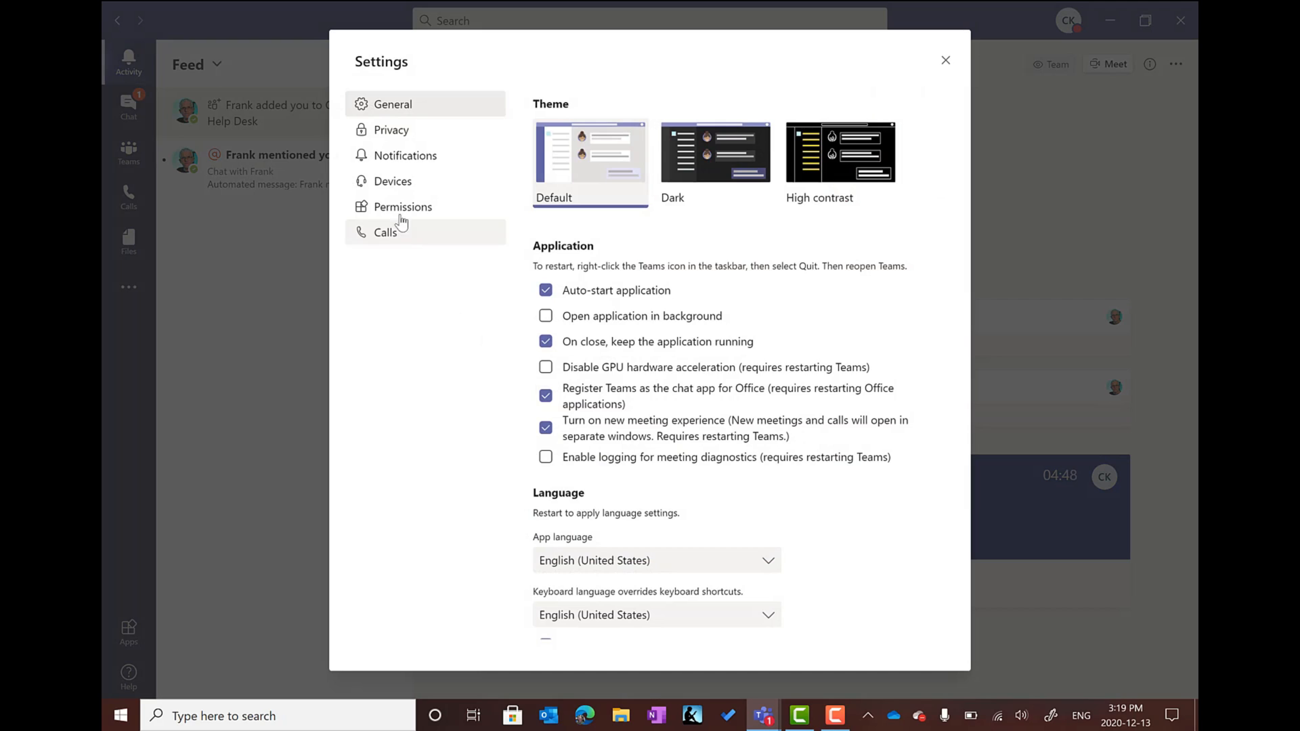
{"action": "left_click", "coordinate": [395, 183]}
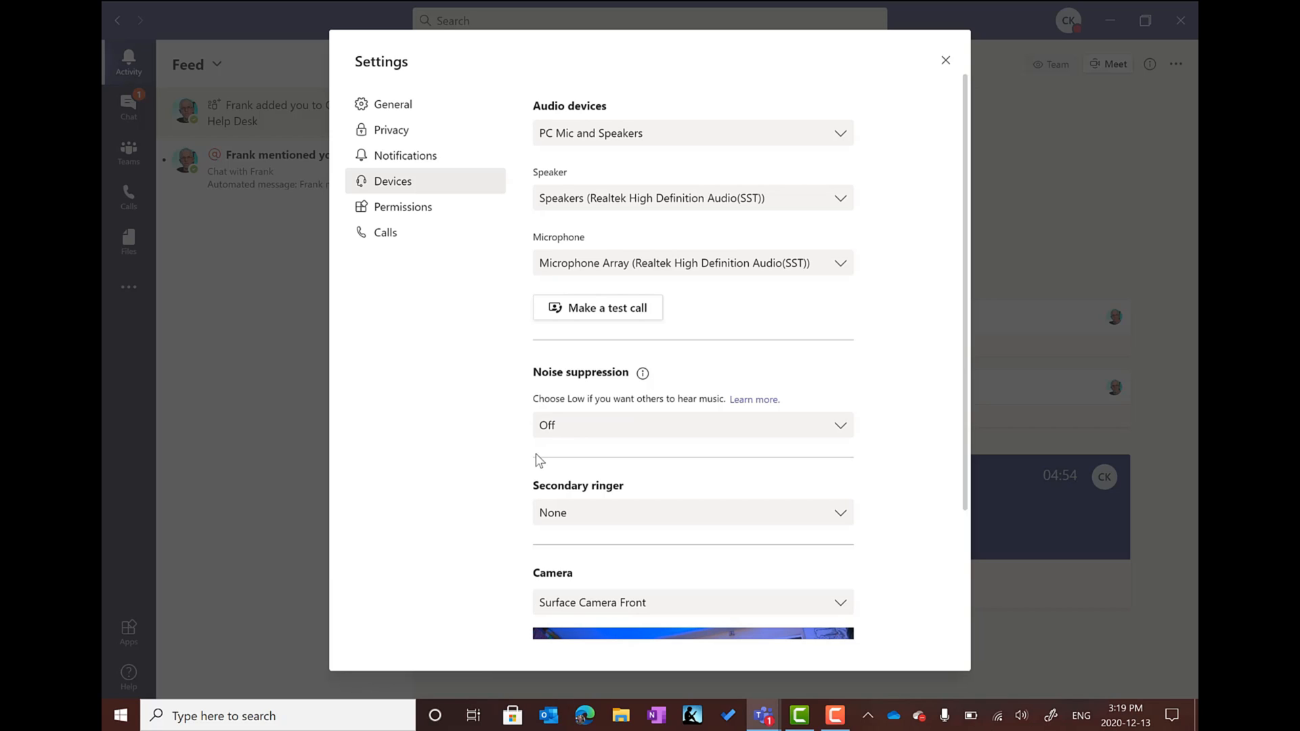
{"action": "left_click", "coordinate": [570, 427]}
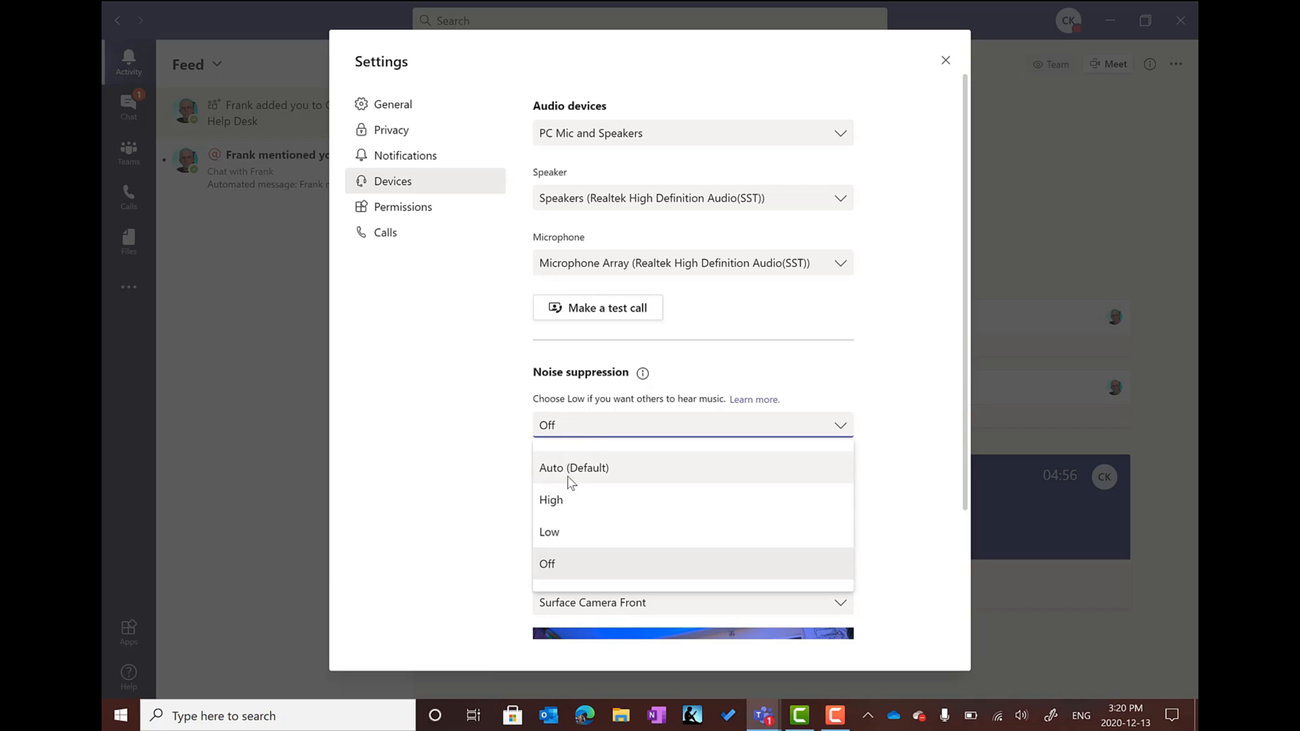
{"action": "left_click", "coordinate": [565, 509]}
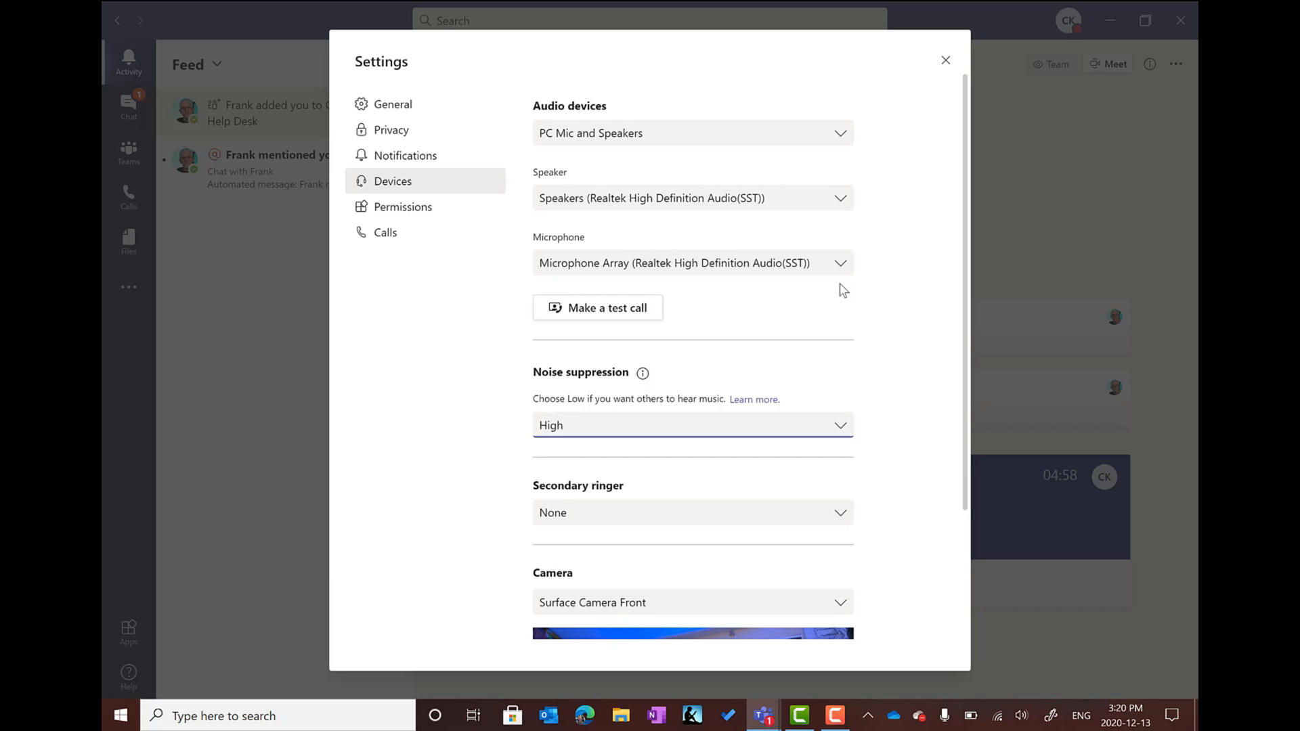
{"action": "left_click", "coordinate": [1018, 247]}
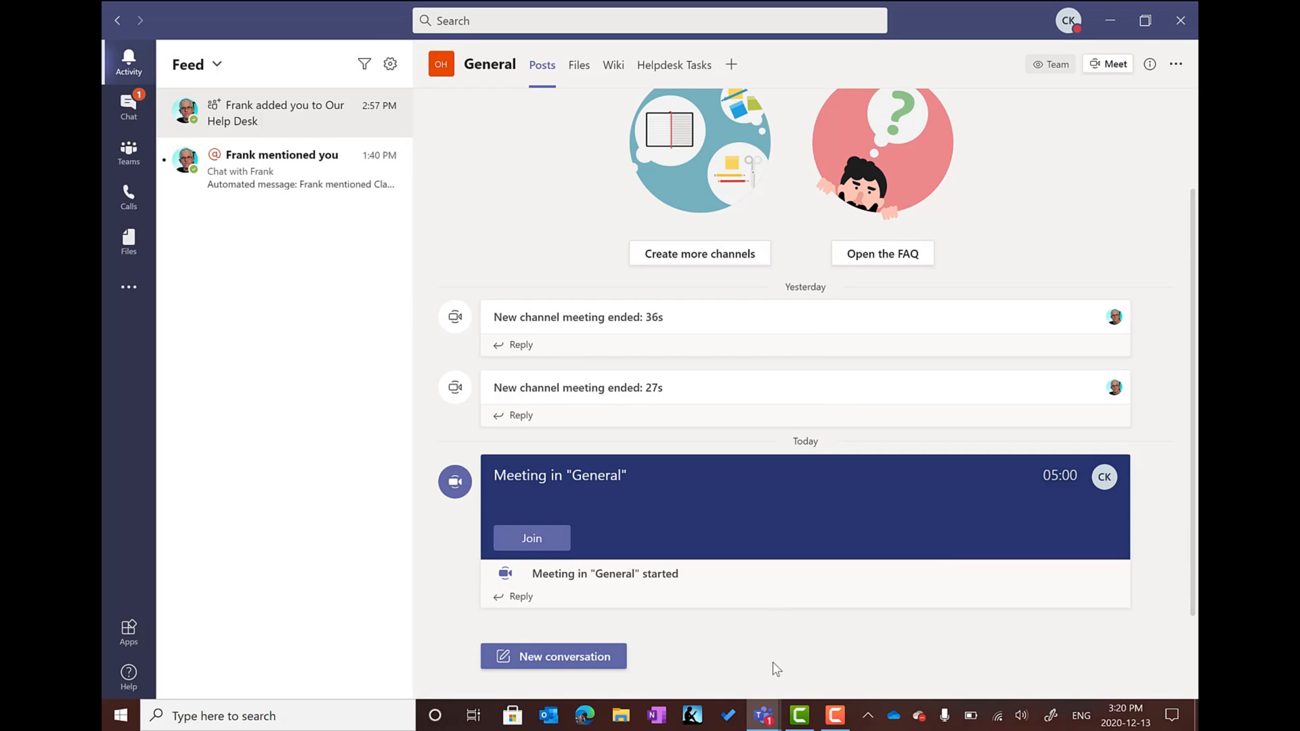
{"action": "mouse_move", "coordinate": [764, 716]}
{"action": "left_click", "coordinate": [820, 618]}
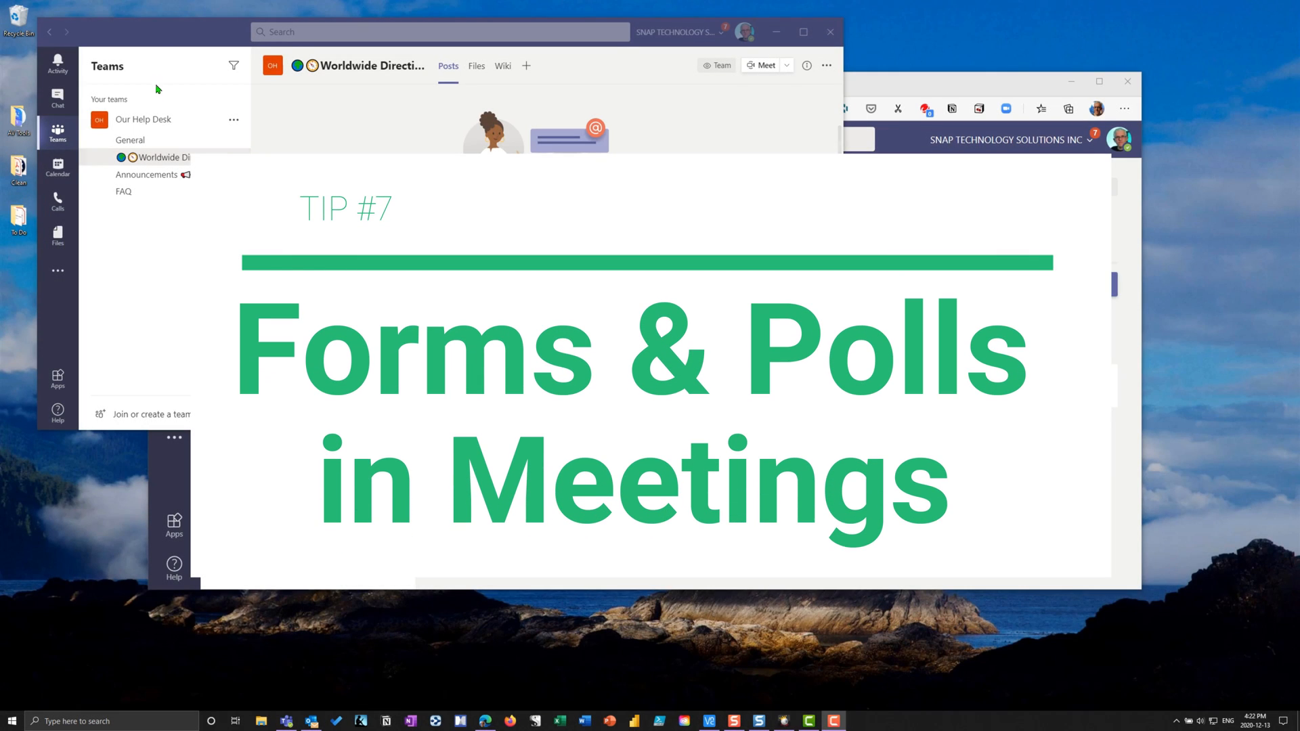
Reposition the desktop and browser Teams windows on the screen and bring the desktop window to the front
{"action": "left_click_drag", "start_coordinate": [155, 40], "coordinate": [194, 40]}
{"action": "left_click_drag", "start_coordinate": [931, 88], "coordinate": [1003, 122]}
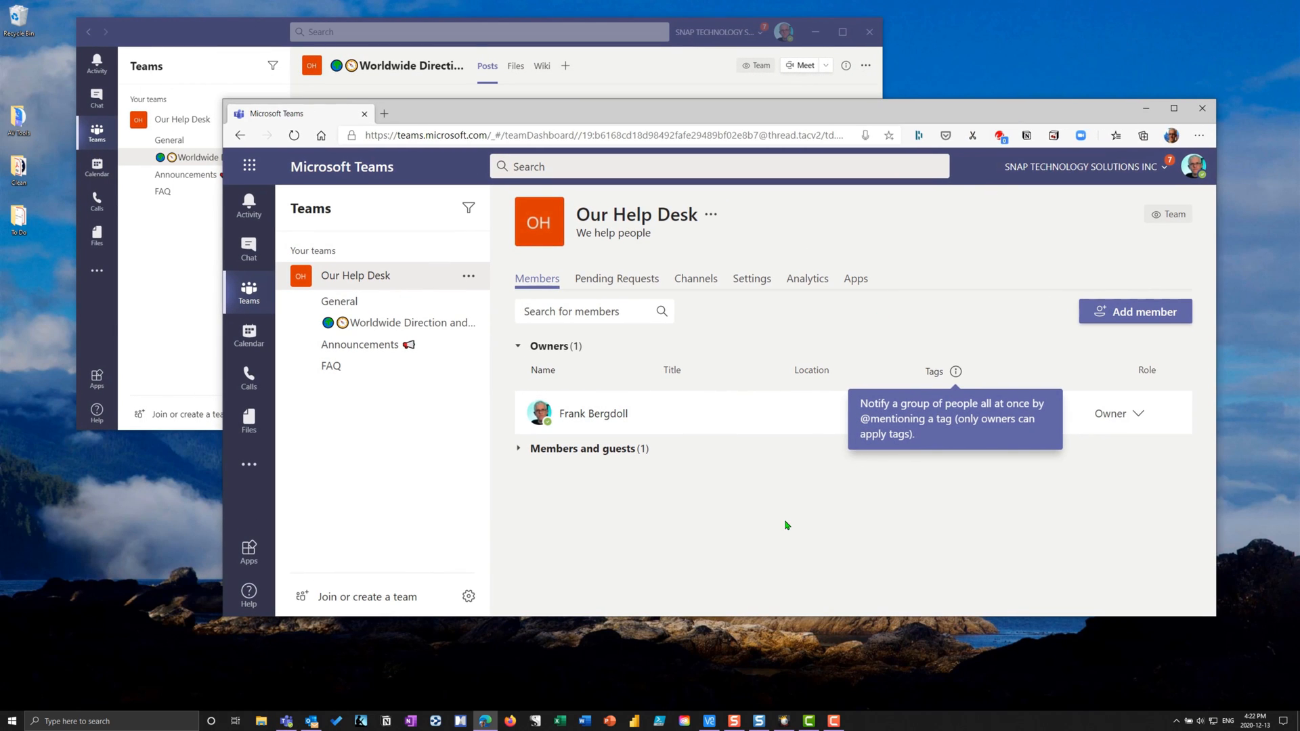
{"action": "left_click", "coordinate": [203, 31]}
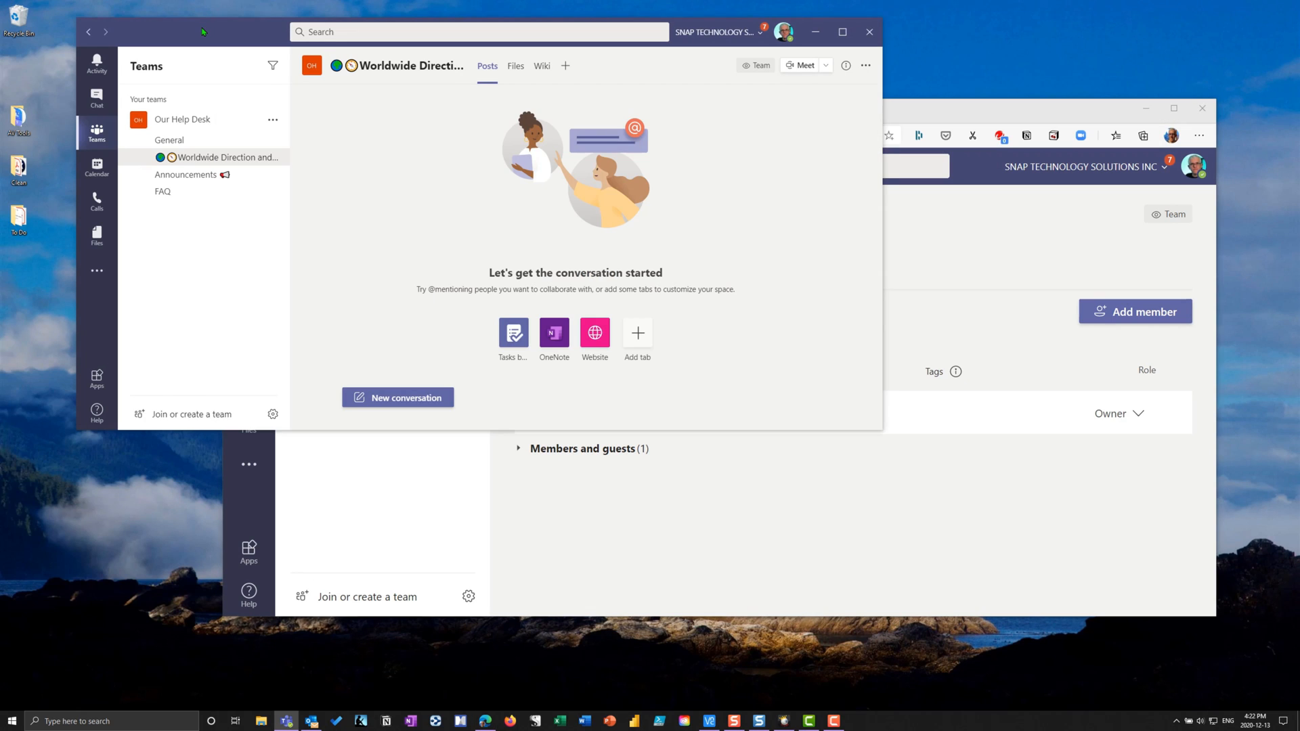
View the blank new meeting form for the Worldwide Direction and Goals channel and close it without scheduling anything
{"action": "left_click", "coordinate": [826, 65]}
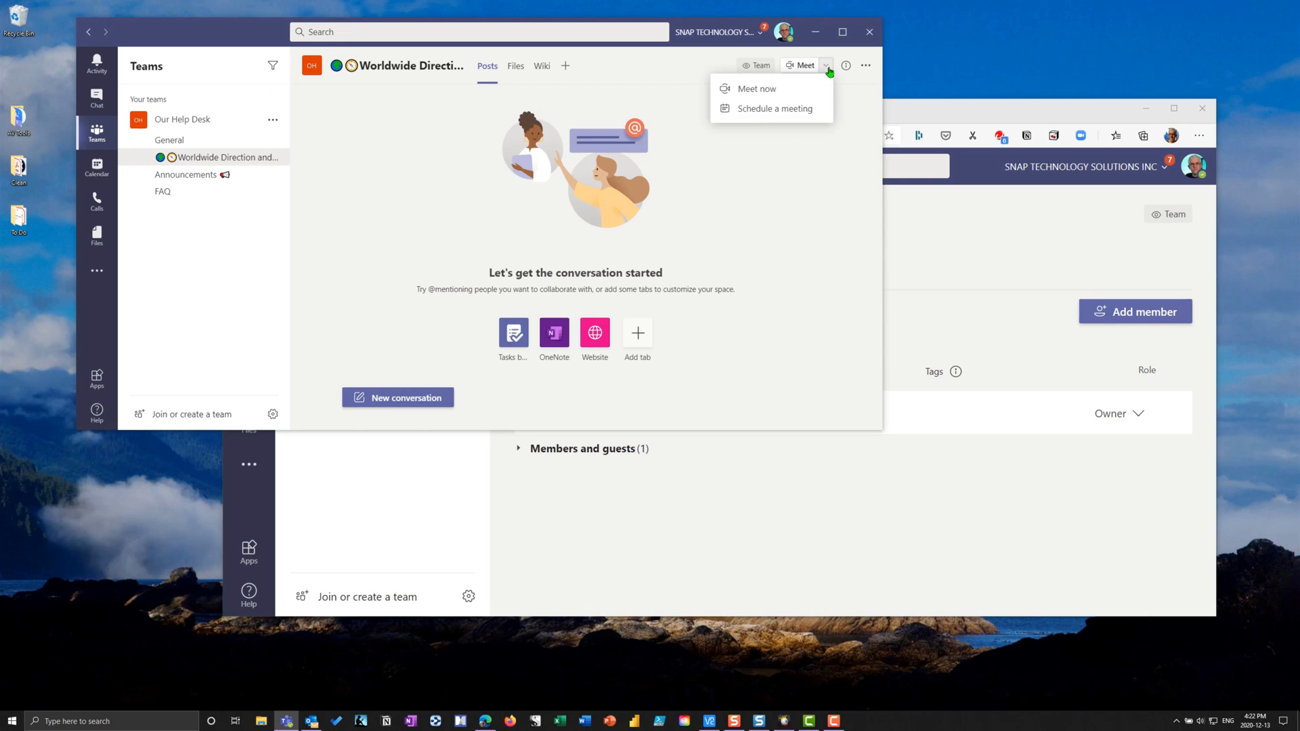
{"action": "left_click", "coordinate": [763, 111]}
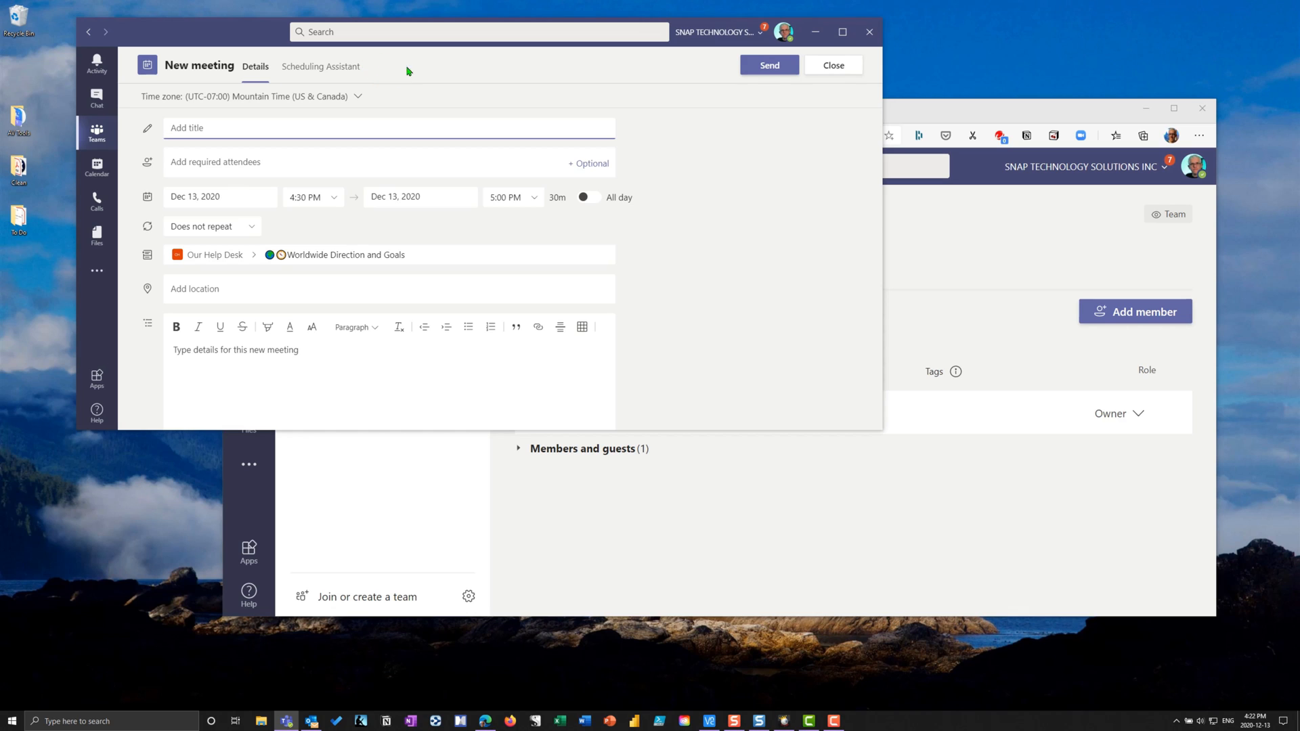
{"action": "left_click", "coordinate": [834, 64]}
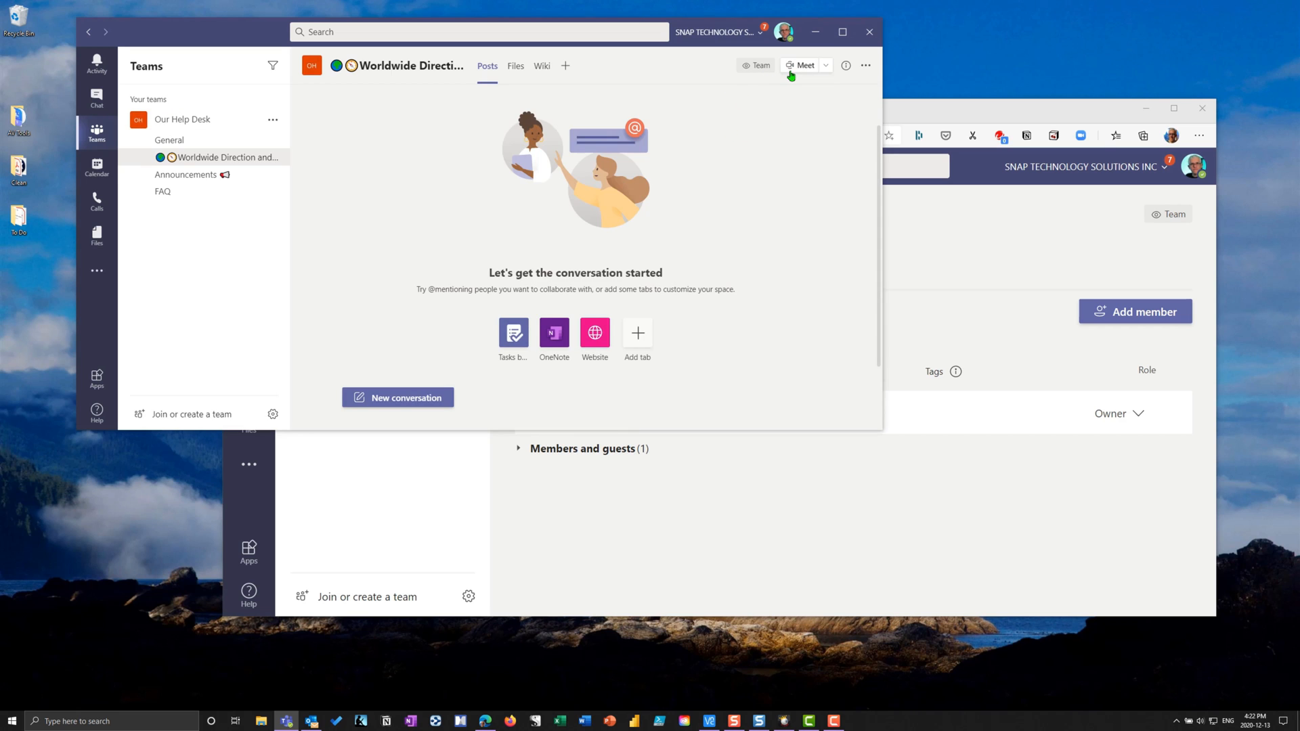
Start an instant meeting in the Worldwide Direction and Goals channel with computer audio, and show the meeting chat
{"action": "left_click", "coordinate": [791, 71]}
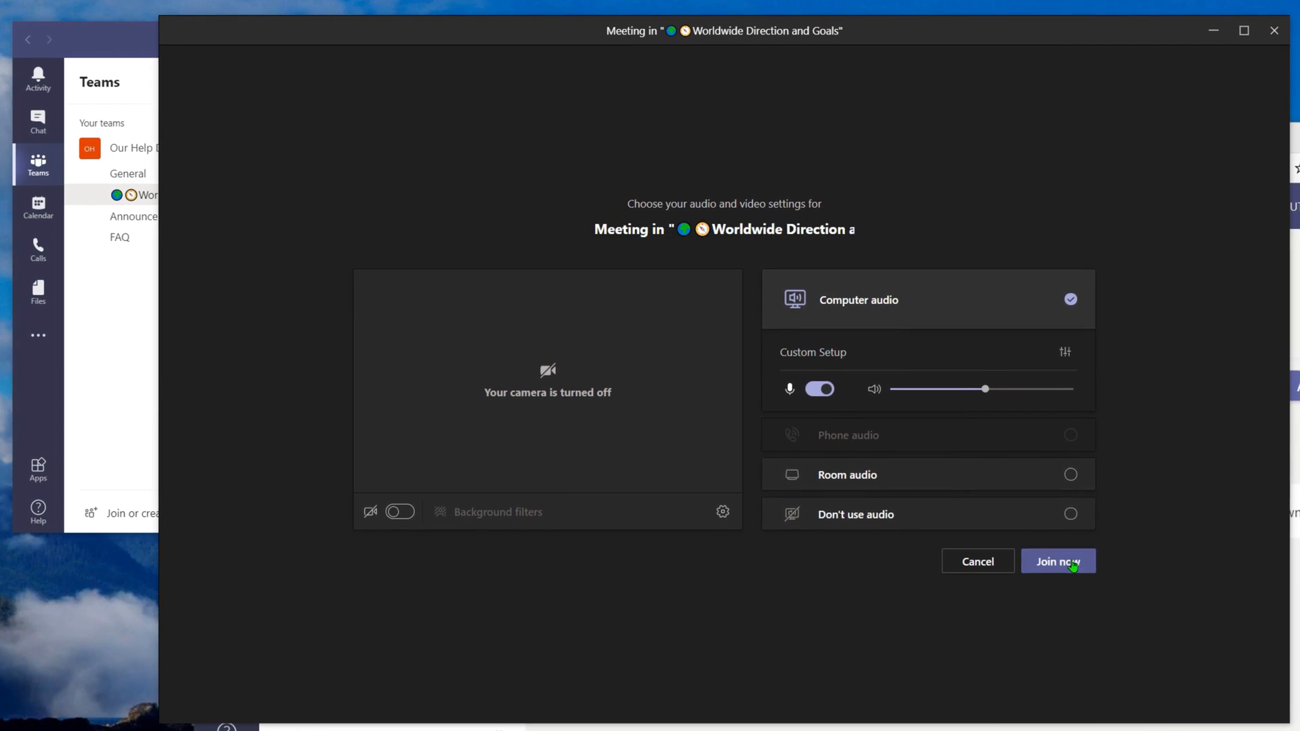
{"action": "left_click", "coordinate": [1073, 566]}
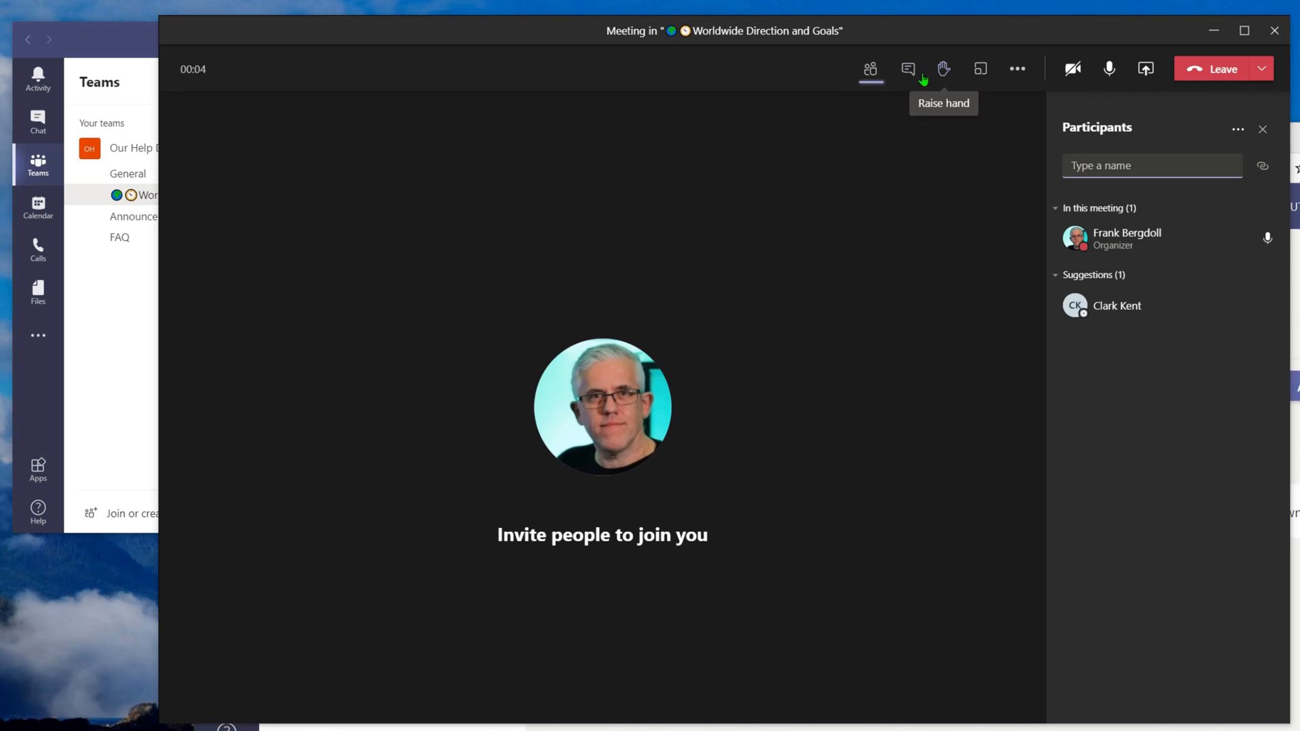
{"action": "left_click", "coordinate": [921, 78]}
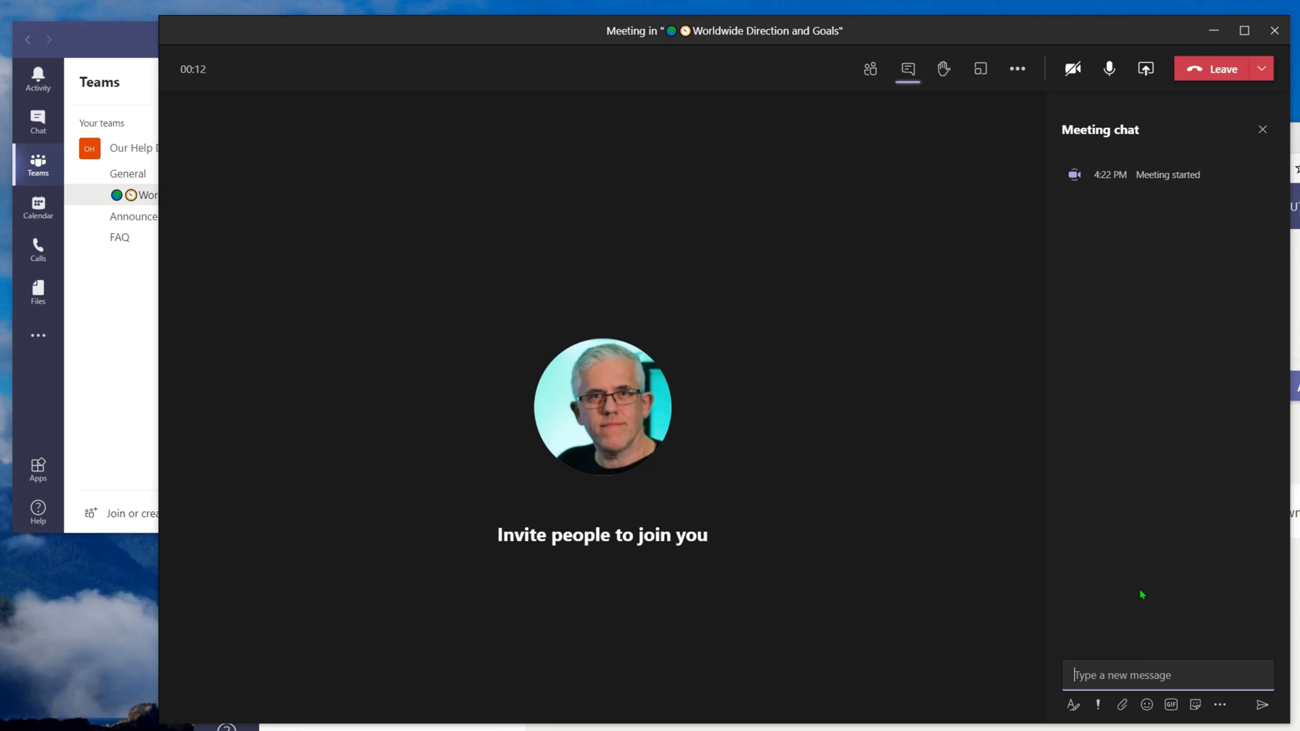
{"action": "type", "text": "@forms"}
{"action": "type", "text": "Question?"}
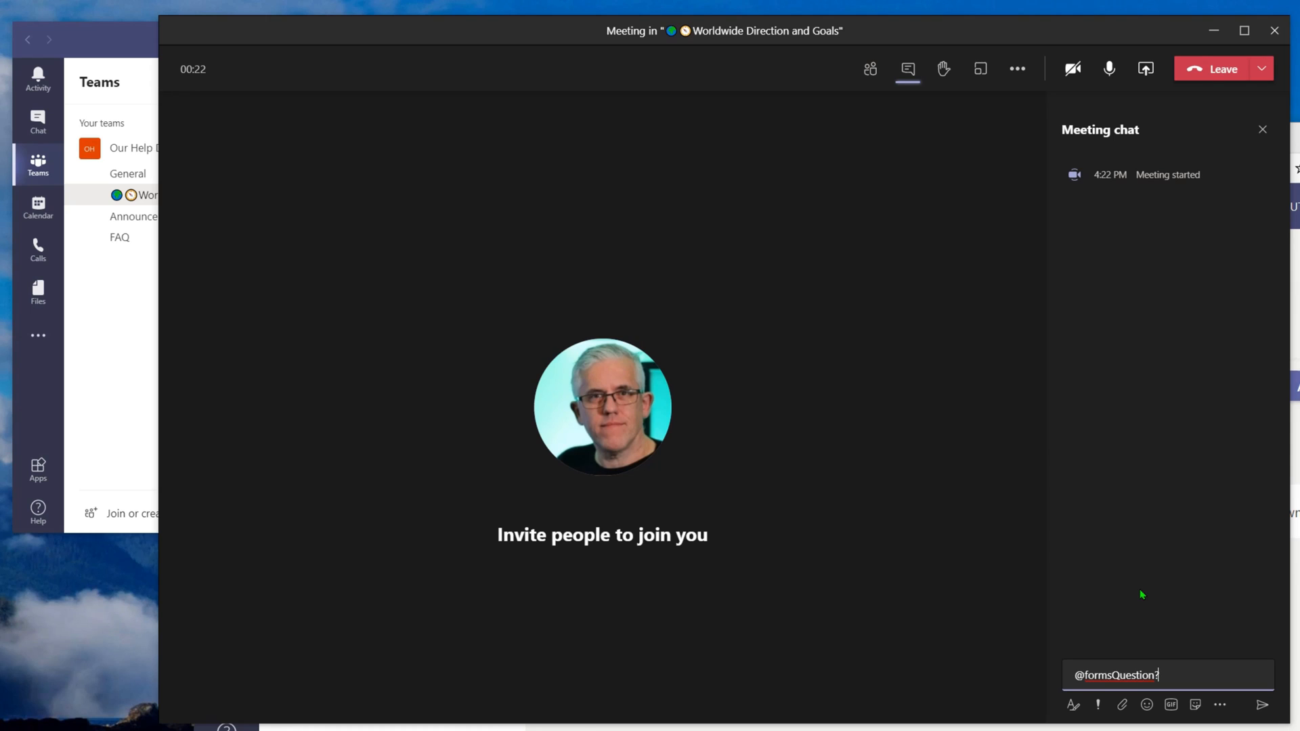
{"action": "type", "text": "blue, red"}
{"action": "key", "text": "Return"}
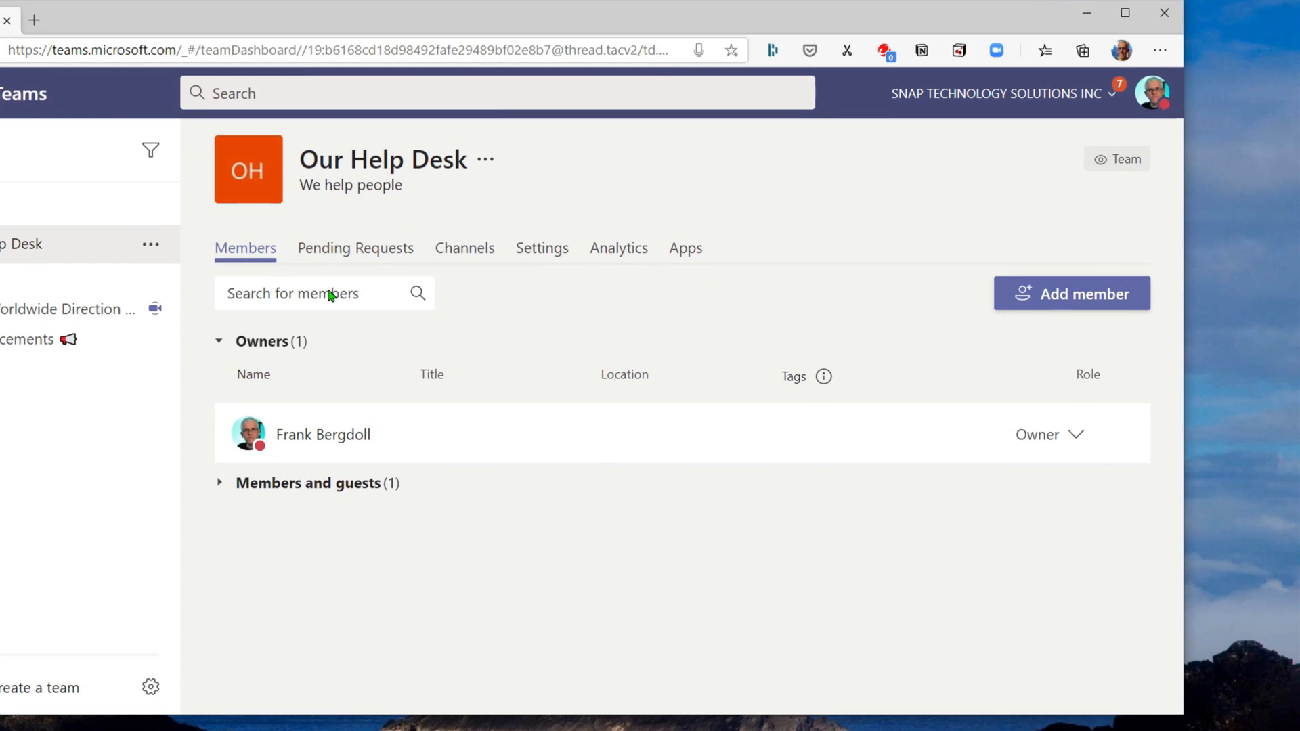
Join the running Worldwide Direction and Goals meeting from the browser with the camera off and the microphone muted
{"action": "left_click", "coordinate": [67, 309]}
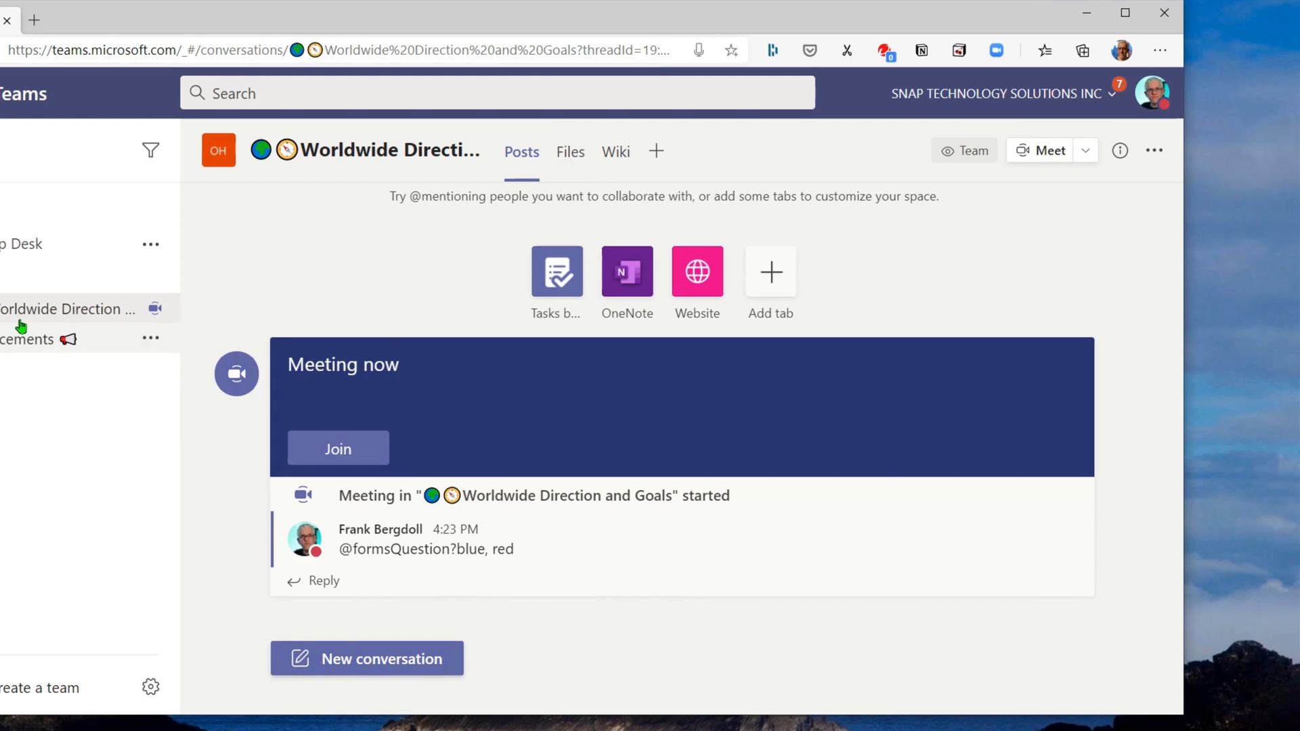
{"action": "left_click", "coordinate": [339, 447]}
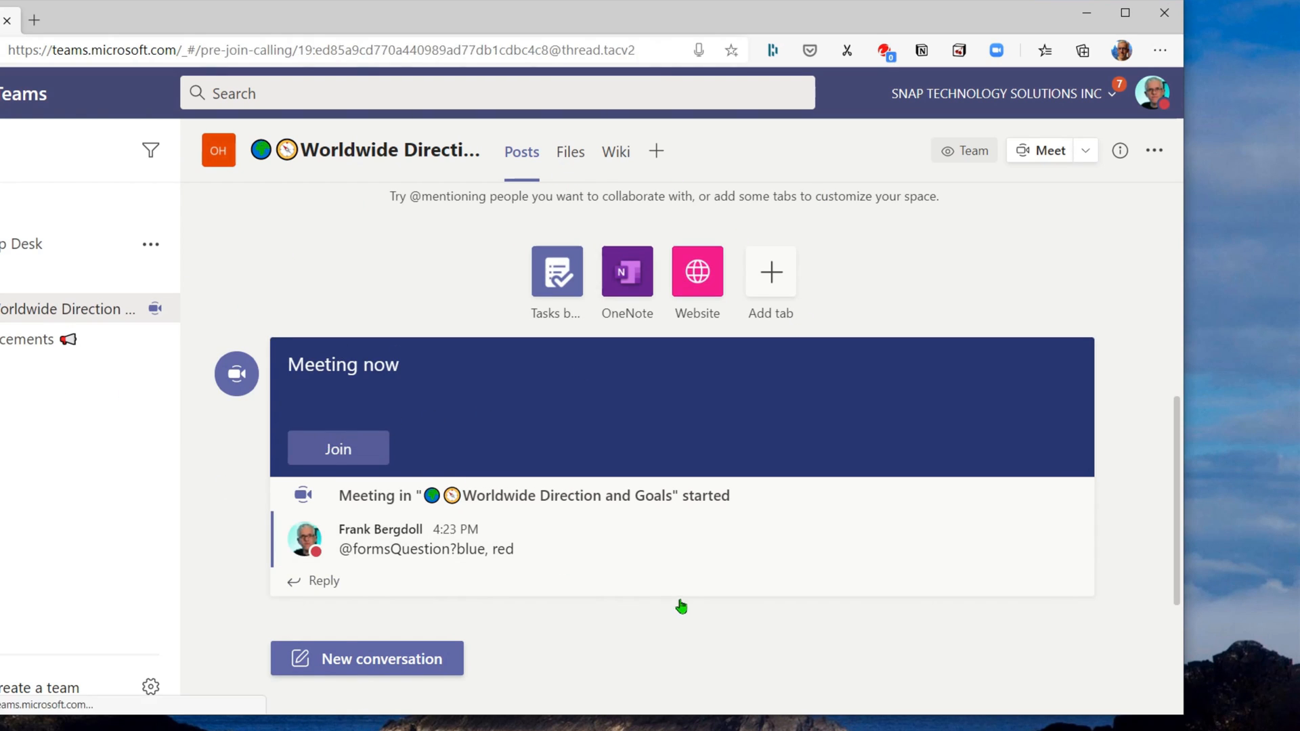
{"action": "left_click", "coordinate": [396, 549]}
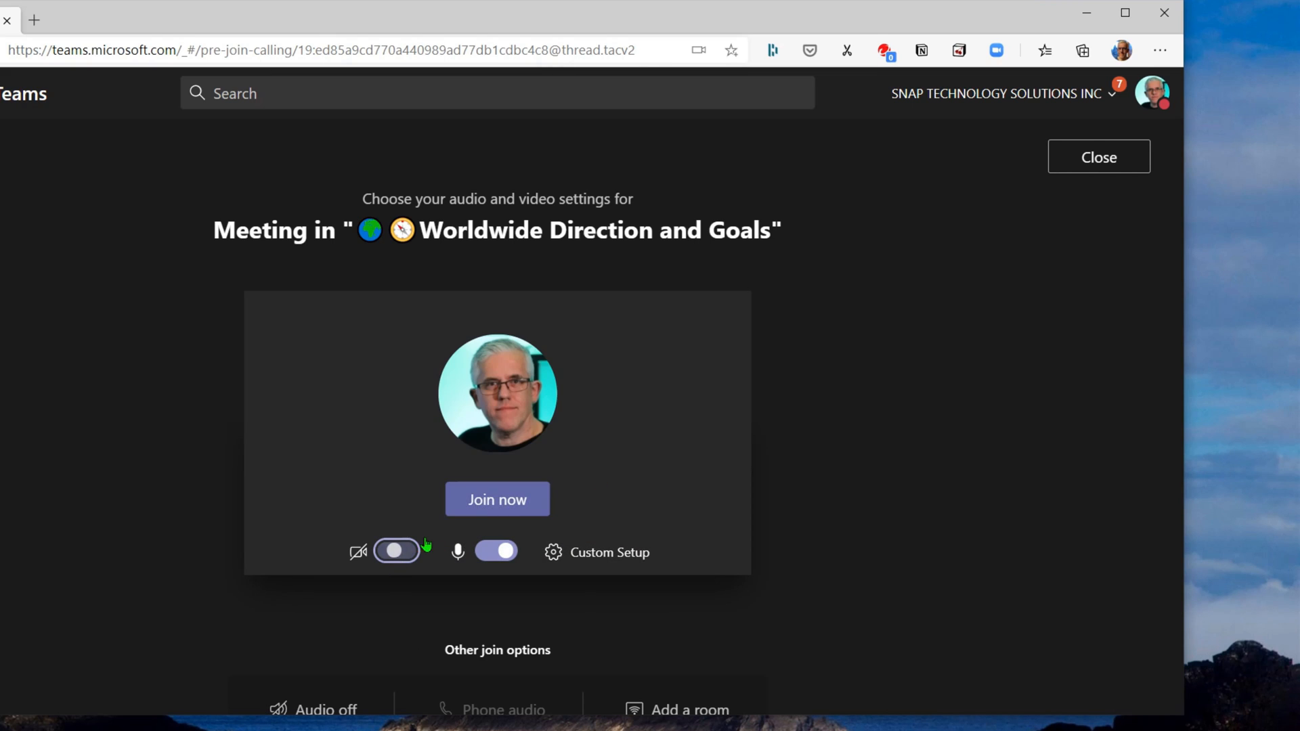
{"action": "left_click", "coordinate": [496, 550]}
{"action": "left_click", "coordinate": [513, 512]}
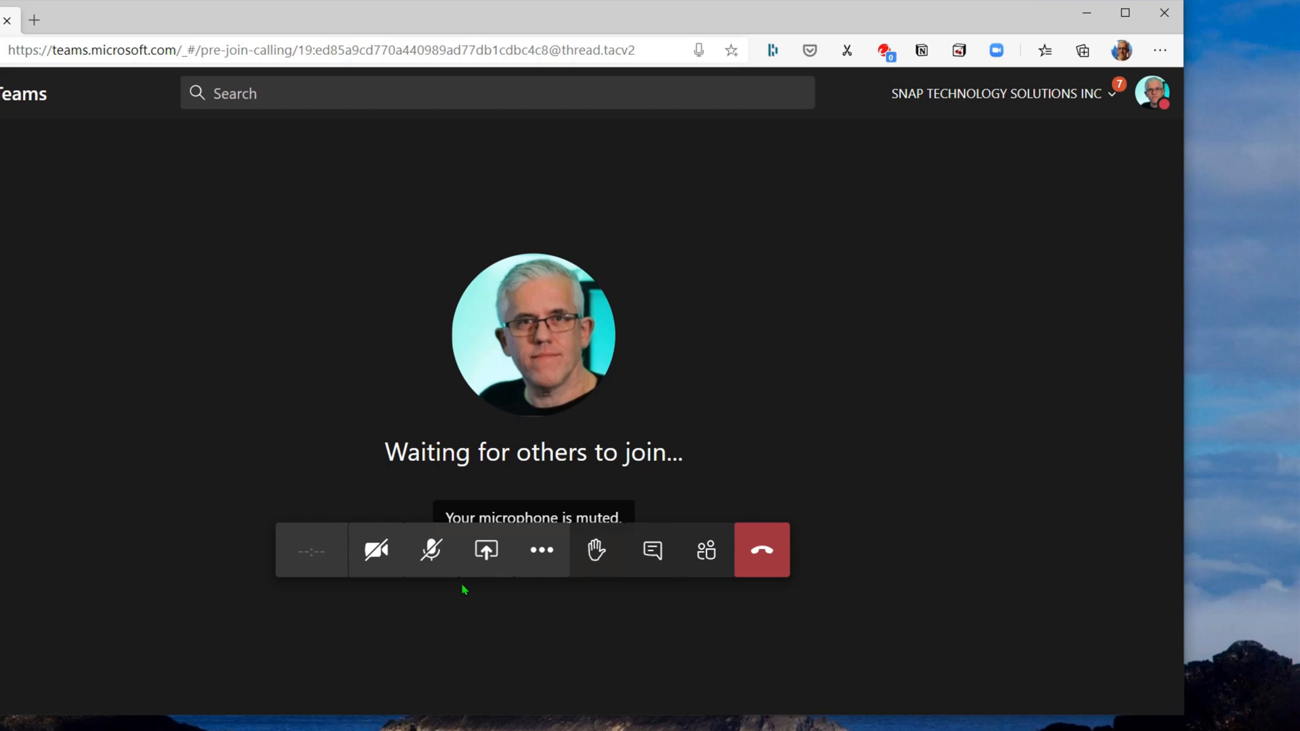
Mention the Forms app in the browser's meeting chat and start a new poll for collecting real-time data
{"action": "left_click", "coordinate": [654, 559]}
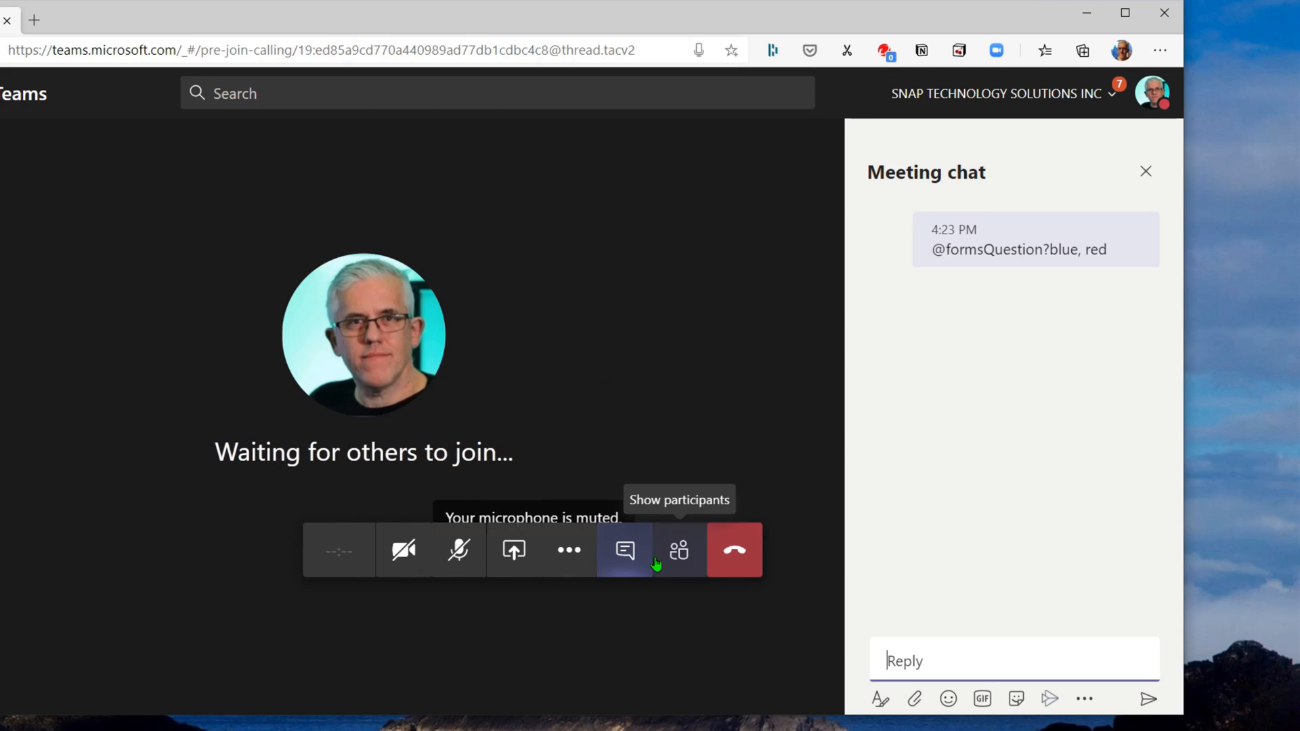
{"action": "mouse_move", "coordinate": [1014, 264]}
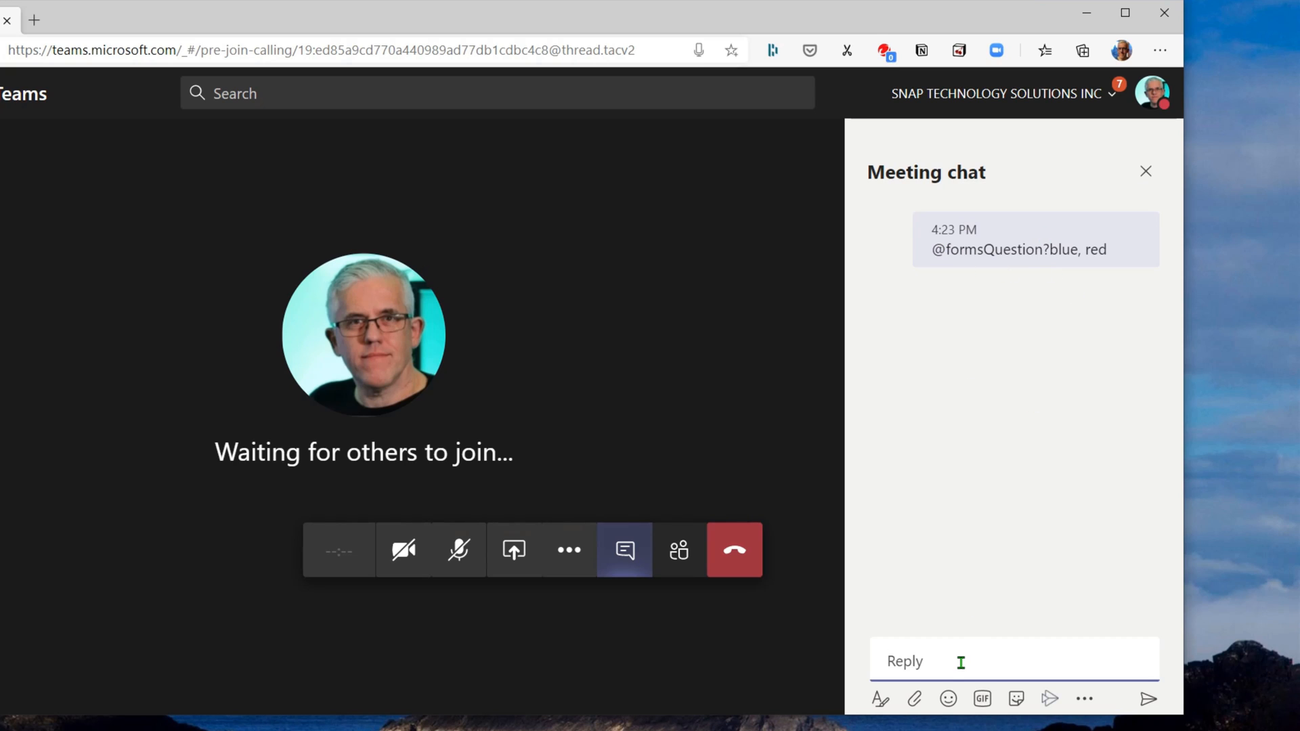
{"action": "type", "text": "@form"}
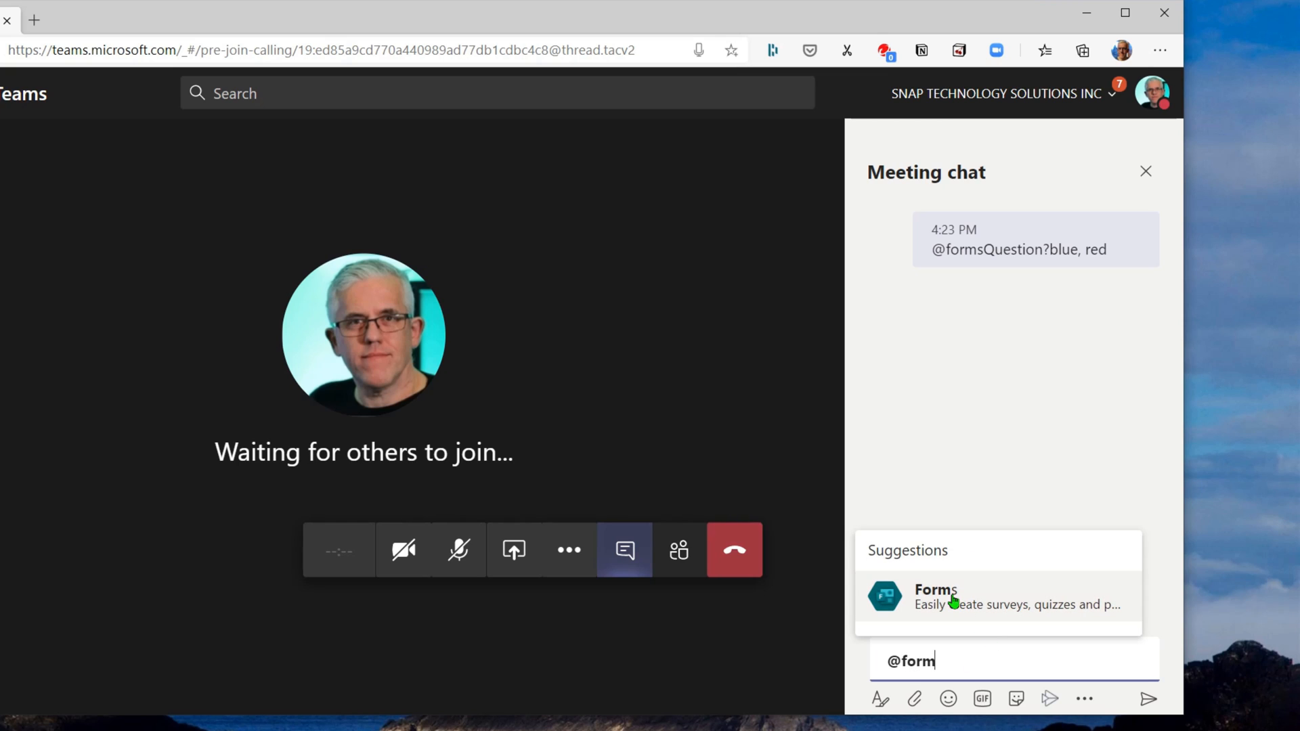
{"action": "left_click", "coordinate": [919, 595]}
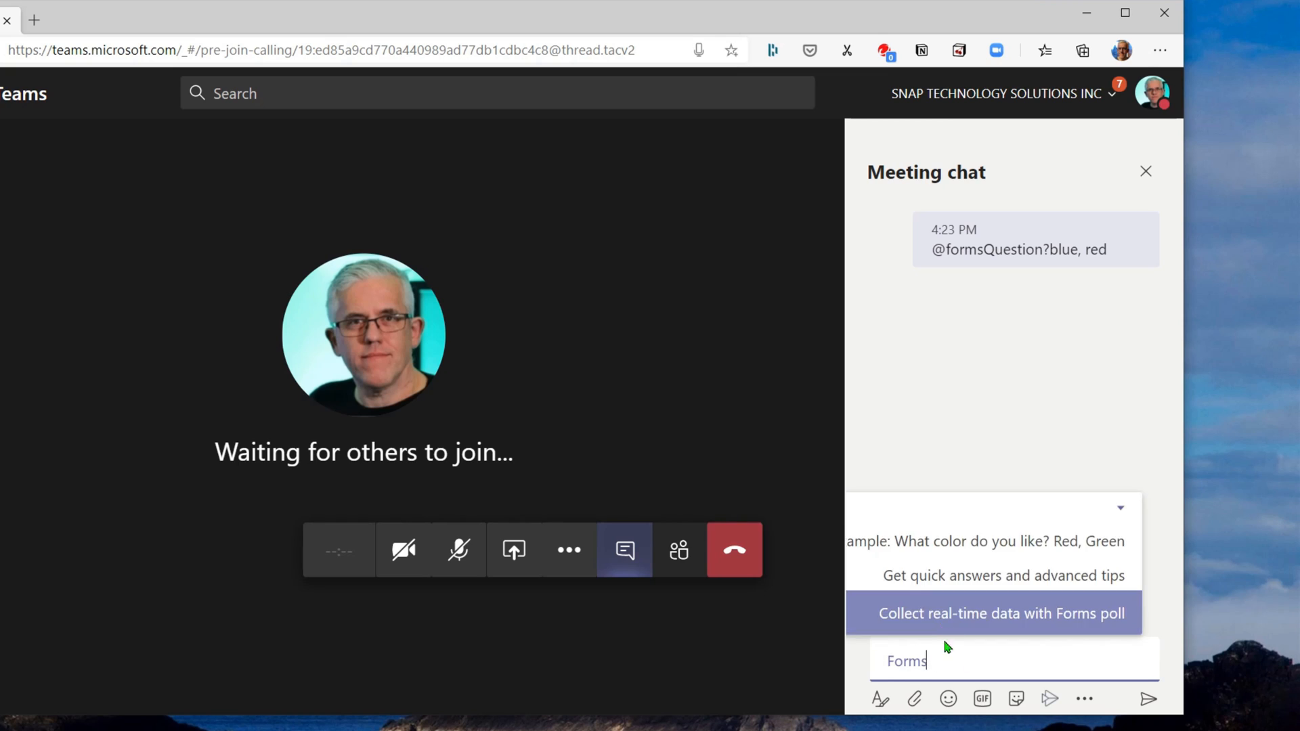
{"action": "left_click", "coordinate": [975, 614]}
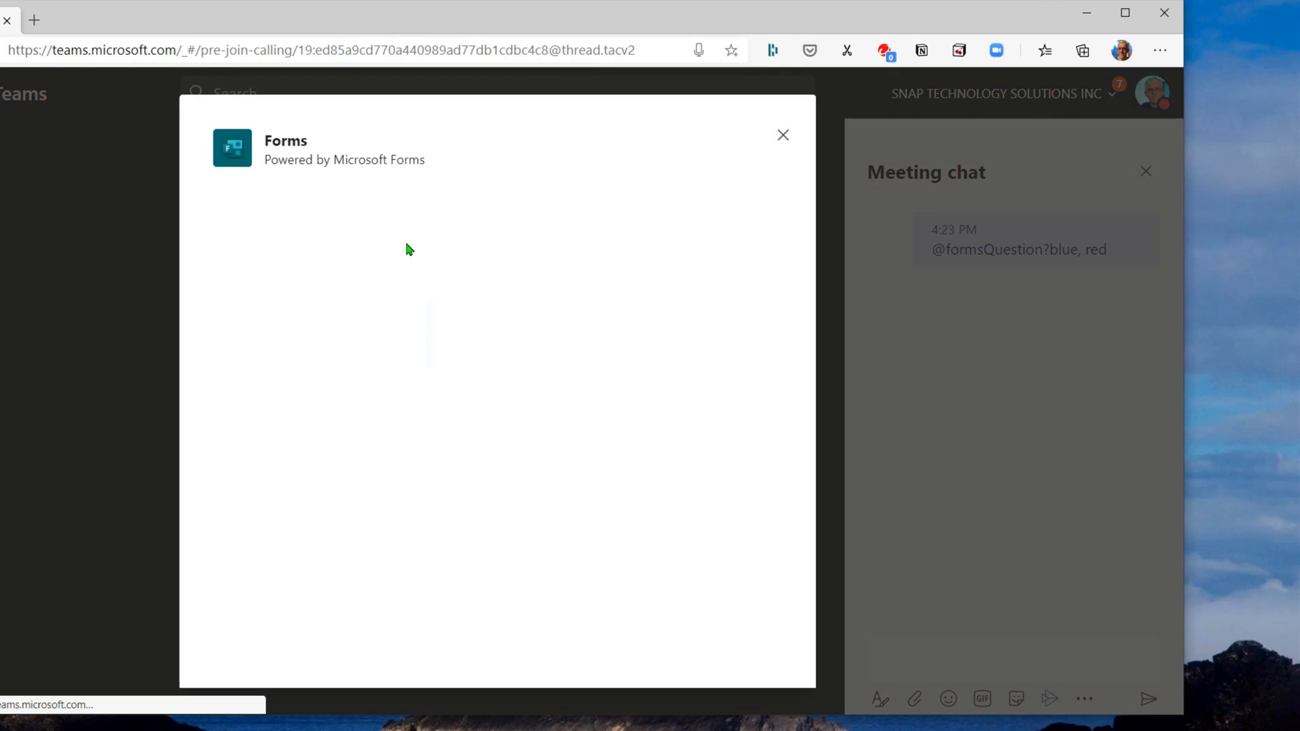
Enter "What's your favourite colour?" as the poll question
{"action": "left_click_drag", "start_coordinate": [319, 242], "coordinate": [151, 255]}
{"action": "type", "text": "Wha"}
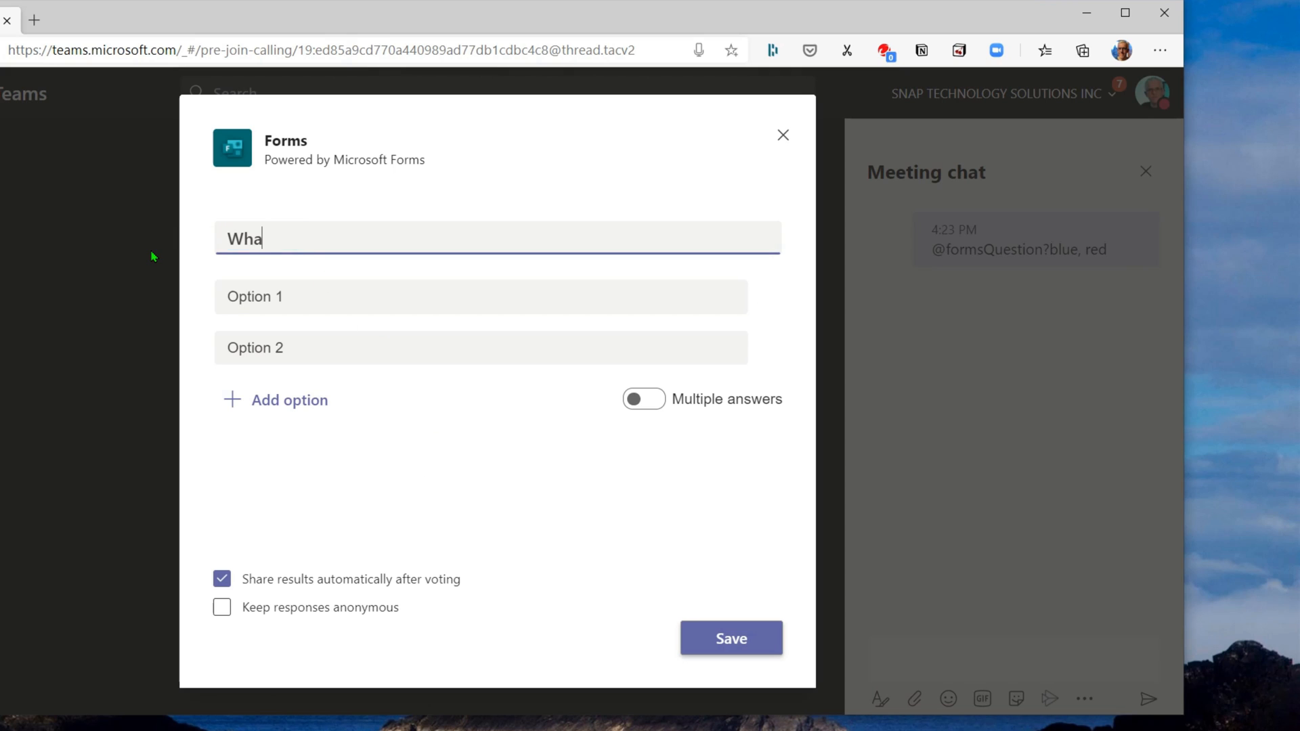
{"action": "type", "text": "t's your favourite co"}
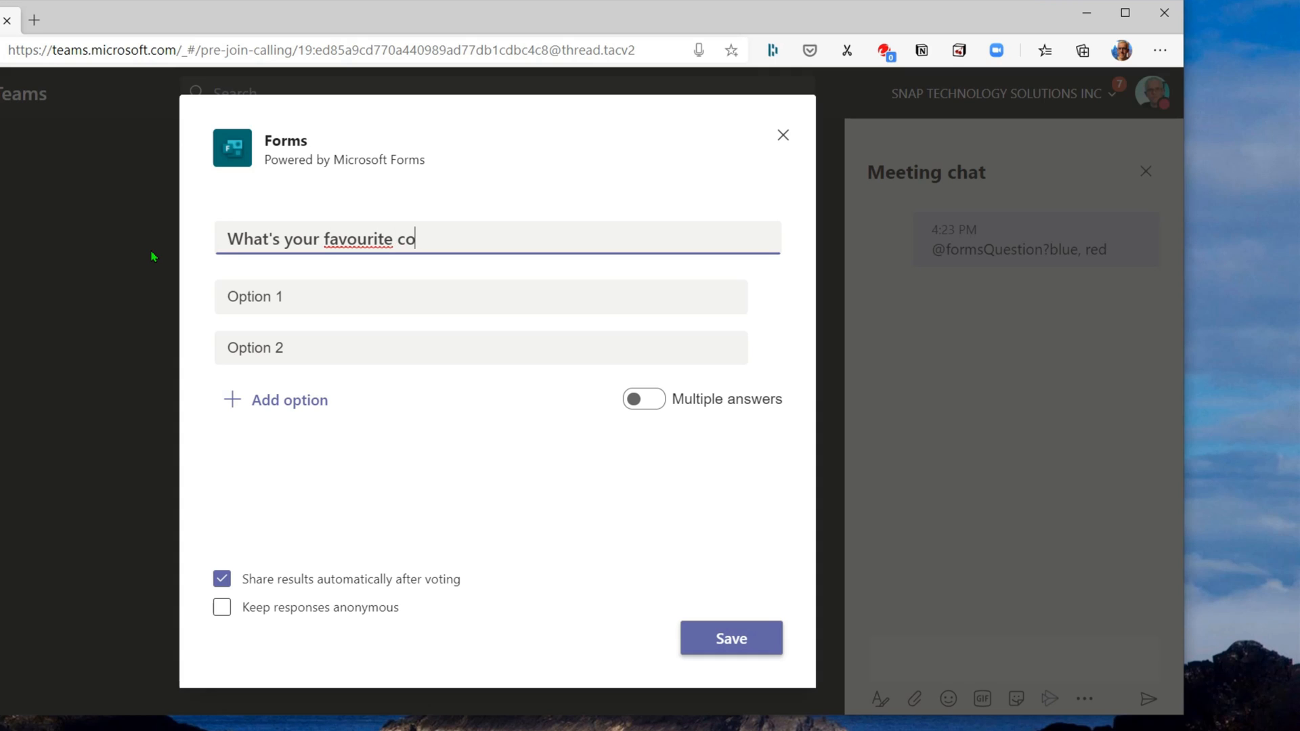
{"action": "type", "text": "lour?"}
Give the poll the options Blue, Red, Purple and Orange, and save and send it to the meeting chat
{"action": "left_click", "coordinate": [265, 300]}
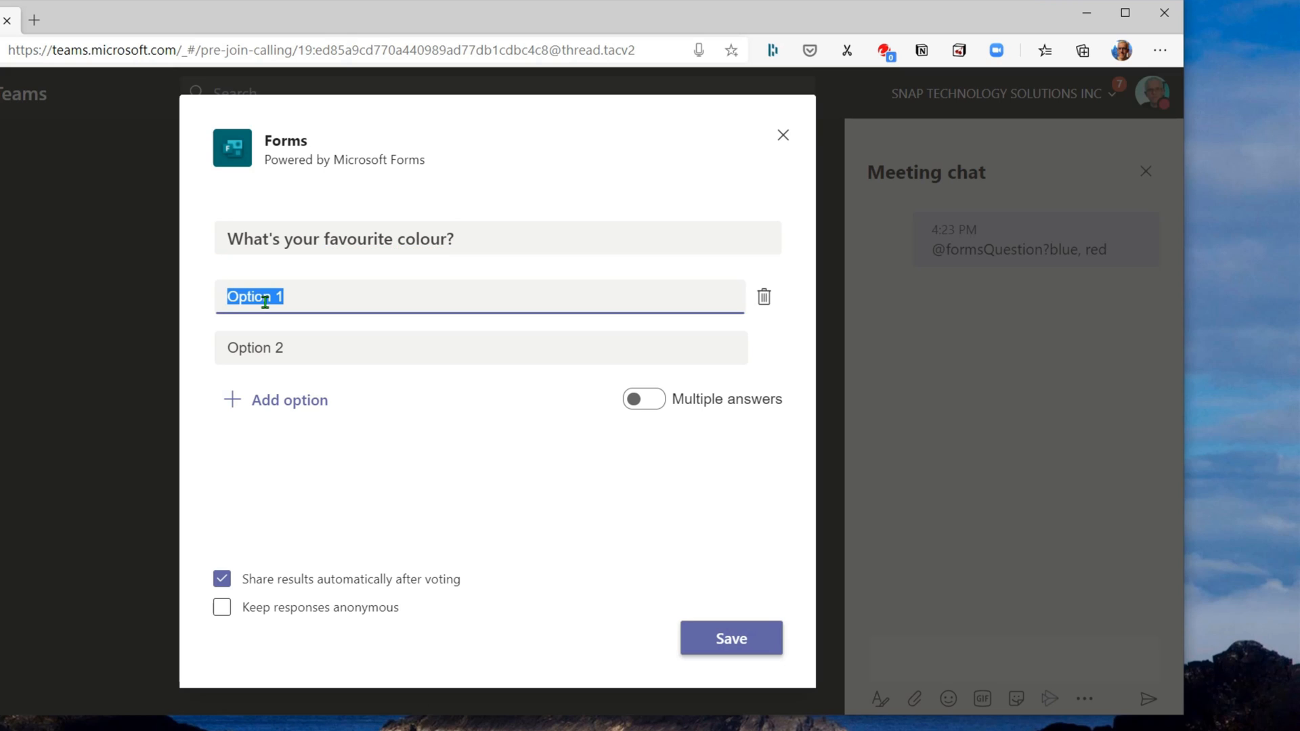
{"action": "type", "text": "Blue"}
{"action": "key", "text": "Tab"}
{"action": "left_click", "coordinate": [311, 347]}
{"action": "type", "text": "Red"}
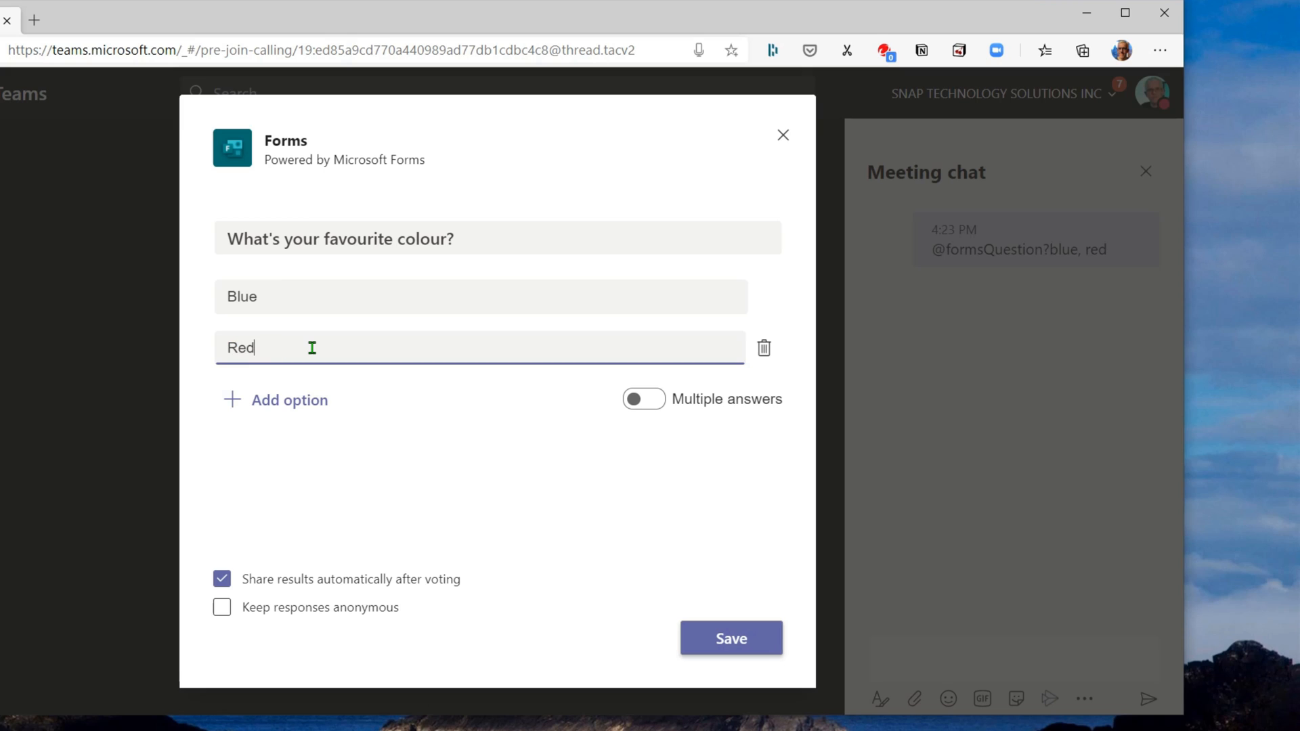
{"action": "left_click", "coordinate": [287, 409]}
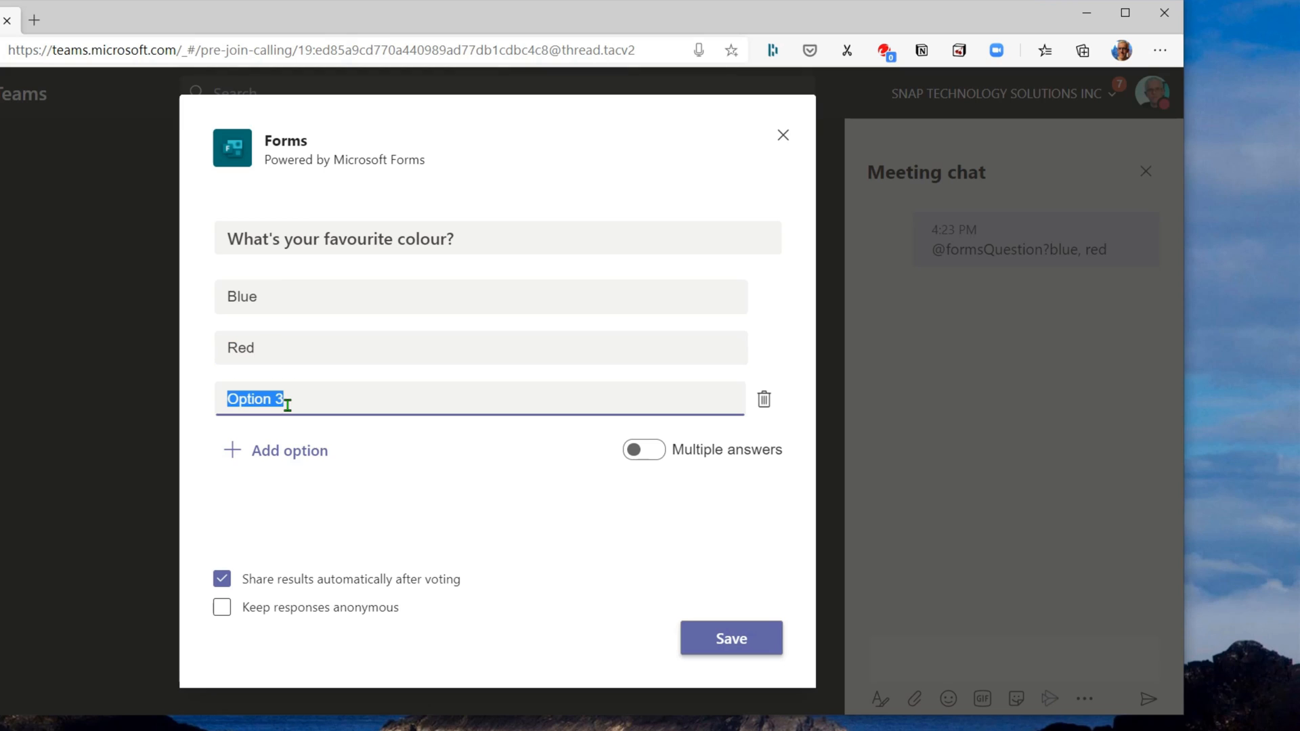
{"action": "type", "text": "Purple"}
{"action": "left_click", "coordinate": [254, 451]}
{"action": "type", "text": "ange"}
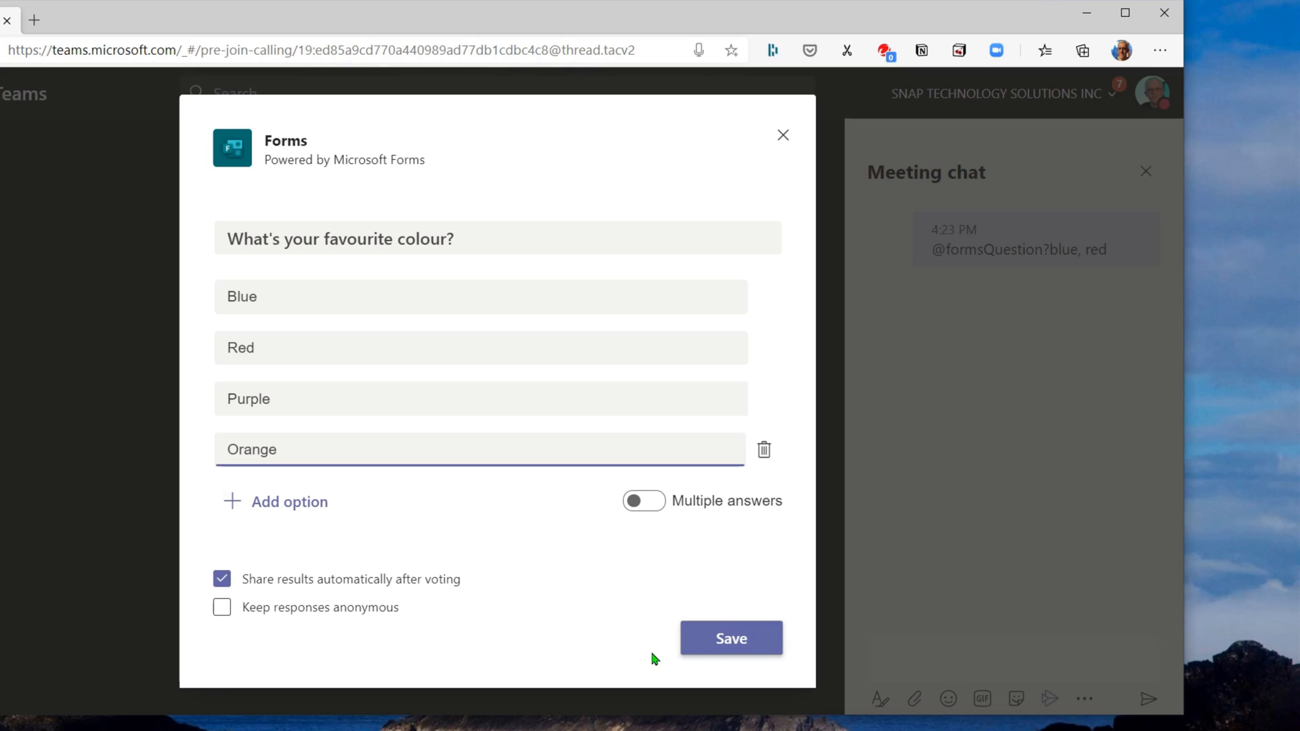
{"action": "left_click", "coordinate": [732, 648]}
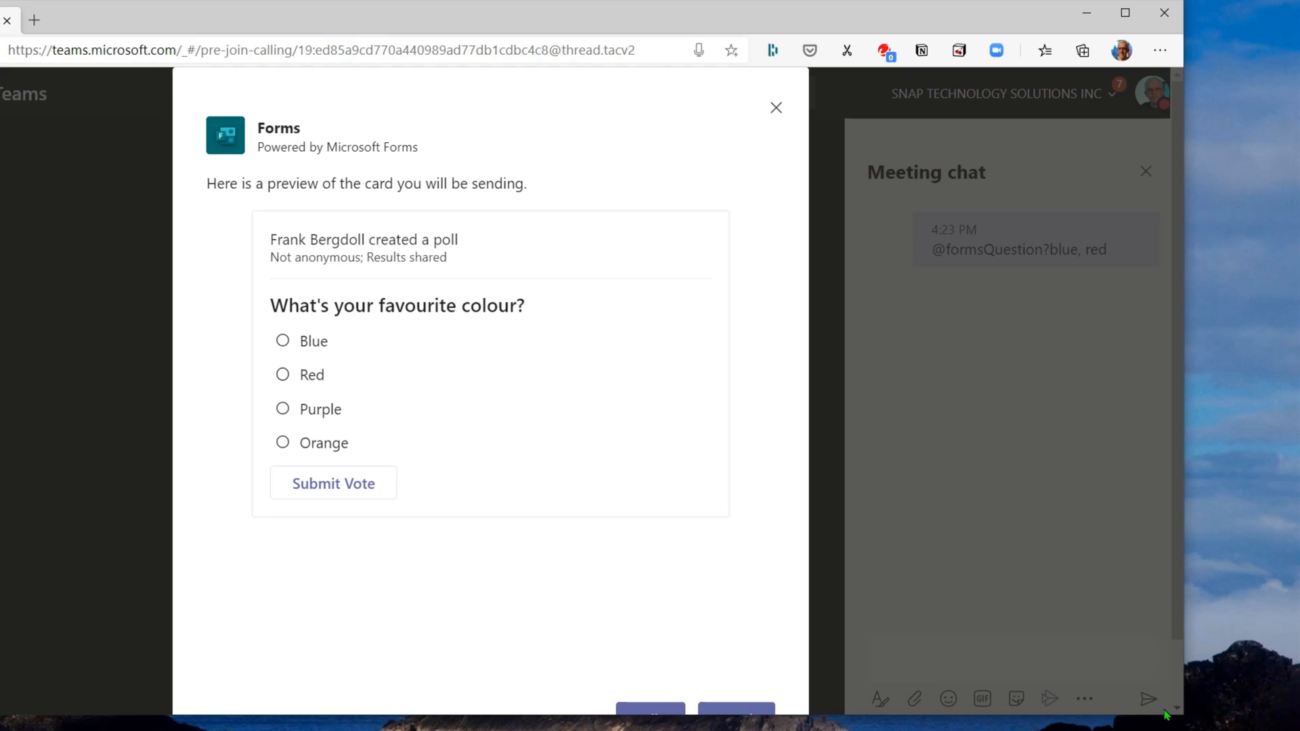
{"action": "left_click", "coordinate": [757, 709]}
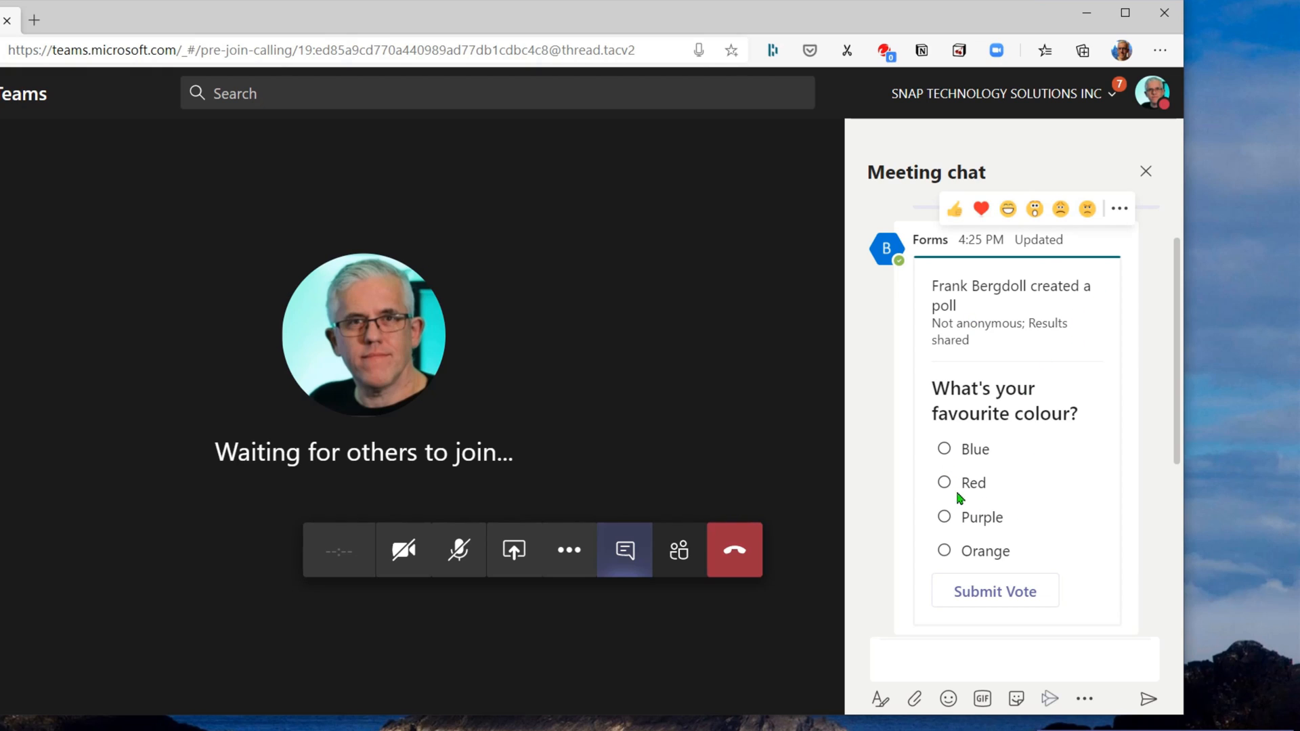
Submit a vote for Purple in the chat poll, change the vote to Blue, and check the results card
{"action": "left_click", "coordinate": [1032, 597]}
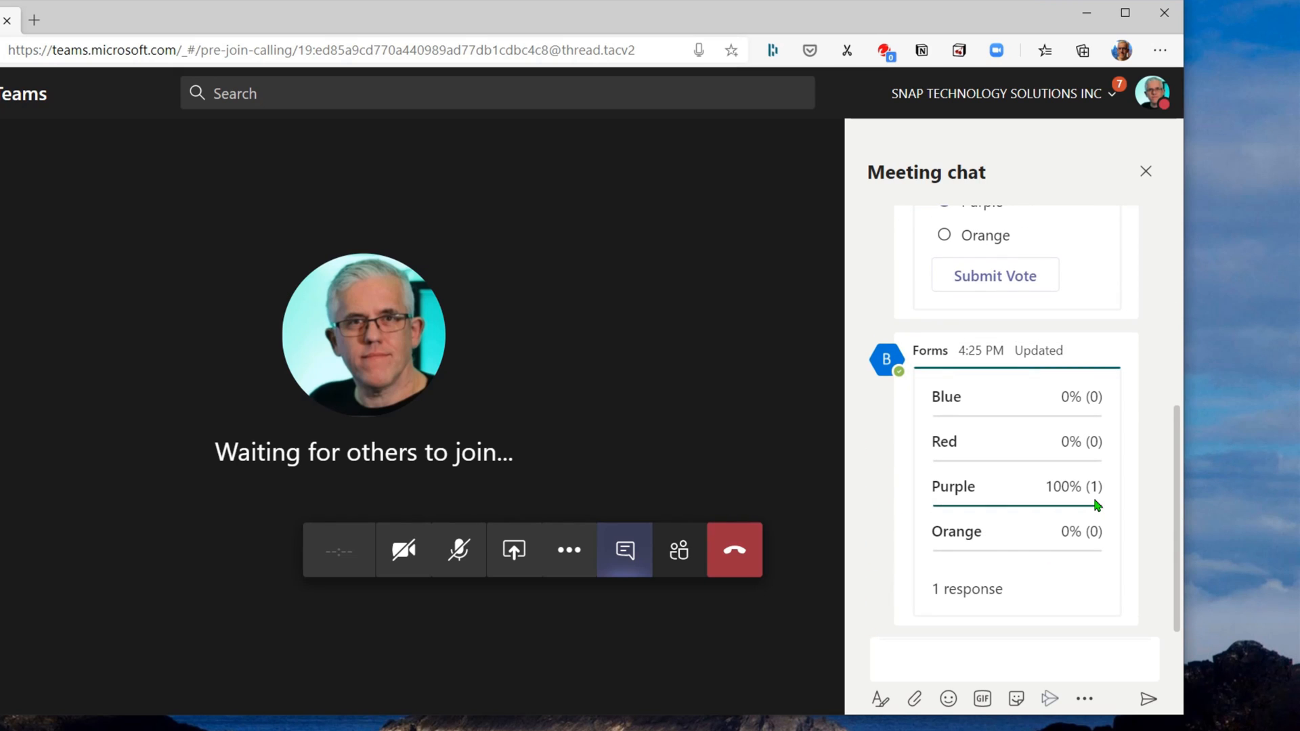
{"action": "scroll", "coordinate": [899, 499], "scroll_direction": "up", "scroll_amount": 2}
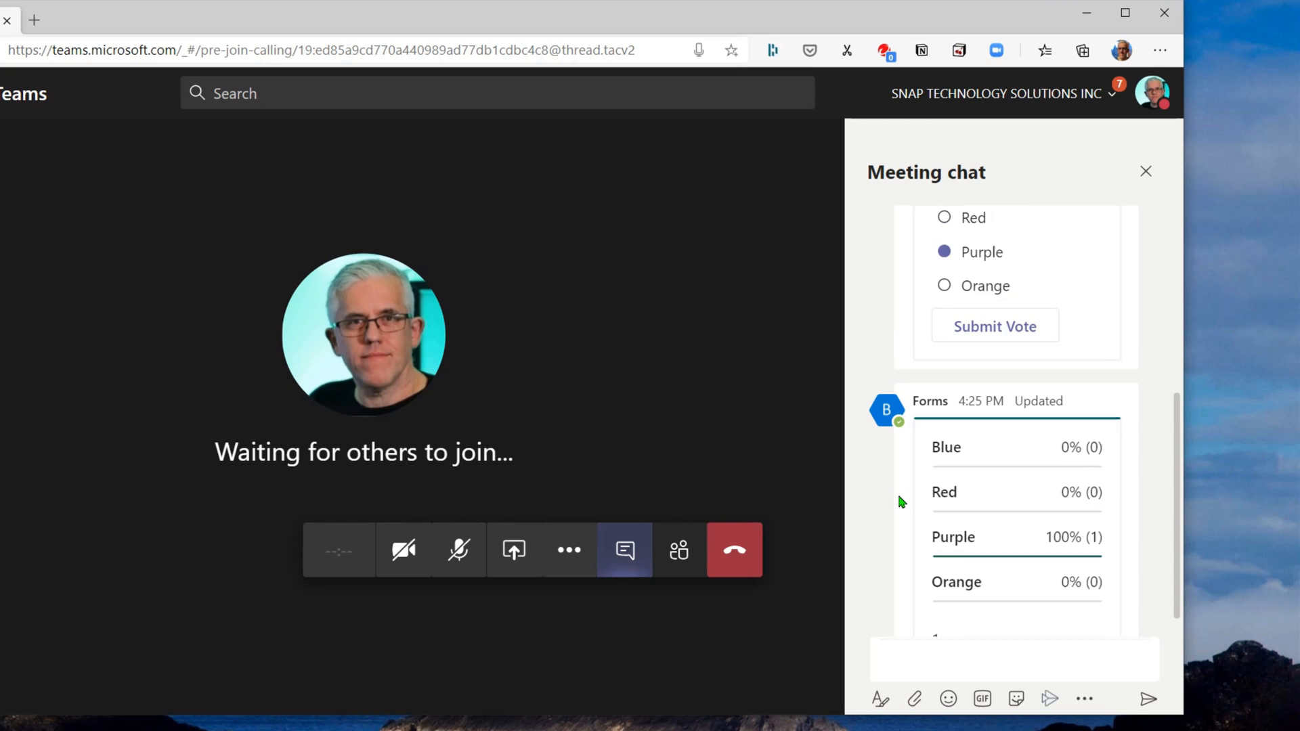
{"action": "left_click", "coordinate": [944, 261]}
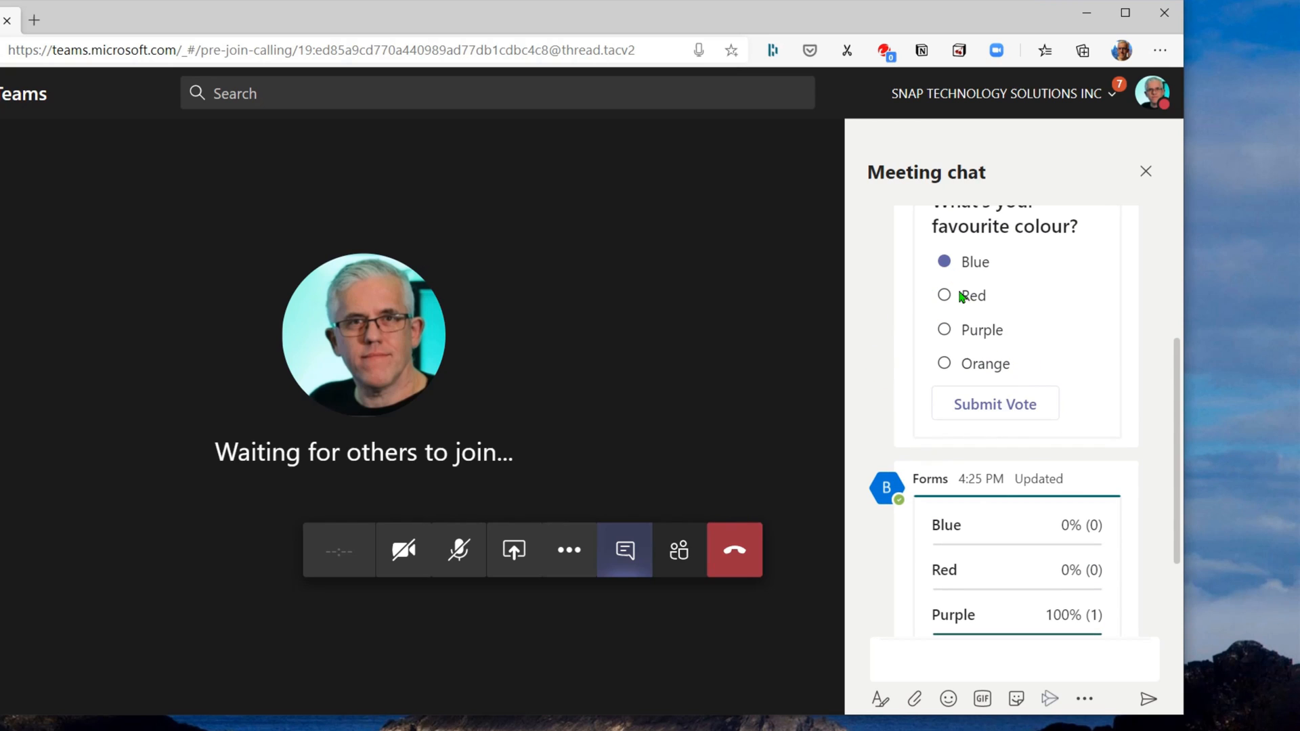
{"action": "left_click", "coordinate": [1024, 409]}
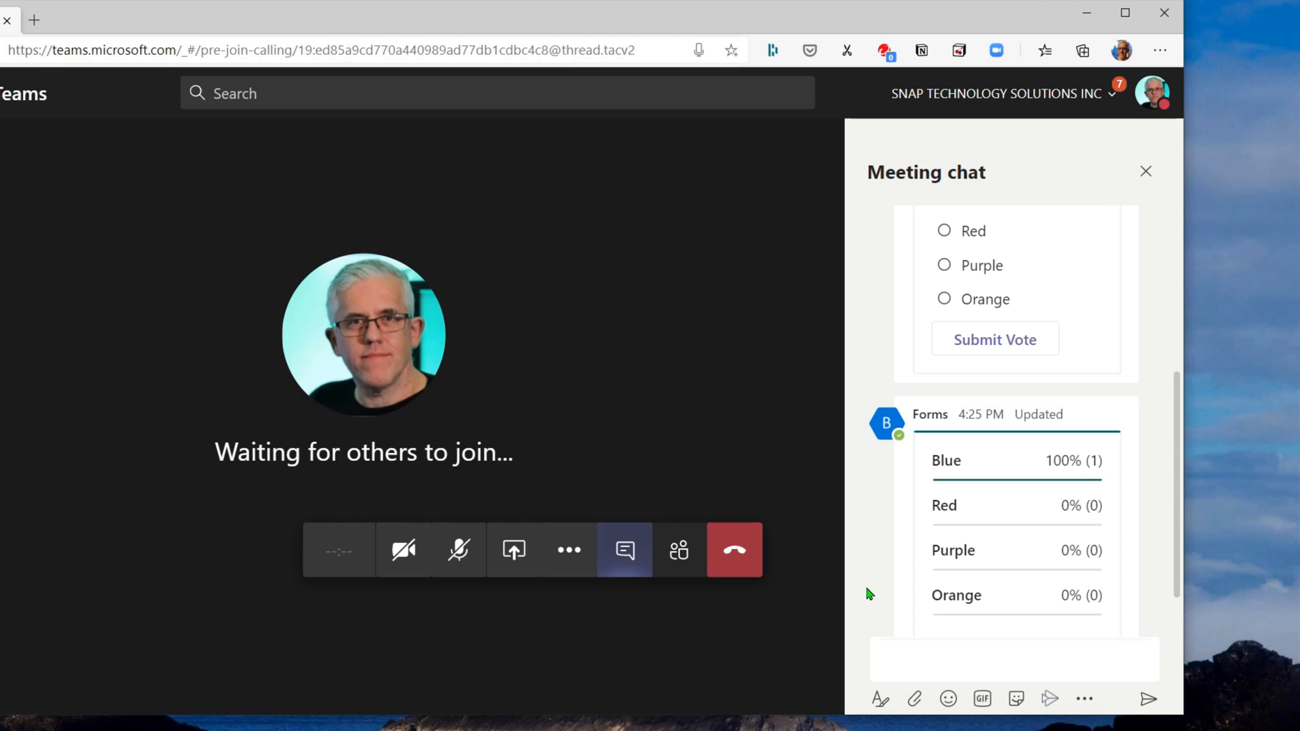
{"action": "scroll", "coordinate": [870, 589], "scroll_direction": "down", "scroll_amount": 1}
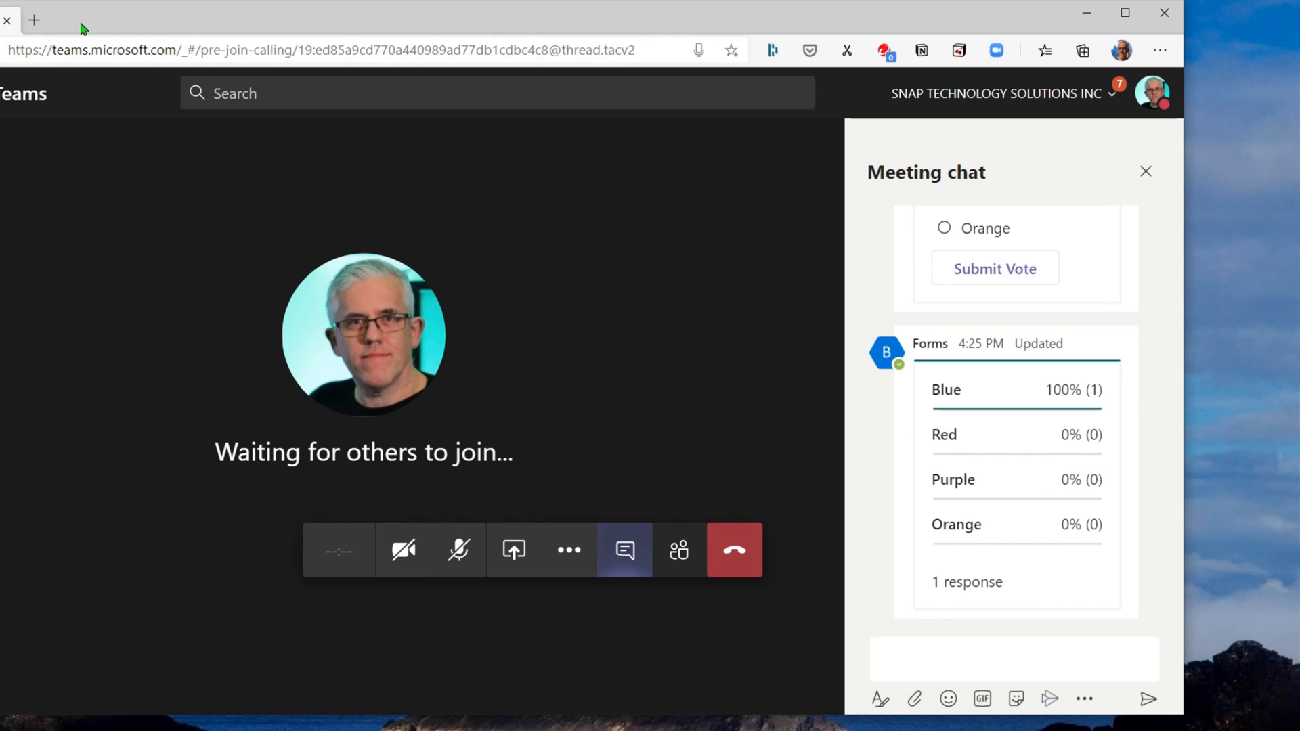
Submit a vote for Red in the desktop meeting window's favourite-colour poll and check the results in the browser's meeting chat
{"action": "left_click_drag", "start_coordinate": [82, 28], "coordinate": [149, 37]}
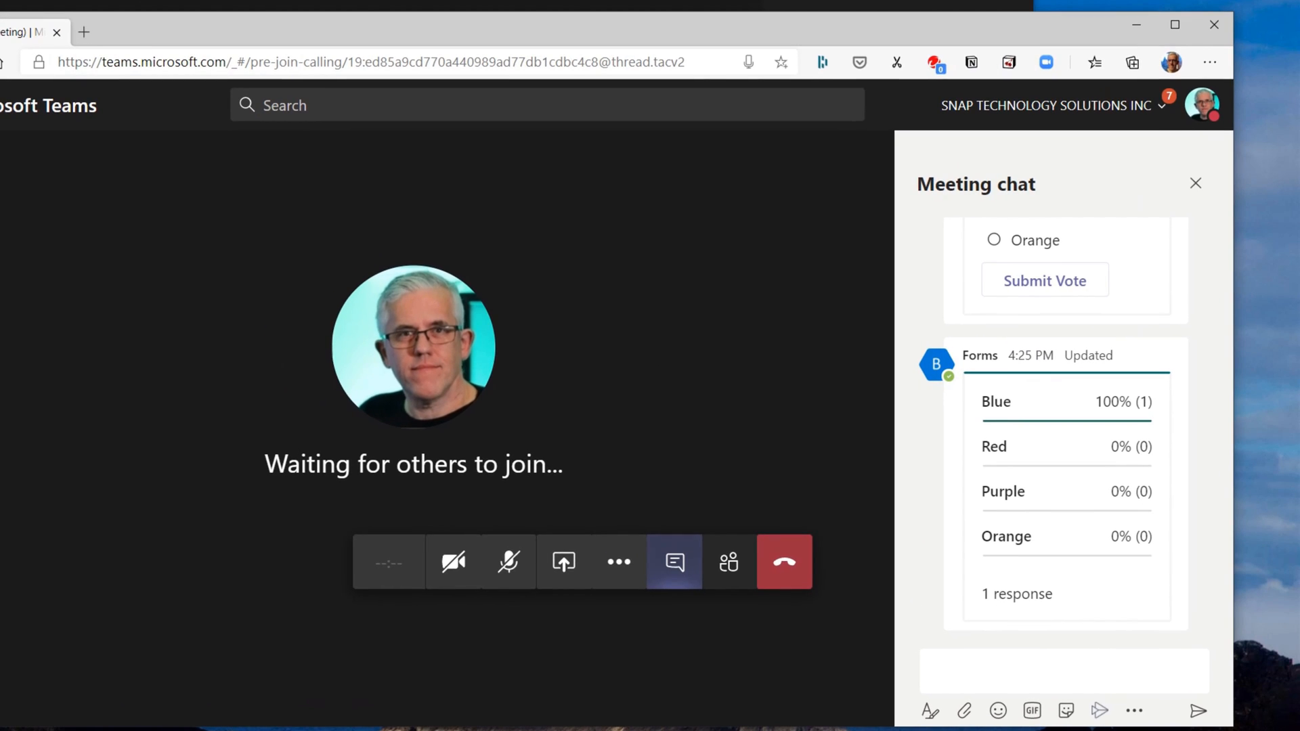
{"action": "left_click", "coordinate": [315, 5]}
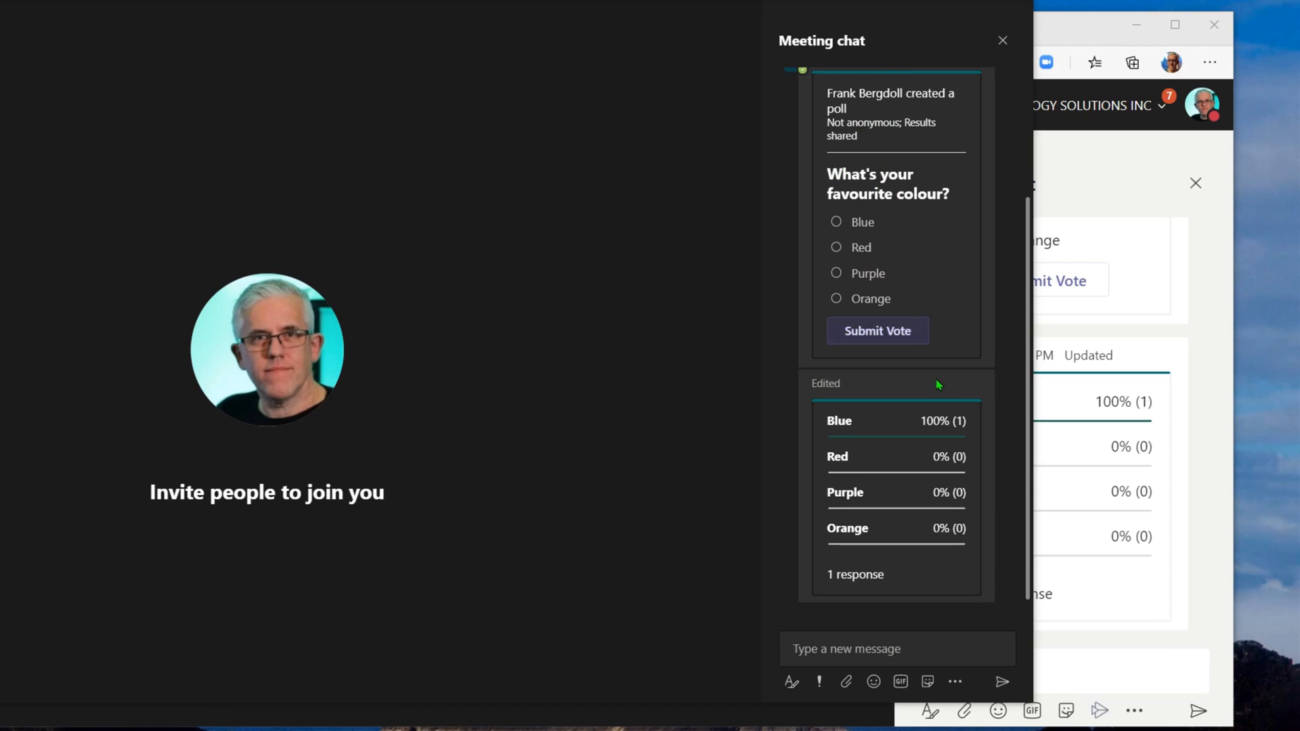
{"action": "left_click", "coordinate": [837, 248]}
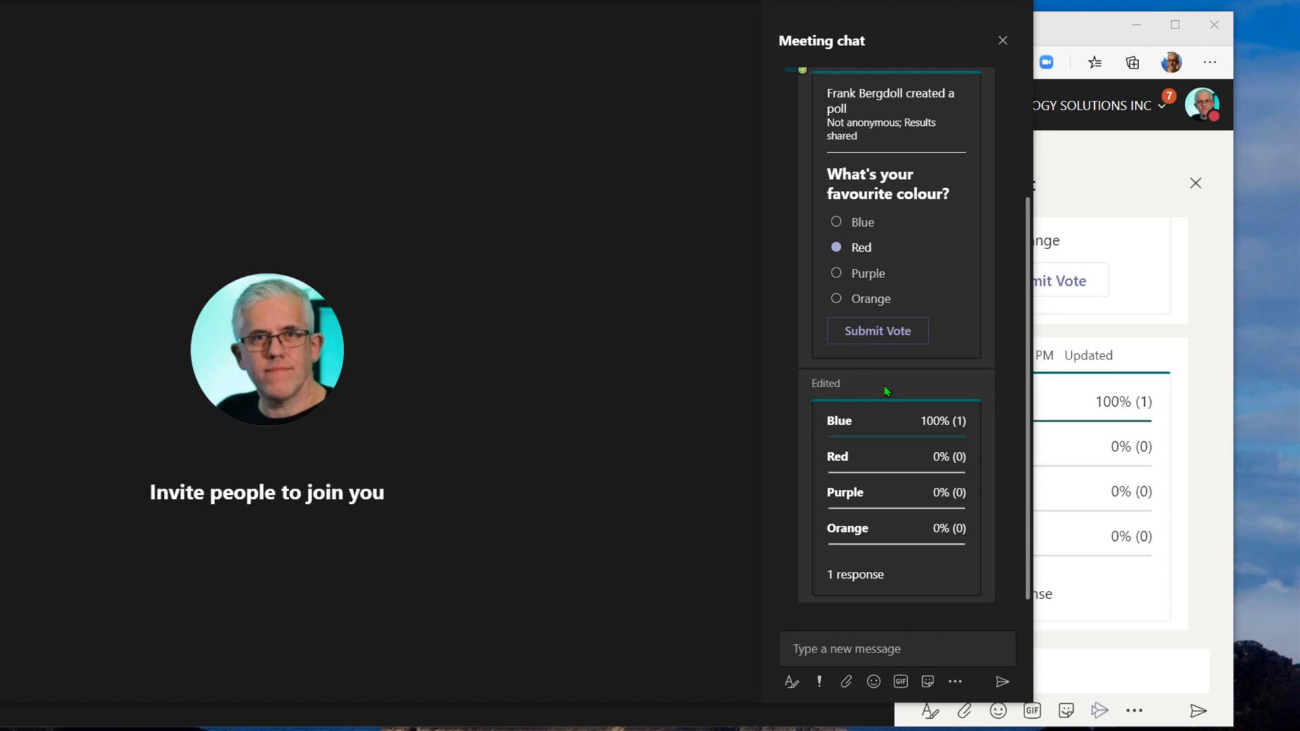
{"action": "left_click", "coordinate": [887, 339]}
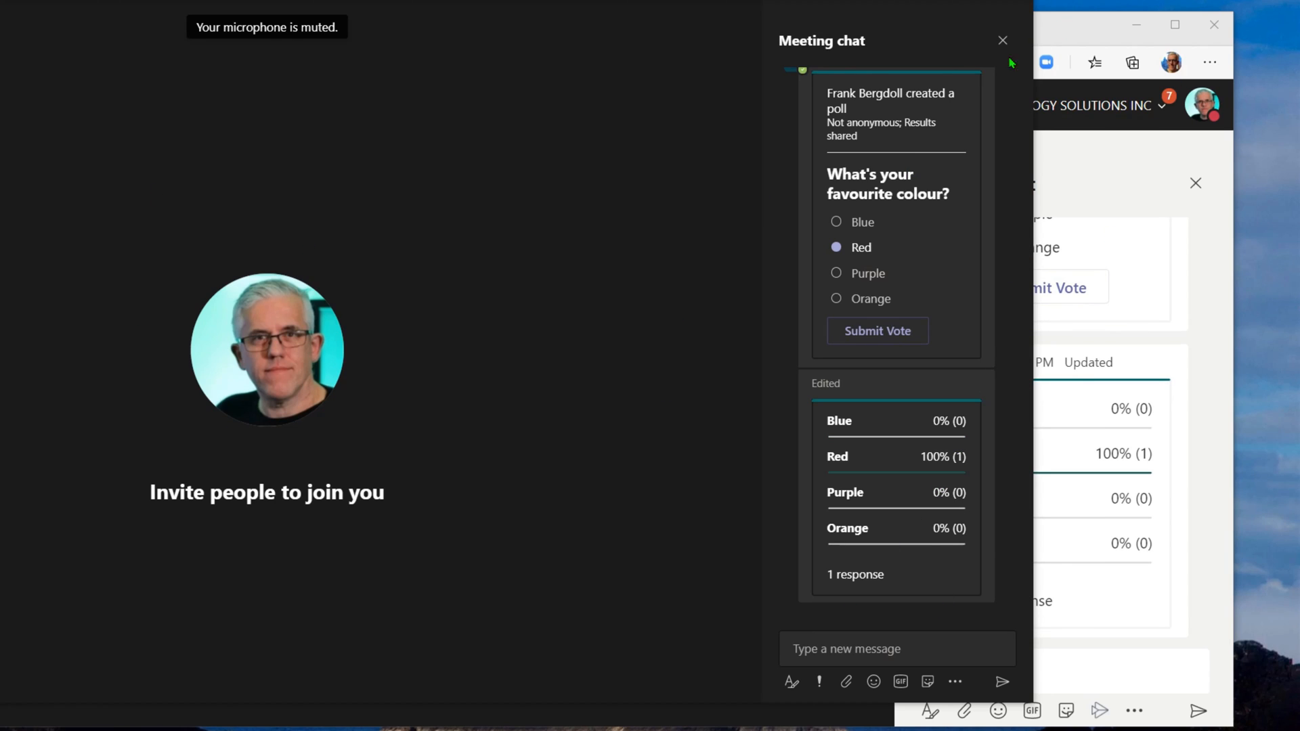
{"action": "left_click", "coordinate": [1089, 37]}
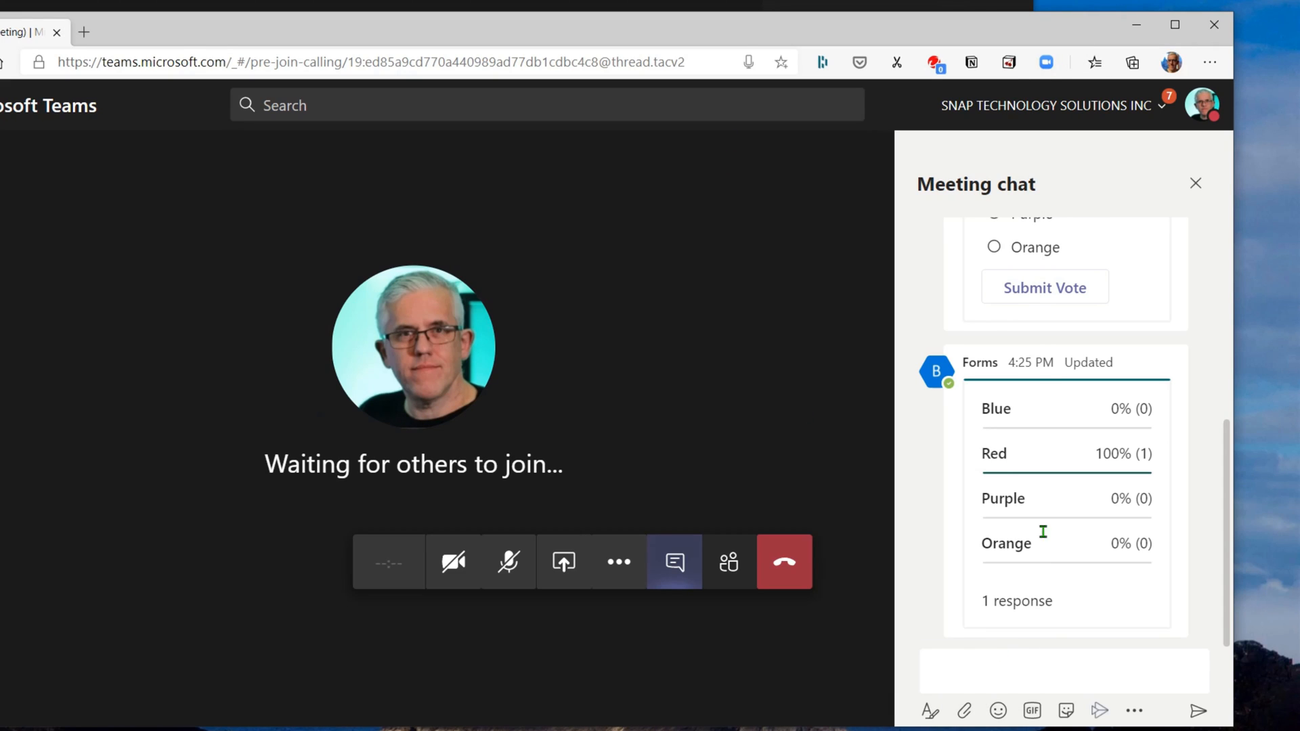
{"action": "left_click", "coordinate": [587, 4]}
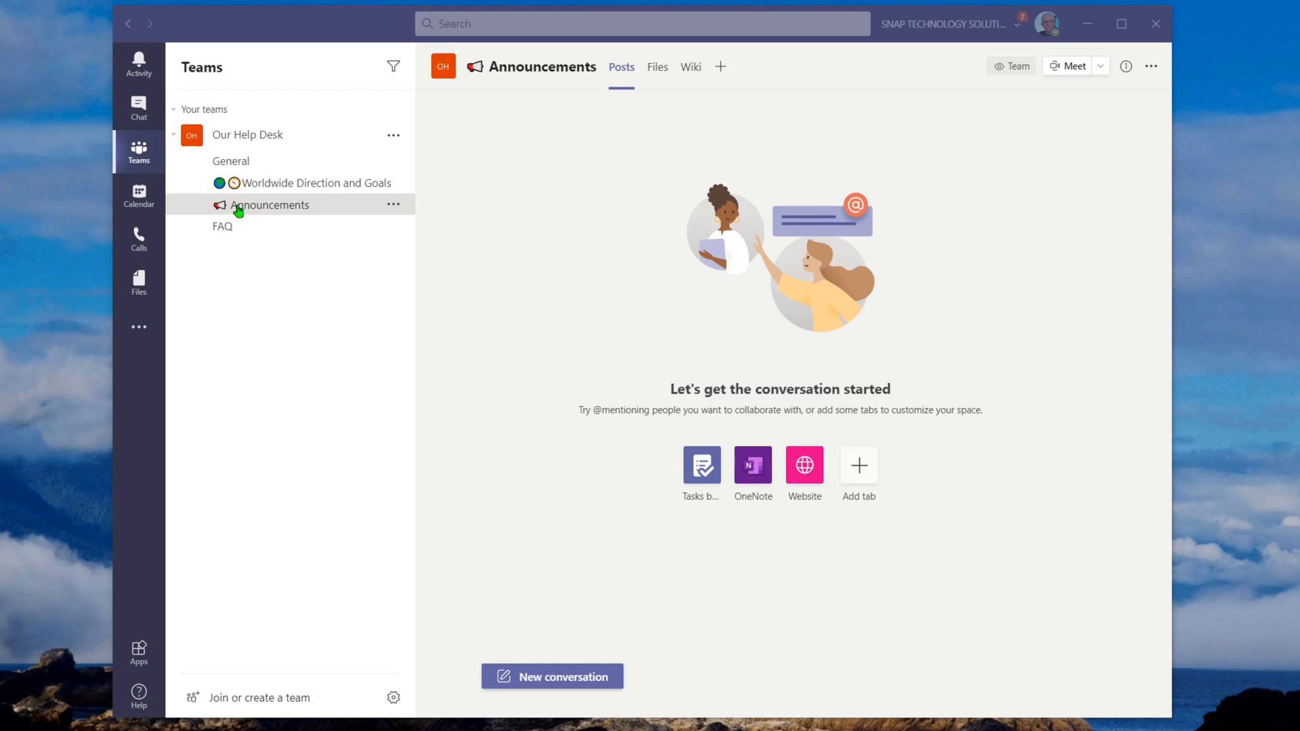
Start a new announcement post in the Announcements channel with the headline "Safety Rules"
{"action": "left_click", "coordinate": [564, 677]}
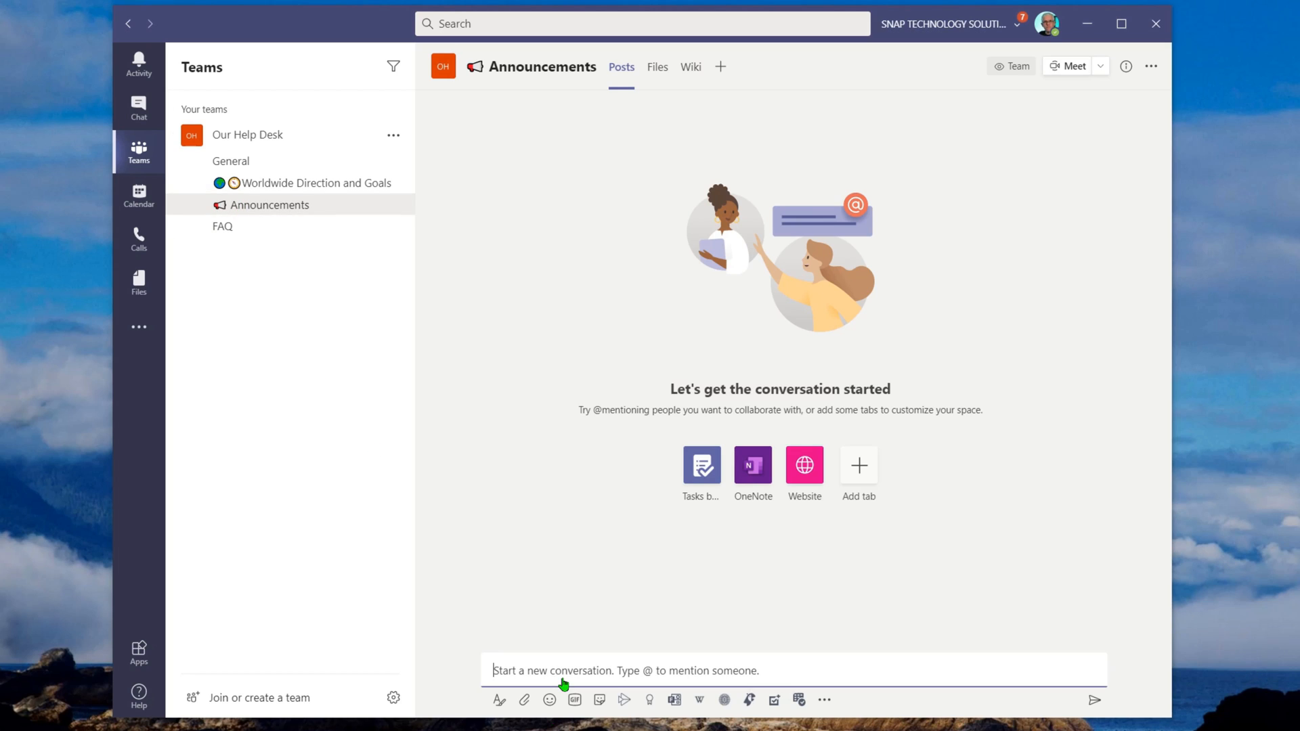
{"action": "left_click", "coordinate": [500, 700]}
{"action": "left_click", "coordinate": [550, 546]}
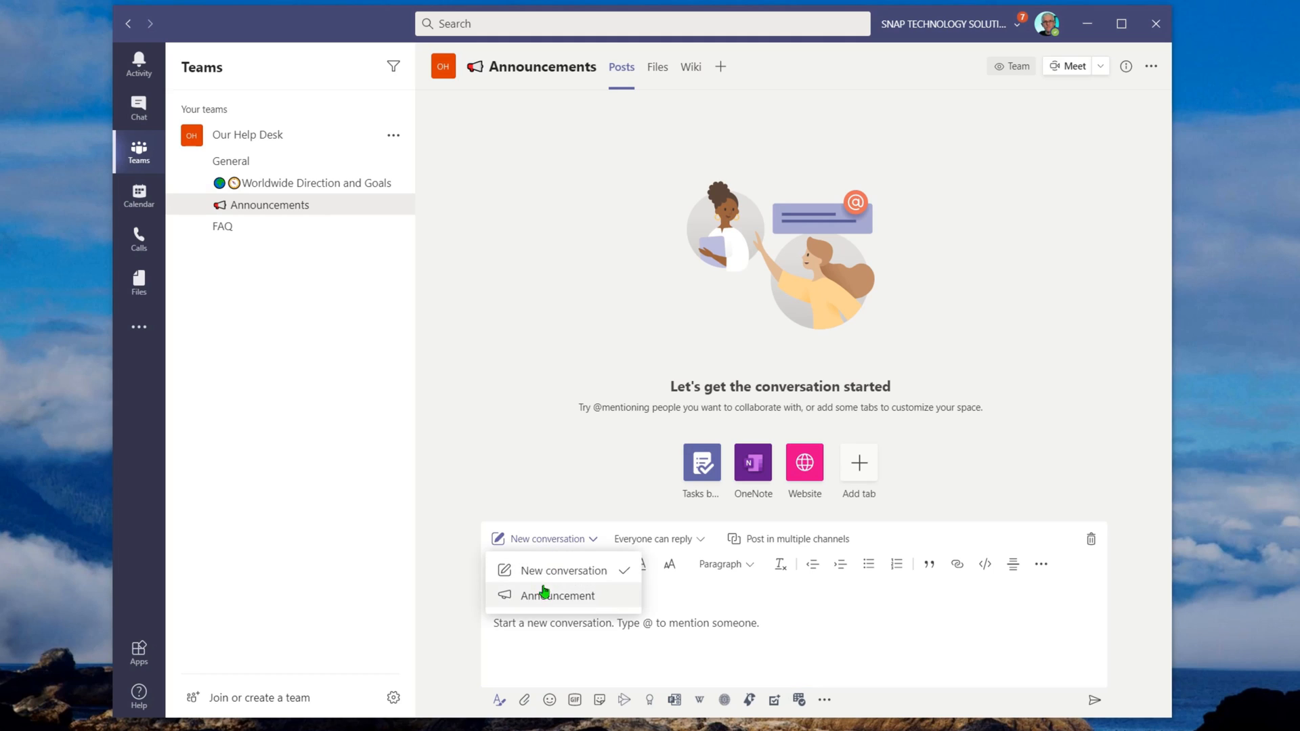
{"action": "left_click", "coordinate": [543, 594]}
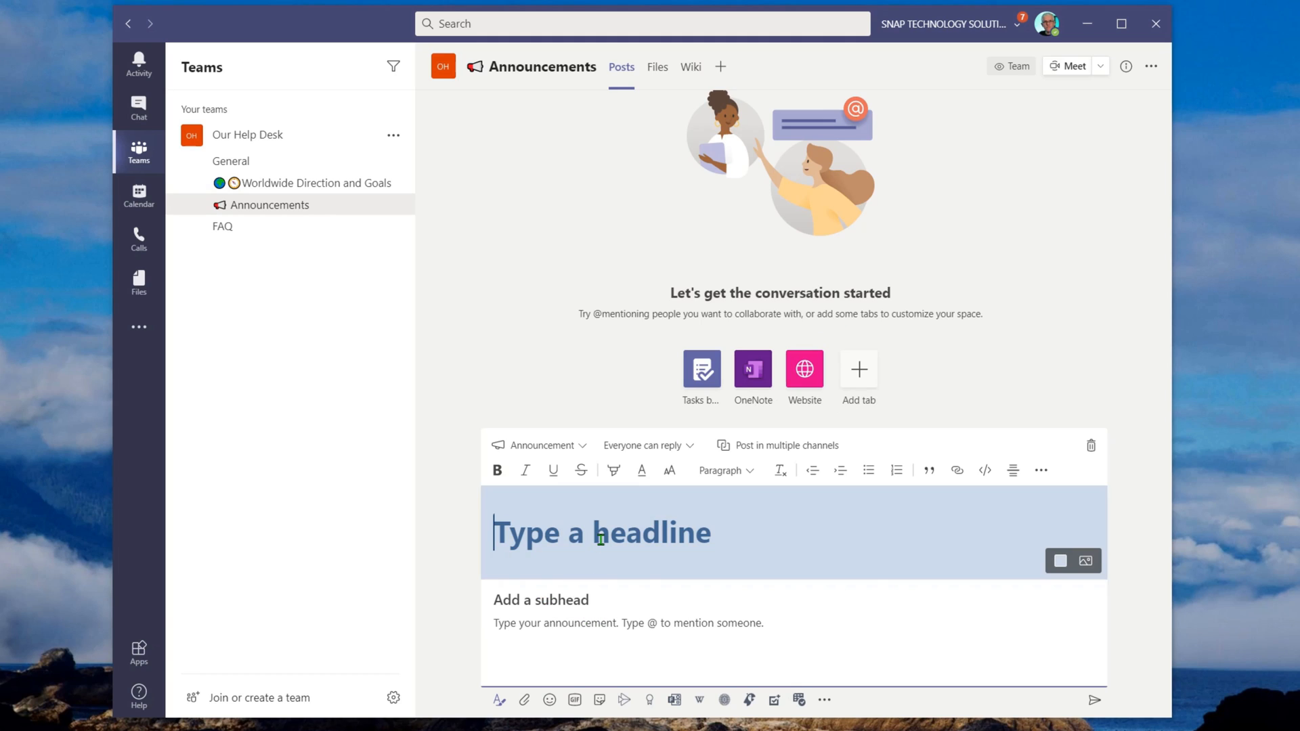
{"action": "type", "text": "Safety "}
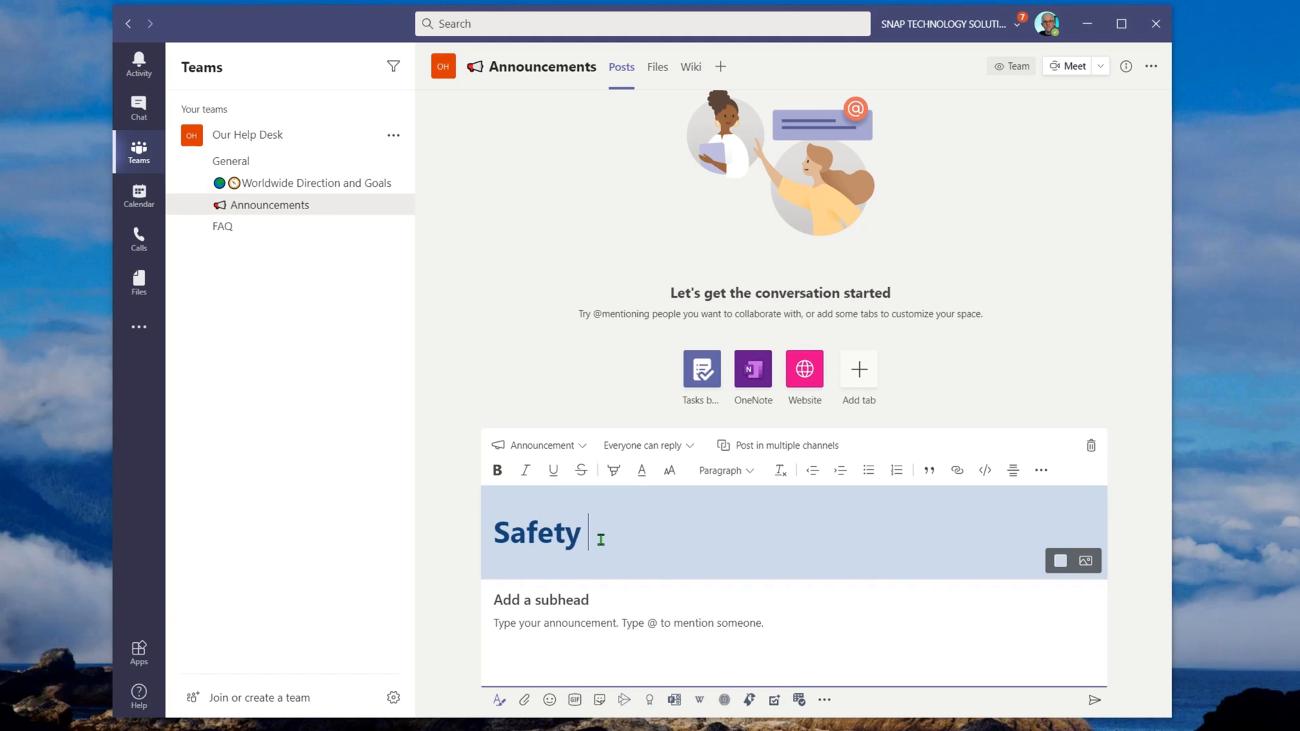
{"action": "type", "text": "Rules"}
Give the announcement the subhead "Please read the safety Rules" and placeholder body text, and post it to the channel
{"action": "left_click", "coordinate": [589, 600]}
{"action": "type", "text": "Please read the"}
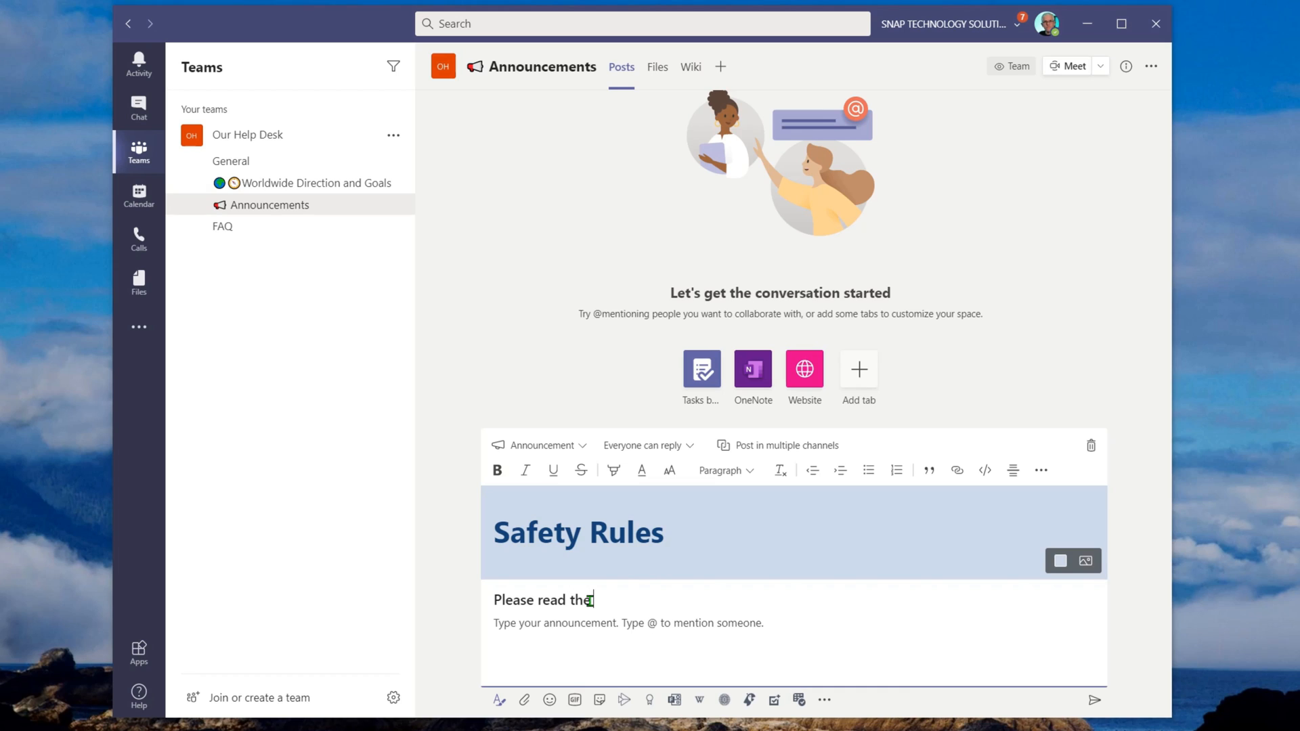
{"action": "type", "text": " safety Rules "}
{"action": "type", "text": "jhefdupvher erjio[gfher[iofg hfioerhfg [ioero"}
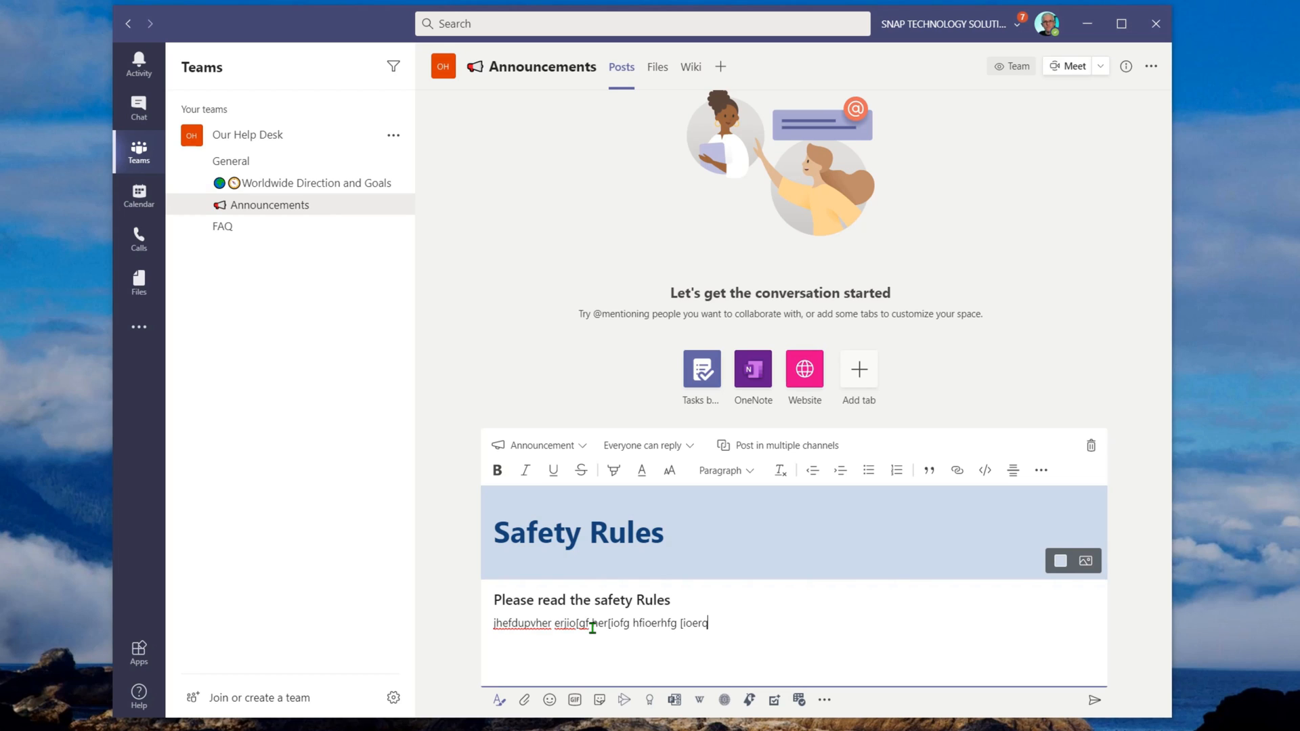
{"action": "left_click", "coordinate": [1093, 703]}
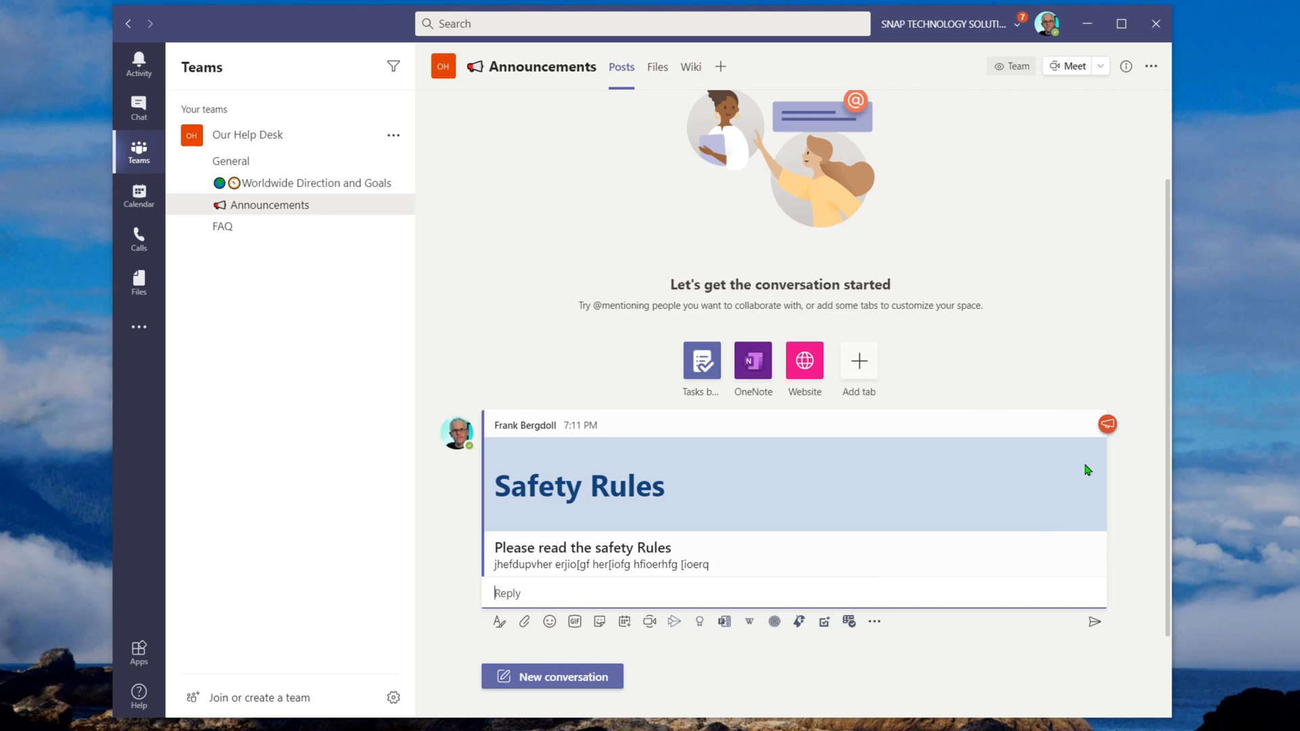
Pin the Safety Rules announcement for everyone who views the Announcements channel
{"action": "mouse_move", "coordinate": [1082, 416]}
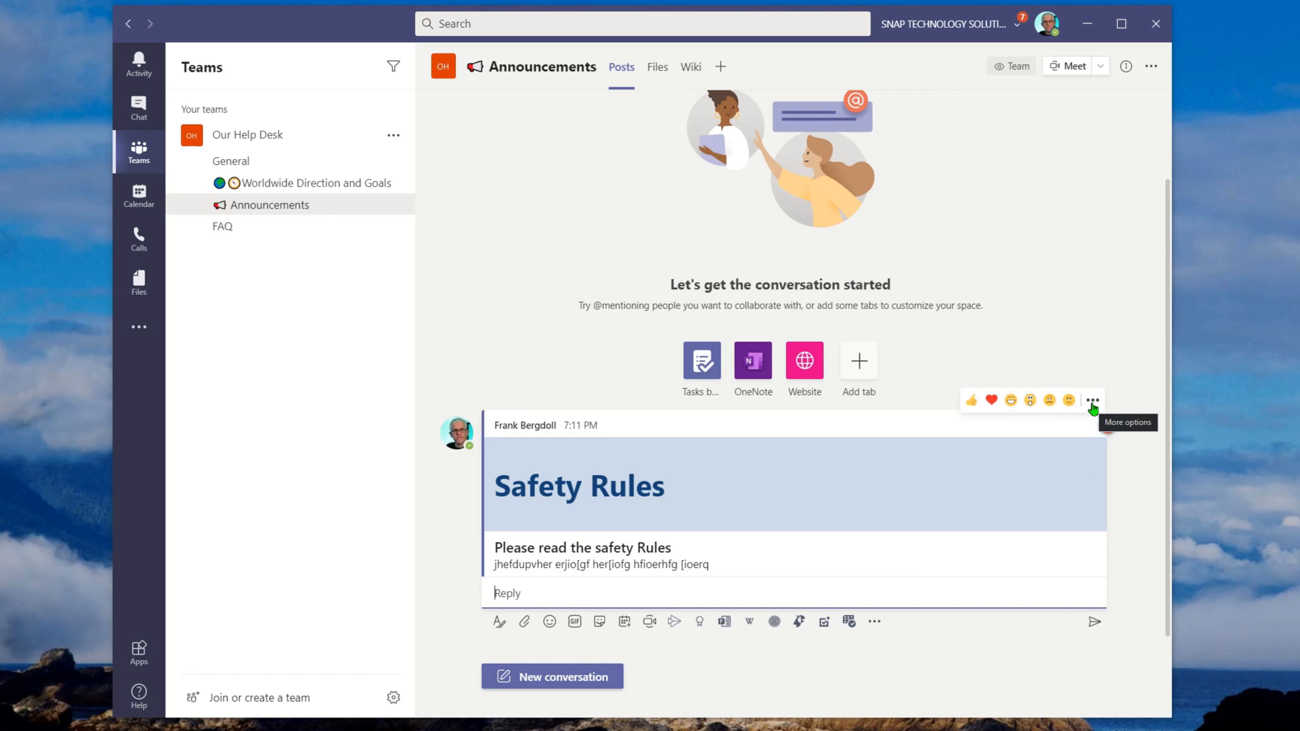
{"action": "left_click", "coordinate": [1093, 402]}
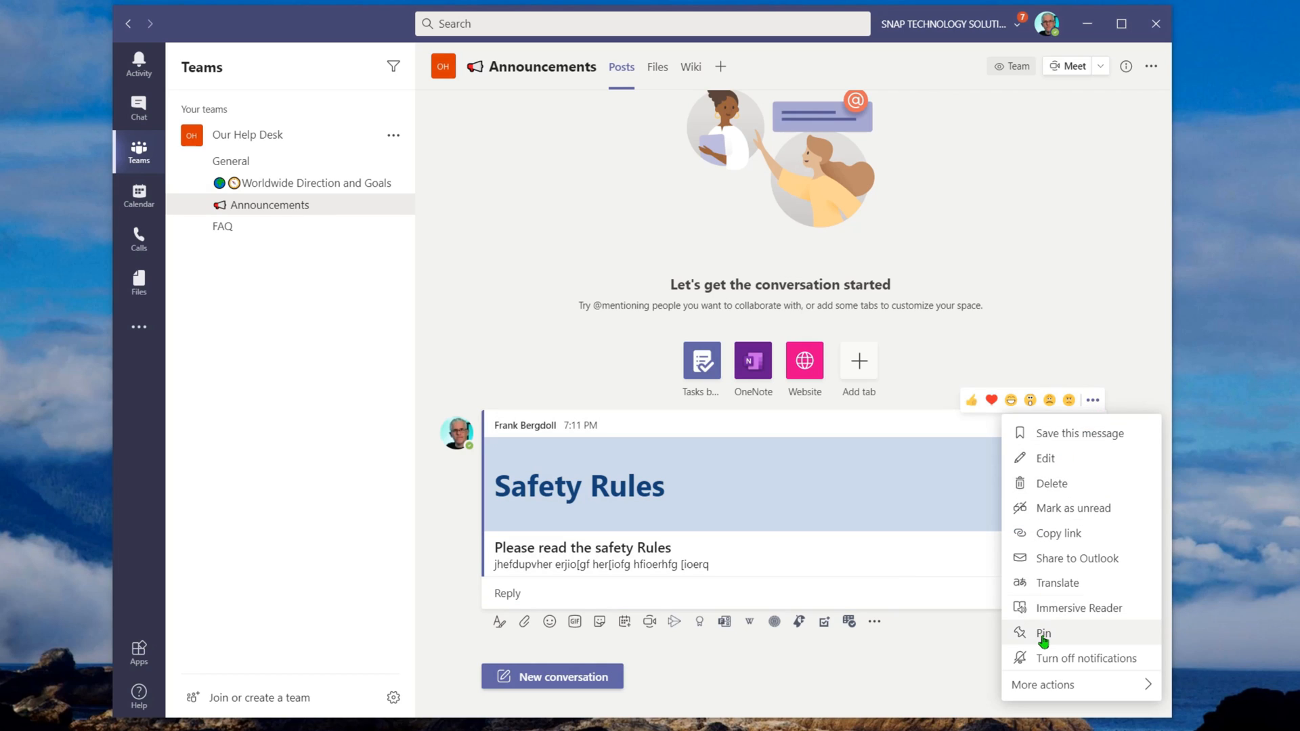
{"action": "left_click", "coordinate": [1041, 636]}
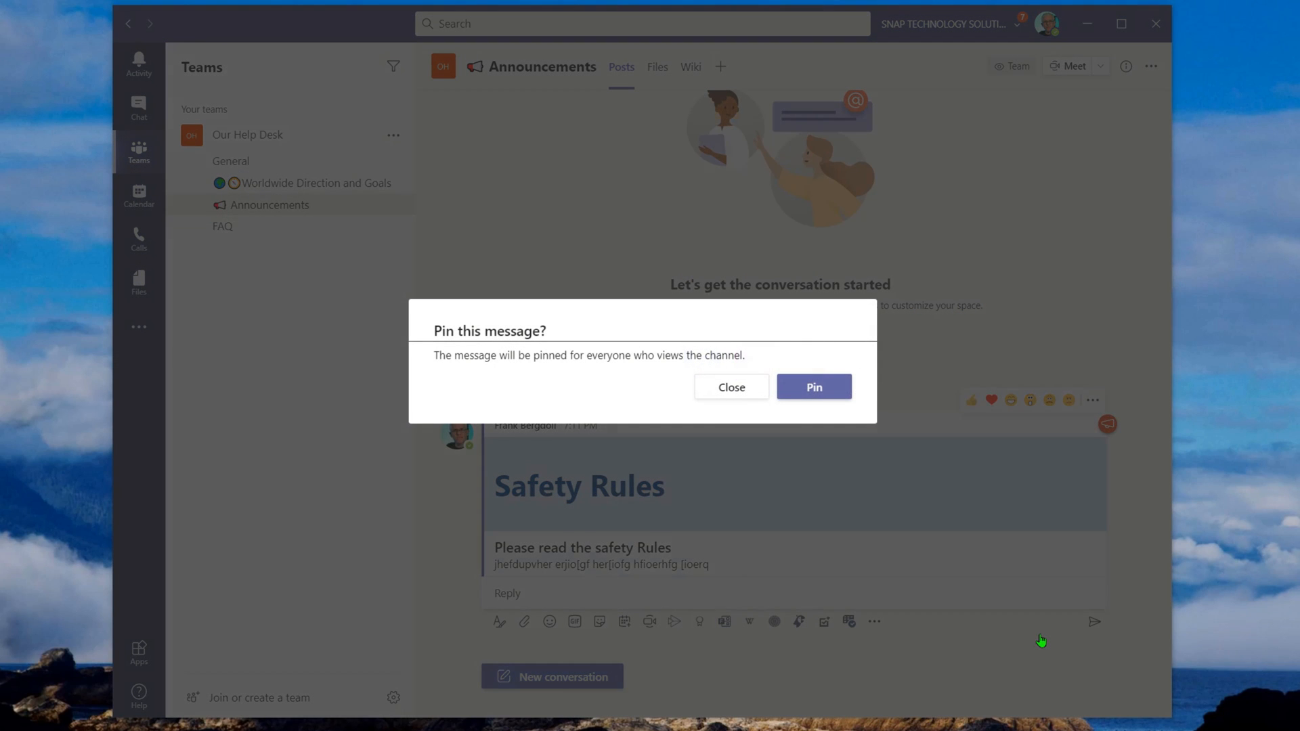
{"action": "left_click", "coordinate": [816, 389]}
{"action": "mouse_move", "coordinate": [1111, 408]}
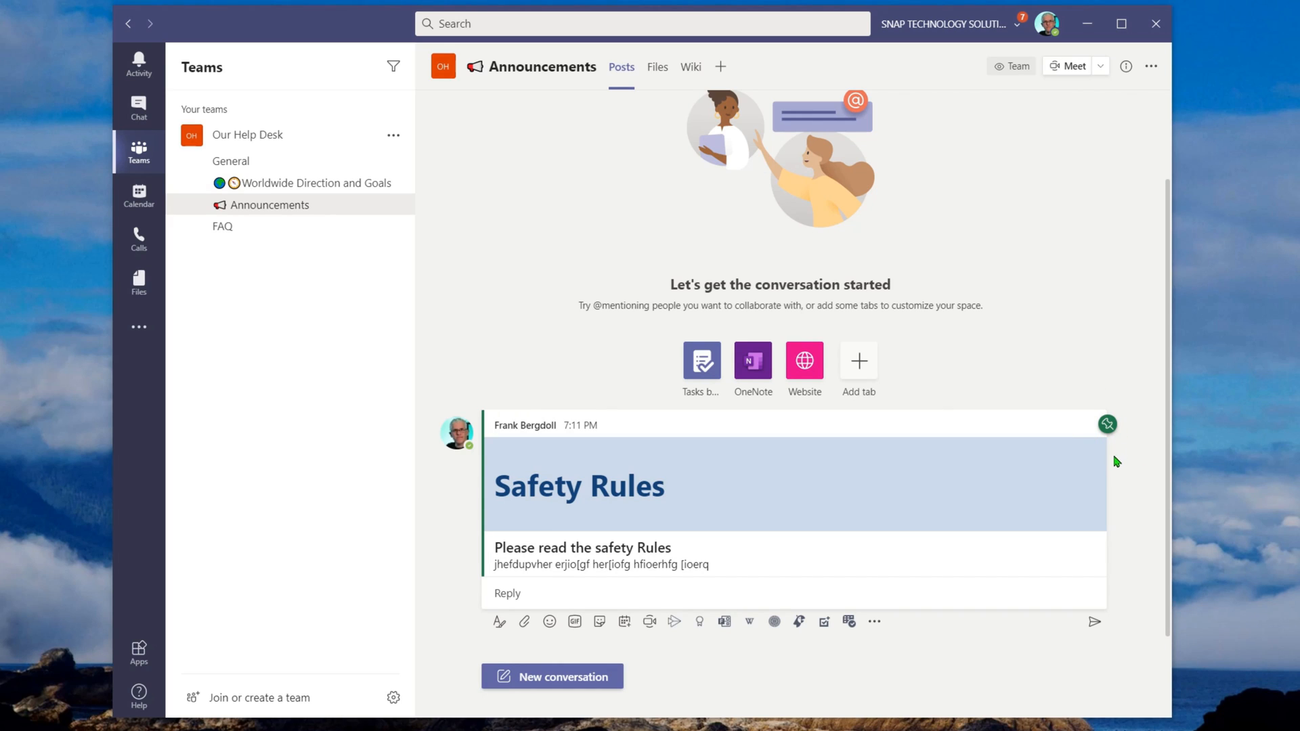
{"action": "mouse_move", "coordinate": [1071, 502]}
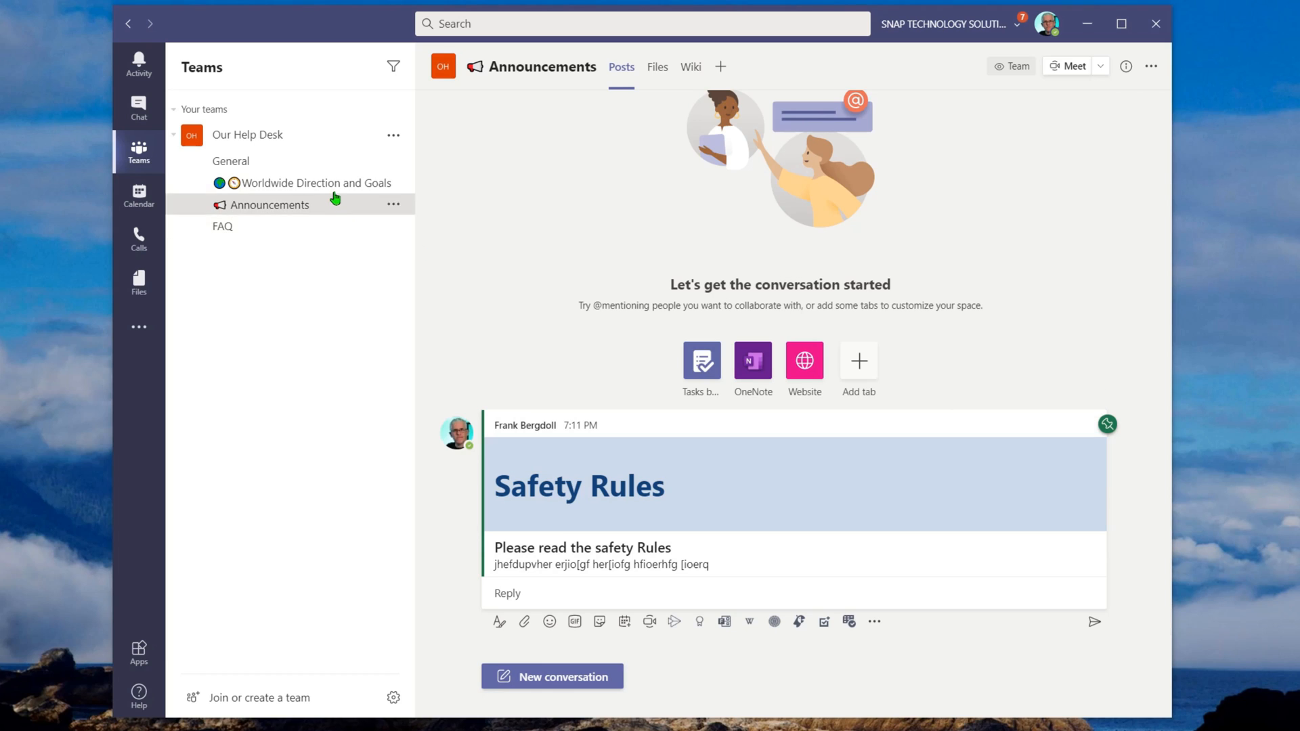
Check the channel information for pinned posts in Worldwide Direction and Goals and in Announcements
{"action": "left_click", "coordinate": [228, 183]}
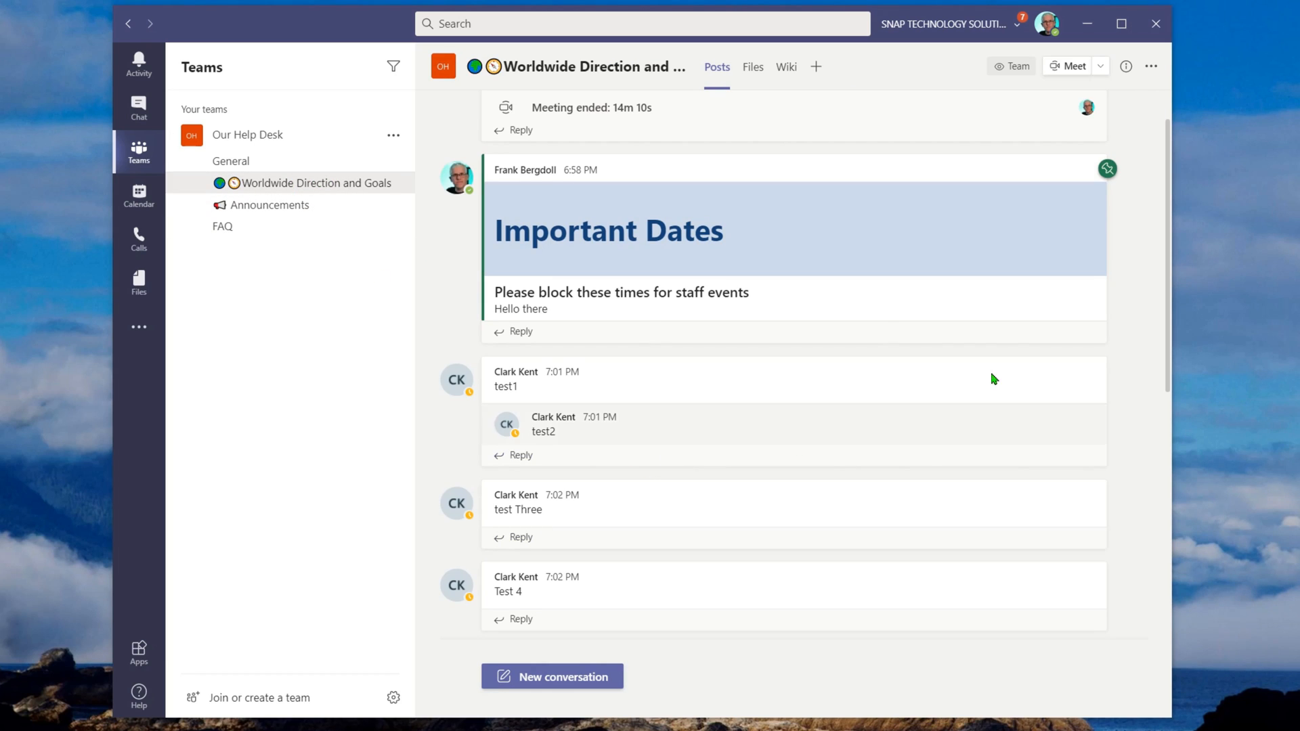
{"action": "left_click", "coordinate": [1126, 67]}
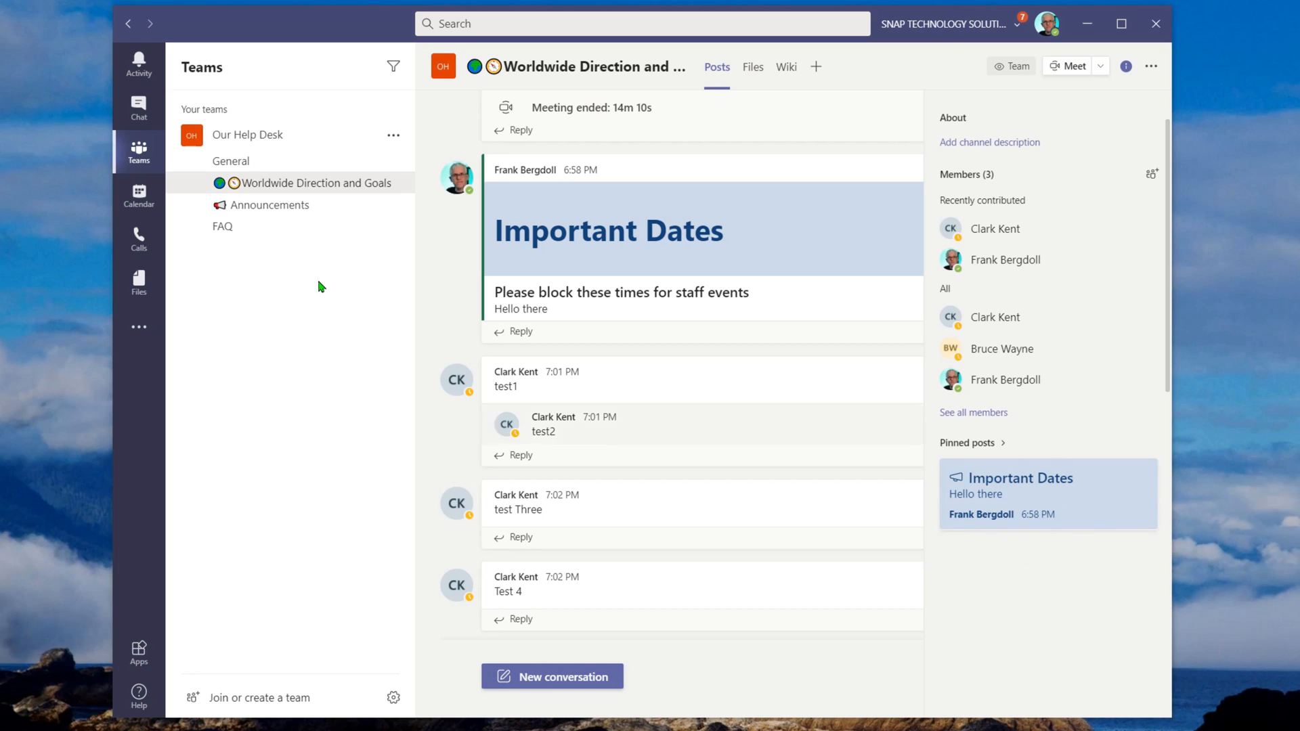
{"action": "left_click", "coordinate": [256, 204]}
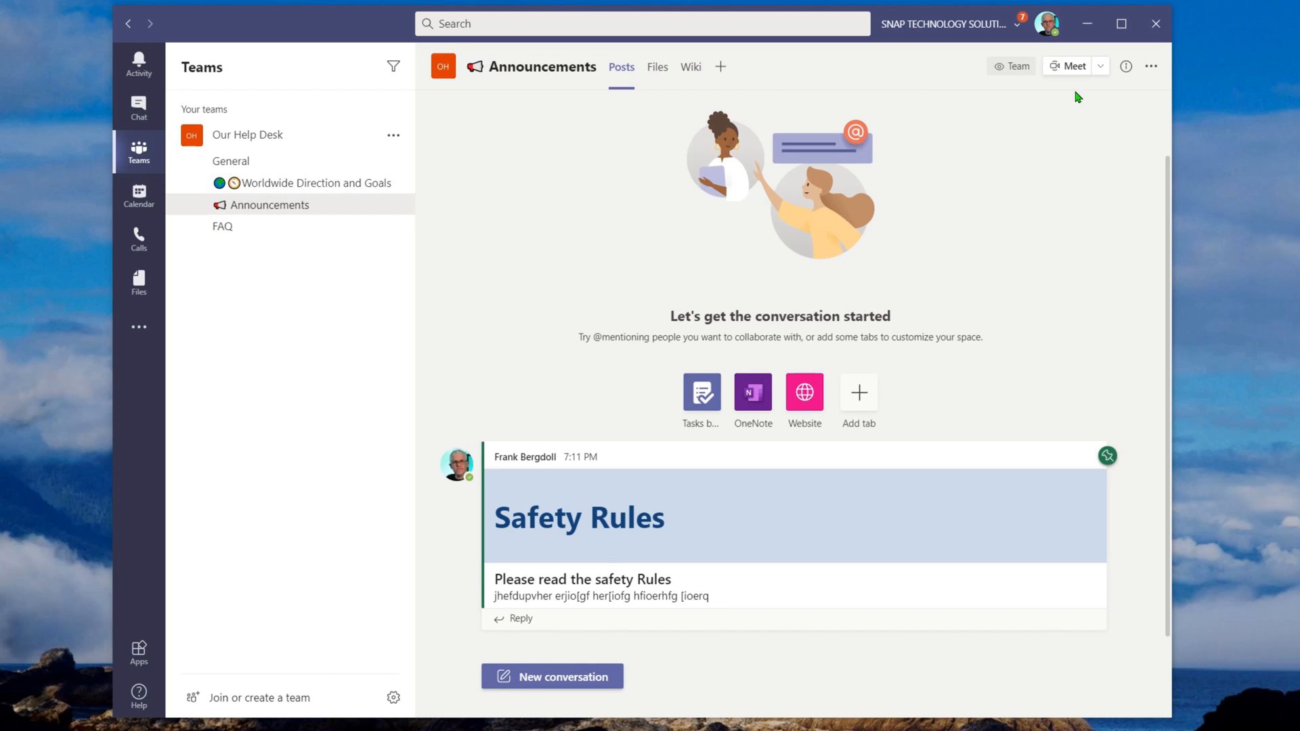
{"action": "left_click", "coordinate": [1126, 65]}
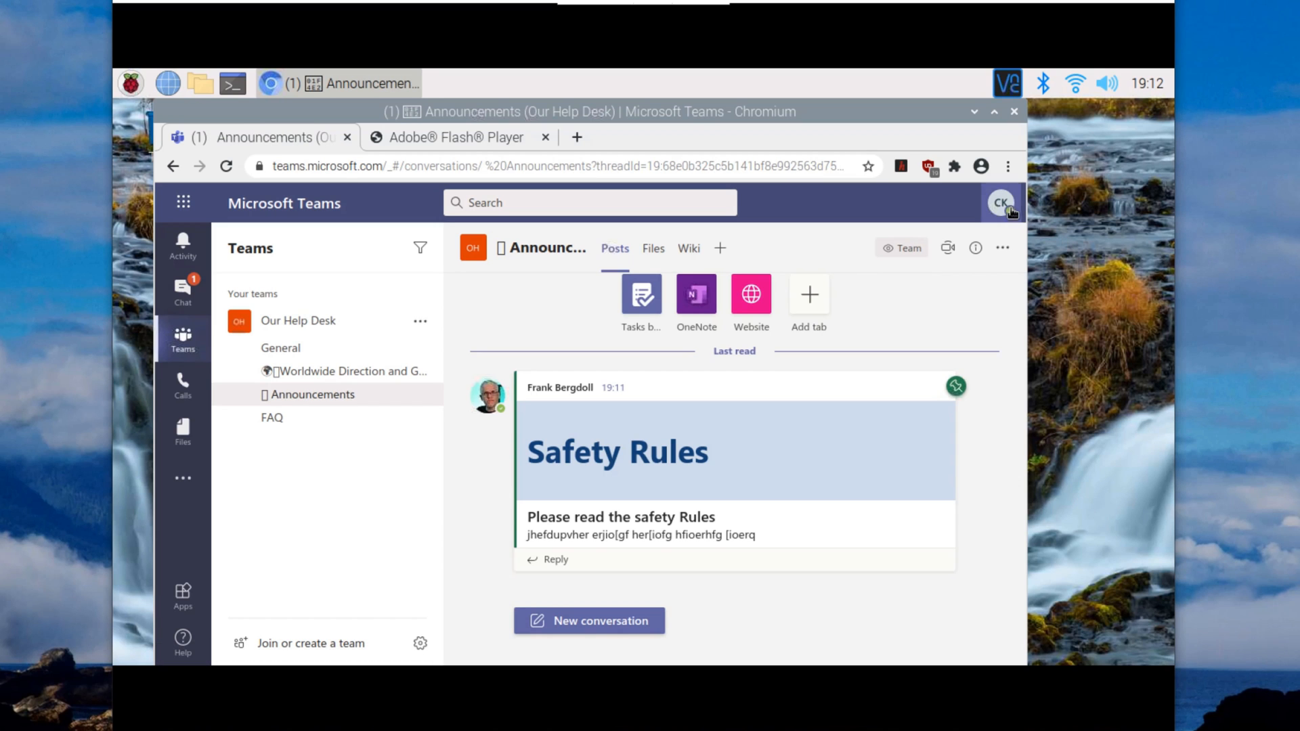
Switch to the other member's Teams session in Chromium, check the signed-in account, and view the Announcements channel's pinned posts
{"action": "left_click", "coordinate": [1001, 205]}
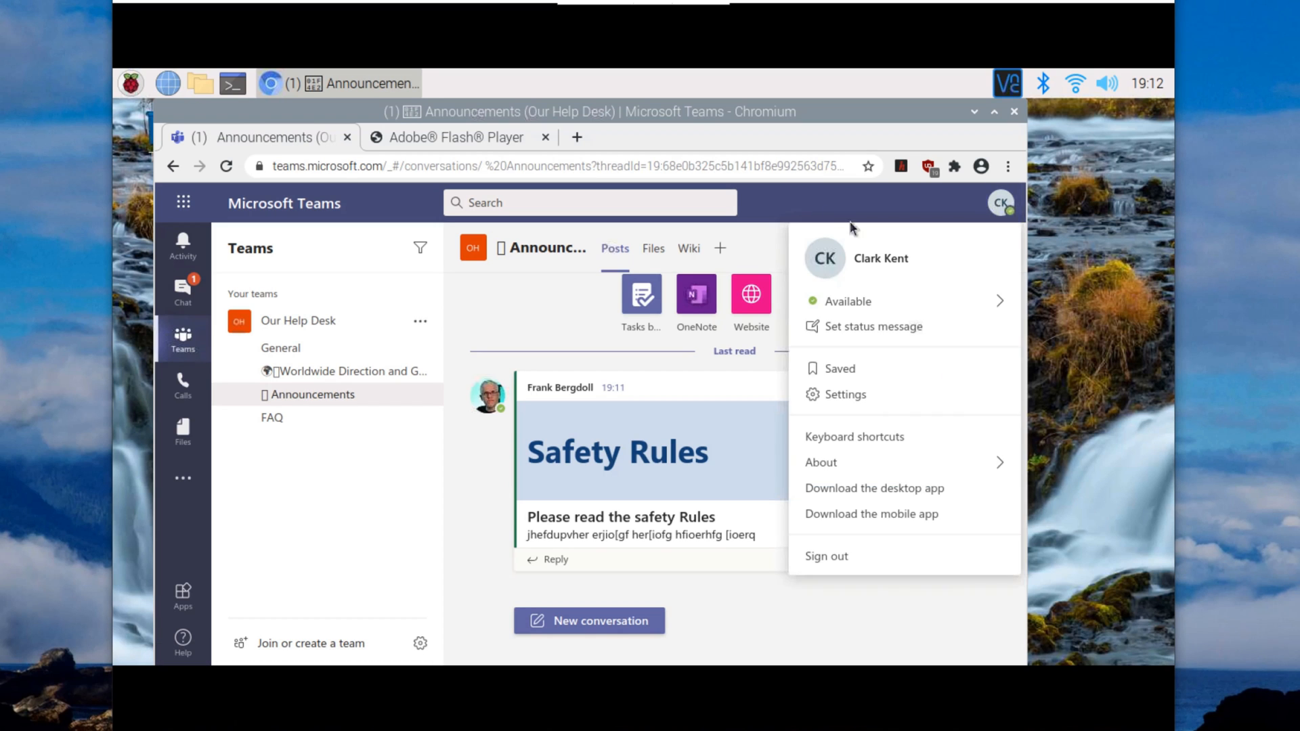
{"action": "left_click", "coordinate": [839, 206]}
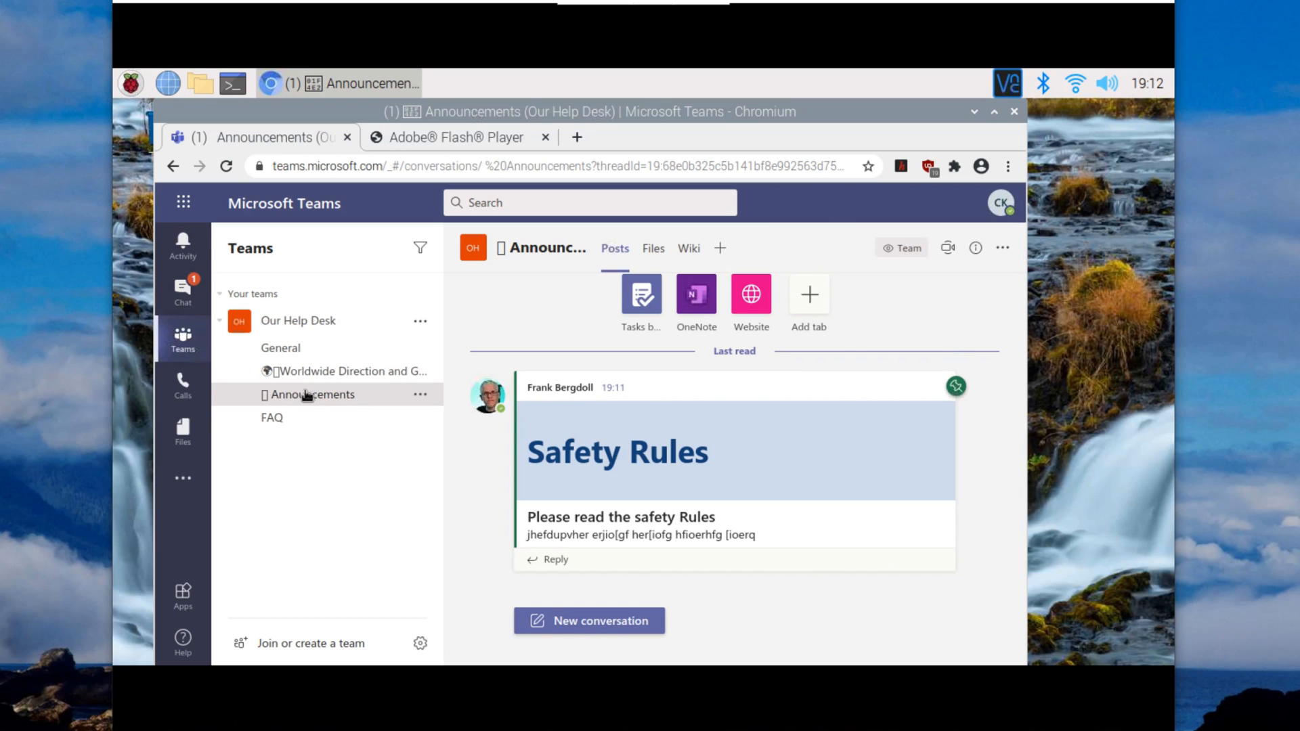
{"action": "left_click", "coordinate": [975, 248]}
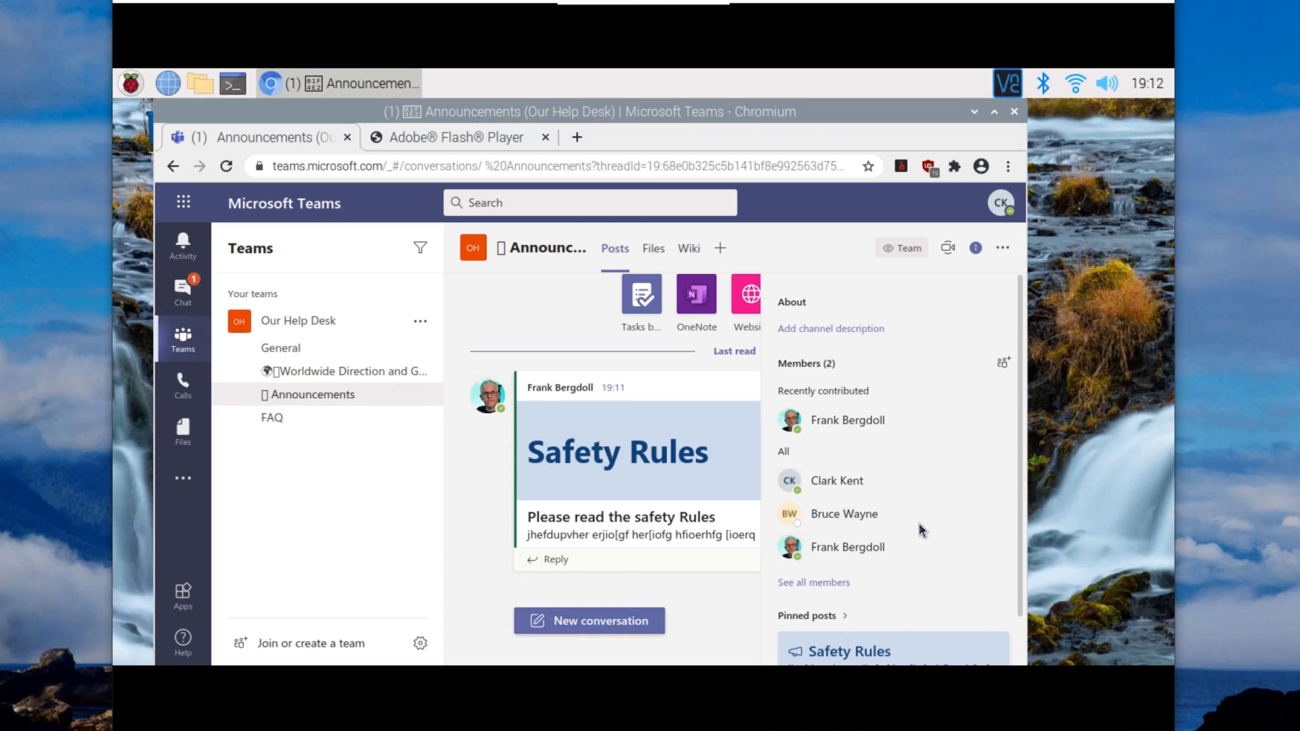
{"action": "scroll", "coordinate": [917, 556], "scroll_direction": "down", "scroll_amount": 2}
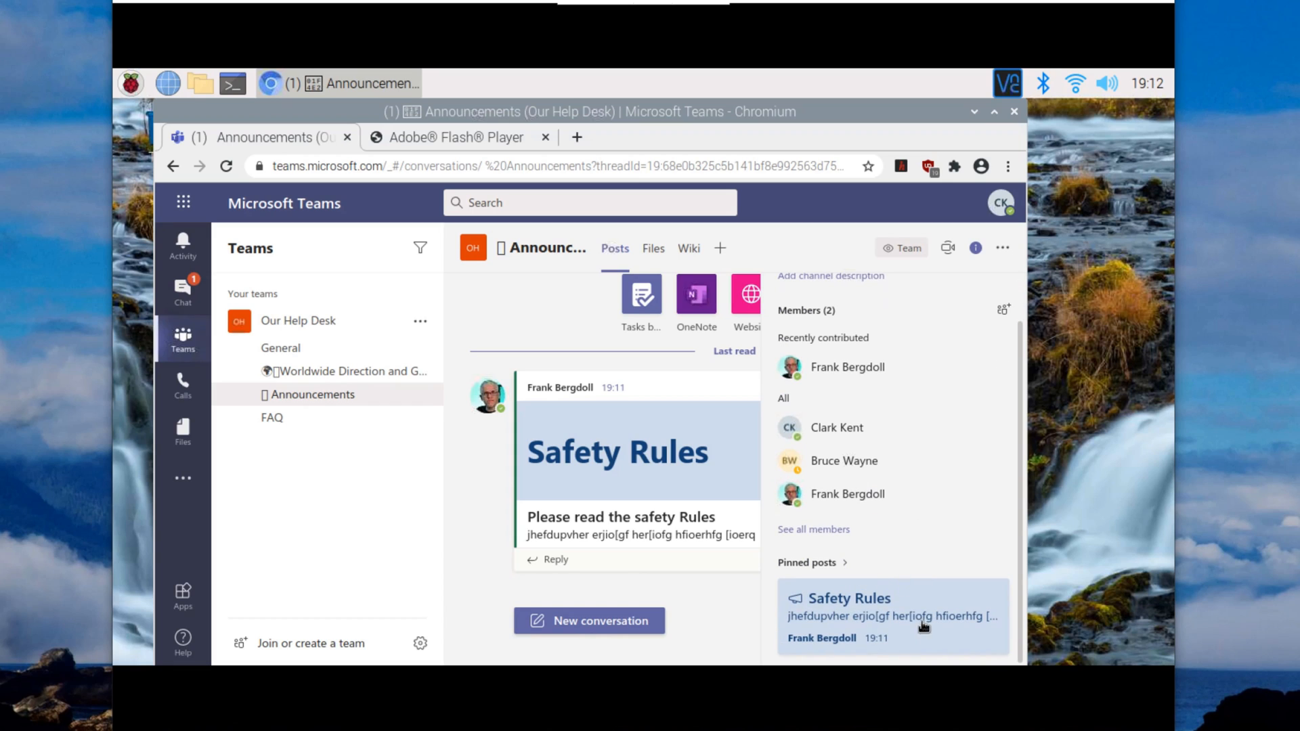
View the Worldwide Direction and Goals channel's information down to its pinned posts, and close the information pane
{"action": "left_click", "coordinate": [335, 372]}
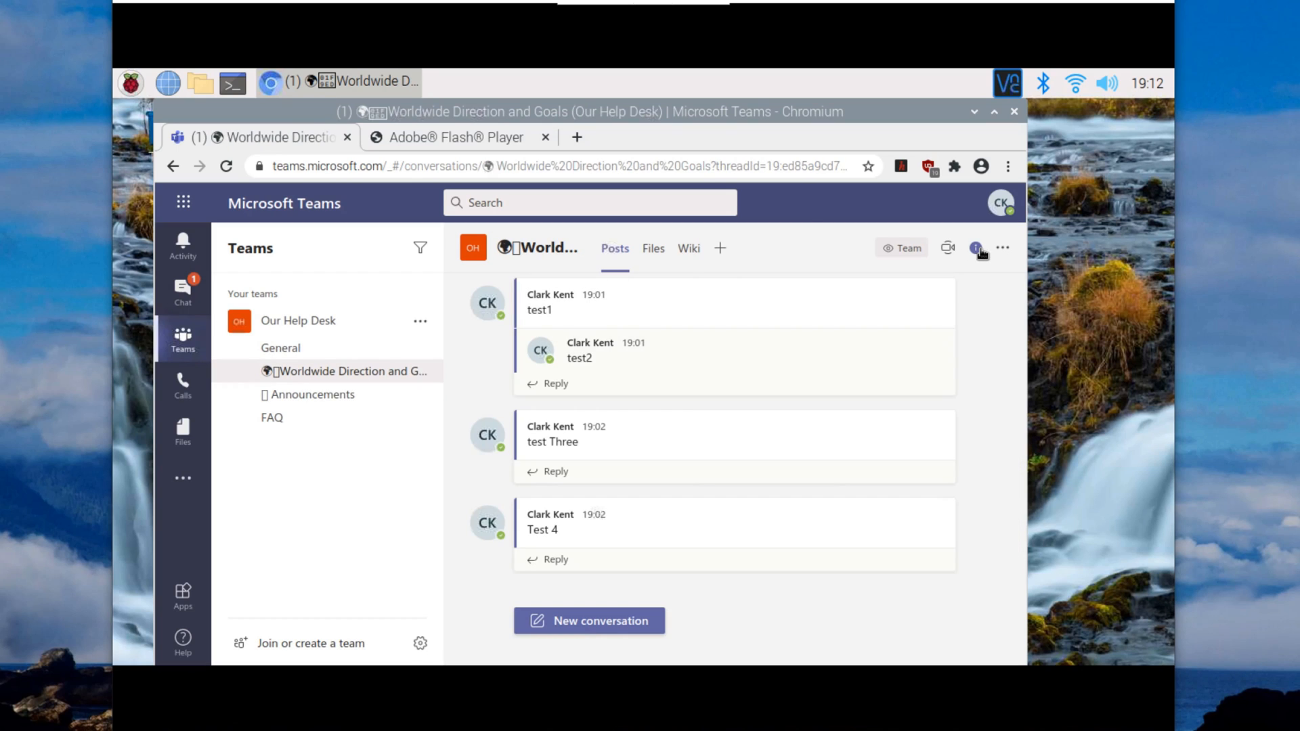
{"action": "scroll", "coordinate": [918, 538], "scroll_direction": "down", "scroll_amount": 2}
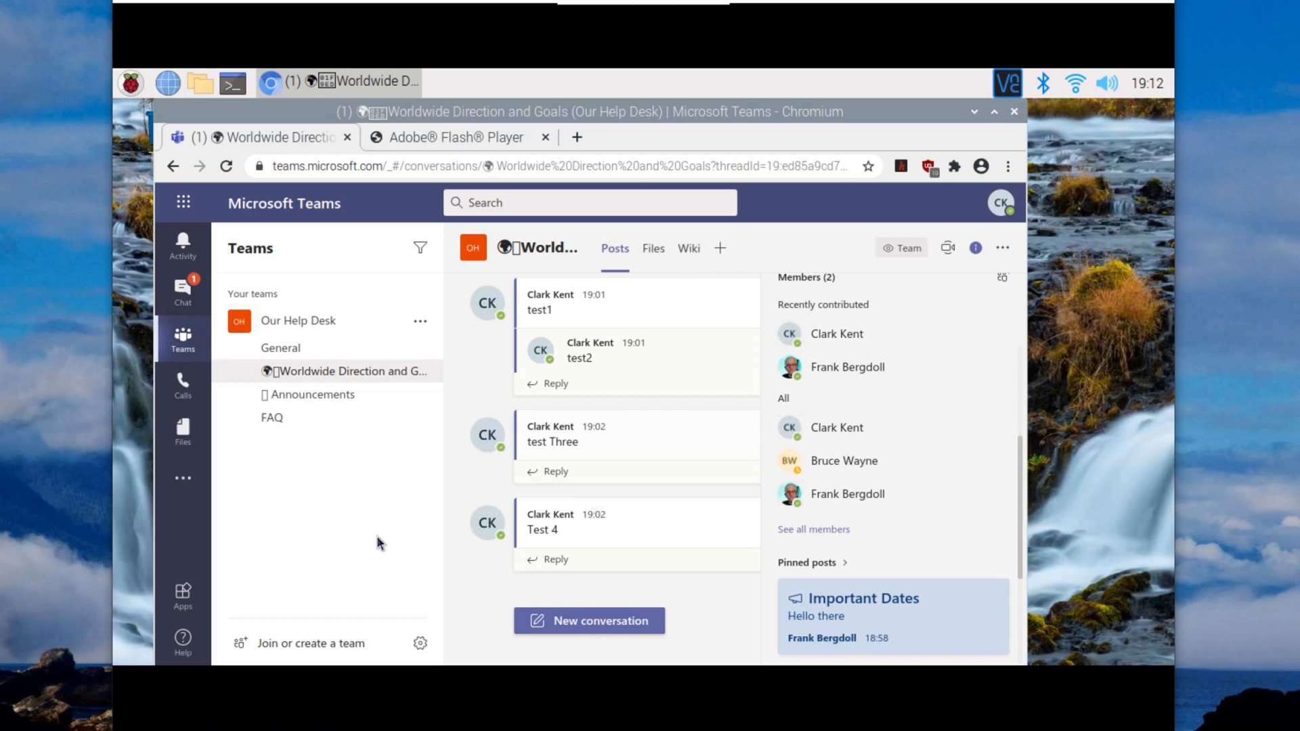
{"action": "left_click", "coordinate": [975, 247]}
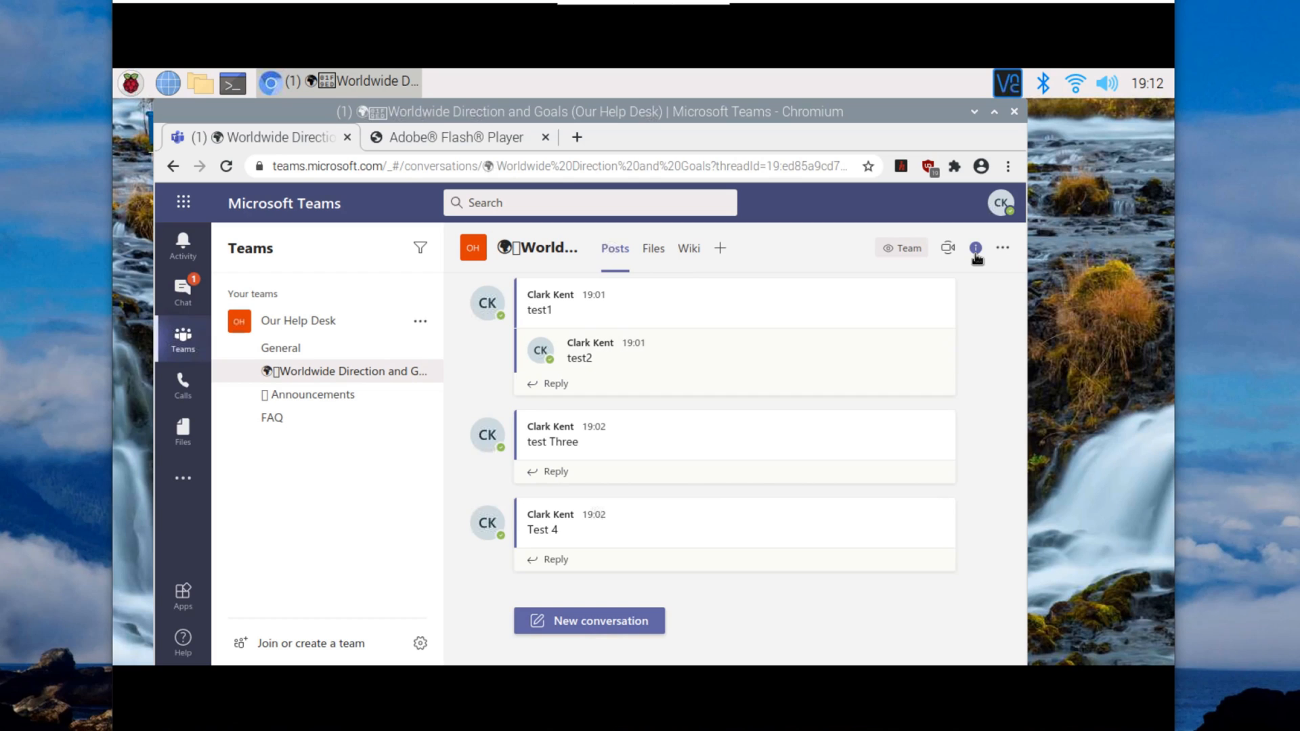
{"action": "left_click", "coordinate": [974, 249]}
{"action": "scroll", "coordinate": [906, 488], "scroll_direction": "down", "scroll_amount": 2}
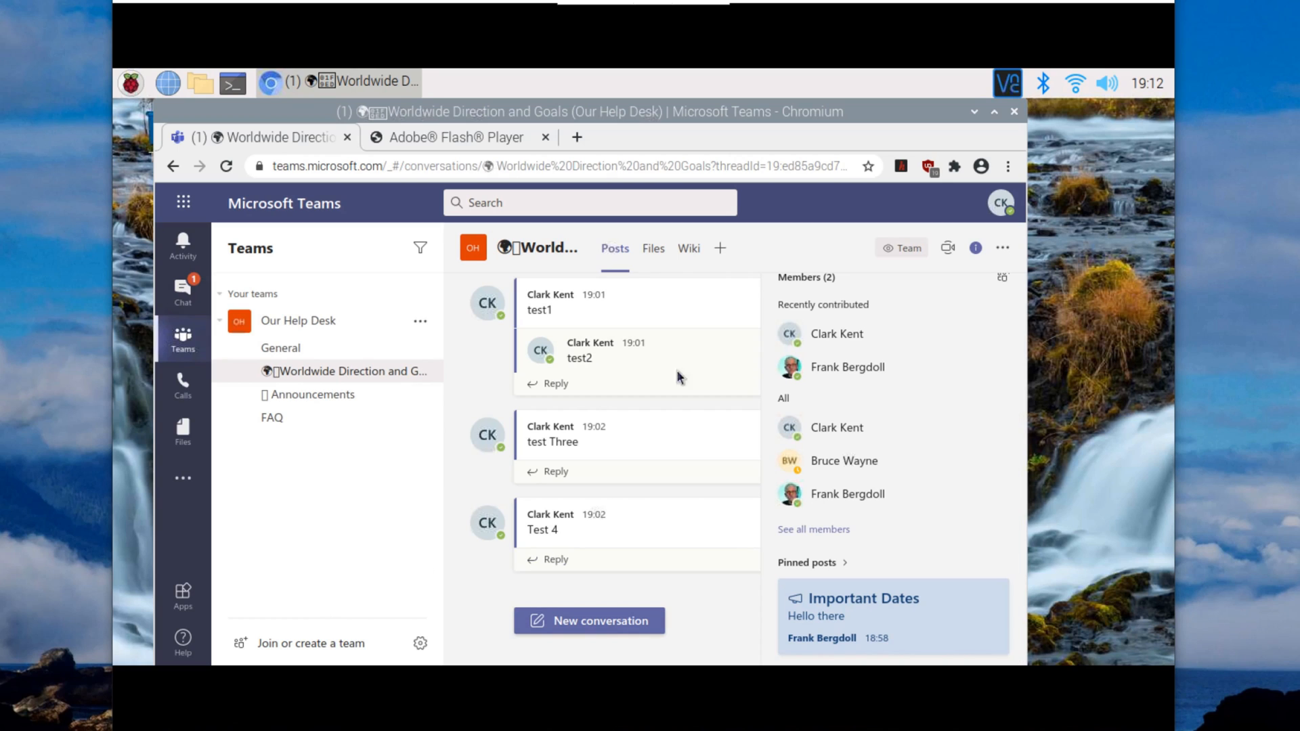
{"action": "left_click", "coordinate": [975, 249]}
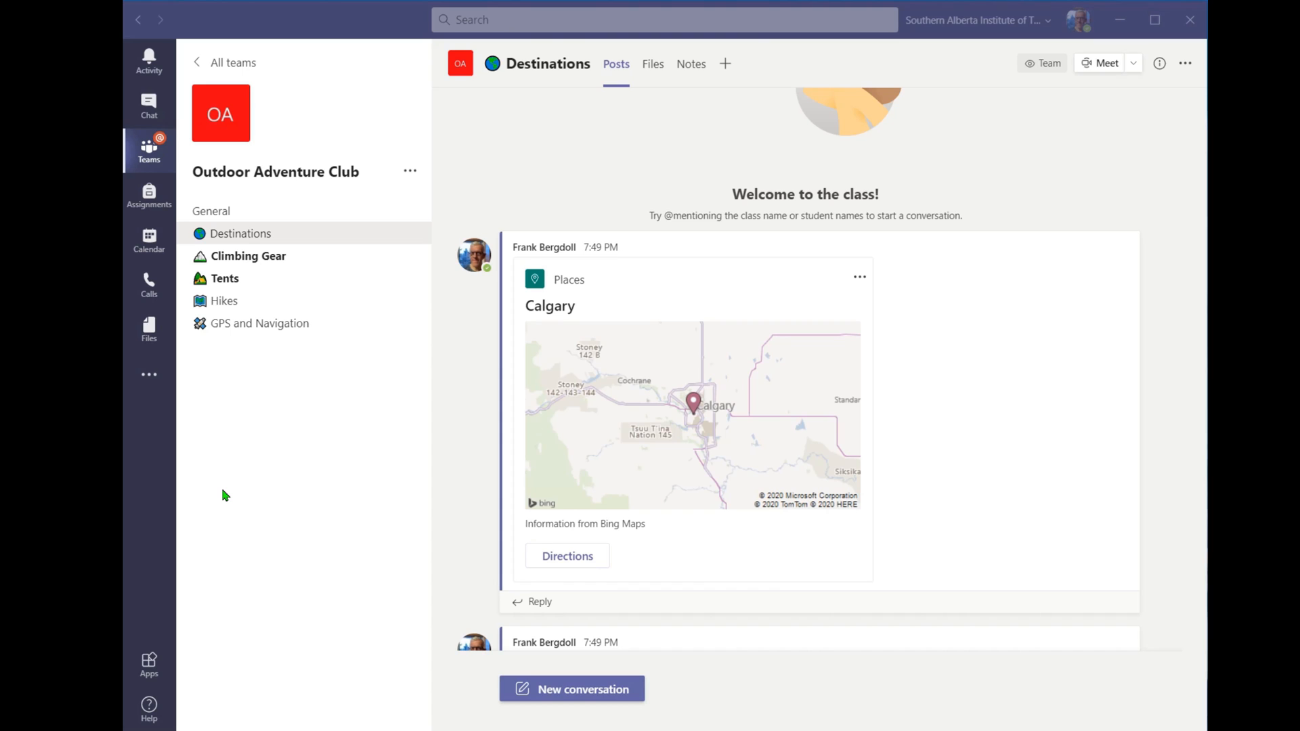
Find the Insights app by searching for "insight", open it, and view the Outdoor Adventure Club class's digital engagement
{"action": "left_click", "coordinate": [157, 383]}
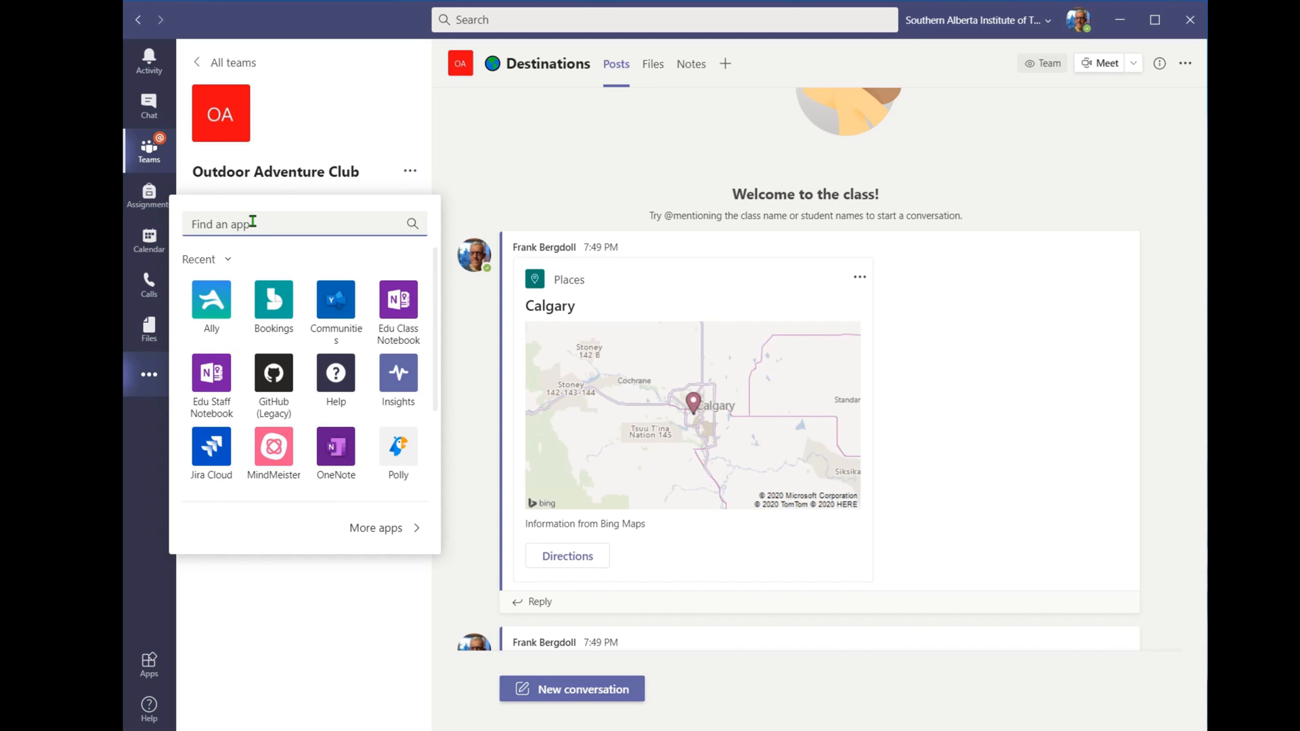
{"action": "type", "text": "insight"}
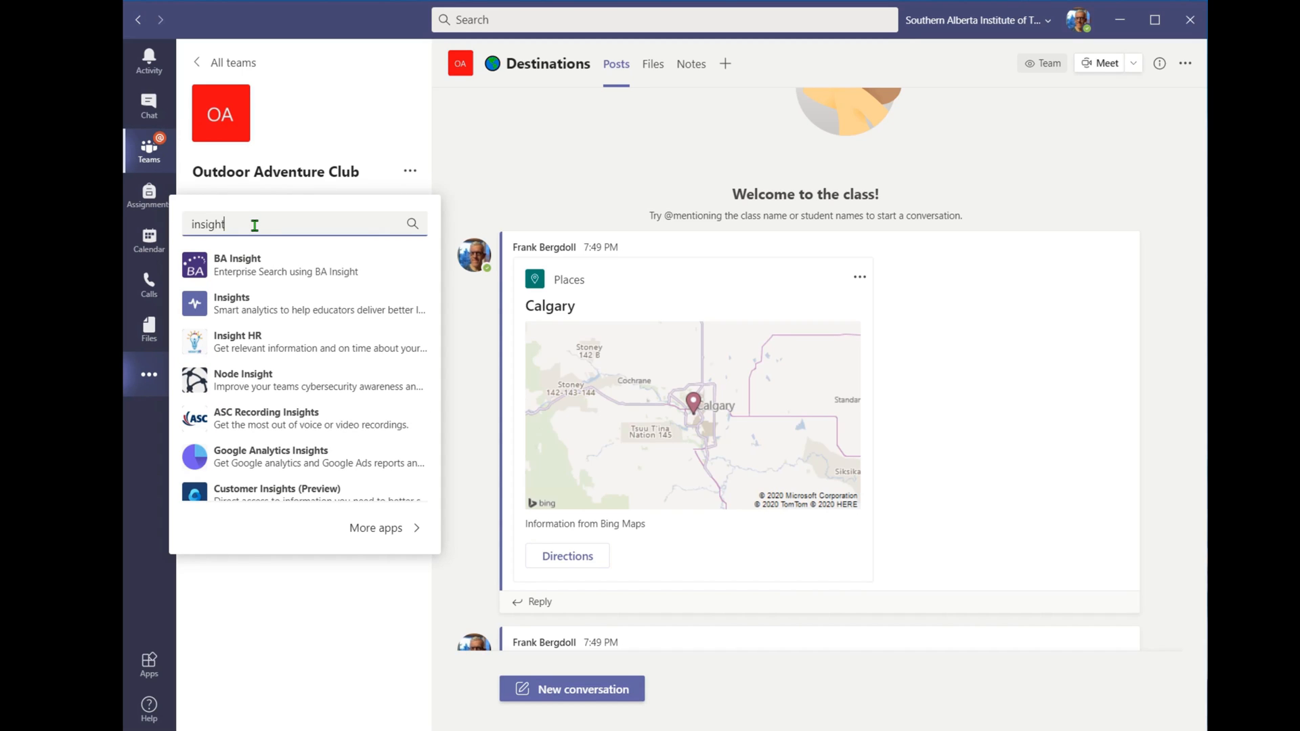
{"action": "left_click", "coordinate": [294, 314]}
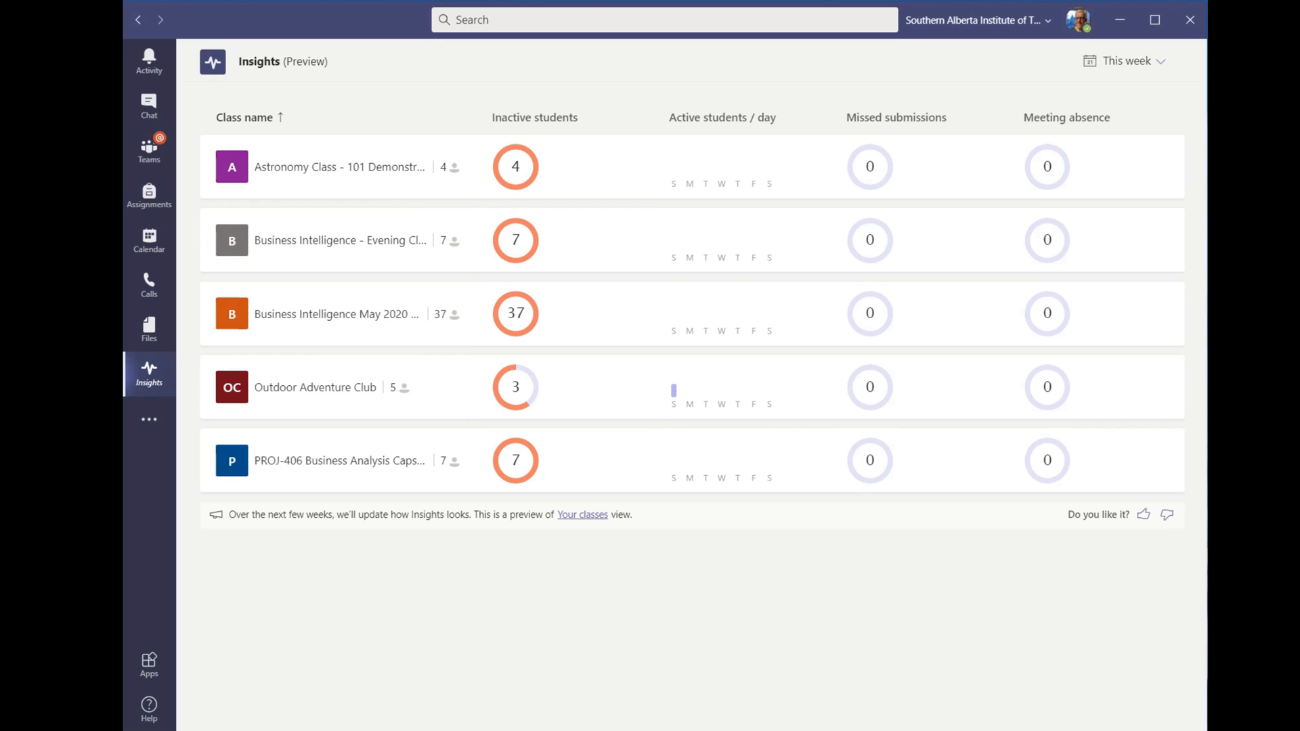
{"action": "left_click", "coordinate": [337, 387]}
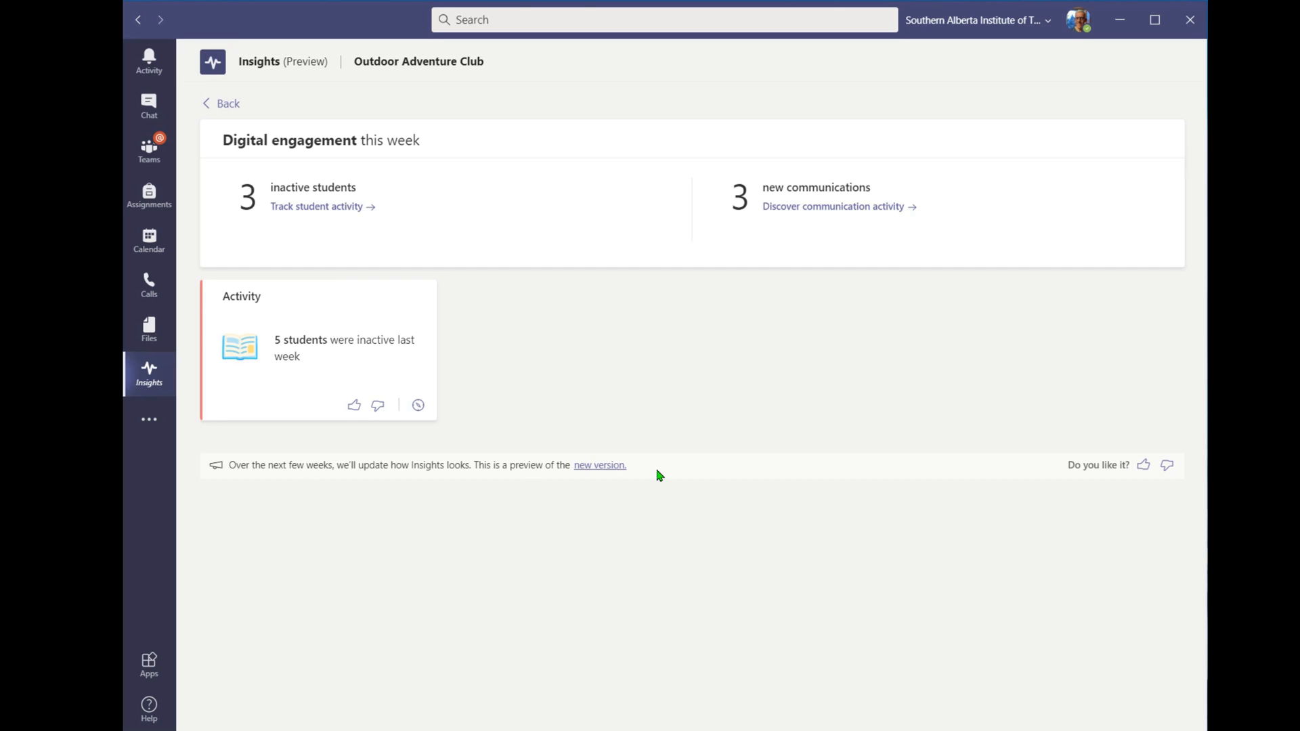
Give the Insights preview positive feedback and view the students' digital activity for 12/13/2020 by hour, including the details of both activity marks
{"action": "left_click", "coordinate": [1142, 465]}
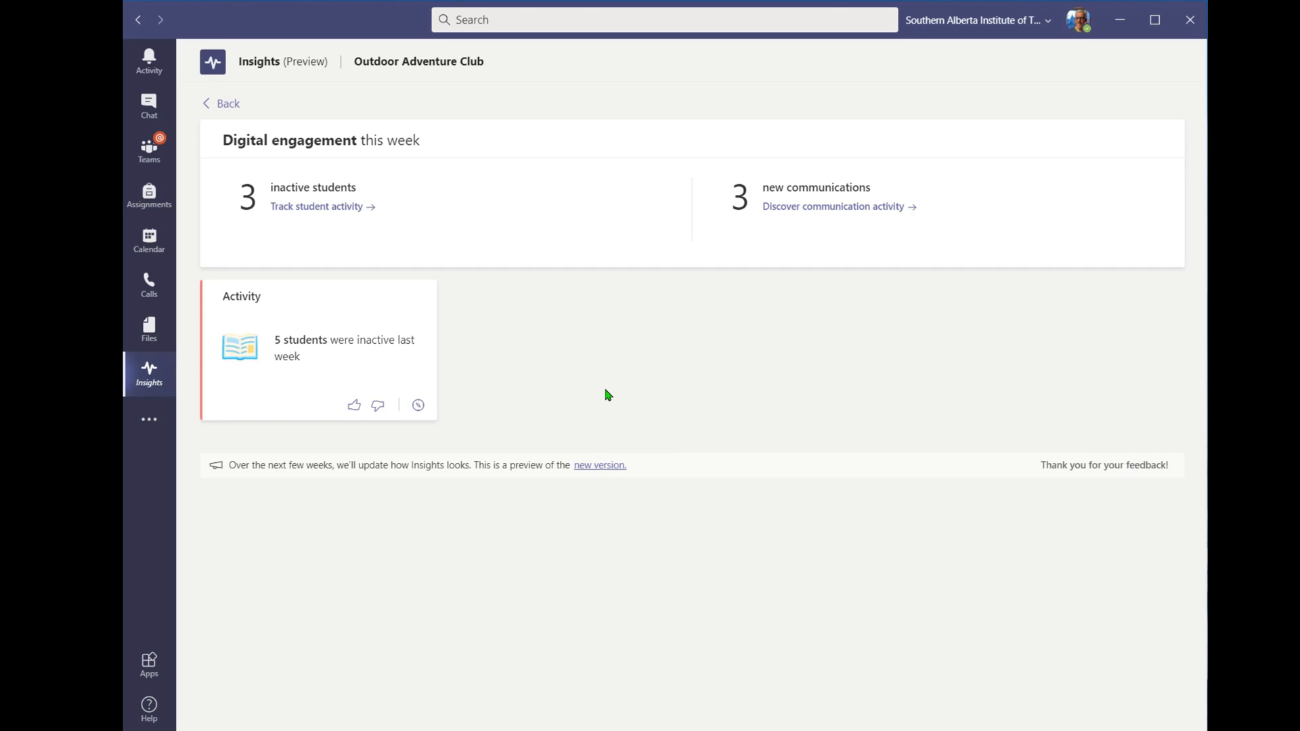
{"action": "left_click", "coordinate": [316, 209]}
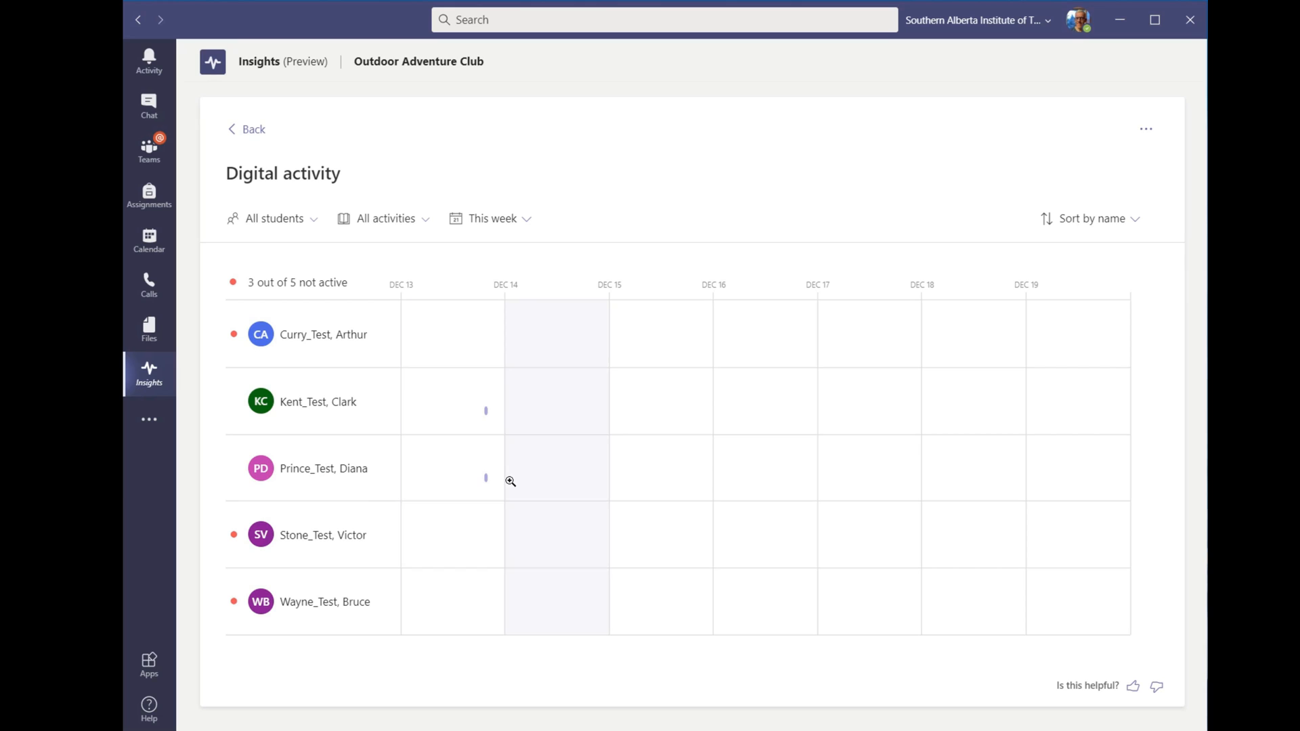
{"action": "left_click", "coordinate": [488, 413]}
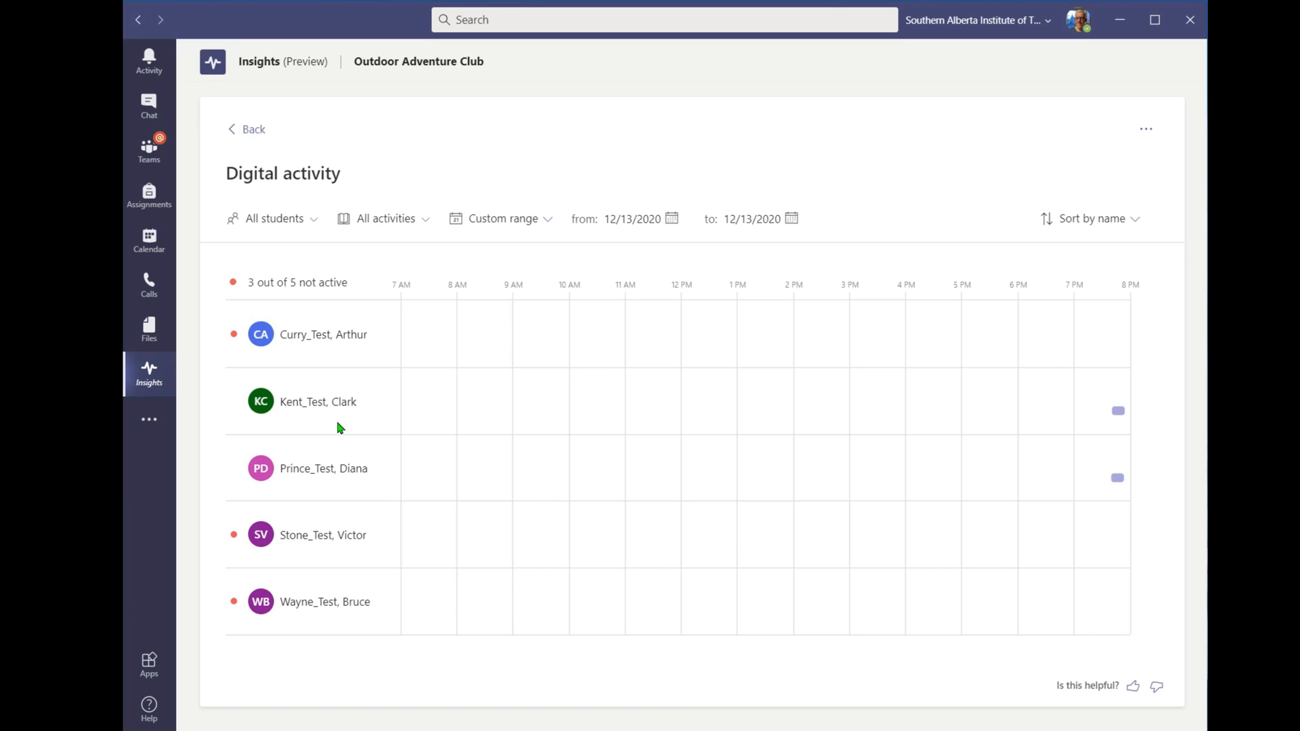
{"action": "mouse_move", "coordinate": [1118, 414]}
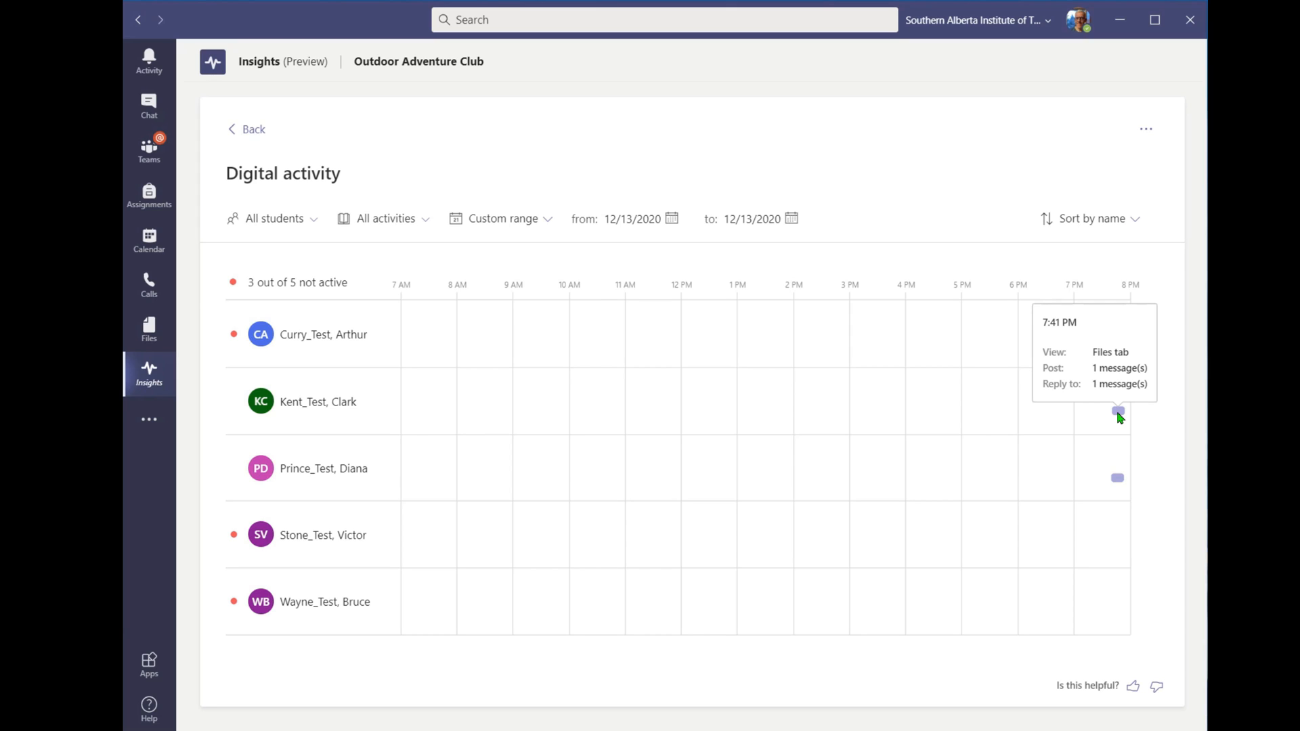
{"action": "mouse_move", "coordinate": [1121, 483]}
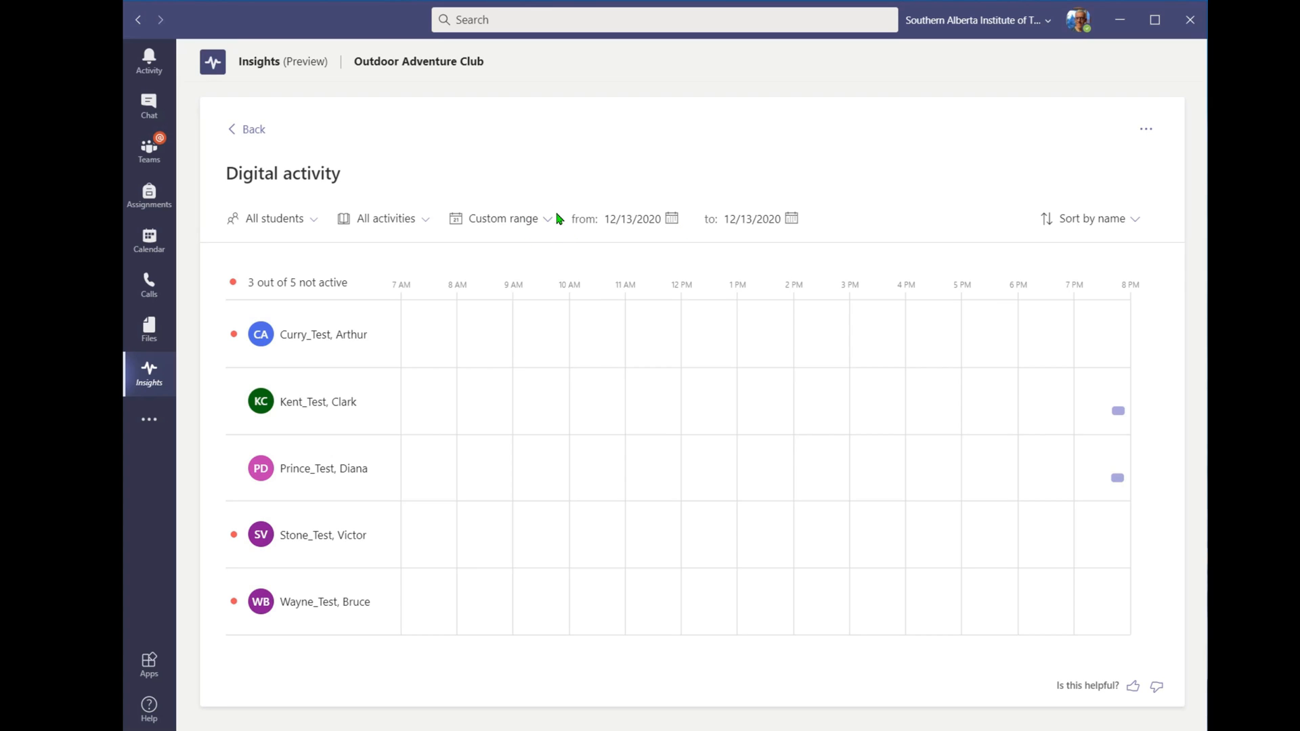
Filter the digital activity to Files, examine the students' file activity, and look over the other activity types
{"action": "left_click", "coordinate": [426, 223]}
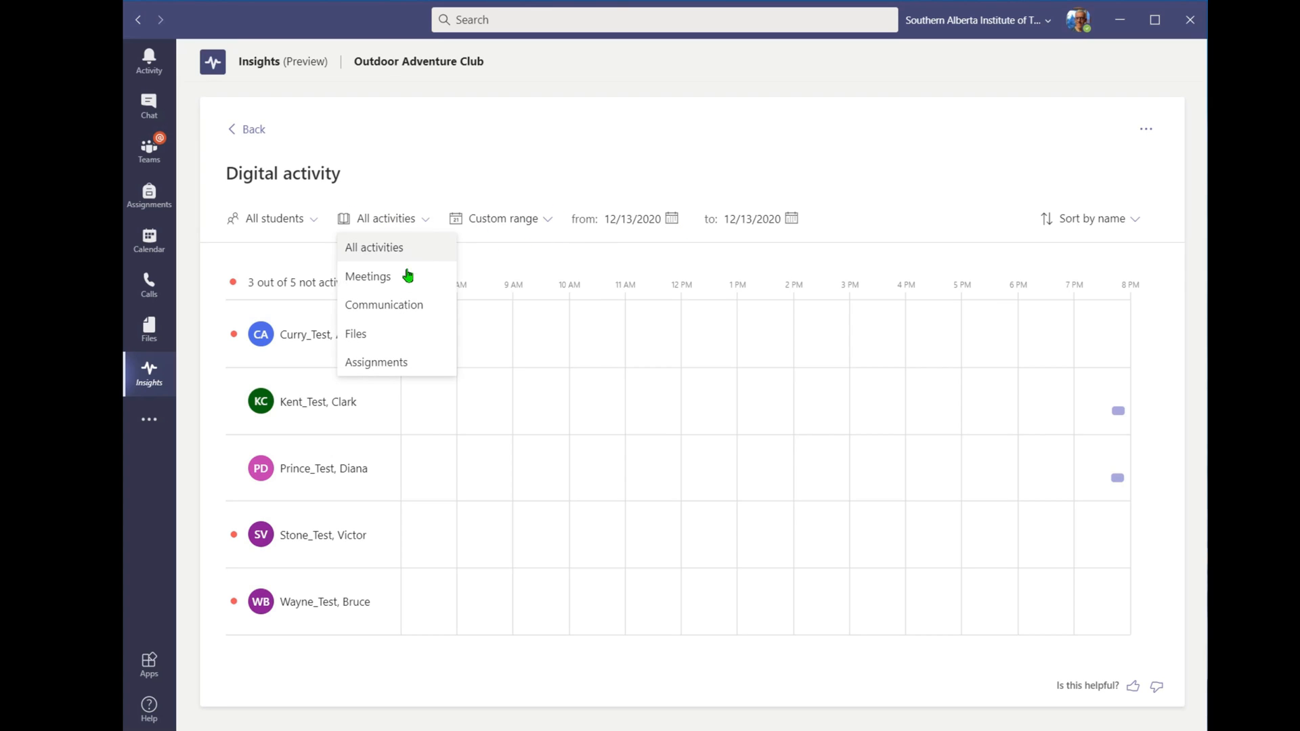
{"action": "left_click", "coordinate": [378, 338]}
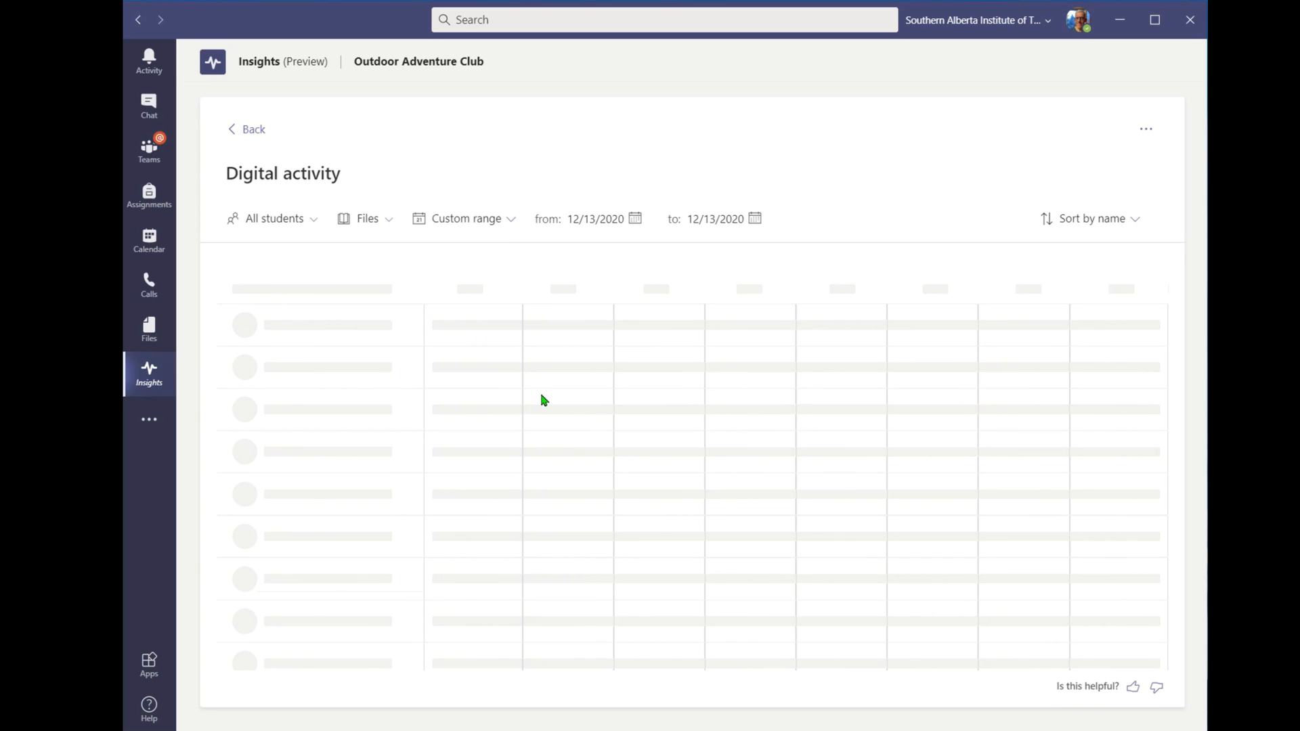
{"action": "mouse_move", "coordinate": [1131, 445]}
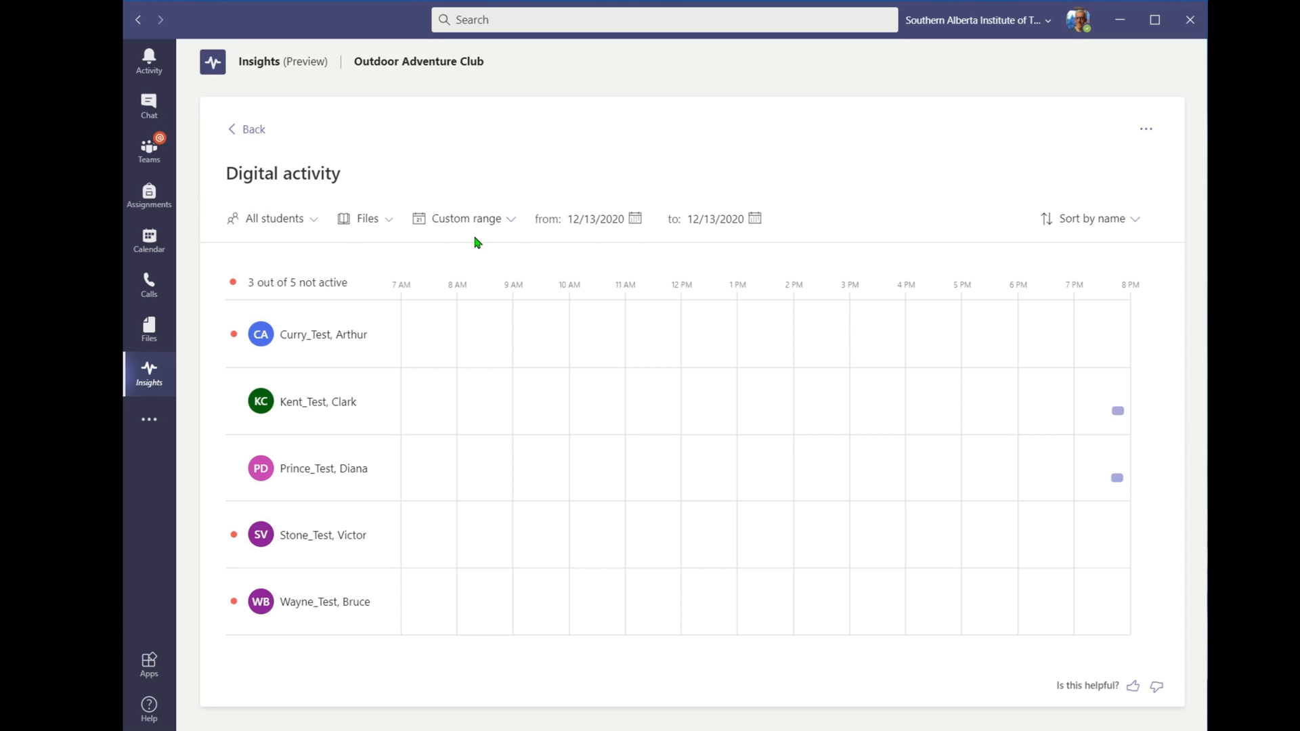
{"action": "left_click", "coordinate": [389, 221]}
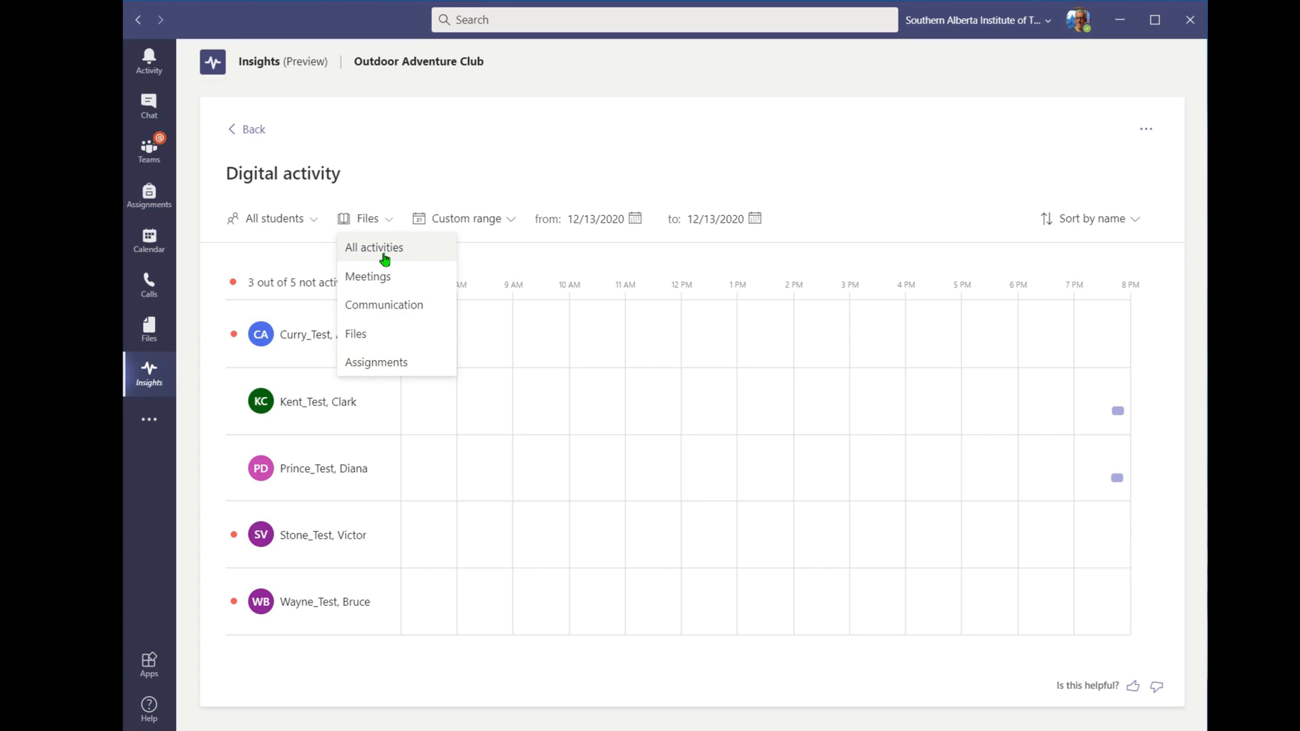
{"action": "left_click", "coordinate": [872, 193]}
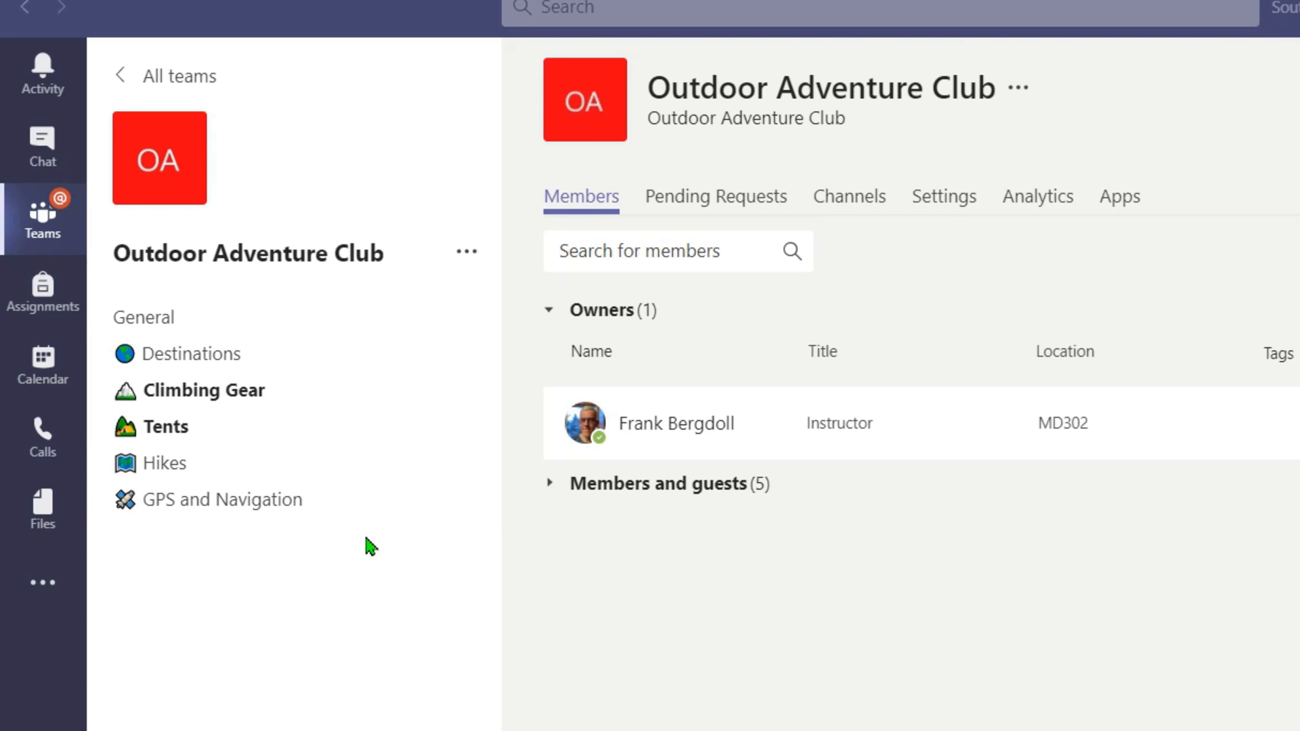
Start a new channel for the Outdoor Adventure Club team and insert a flexed biceps emoji at the start of its name
{"action": "left_click", "coordinate": [468, 257]}
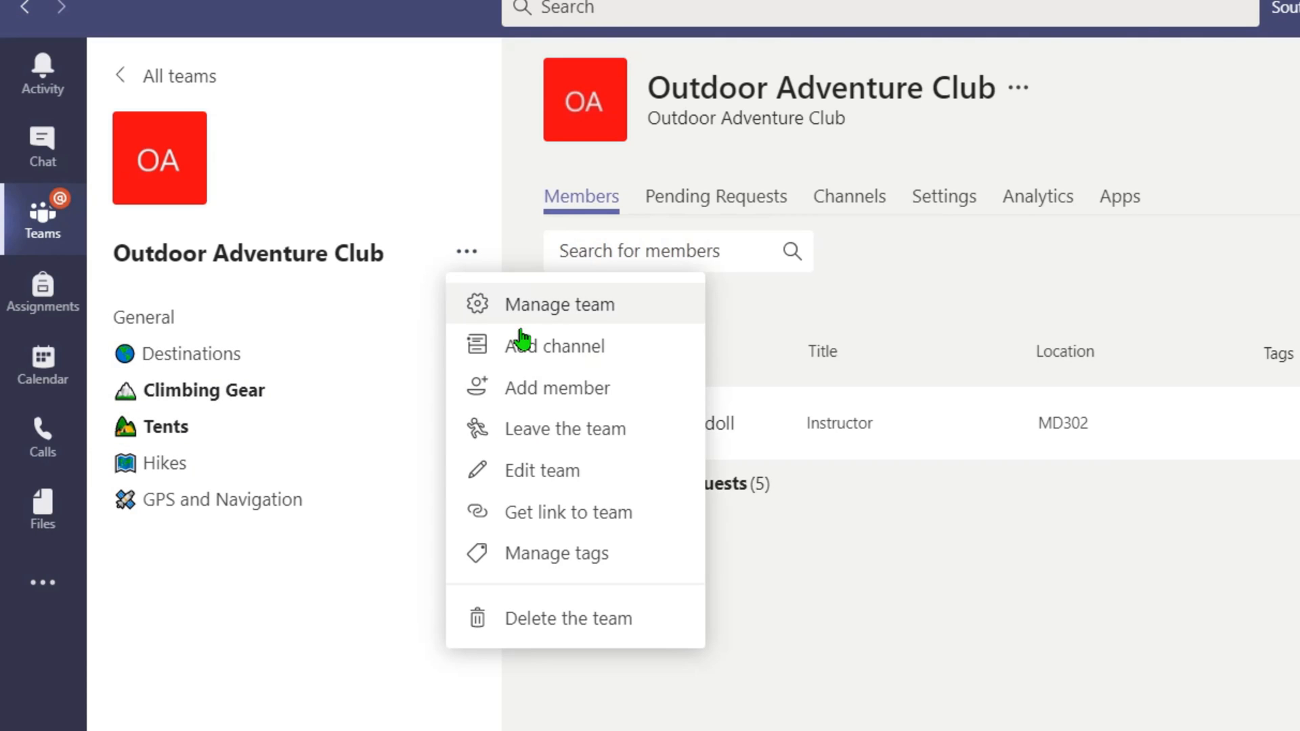
{"action": "left_click", "coordinate": [532, 352]}
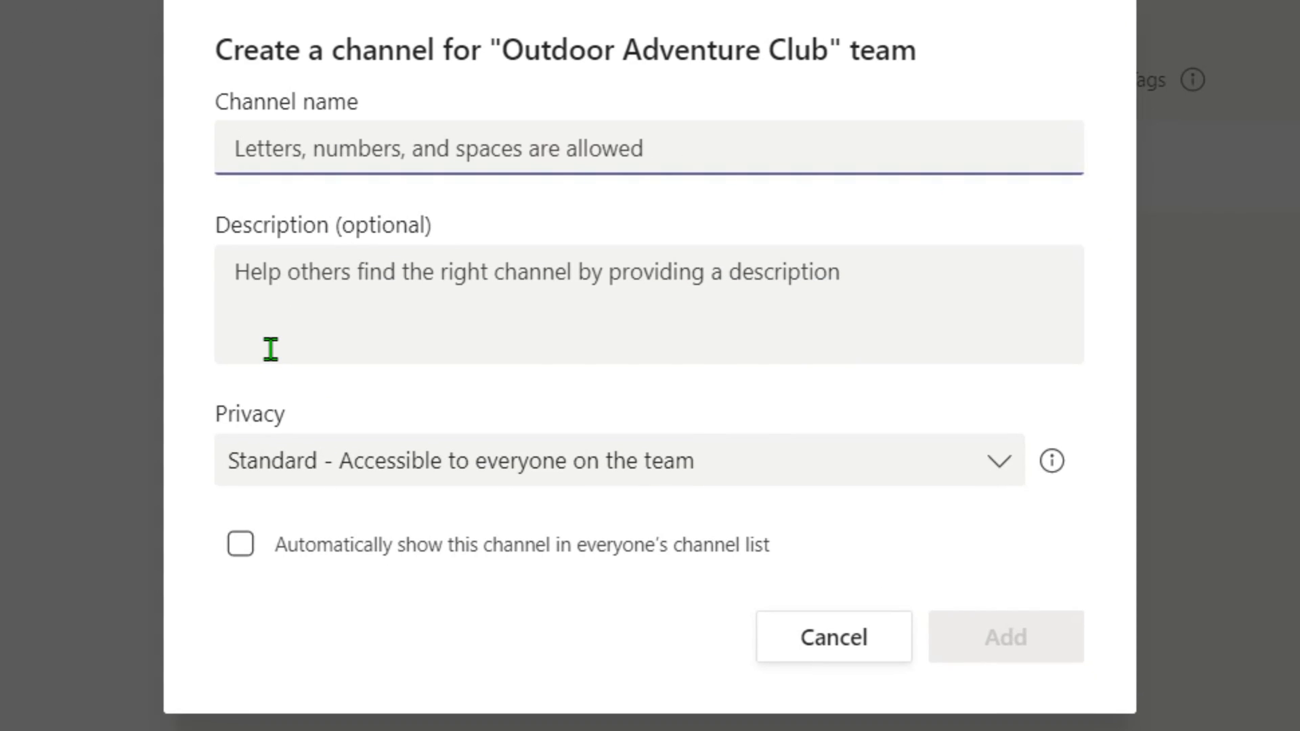
{"action": "key", "text": "super+period"}
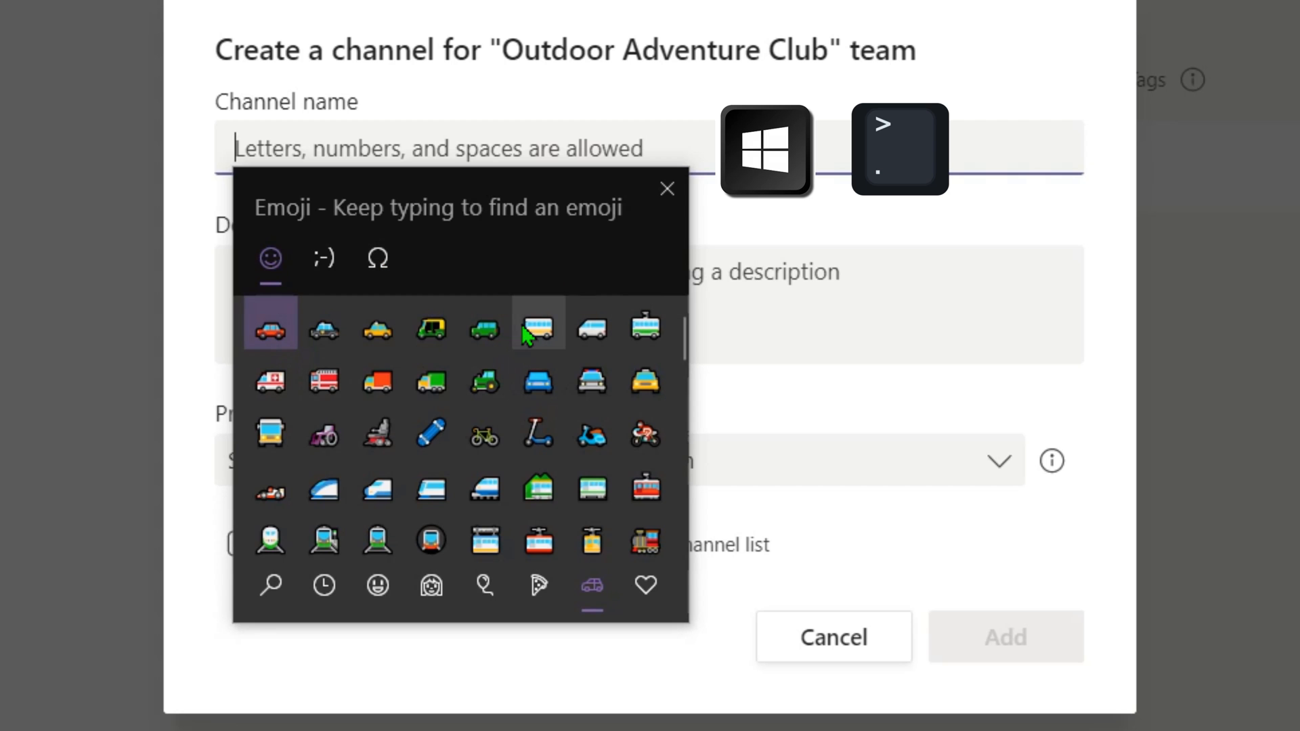
{"action": "left_click", "coordinate": [432, 586]}
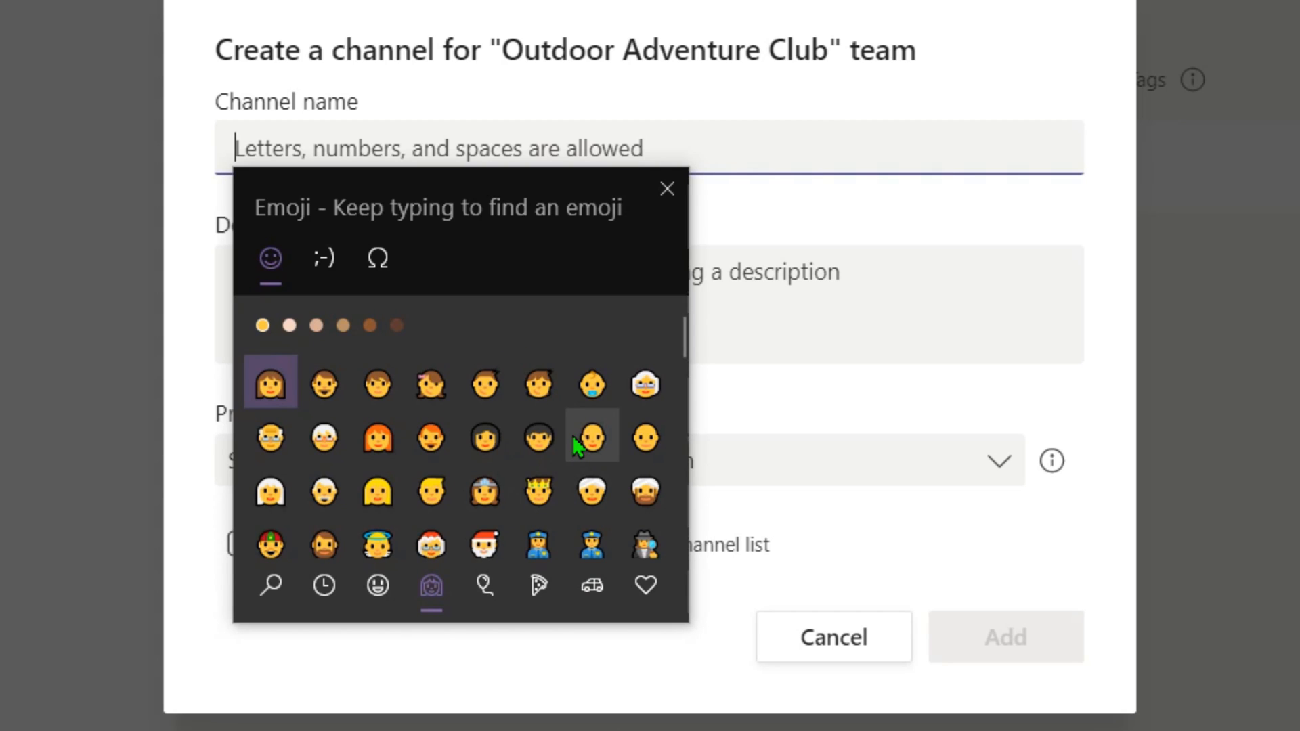
{"action": "scroll", "coordinate": [572, 436], "scroll_direction": "down", "scroll_amount": 5}
{"action": "scroll", "coordinate": [572, 439], "scroll_direction": "down", "scroll_amount": 10}
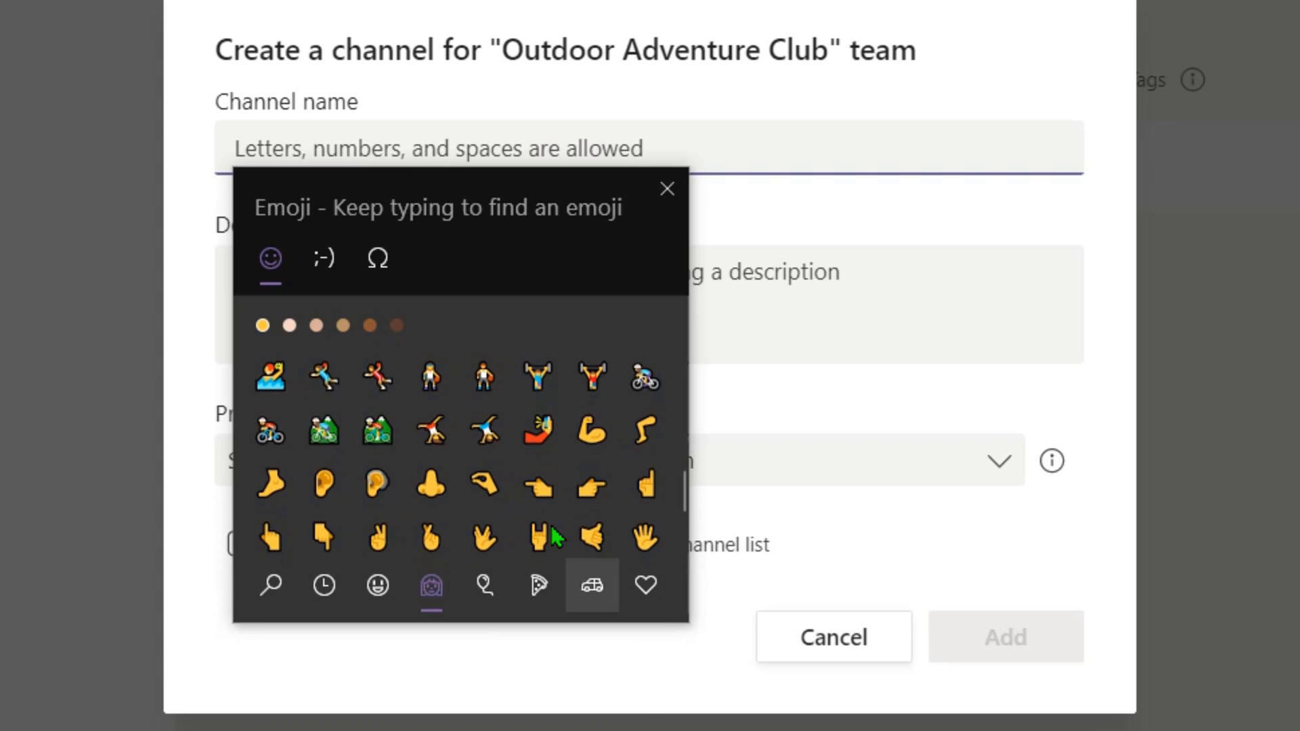
{"action": "left_click", "coordinate": [593, 427]}
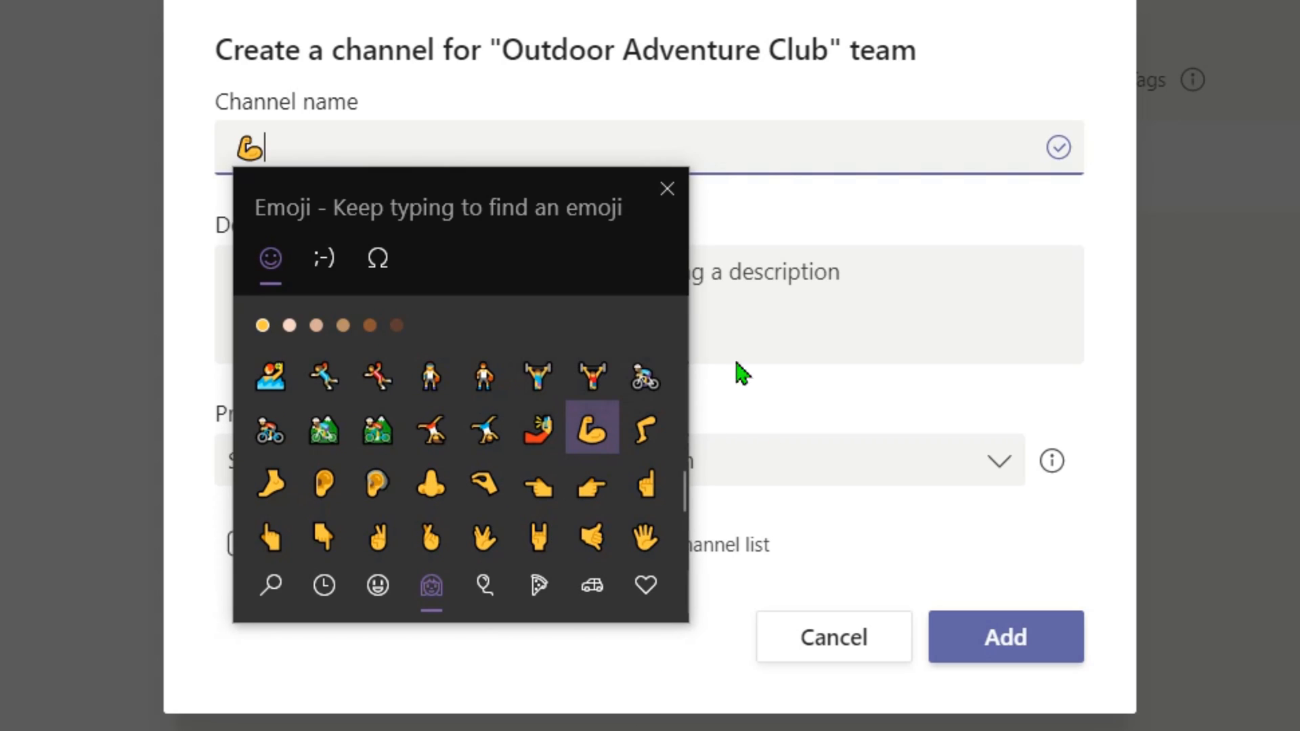
{"action": "left_click", "coordinate": [841, 212]}
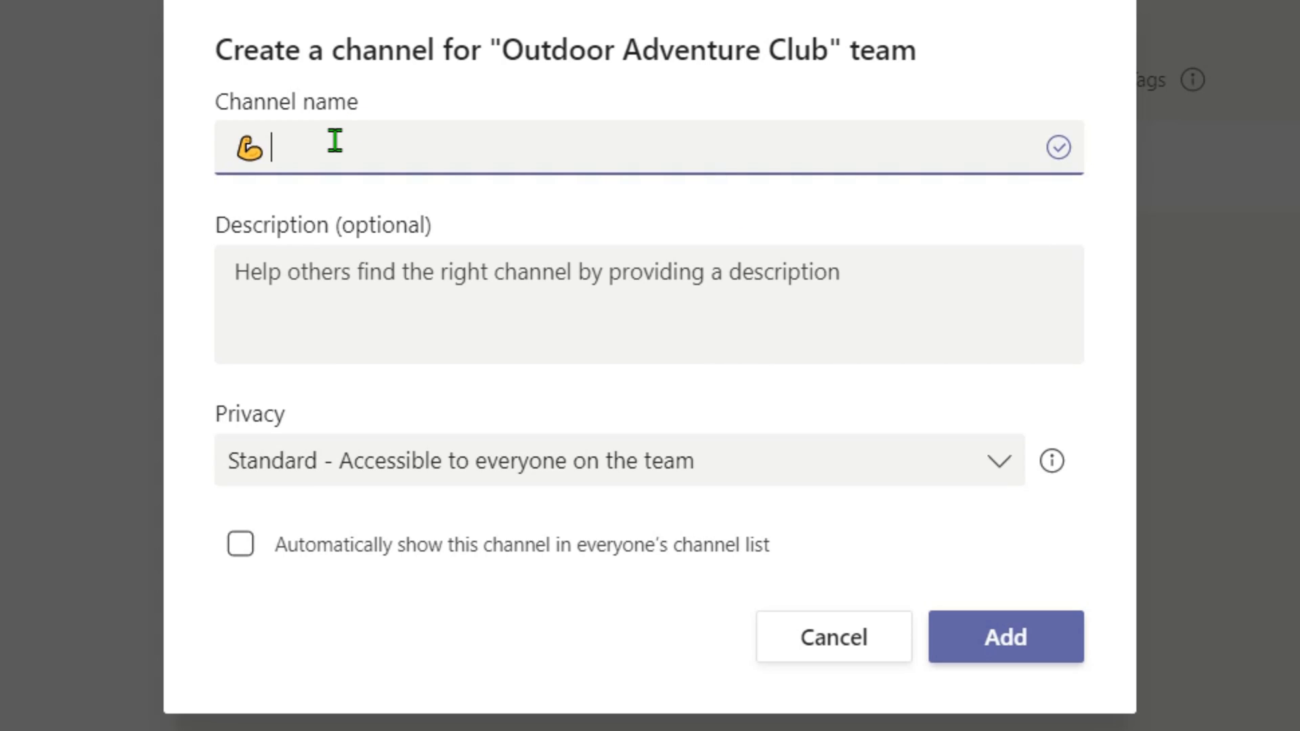
Complete the channel name with "Fitness Training for Outdoors" after the emoji and add the channel with Standard privacy
{"action": "type", "text": "flTNESS"}
{"action": "key", "text": "BackSpace"}
{"action": "key", "text": "BackSpace"}
{"action": "key", "text": "BackSpace"}
{"action": "key", "text": "BackSpace"}
{"action": "key", "text": "BackSpace"}
{"action": "key", "text": "BackSpace"}
{"action": "key", "text": "BackSpace"}
{"action": "type", "text": "Fitness Training"}
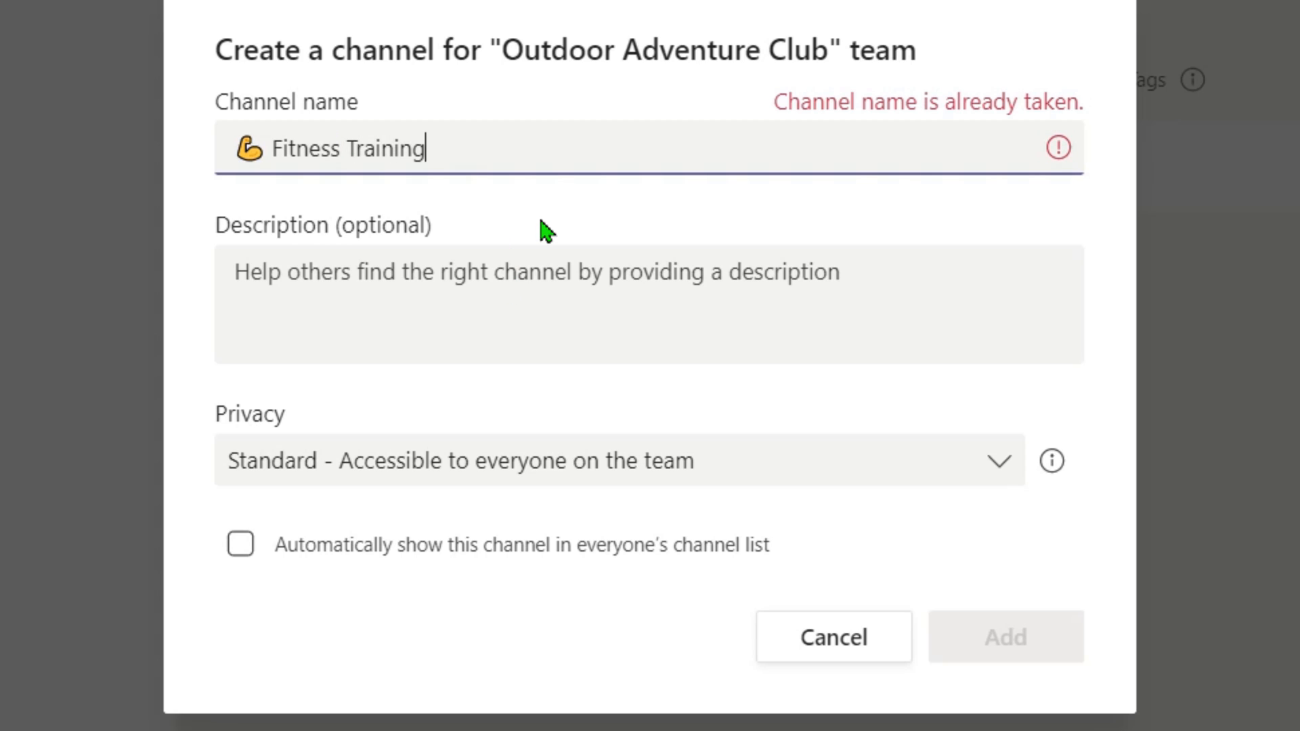
{"action": "type", "text": " for "}
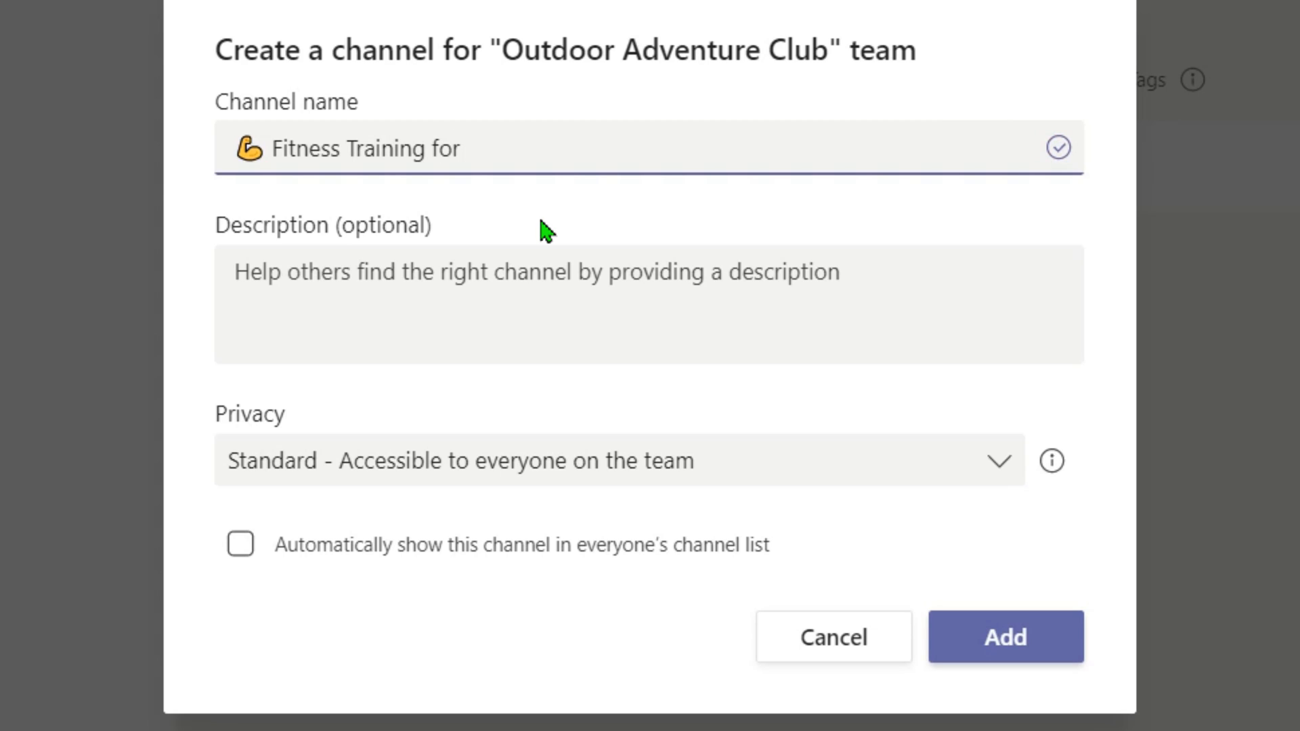
{"action": "type", "text": "Outd"}
{"action": "type", "text": "oors"}
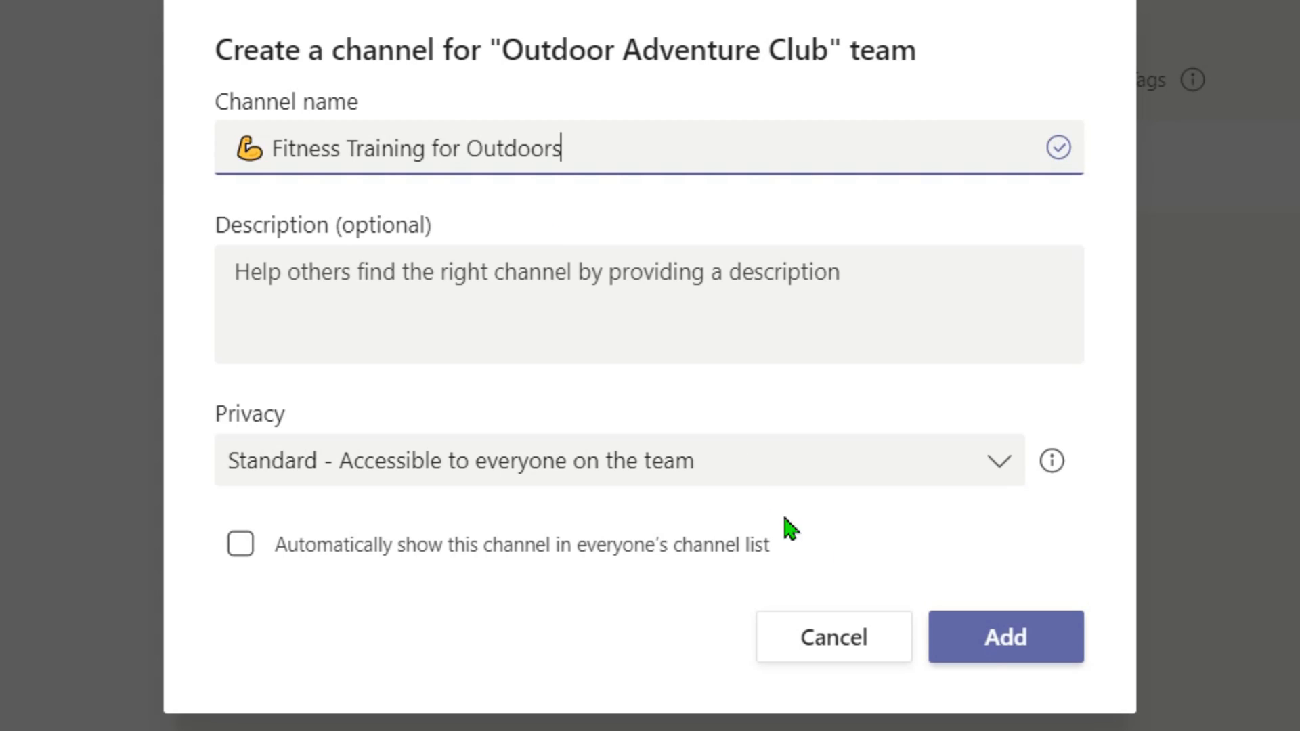
{"action": "left_click", "coordinate": [992, 650]}
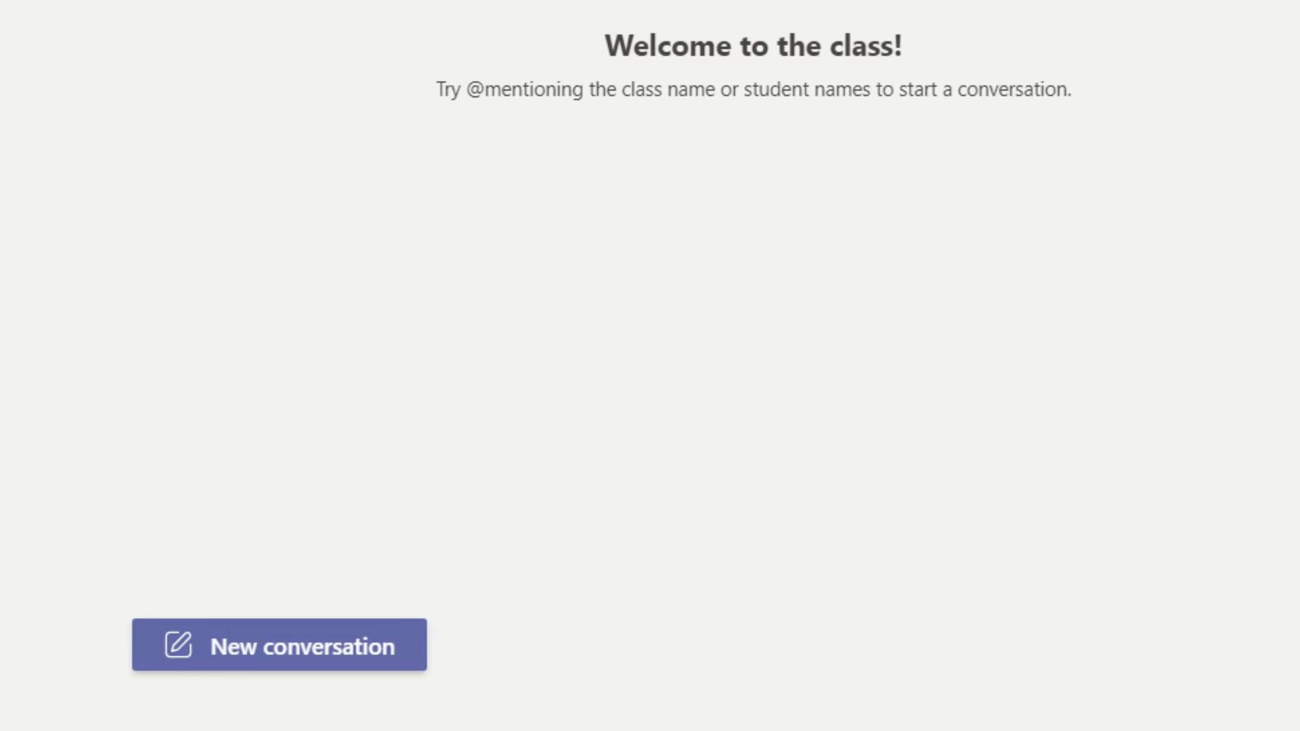
Post a new conversation in the class channel with a kick scooter emoji followed by "Let's use scooters"
{"action": "left_click", "coordinate": [215, 656]}
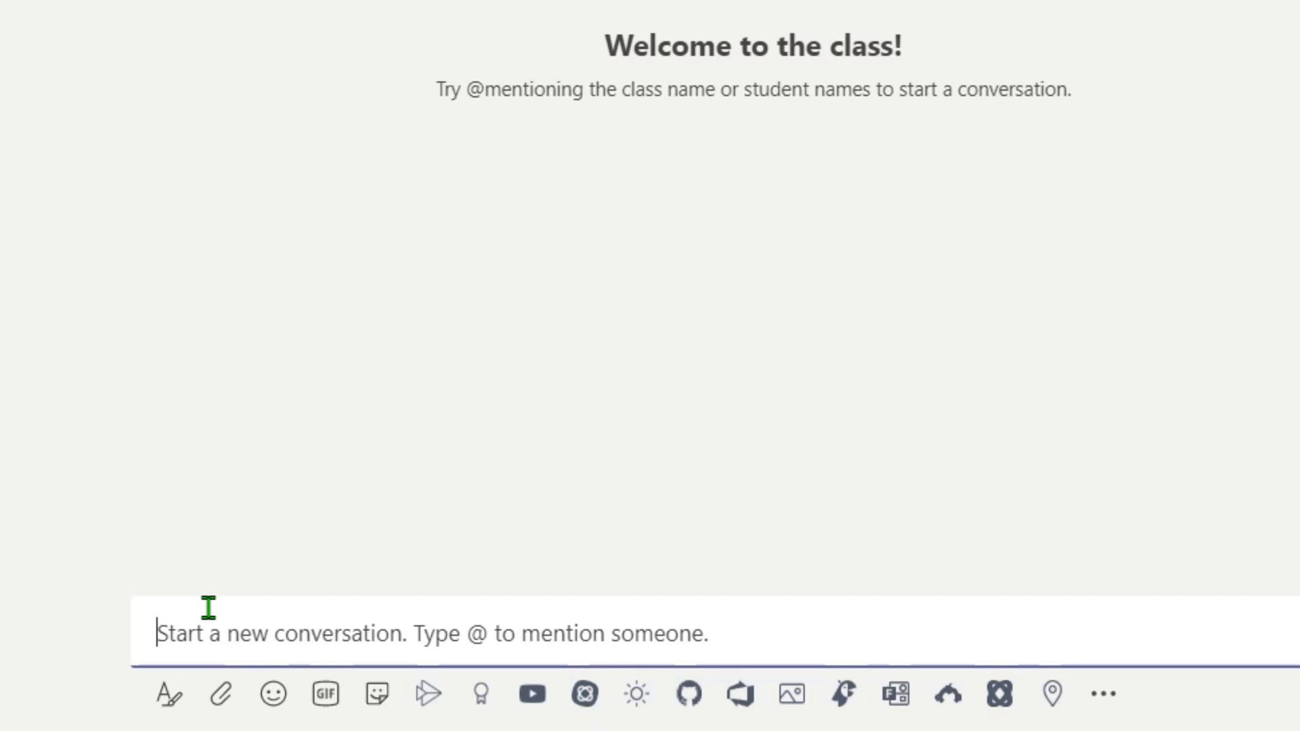
{"action": "key", "text": "super+period"}
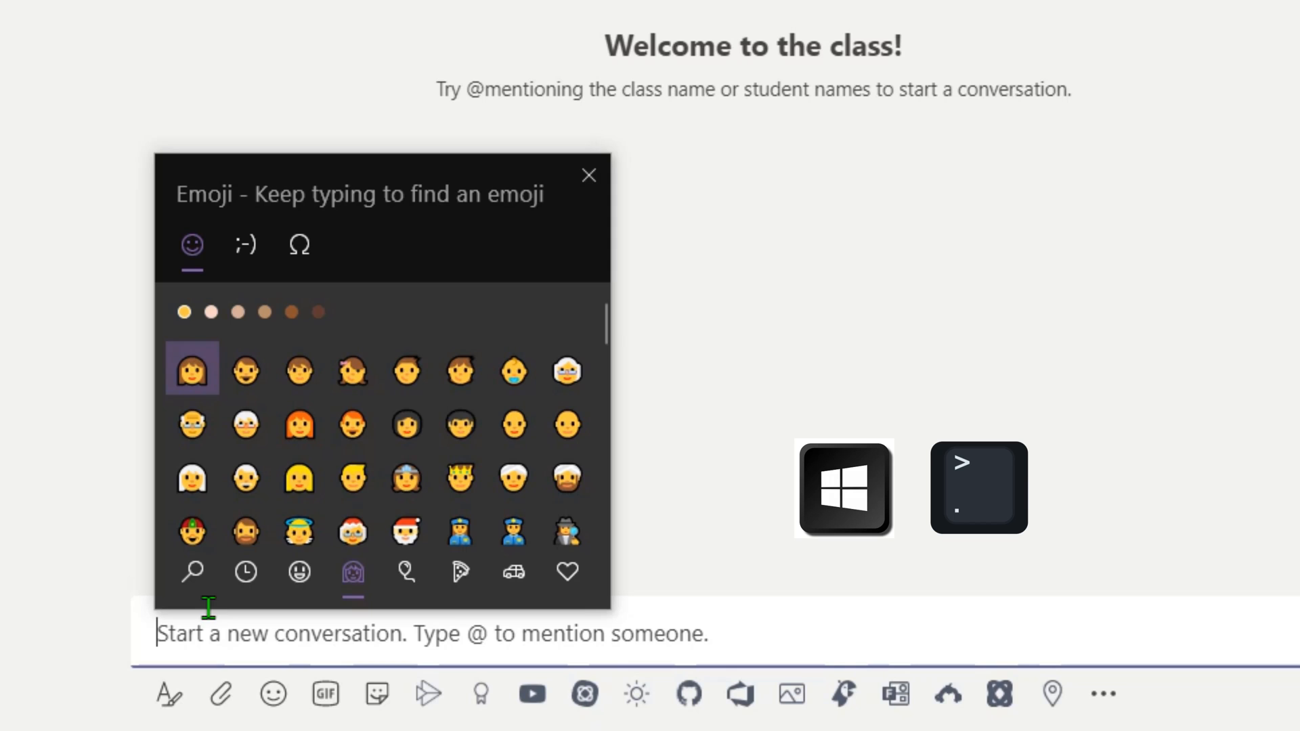
{"action": "scroll", "coordinate": [415, 476], "scroll_direction": "down", "scroll_amount": 3}
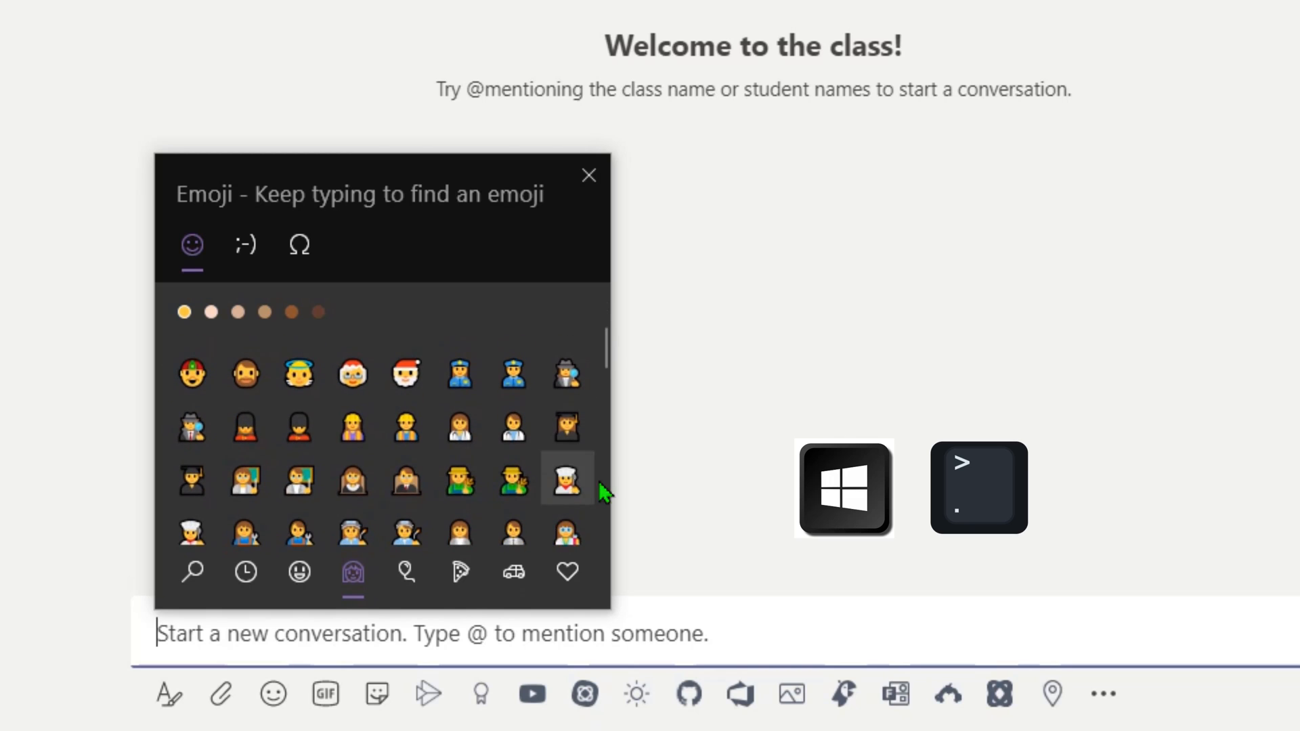
{"action": "left_click", "coordinate": [525, 573]}
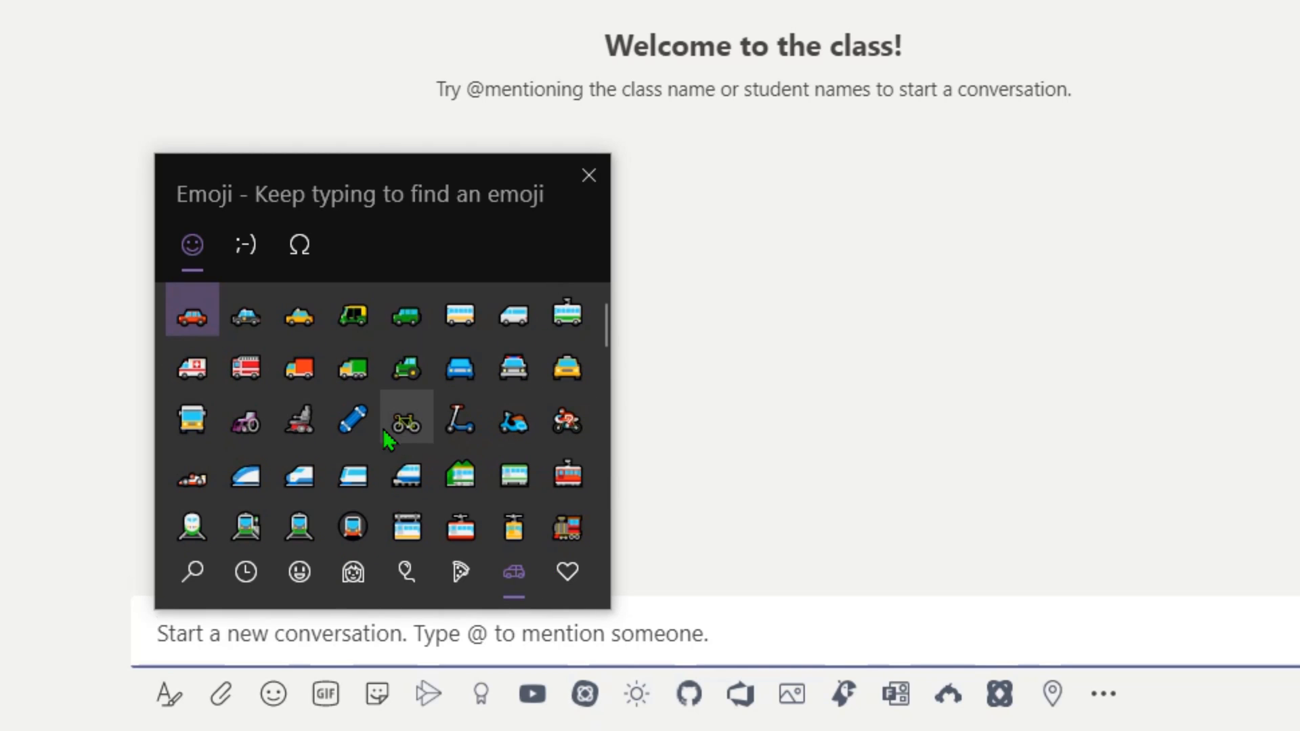
{"action": "left_click", "coordinate": [457, 420]}
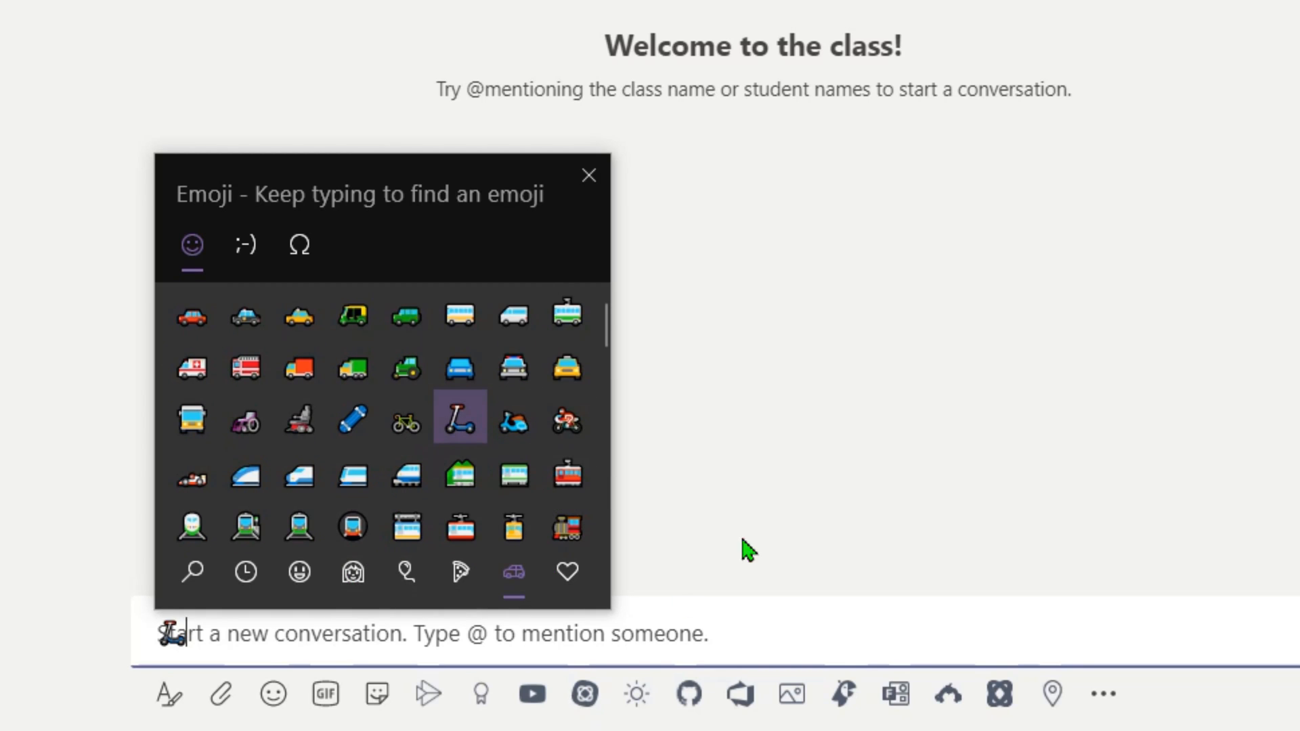
{"action": "left_click", "coordinate": [371, 611]}
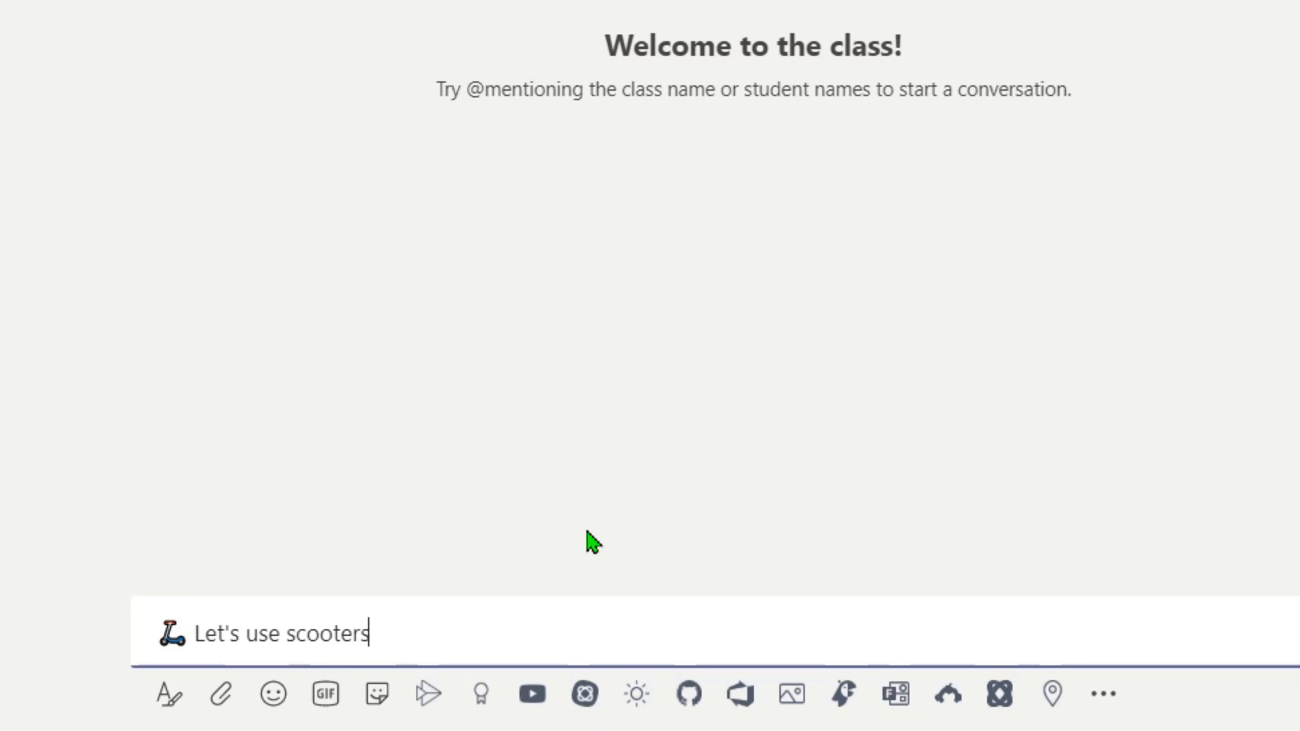
{"action": "key", "text": "Return"}
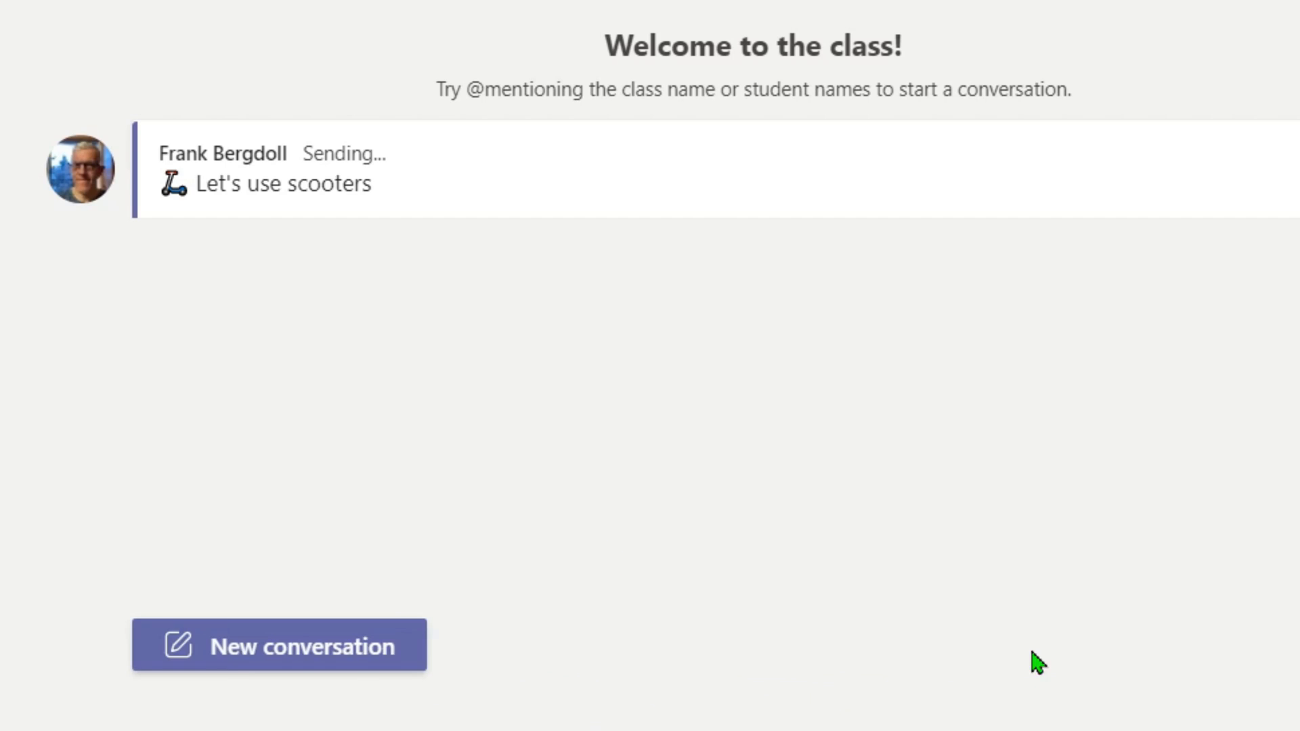
Start creating a team, browse the available templates, and choose the Outdoor Expeditions template to view its channels and apps
{"action": "left_click", "coordinate": [177, 254]}
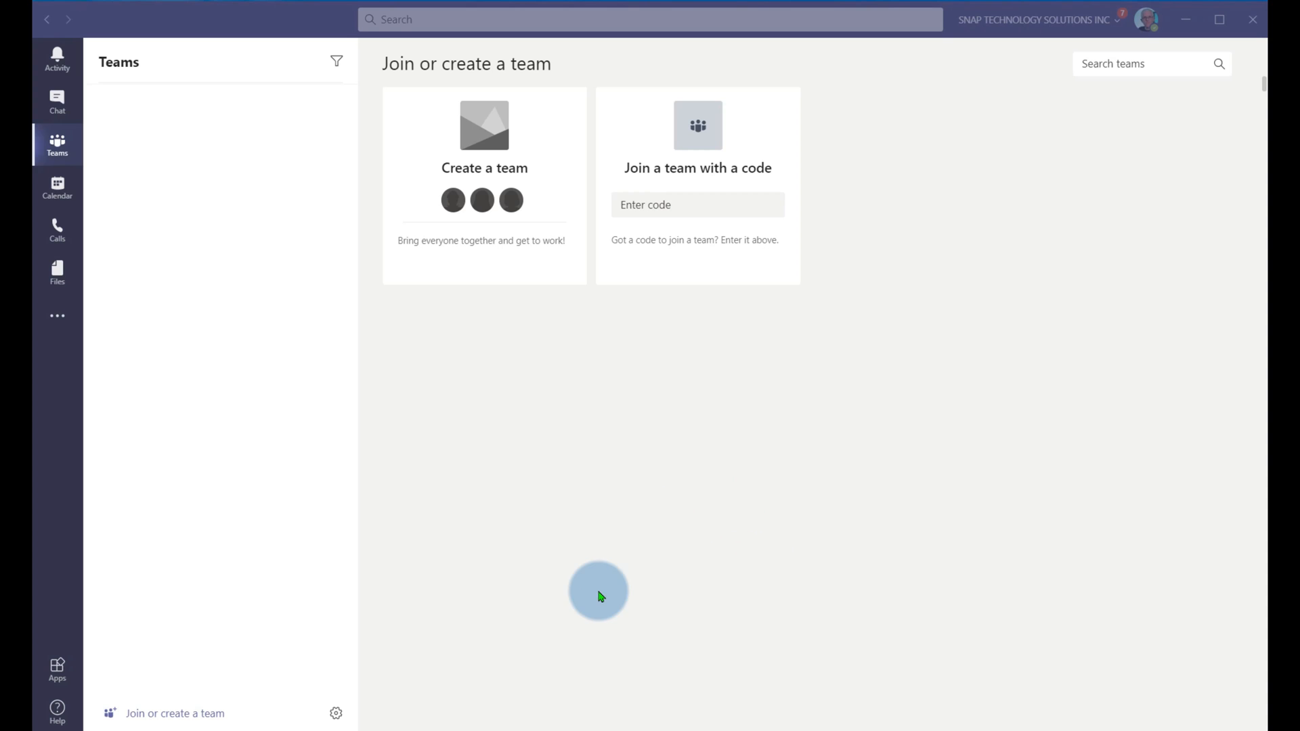
{"action": "mouse_move", "coordinate": [493, 164]}
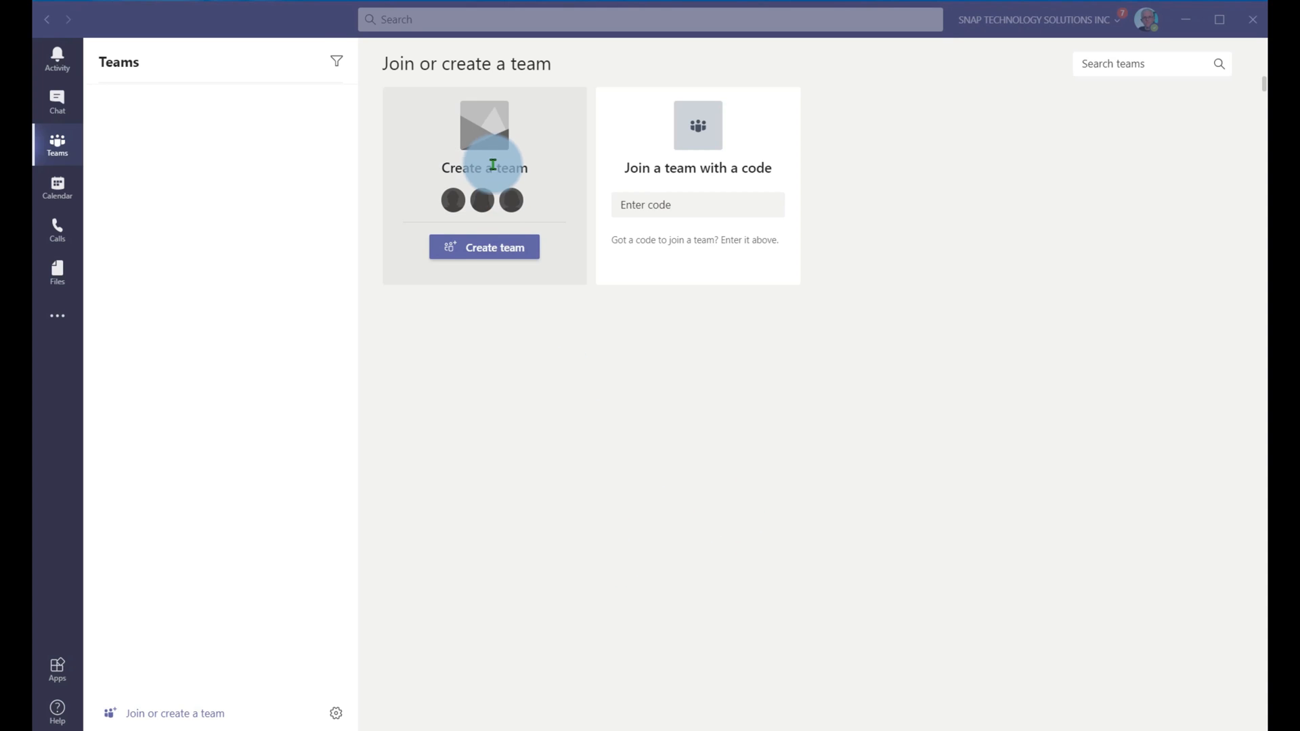
{"action": "left_click", "coordinate": [490, 252]}
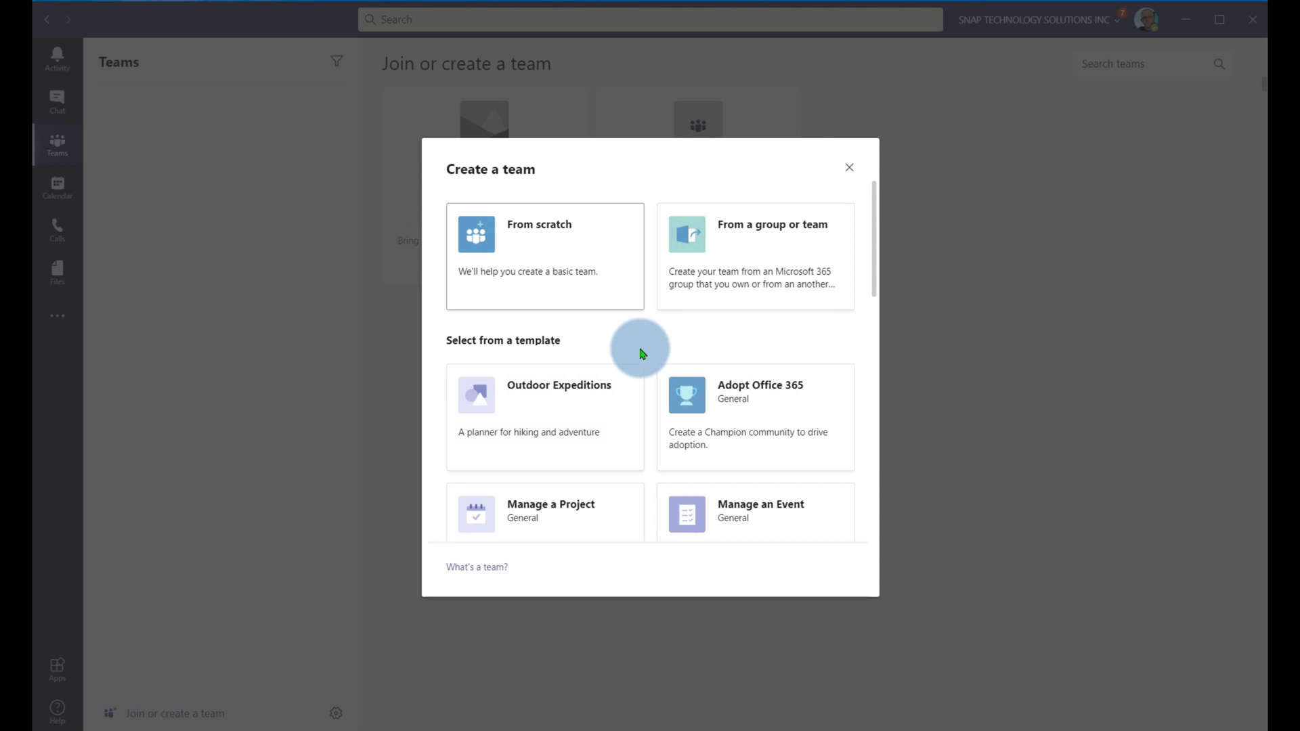
{"action": "scroll", "coordinate": [685, 342], "scroll_direction": "down", "scroll_amount": 3}
{"action": "scroll", "coordinate": [684, 343], "scroll_direction": "down", "scroll_amount": 6}
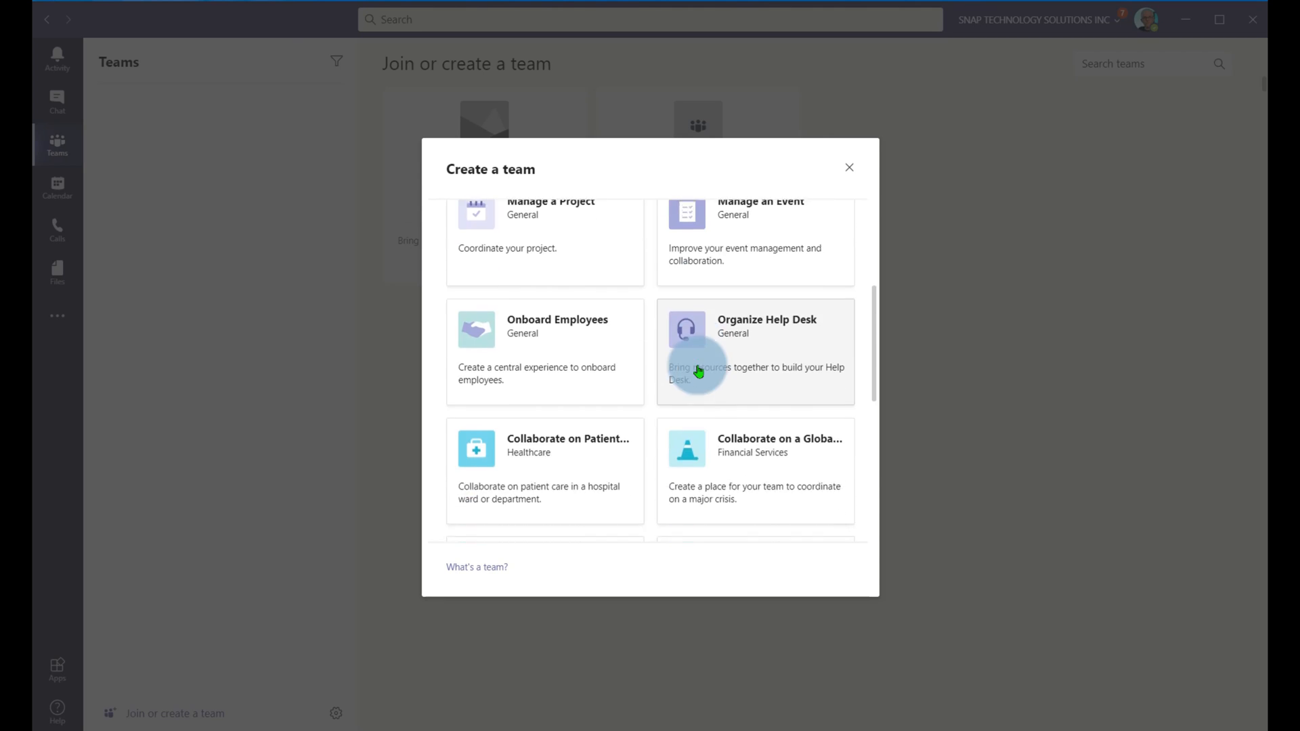
{"action": "scroll", "coordinate": [698, 370], "scroll_direction": "down", "scroll_amount": 2}
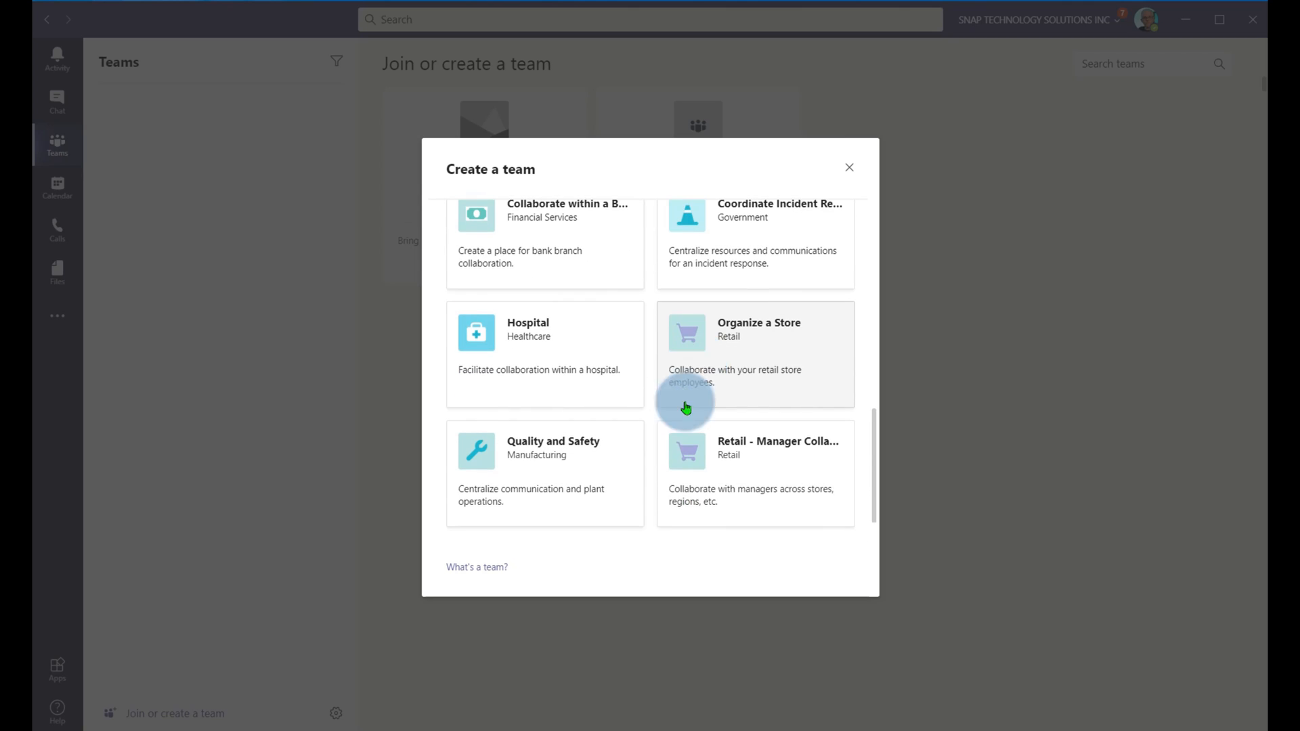
{"action": "scroll", "coordinate": [640, 342], "scroll_direction": "up", "scroll_amount": 9}
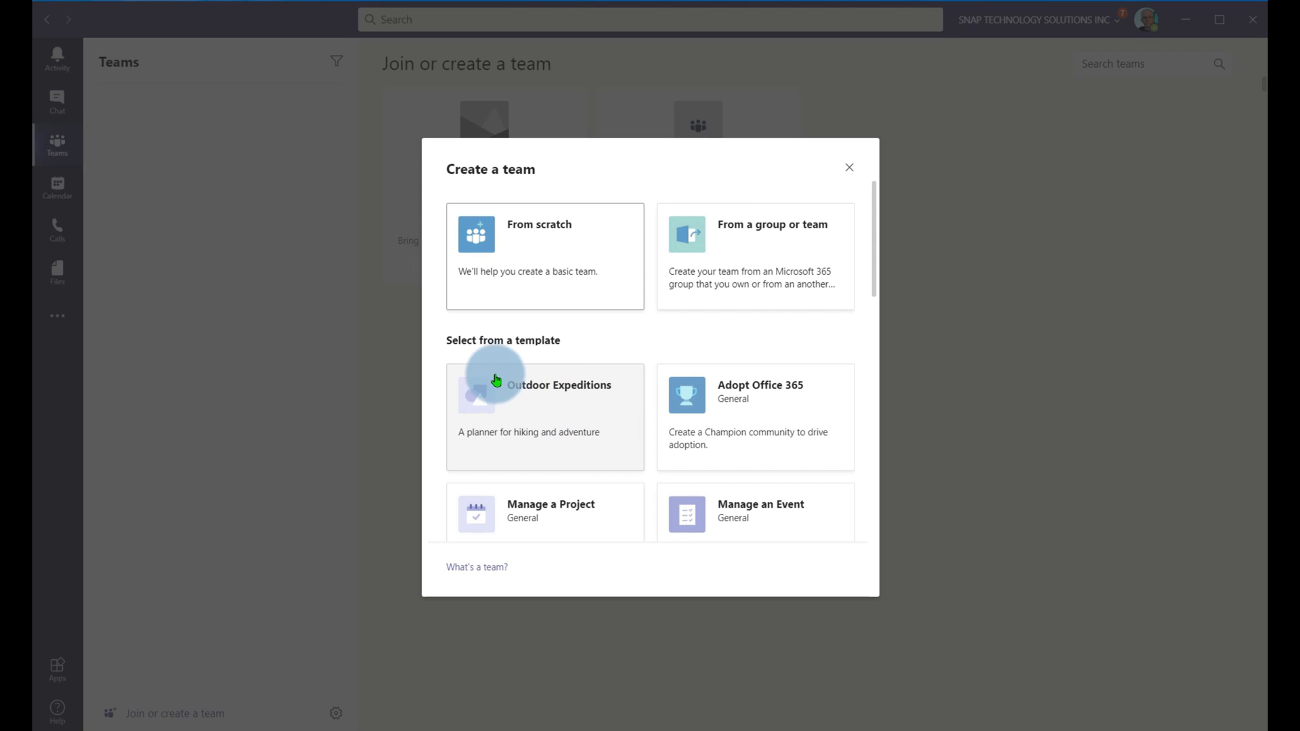
{"action": "left_click", "coordinate": [571, 413]}
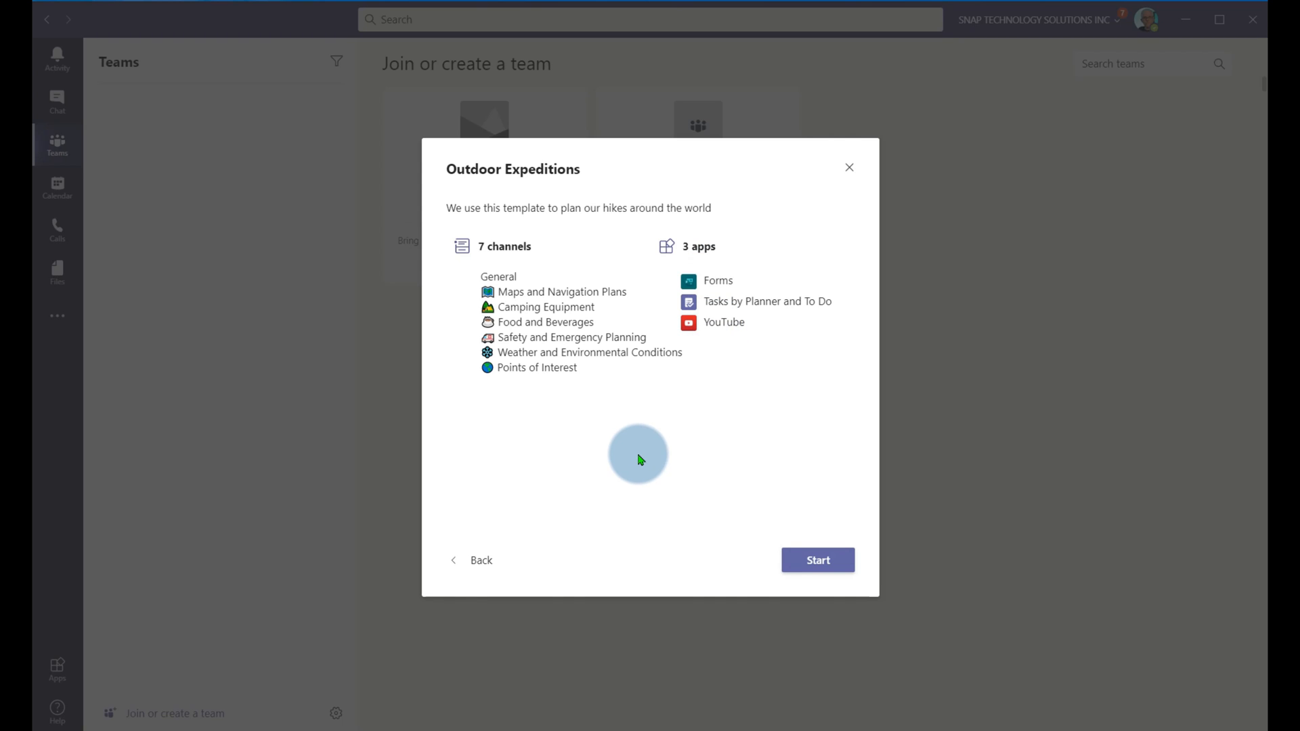
Create a public team from the template, named "Vancouver Island Hike - West Coast Trail 2021", with the description "This is our hike plan"
{"action": "left_click", "coordinate": [836, 557]}
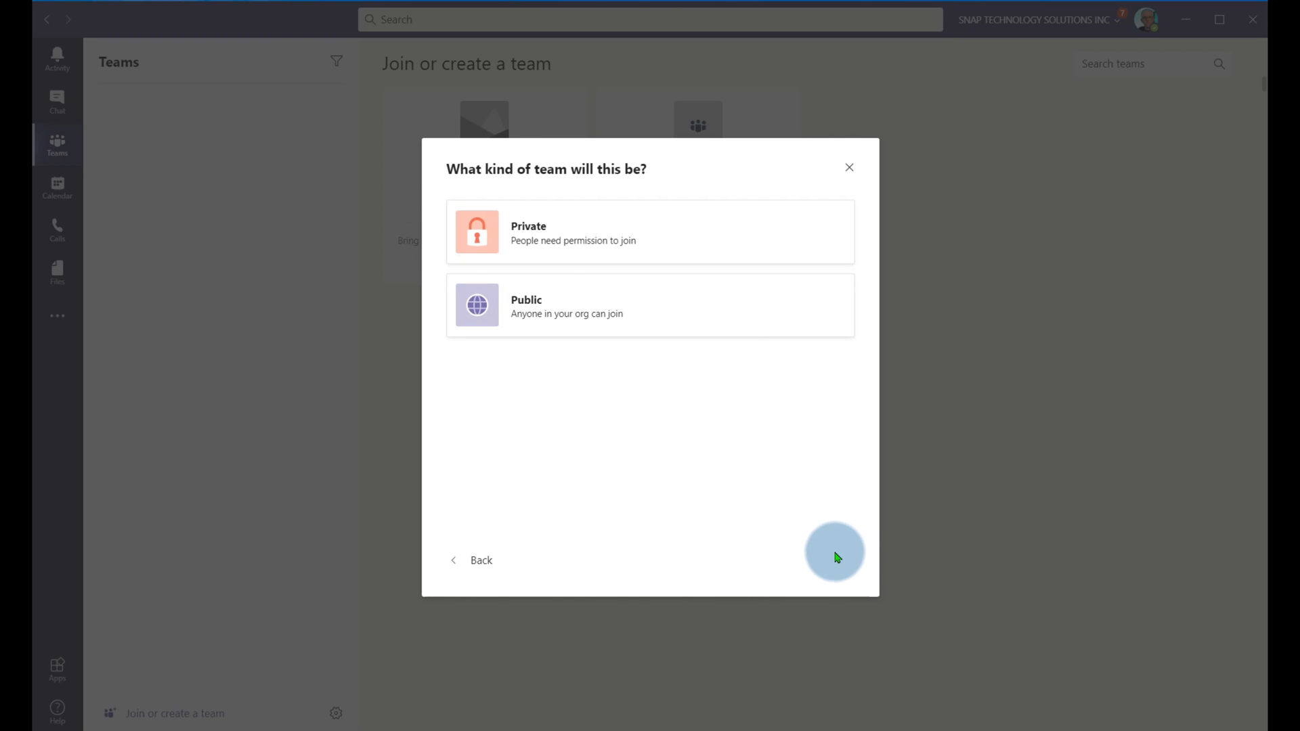
{"action": "left_click", "coordinate": [562, 313]}
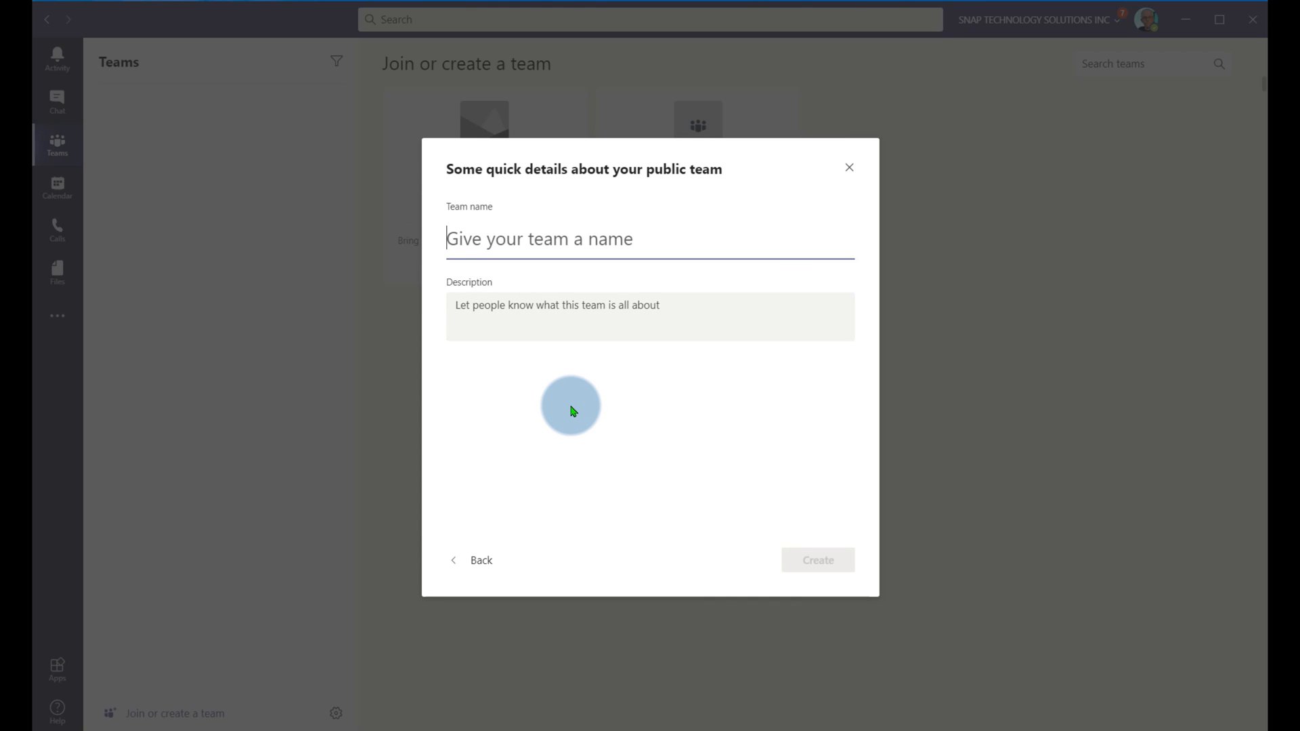
{"action": "type", "text": "Va"}
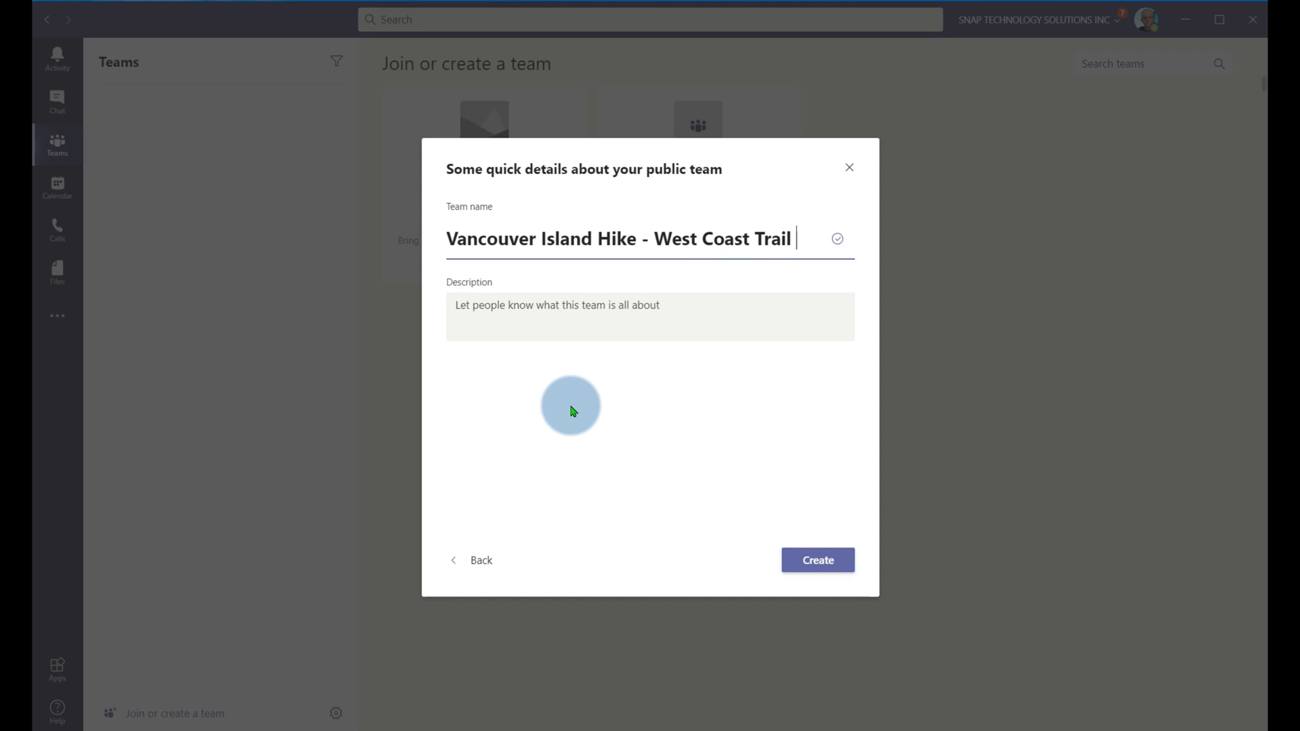
{"action": "type", "text": "1"}
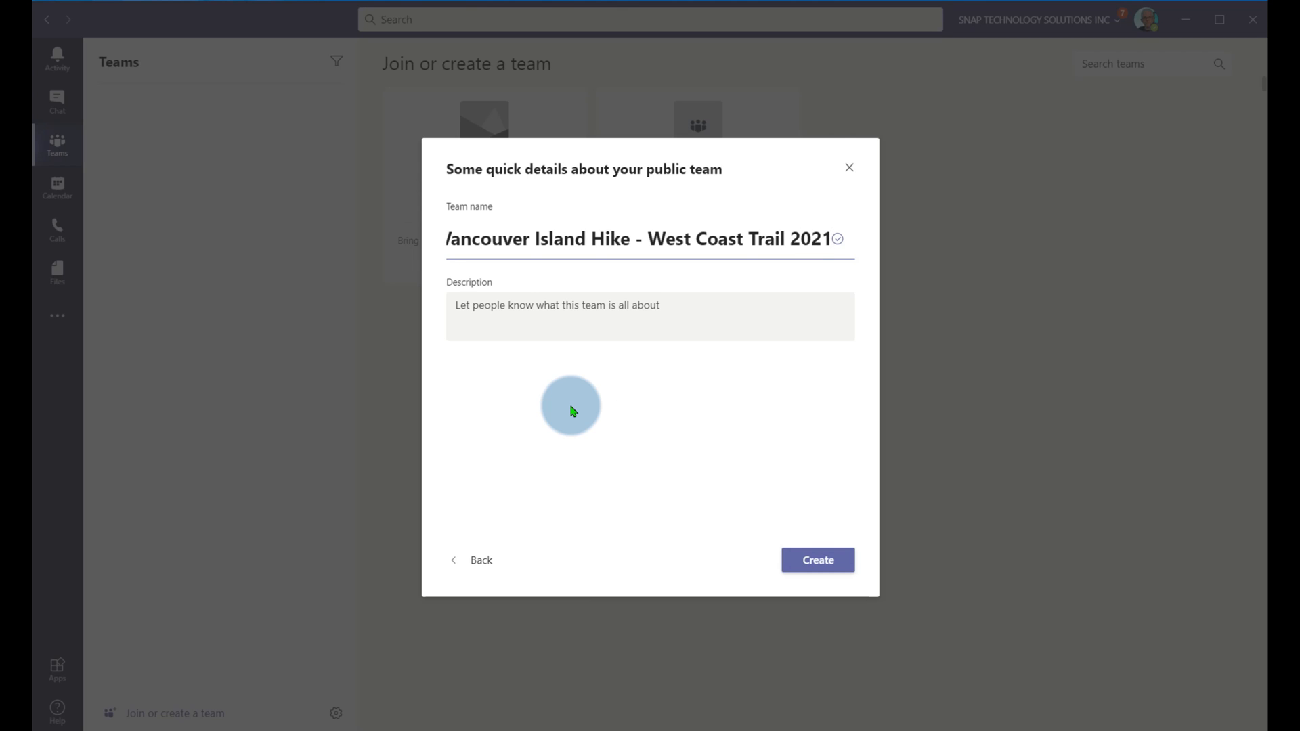
{"action": "left_click", "coordinate": [627, 303]}
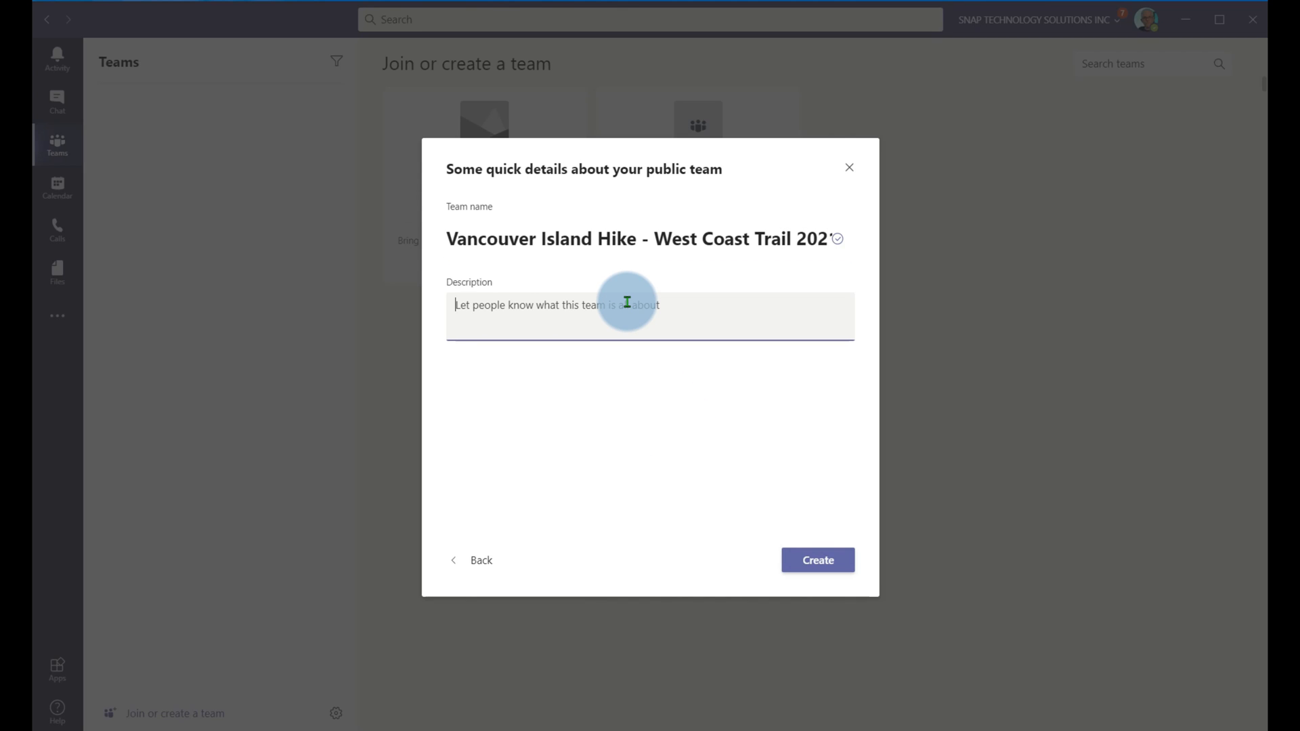
{"action": "type", "text": "This is our hike plan"}
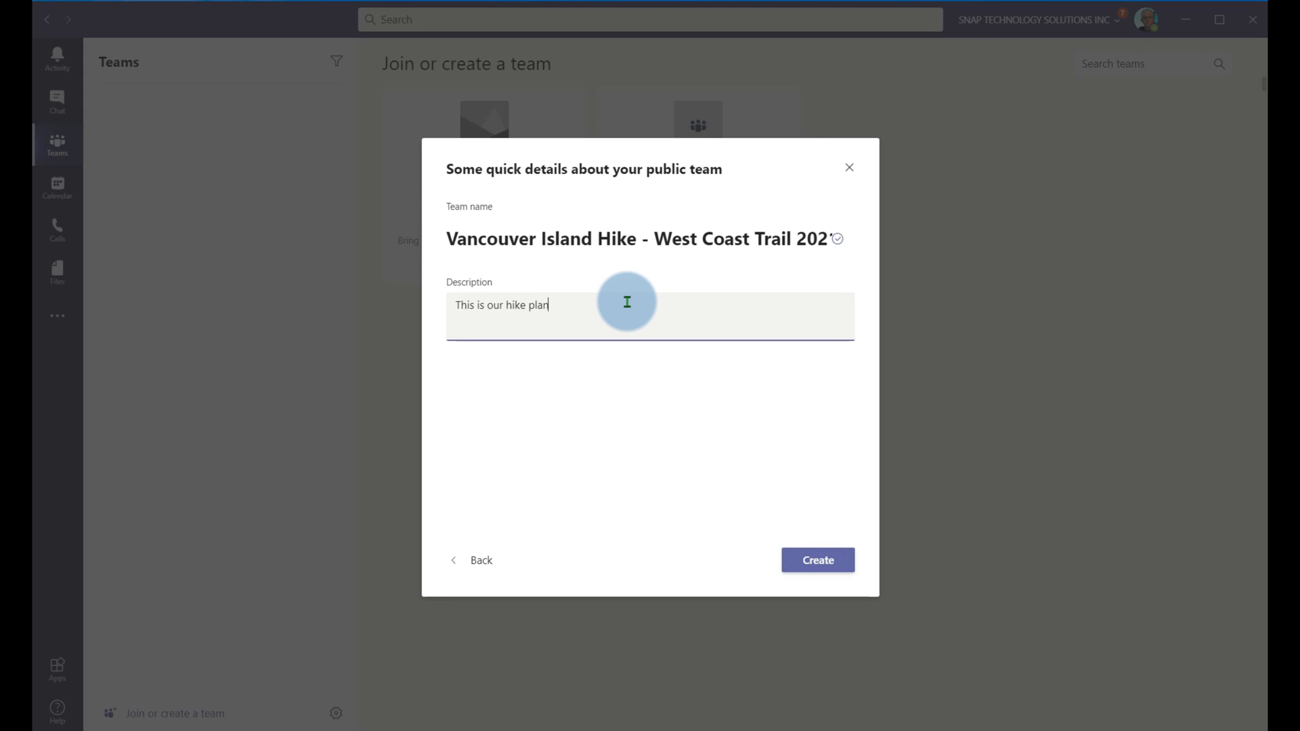
{"action": "left_click", "coordinate": [825, 564]}
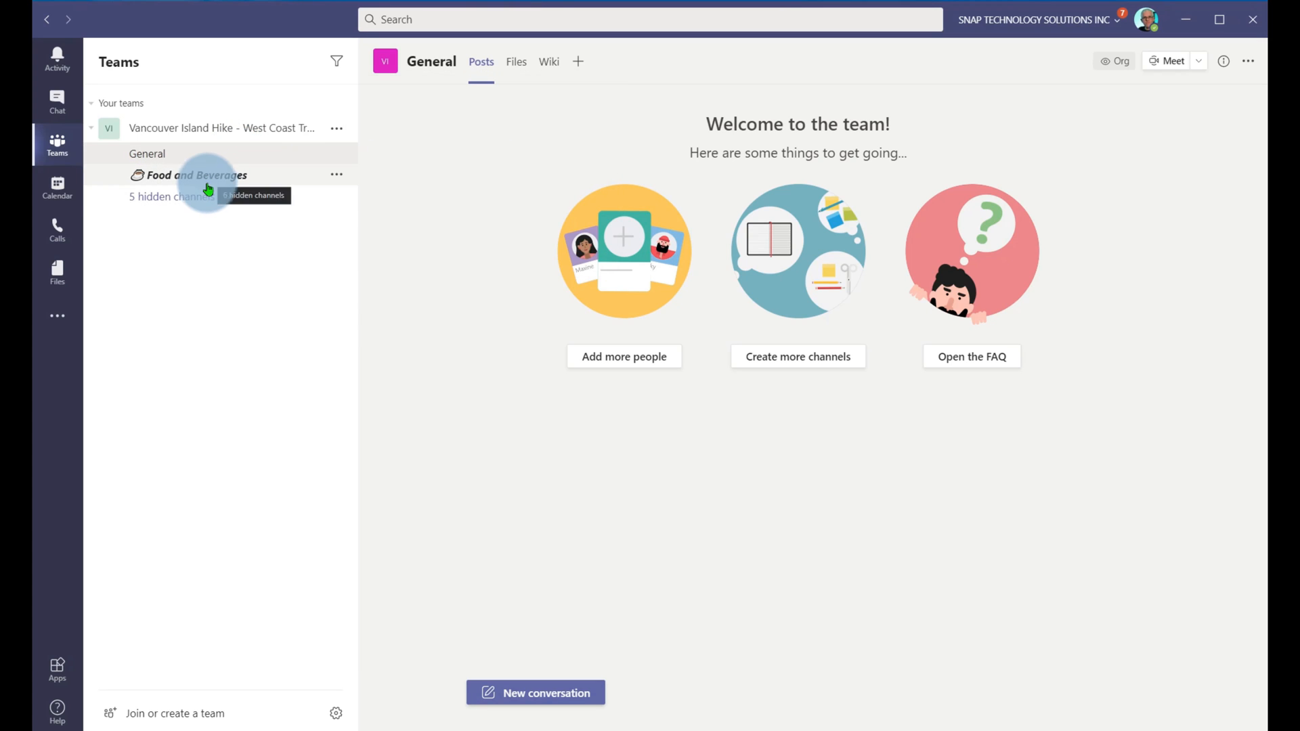
Show the team's hidden channels Weather and Environmental Conditions, Points of Interest, and Camping Equipment in the channel list
{"action": "left_click", "coordinate": [205, 198]}
{"action": "left_click", "coordinate": [588, 174]}
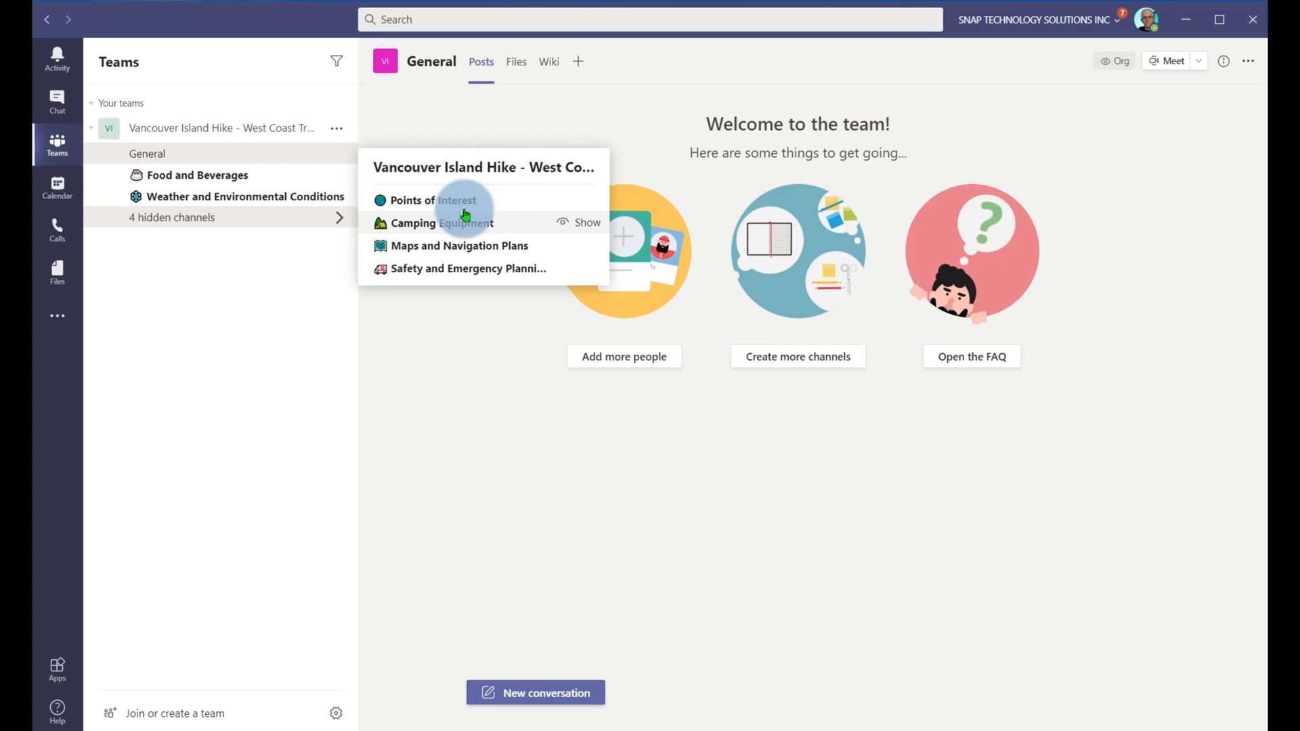
{"action": "left_click", "coordinate": [170, 228]}
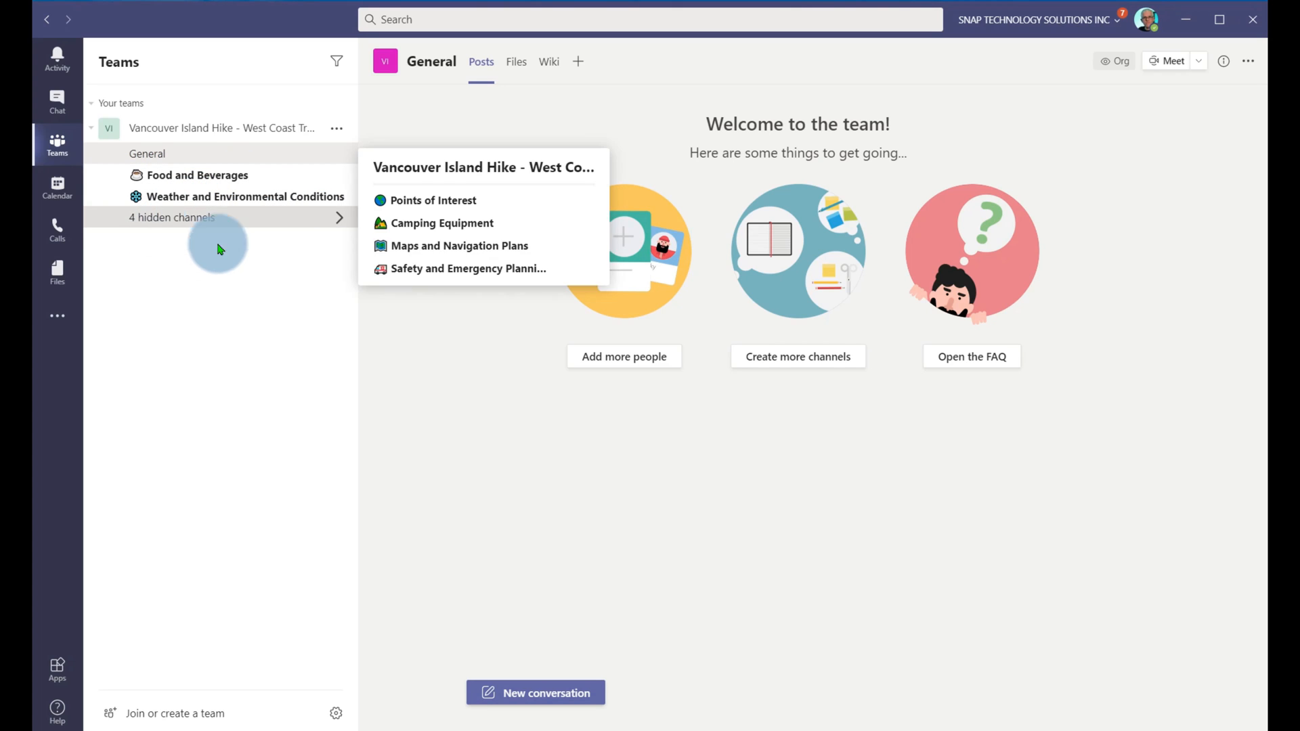
{"action": "left_click", "coordinate": [589, 202]}
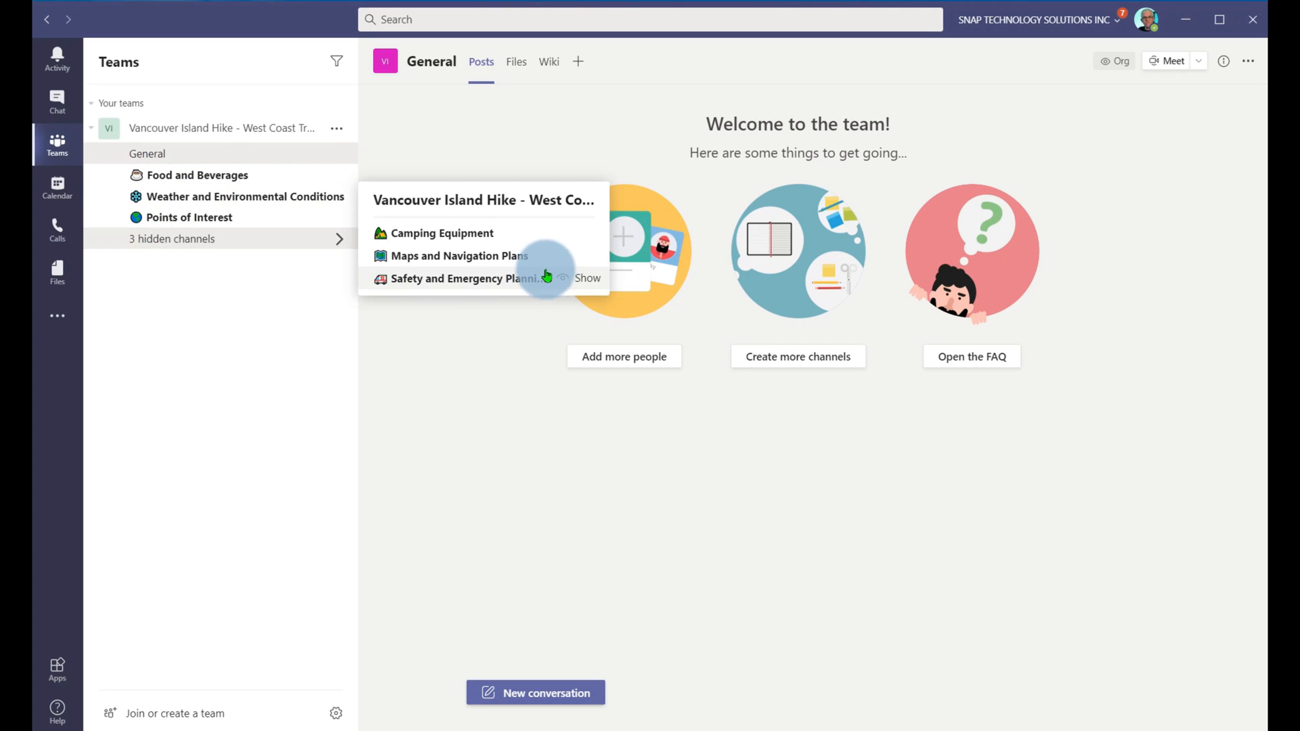
{"action": "left_click", "coordinate": [203, 240]}
{"action": "left_click", "coordinate": [584, 232]}
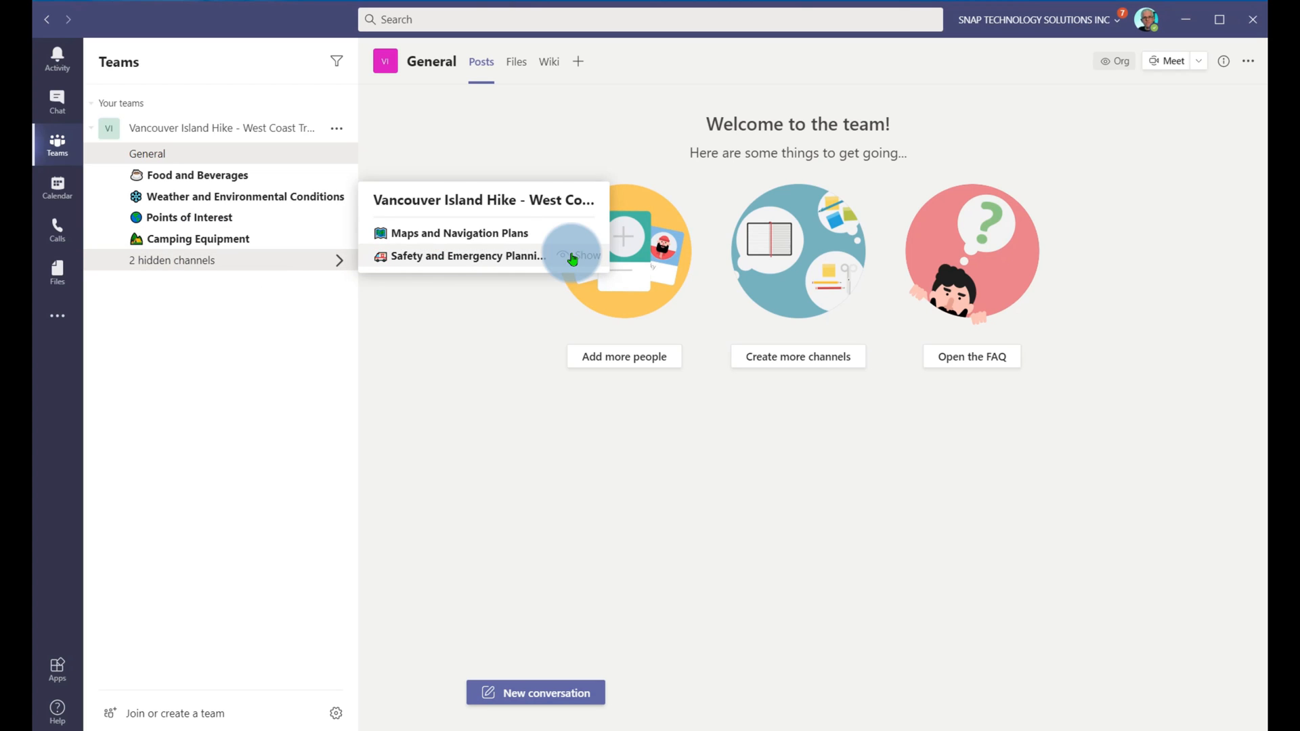
Open the hidden Safety and Emergency Planning channel and show the hidden Maps and Navigation Plans channel in the list
{"action": "left_click", "coordinate": [195, 262]}
{"action": "left_click", "coordinate": [508, 259]}
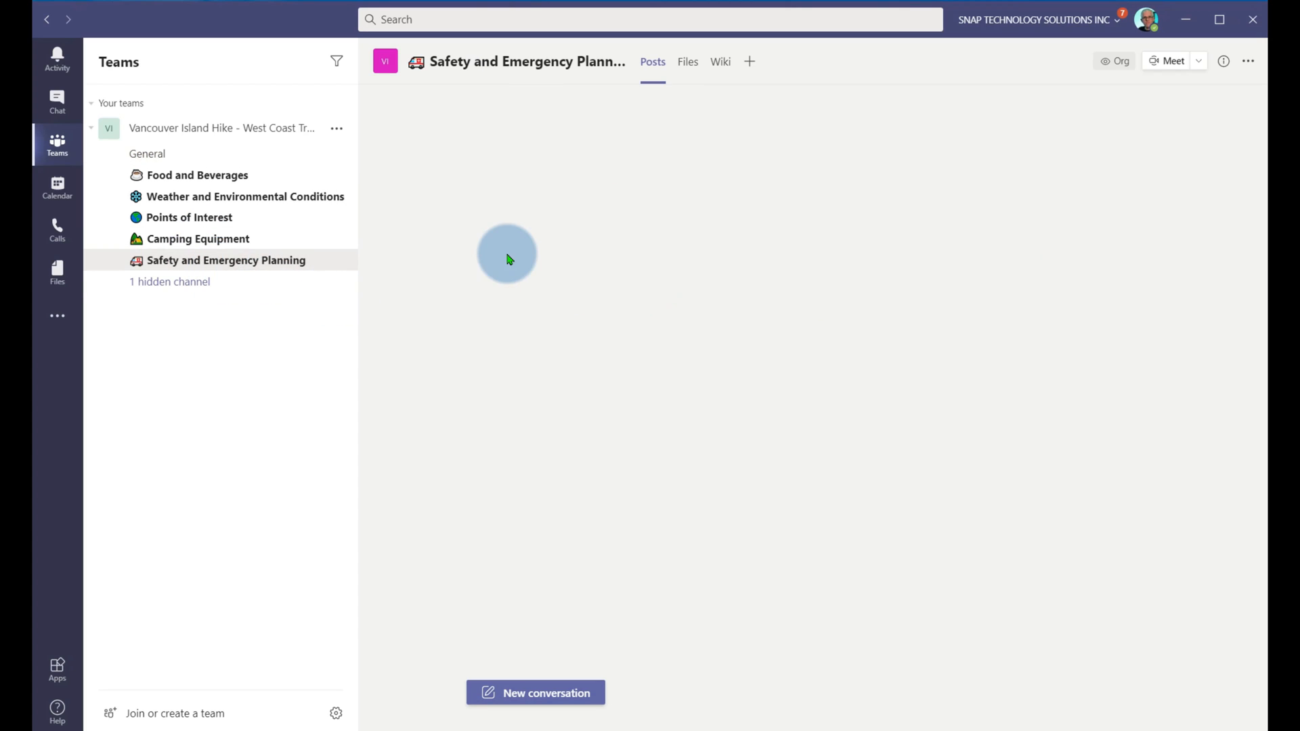
{"action": "left_click", "coordinate": [244, 280]}
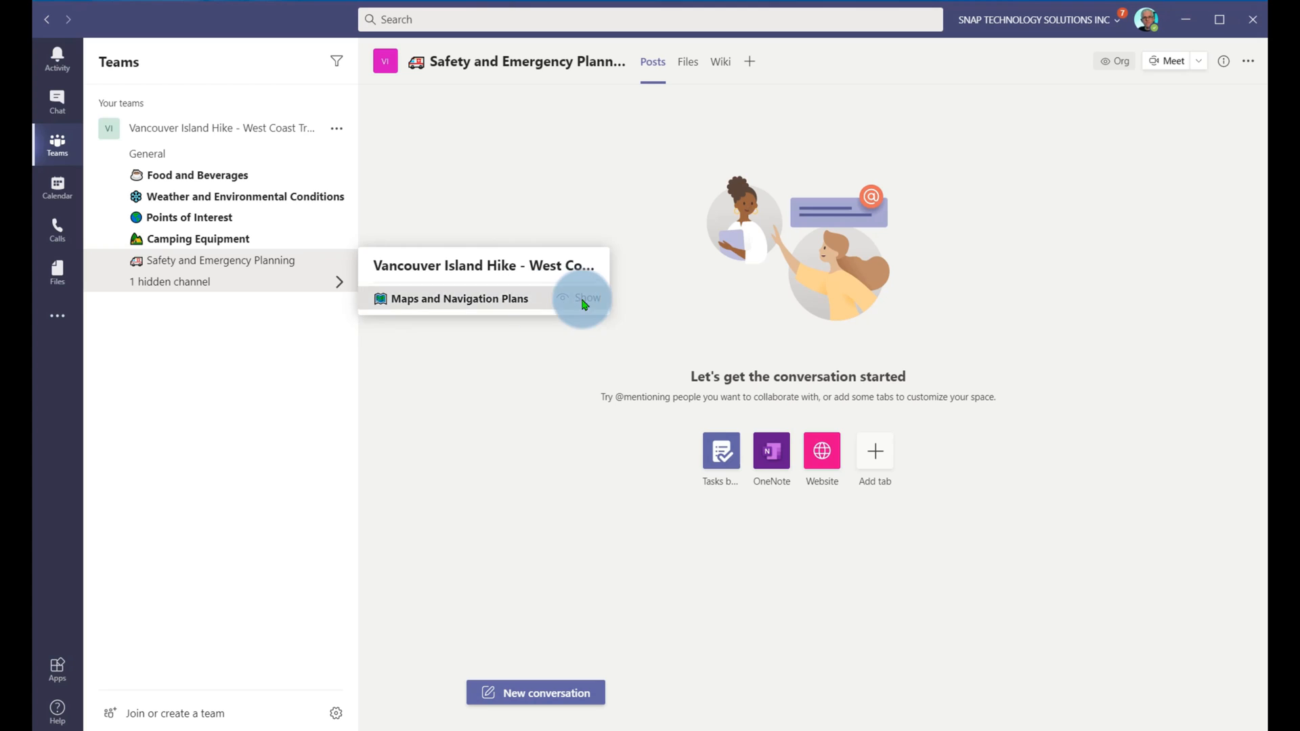
{"action": "left_click", "coordinate": [203, 281]}
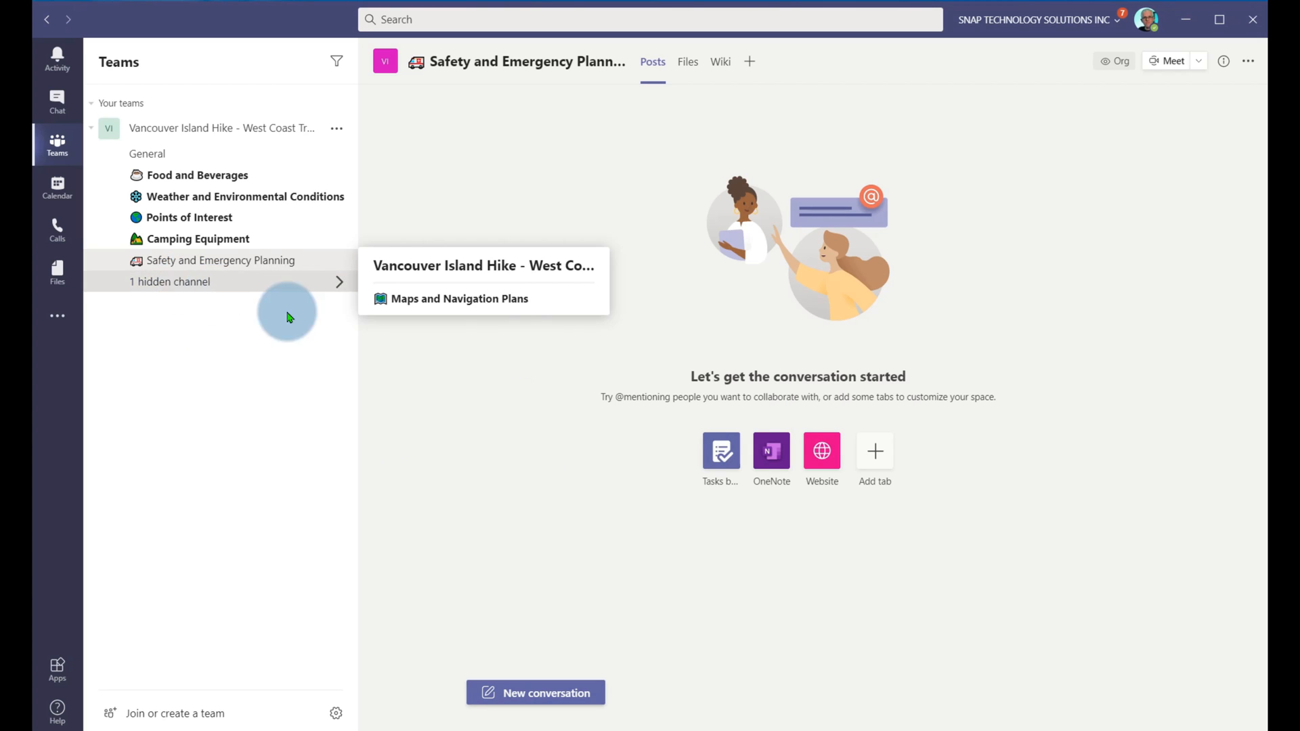
{"action": "left_click", "coordinate": [572, 298]}
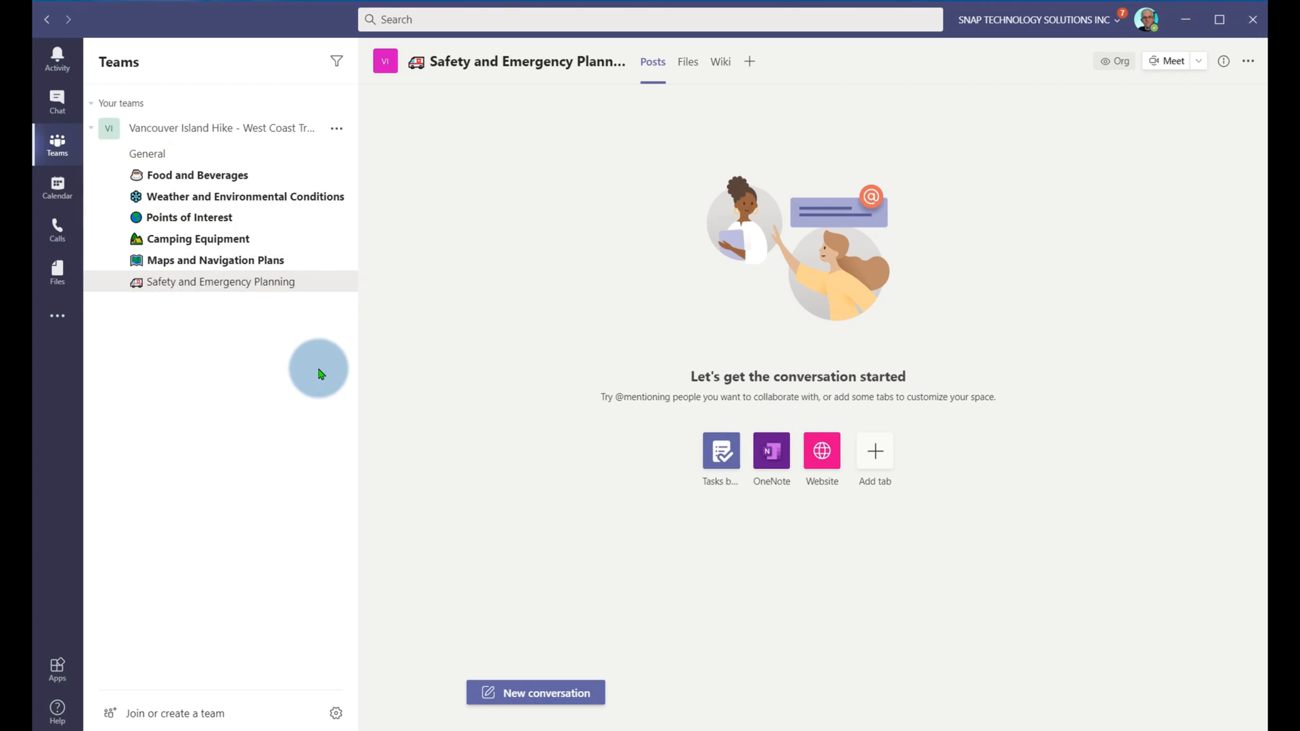
Look over the recent apps and the apps available as tabs for the Safety and Emergency Planning channel
{"action": "left_click", "coordinate": [220, 128]}
{"action": "left_click", "coordinate": [92, 136]}
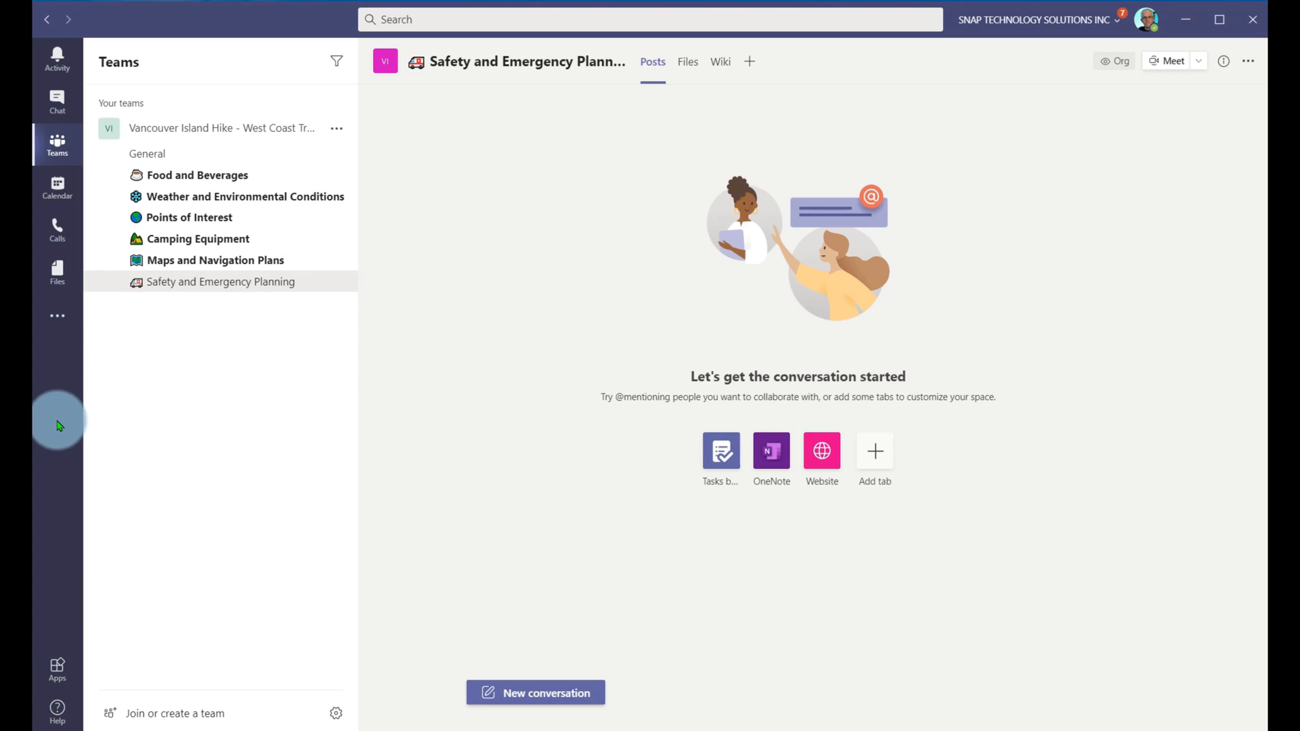
{"action": "left_click", "coordinate": [66, 321]}
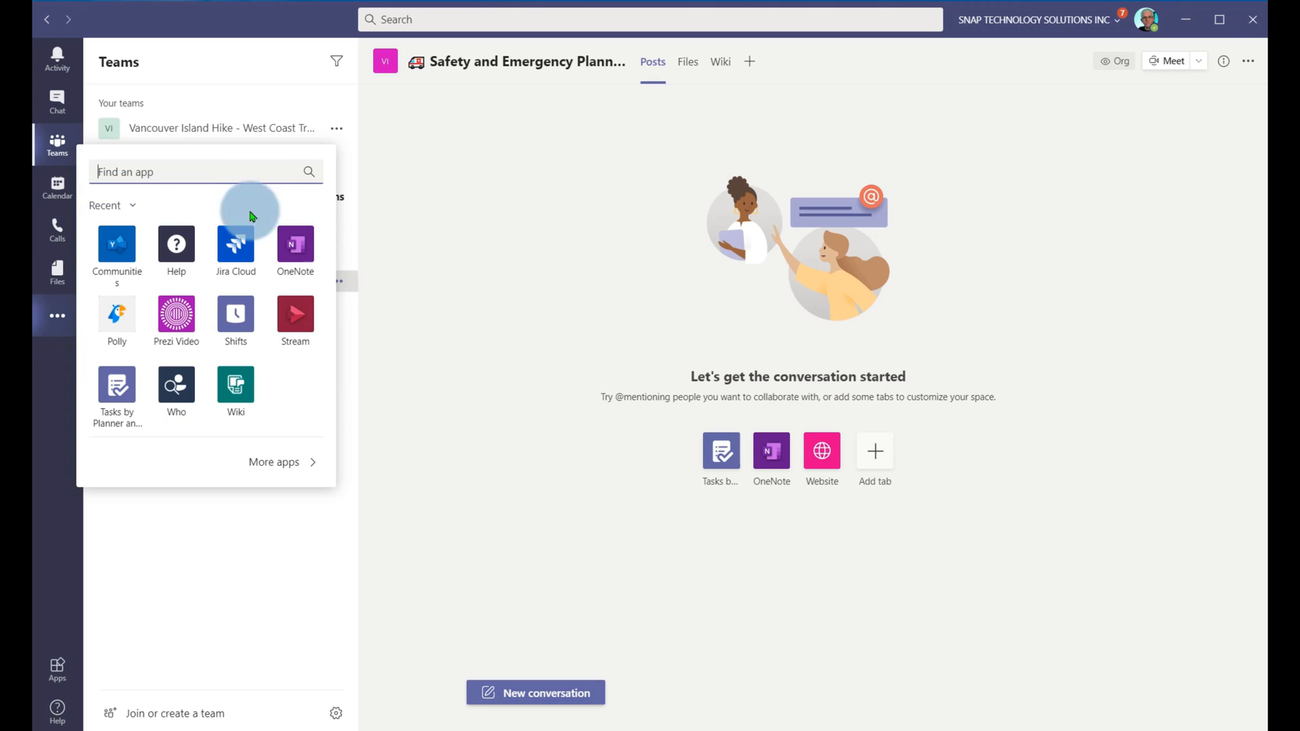
{"action": "left_click", "coordinate": [692, 240]}
{"action": "left_click", "coordinate": [748, 59]}
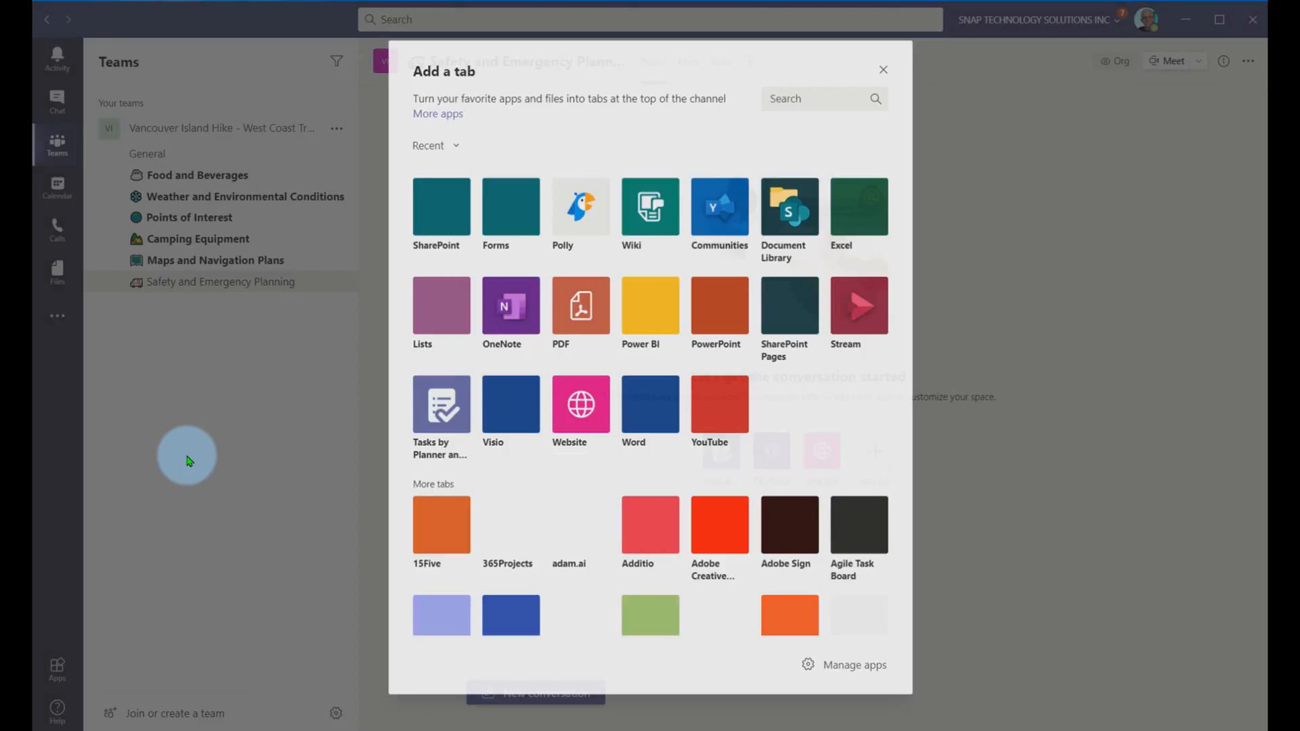
{"action": "left_click", "coordinate": [186, 456]}
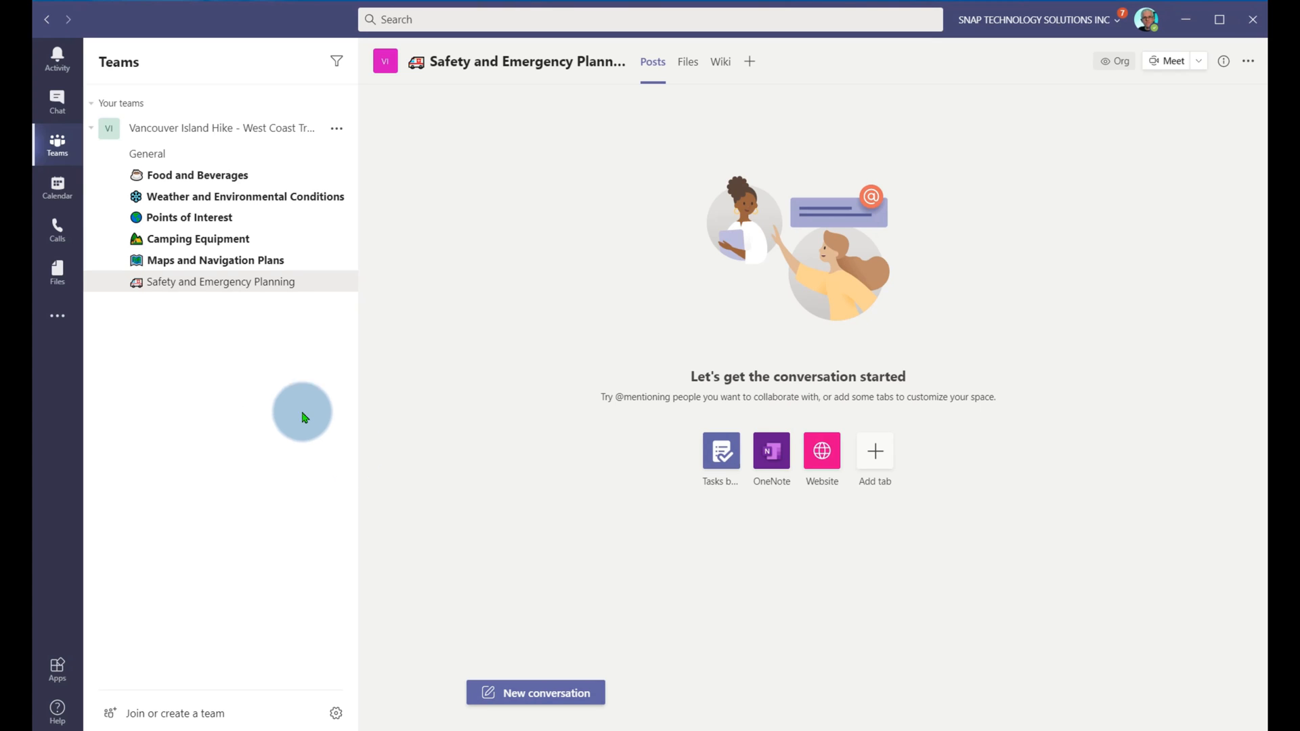
Switch to the Microsoft Teams admin center and look through the list of team templates
{"action": "left_click", "coordinate": [486, 685]}
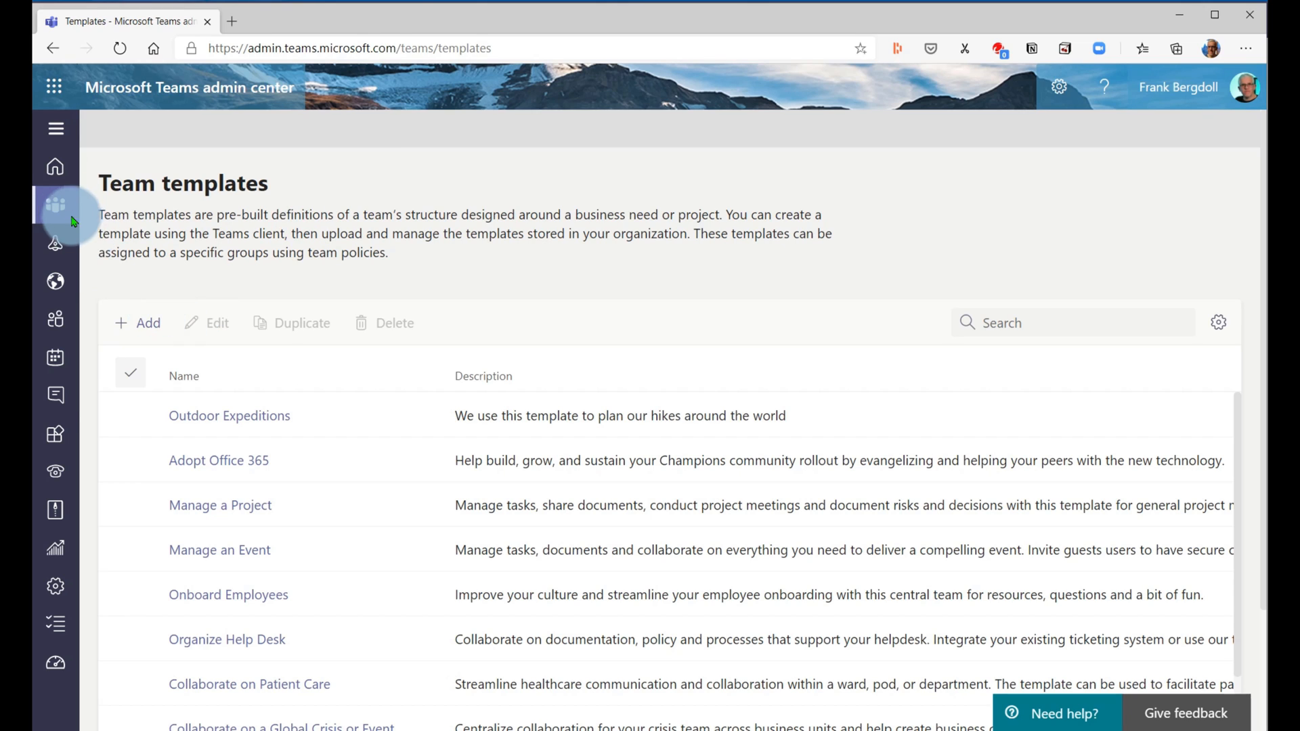
{"action": "mouse_move", "coordinate": [61, 211]}
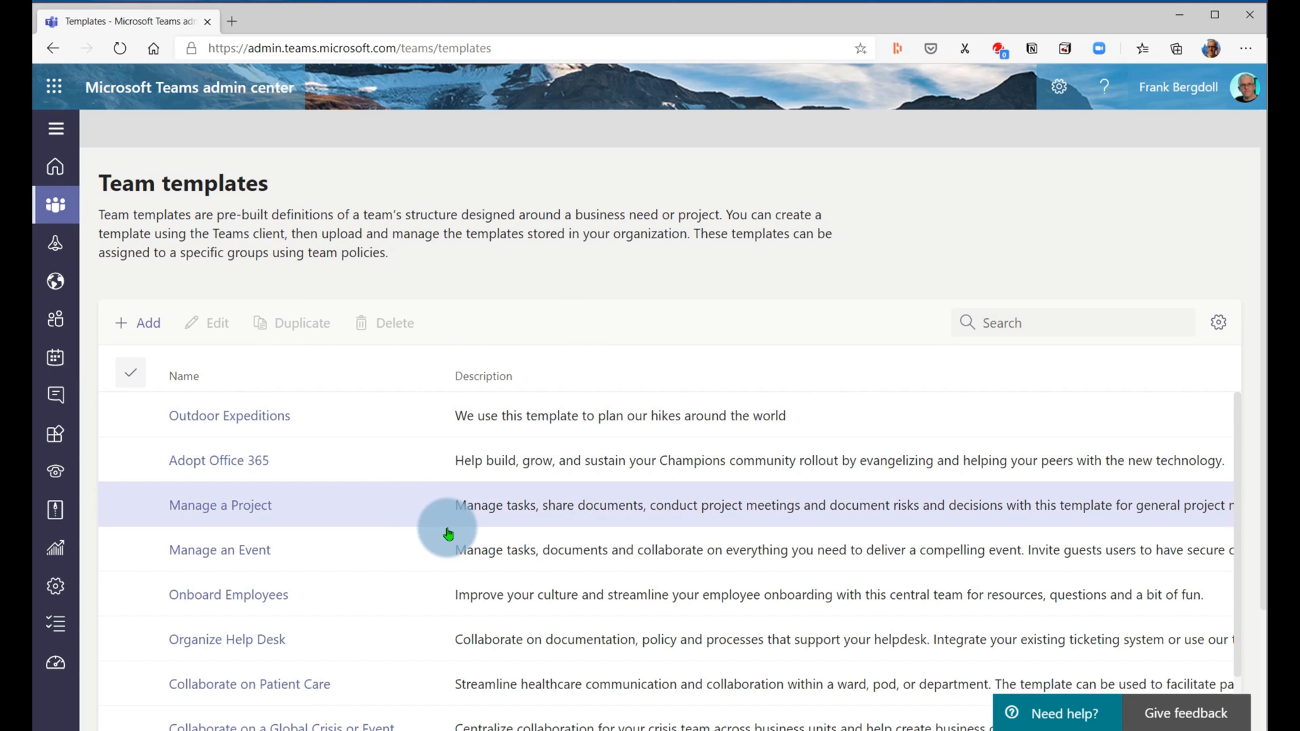
{"action": "scroll", "coordinate": [441, 528], "scroll_direction": "down", "scroll_amount": 3}
{"action": "scroll", "coordinate": [447, 535], "scroll_direction": "up", "scroll_amount": 3}
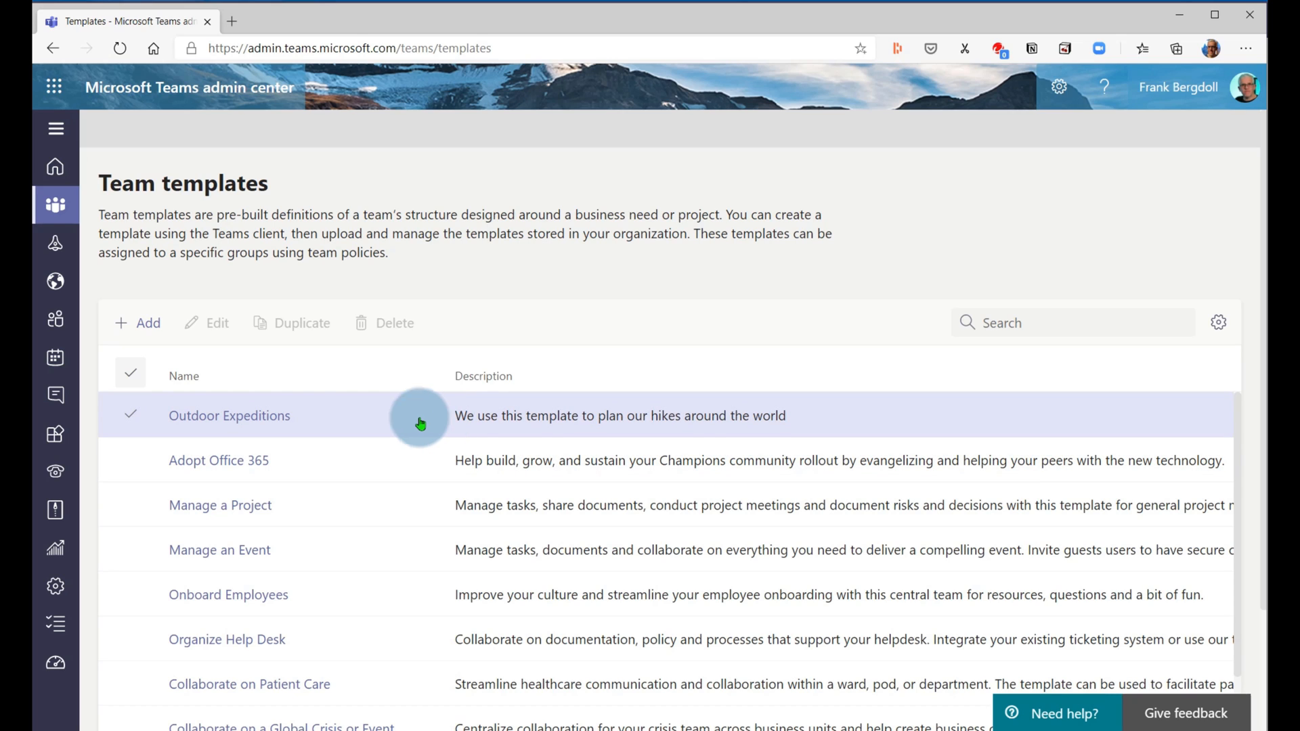
Try to add a template that uses the existing Vancouver Island Hike team as its starting point, cancelling after selecting the team
{"action": "left_click", "coordinate": [141, 328]}
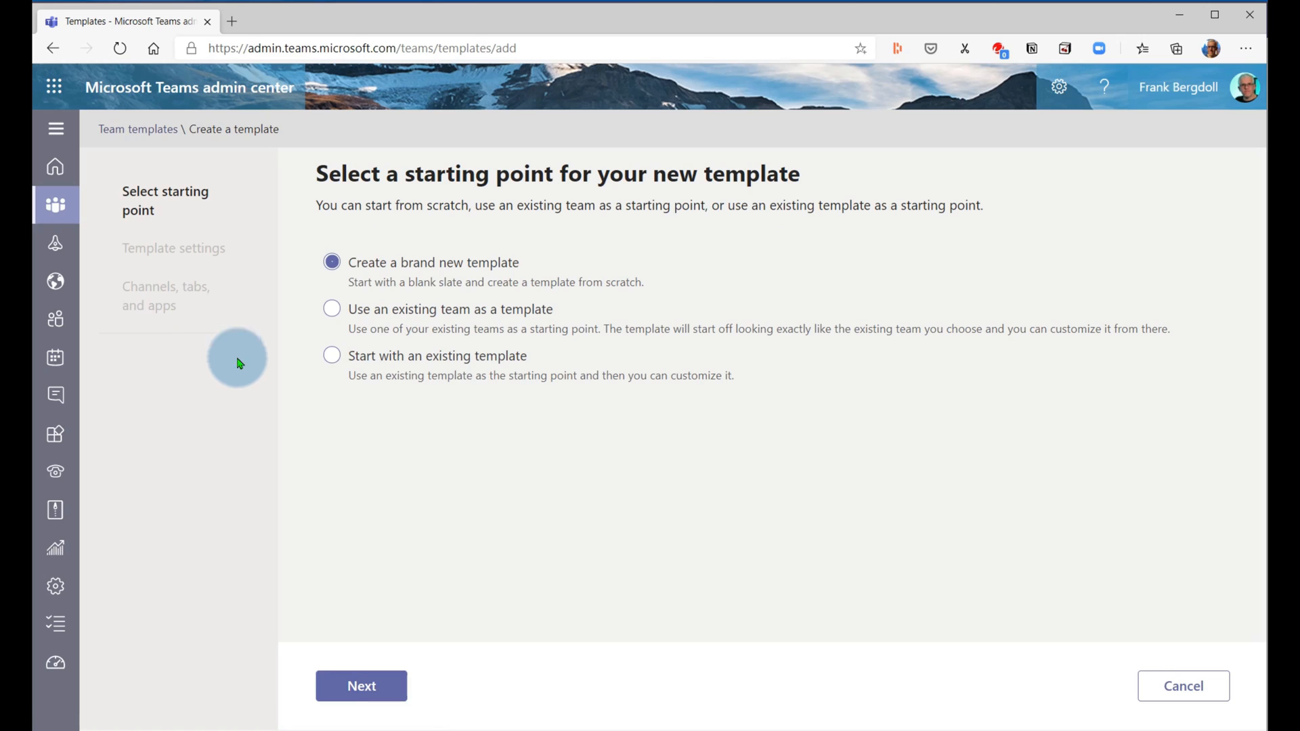
{"action": "left_click", "coordinate": [455, 276]}
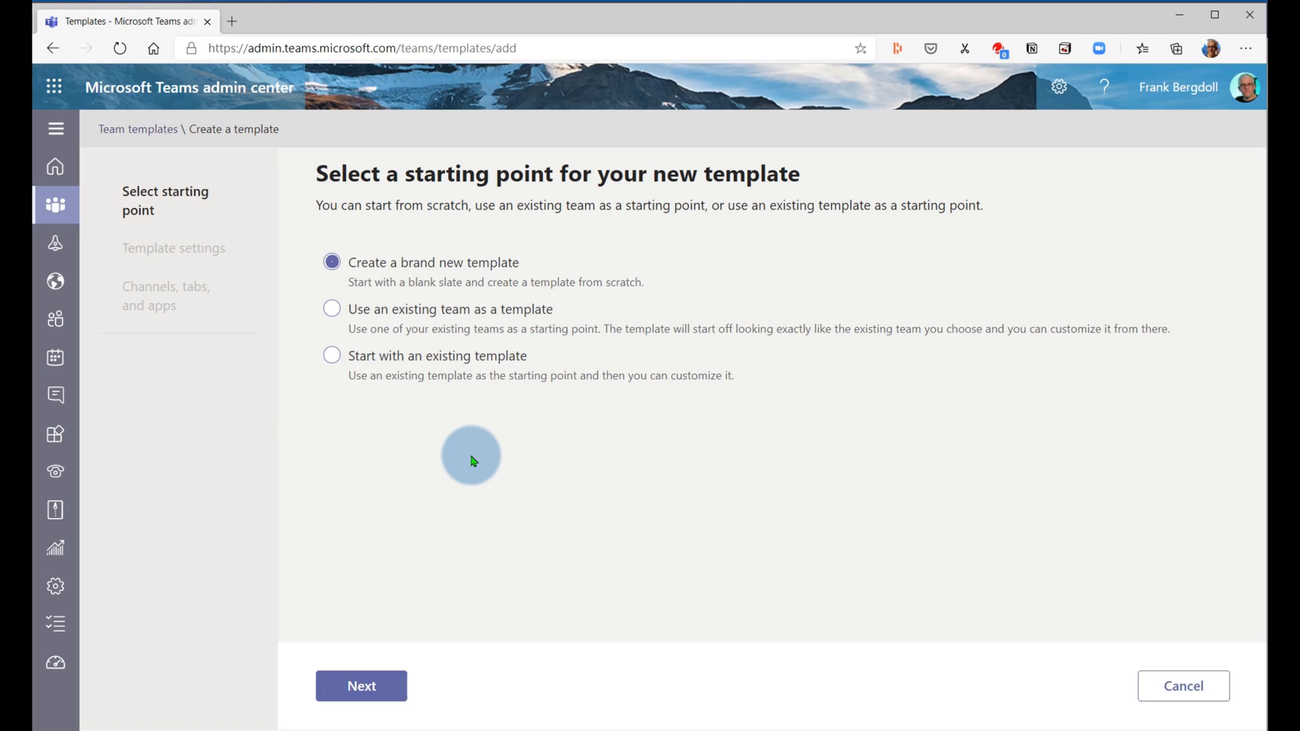
{"action": "left_click", "coordinate": [332, 321]}
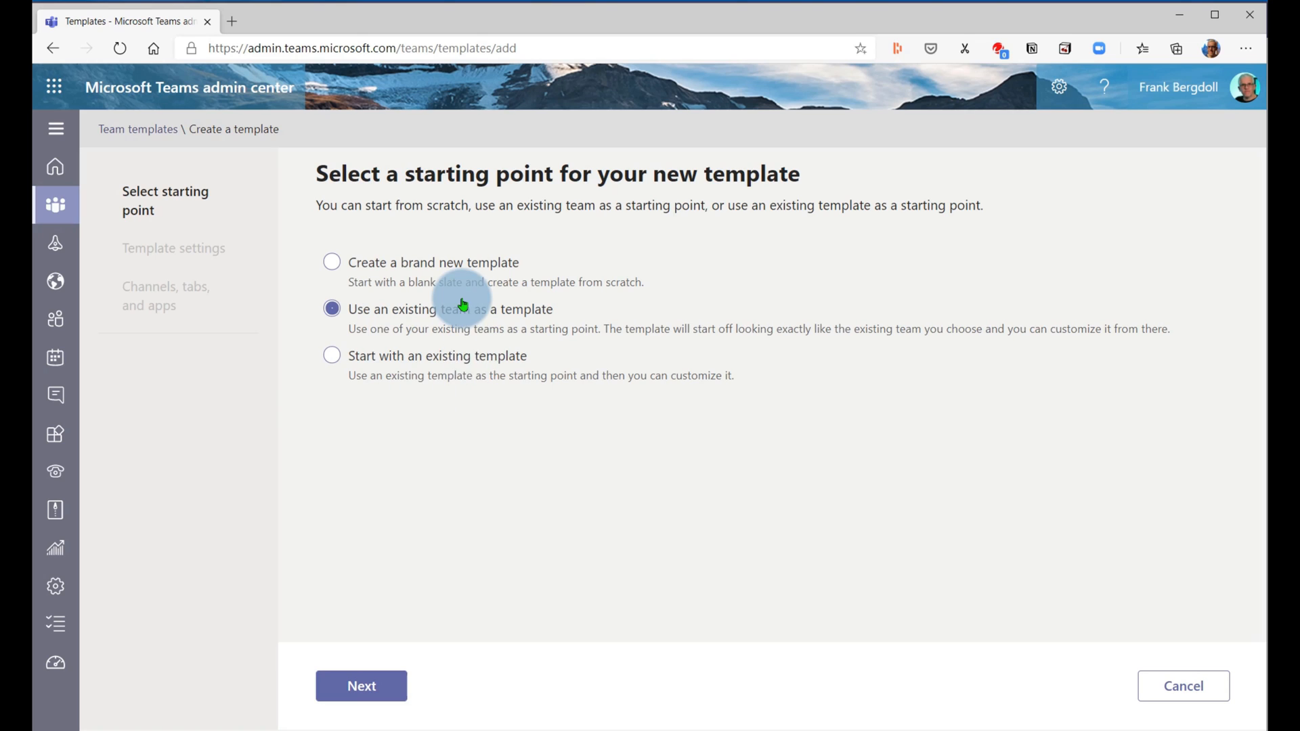
{"action": "left_click", "coordinate": [388, 694]}
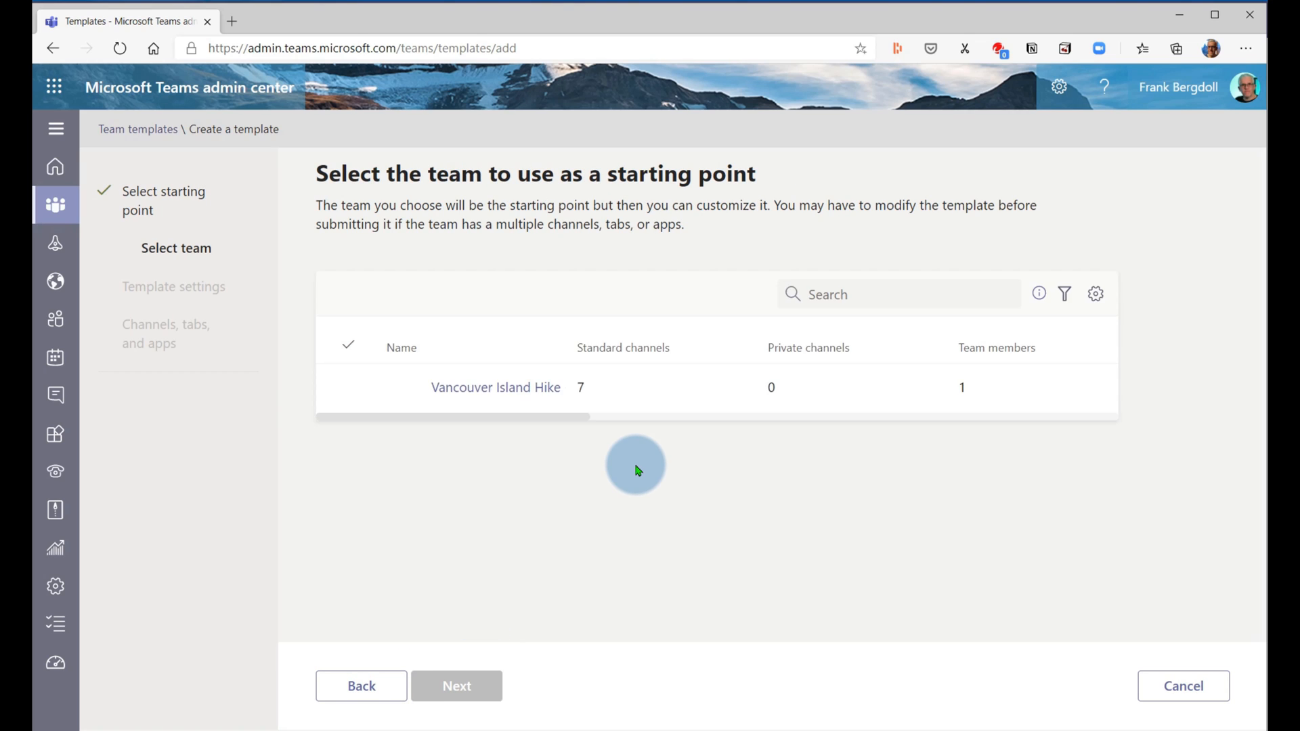
{"action": "left_click", "coordinate": [504, 401]}
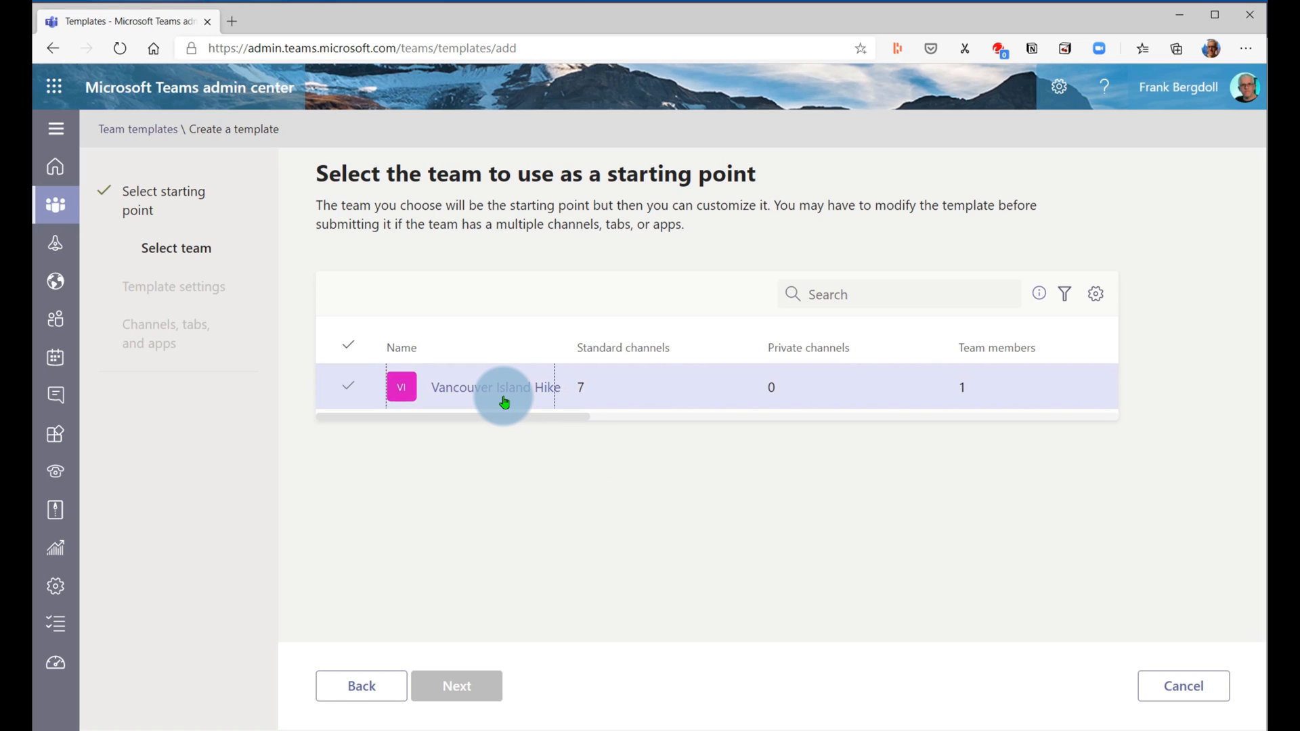
{"action": "left_click", "coordinate": [351, 387]}
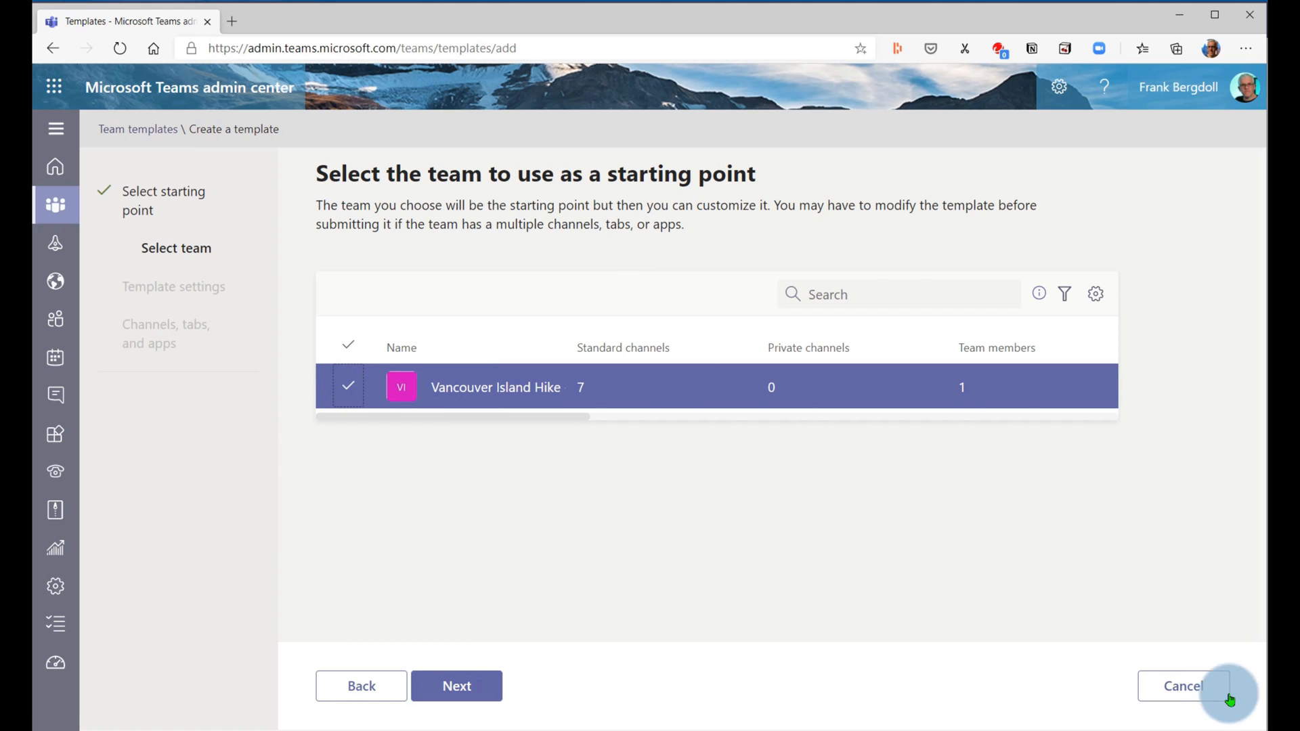
{"action": "left_click", "coordinate": [1191, 686]}
{"action": "left_click", "coordinate": [667, 444]}
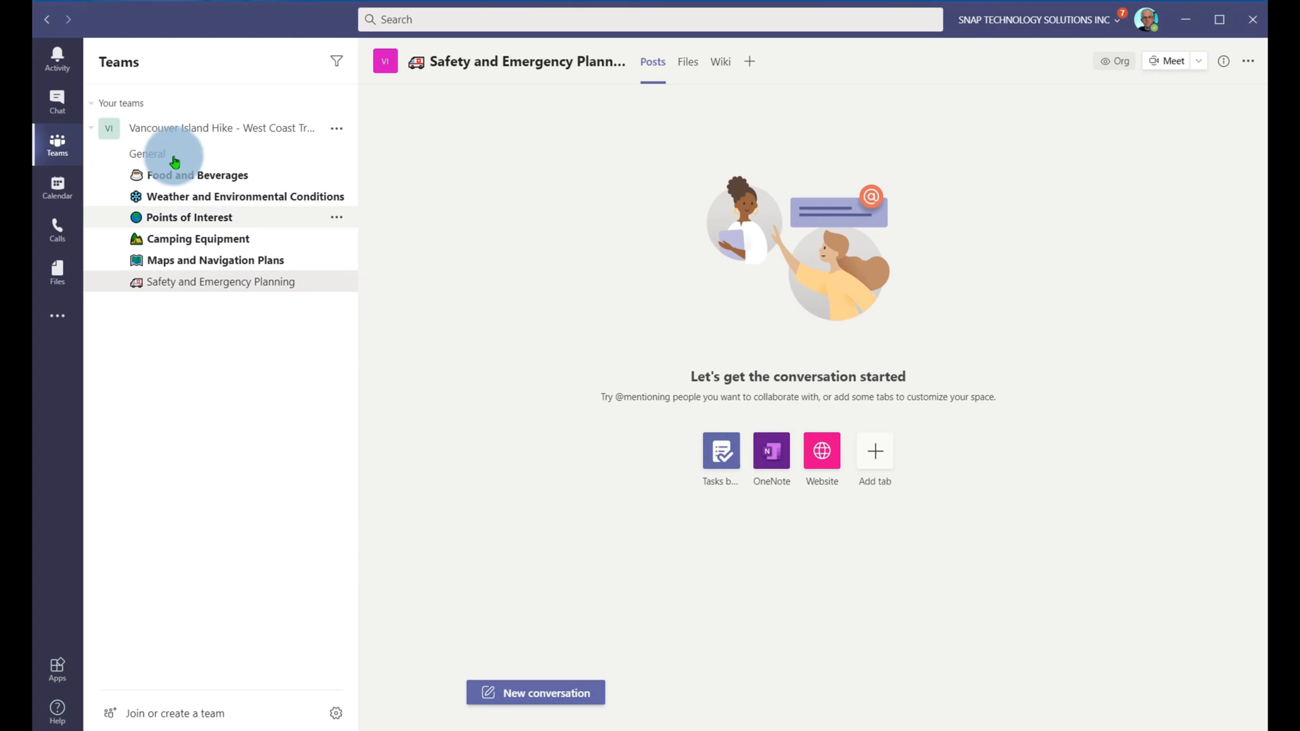
{"action": "left_click", "coordinate": [145, 103]}
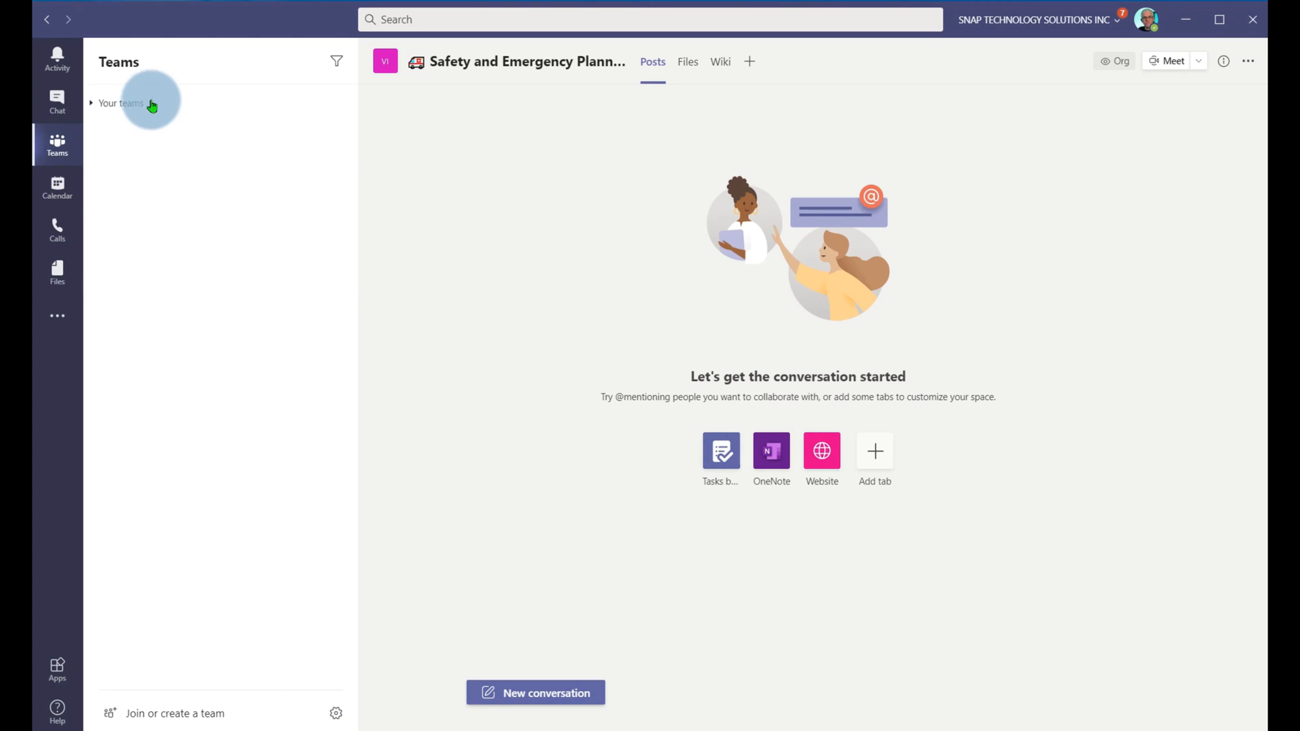
{"action": "left_click", "coordinate": [145, 108]}
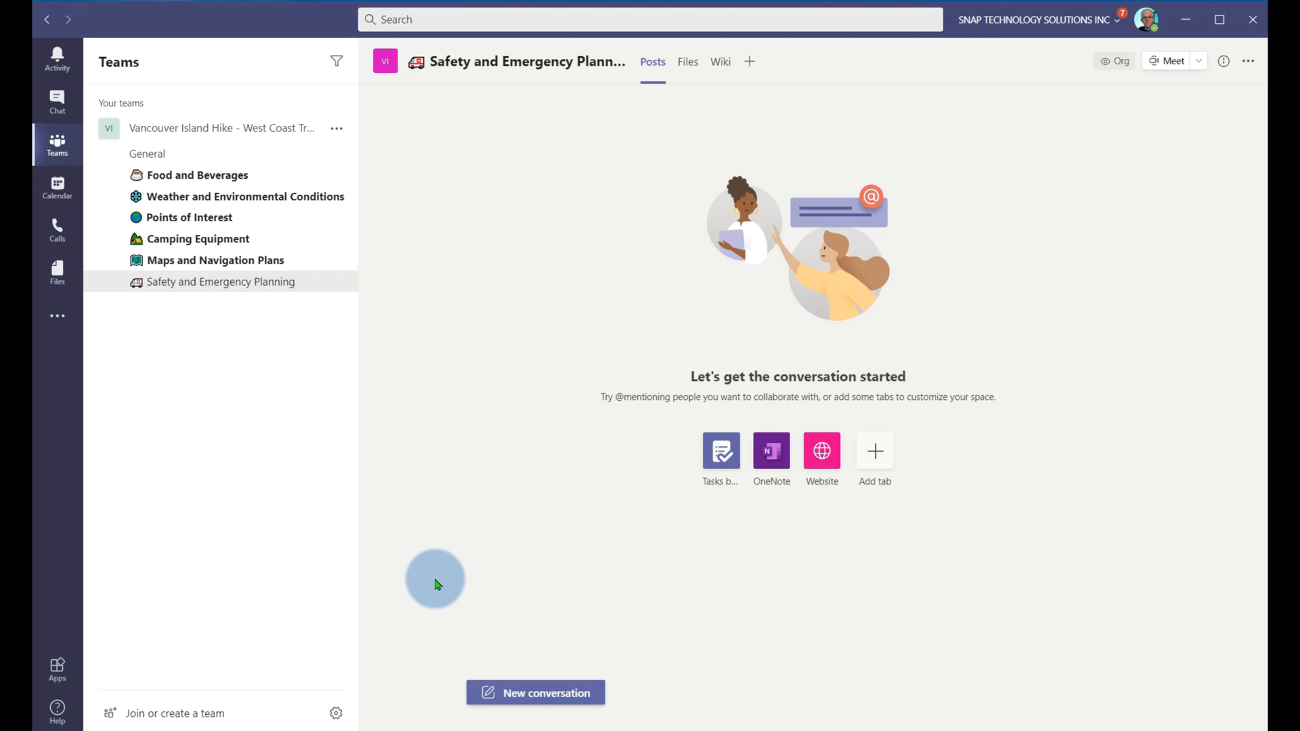
{"action": "left_click", "coordinate": [224, 712]}
{"action": "left_click", "coordinate": [480, 255]}
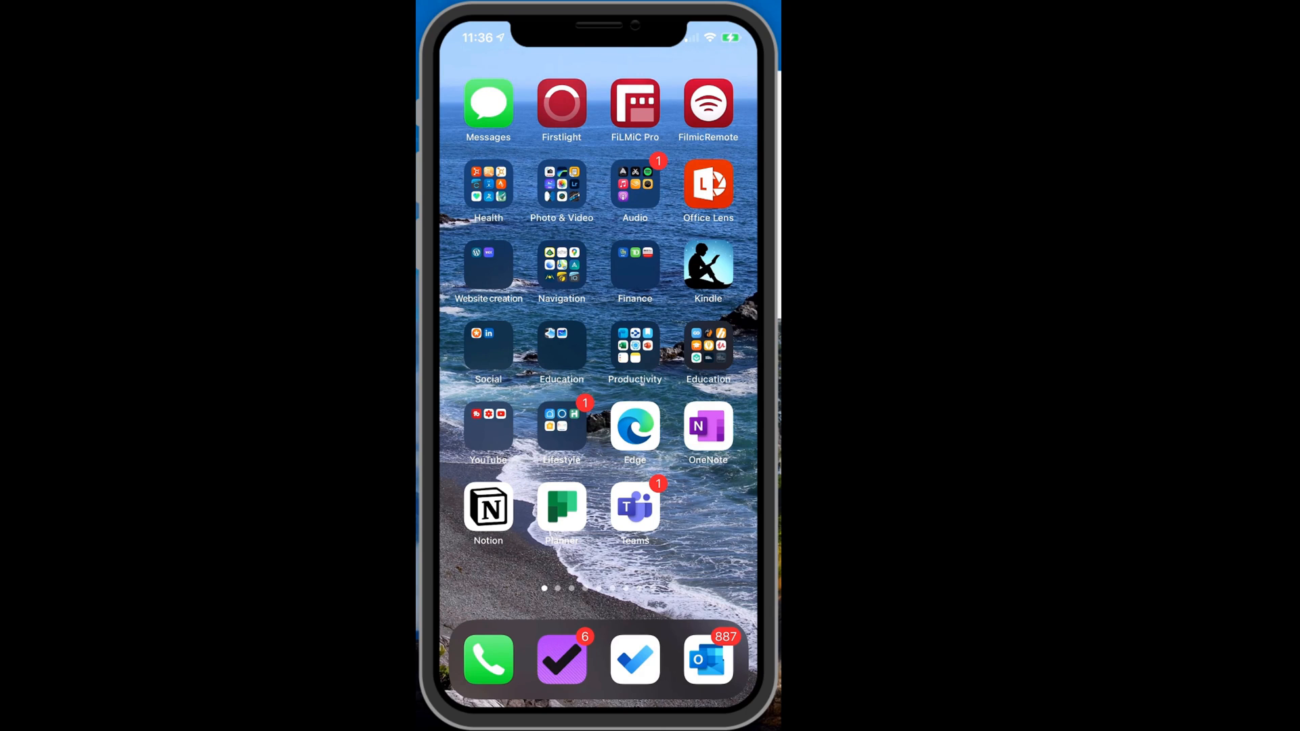
In the Teams mobile app, turn on quiet hours in the notification settings and open their start time for editing
{"action": "left_click", "coordinate": [635, 507]}
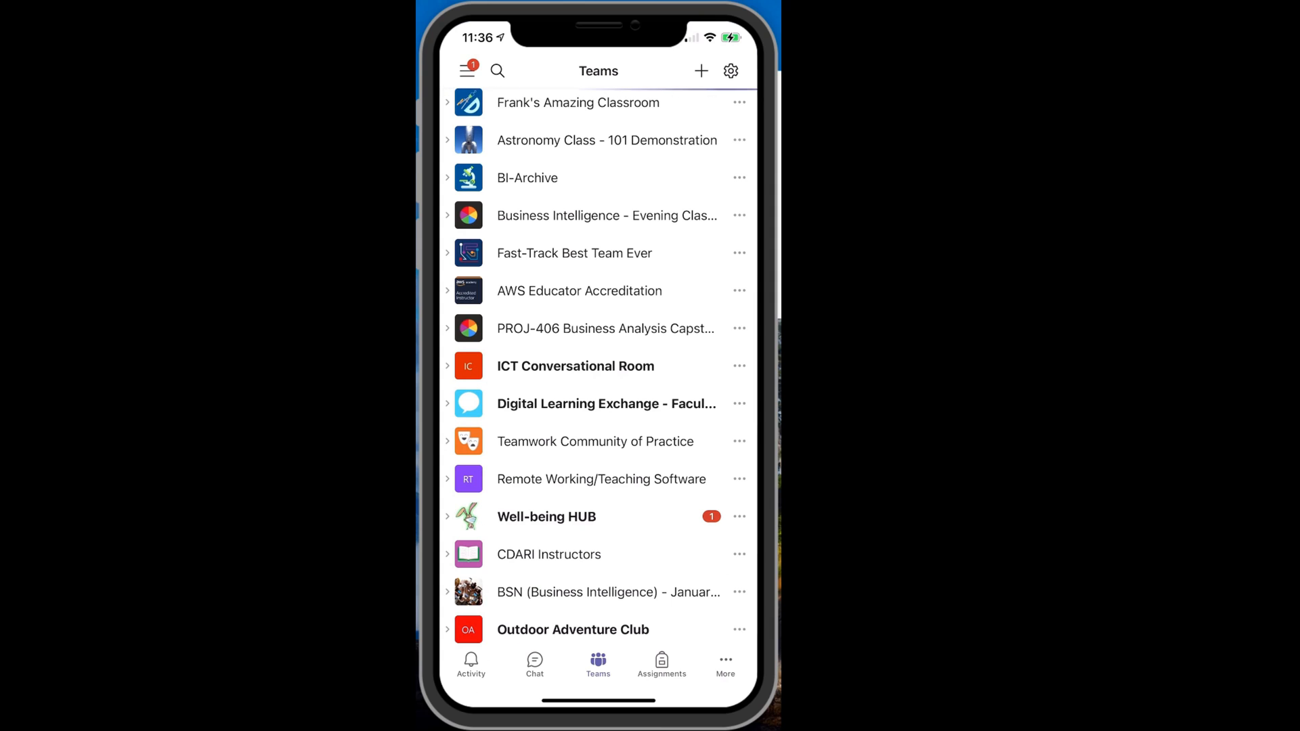
{"action": "left_click", "coordinate": [467, 70]}
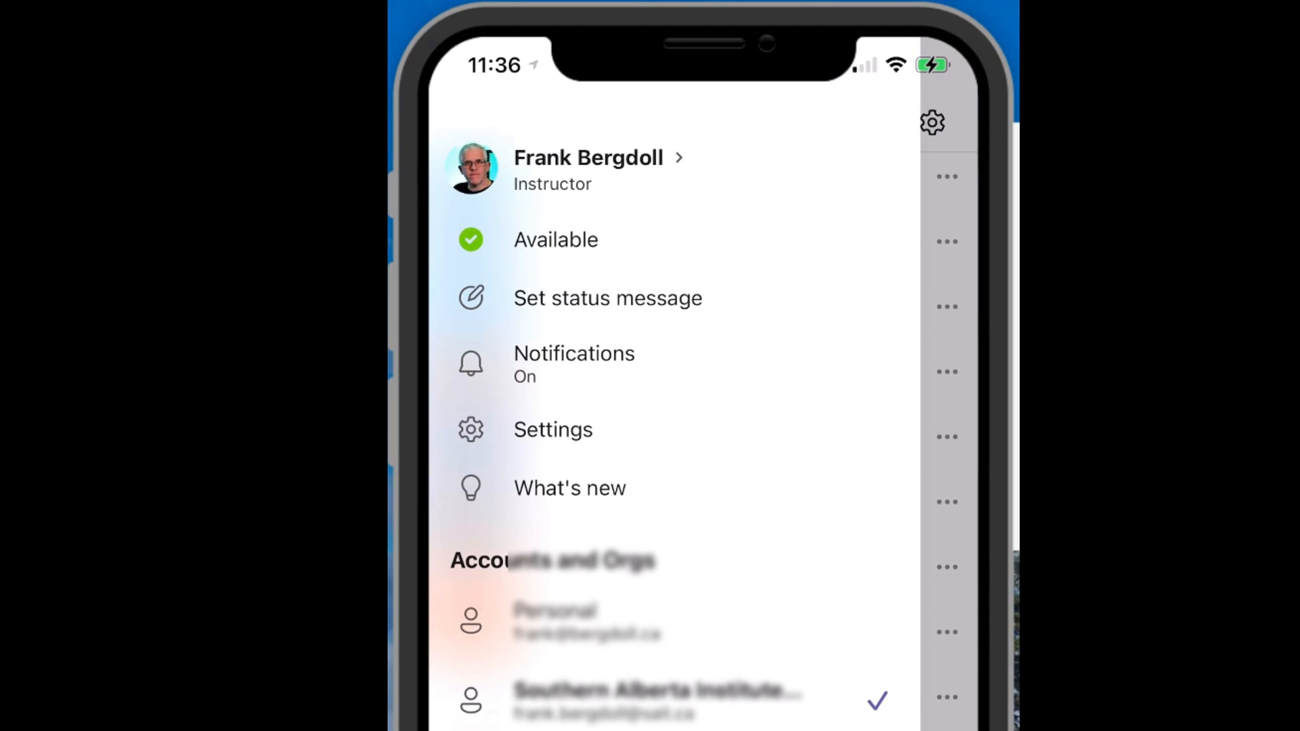
{"action": "left_click", "coordinate": [574, 364]}
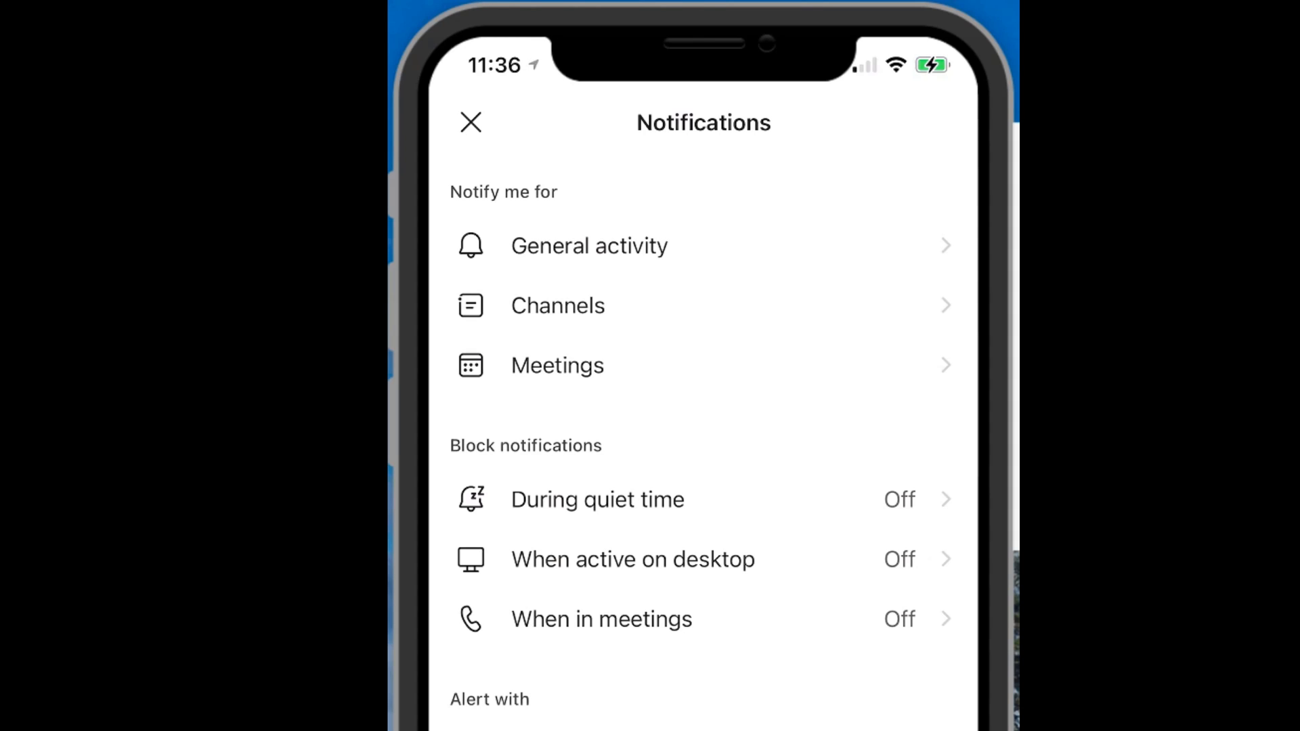
{"action": "left_click", "coordinate": [598, 500]}
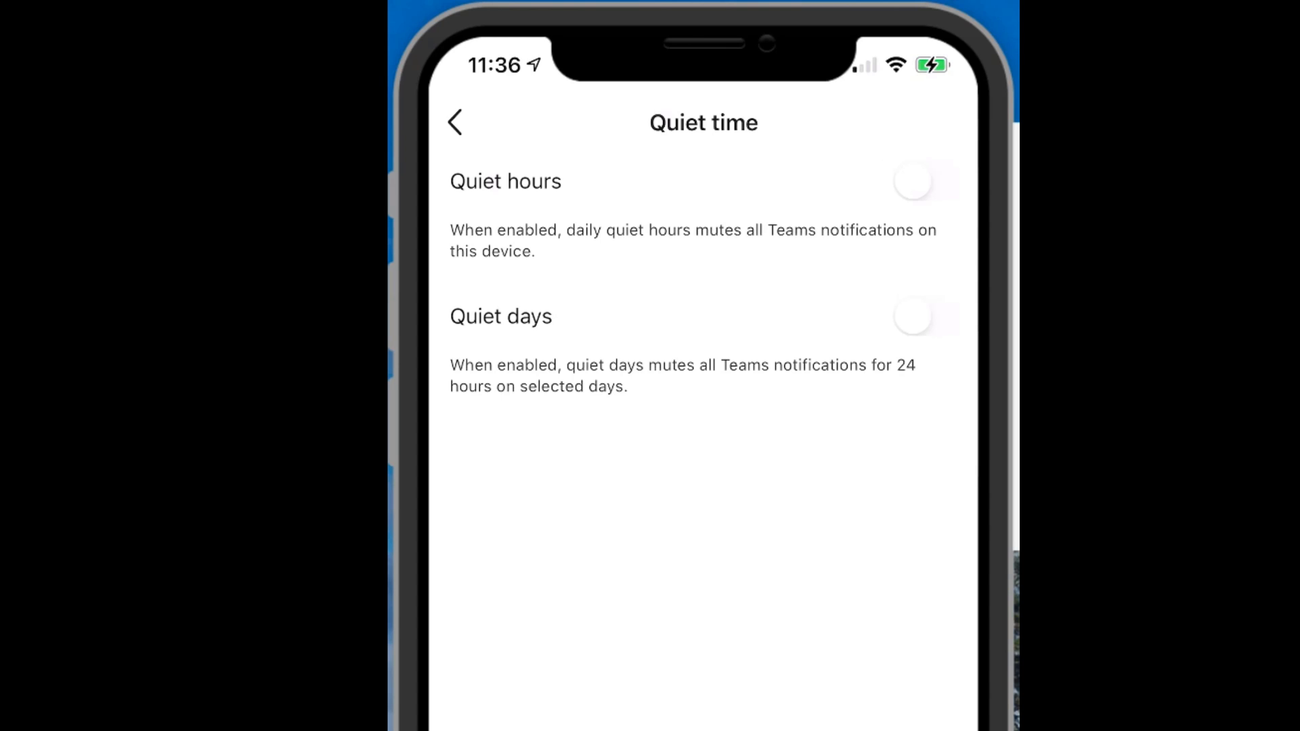
{"action": "left_click", "coordinate": [926, 181]}
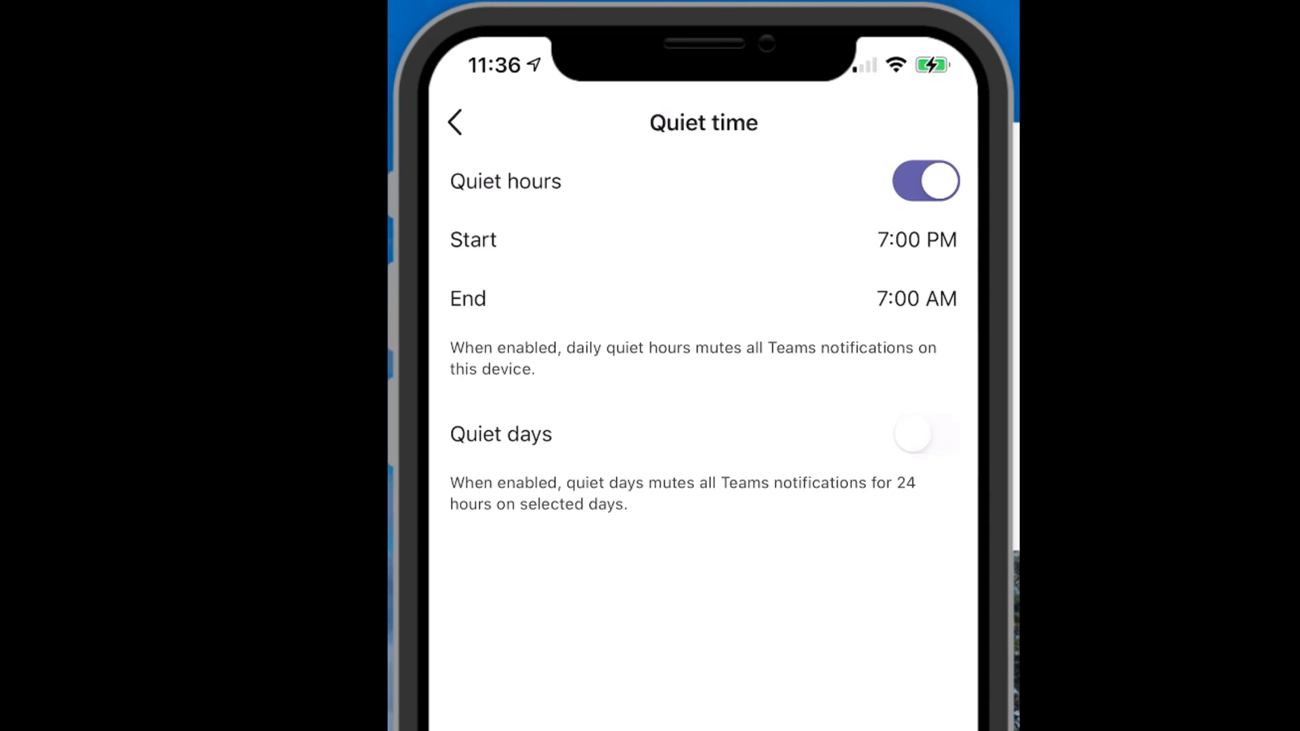
{"action": "left_click", "coordinate": [917, 240]}
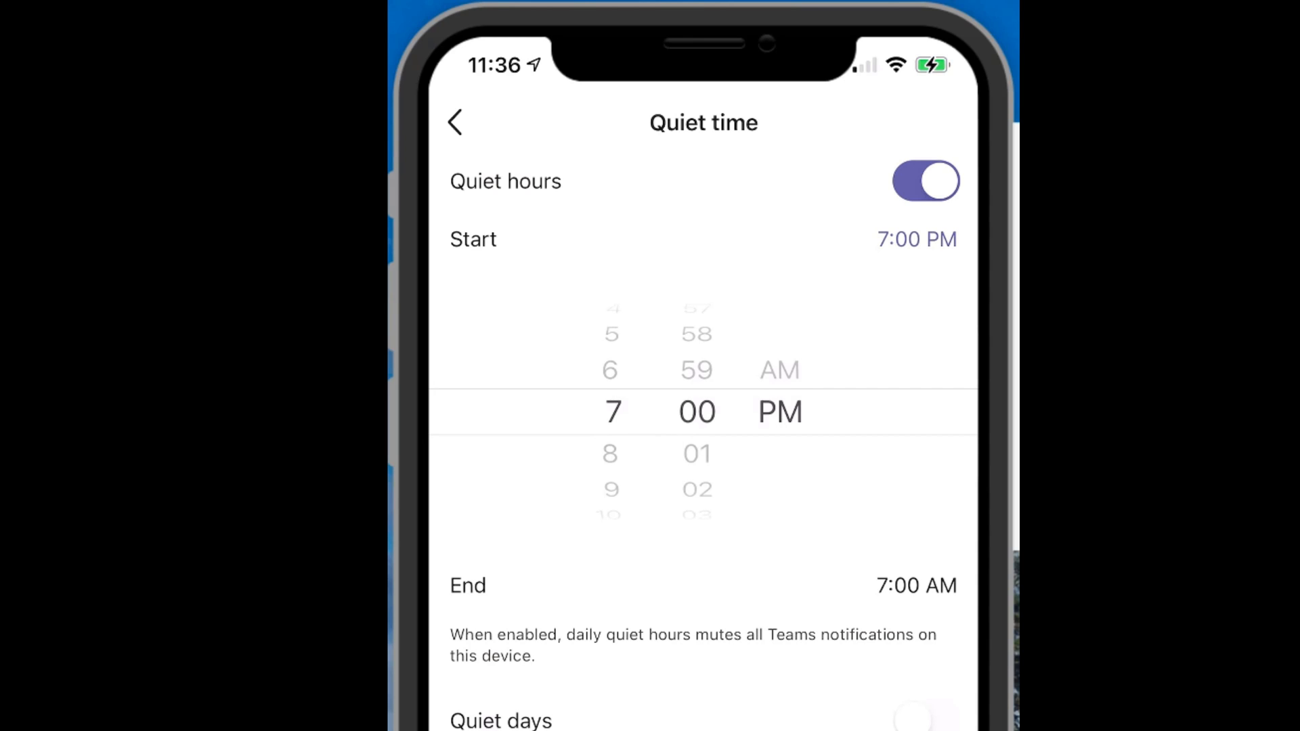
Set the quiet hours to start at 9:00 PM and end at 6:00 AM
{"action": "left_click_drag", "start_coordinate": [612, 433], "coordinate": [612, 352]}
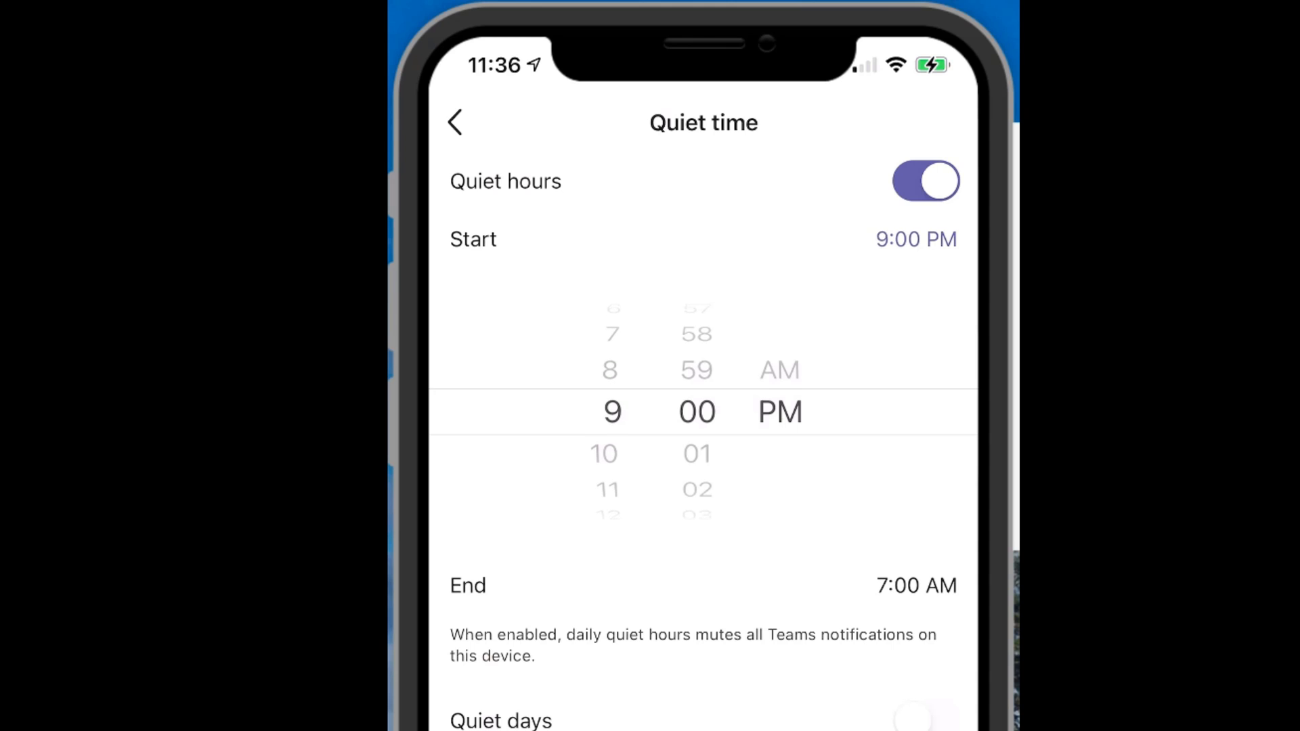
{"action": "left_click", "coordinate": [917, 240]}
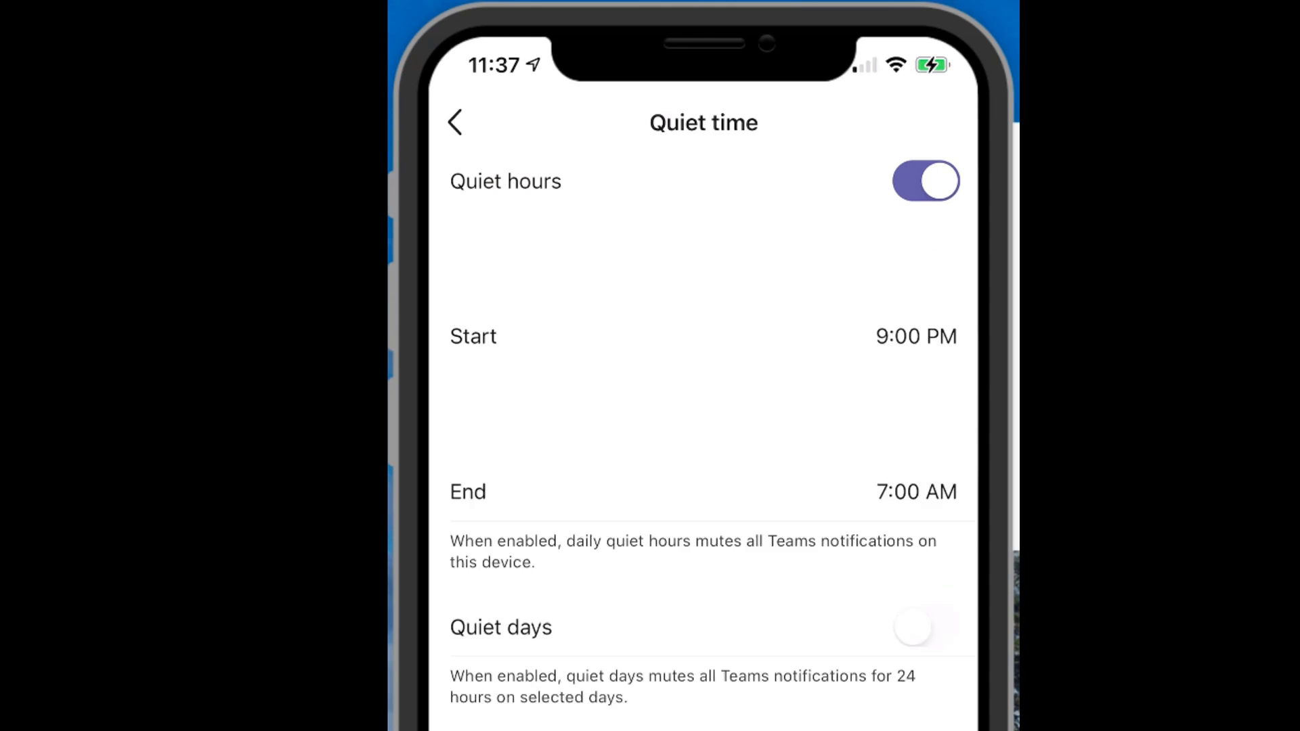
{"action": "left_click", "coordinate": [916, 299]}
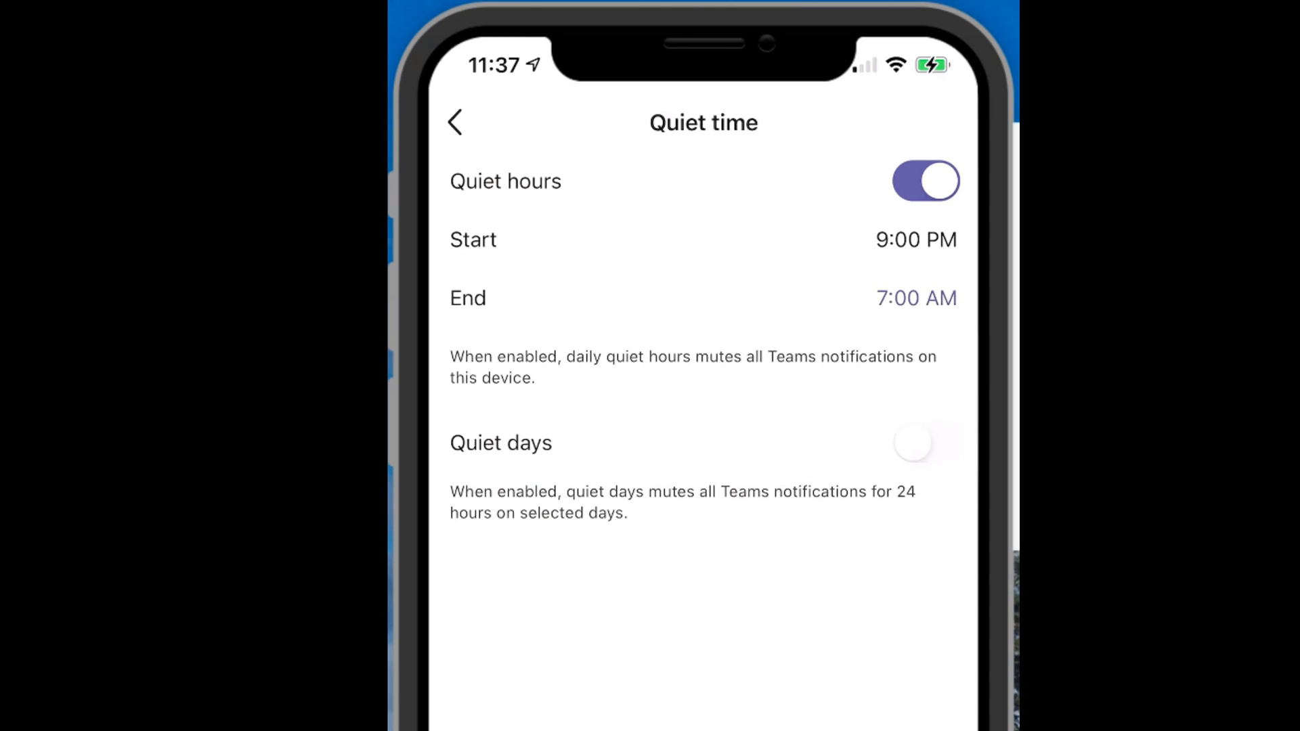
{"action": "left_click_drag", "start_coordinate": [612, 434], "coordinate": [612, 473]}
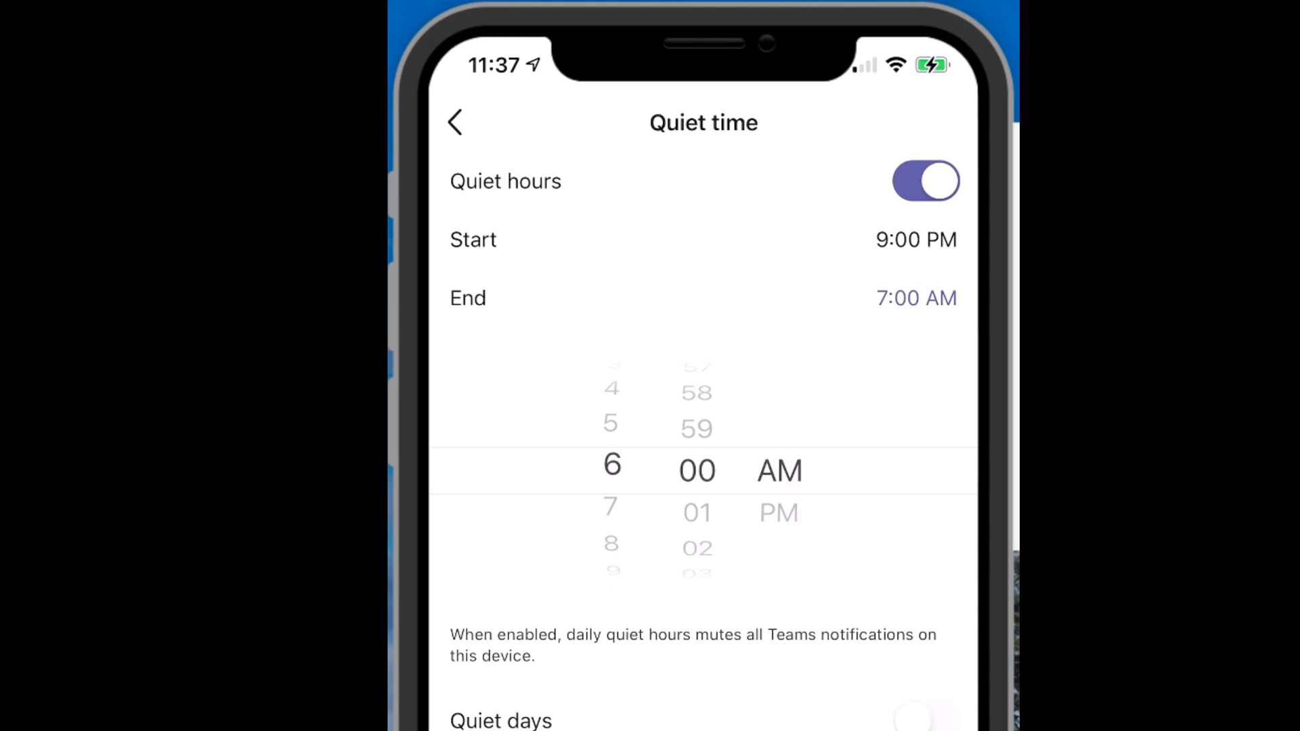
{"action": "left_click", "coordinate": [916, 299]}
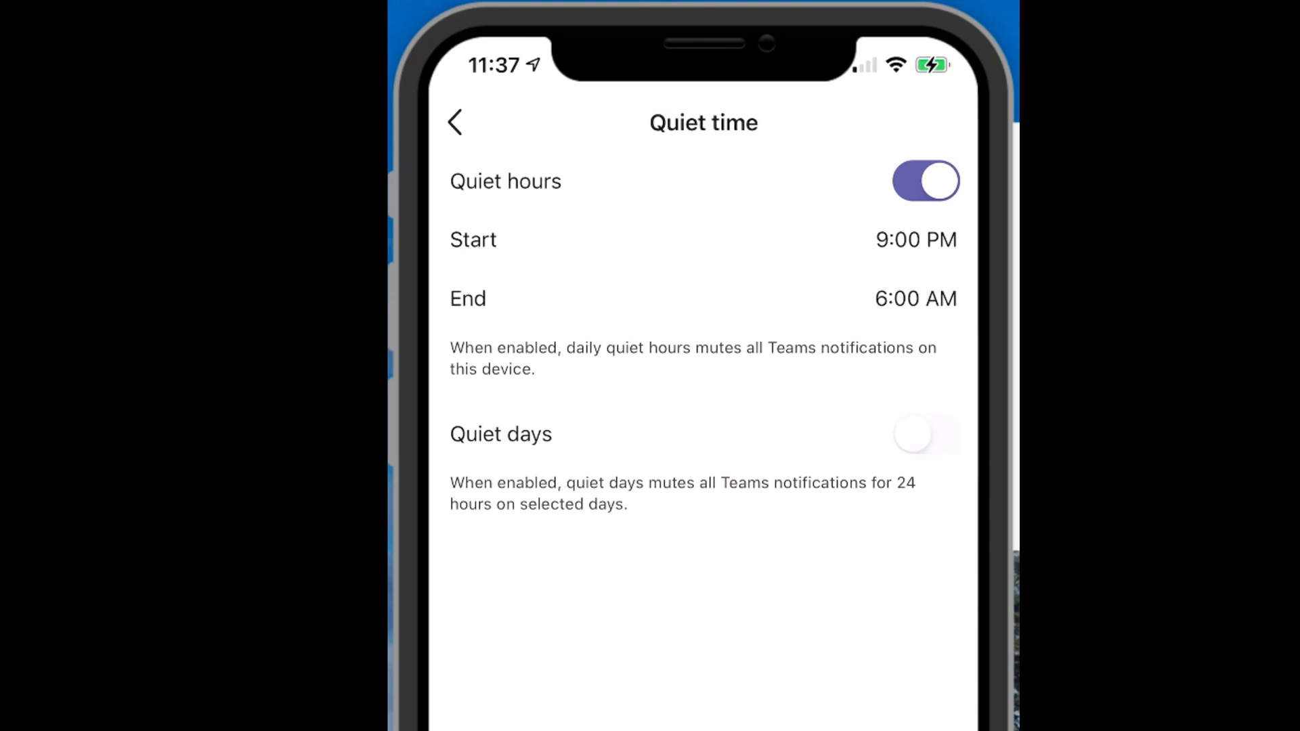
Try out quiet days by enabling it to review the selectable weekdays, and switch it off again
{"action": "left_click", "coordinate": [922, 434]}
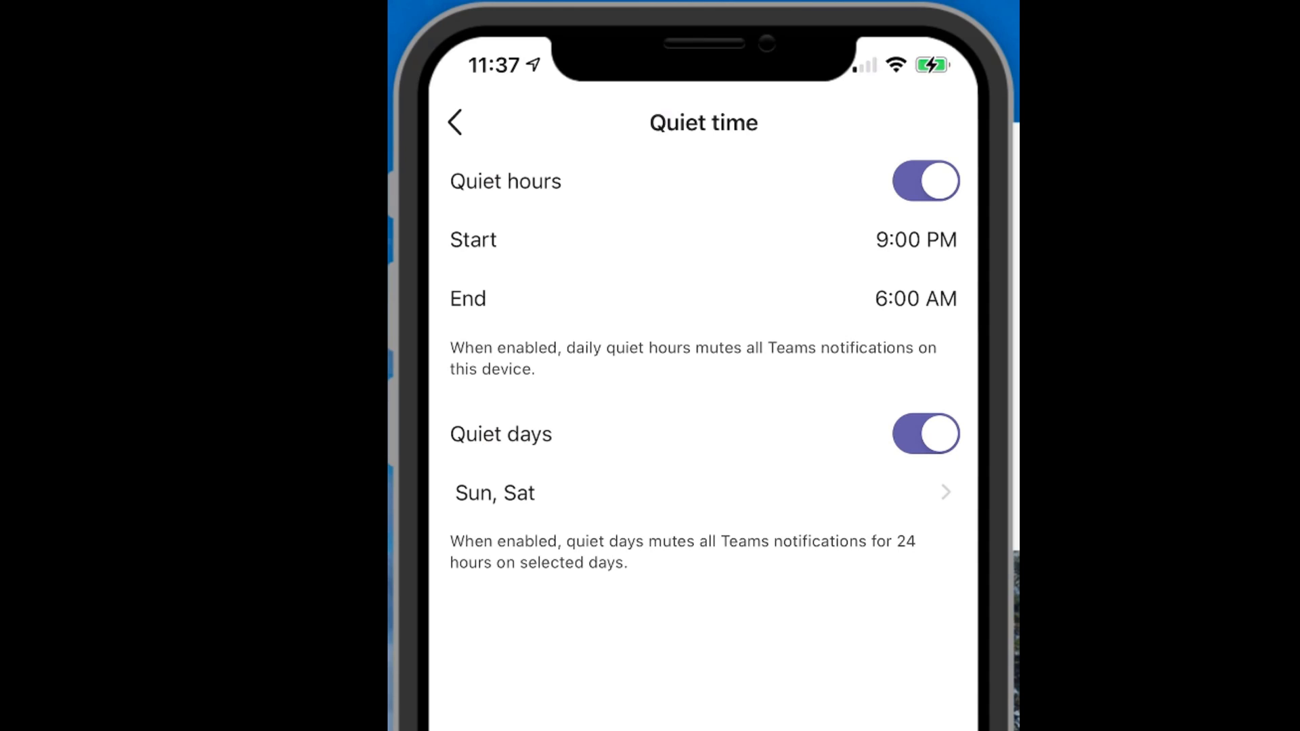
{"action": "left_click", "coordinate": [703, 493]}
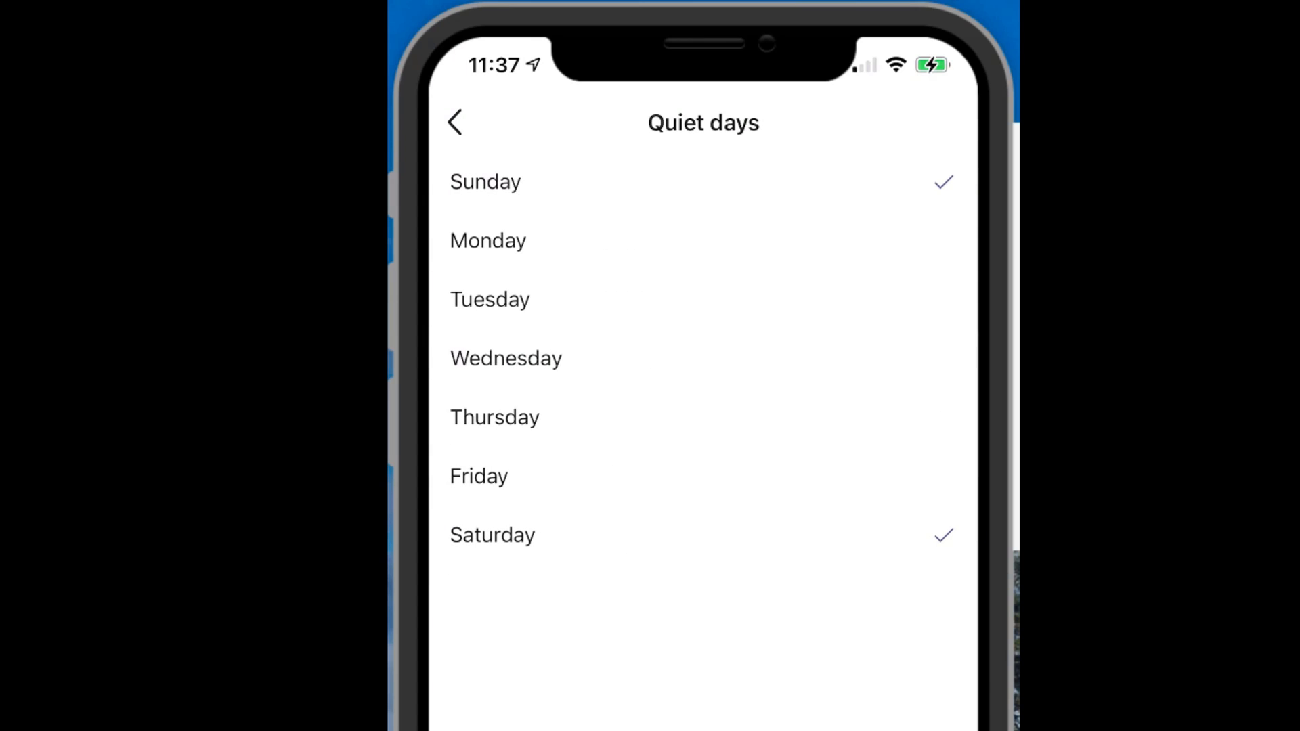
{"action": "left_click", "coordinate": [455, 123]}
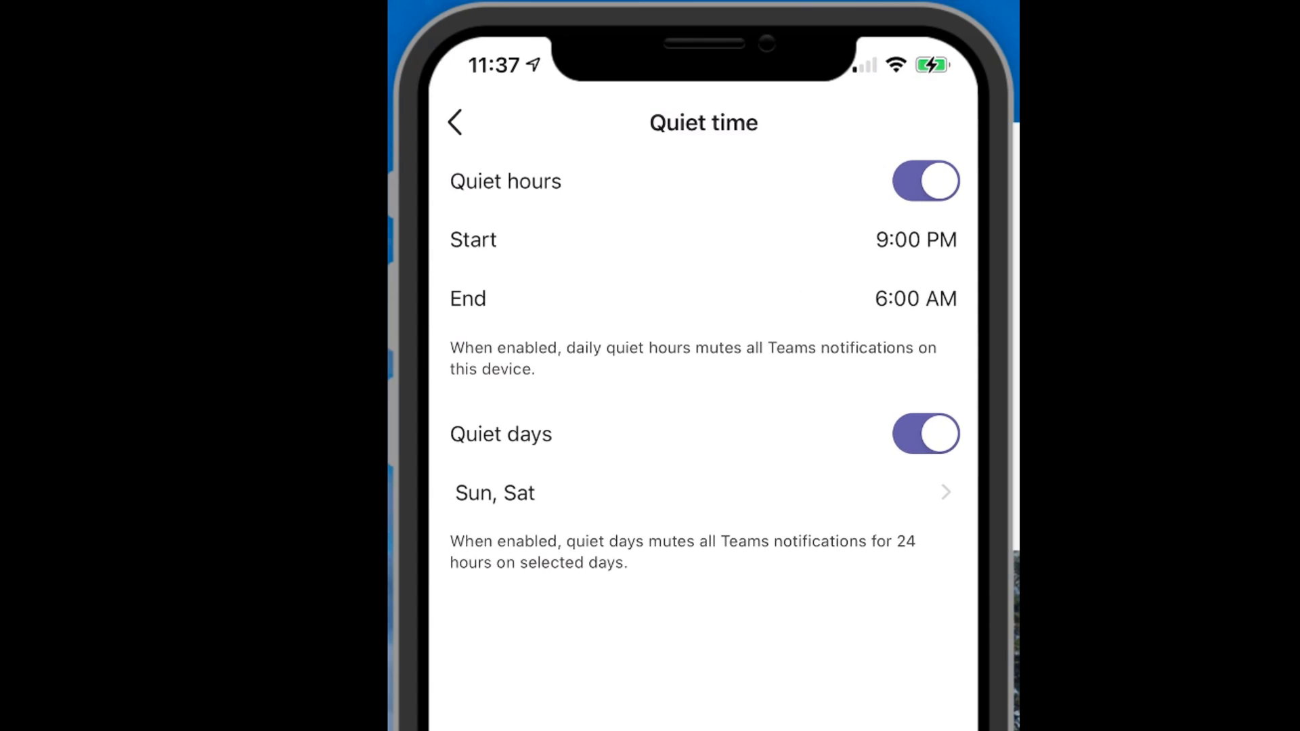
{"action": "left_click", "coordinate": [926, 433]}
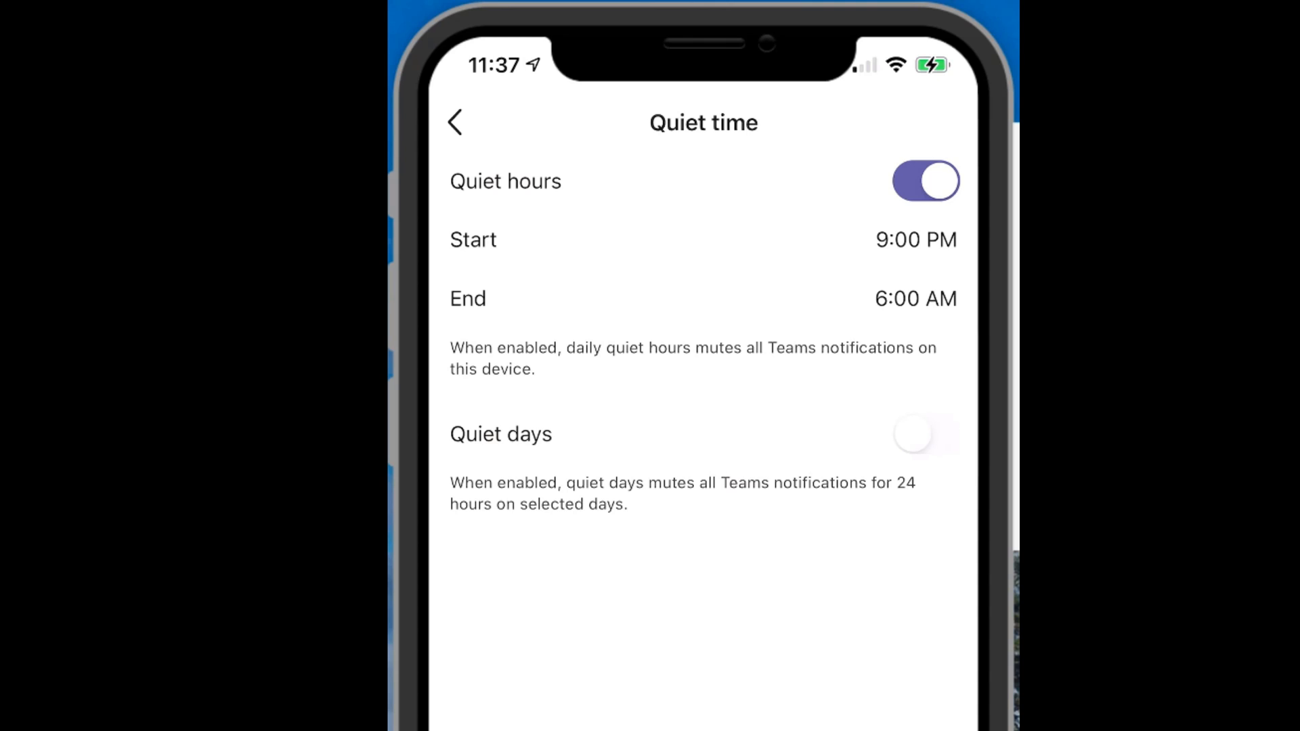
Leave the quiet time settings and block notifications when active on desktop
{"action": "left_click", "coordinate": [455, 122]}
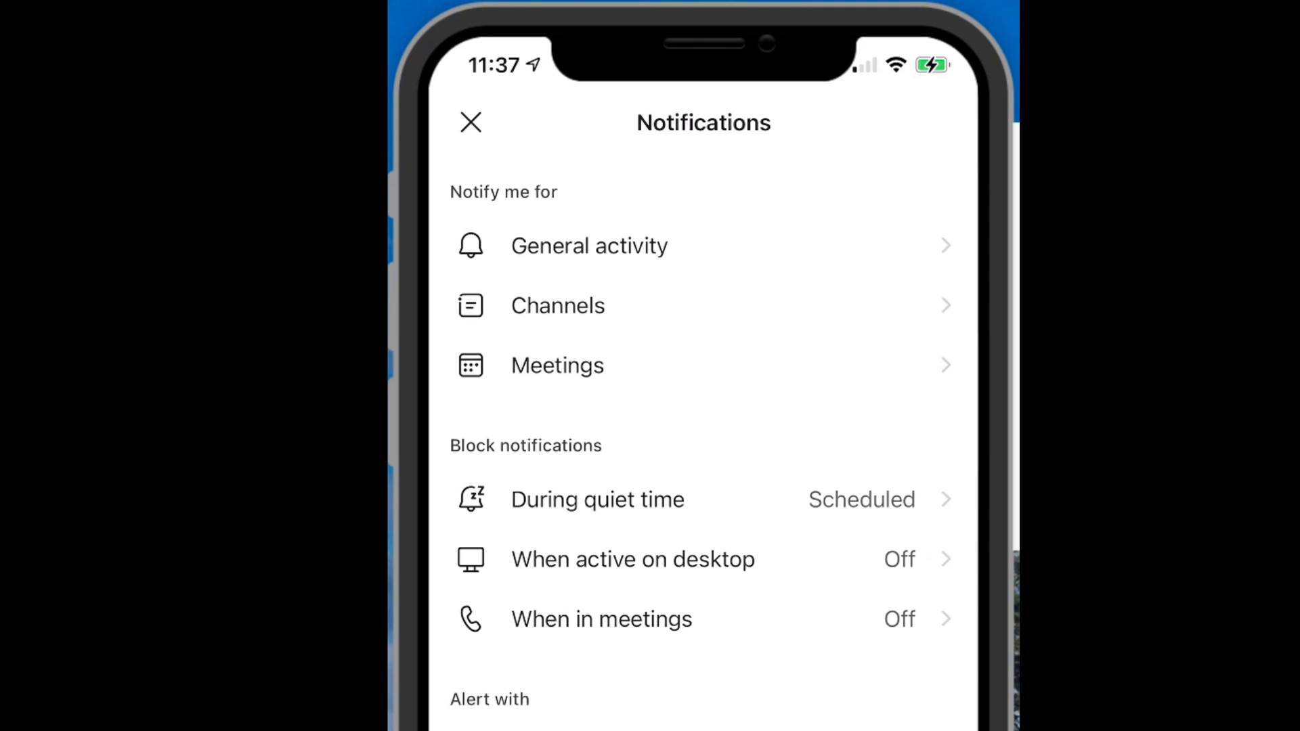
{"action": "left_click", "coordinate": [702, 559]}
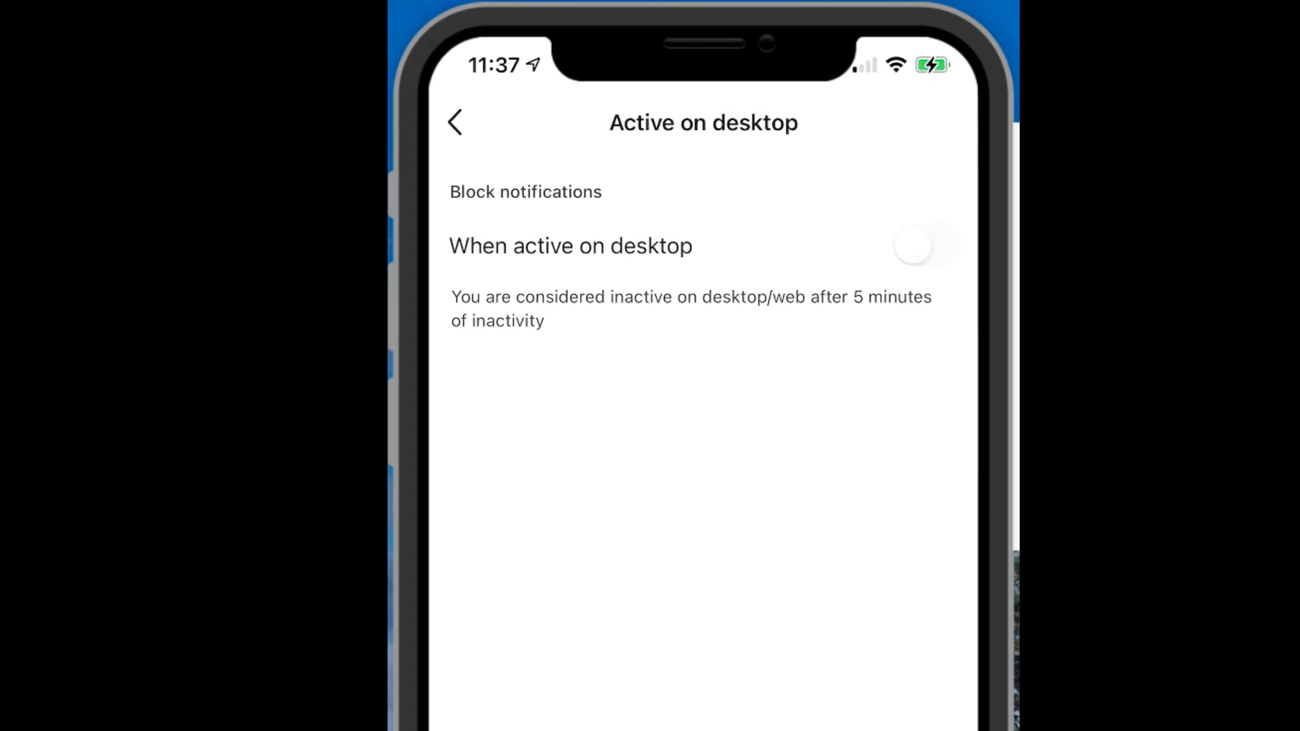
{"action": "left_click", "coordinate": [925, 246]}
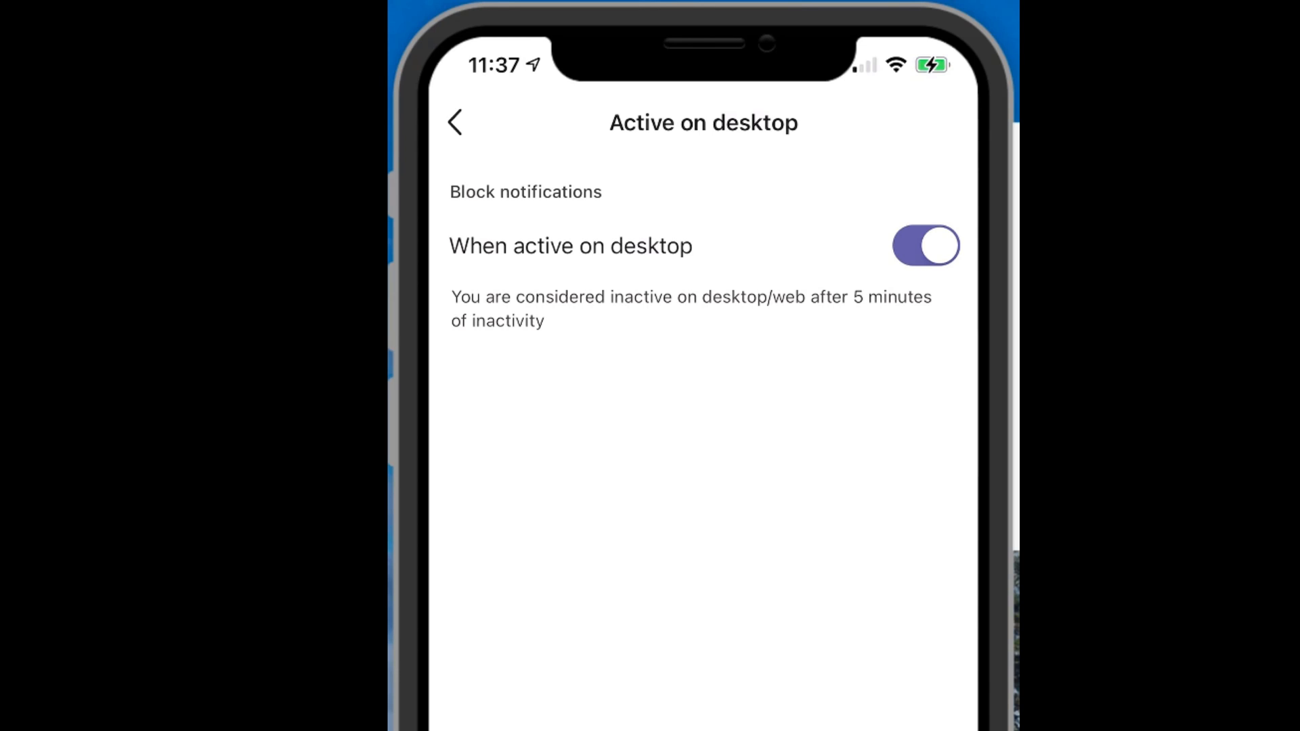
{"action": "left_click", "coordinate": [455, 122]}
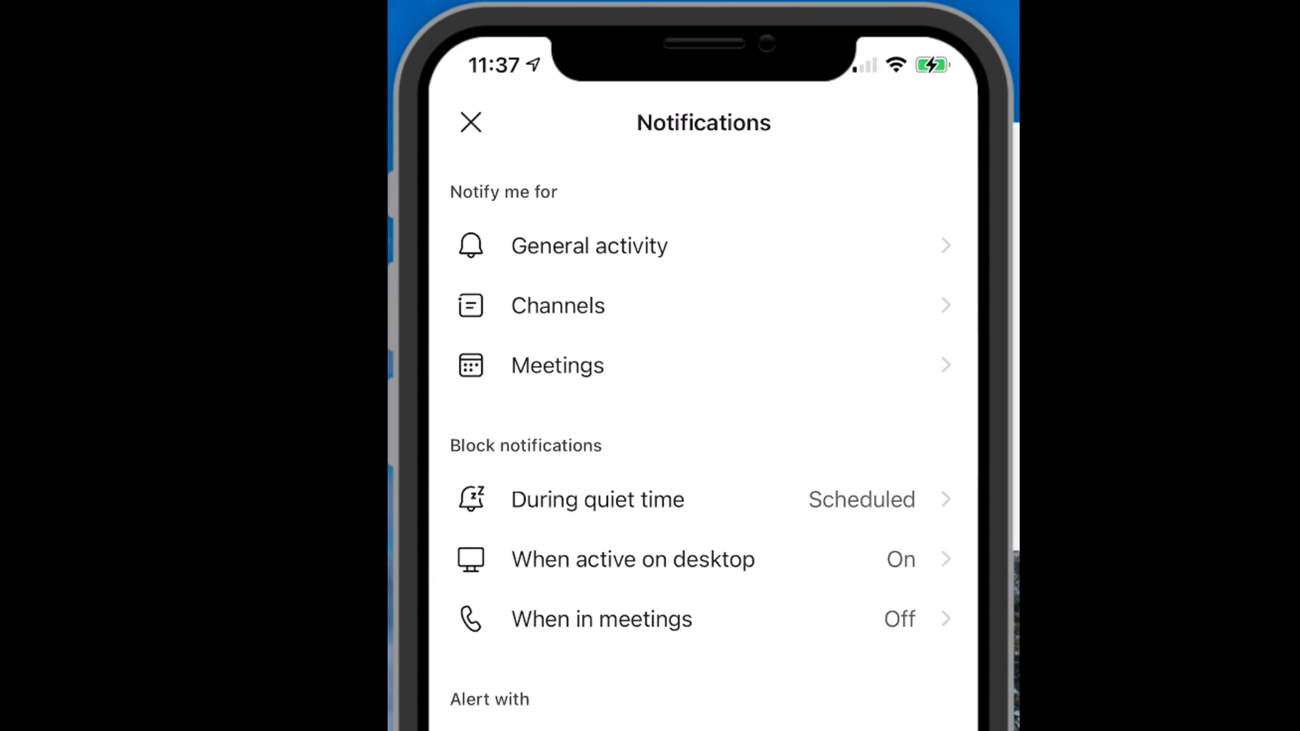
Block notifications on this device when in meetings and return to the notification settings
{"action": "left_click", "coordinate": [703, 618]}
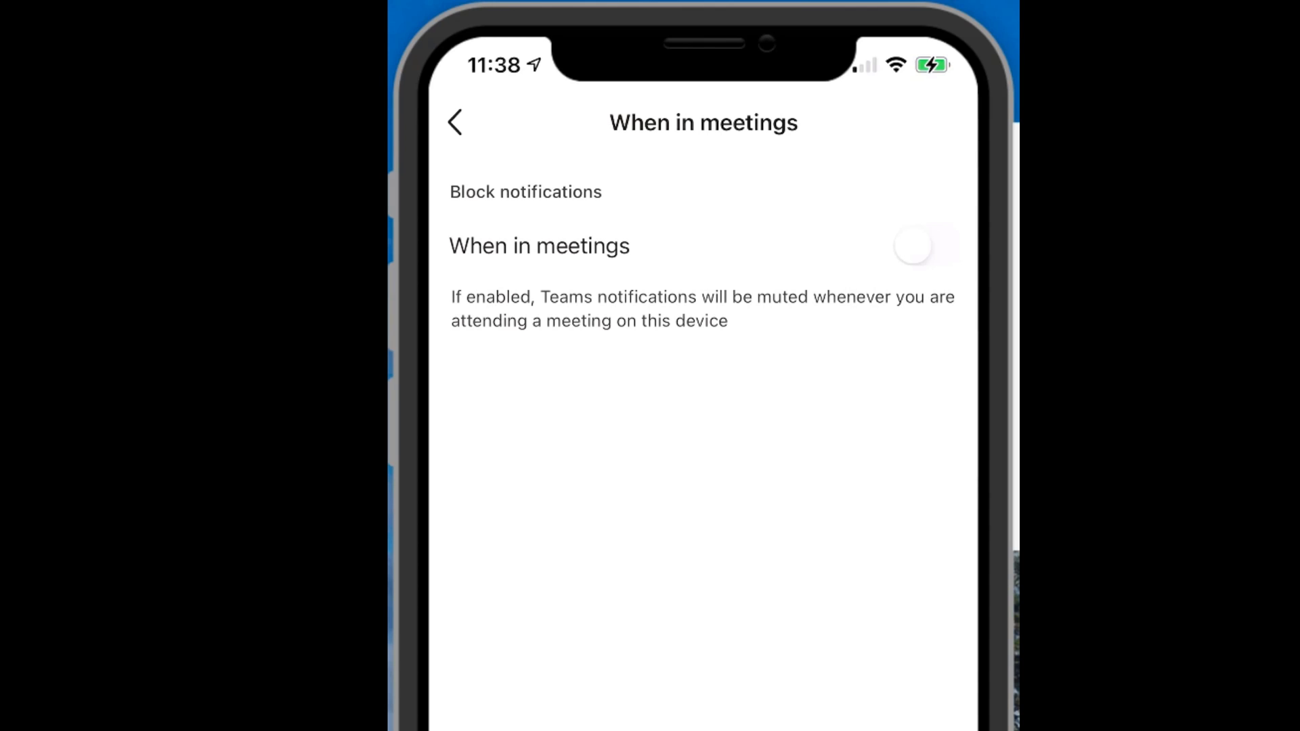
{"action": "left_click", "coordinate": [914, 246]}
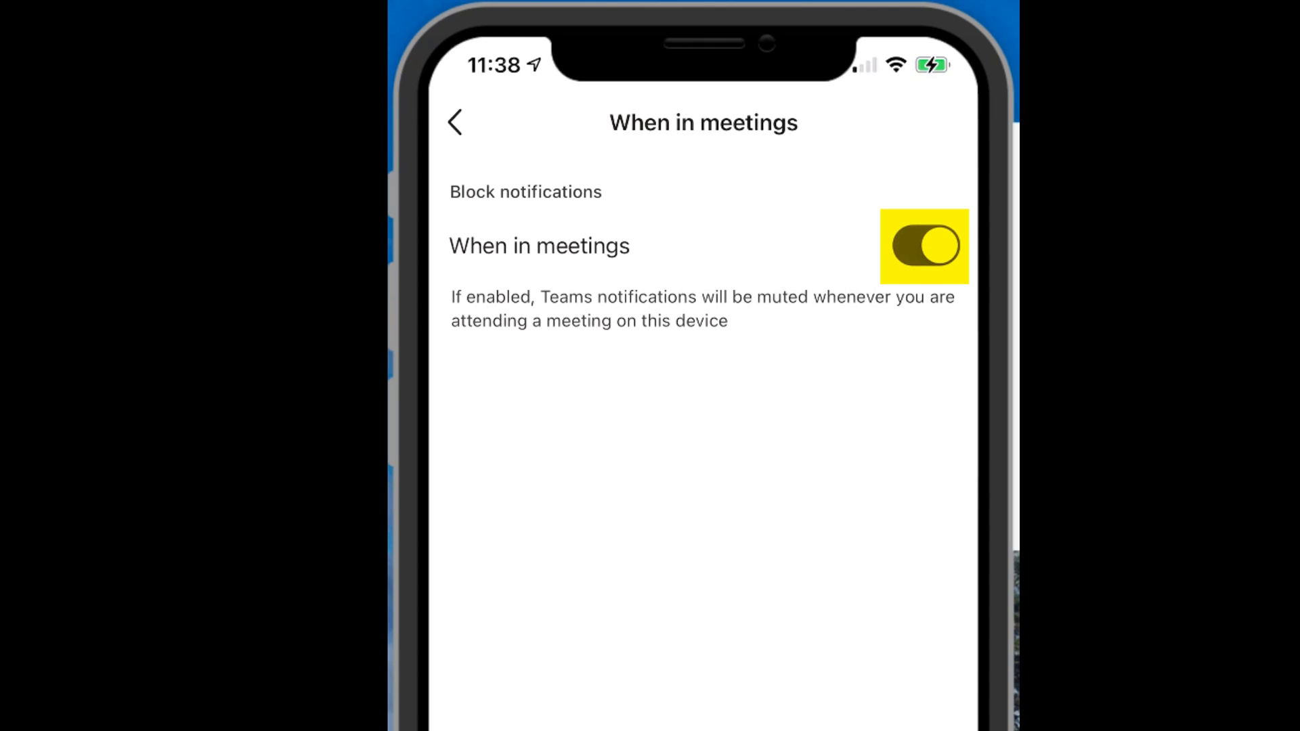
{"action": "left_click", "coordinate": [455, 122]}
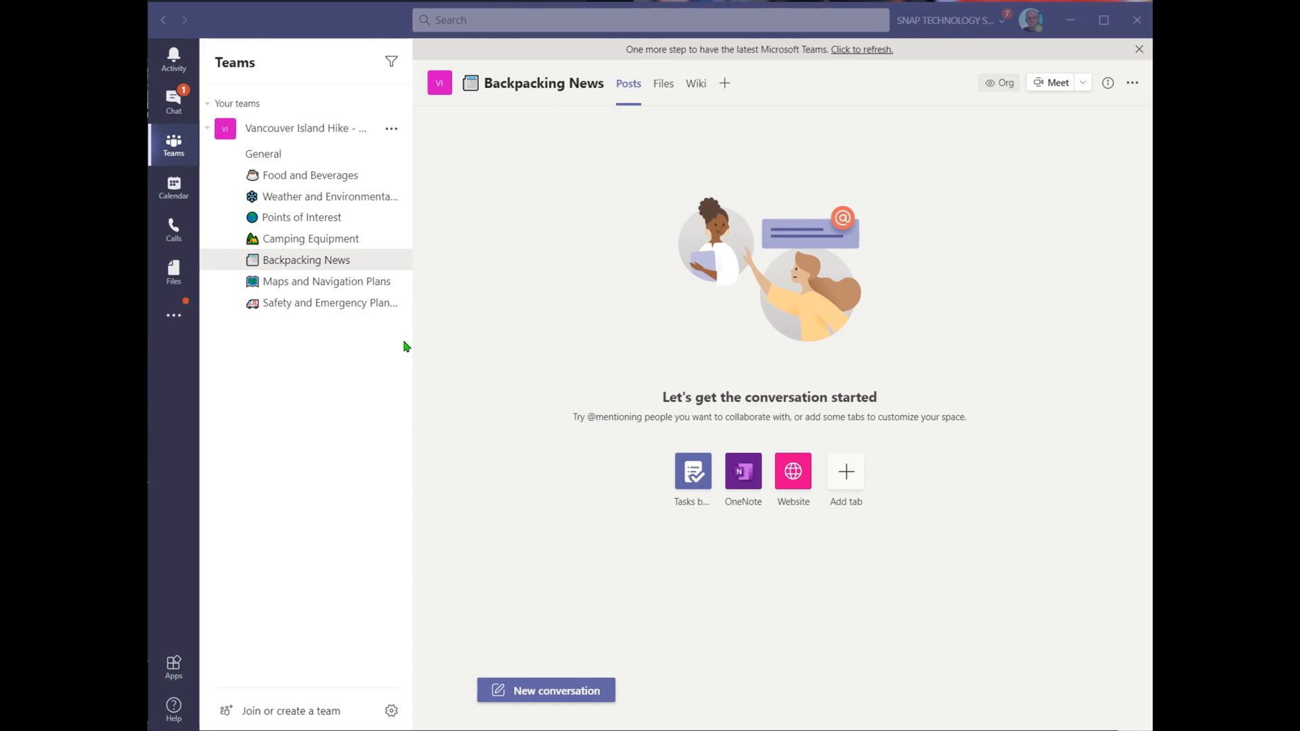
In the Teams desktop app, open the RSS connector's configuration for the Backpacking News channel
{"action": "left_click", "coordinate": [315, 261]}
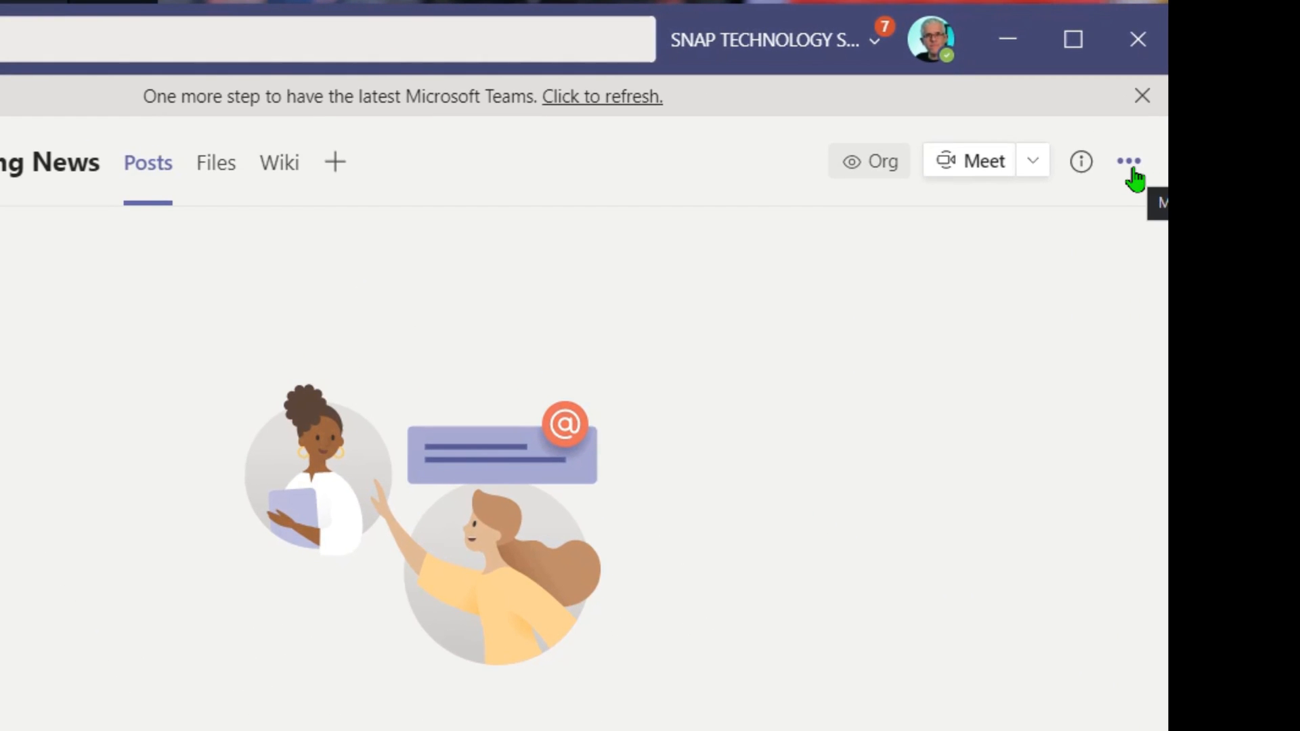
{"action": "left_click", "coordinate": [1130, 163]}
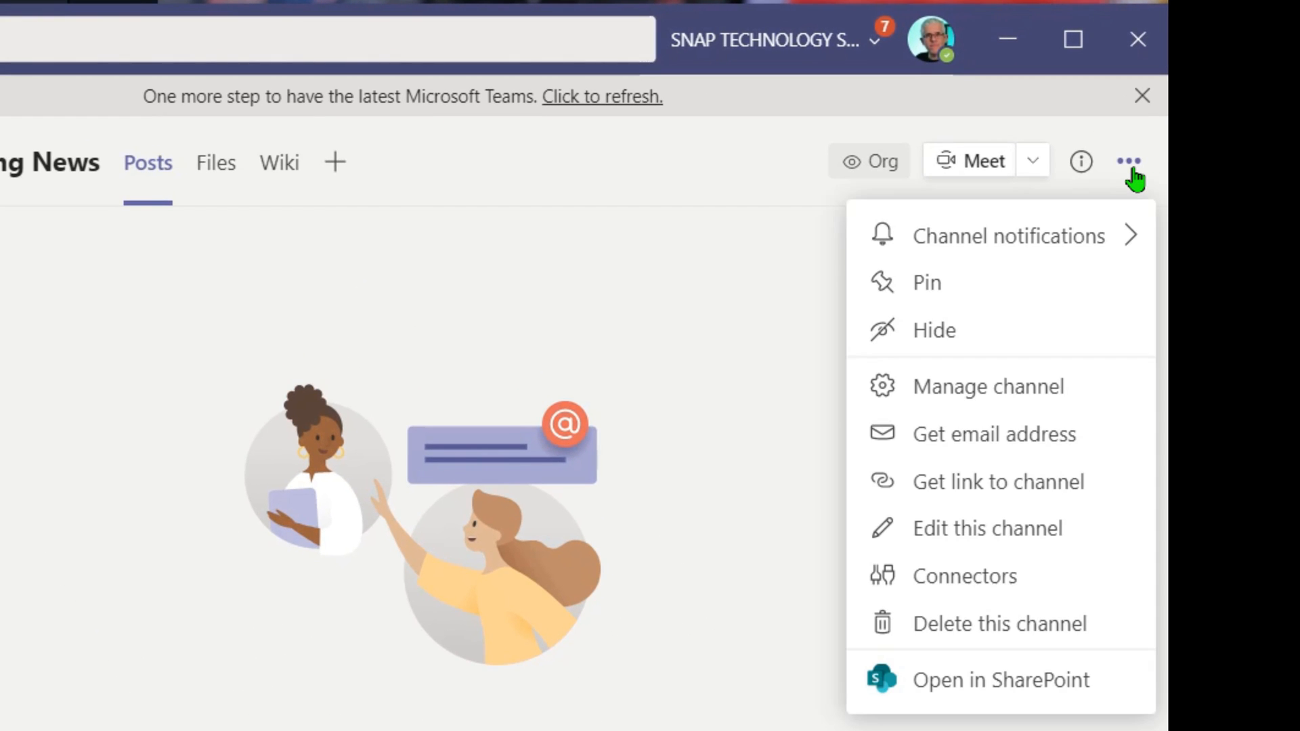
{"action": "left_click", "coordinate": [967, 588]}
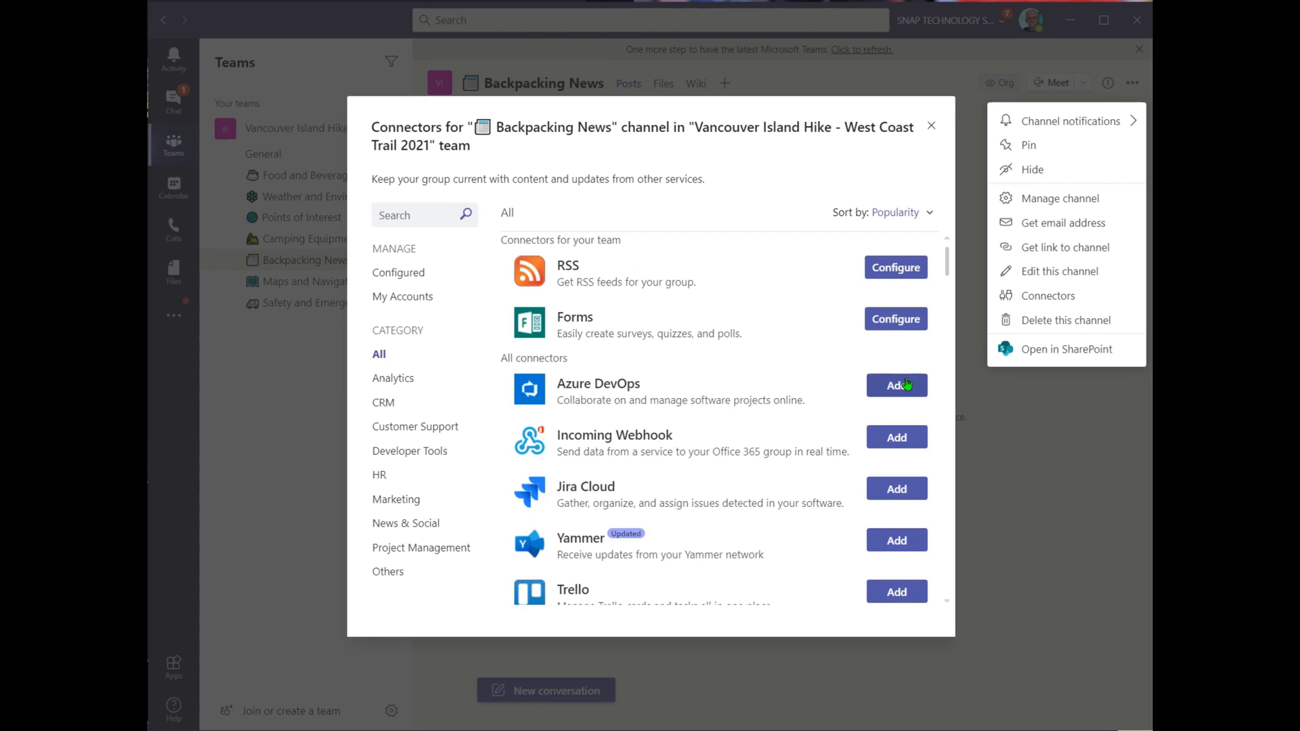
{"action": "left_click", "coordinate": [898, 270]}
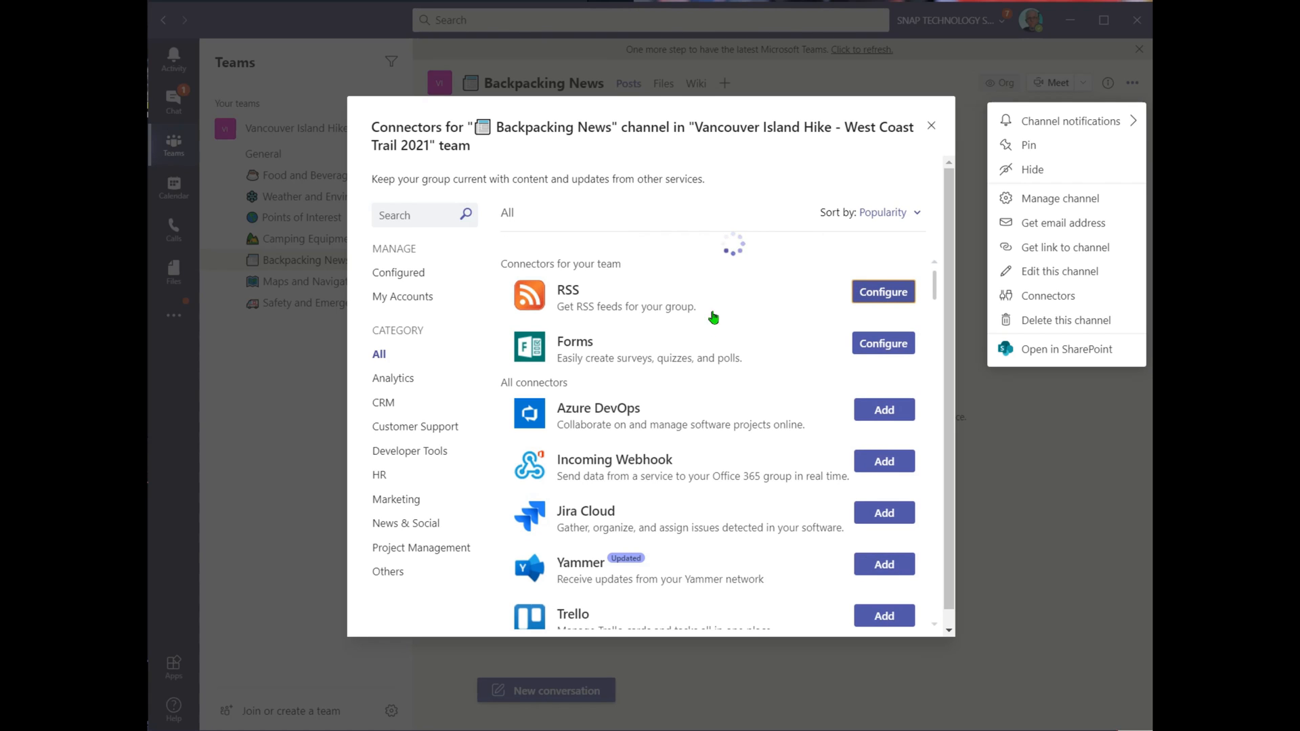
{"action": "left_click", "coordinate": [533, 311]}
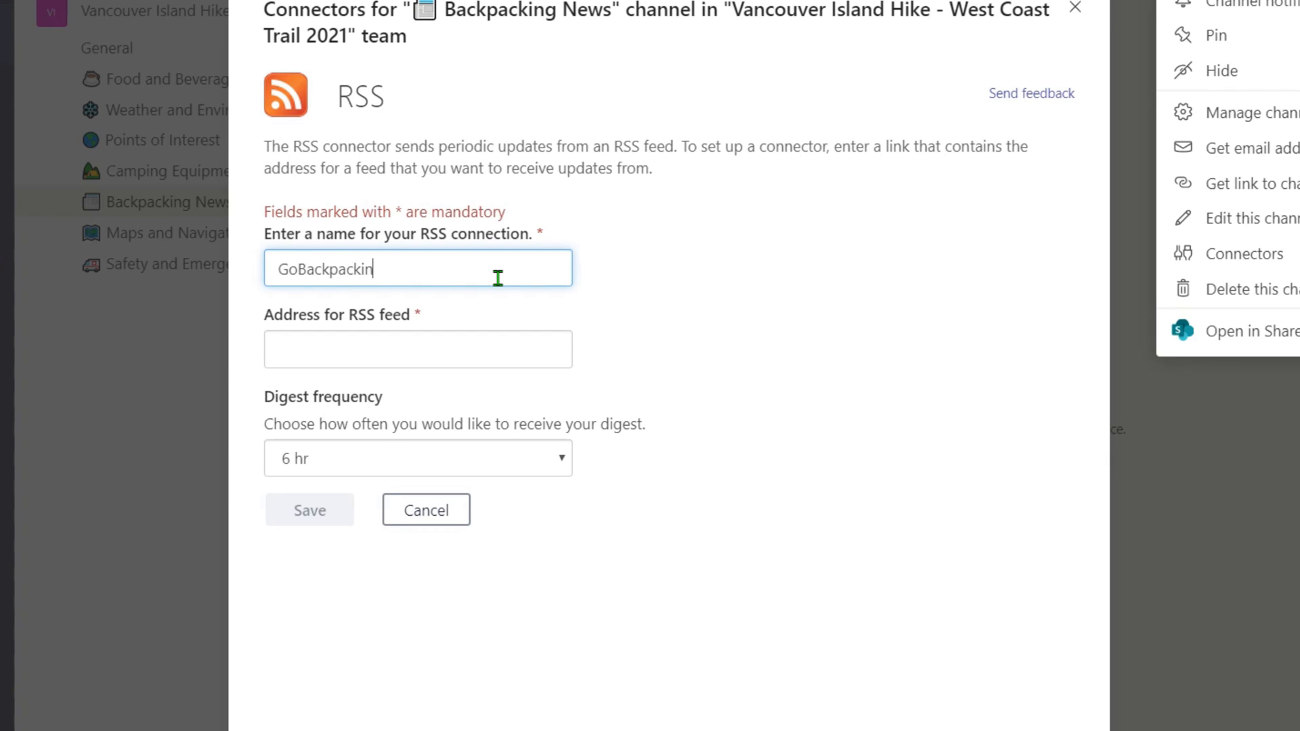
{"action": "left_click", "coordinate": [409, 353]}
{"action": "right_click", "coordinate": [412, 356]}
{"action": "left_click", "coordinate": [468, 420]}
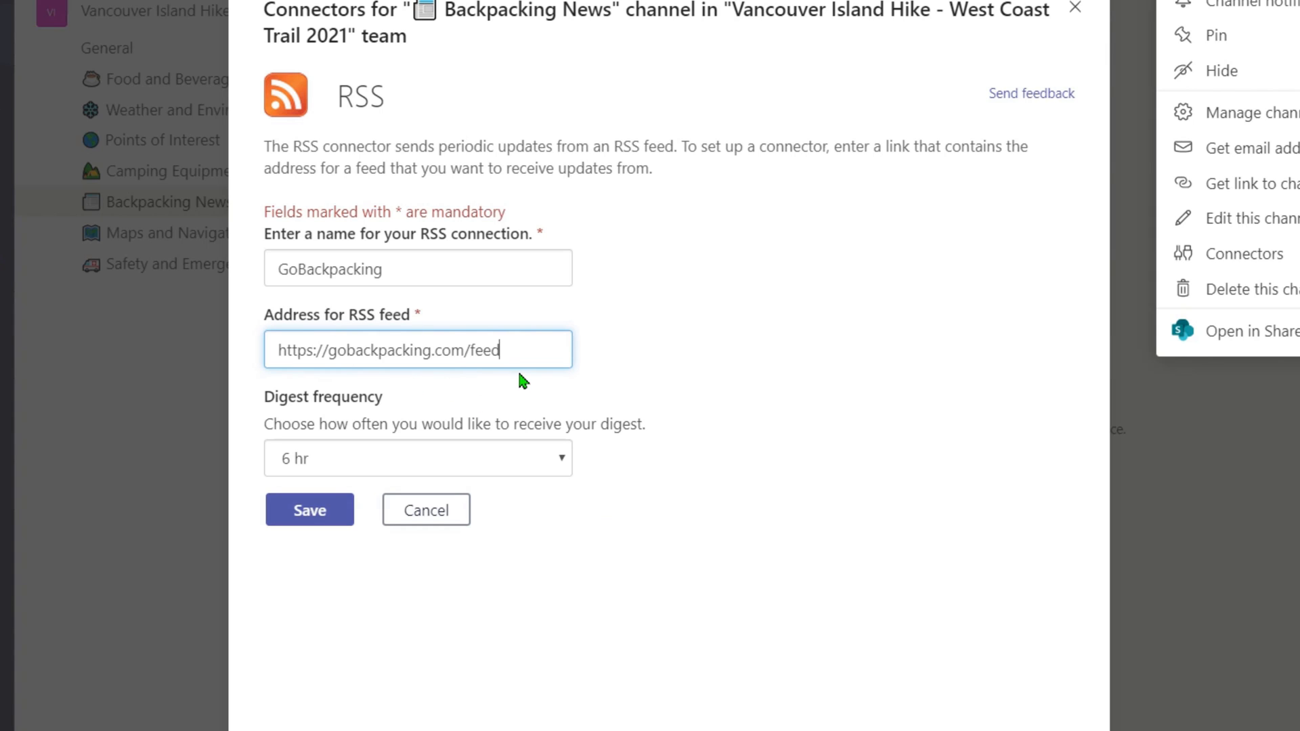
Set the RSS digest frequency to 12 hr, save the connection and close the connectors dialog
{"action": "left_click", "coordinate": [480, 466]}
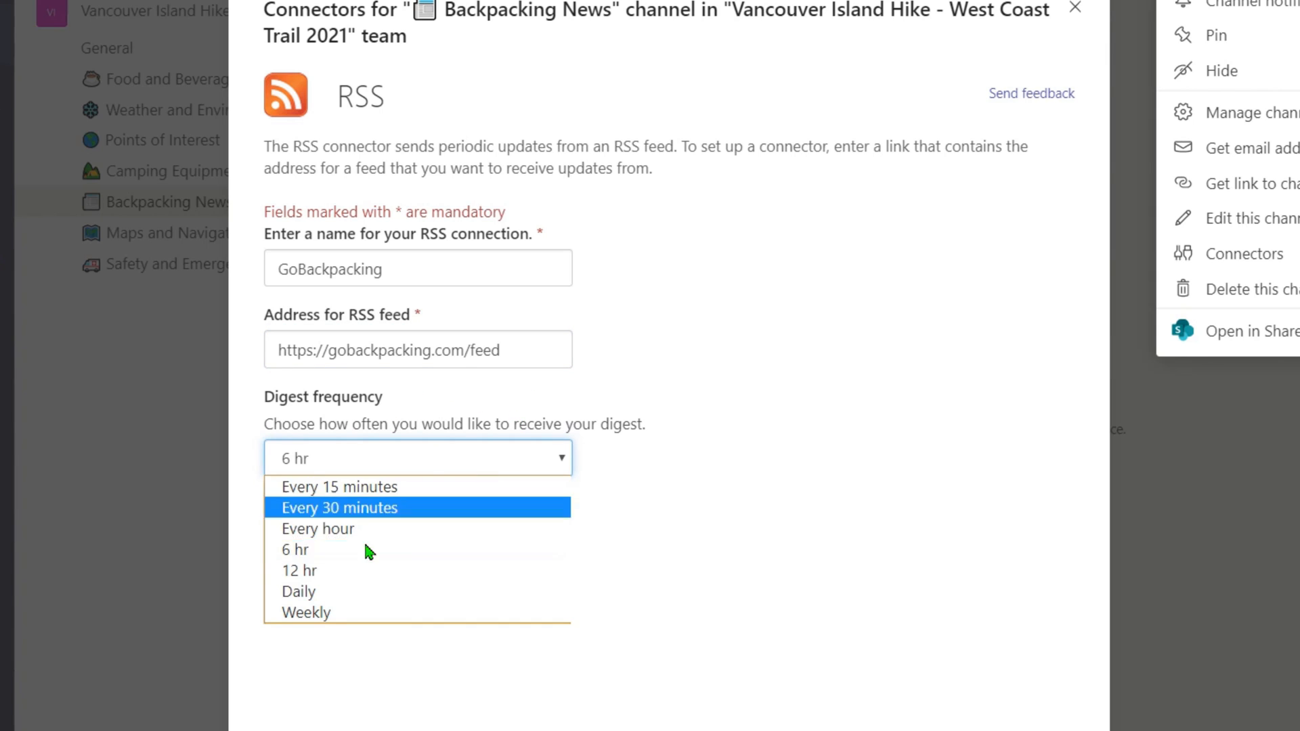
{"action": "left_click", "coordinate": [318, 550]}
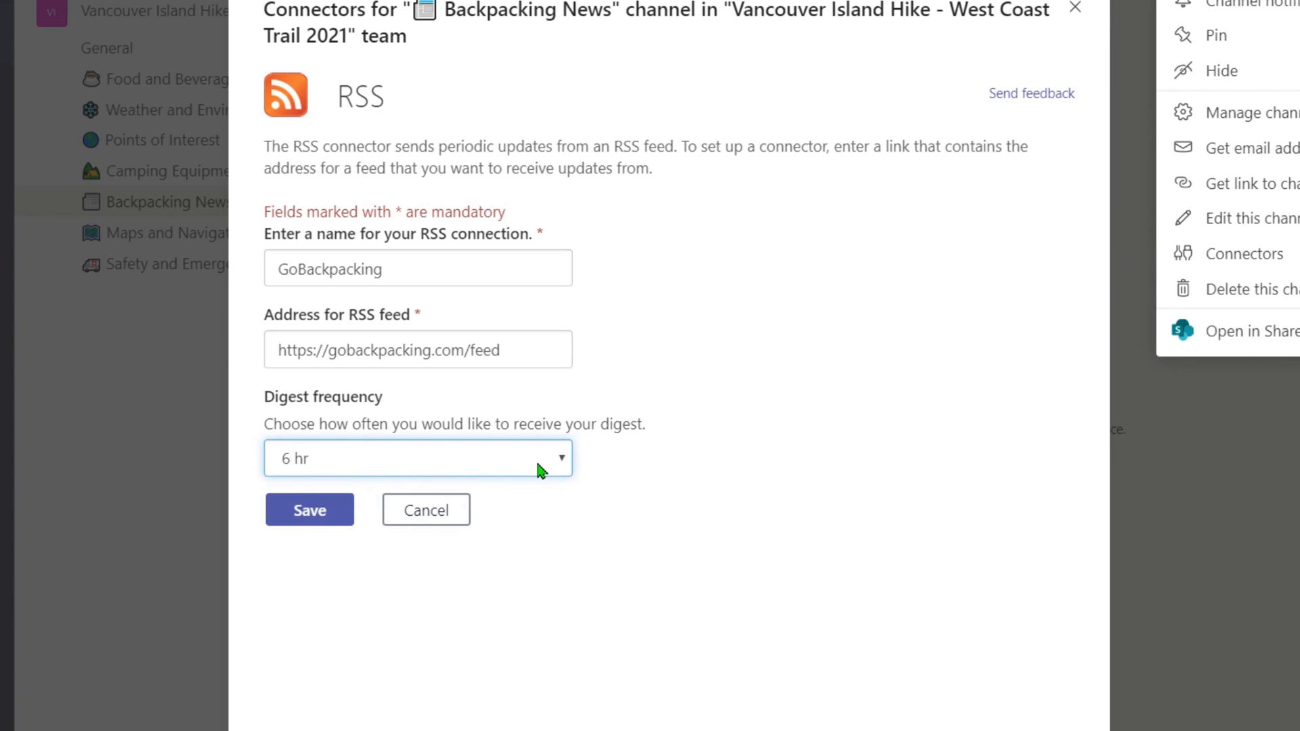
{"action": "left_click", "coordinate": [362, 469]}
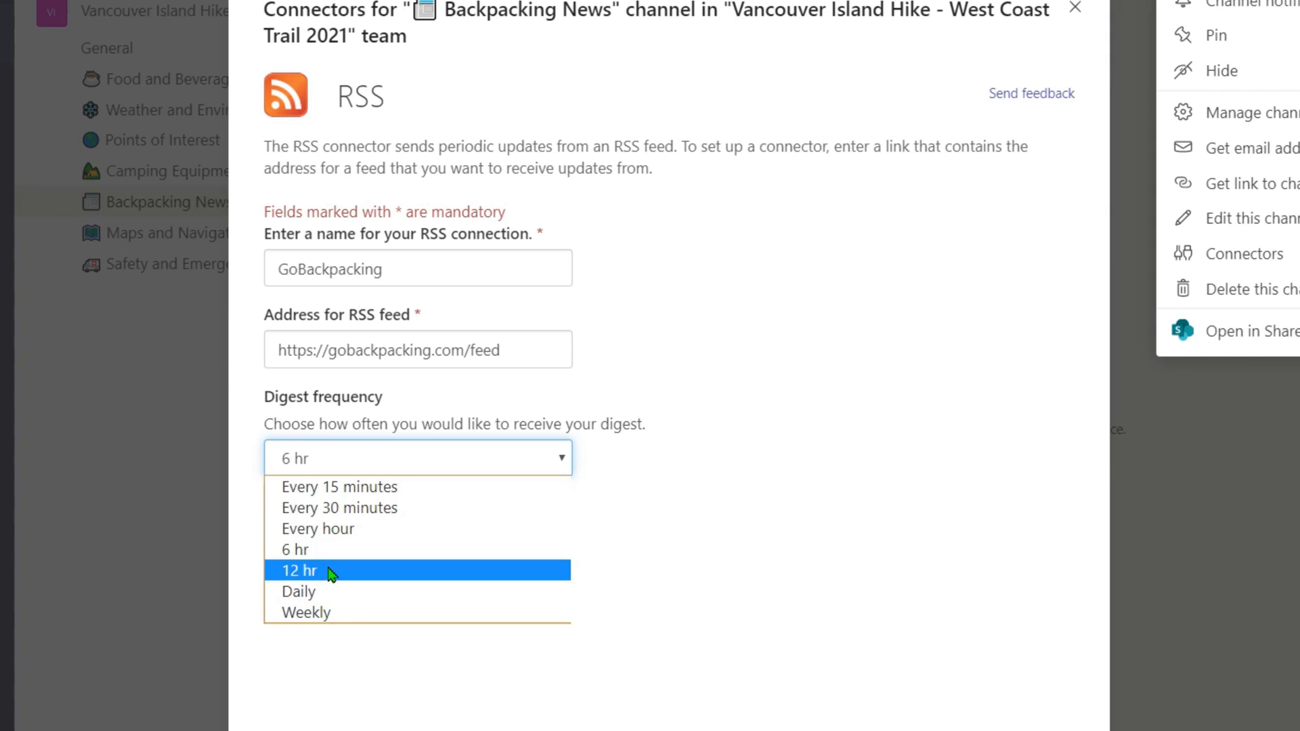
{"action": "left_click", "coordinate": [335, 570]}
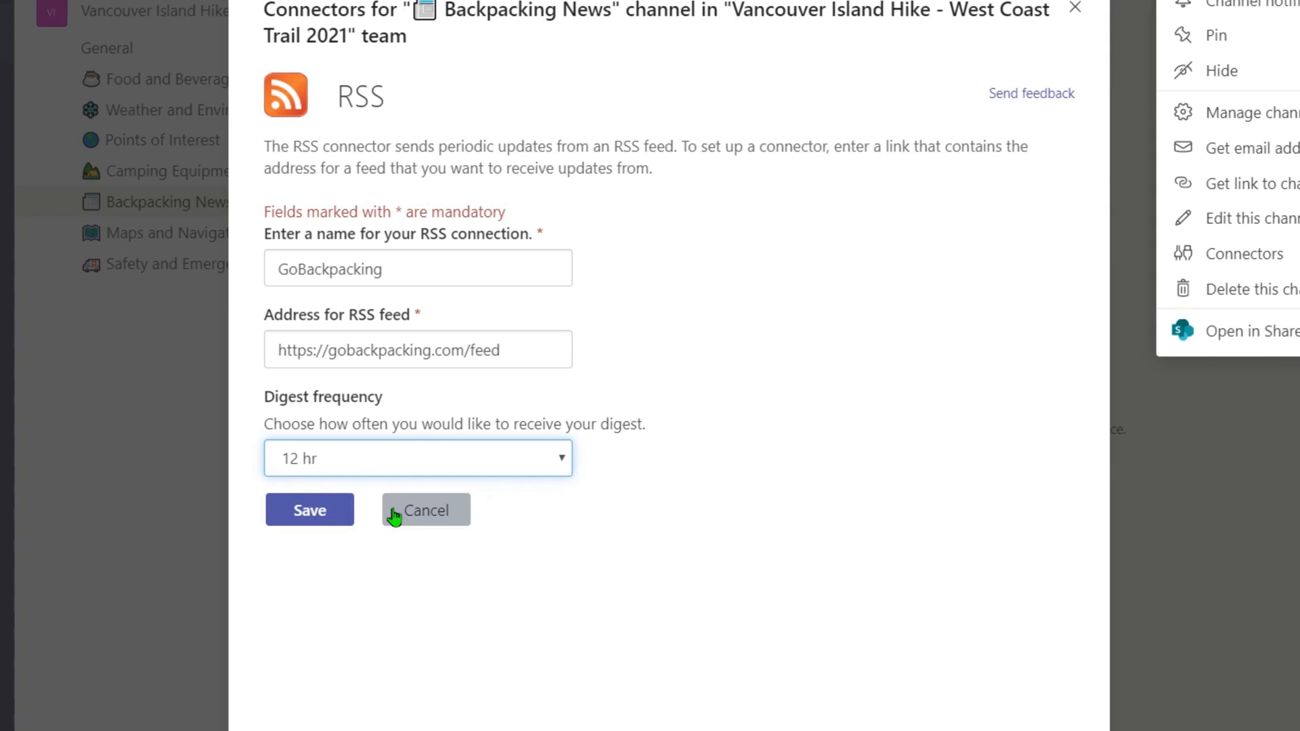
{"action": "left_click", "coordinate": [416, 462]}
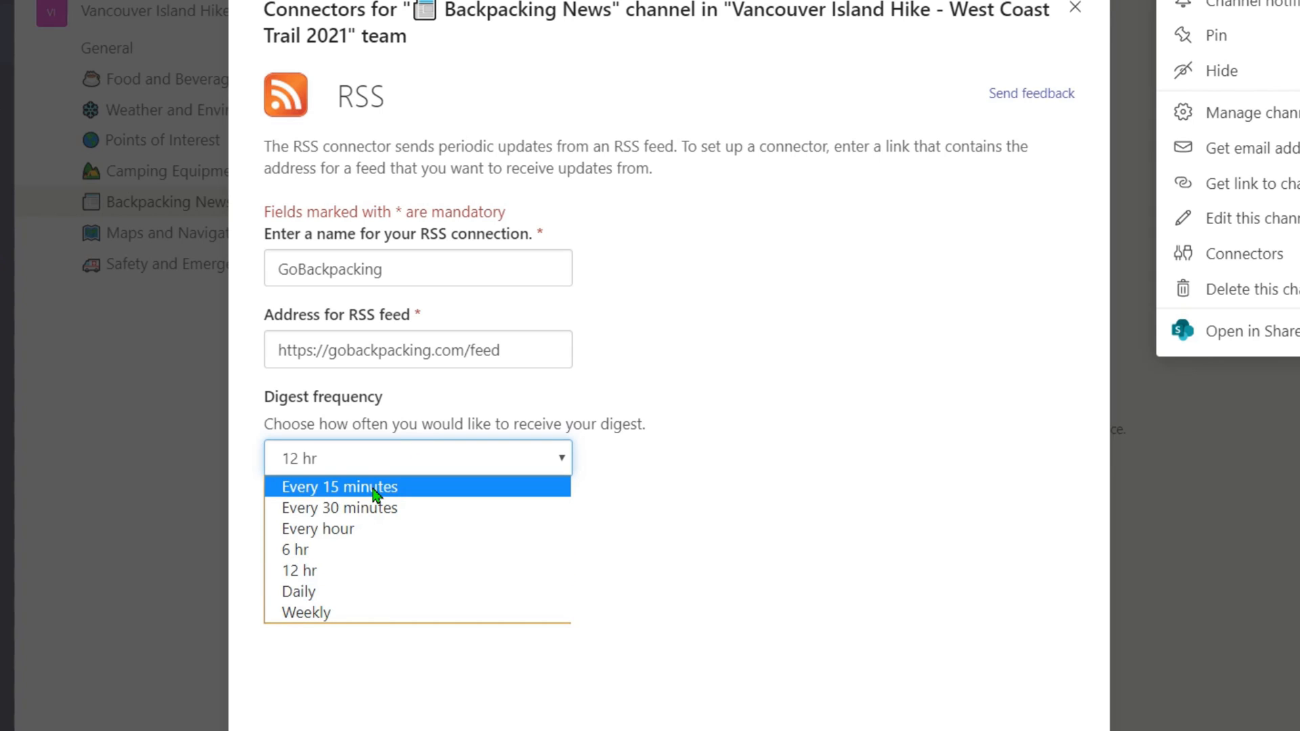
{"action": "left_click", "coordinate": [712, 522]}
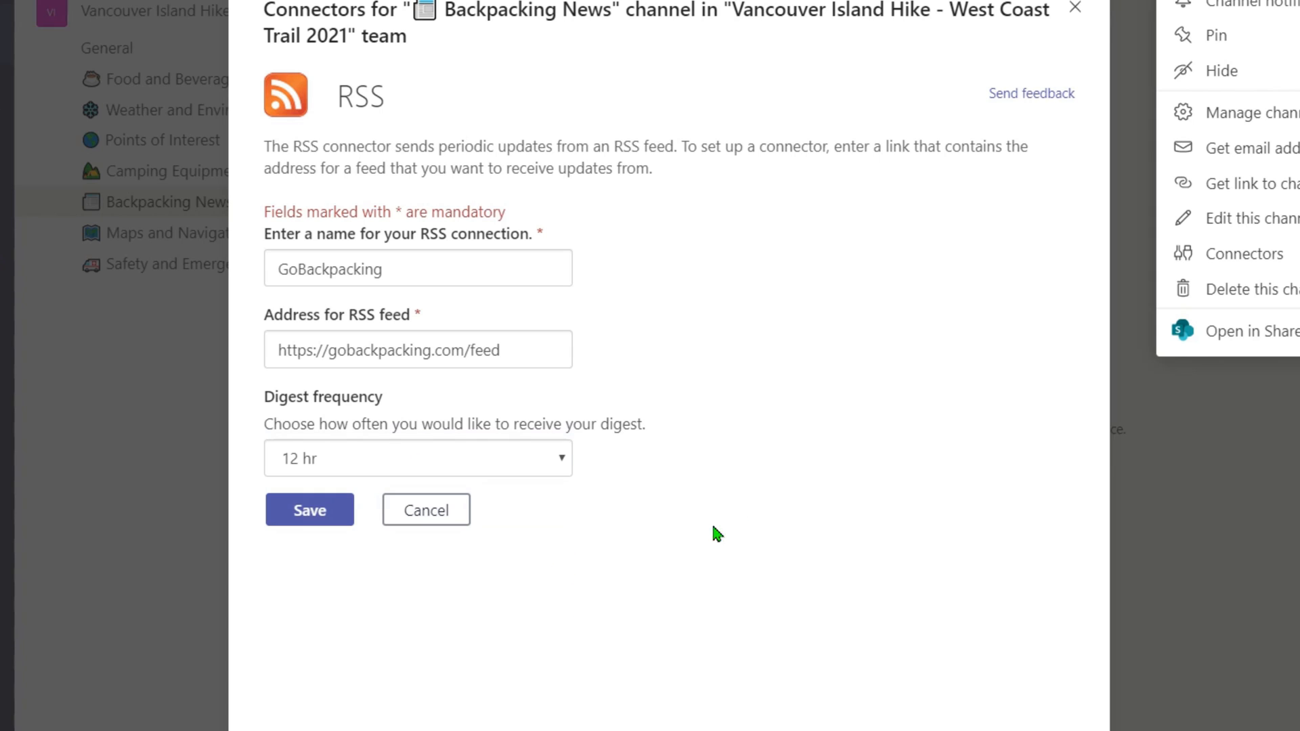
{"action": "left_click", "coordinate": [306, 514]}
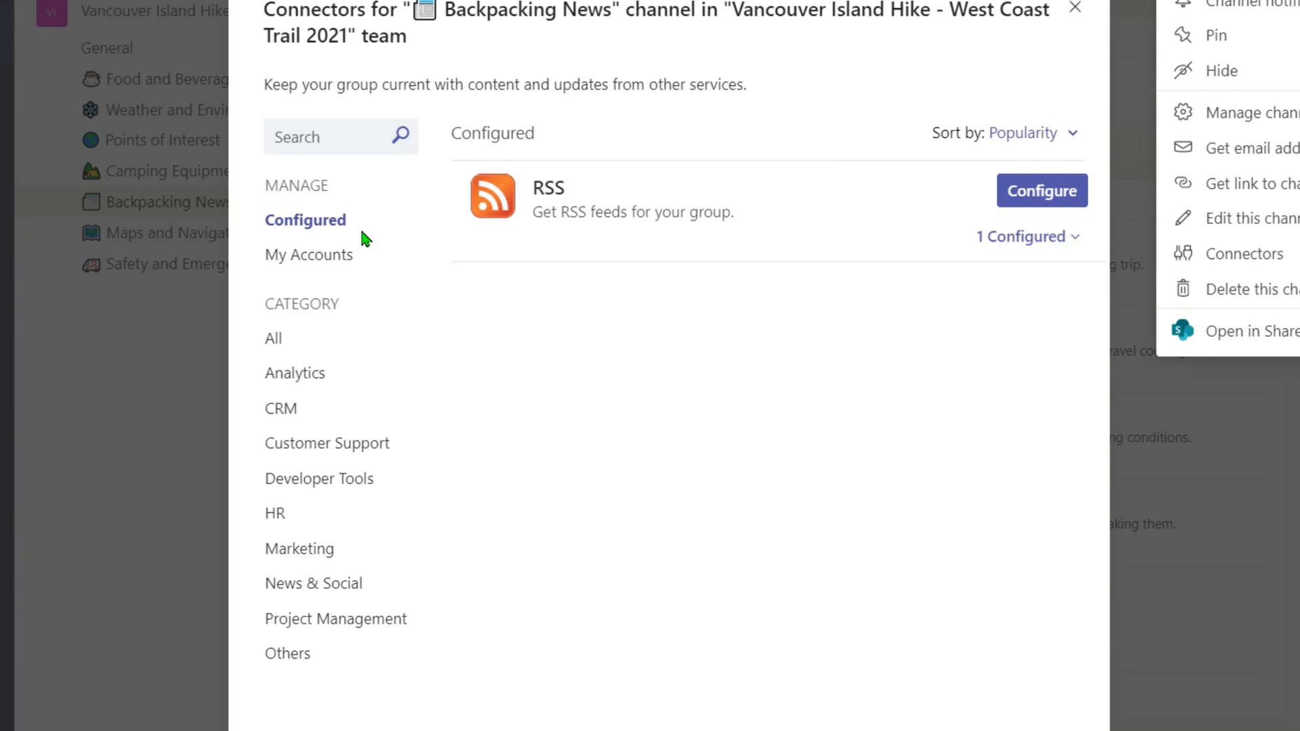
{"action": "left_click", "coordinate": [1075, 9]}
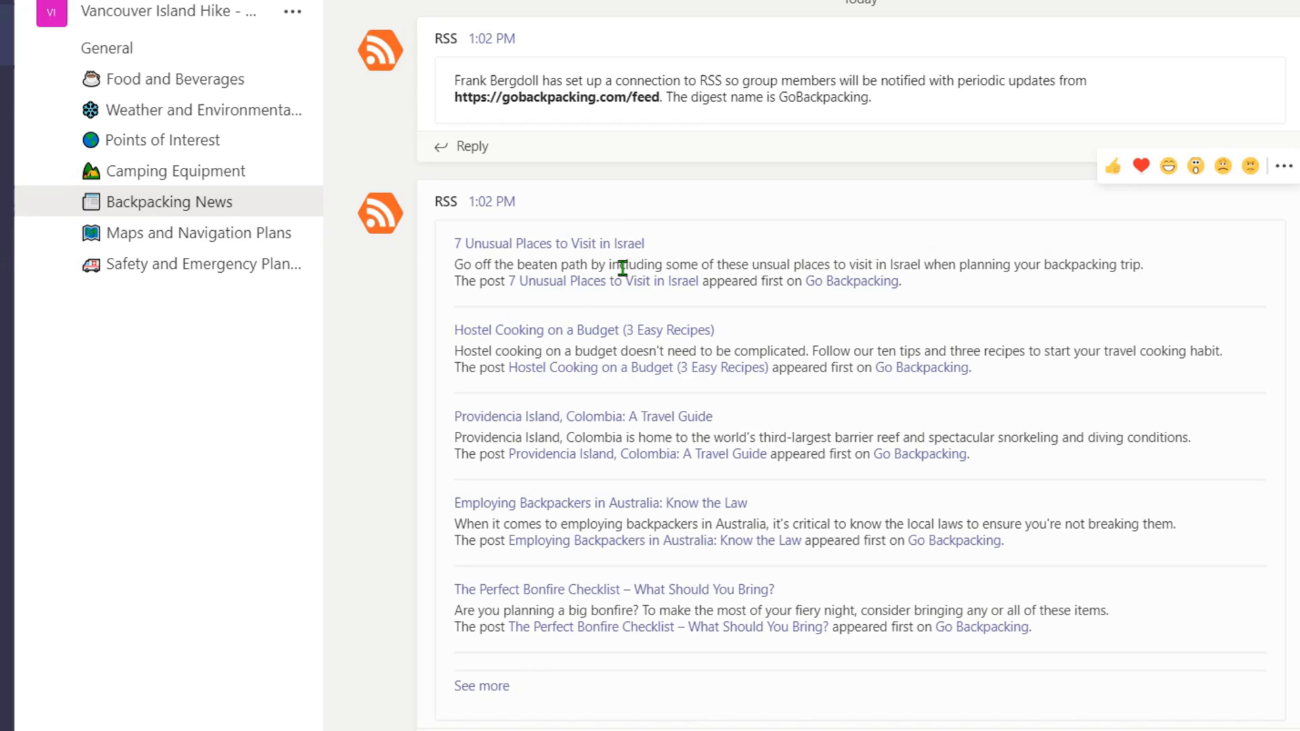
Review the full RSS digest in the channel and open the article "11 Travel Tips from a World Traveler" in the browser to examine its page
{"action": "left_click", "coordinate": [481, 686]}
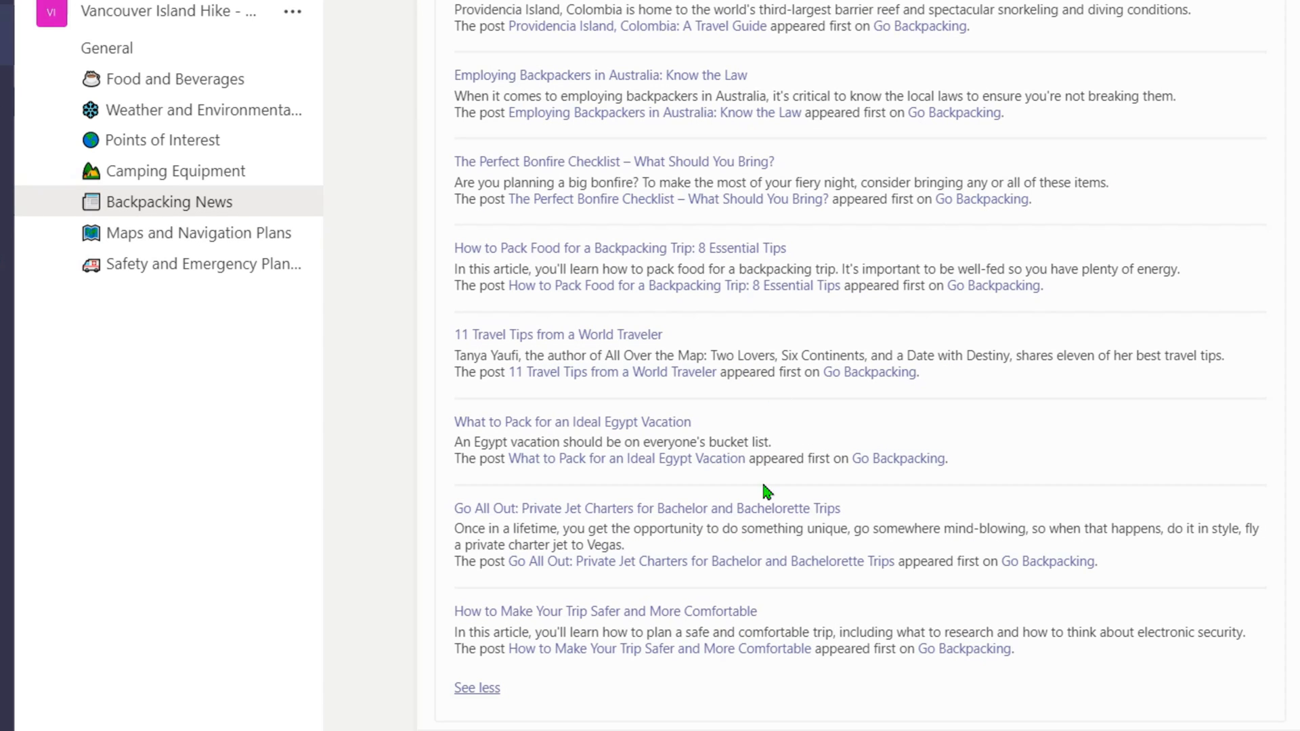
{"action": "scroll", "coordinate": [717, 358], "scroll_direction": "up", "scroll_amount": 5}
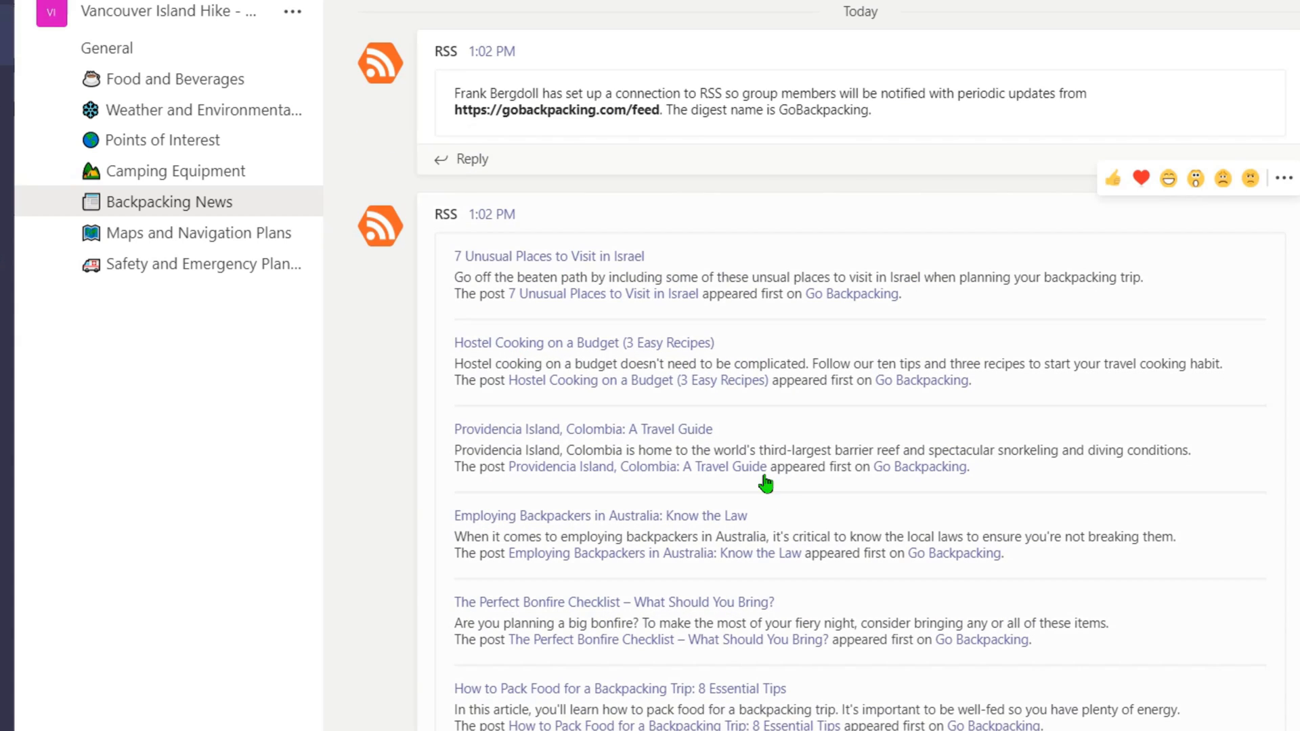
{"action": "scroll", "coordinate": [769, 403], "scroll_direction": "down", "scroll_amount": 5}
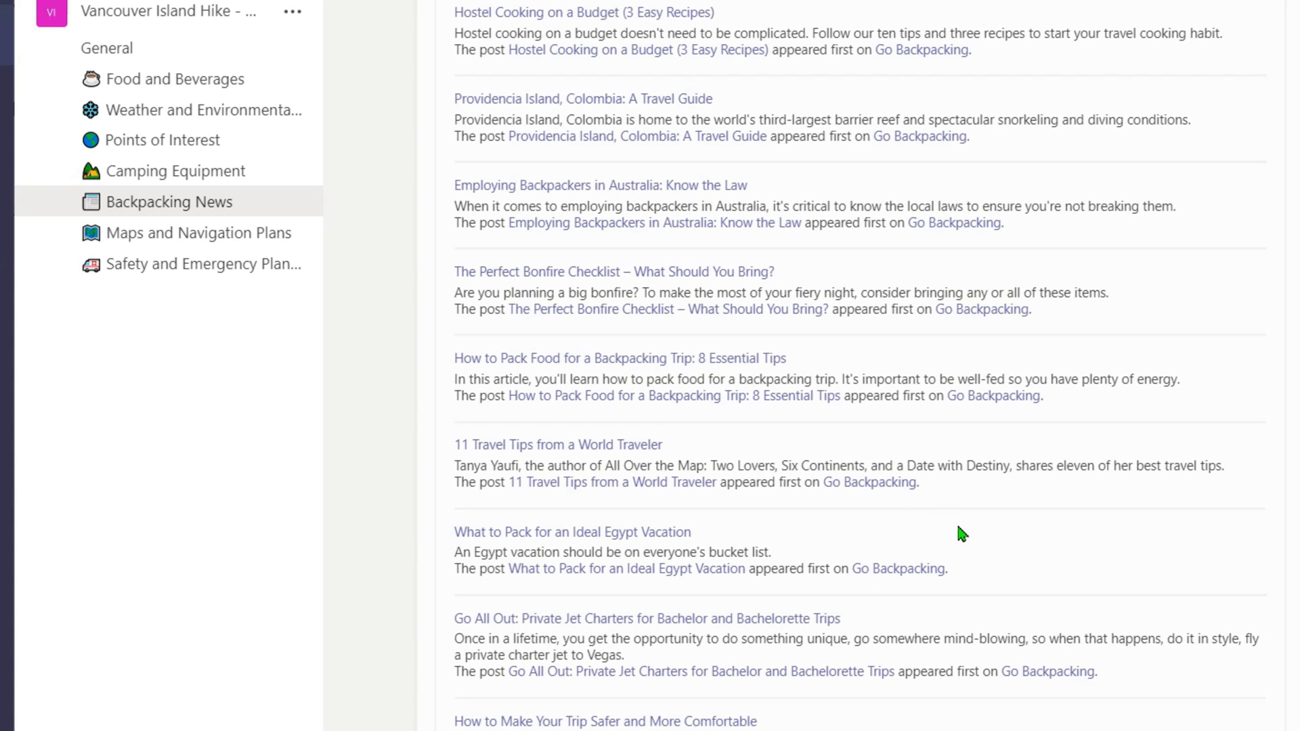
{"action": "left_click", "coordinate": [538, 450]}
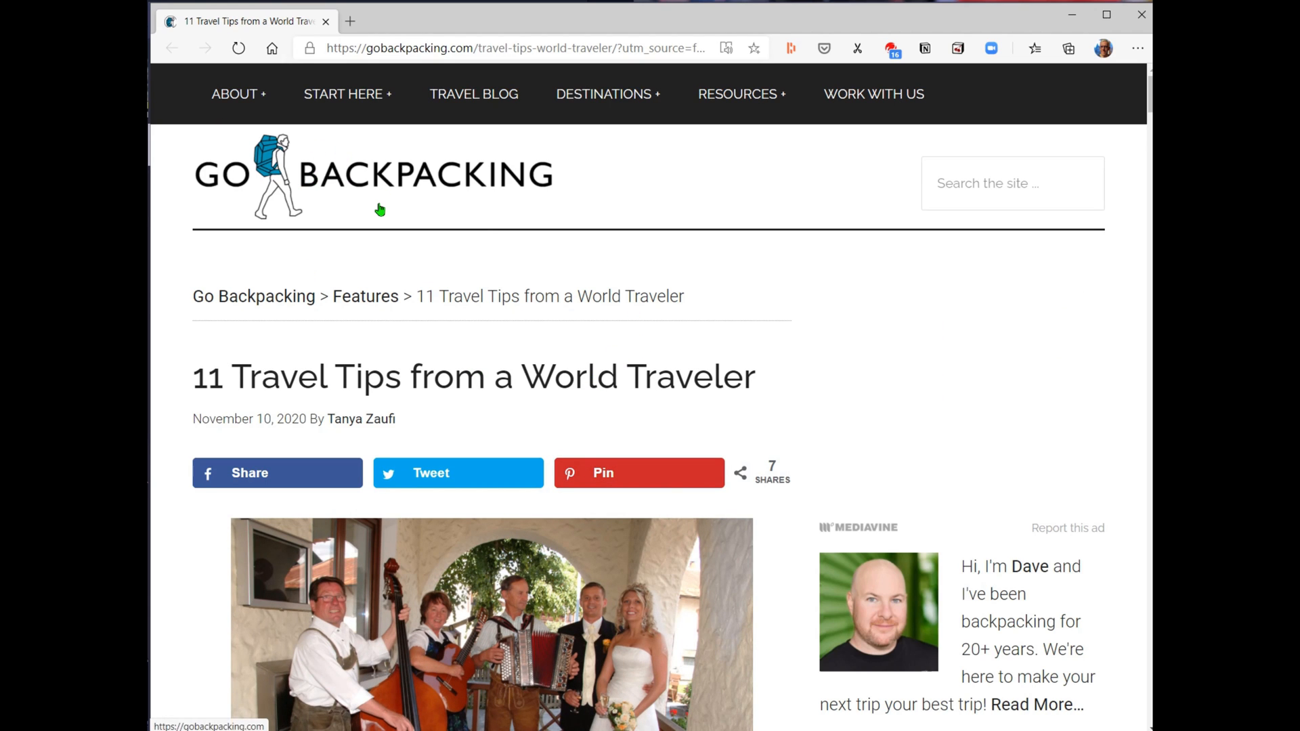
{"action": "scroll", "coordinate": [589, 374], "scroll_direction": "down", "scroll_amount": 5}
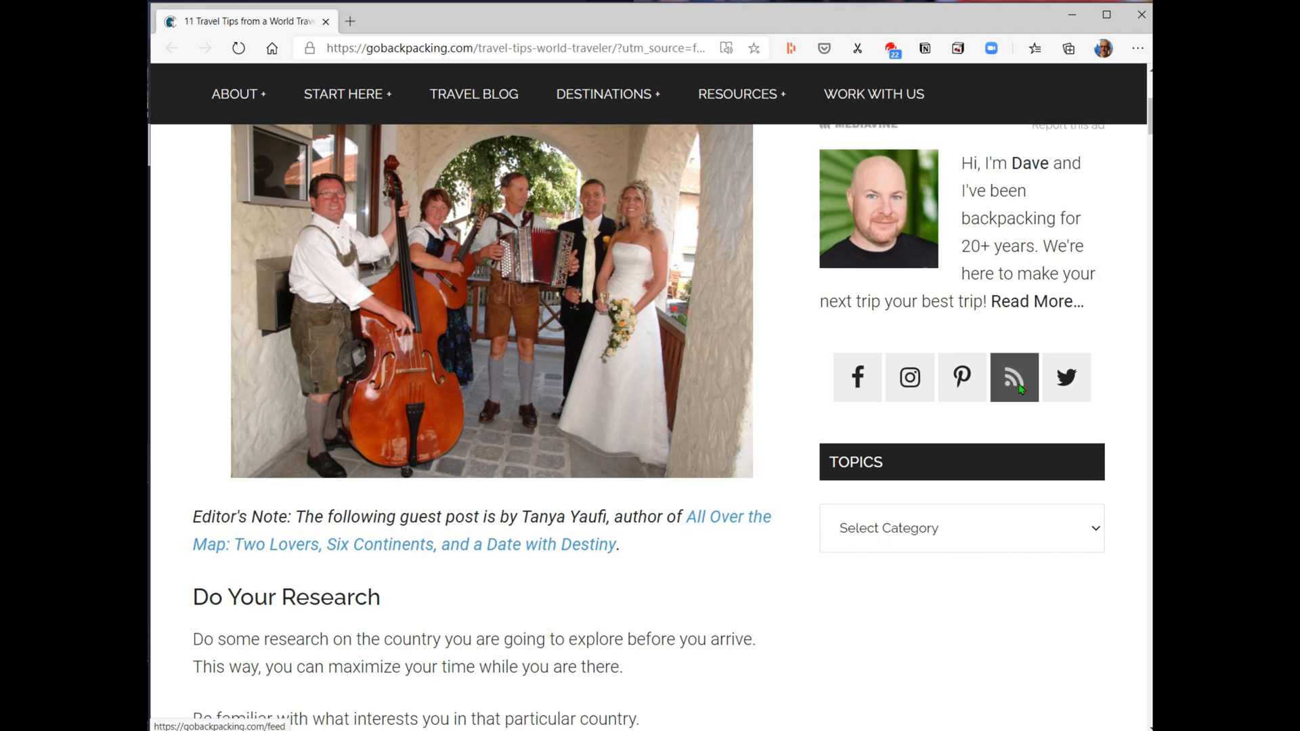
Copy the link address of the RSS feed icon among the GoBackpacking article page's social links
{"action": "right_click", "coordinate": [1011, 383]}
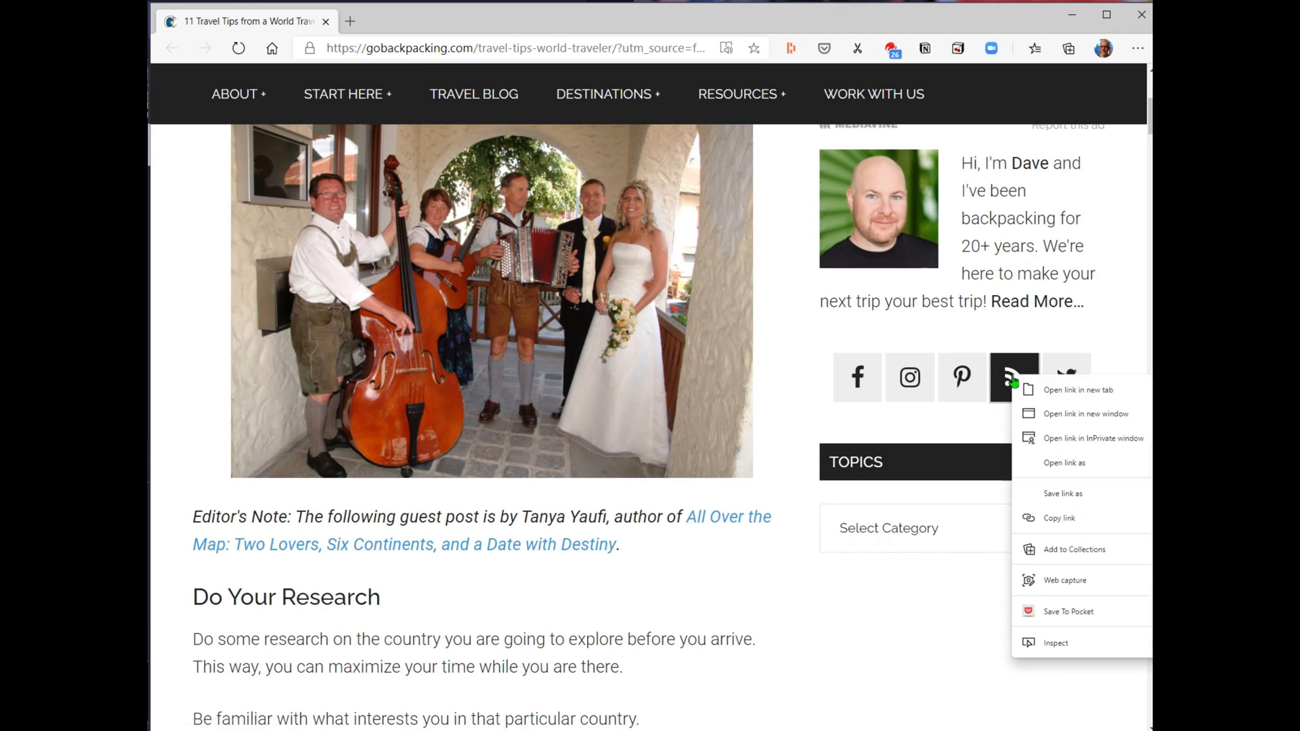
{"action": "left_click", "coordinate": [1067, 519]}
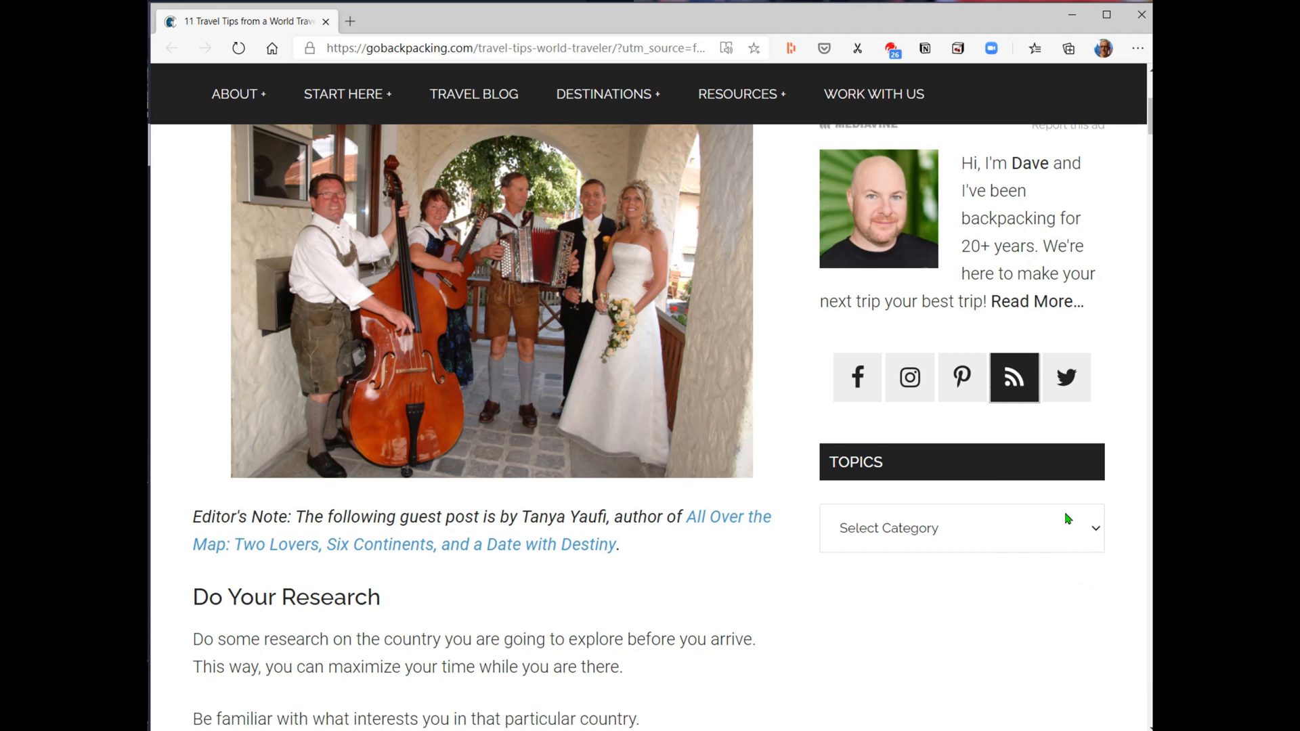
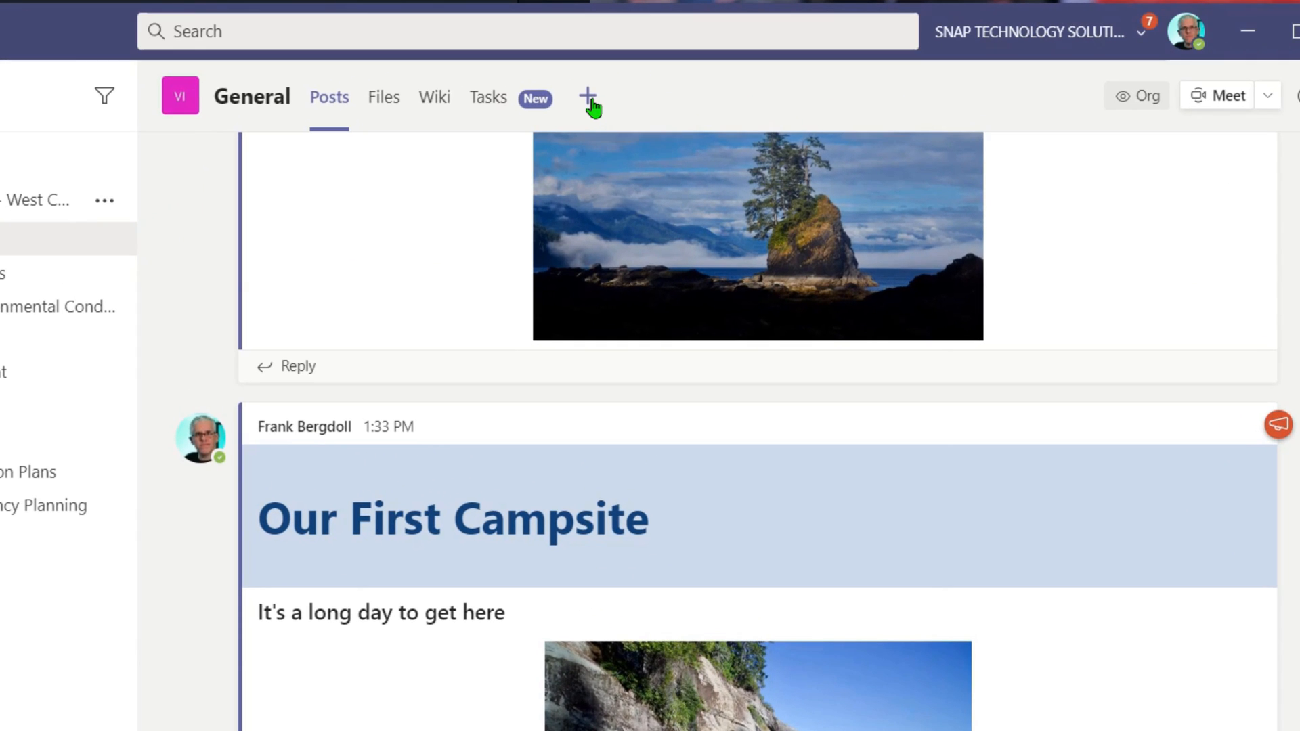
In Teams, start adding a Website tab to the General channel and name it Franklandish
{"action": "left_click", "coordinate": [589, 102]}
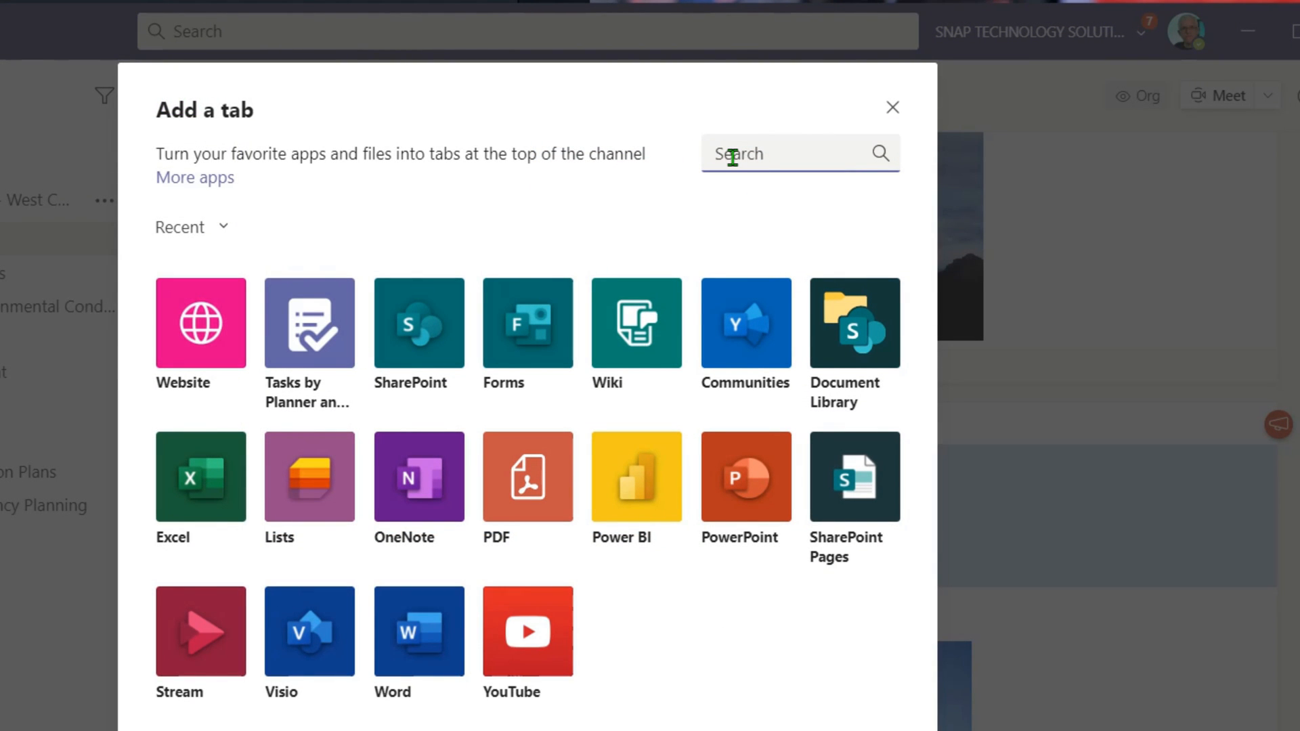
{"action": "type", "text": "web"}
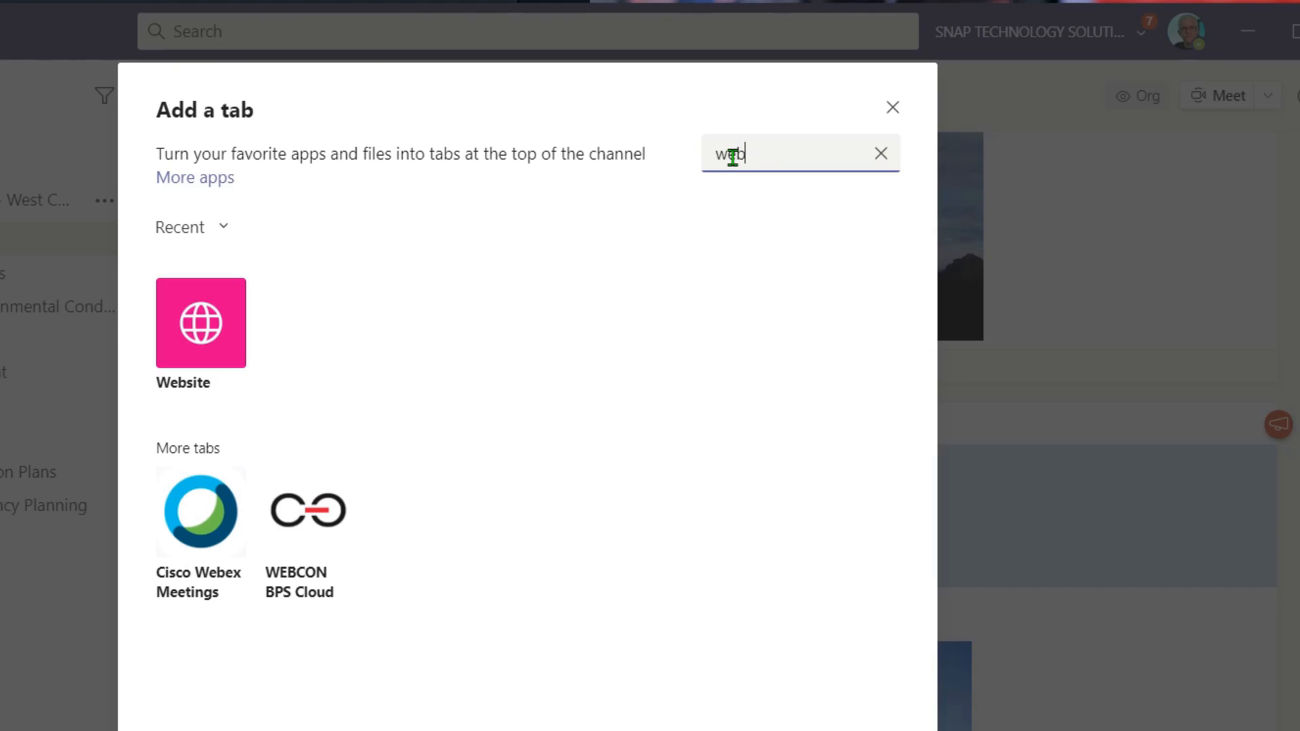
{"action": "left_click", "coordinate": [234, 335]}
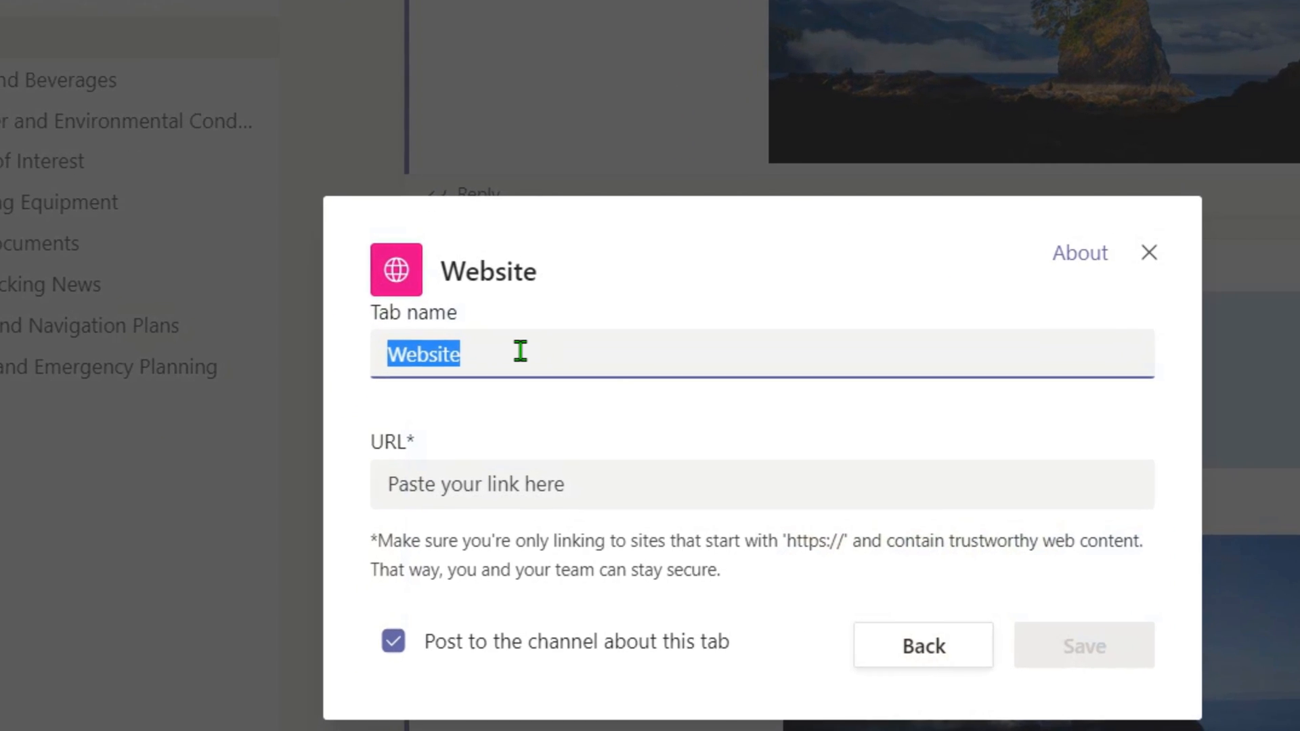
{"action": "type", "text": "Frankland"}
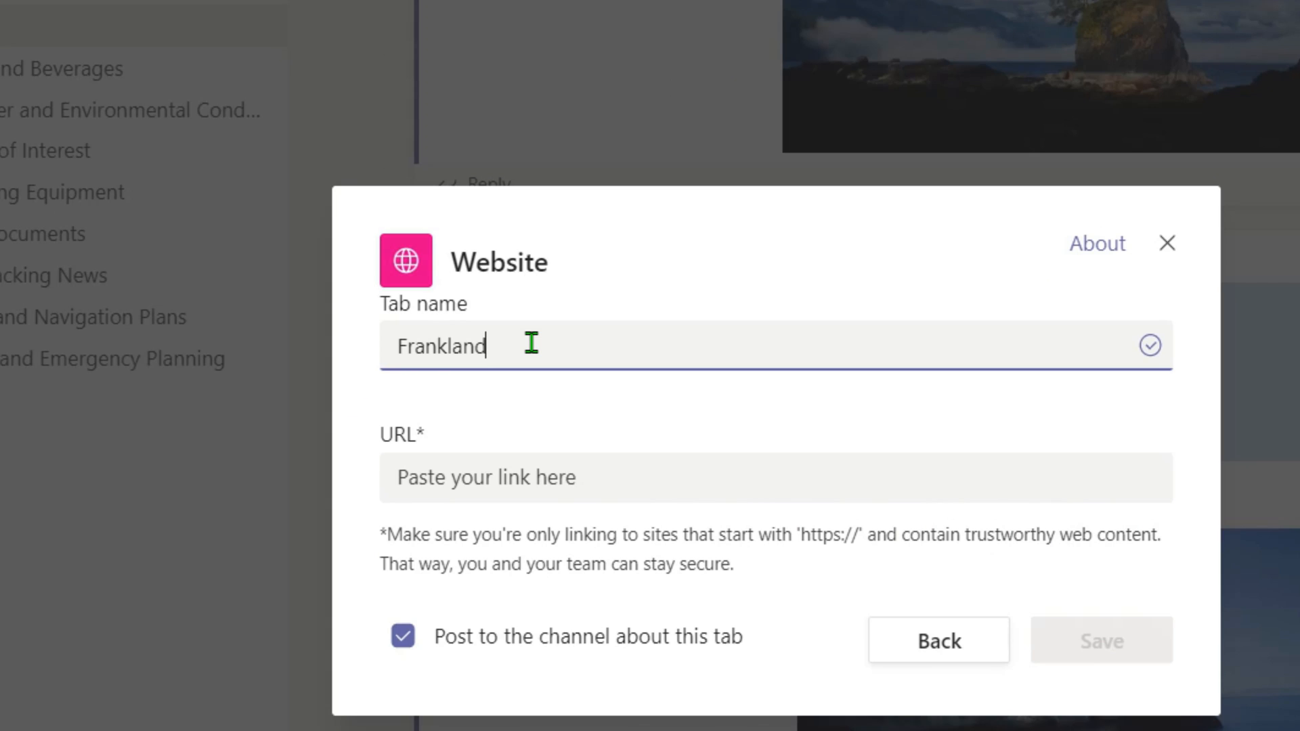
{"action": "type", "text": "ish"}
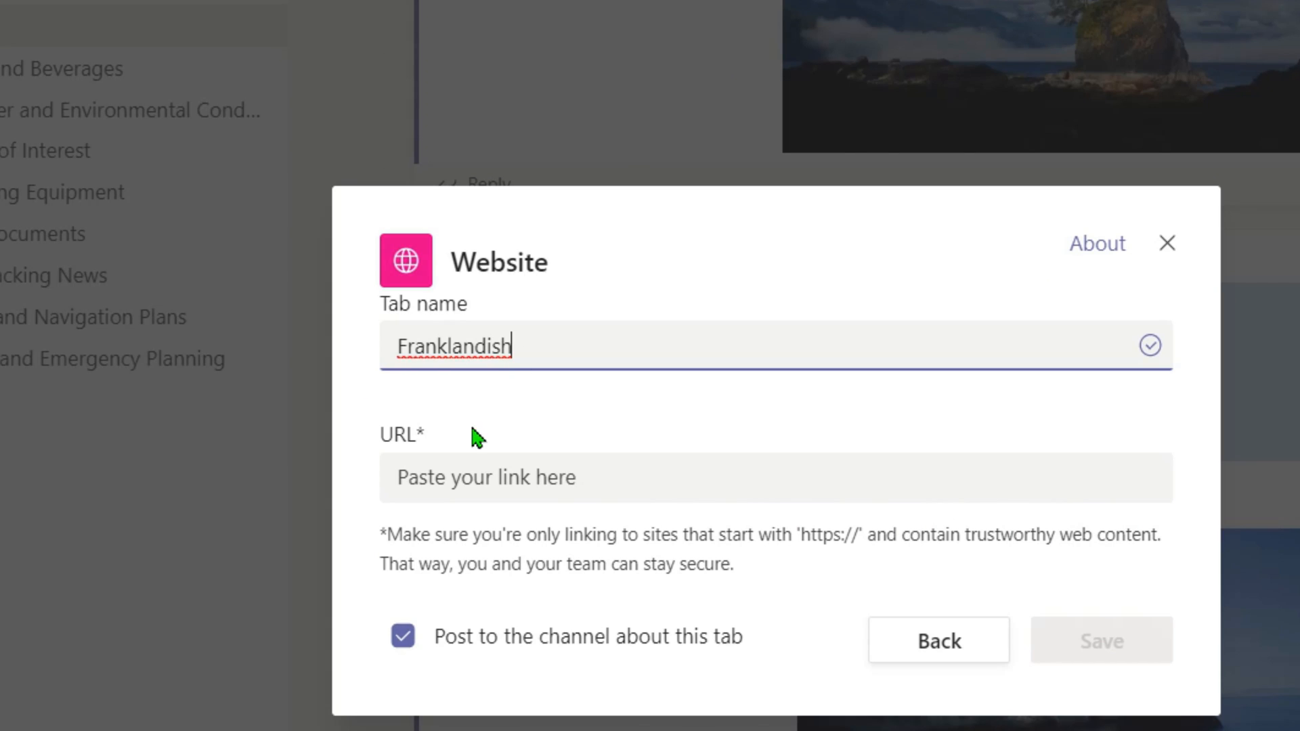
{"action": "left_click", "coordinate": [488, 484]}
{"action": "right_click", "coordinate": [487, 485]}
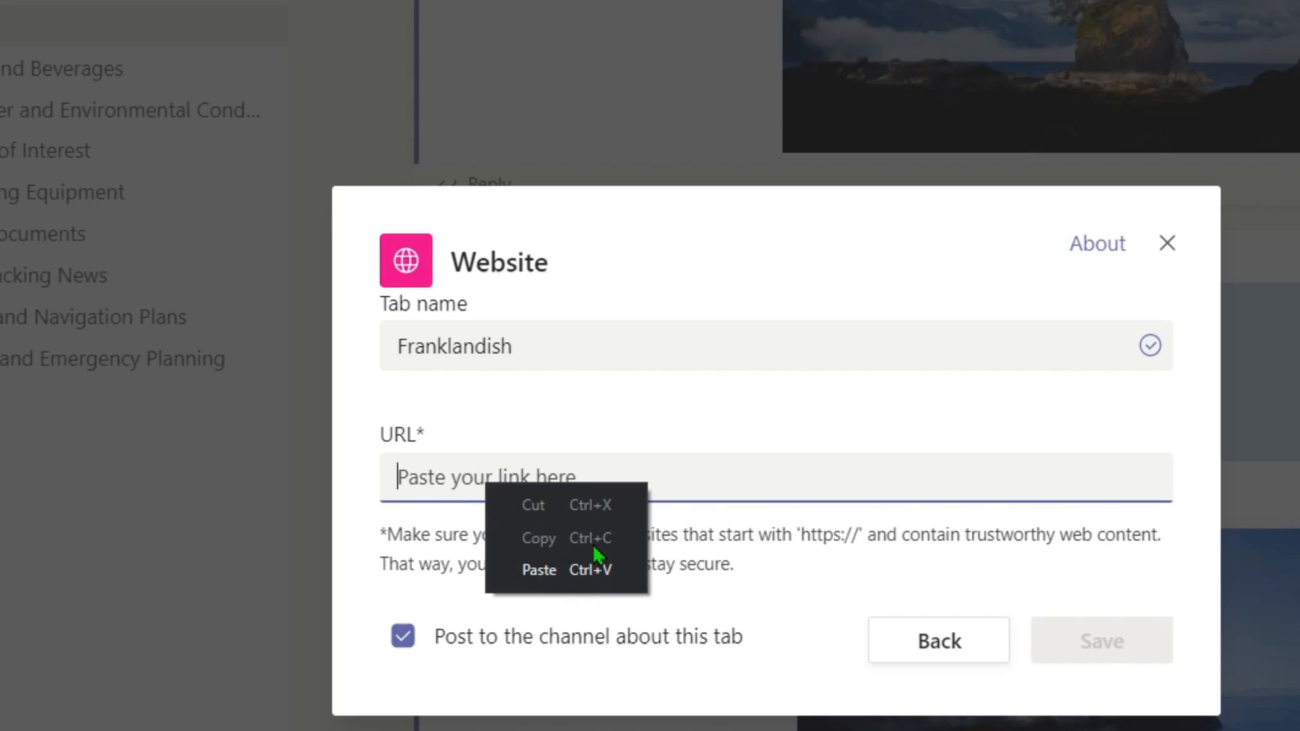
{"action": "left_click", "coordinate": [616, 583]}
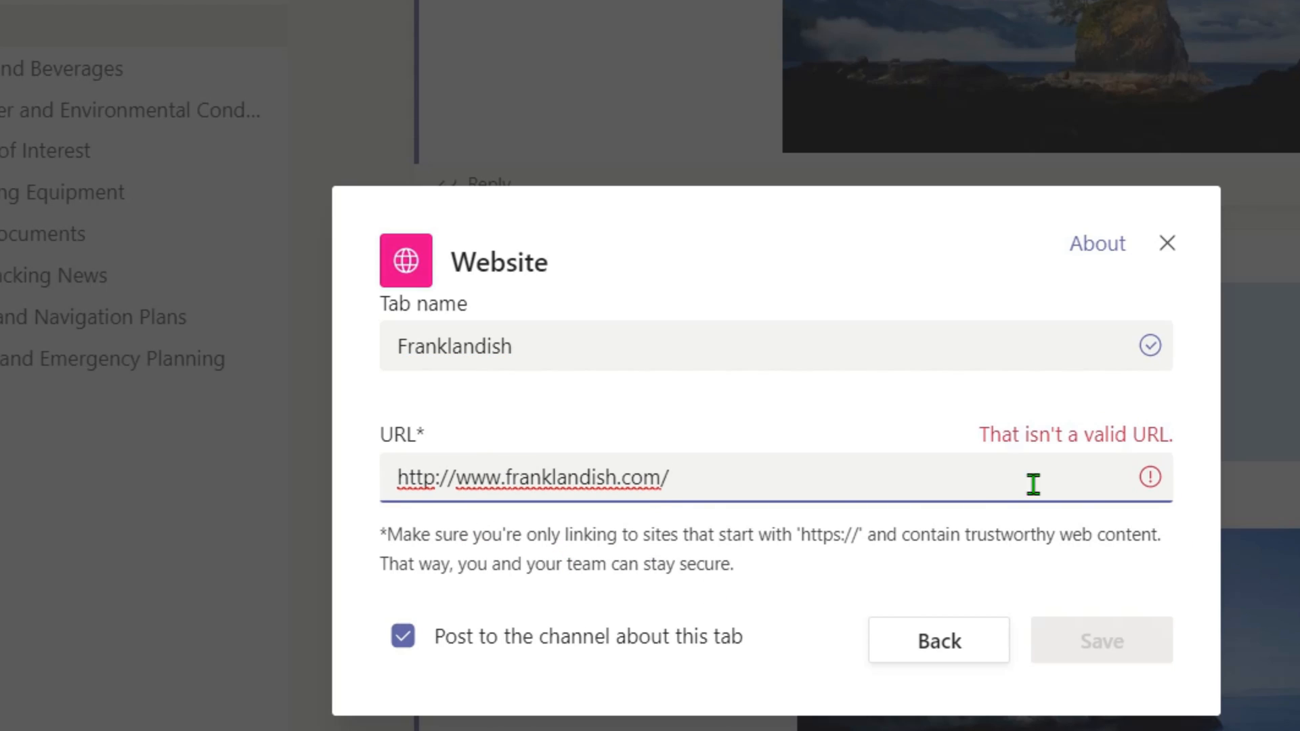
{"action": "left_click", "coordinate": [434, 478]}
{"action": "type", "text": "s"}
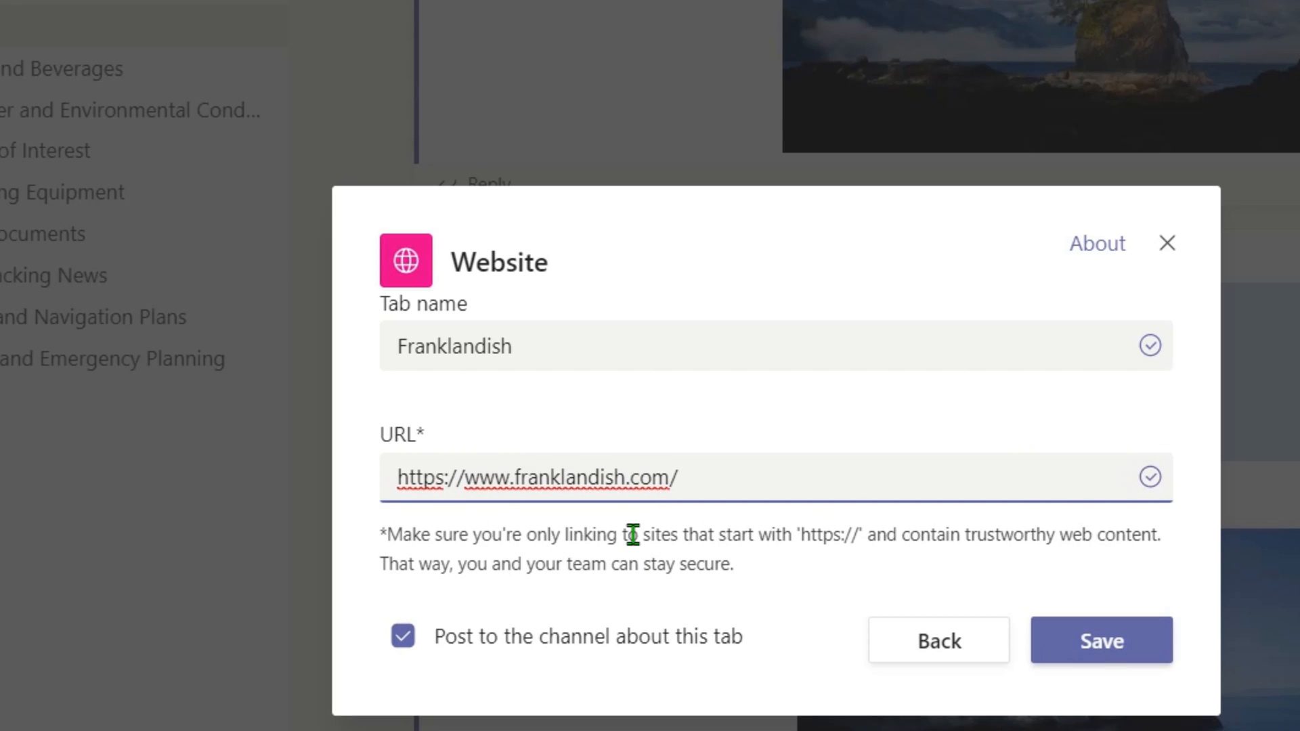
{"action": "left_click", "coordinate": [1149, 655]}
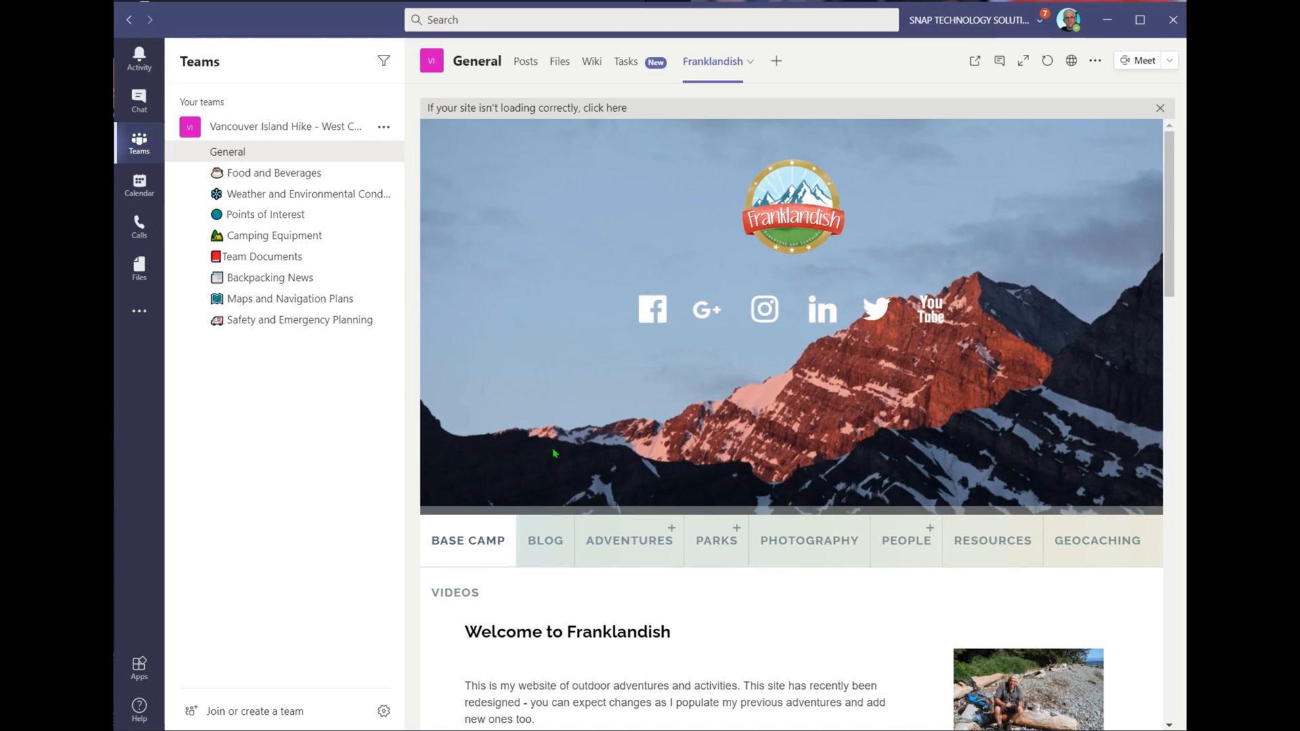
Open the Photography page inside the Franklandish tab and look through its photos
{"action": "scroll", "coordinate": [782, 487], "scroll_direction": "down", "scroll_amount": 10}
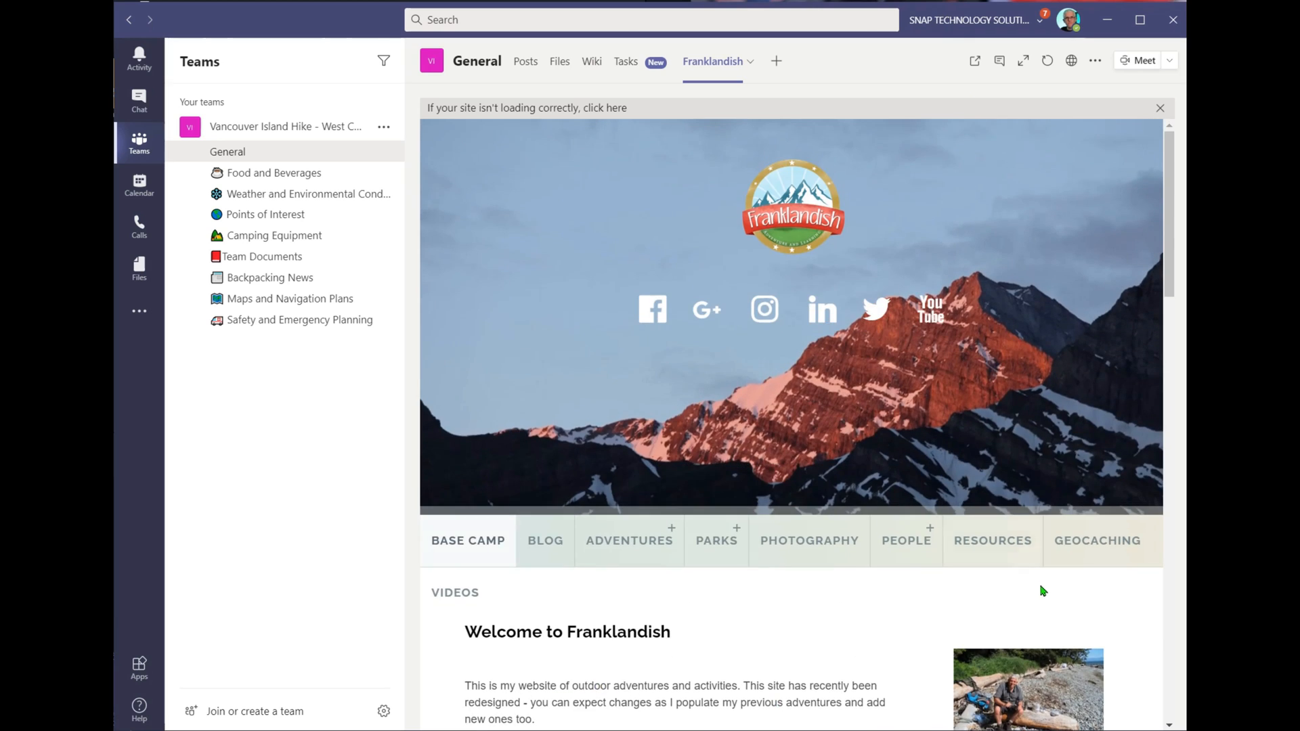
{"action": "left_click", "coordinate": [836, 405]}
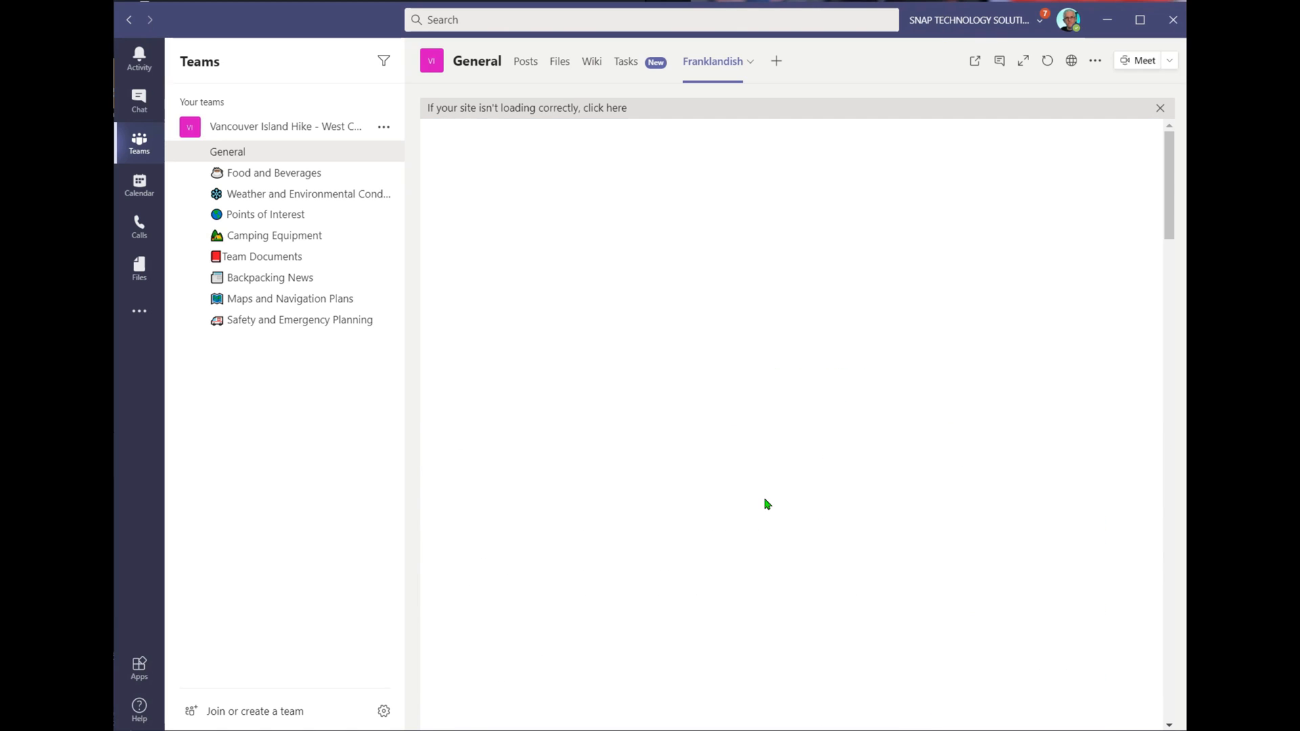
{"action": "scroll", "coordinate": [785, 488], "scroll_direction": "down", "scroll_amount": 10}
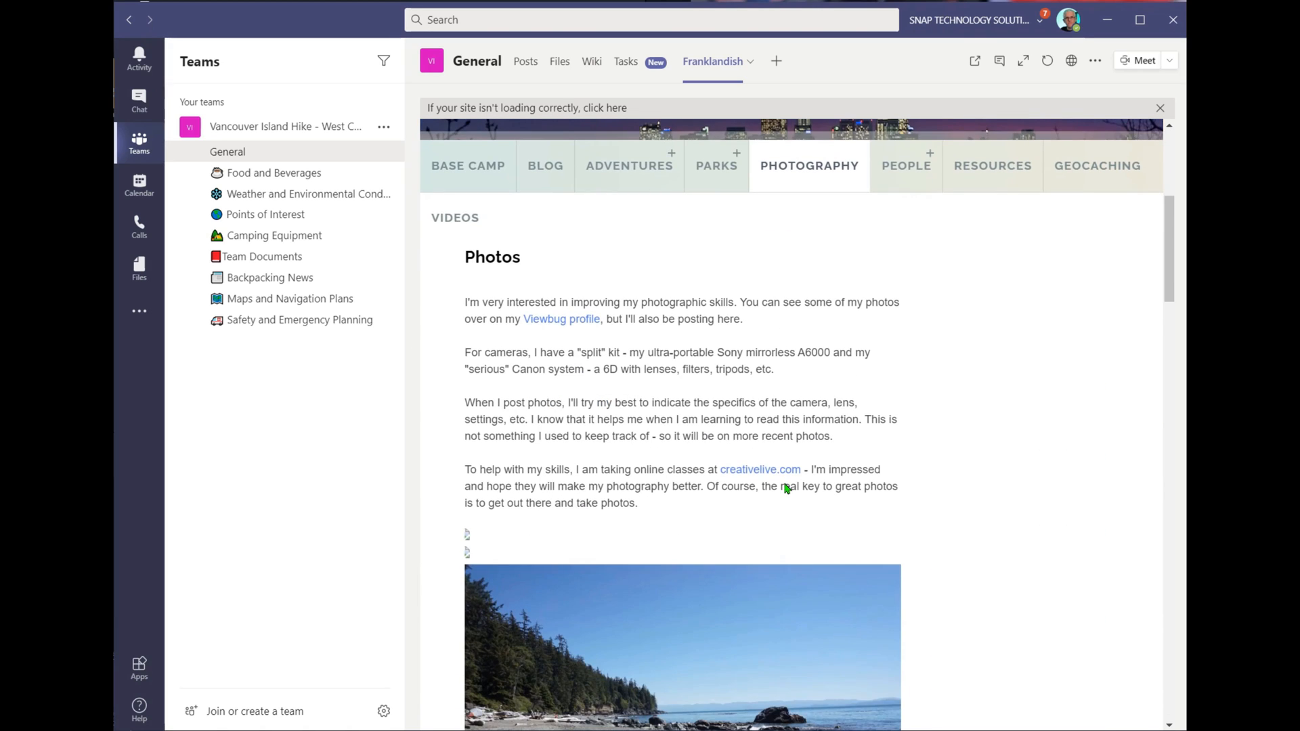
{"action": "scroll", "coordinate": [787, 487], "scroll_direction": "down", "scroll_amount": 15}
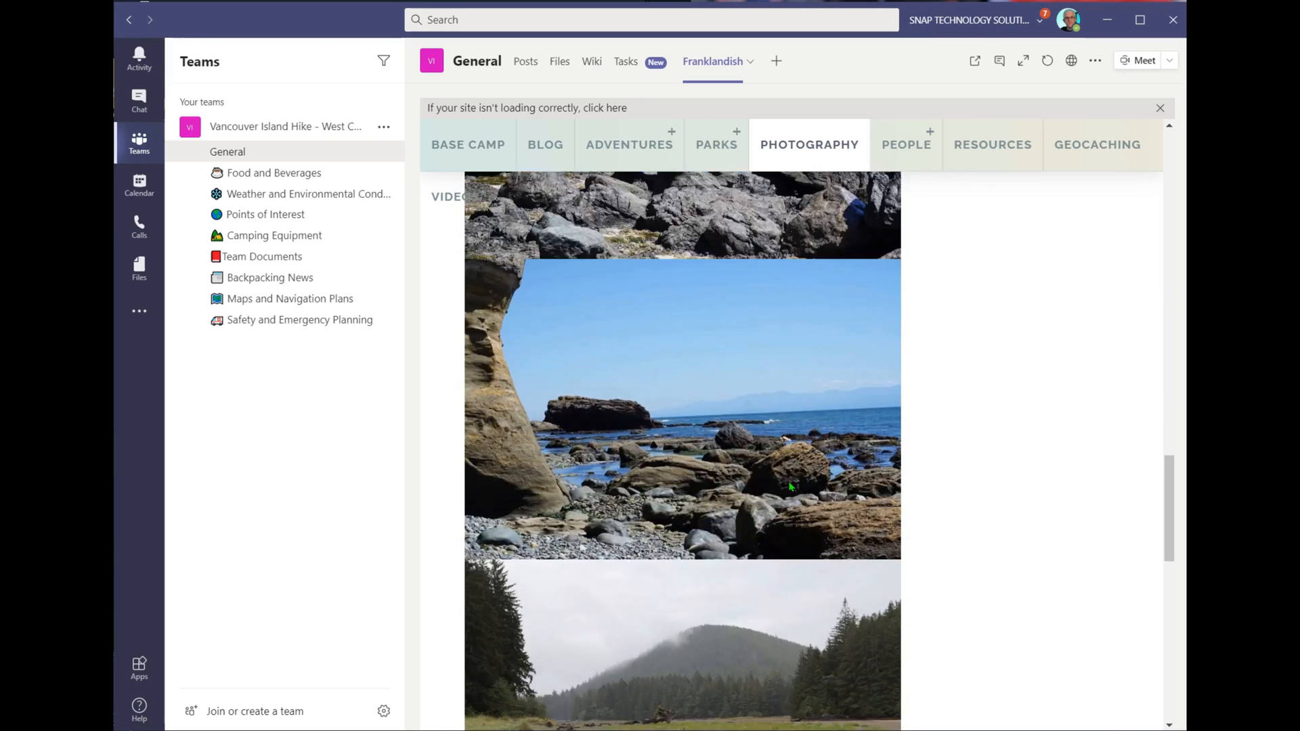
{"action": "scroll", "coordinate": [790, 485], "scroll_direction": "up", "scroll_amount": 8}
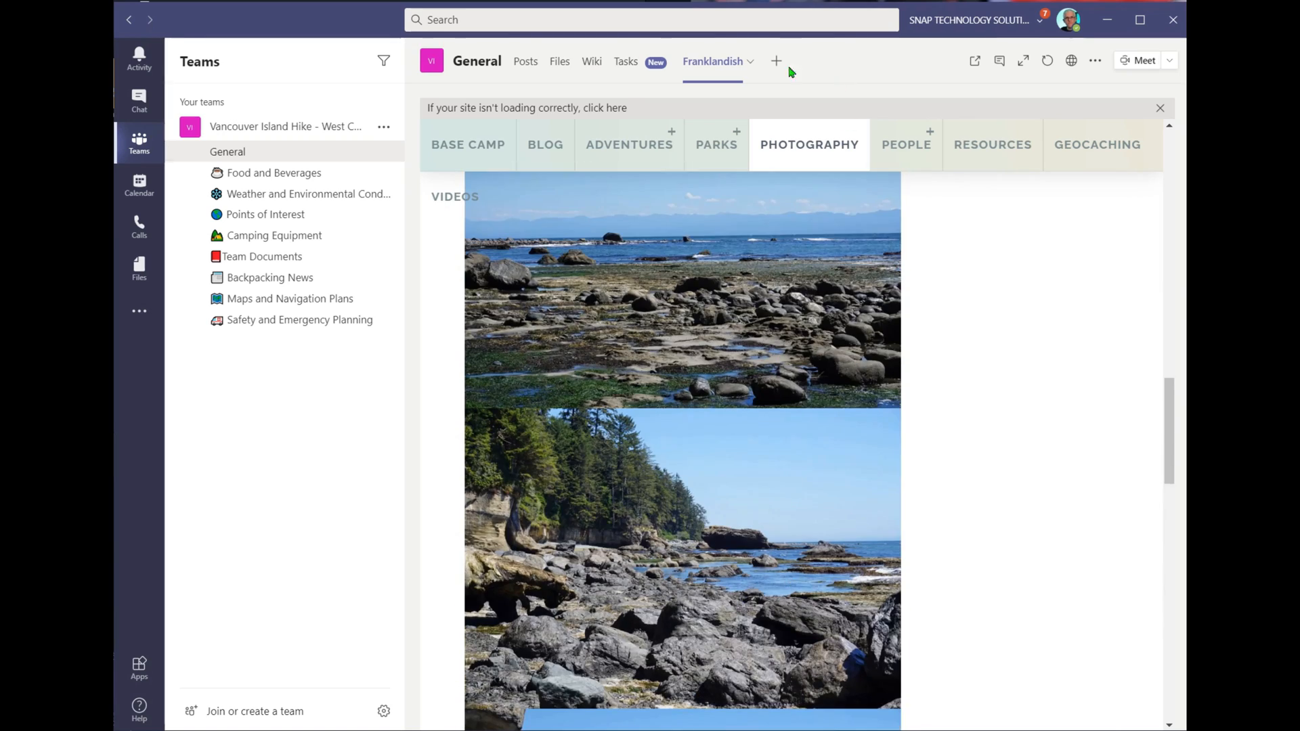
Start a second Website tab in the General channel, name it FranksClass and paste the copied link as its URL
{"action": "left_click", "coordinate": [776, 61]}
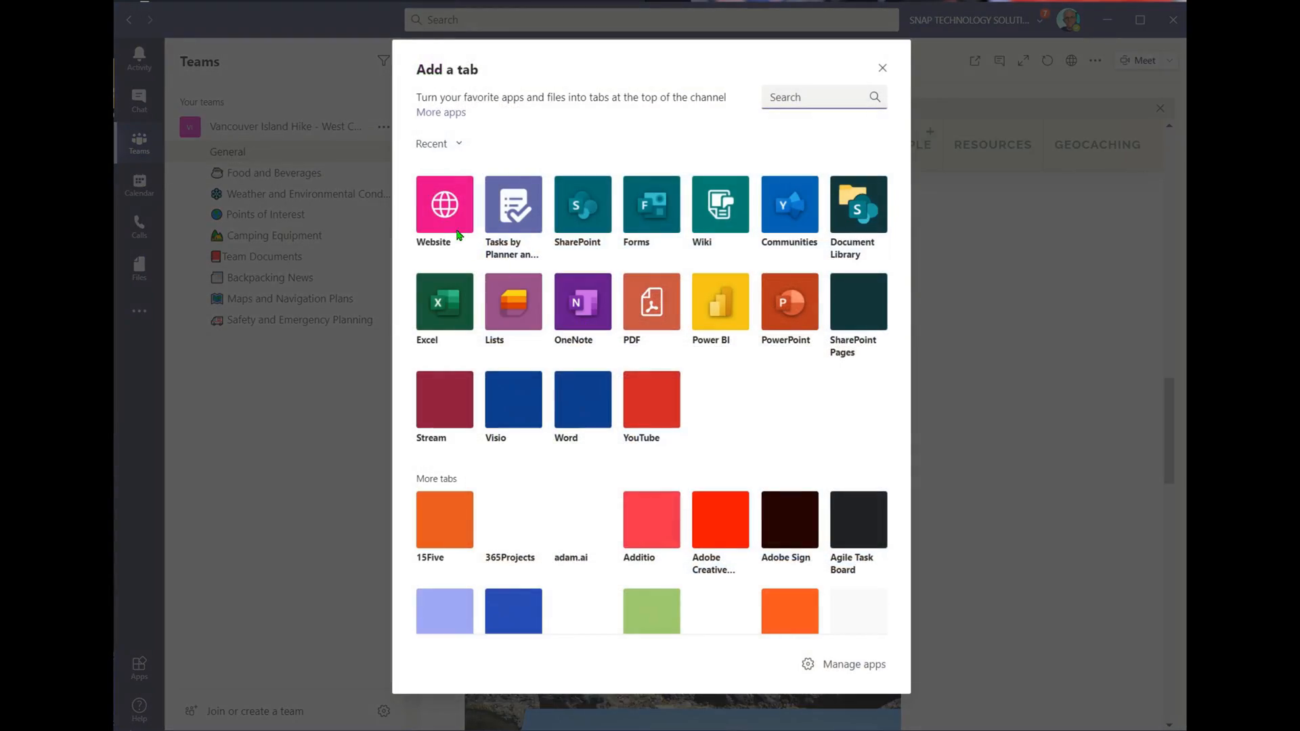
{"action": "left_click", "coordinate": [457, 230]}
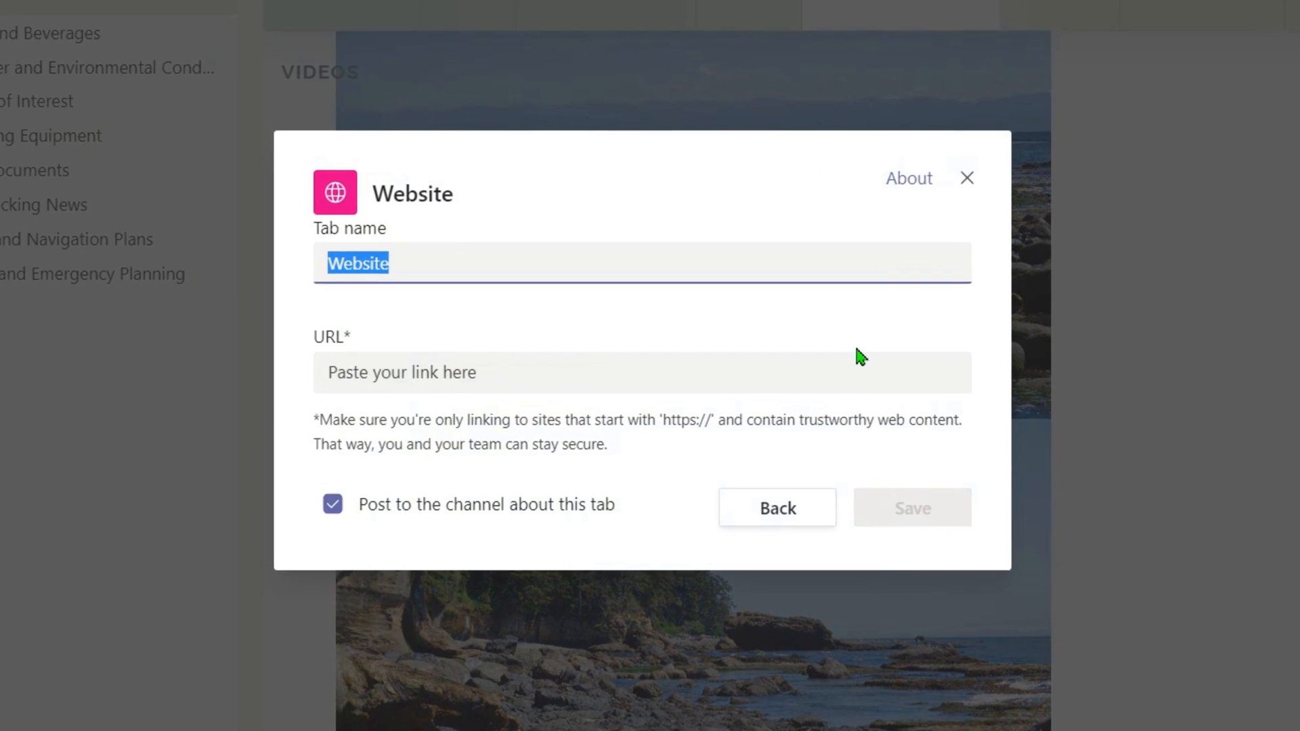
{"action": "type", "text": "FranksClass"}
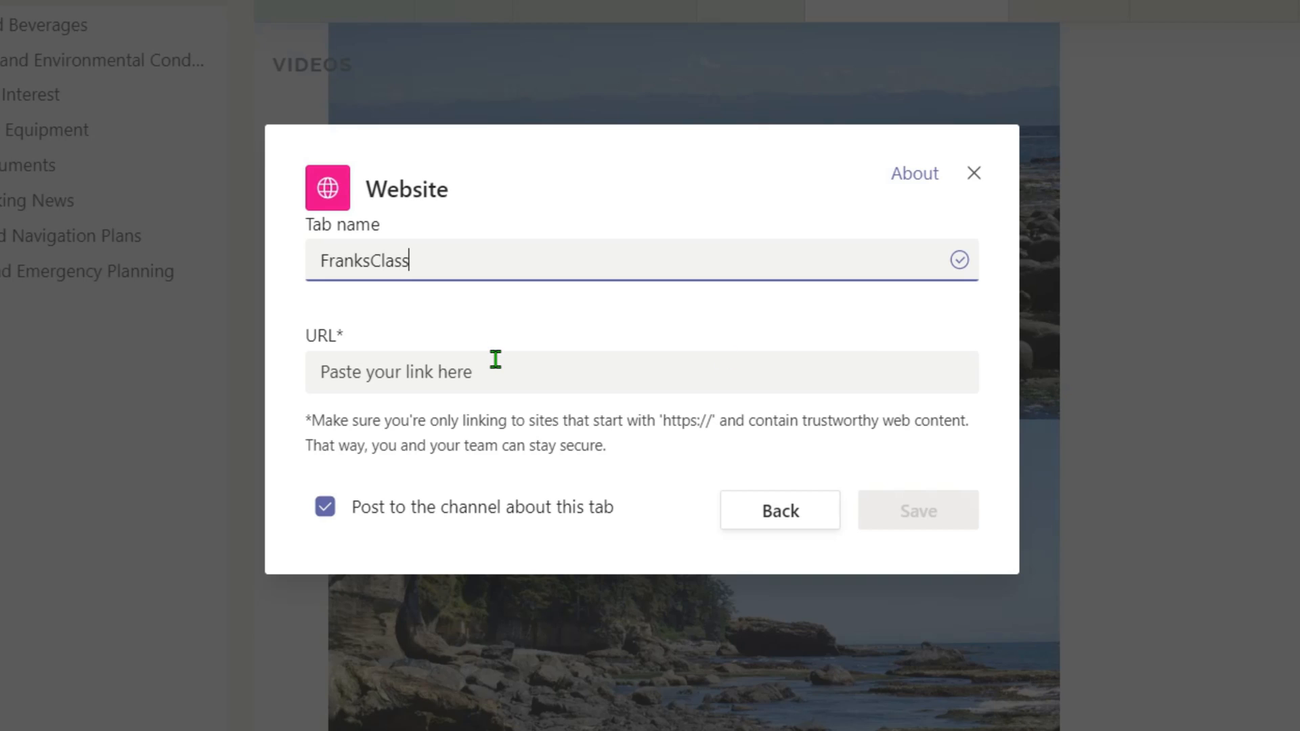
{"action": "left_click", "coordinate": [496, 359]}
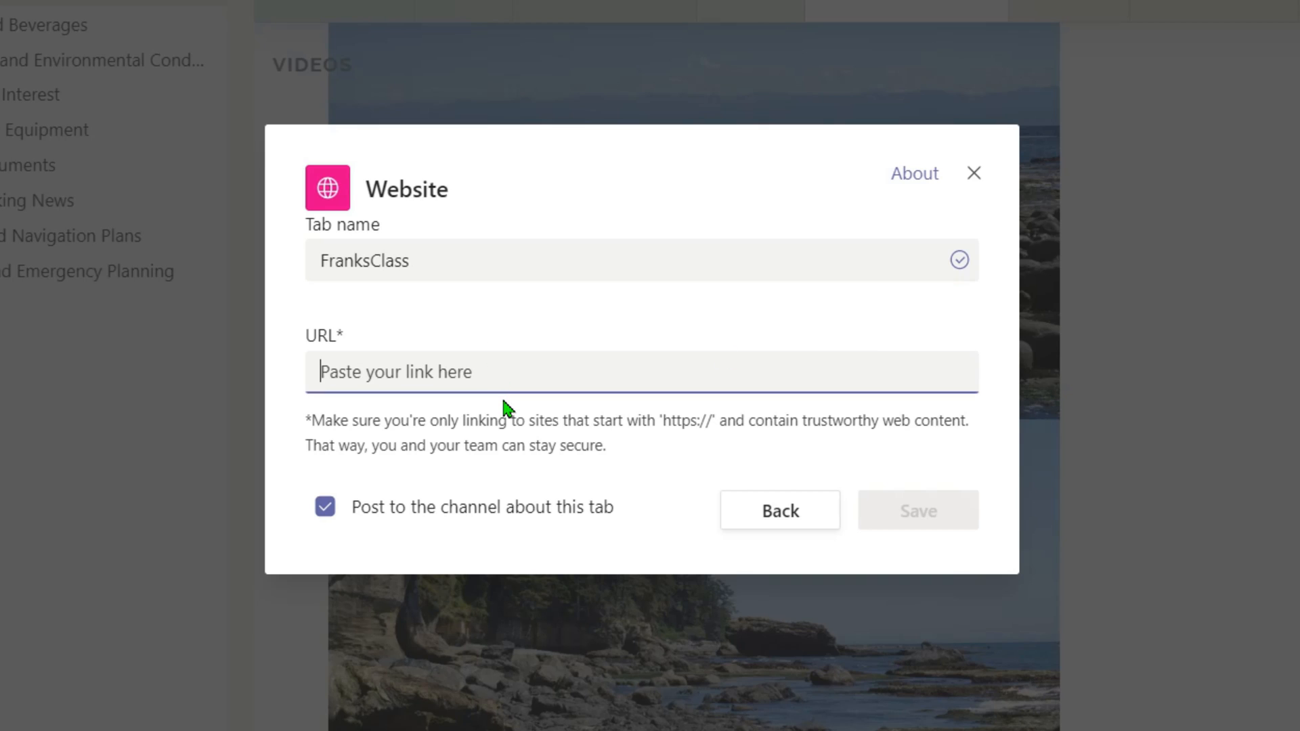
{"action": "right_click", "coordinate": [501, 396]}
{"action": "left_click", "coordinate": [510, 369]}
{"action": "right_click", "coordinate": [509, 369]}
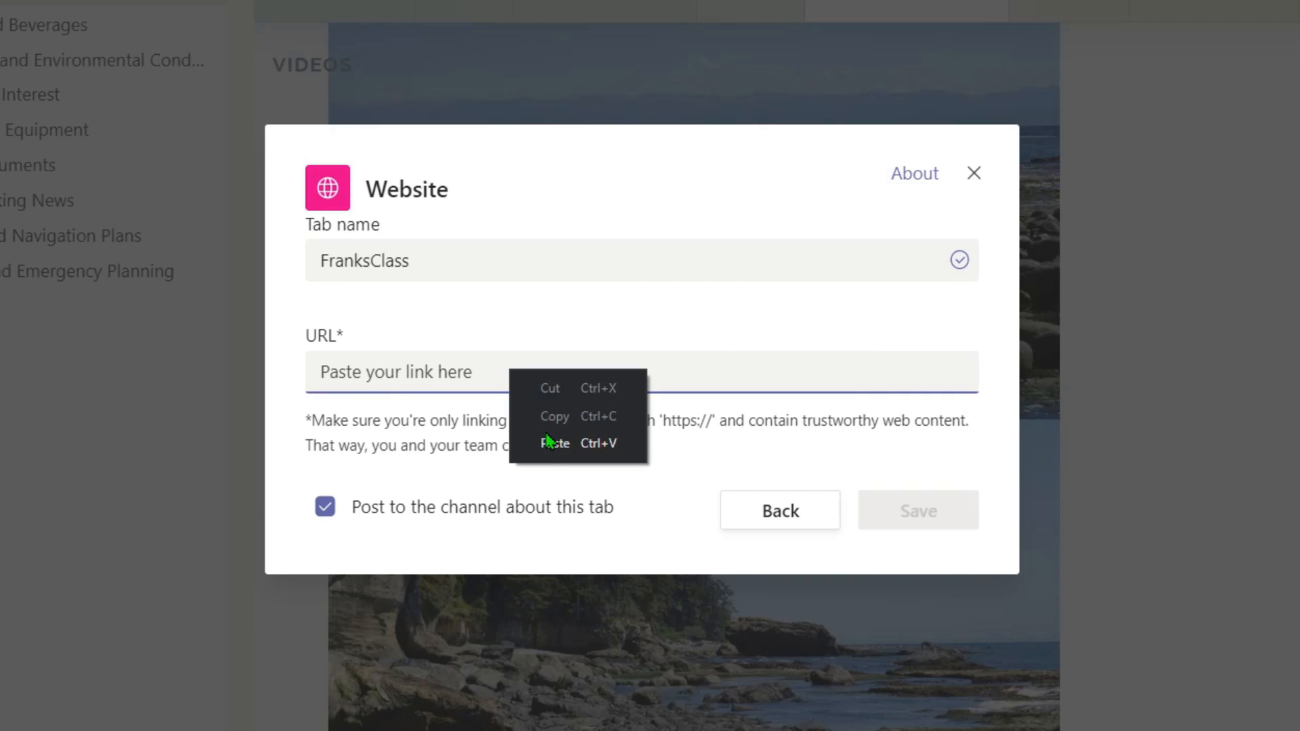
{"action": "left_click", "coordinate": [545, 440]}
{"action": "left_click", "coordinate": [515, 373]}
{"action": "key", "text": "BackSpace"}
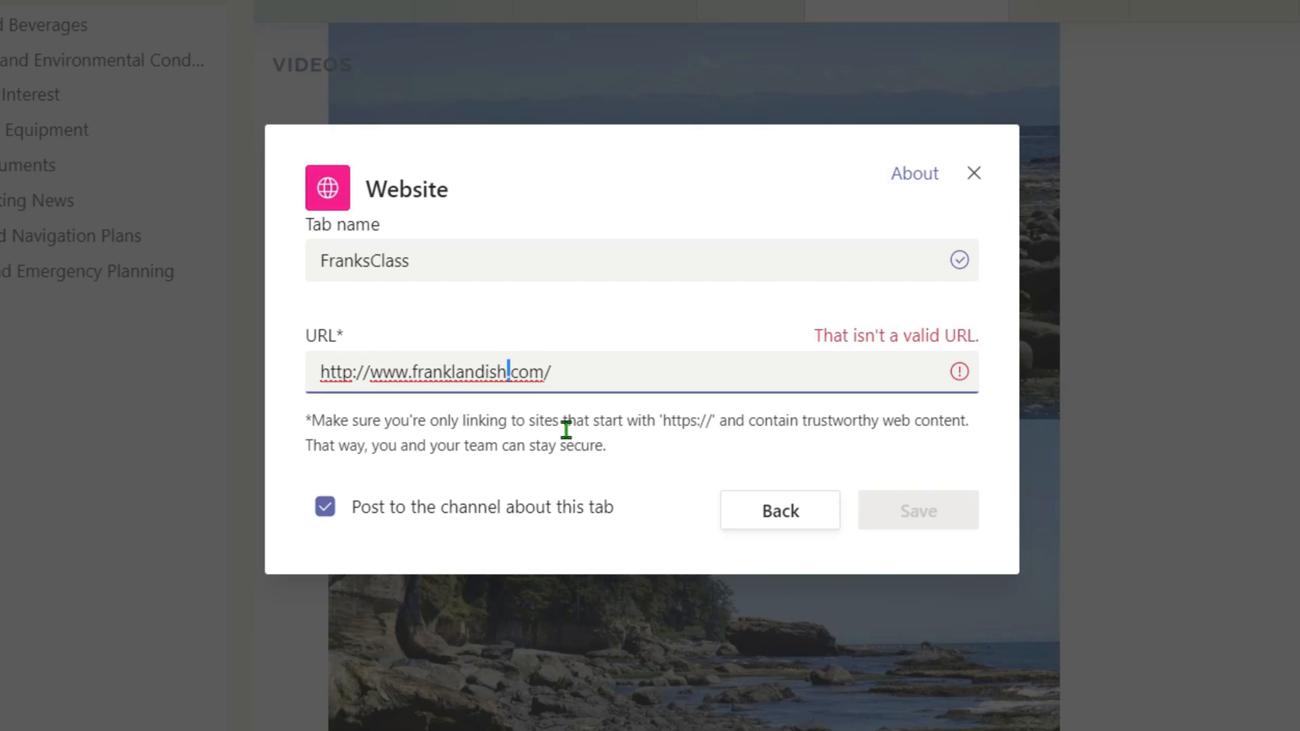
{"action": "key", "text": "BackSpace"}
{"action": "key", "text": "BackSpace"}
{"action": "key", "text": "BackSpace"}
{"action": "key", "text": "BackSpace"}
{"action": "key", "text": "BackSpace"}
{"action": "key", "text": "BackSpace"}
{"action": "key", "text": "BackSpace"}
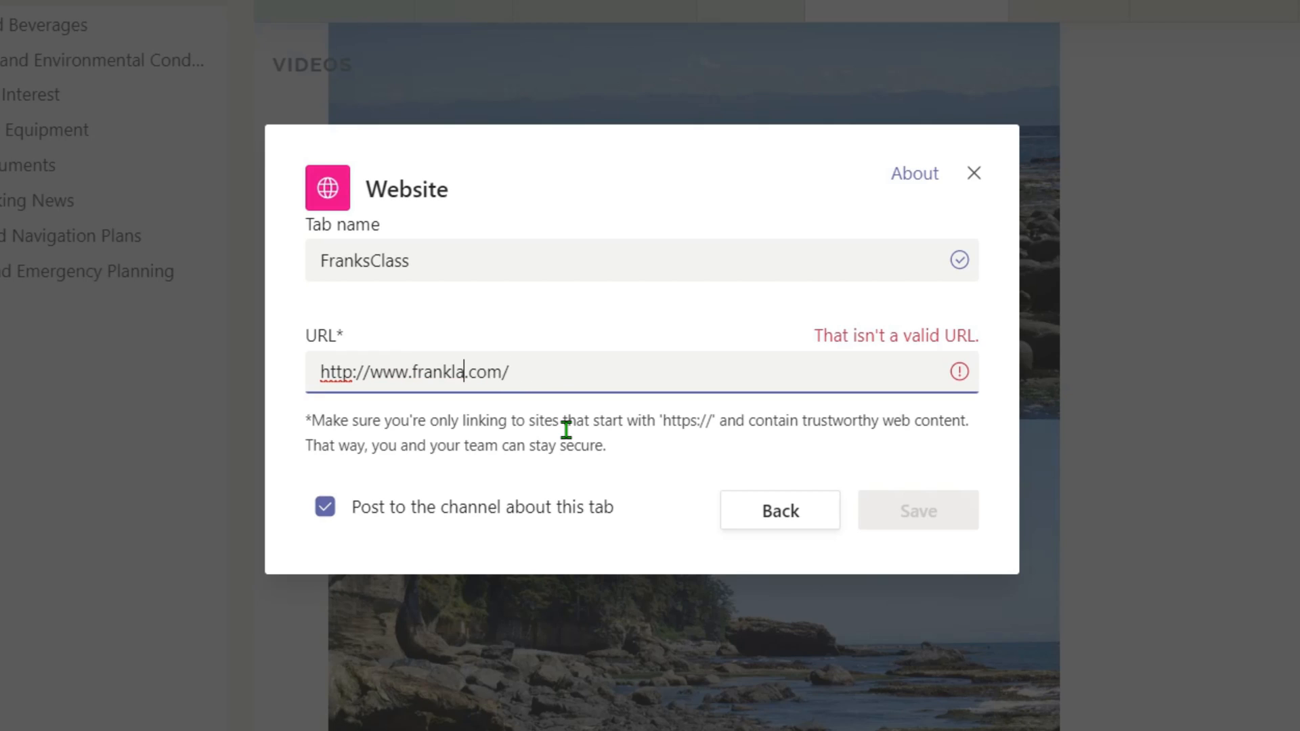
{"action": "type", "text": "sclass"}
{"action": "left_click", "coordinate": [352, 372]}
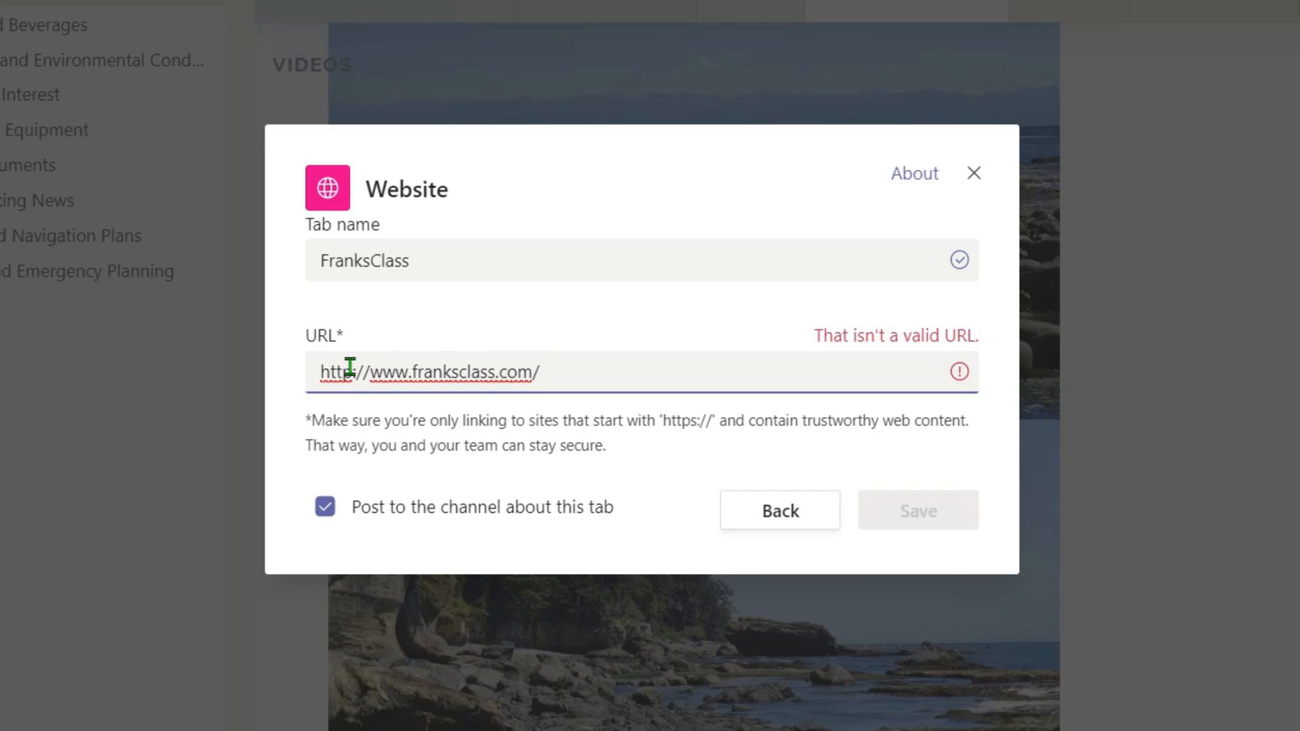
{"action": "type", "text": "s"}
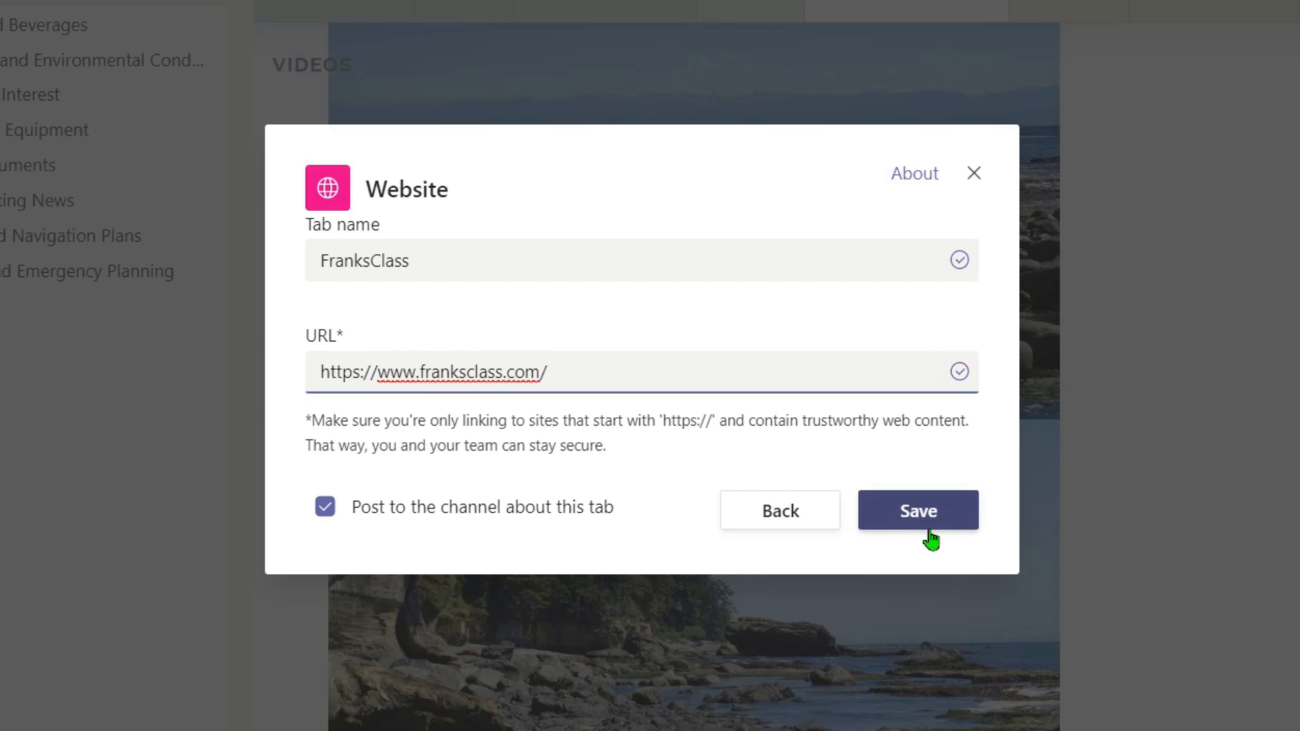
{"action": "left_click", "coordinate": [928, 515]}
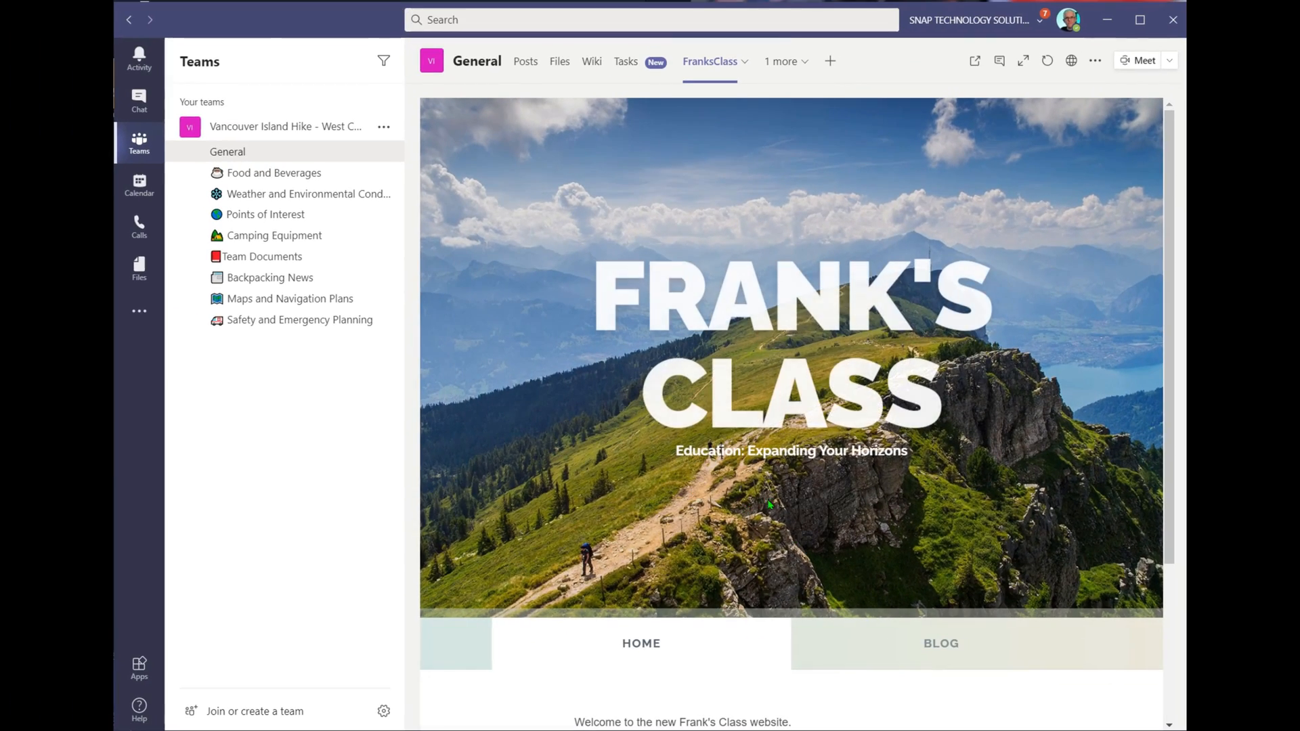
Open the Blog page inside the FranksClass tab and look through its posts
{"action": "scroll", "coordinate": [801, 536], "scroll_direction": "down", "scroll_amount": 3}
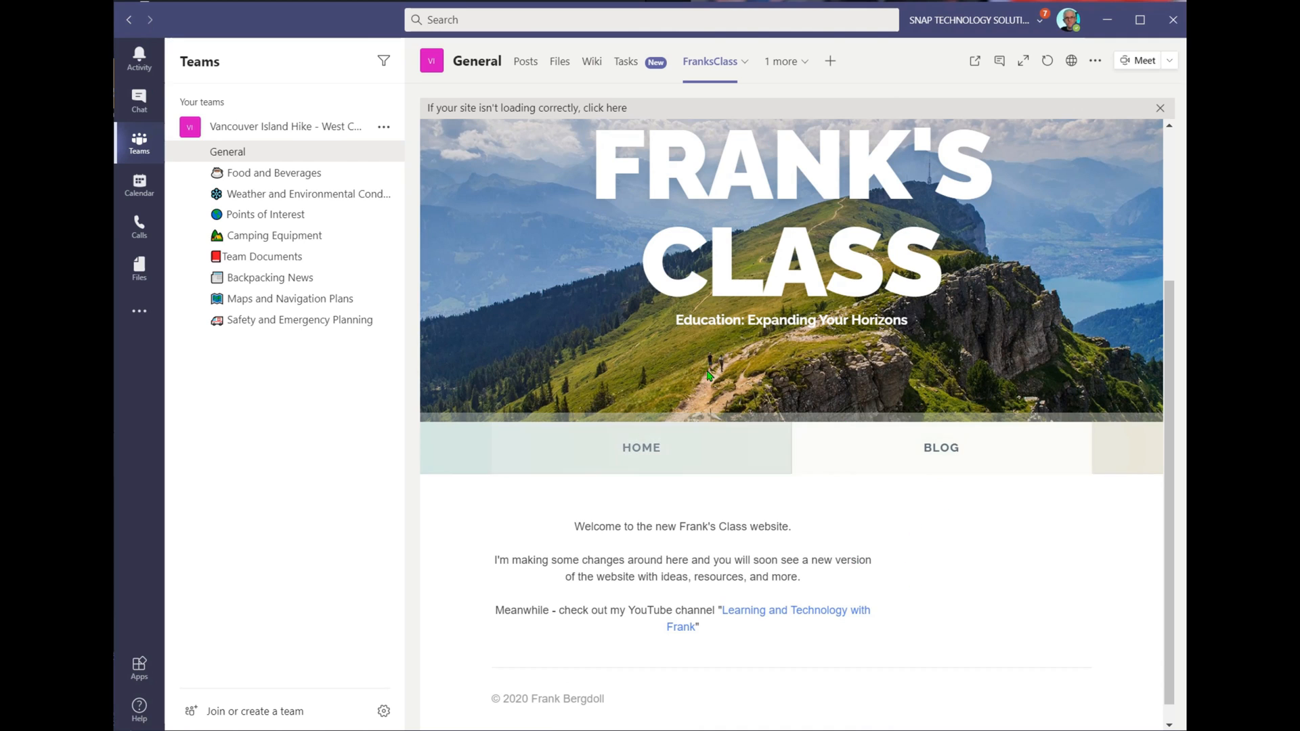
{"action": "left_click", "coordinate": [946, 460]}
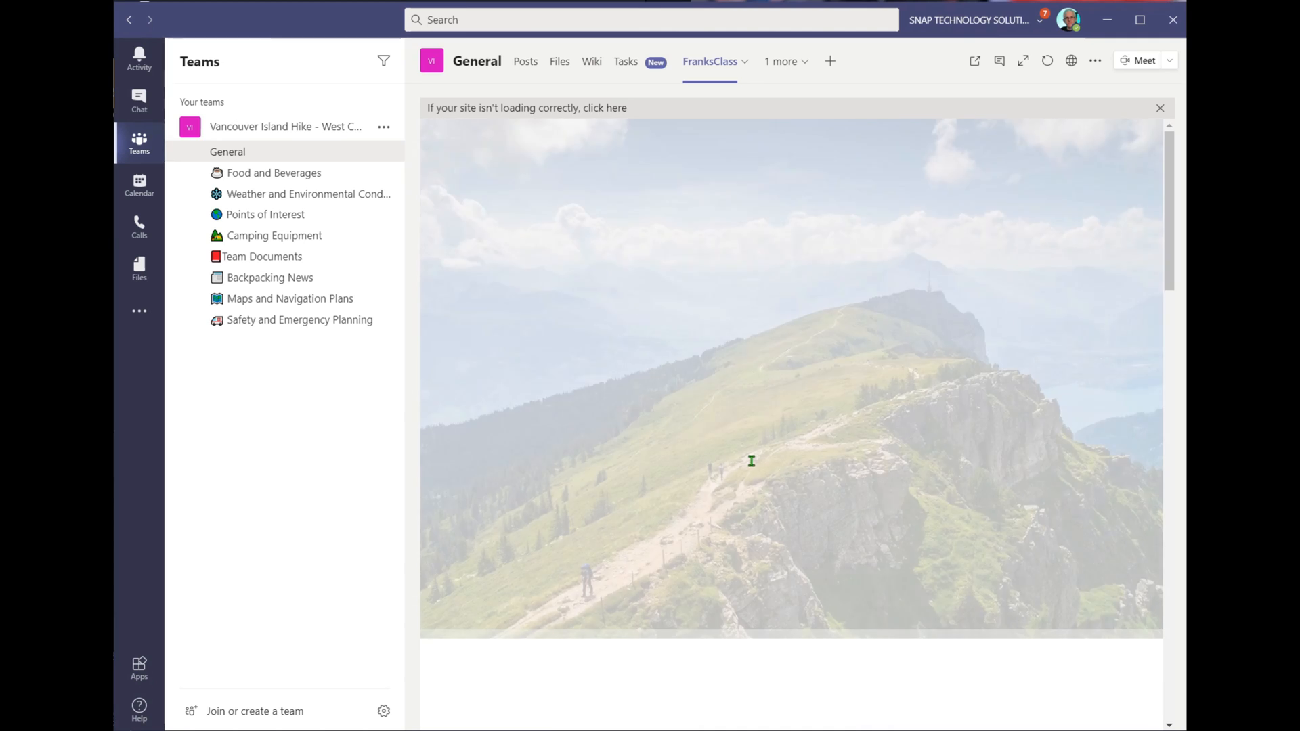
{"action": "scroll", "coordinate": [751, 458], "scroll_direction": "down", "scroll_amount": 8}
{"action": "scroll", "coordinate": [882, 526], "scroll_direction": "down", "scroll_amount": 3}
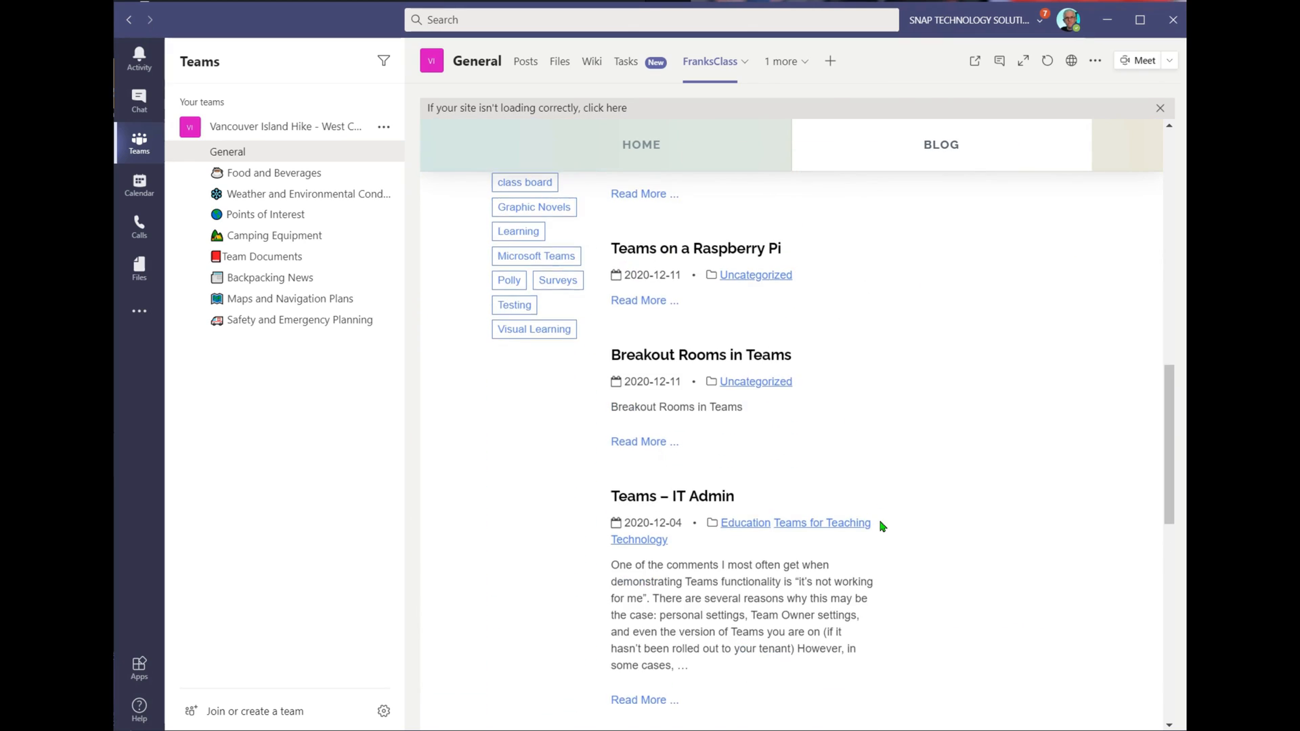
{"action": "scroll", "coordinate": [882, 526], "scroll_direction": "up", "scroll_amount": 11}
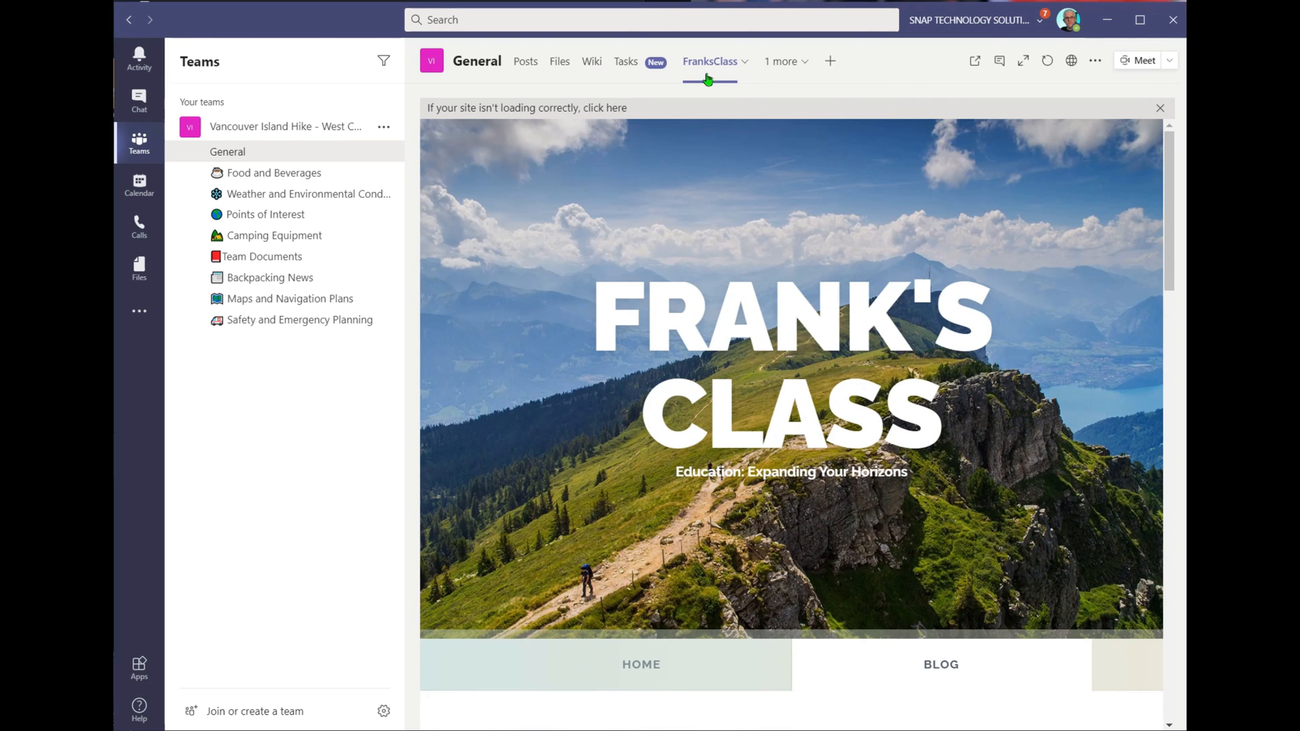
Switch the General channel to the Franklandish website tab and back to the FranksClass tab
{"action": "left_click", "coordinate": [786, 62]}
{"action": "left_click", "coordinate": [774, 108]}
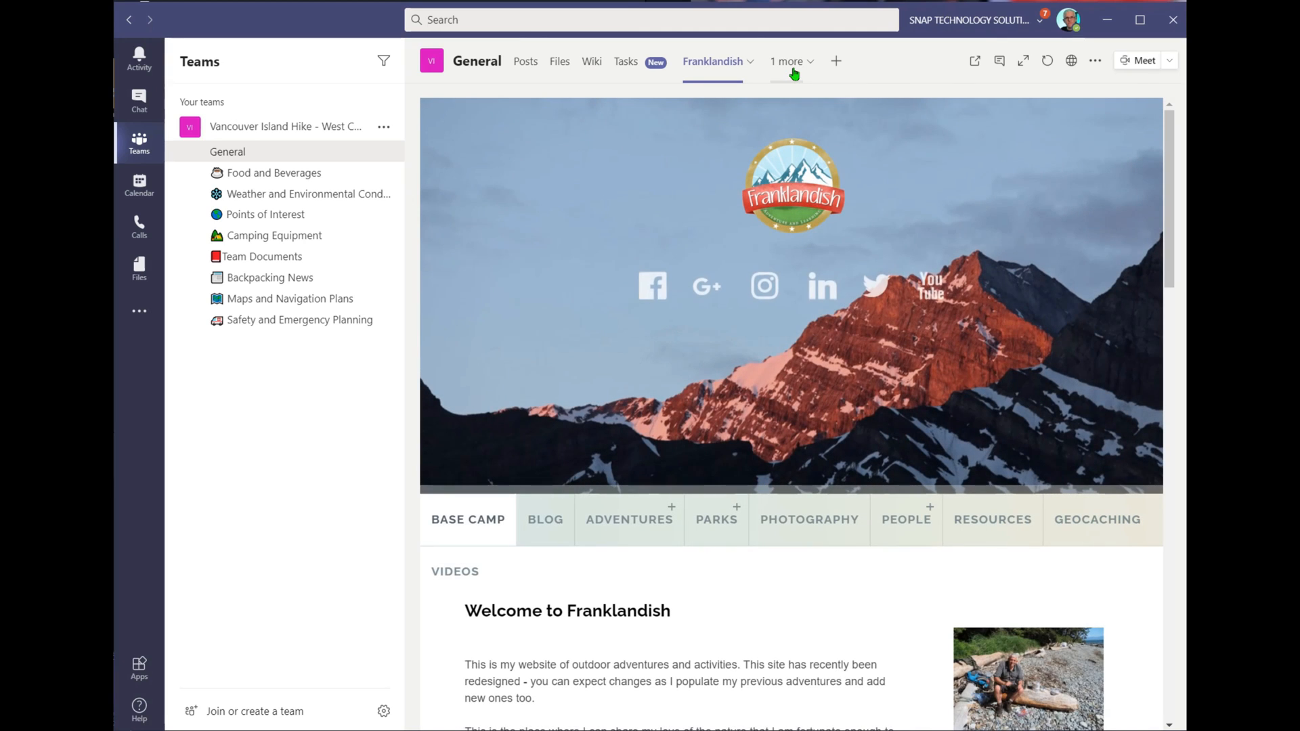
{"action": "left_click", "coordinate": [788, 62]}
{"action": "left_click", "coordinate": [794, 111]}
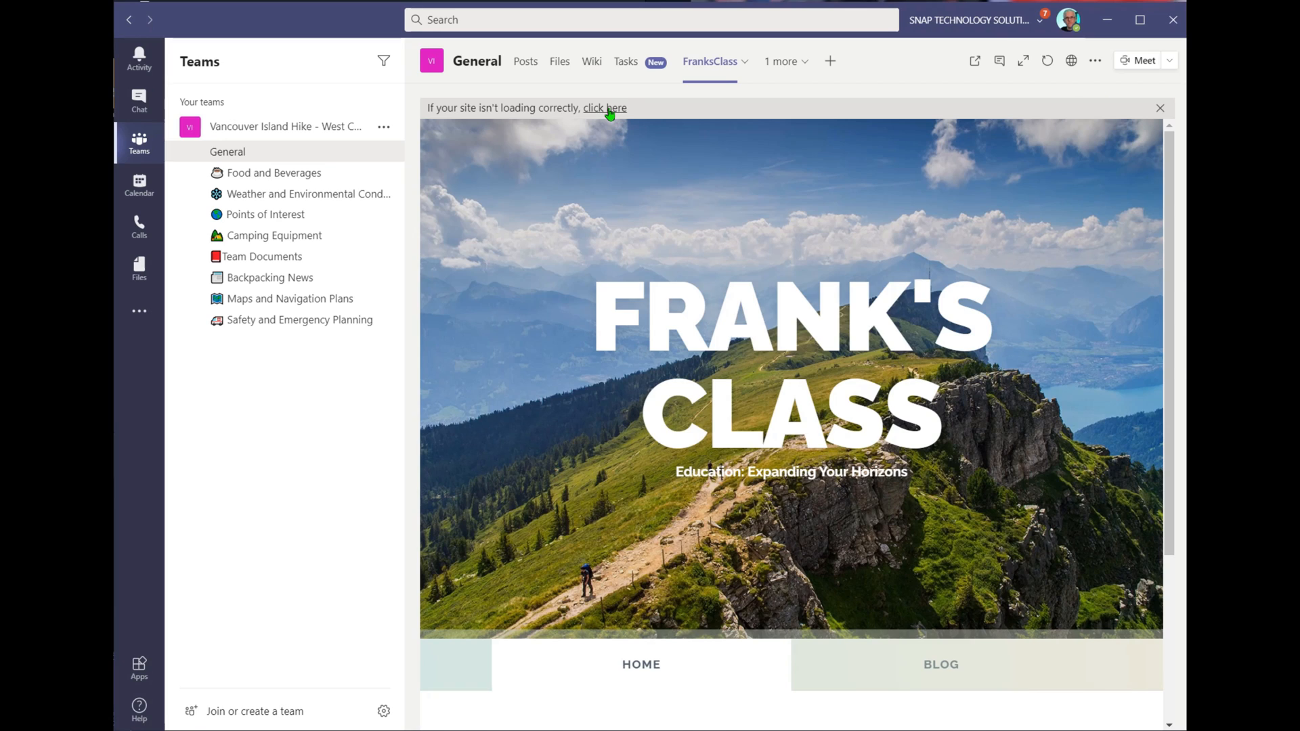
Use the FranksClass tab's help for sites that don't load correctly to open the site in the browser
{"action": "left_click", "coordinate": [610, 110]}
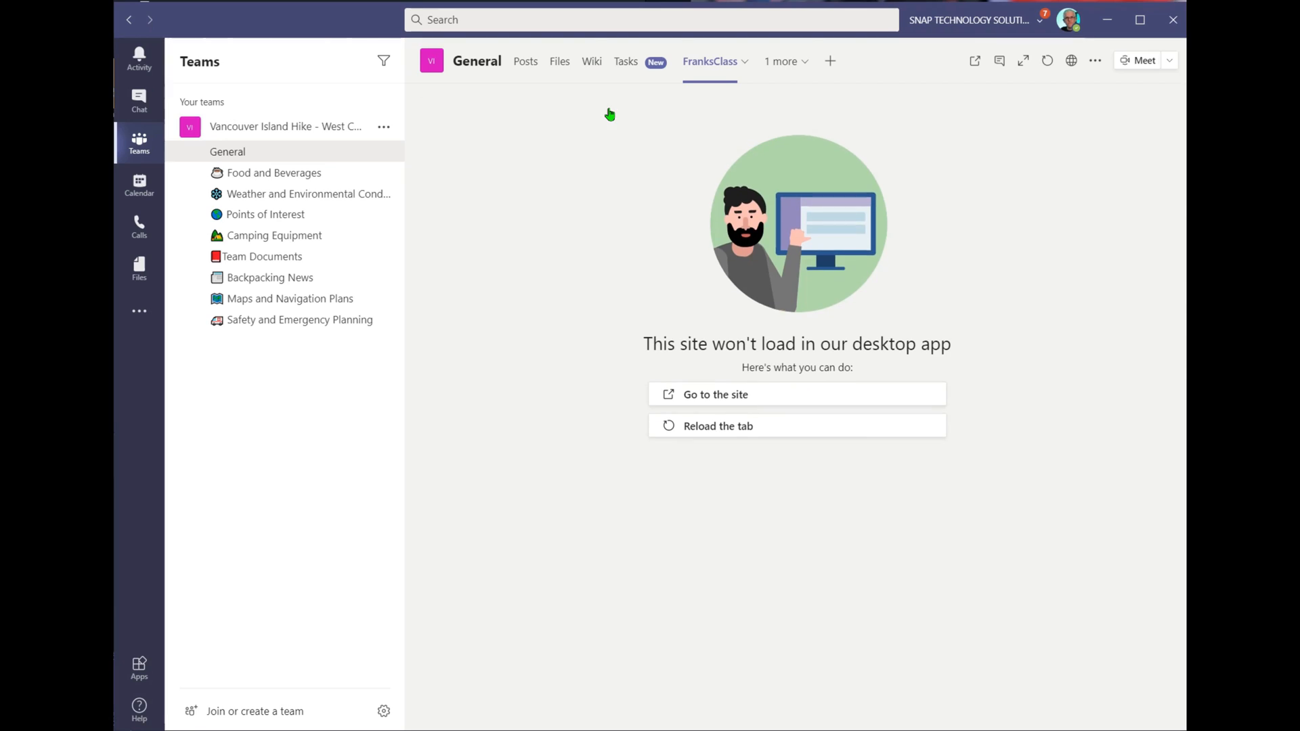
{"action": "left_click", "coordinate": [705, 406]}
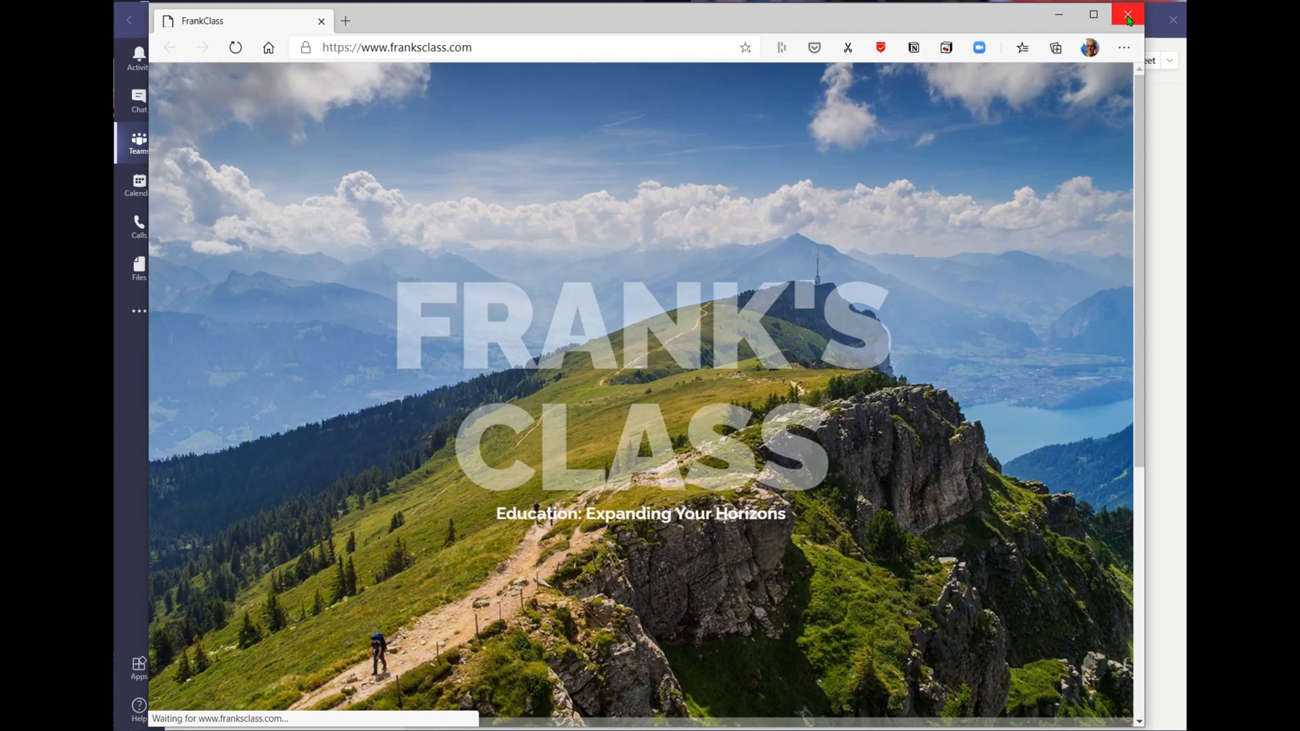
Close the browser, switch the General channel to Franklandish and back to FranksClass, and reload the FranksClass tab
{"action": "left_click", "coordinate": [1128, 15]}
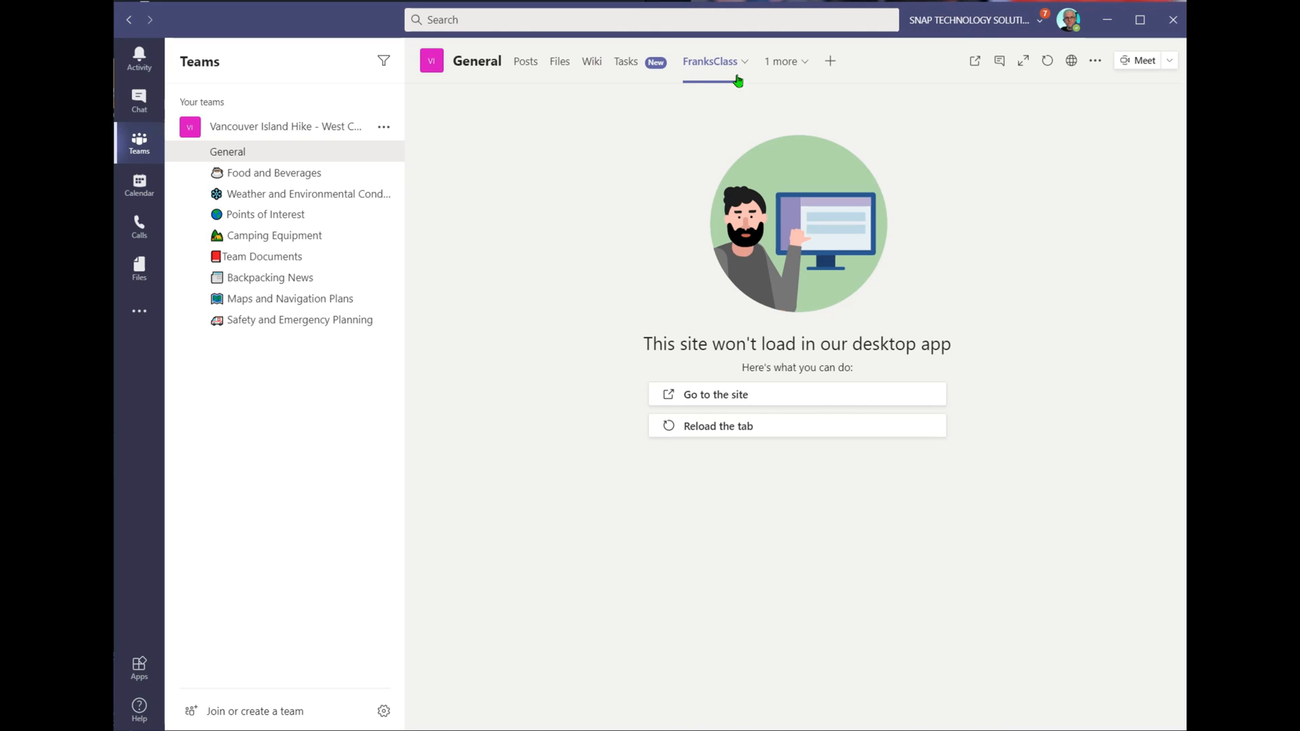
{"action": "left_click", "coordinate": [801, 61]}
{"action": "left_click", "coordinate": [778, 113]}
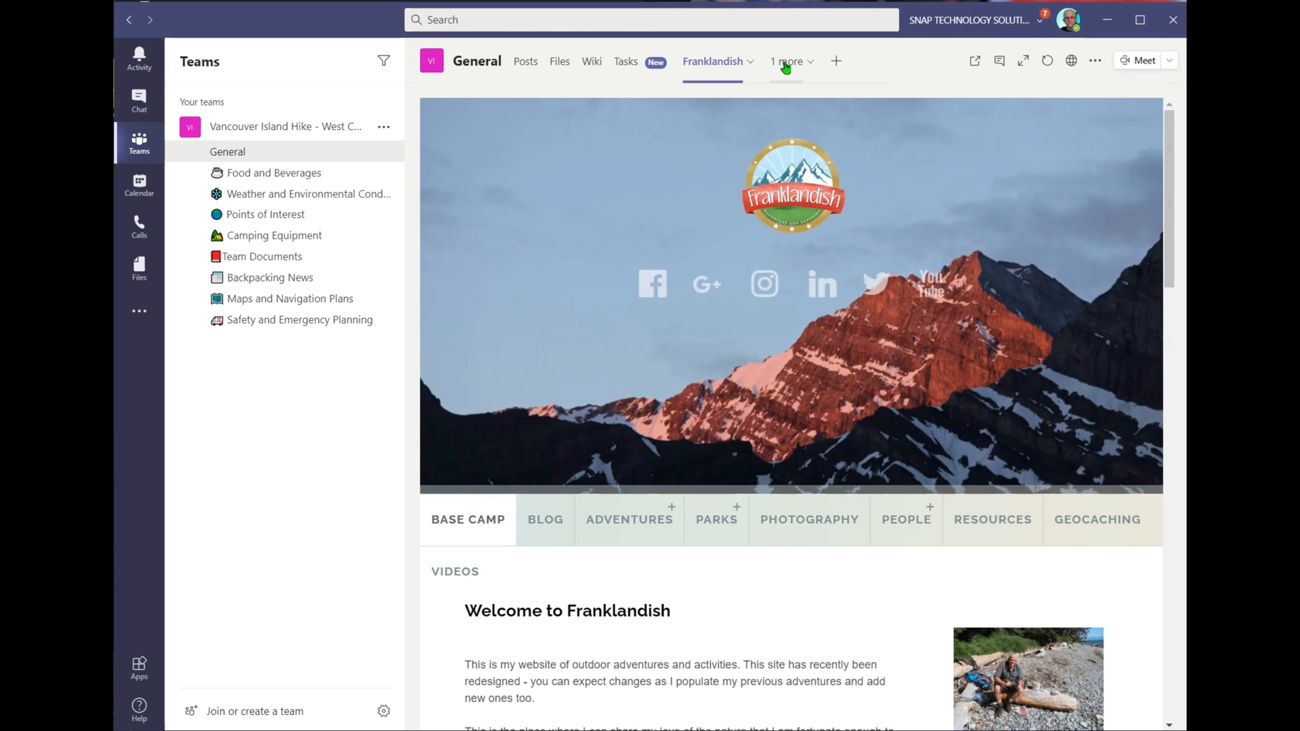
{"action": "left_click", "coordinate": [787, 61]}
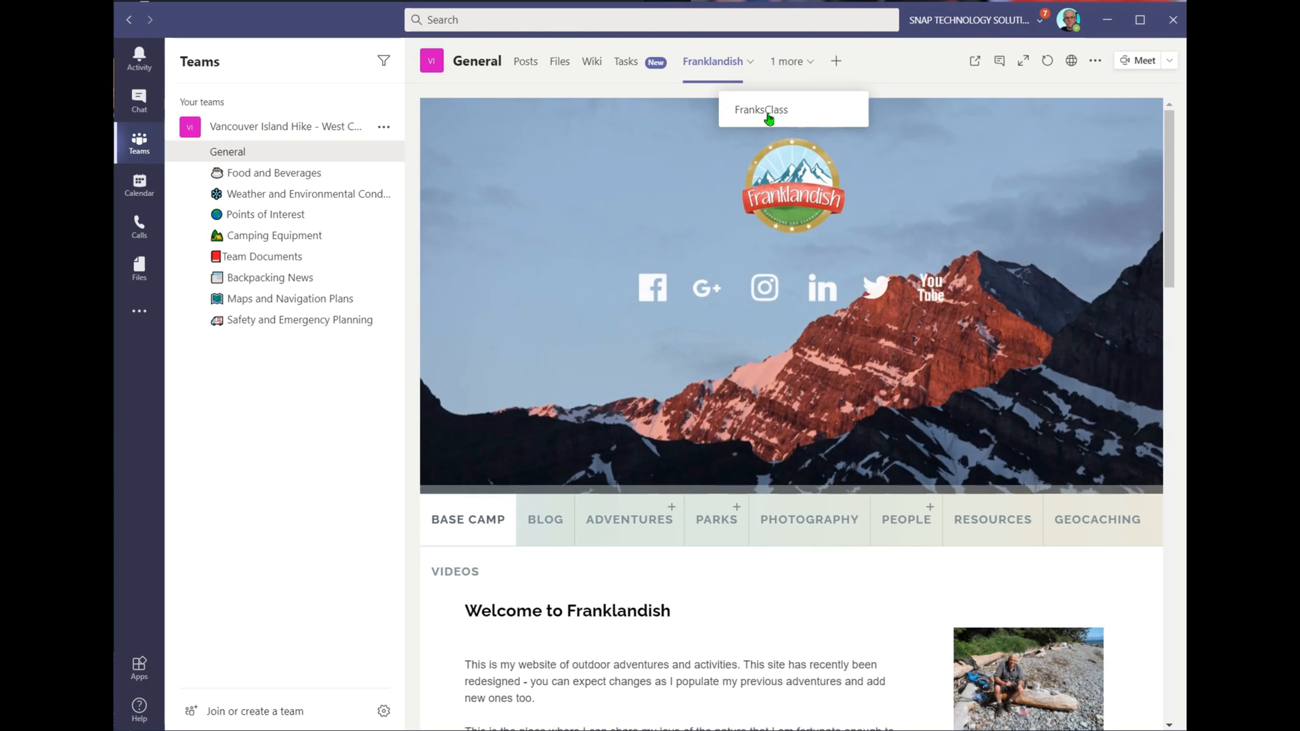
{"action": "left_click", "coordinate": [769, 112]}
{"action": "left_click", "coordinate": [725, 429]}
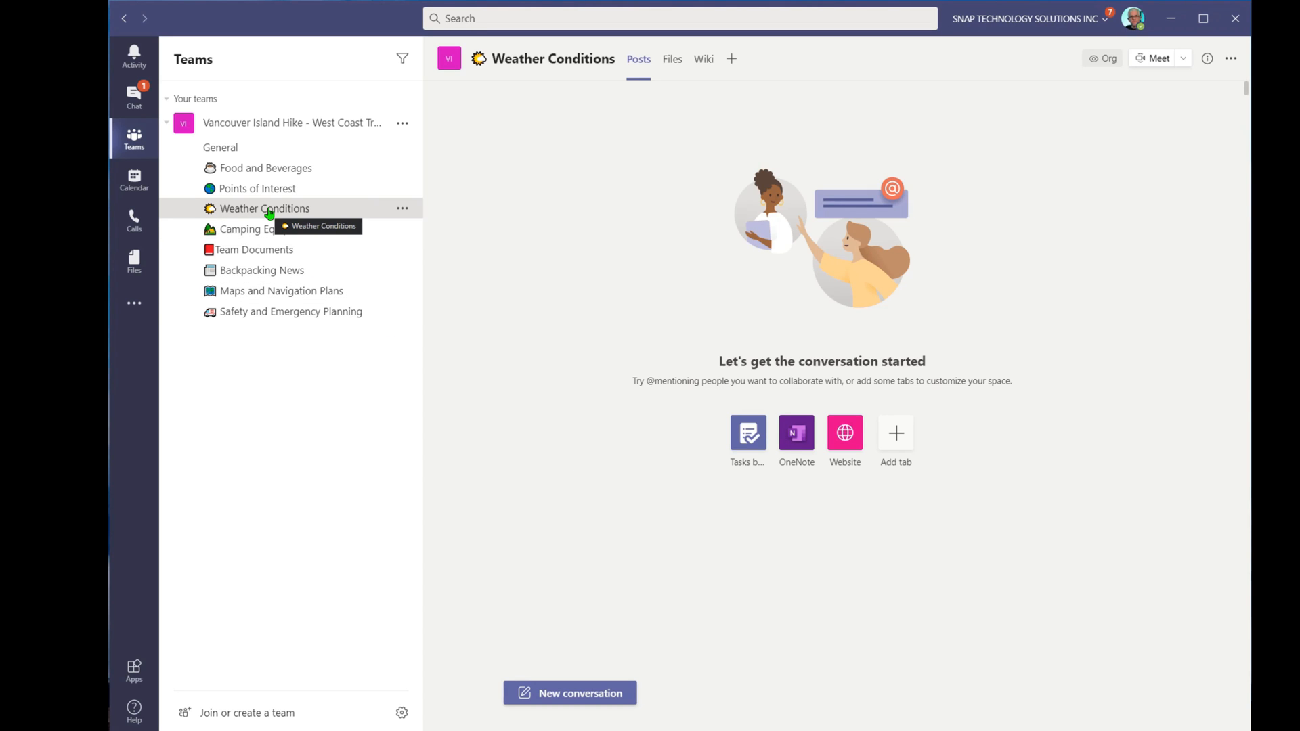
Search the available apps for "weather" and open the Weather app from the Weather Conditions channel
{"action": "left_click", "coordinate": [136, 304]}
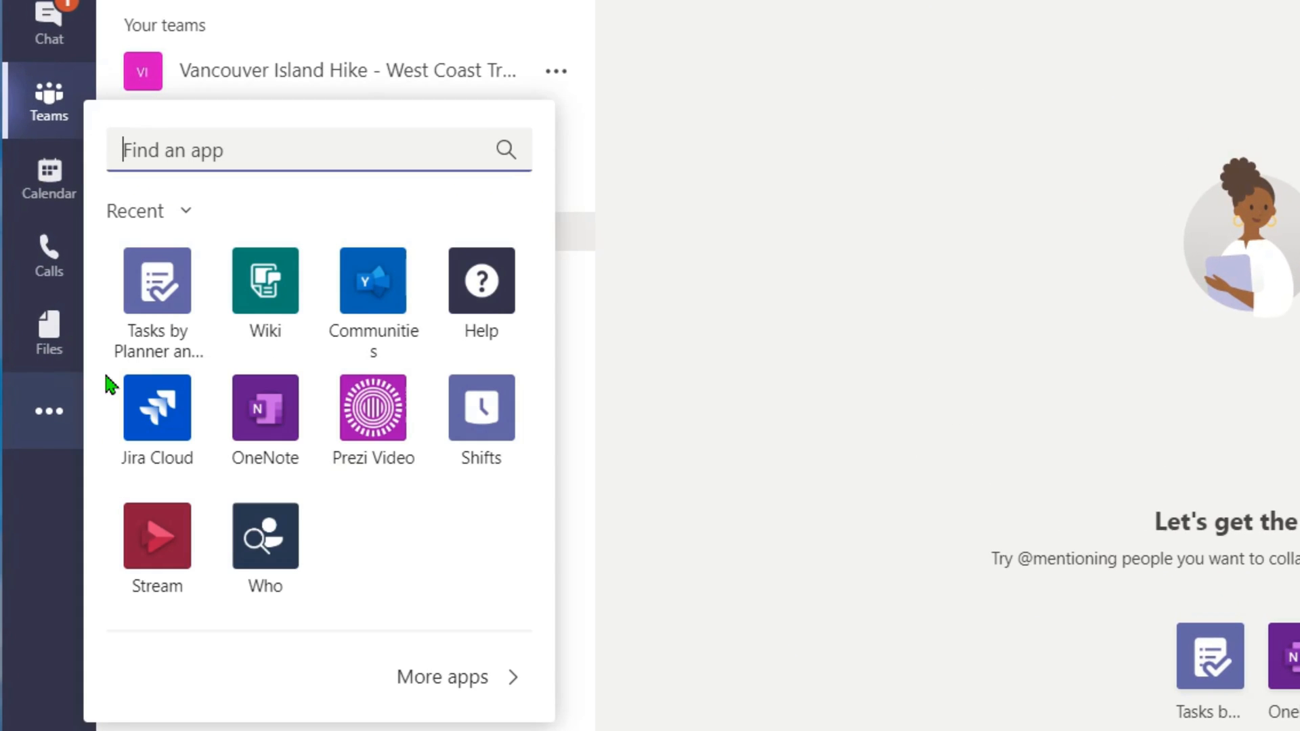
{"action": "type", "text": "weather"}
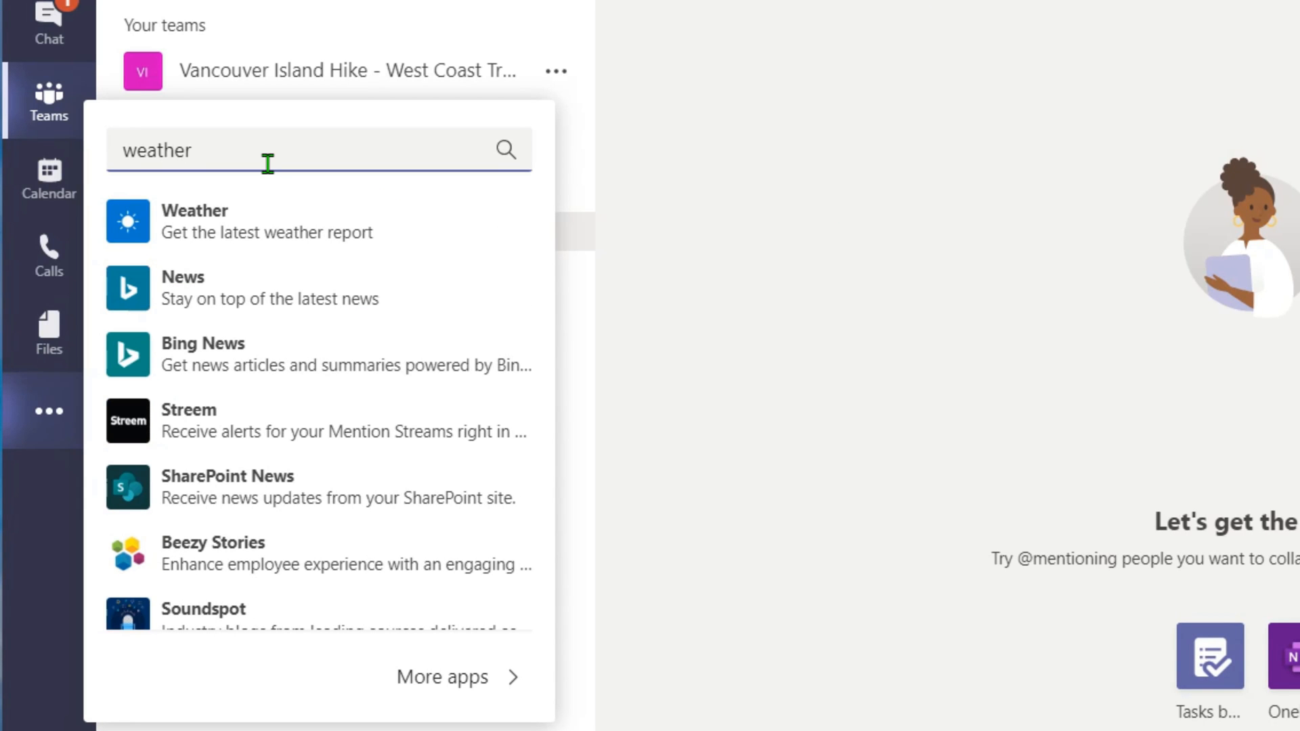
{"action": "left_click", "coordinate": [255, 233]}
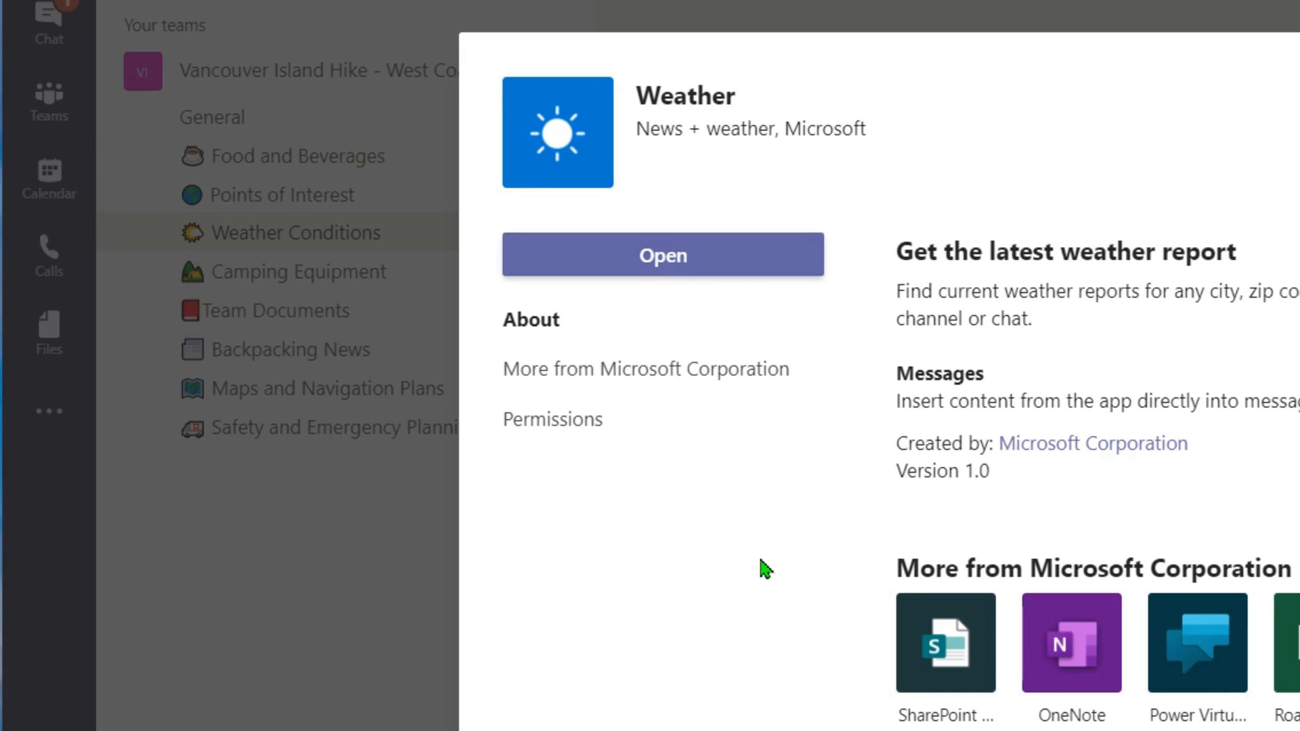
{"action": "left_click", "coordinate": [673, 273]}
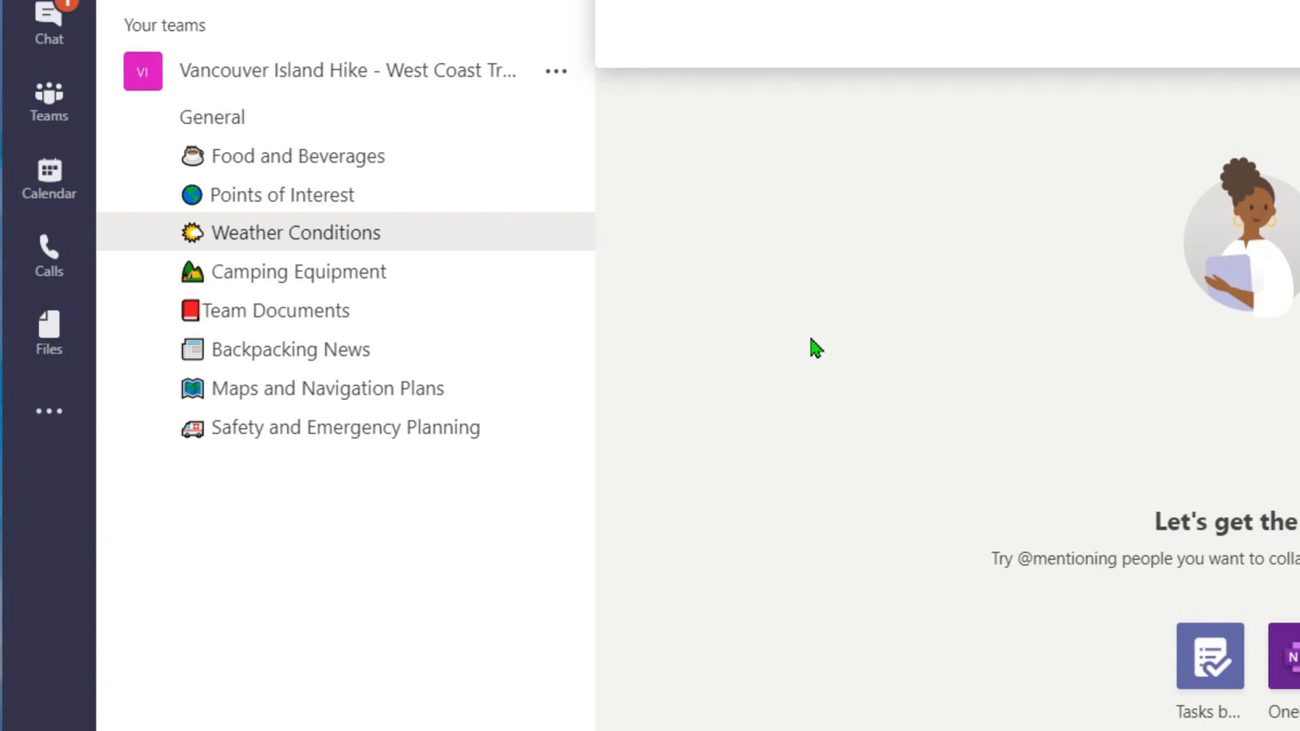
Look up Tofino, BC in the Weather app and copy its weather card
{"action": "type", "text": "Tofino"}
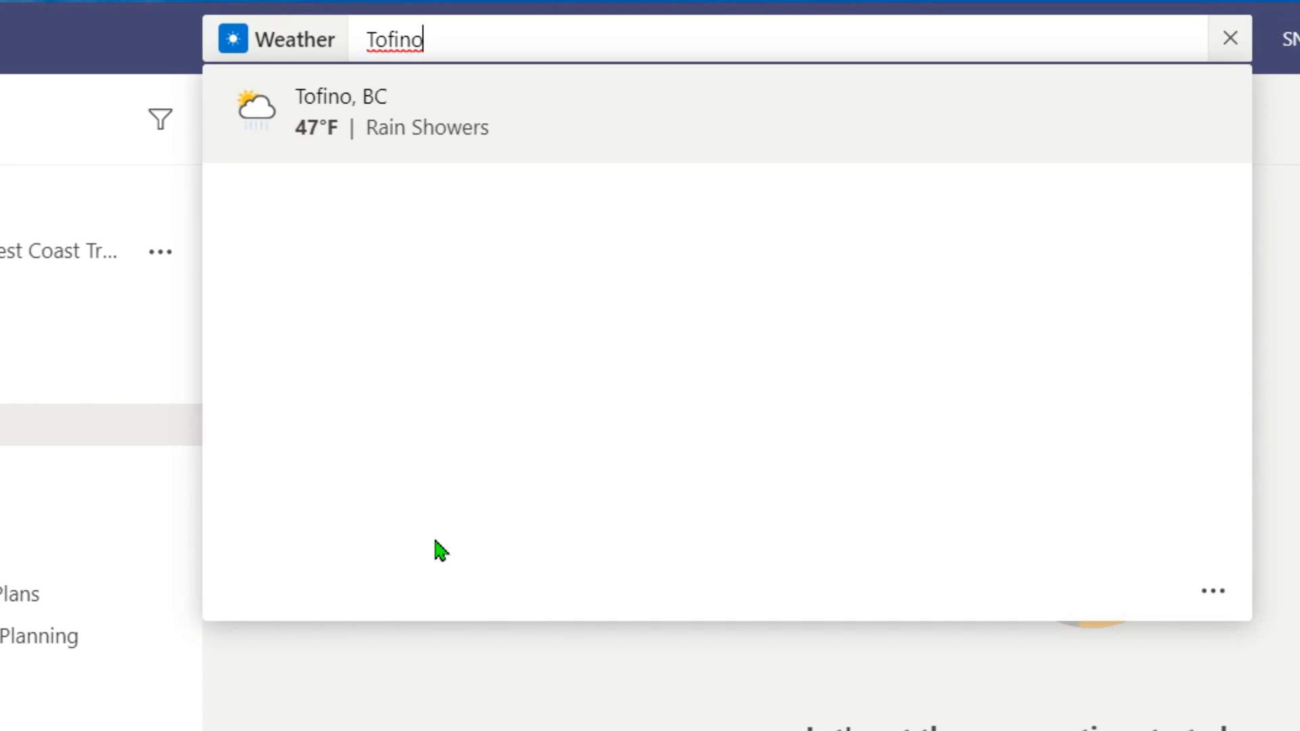
{"action": "left_click", "coordinate": [357, 110]}
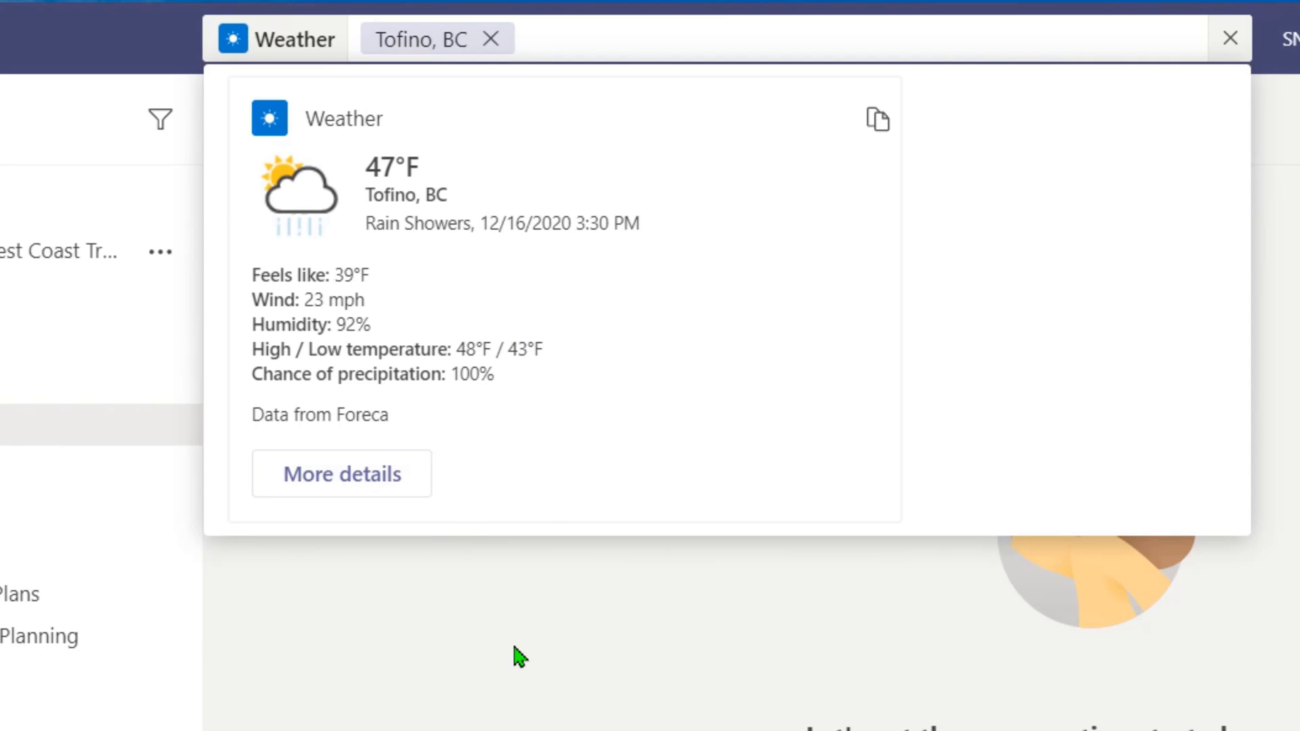
{"action": "left_click", "coordinate": [875, 124]}
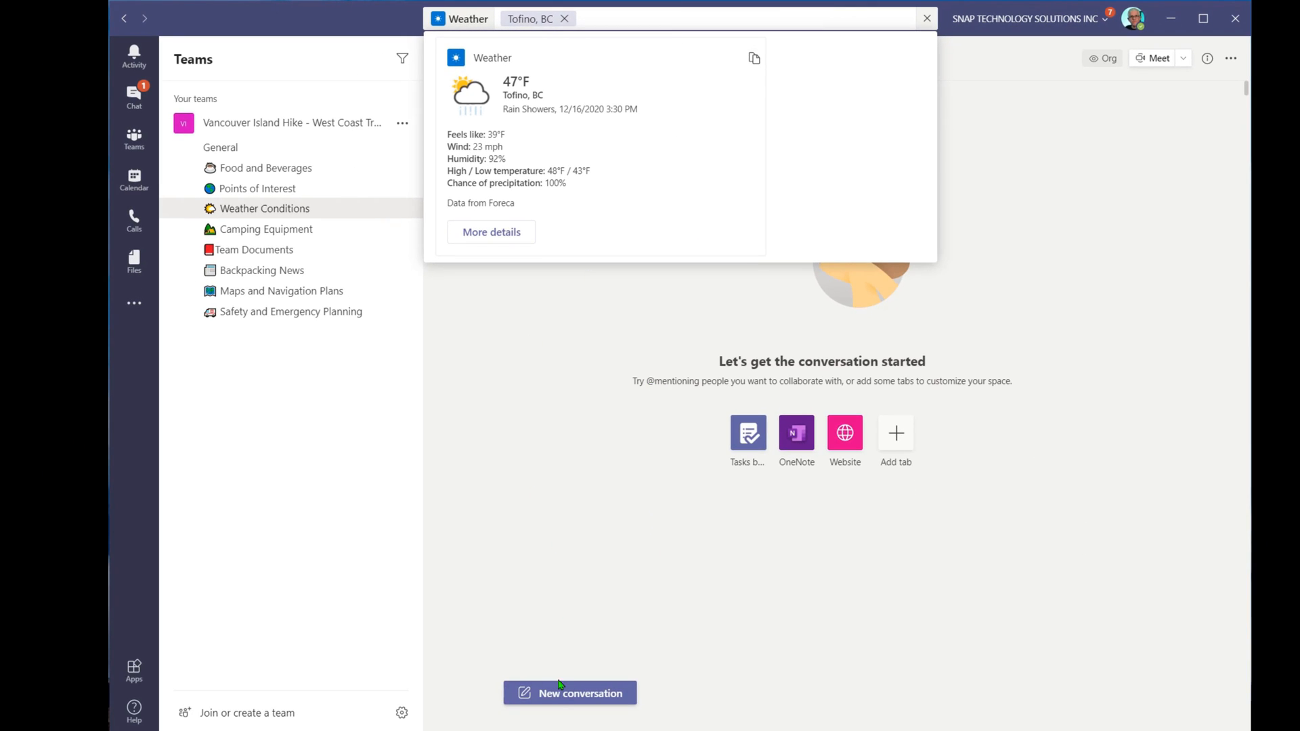
Paste the copied Tofino weather card into a new conversation in the Weather Conditions channel and post it
{"action": "left_click", "coordinate": [579, 690]}
{"action": "right_click", "coordinate": [579, 689]}
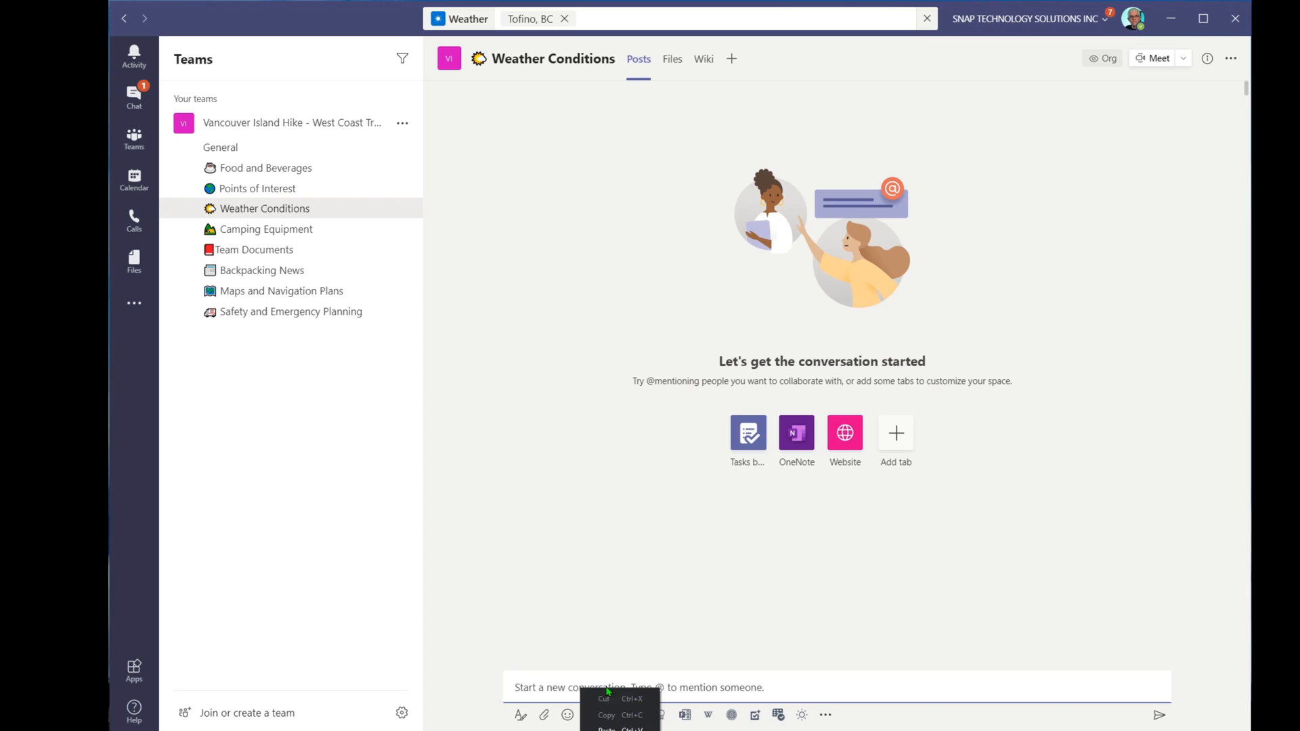
{"action": "left_click", "coordinate": [616, 727]}
{"action": "key", "text": "Return"}
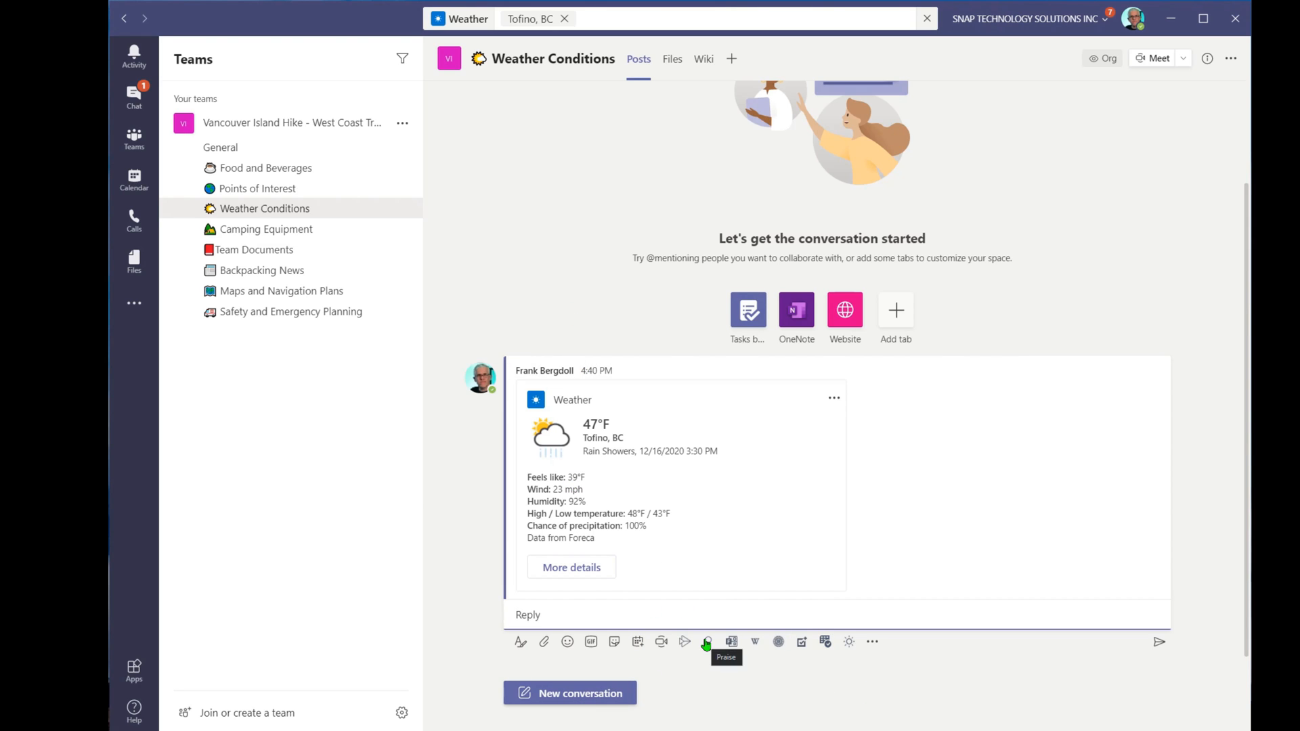
Start another conversation, mention the Weather app to look up Victoria, BC, and post its weather card
{"action": "left_click", "coordinate": [620, 693]}
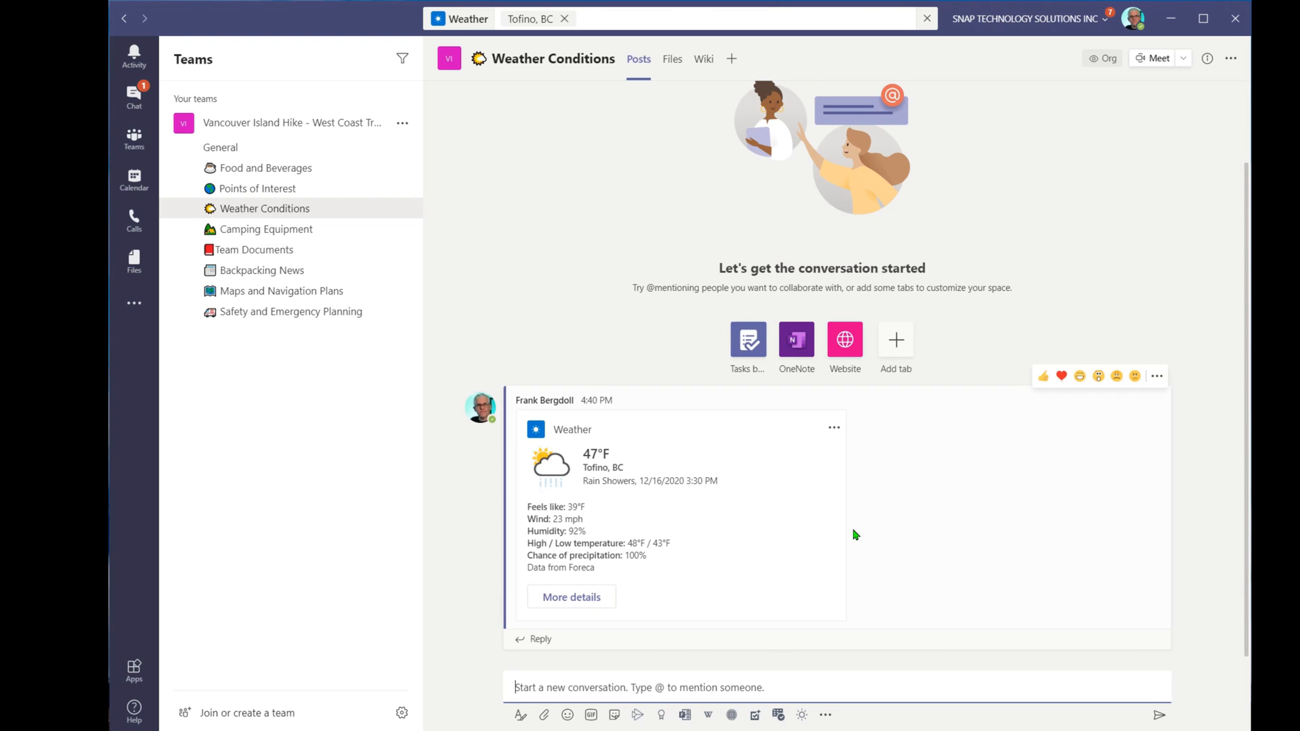
{"action": "type", "text": "@weath"}
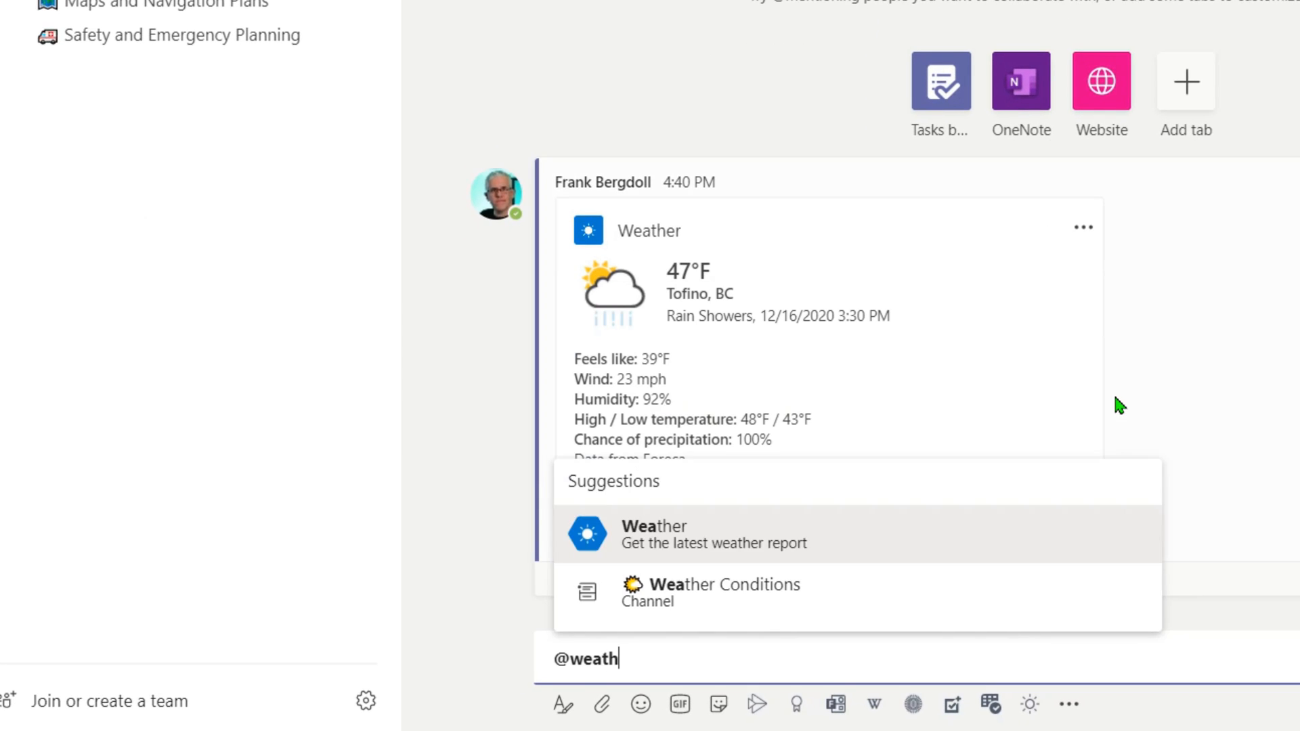
{"action": "type", "text": "er"}
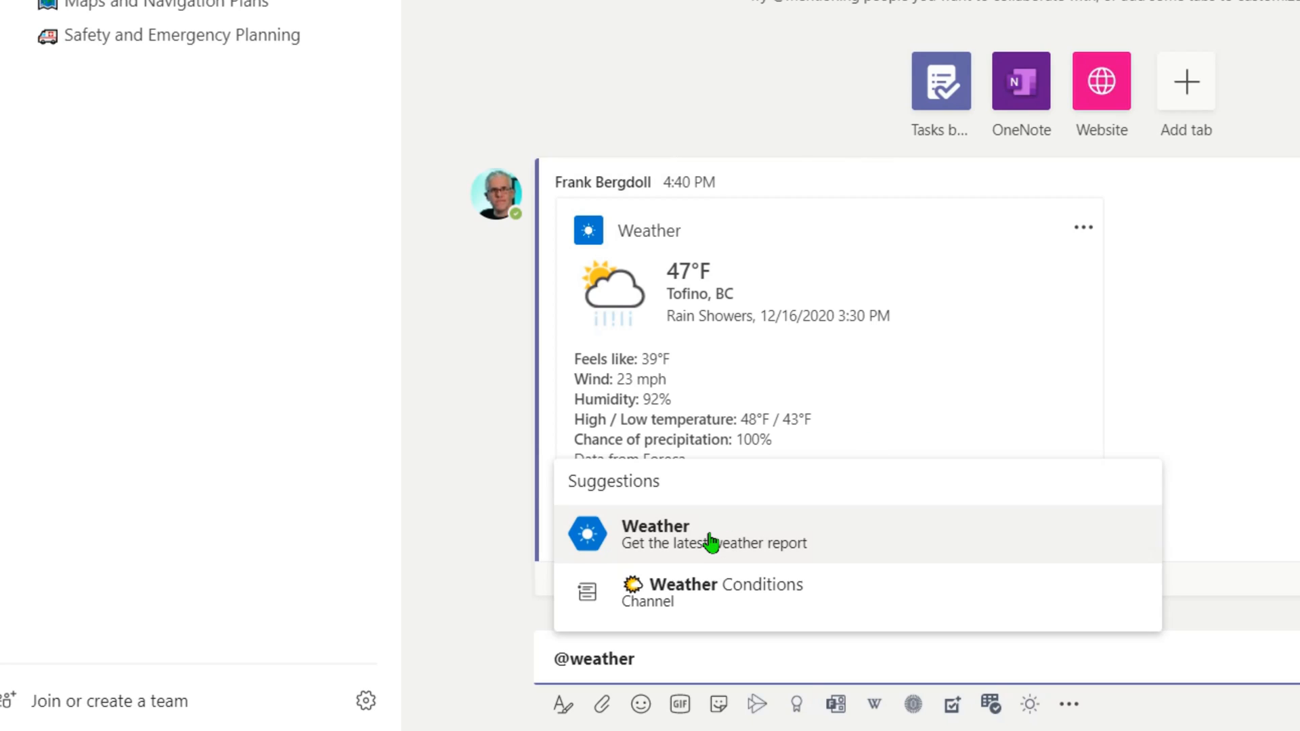
{"action": "left_click", "coordinate": [711, 542]}
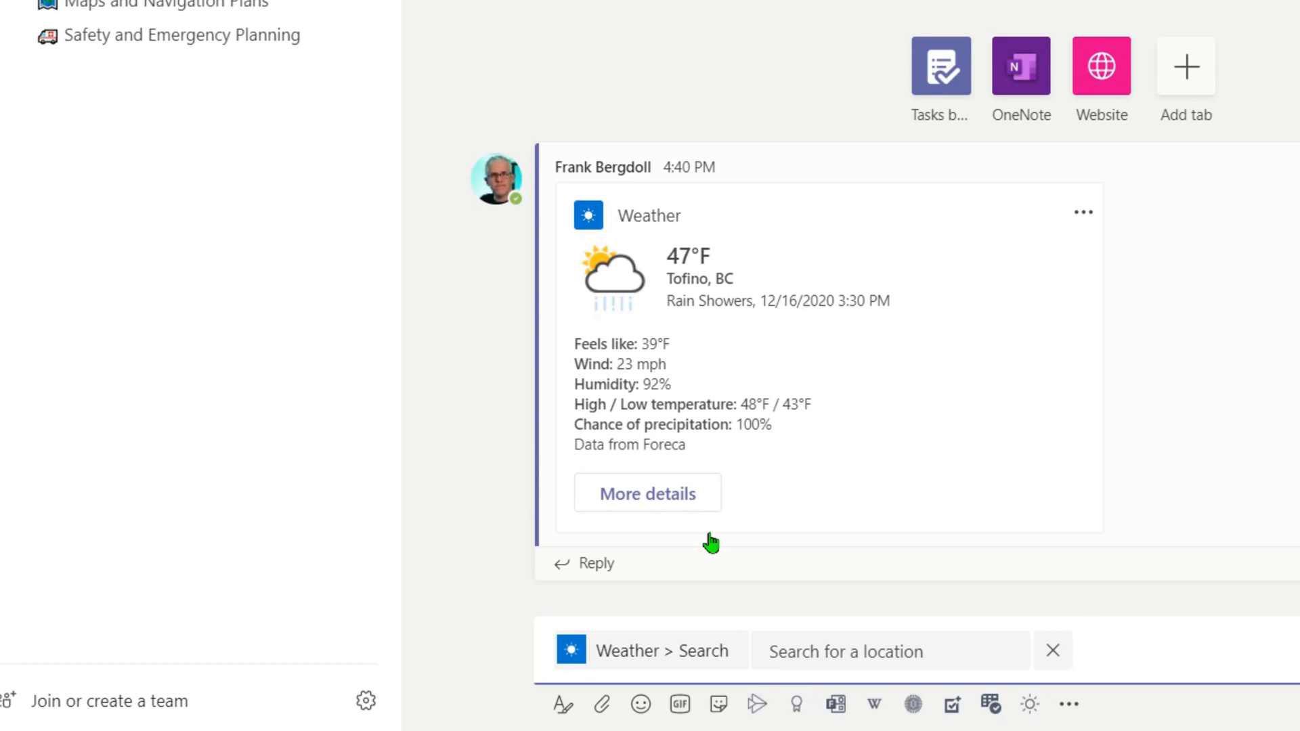
{"action": "left_click", "coordinate": [861, 658]}
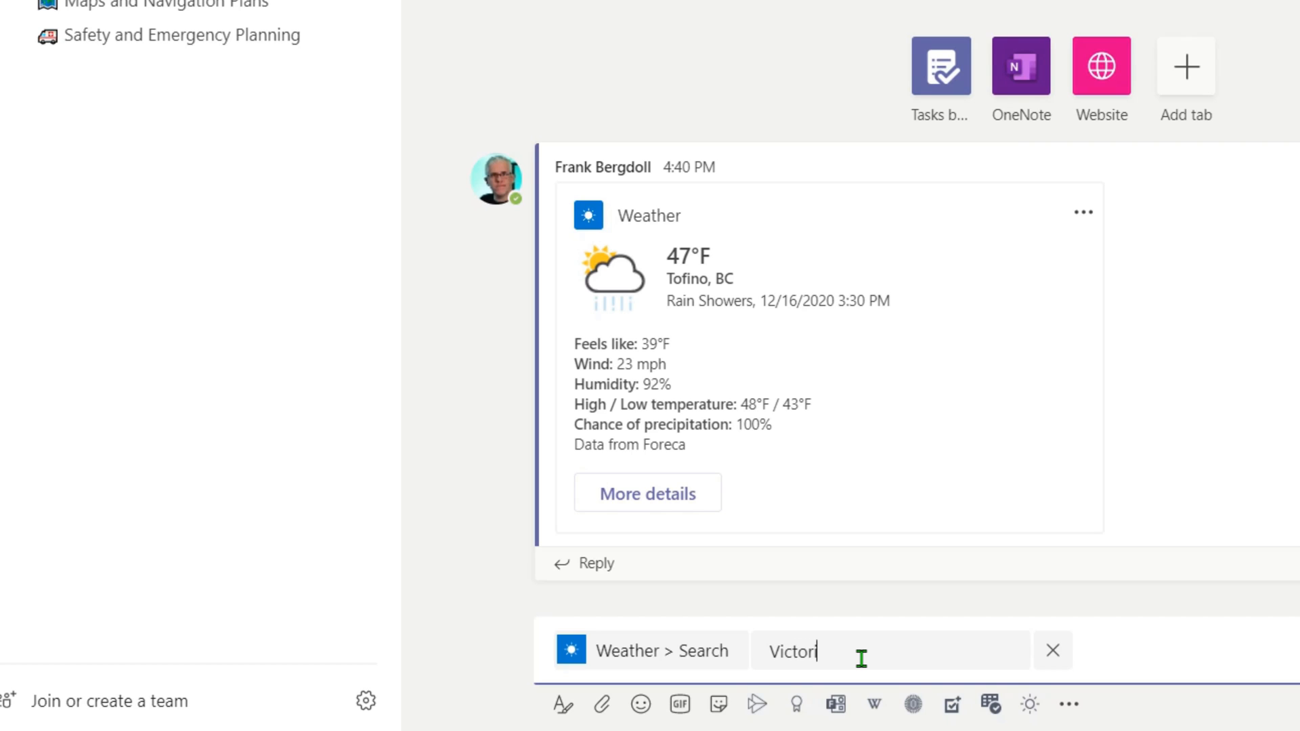
{"action": "type", "text": "Victoria, BC"}
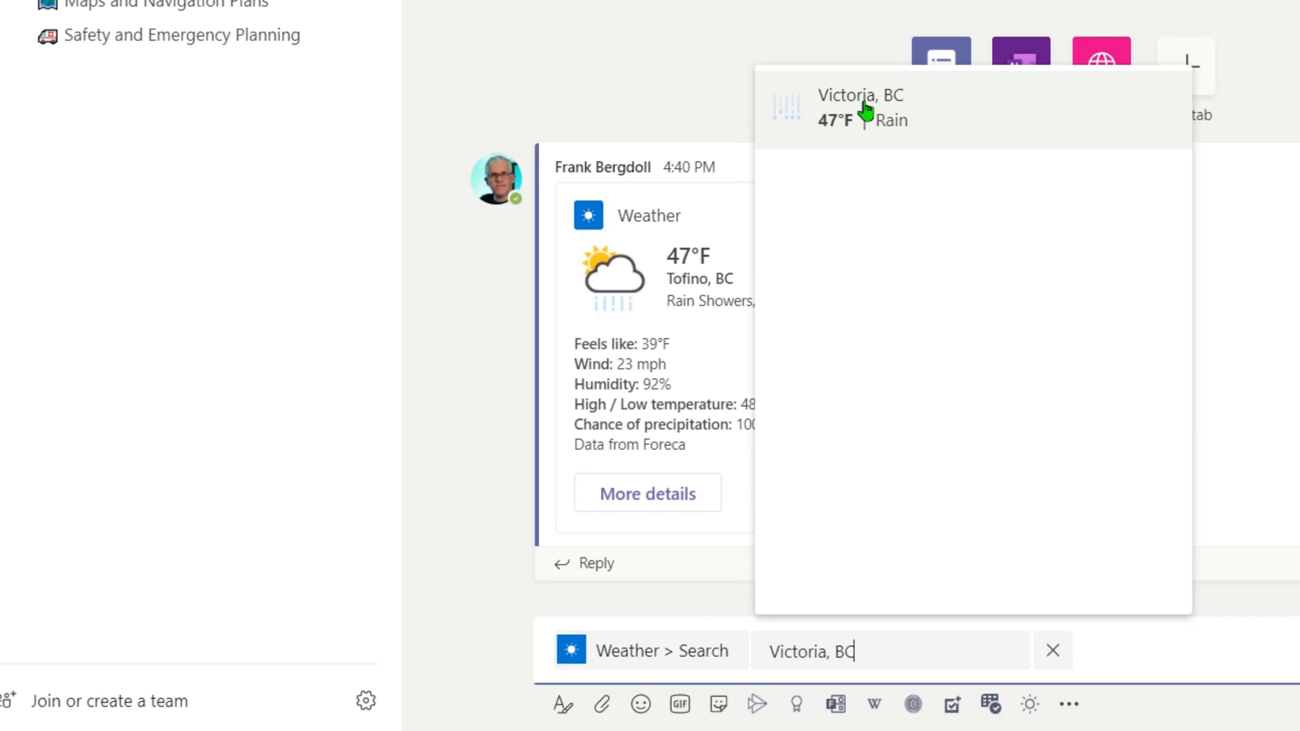
{"action": "left_click", "coordinate": [867, 115]}
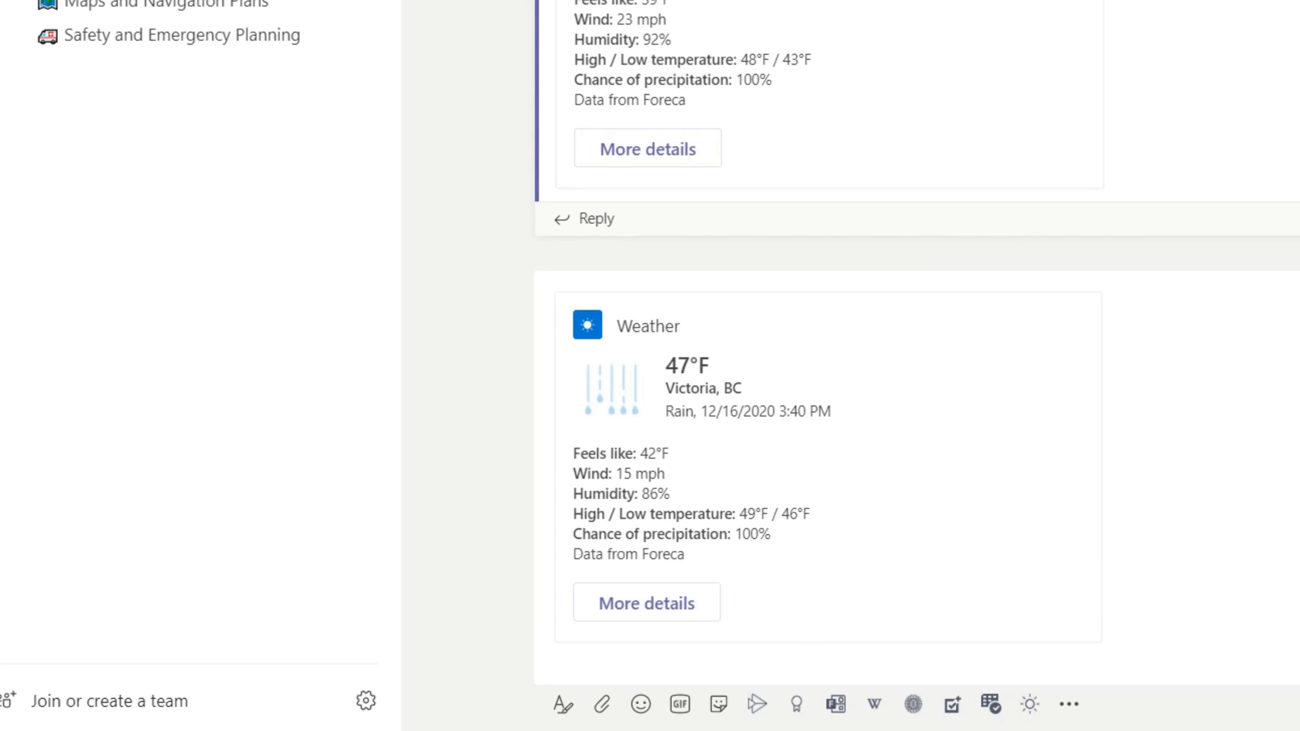
{"action": "key", "text": "Return"}
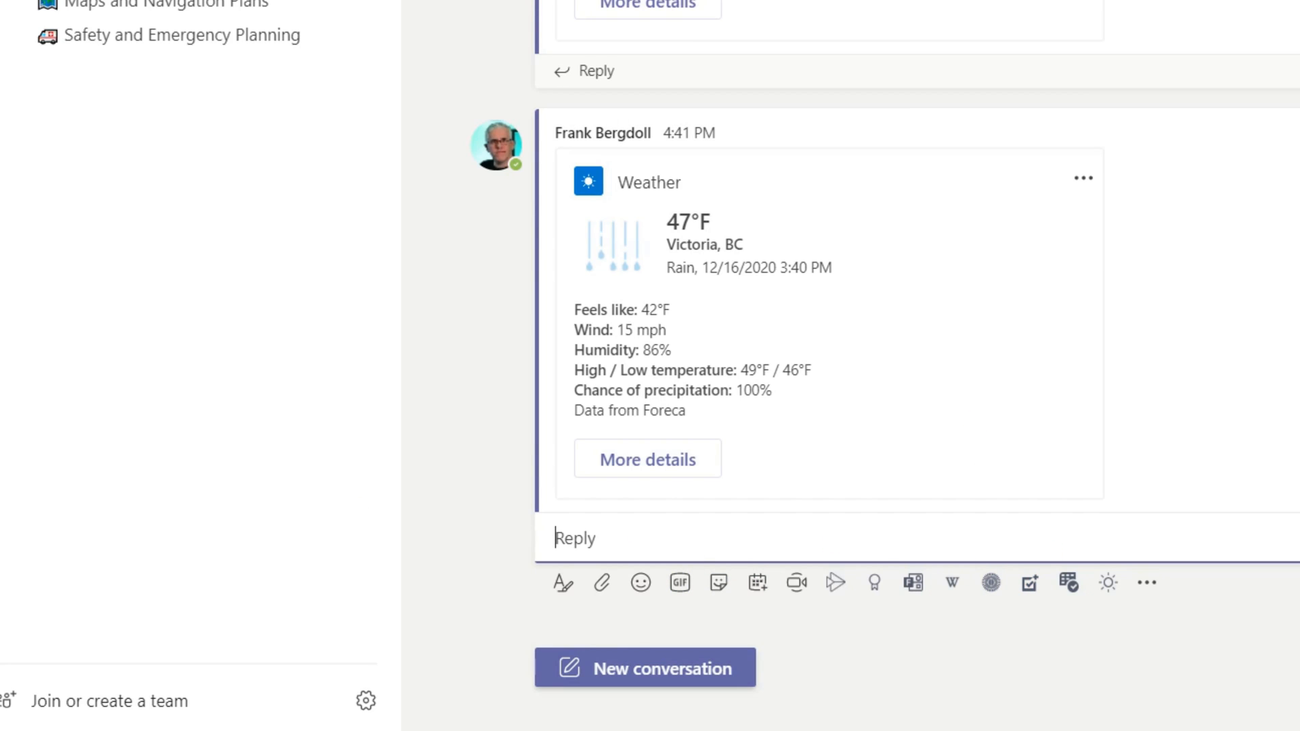
Post a weather card for Calgary, AB in a new conversation by mentioning Weather and searching for Calgary, Alberta
{"action": "left_click", "coordinate": [730, 667]}
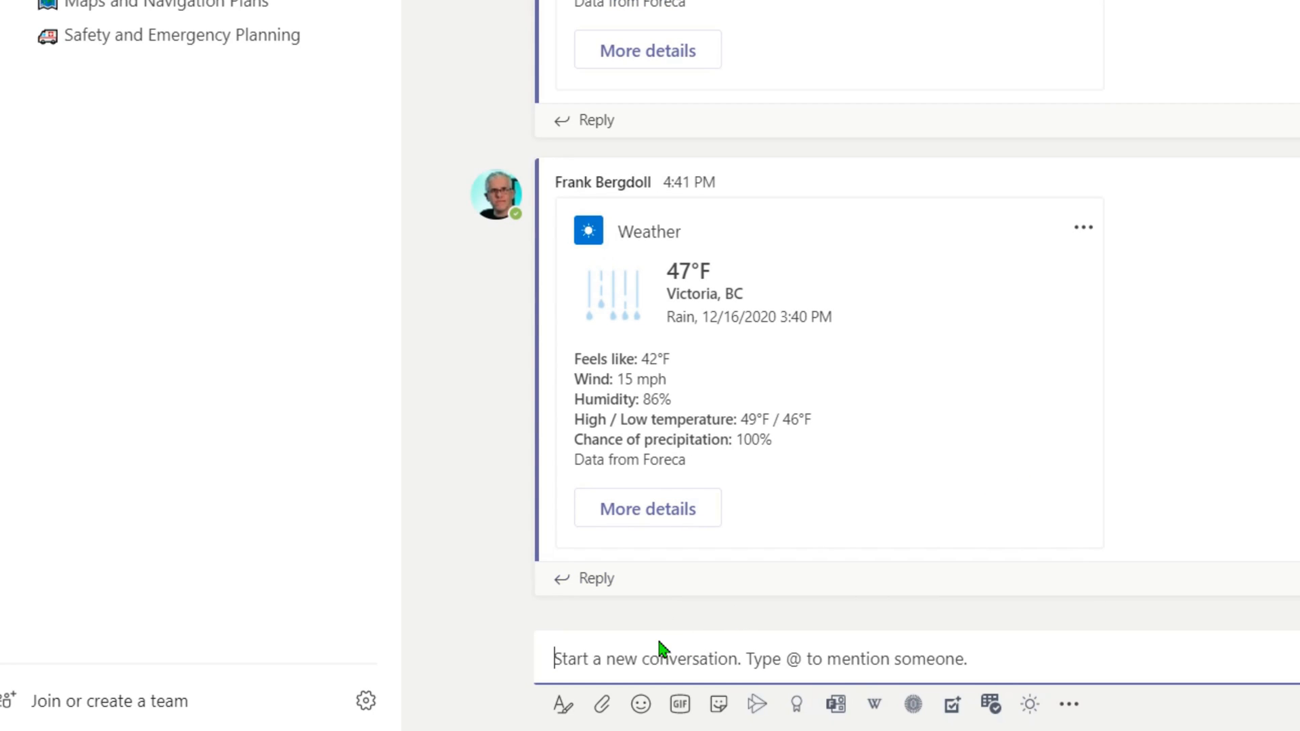
{"action": "type", "text": "@weathger"}
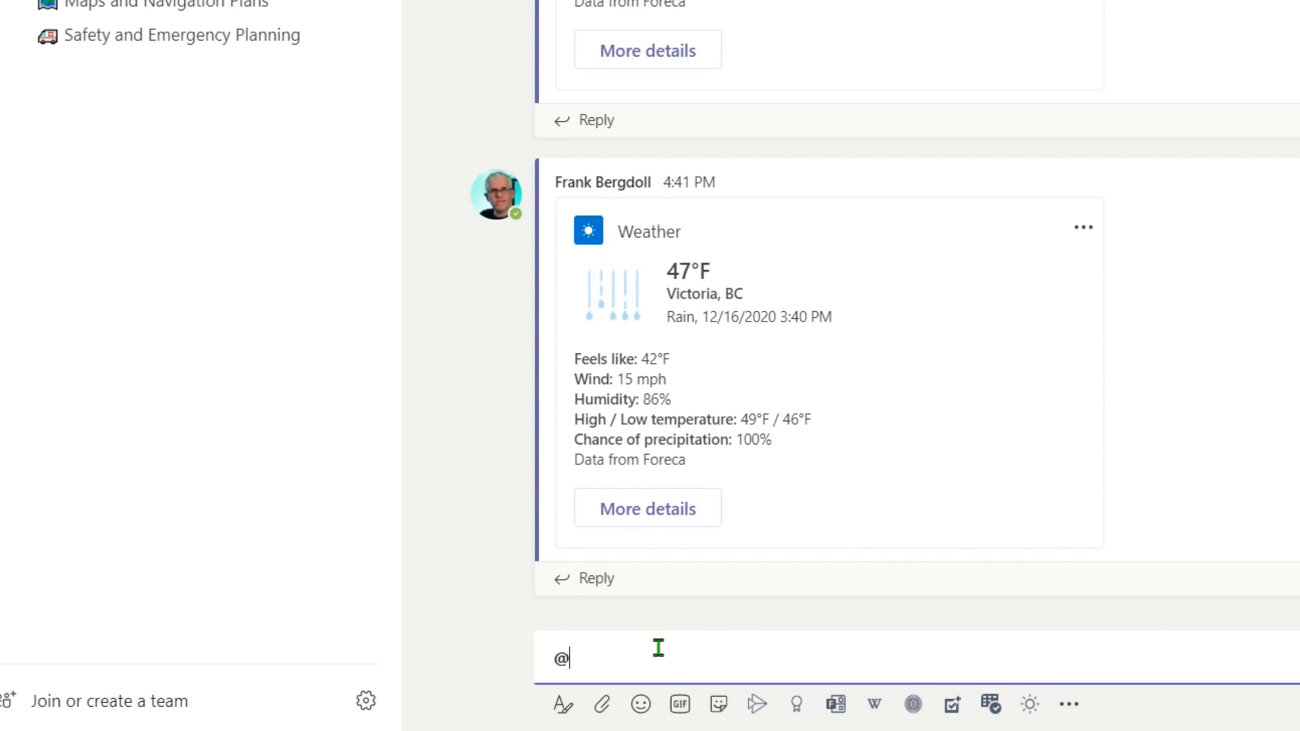
{"action": "key", "text": "BackSpace"}
{"action": "key", "text": "BackSpace"}
{"action": "key", "text": "BackSpace"}
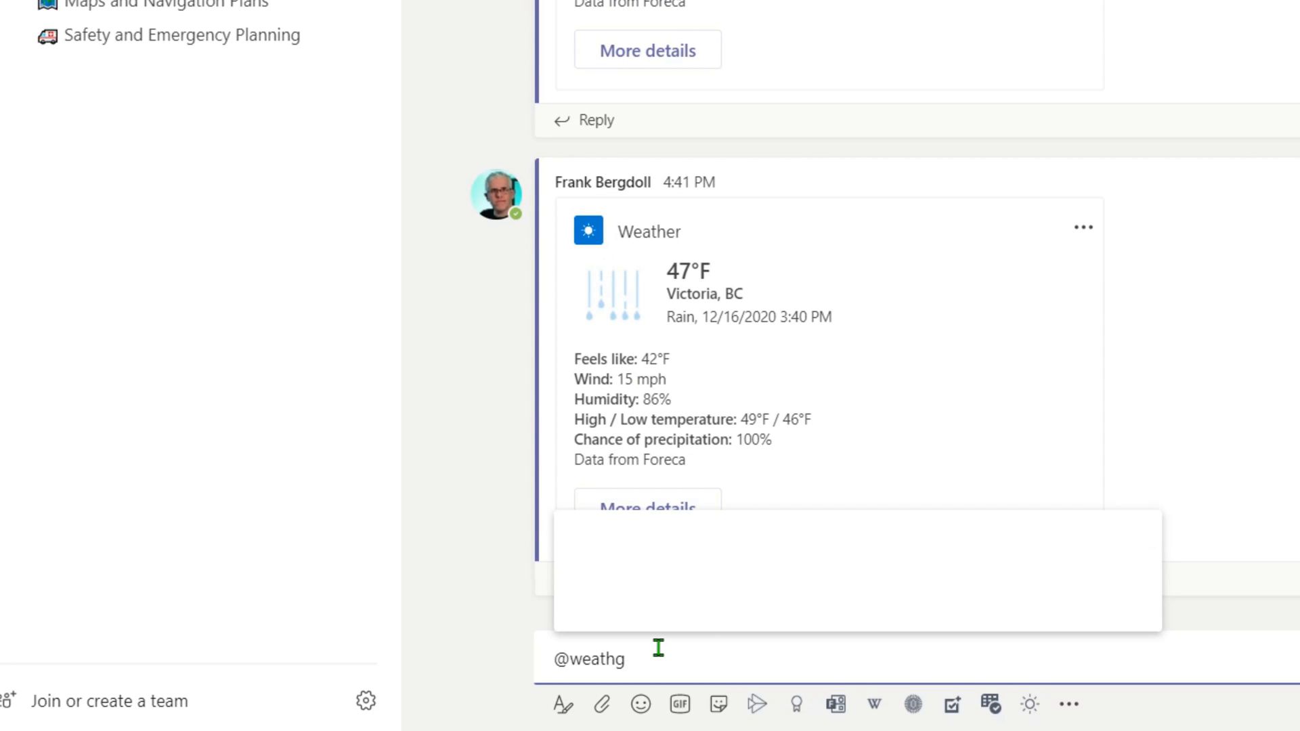
{"action": "type", "text": "er"}
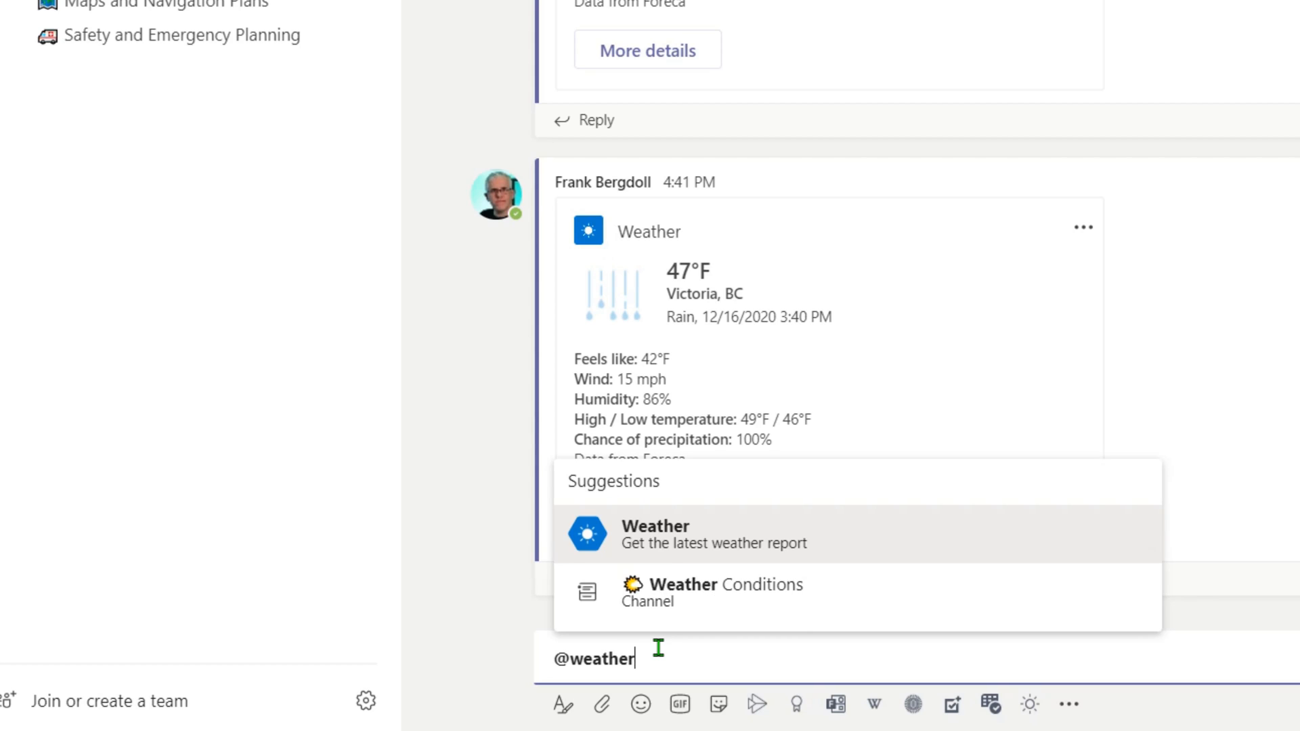
{"action": "left_click", "coordinate": [670, 543]}
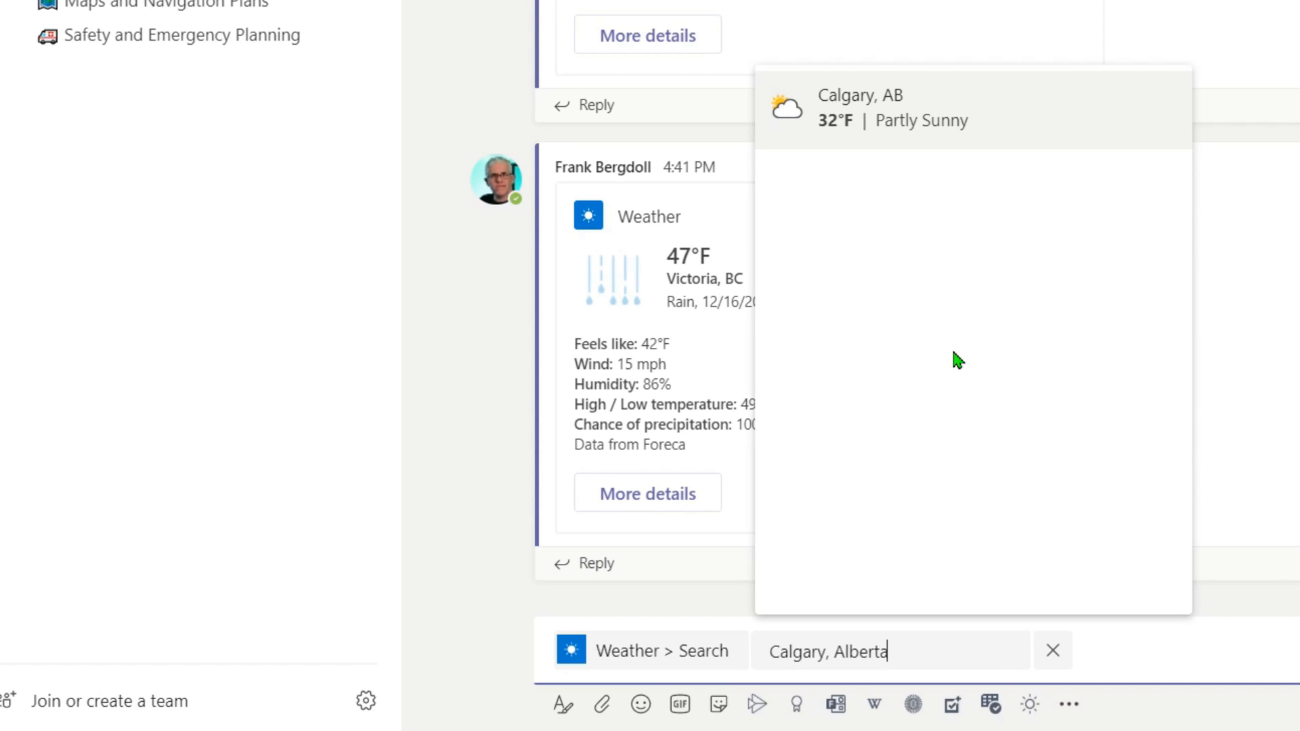
{"action": "left_click", "coordinate": [864, 111]}
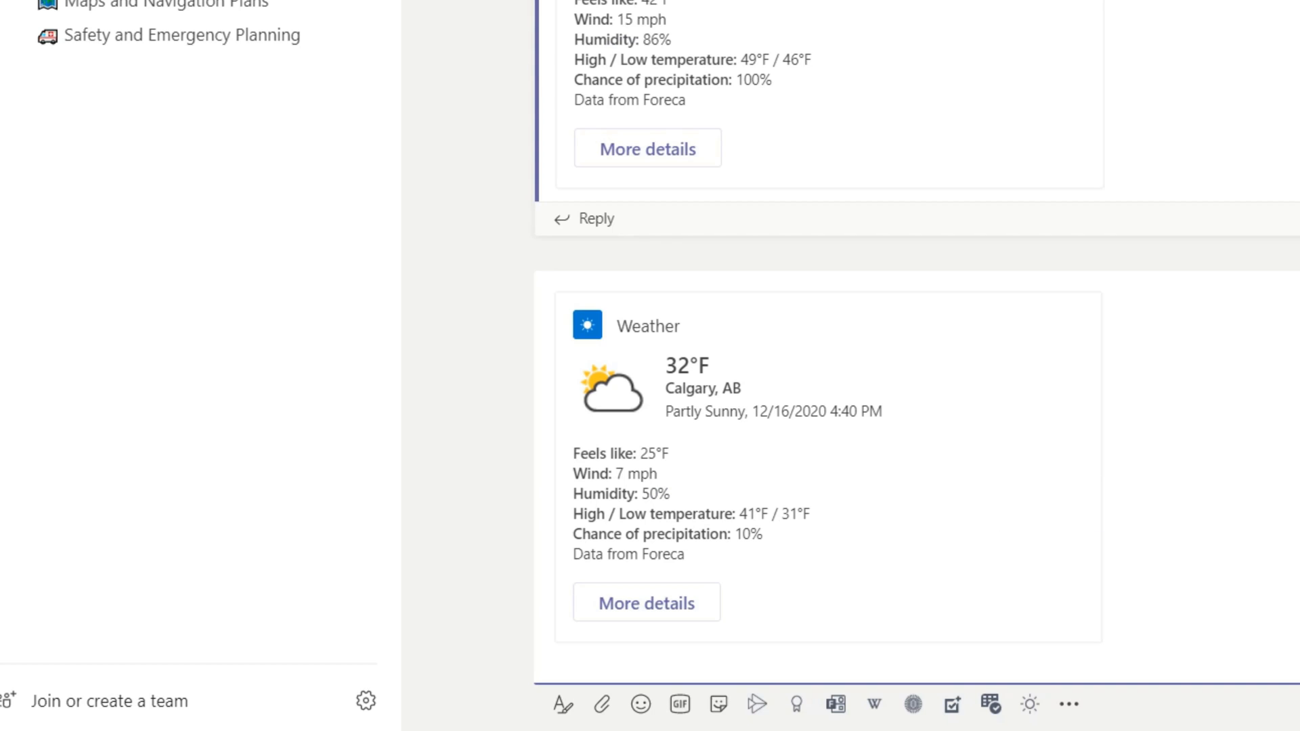
{"action": "key", "text": "Return"}
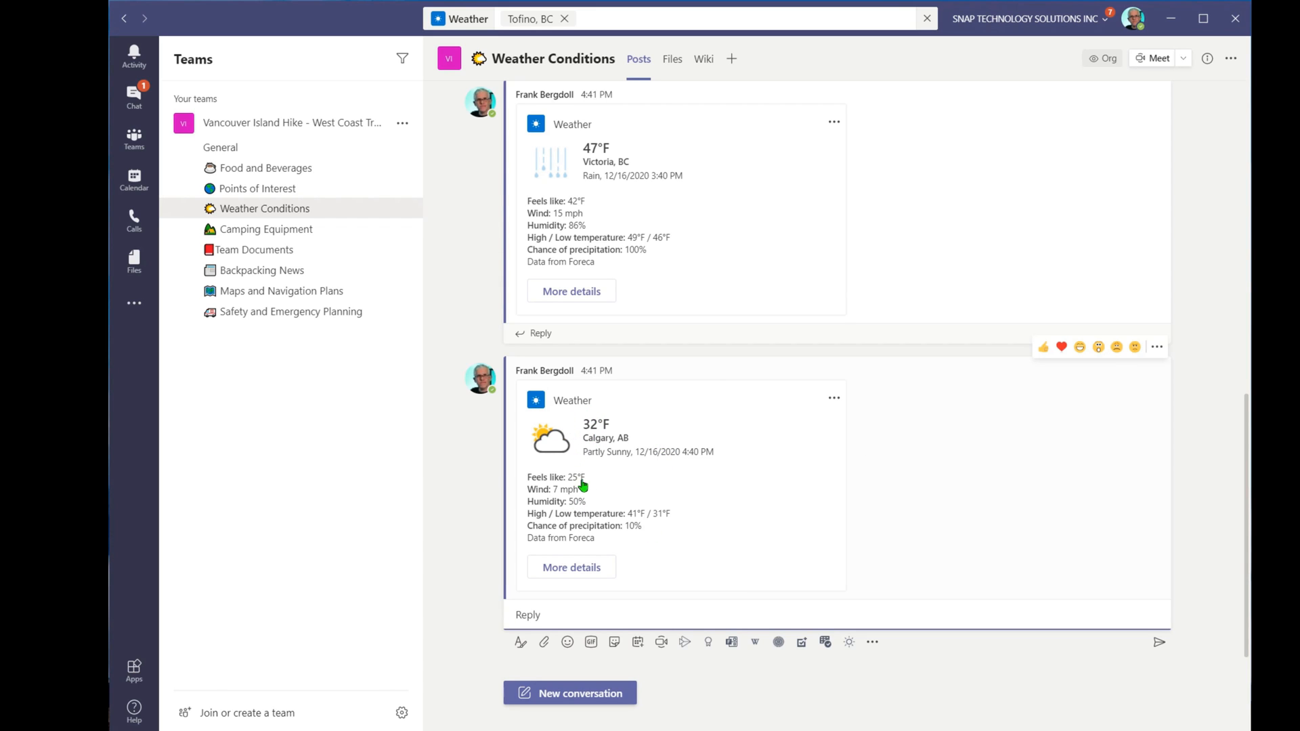
Open the detailed online forecast from the posted Calgary weather card, view it, and switch back to Teams
{"action": "left_click", "coordinate": [585, 573]}
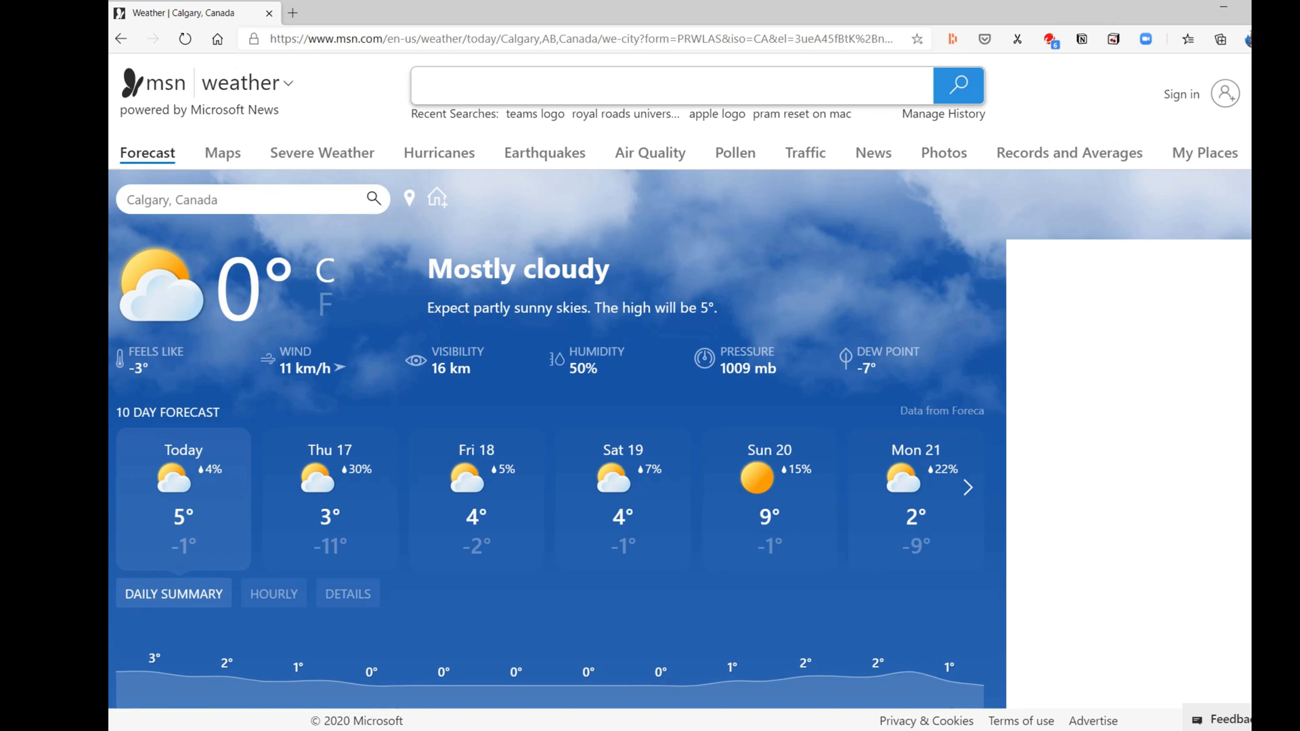
{"action": "key", "text": "alt+Tab"}
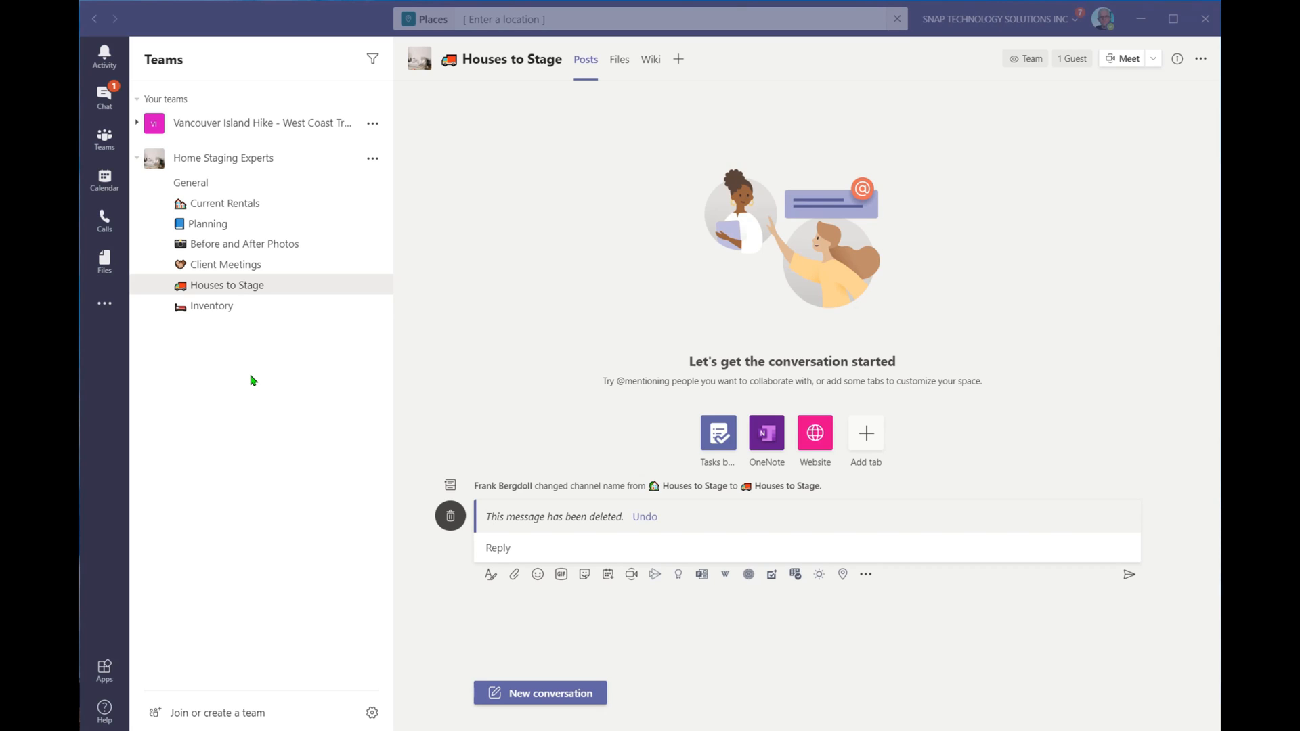
Find the Places app among the additional apps by searching for "places" and open it
{"action": "left_click", "coordinate": [105, 303]}
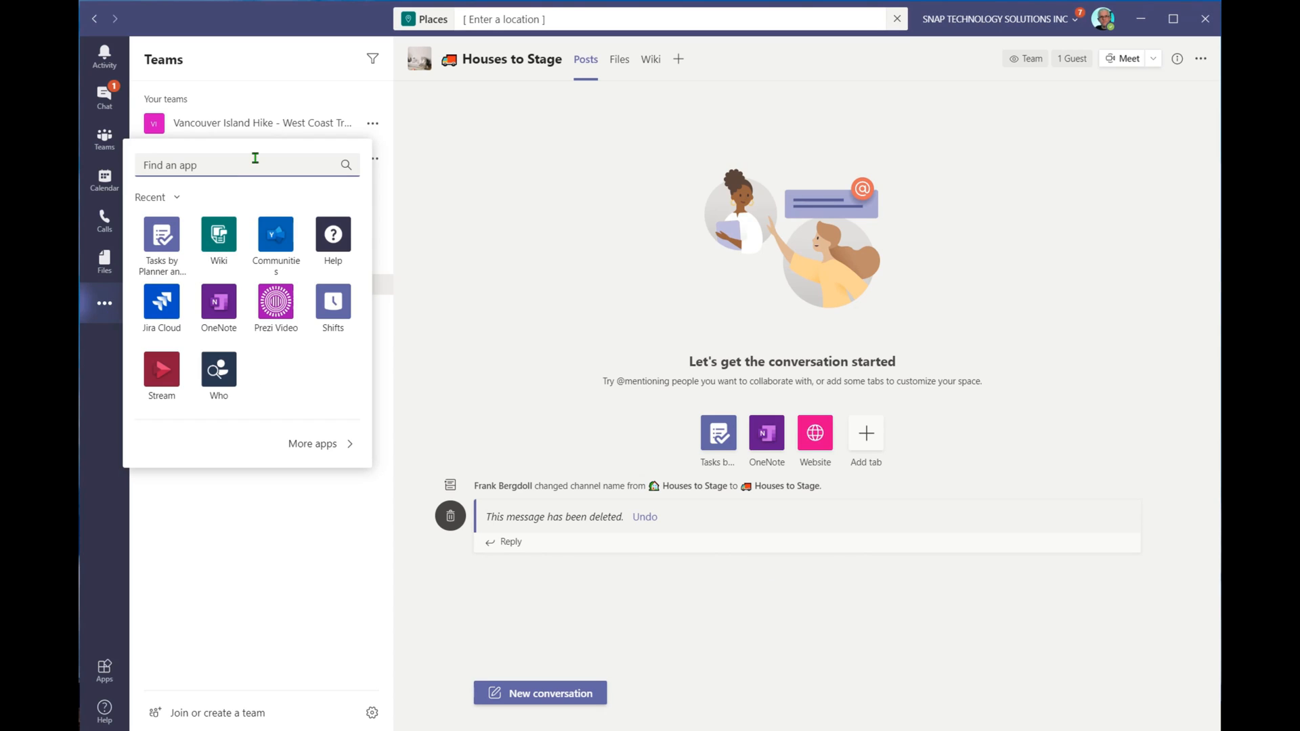
{"action": "type", "text": "places"}
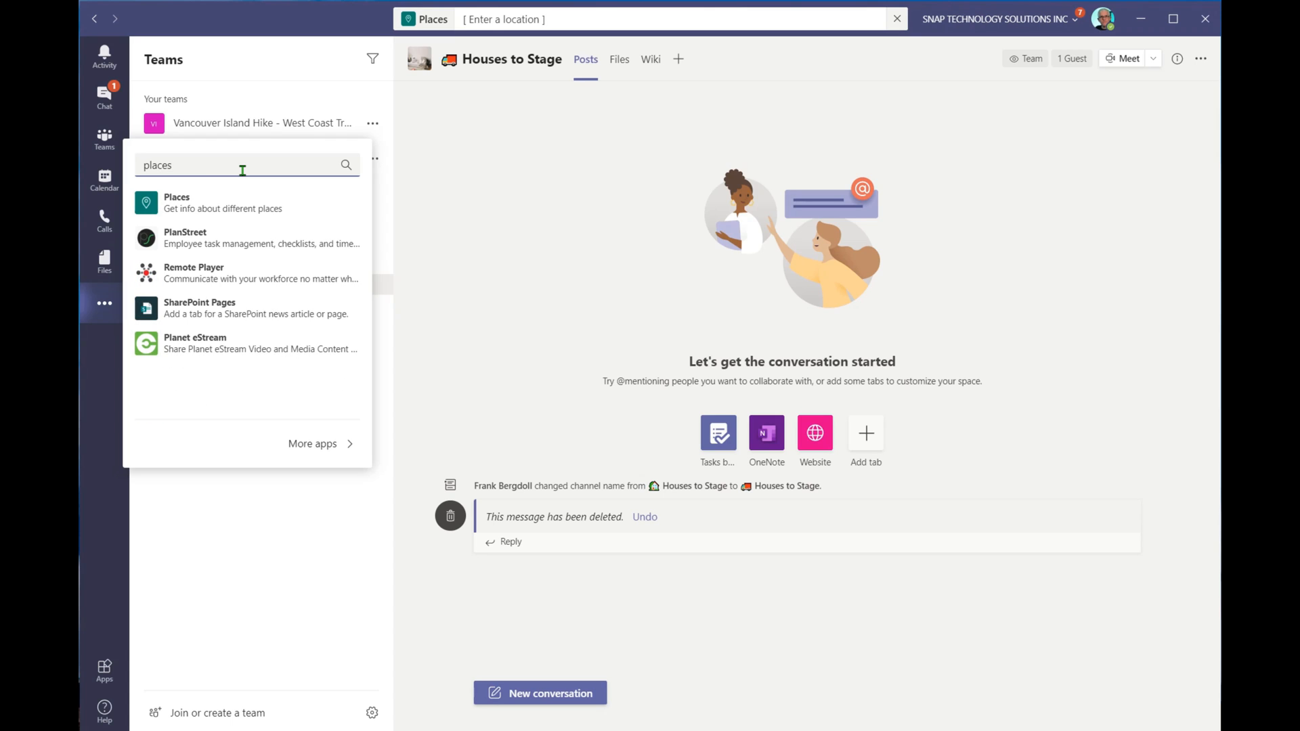
{"action": "left_click", "coordinate": [244, 215]}
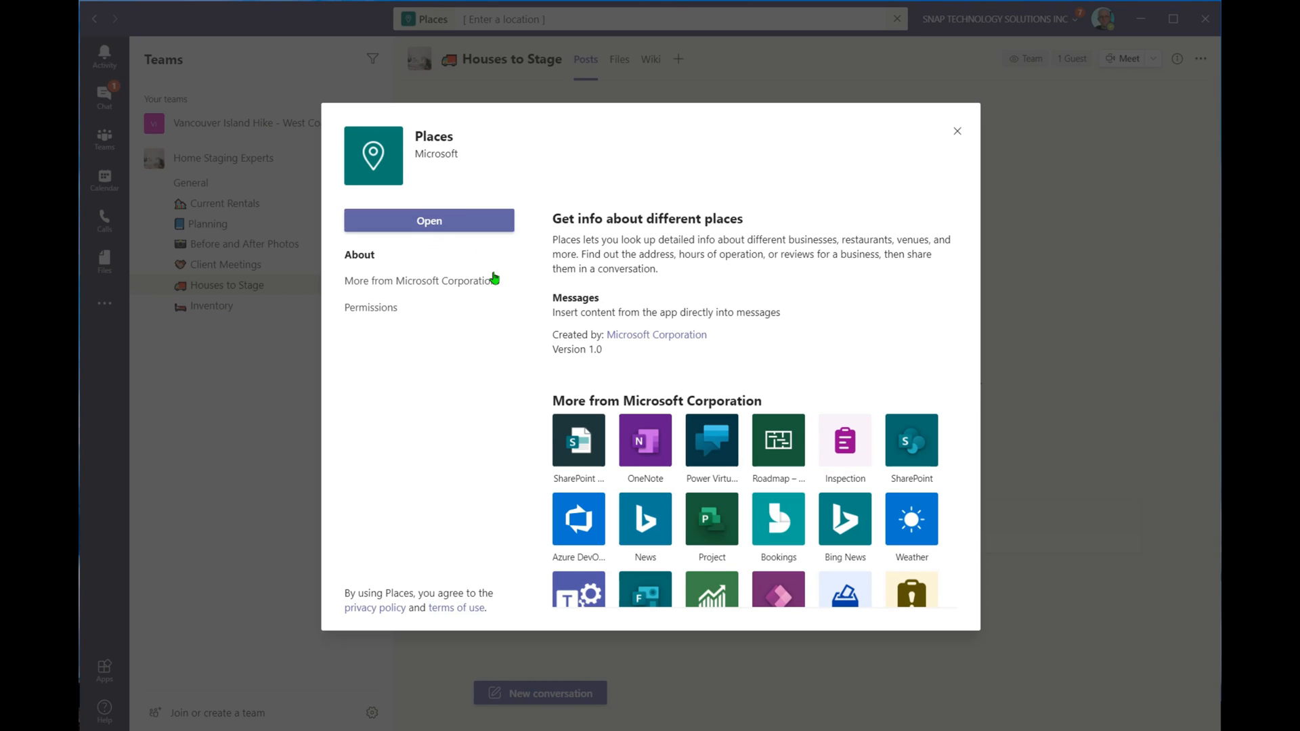
{"action": "left_click", "coordinate": [429, 224]}
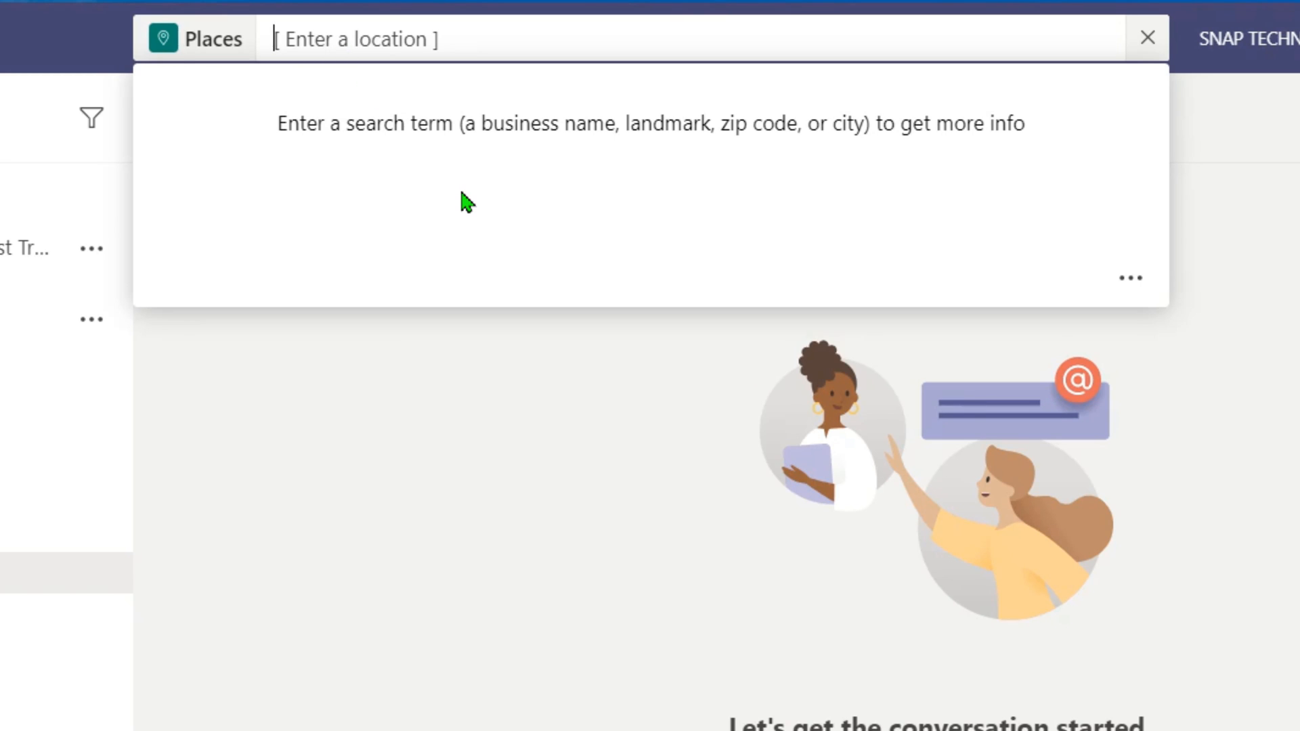
Look up "calgary tower" in Places, view the Calgary Tower location card, and close it
{"action": "type", "text": "c"}
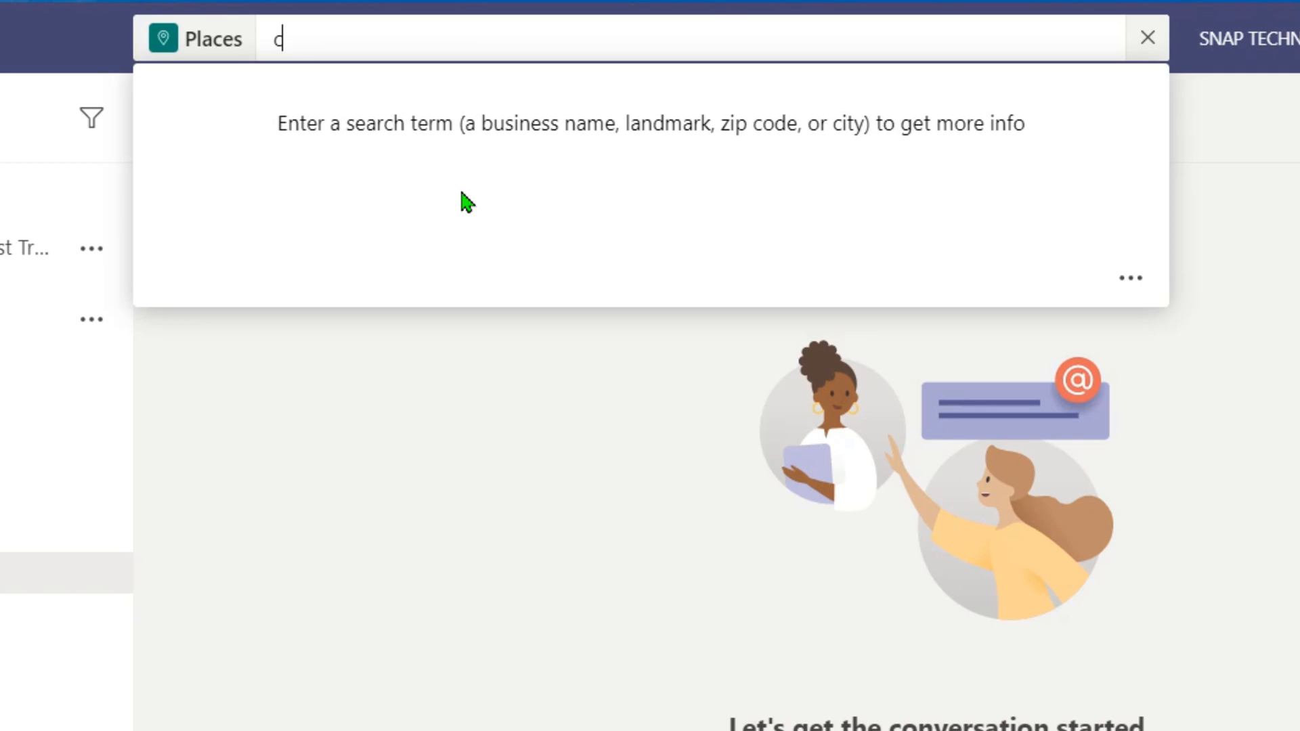
{"action": "type", "text": "algar"}
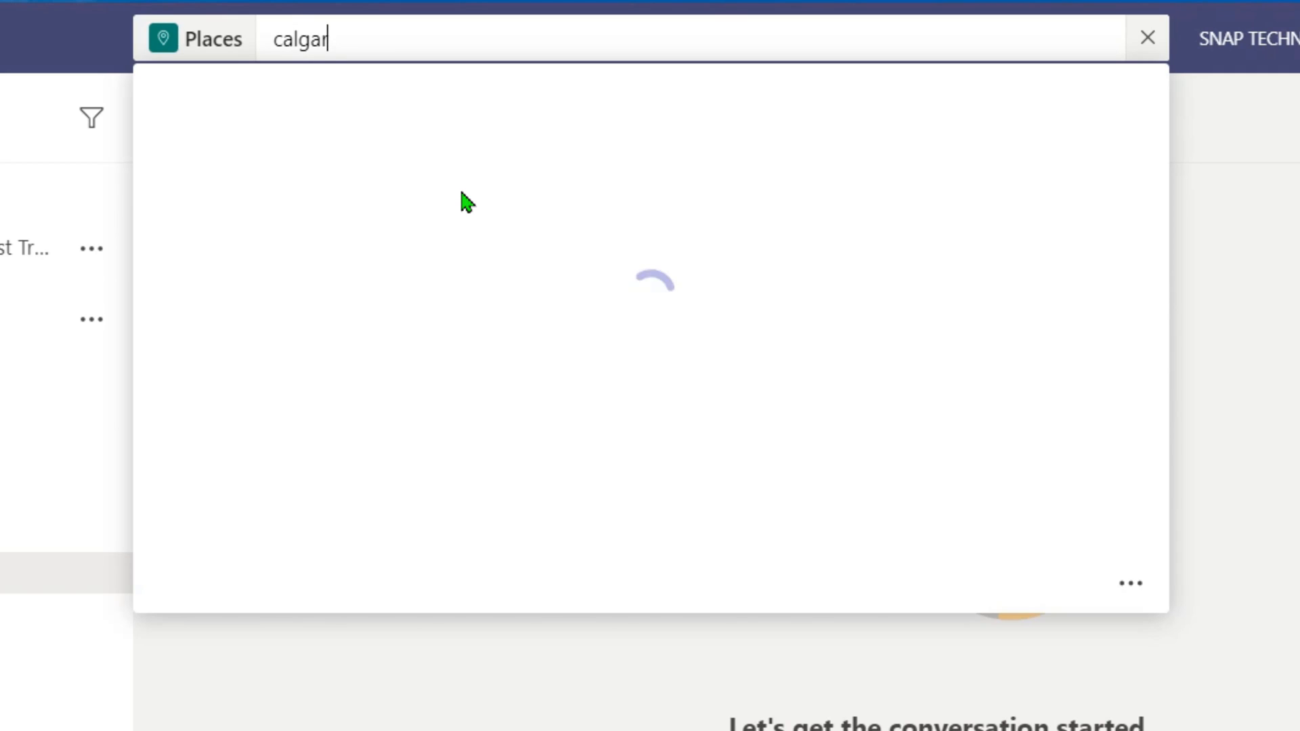
{"action": "type", "text": "y tower"}
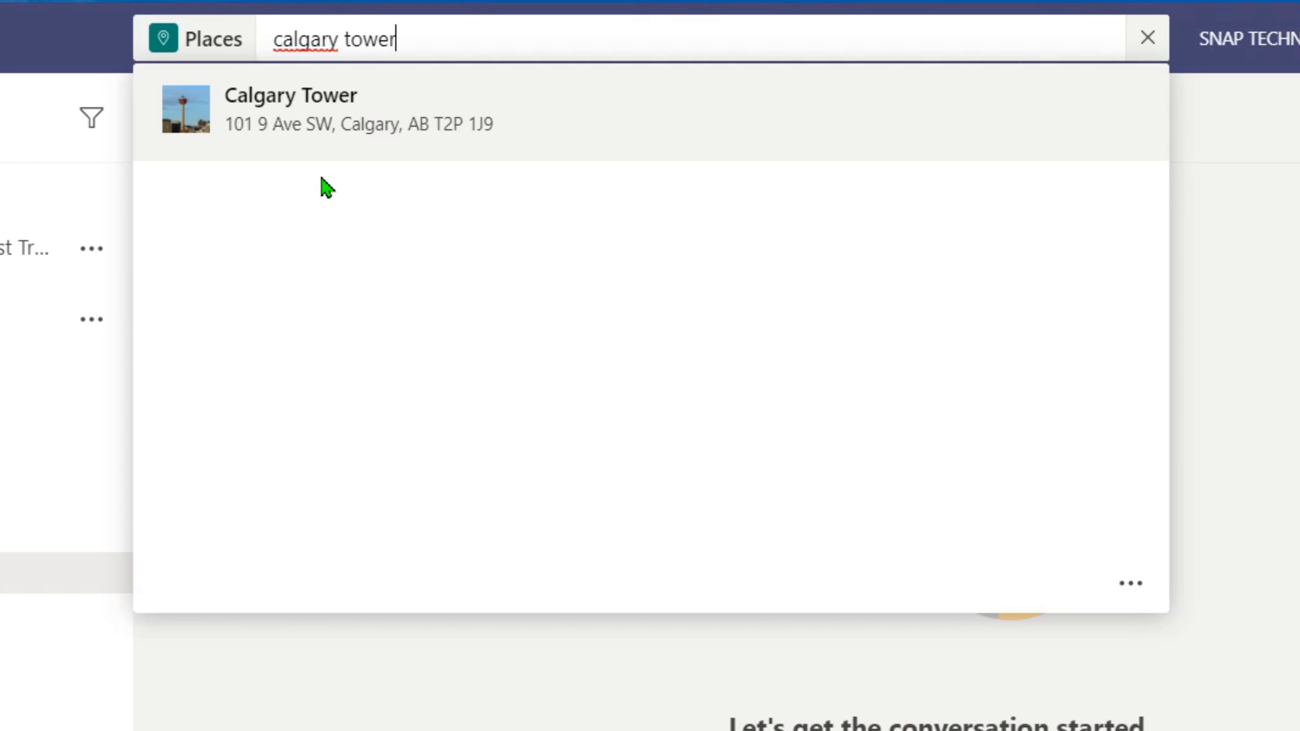
{"action": "left_click", "coordinate": [292, 116]}
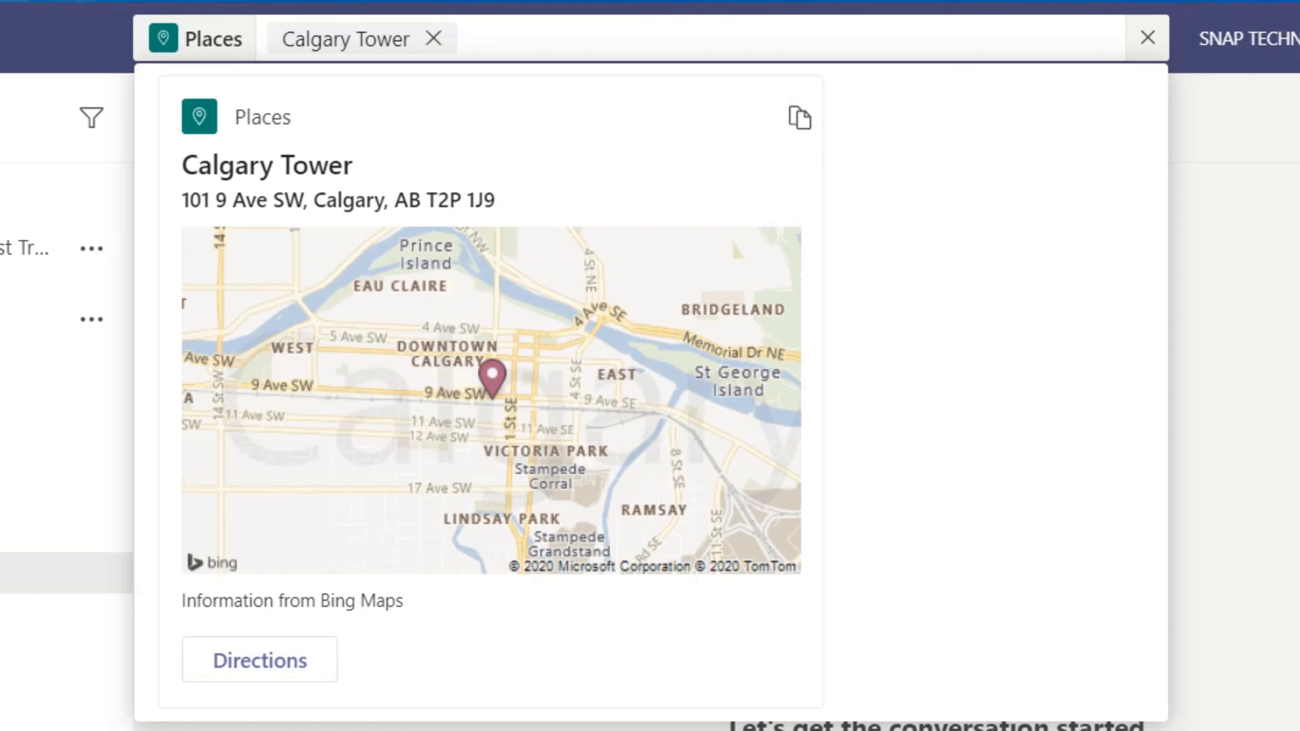
{"action": "key", "text": "Escape"}
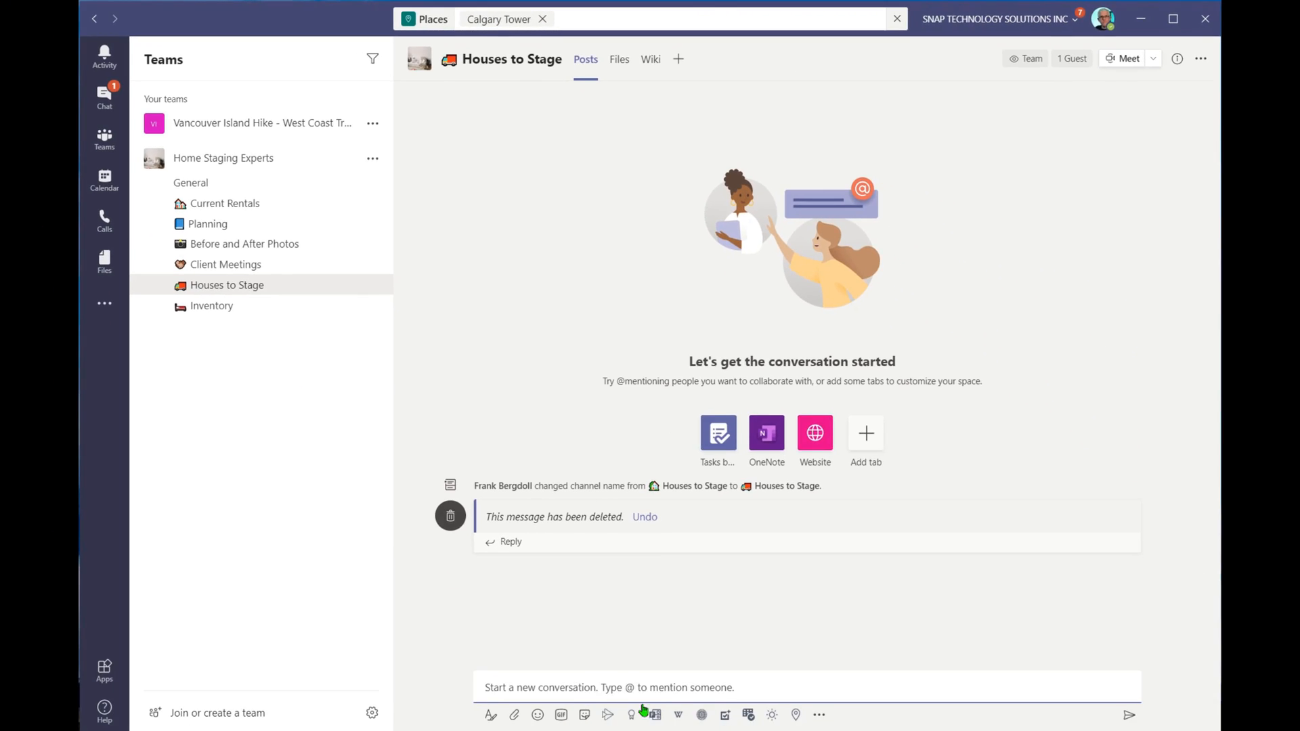
Post the Calgary Tower's street address as a plain-text new conversation in the Houses to Stage channel
{"action": "type", "text": "101 9 Ave SW, Calgary, Alberta, T2P 1J9"}
{"action": "key", "text": "Return"}
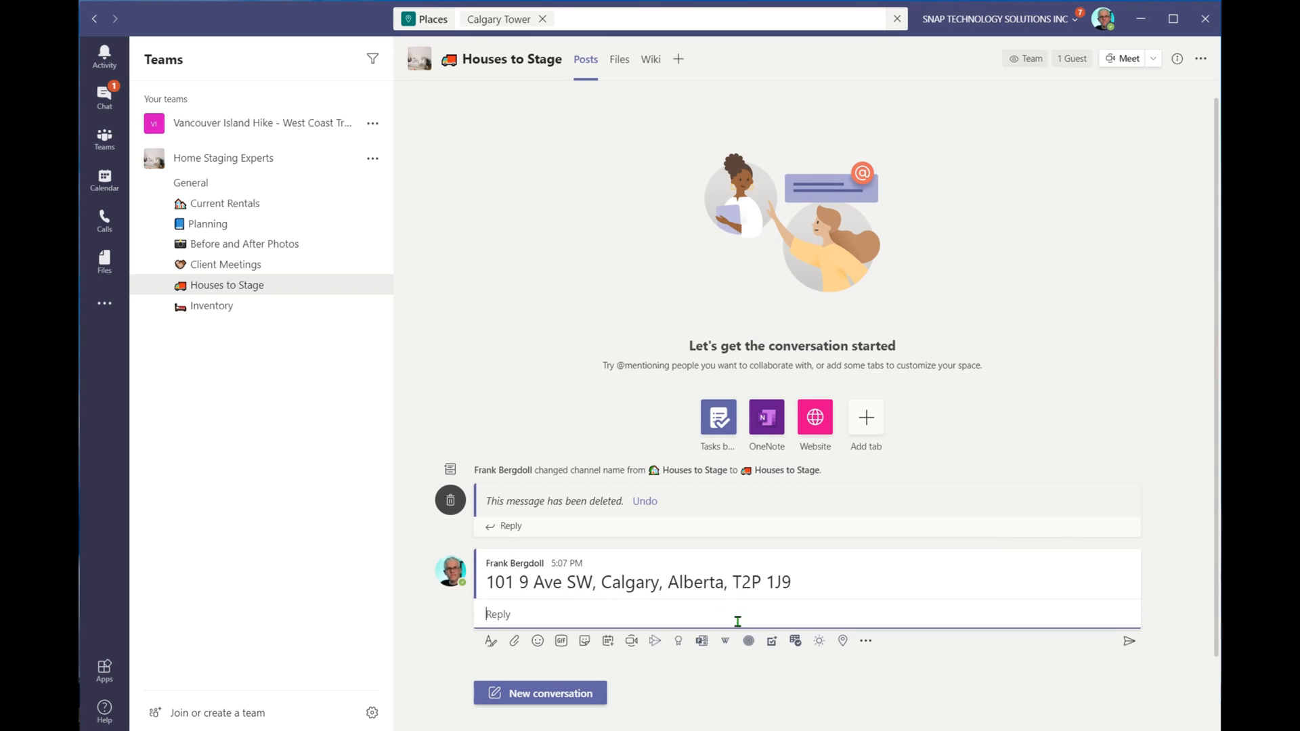
Start another conversation, mention the Places app to search for "calgary tower", and post the resulting location card
{"action": "left_click", "coordinate": [581, 687]}
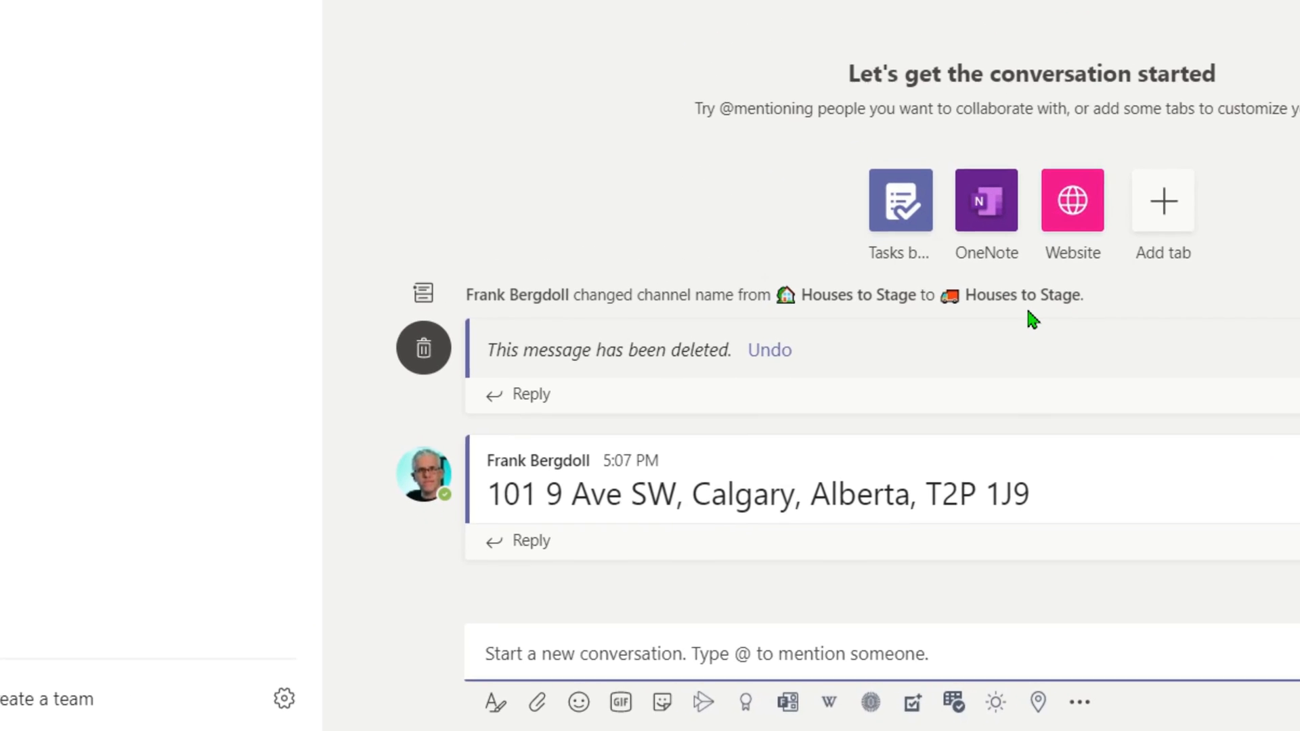
{"action": "type", "text": "@places"}
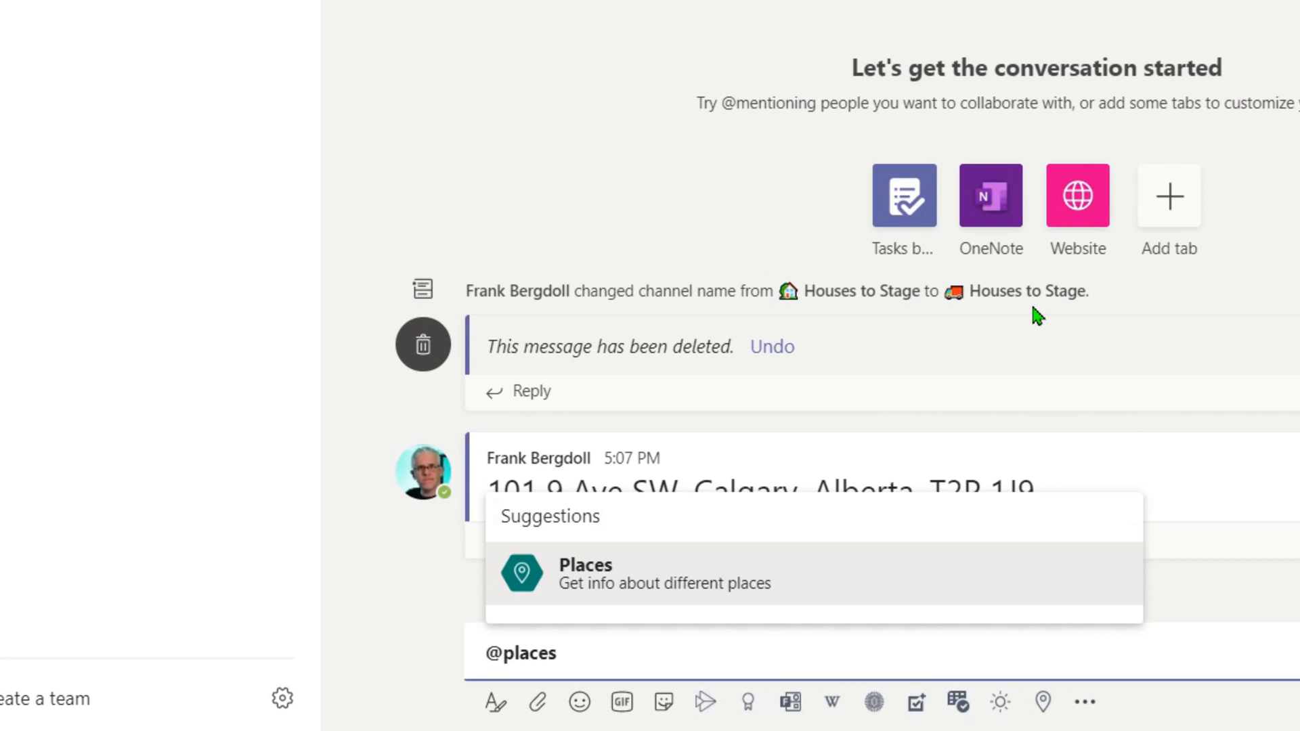
{"action": "left_click", "coordinate": [575, 575]}
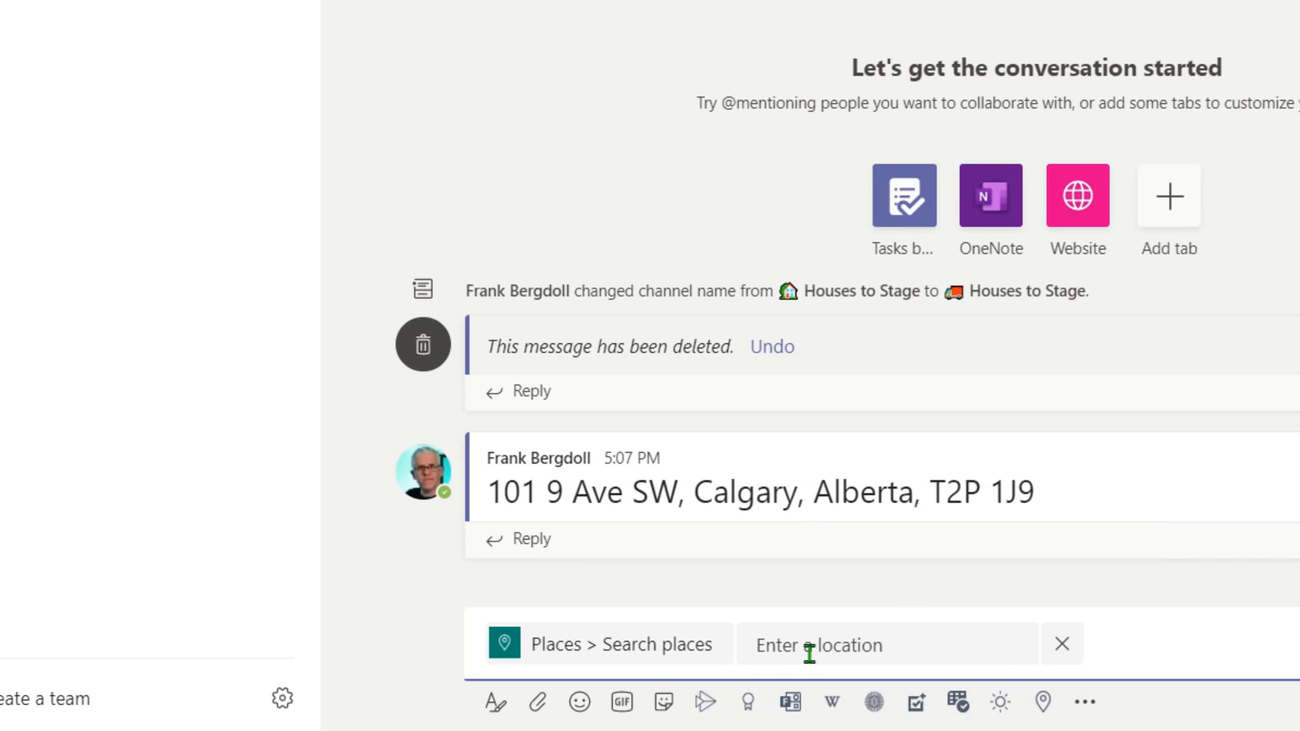
{"action": "type", "text": "calgary tower"}
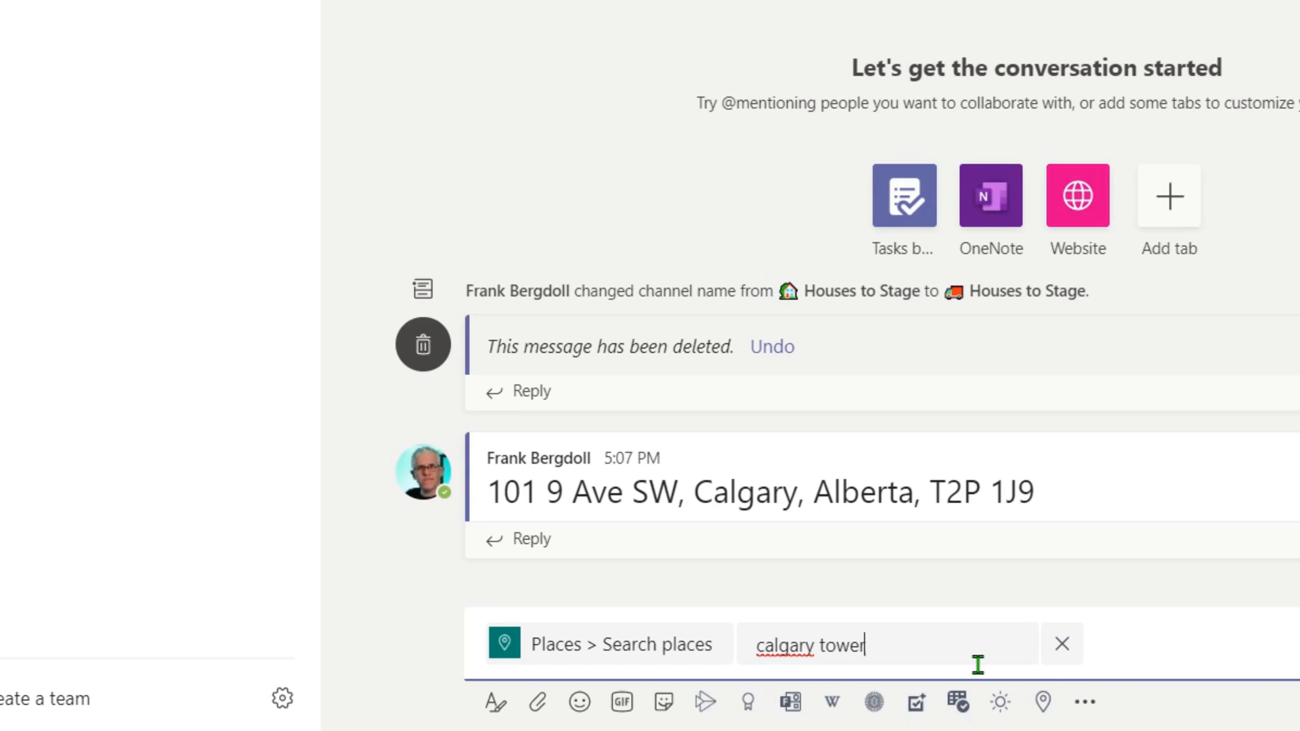
{"action": "key", "text": "Return"}
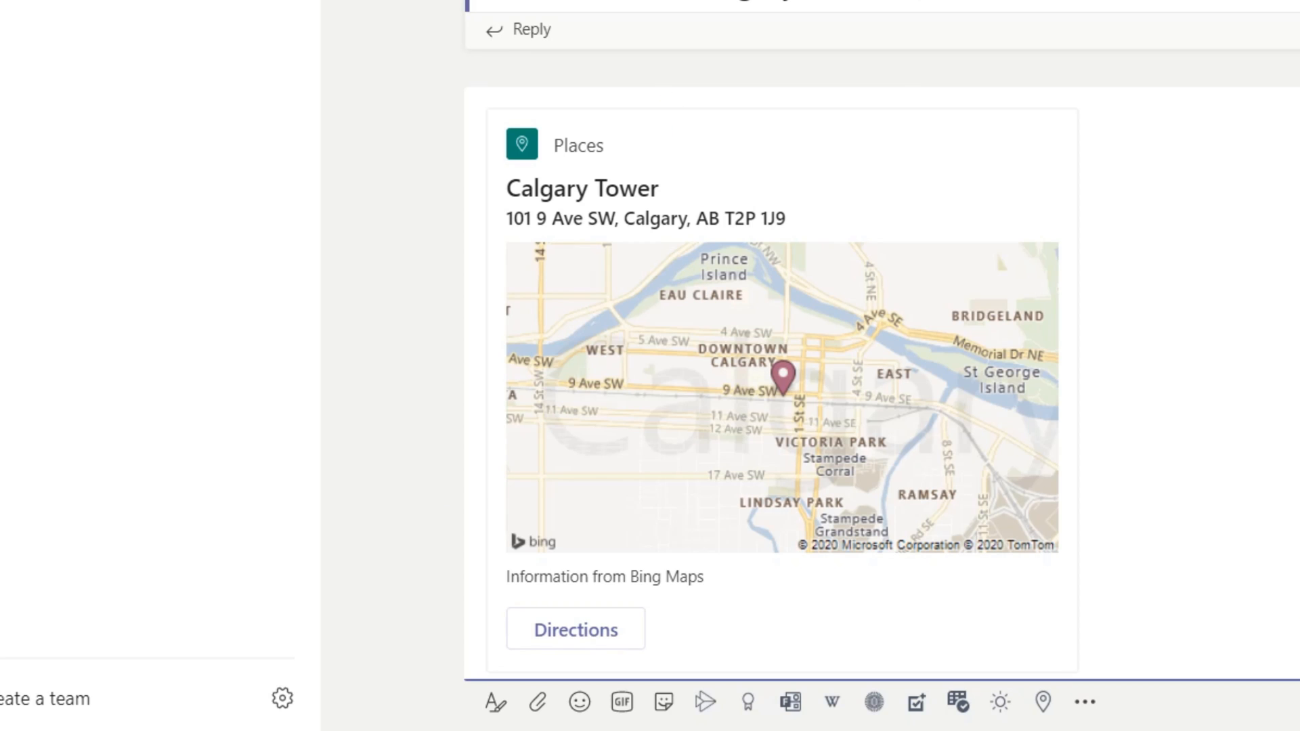
{"action": "key", "text": "Return"}
{"action": "left_click_drag", "start_coordinate": [513, 75], "coordinate": [805, 176]}
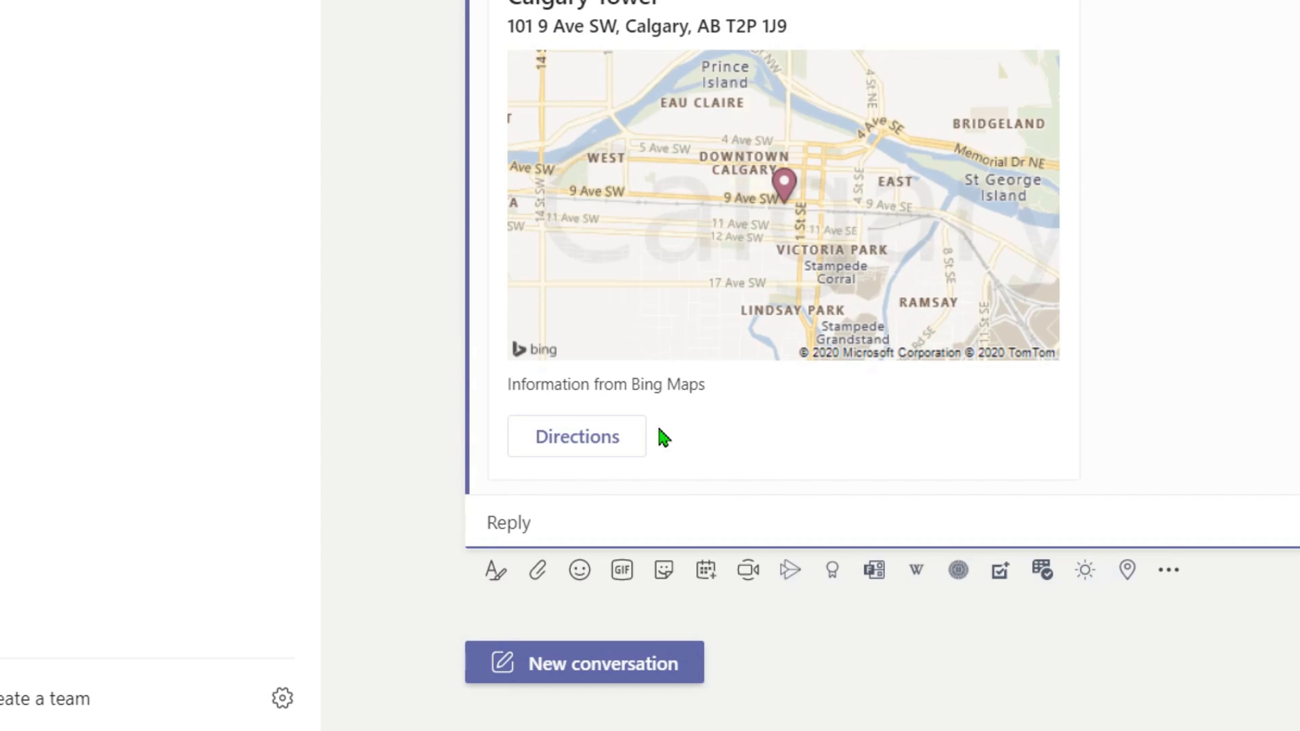
{"action": "left_click", "coordinate": [1195, 334]}
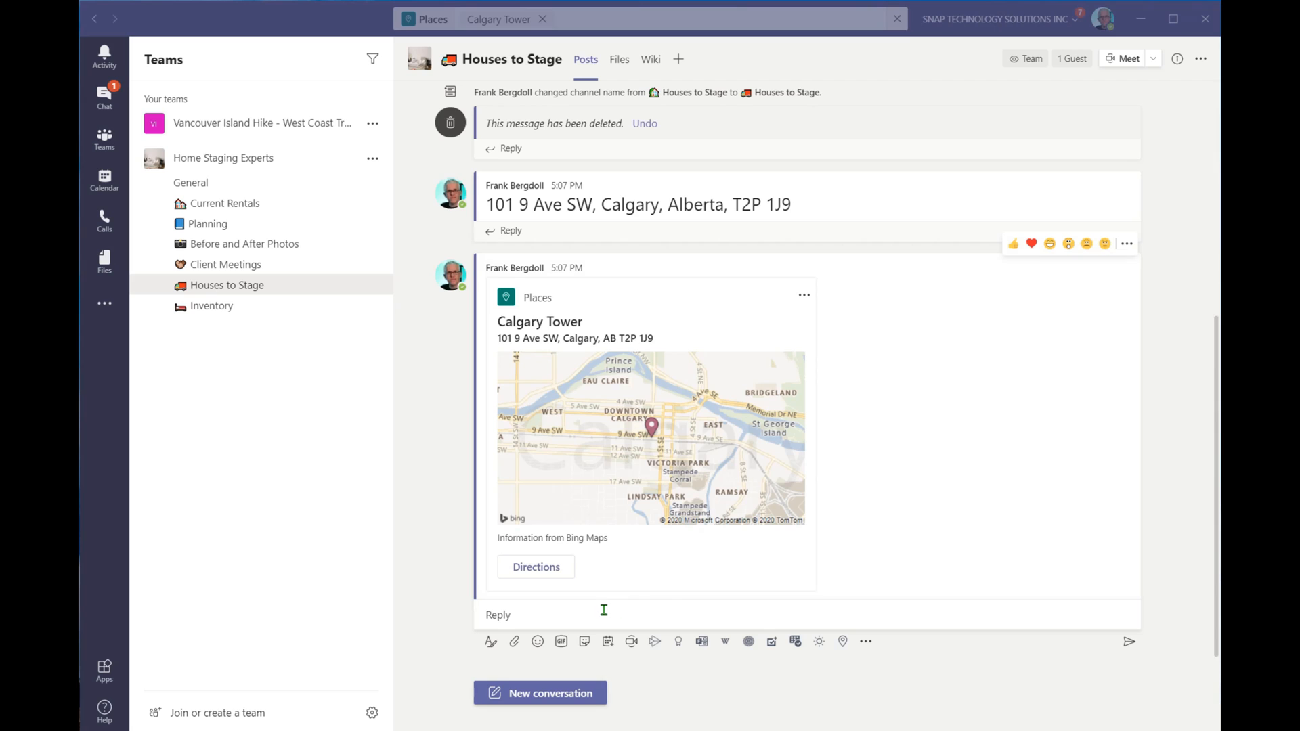
Reply "I got this one!" to the posted Calgary Tower location card
{"action": "left_click", "coordinate": [546, 616]}
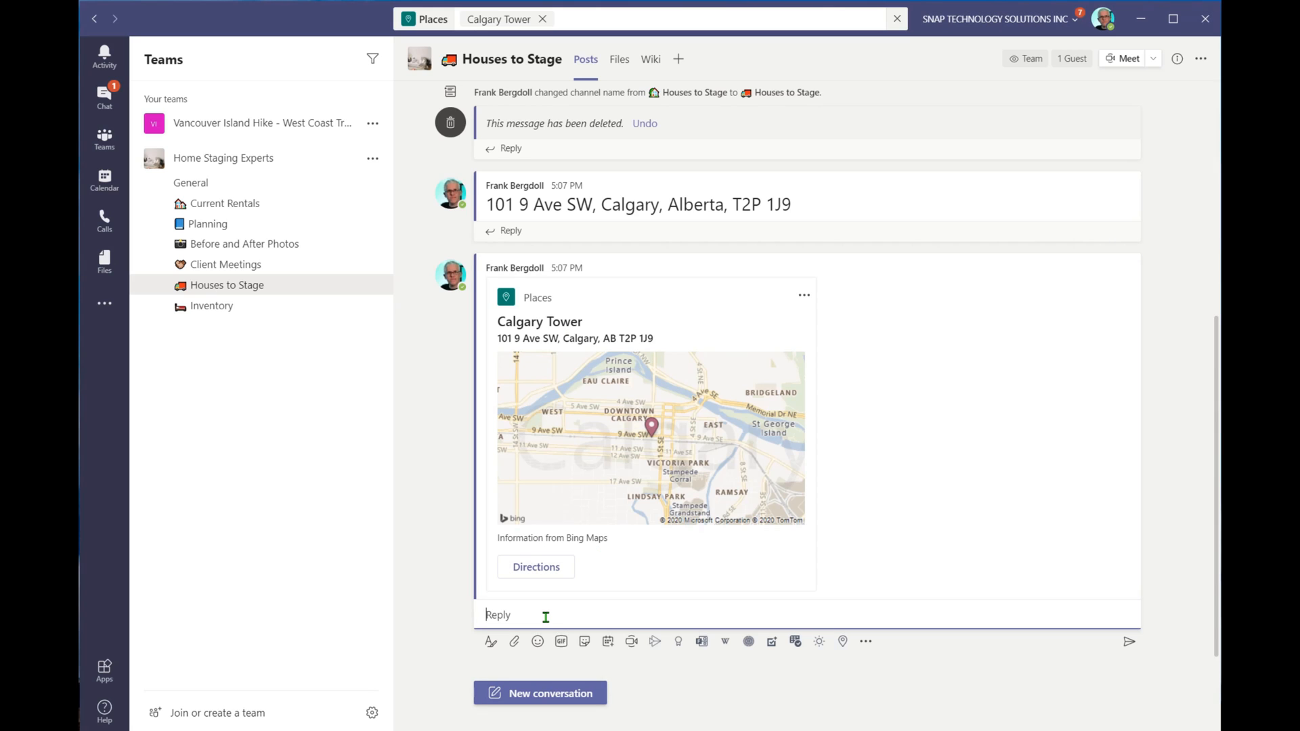
{"action": "type", "text": "I got this one!"}
{"action": "key", "text": "Return"}
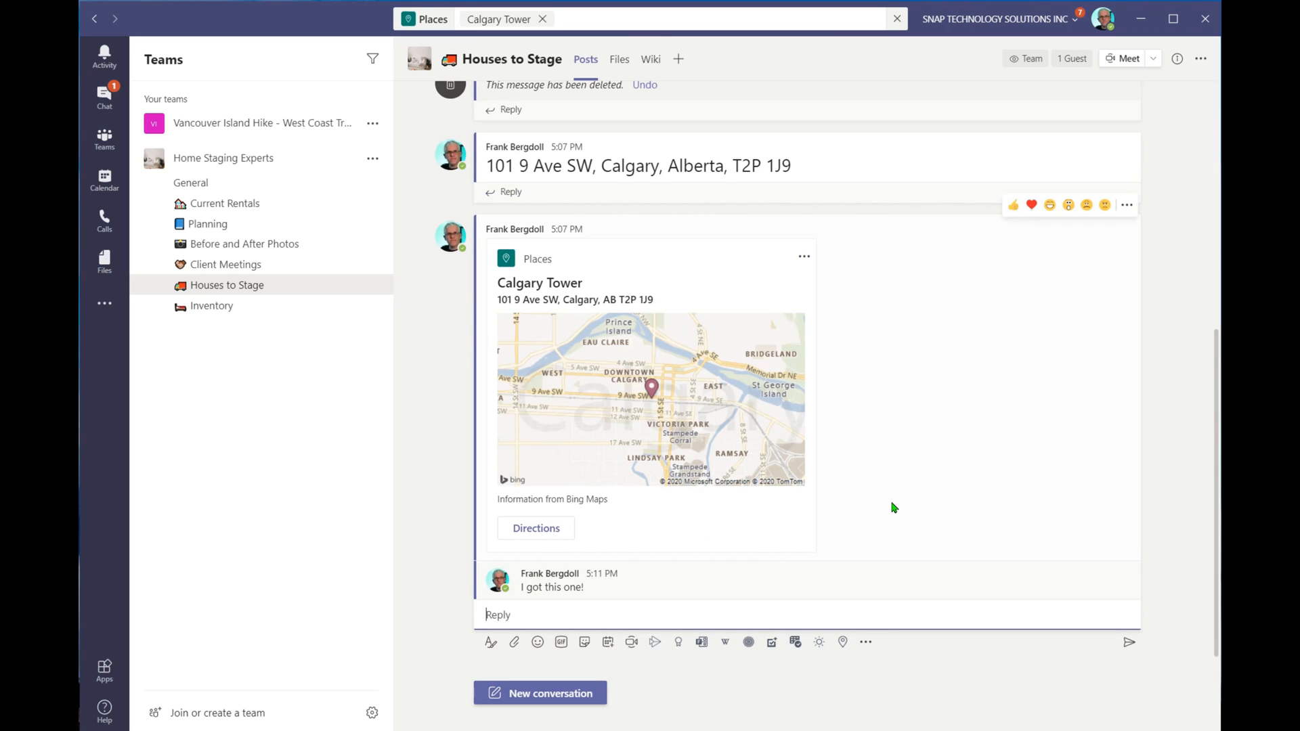
Compose a new conversation formatted as an announcement with the headline "House #234" and the subhead "Wednesday Delivery"
{"action": "left_click", "coordinate": [551, 692]}
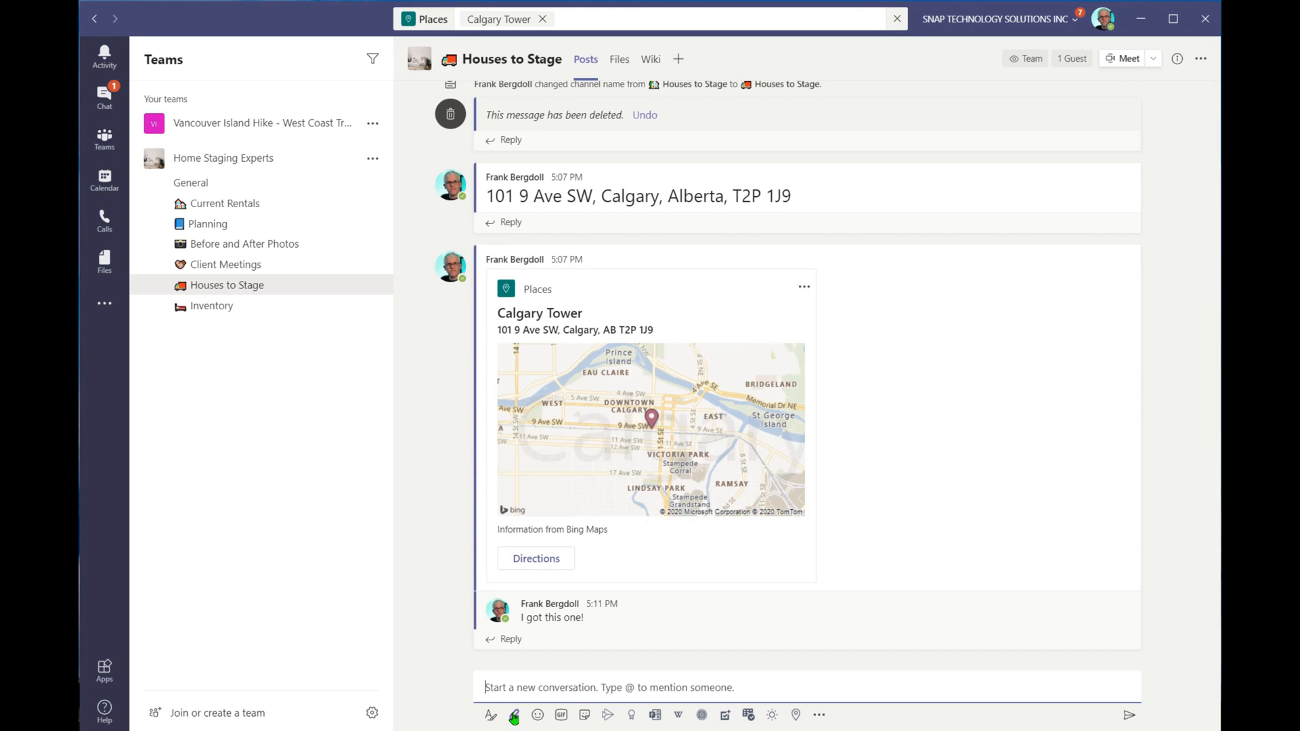
{"action": "left_click", "coordinate": [490, 715]}
{"action": "left_click", "coordinate": [577, 564]}
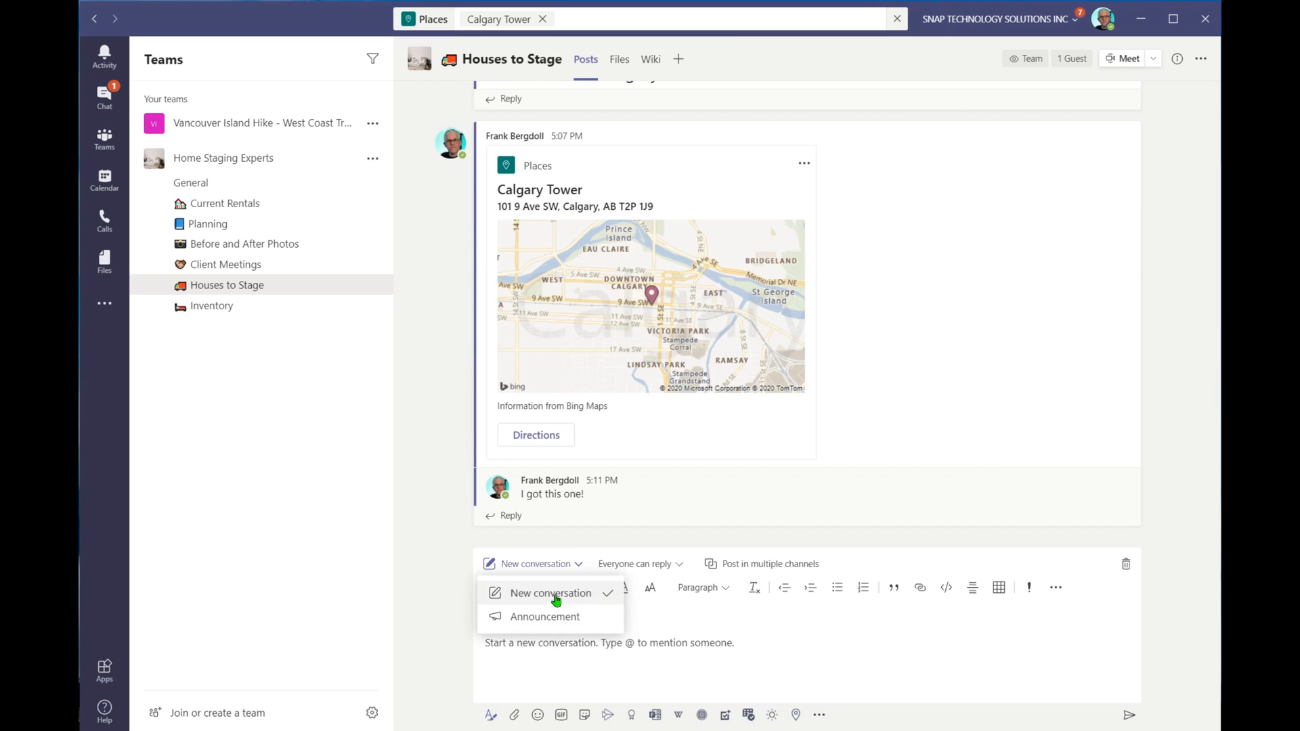
{"action": "left_click", "coordinate": [560, 612]}
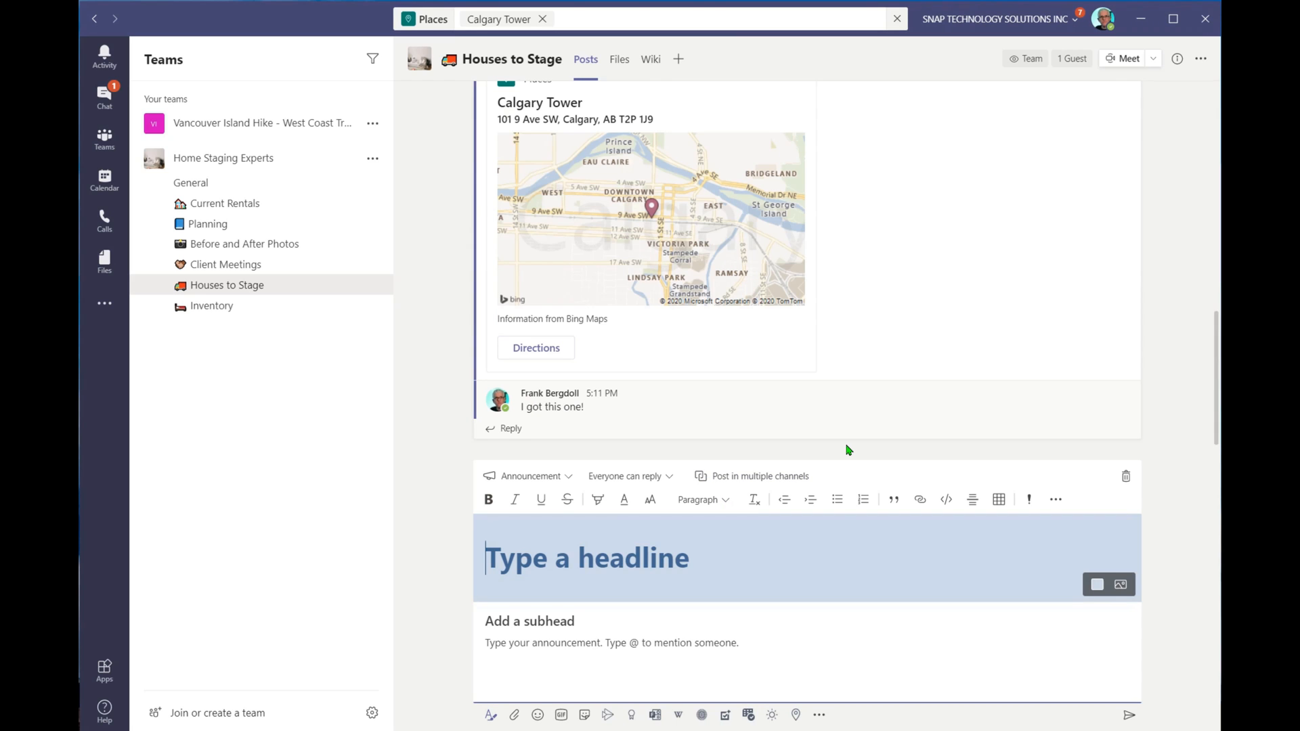
{"action": "type", "text": "House"}
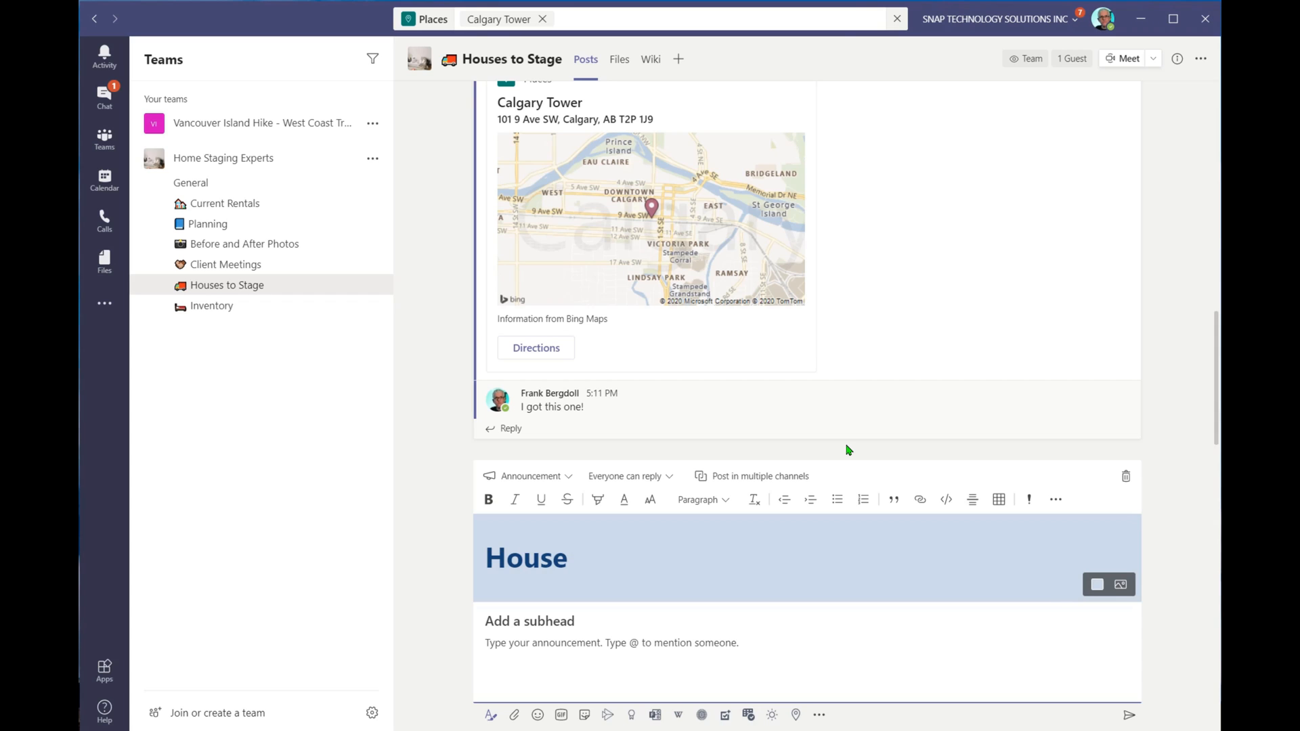
{"action": "type", "text": " #234"}
{"action": "key", "text": "Tab"}
{"action": "left_click", "coordinate": [560, 618]}
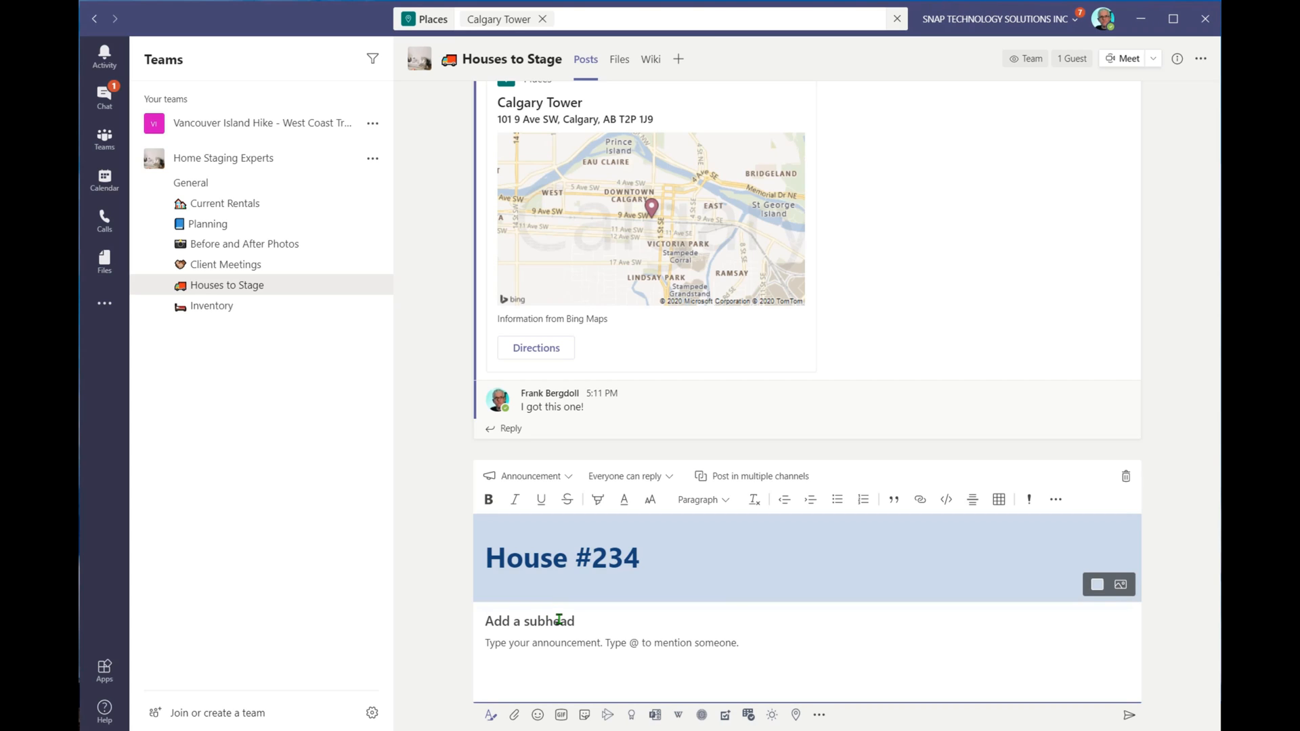
{"action": "type", "text": "Wednesday Delivery"}
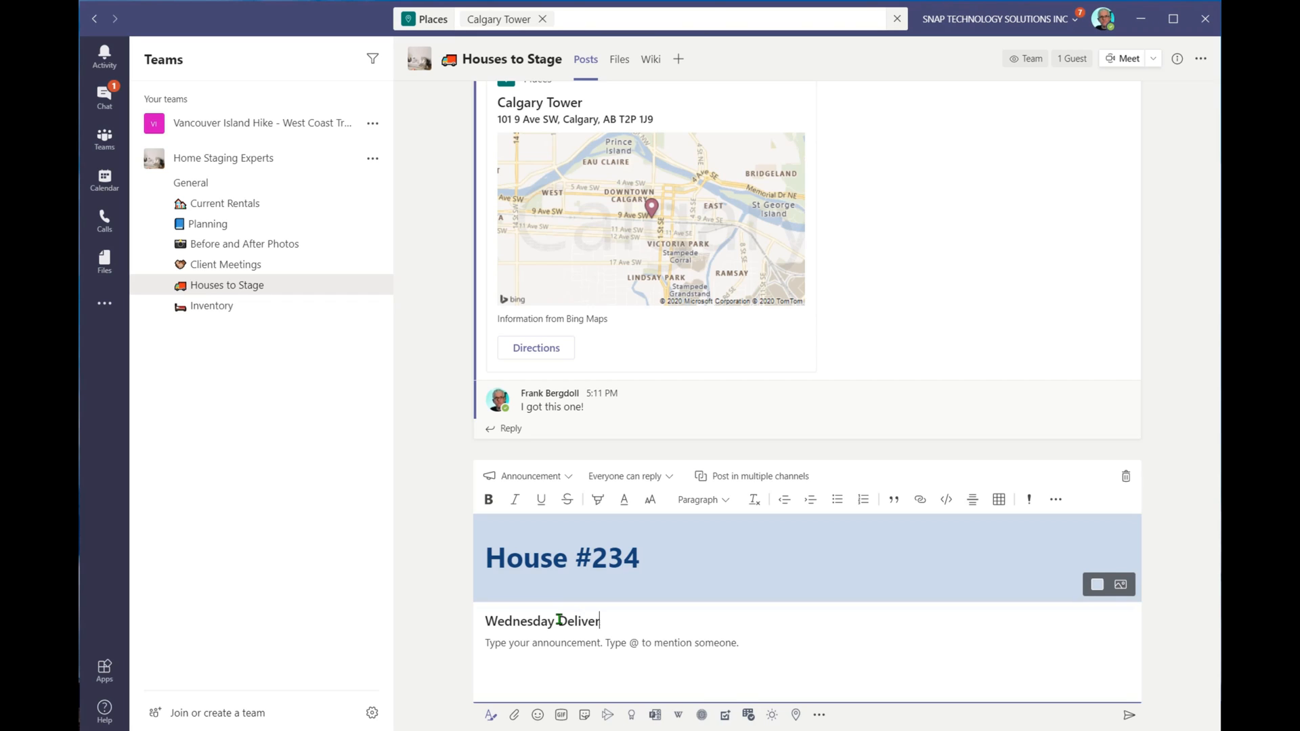
Mention Places in the announcement body to insert the location card for MEC in Calgary, and post the announcement
{"action": "left_click", "coordinate": [561, 645]}
{"action": "type", "text": "@place"}
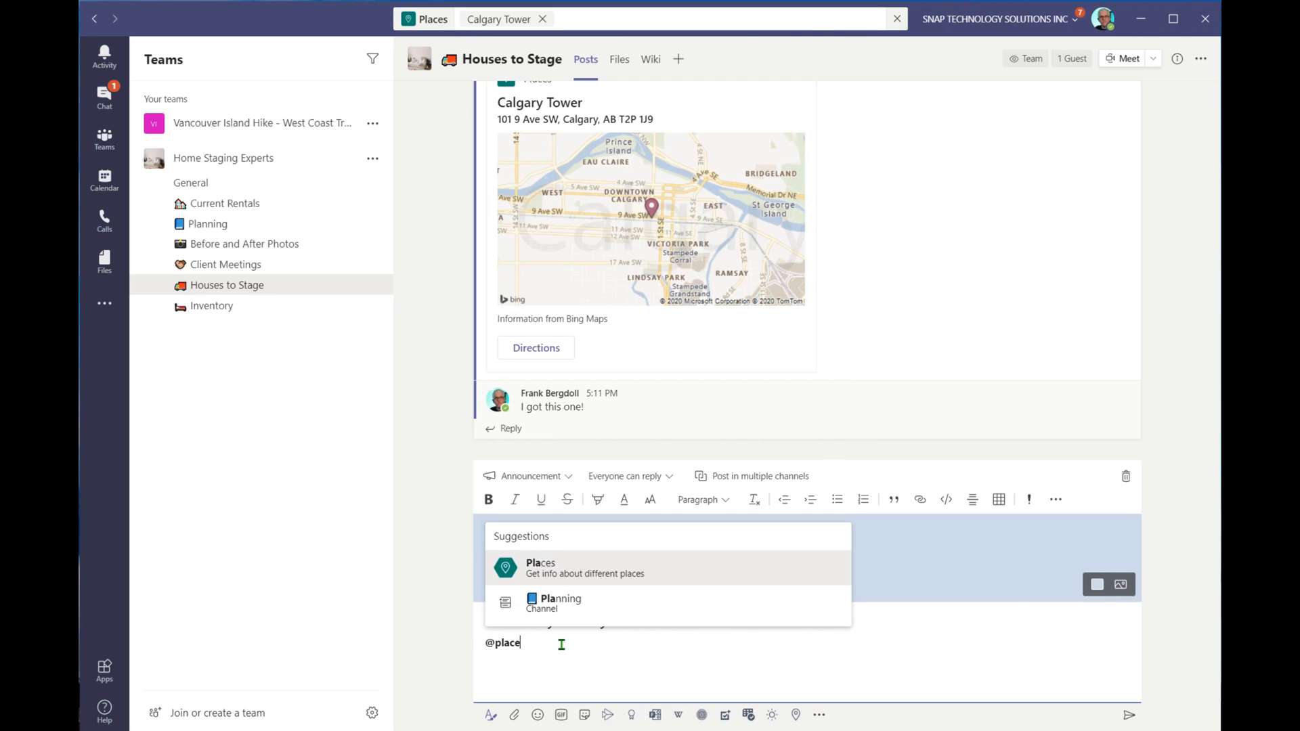
{"action": "type", "text": "s"}
{"action": "left_click", "coordinate": [546, 602]}
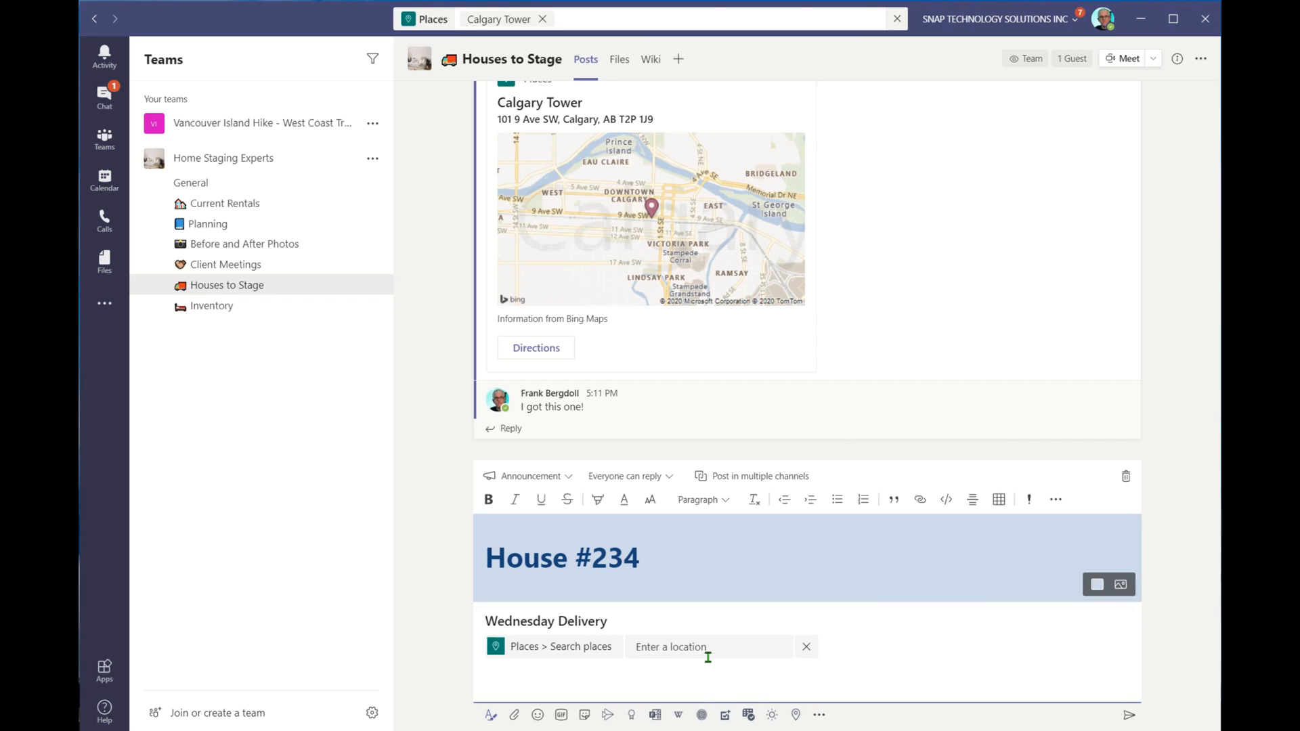
{"action": "left_click", "coordinate": [707, 657]}
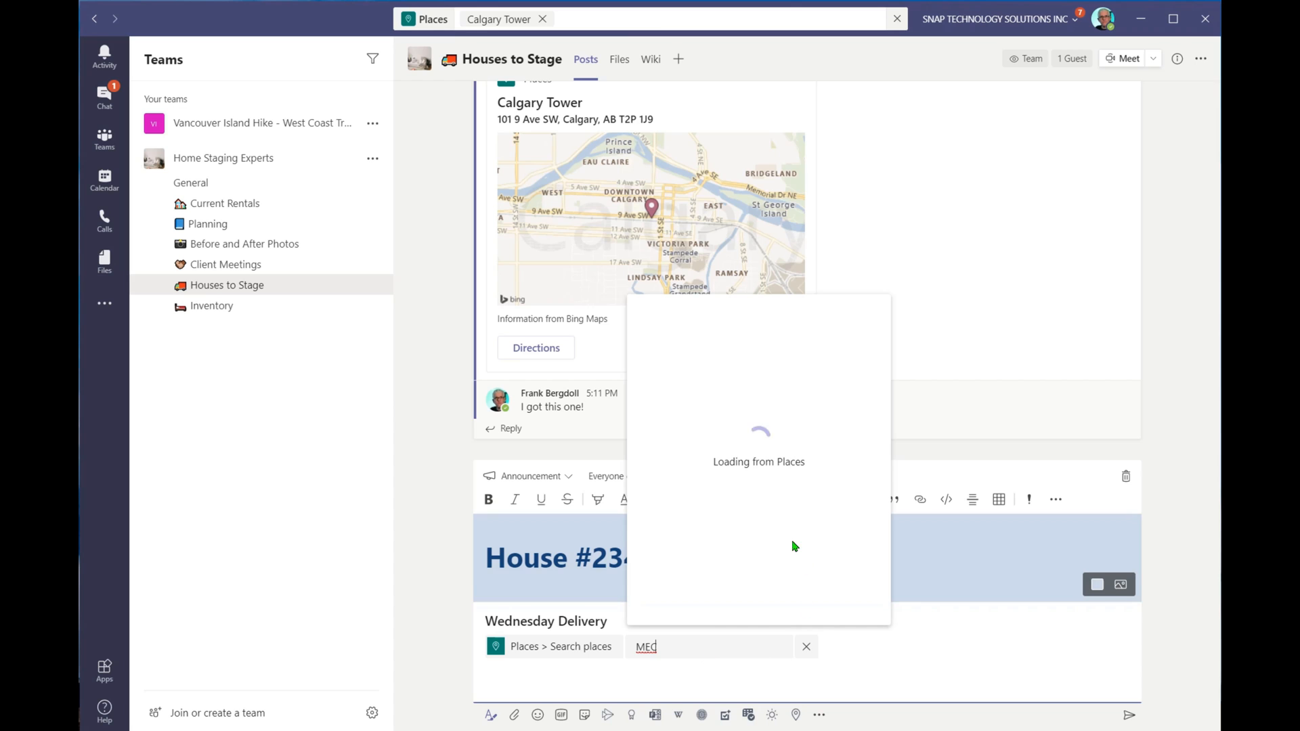
{"action": "left_click", "coordinate": [672, 326]}
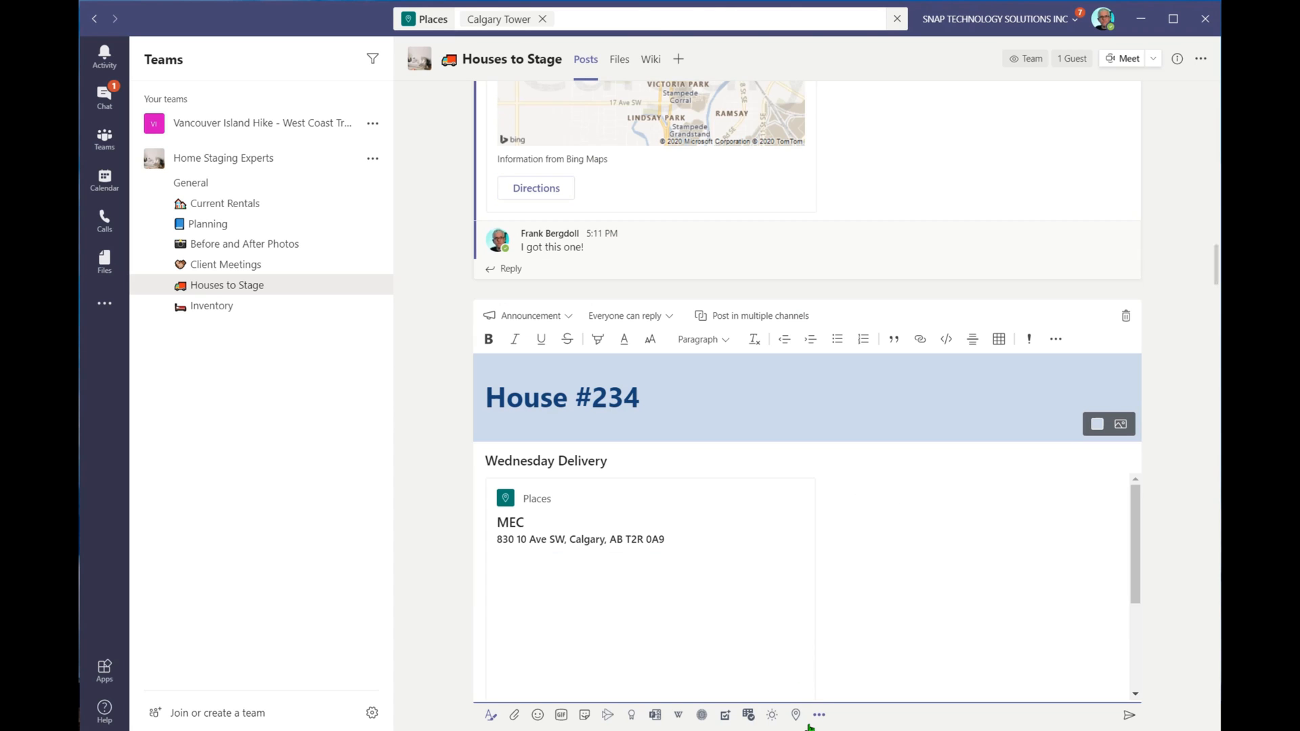
{"action": "left_click", "coordinate": [1129, 715]}
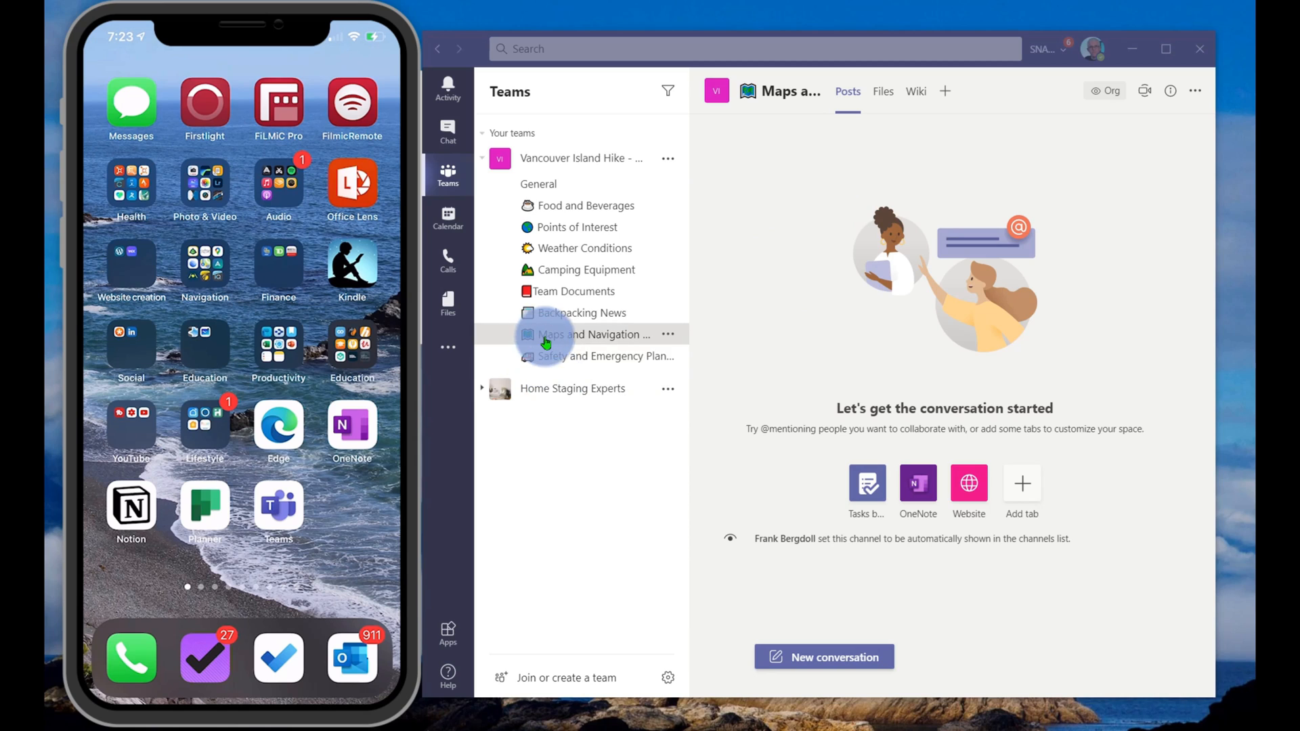
Start an instant meeting in the Maps and Navigation Plans channel and join it with the microphone turned off
{"action": "left_click", "coordinate": [585, 340]}
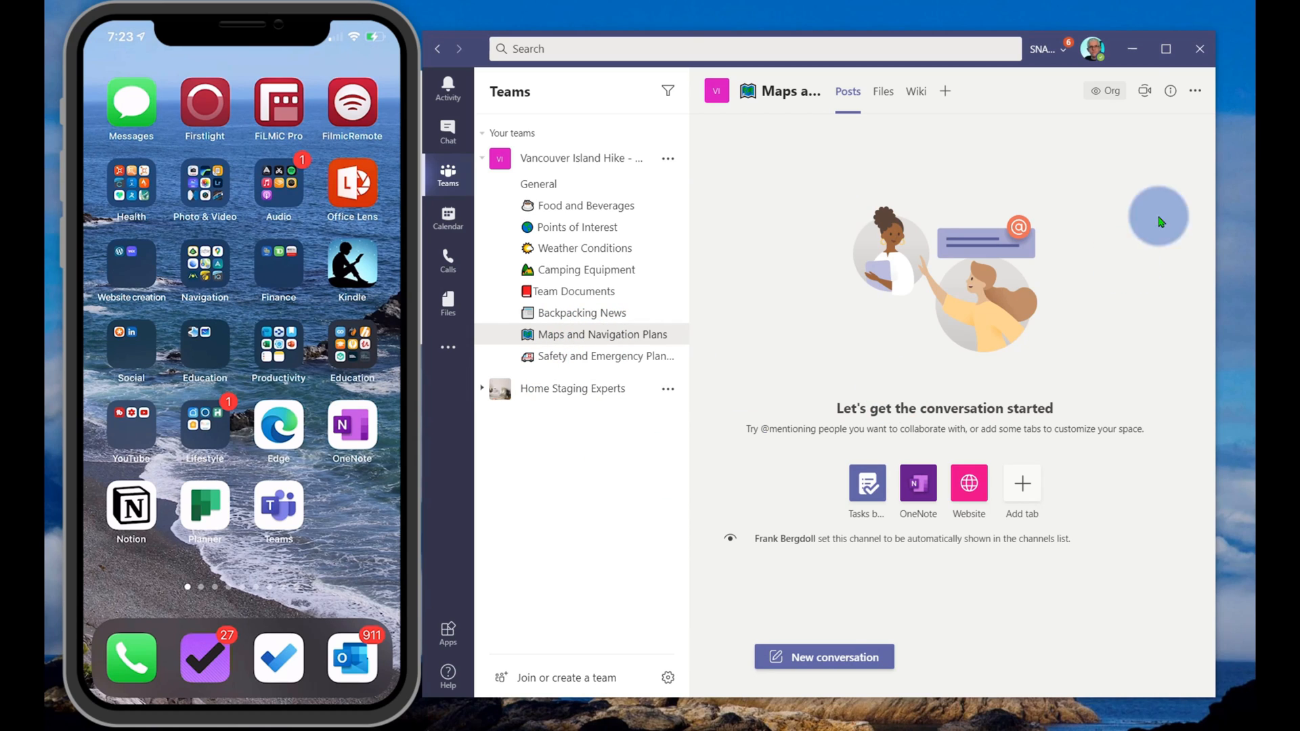
{"action": "left_click", "coordinate": [1145, 91]}
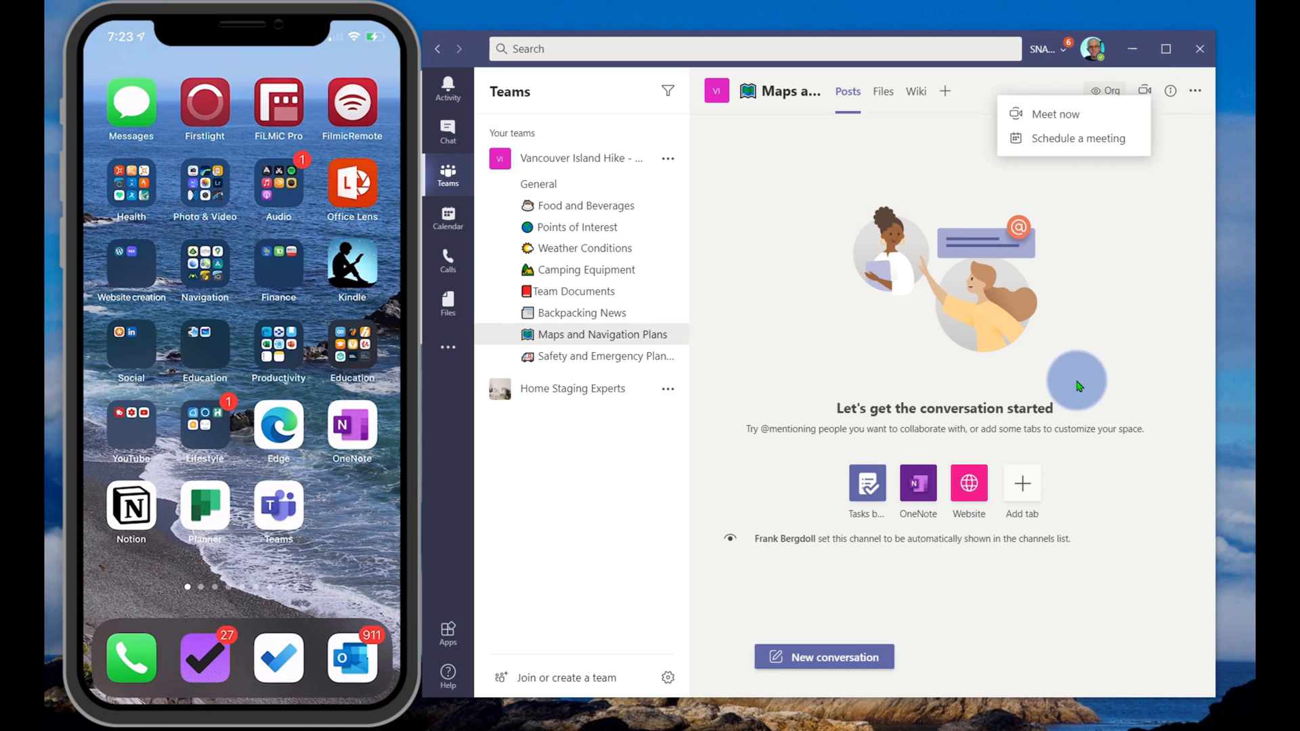
{"action": "left_click", "coordinate": [1019, 114]}
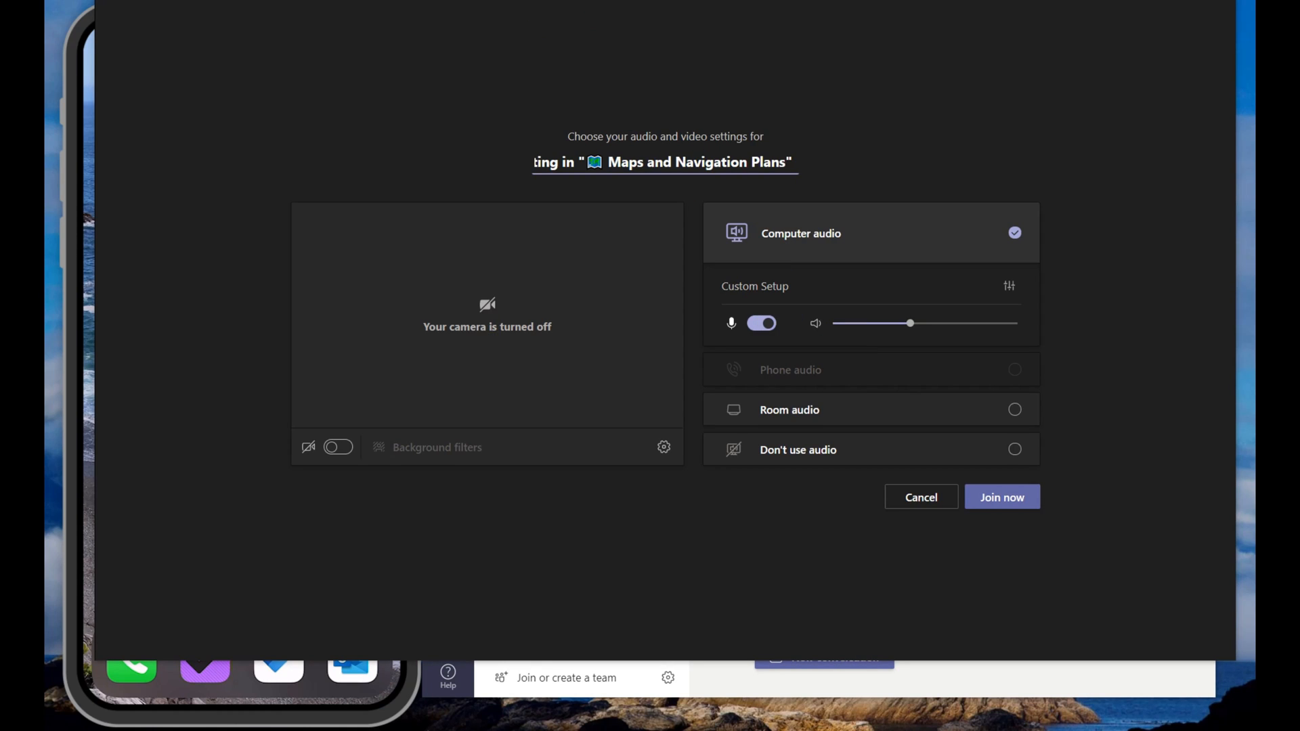
{"action": "left_click_drag", "start_coordinate": [512, 0], "coordinate": [523, 21]}
{"action": "left_click", "coordinate": [767, 378]}
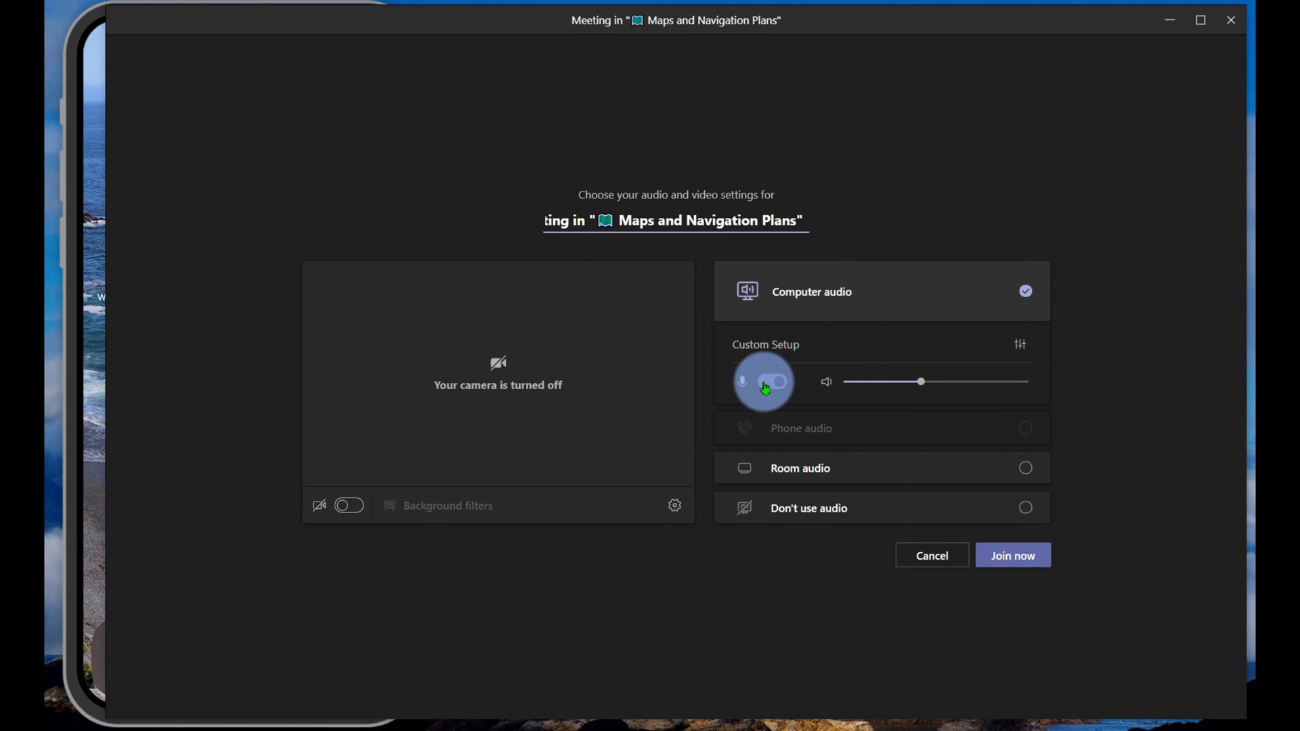
{"action": "left_click", "coordinate": [1009, 559]}
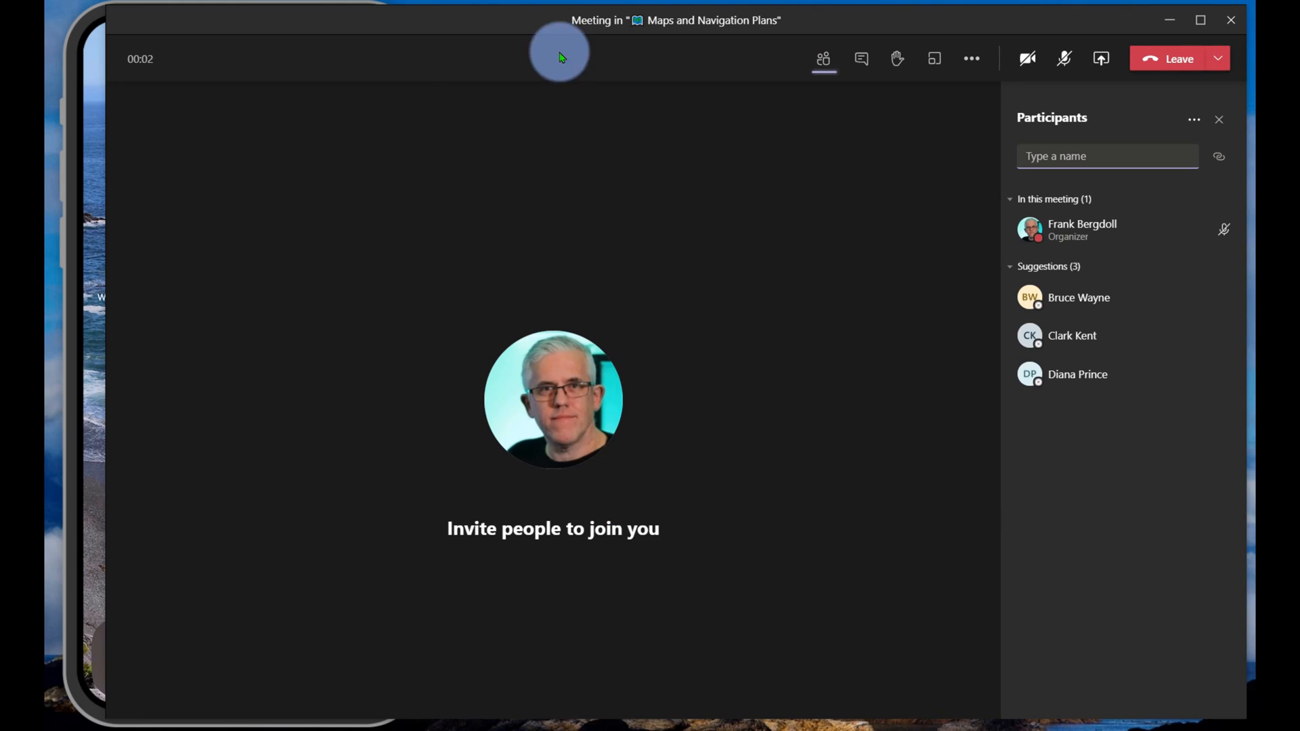
Shrink the meeting window from its lower corner and move it to a new position on the desktop
{"action": "left_click_drag", "start_coordinate": [109, 714], "coordinate": [511, 695]}
{"action": "left_click_drag", "start_coordinate": [708, 26], "coordinate": [639, 33]}
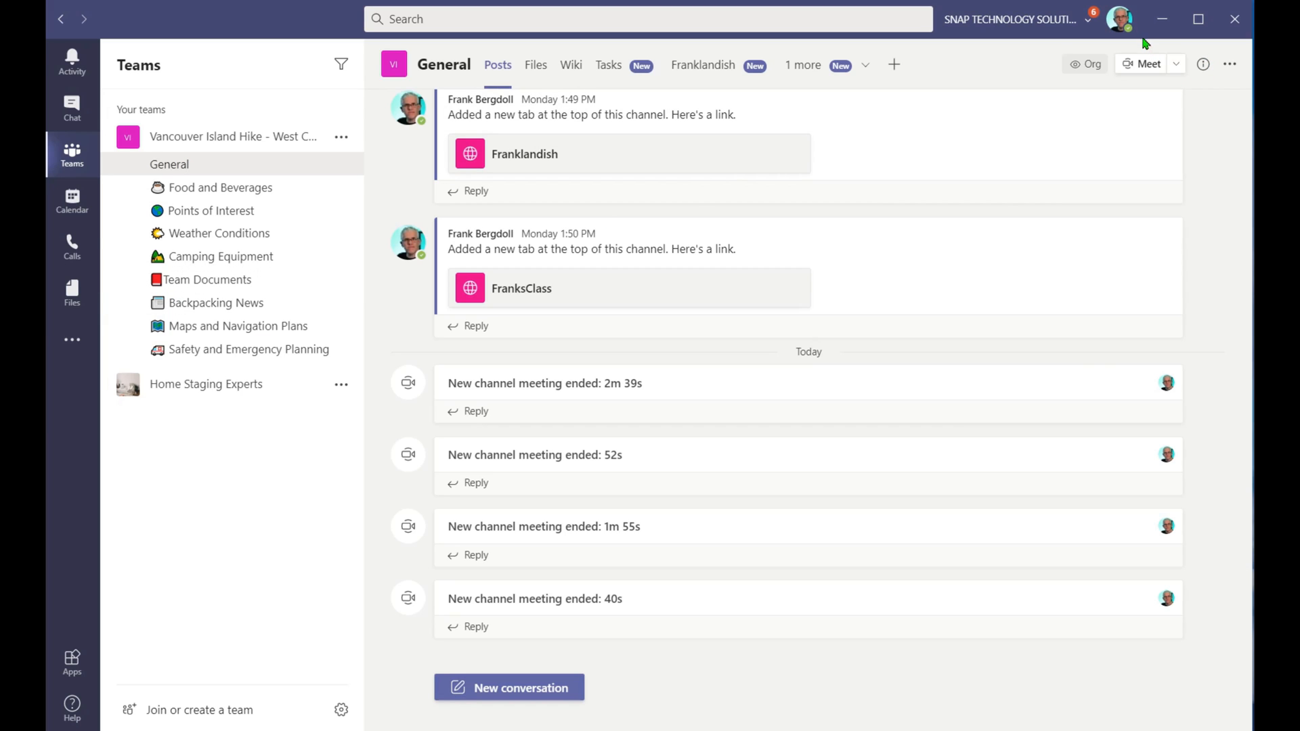
Switch the application theme to Dark in the general settings and close the settings
{"action": "left_click", "coordinate": [1122, 21]}
{"action": "left_click", "coordinate": [1041, 209]}
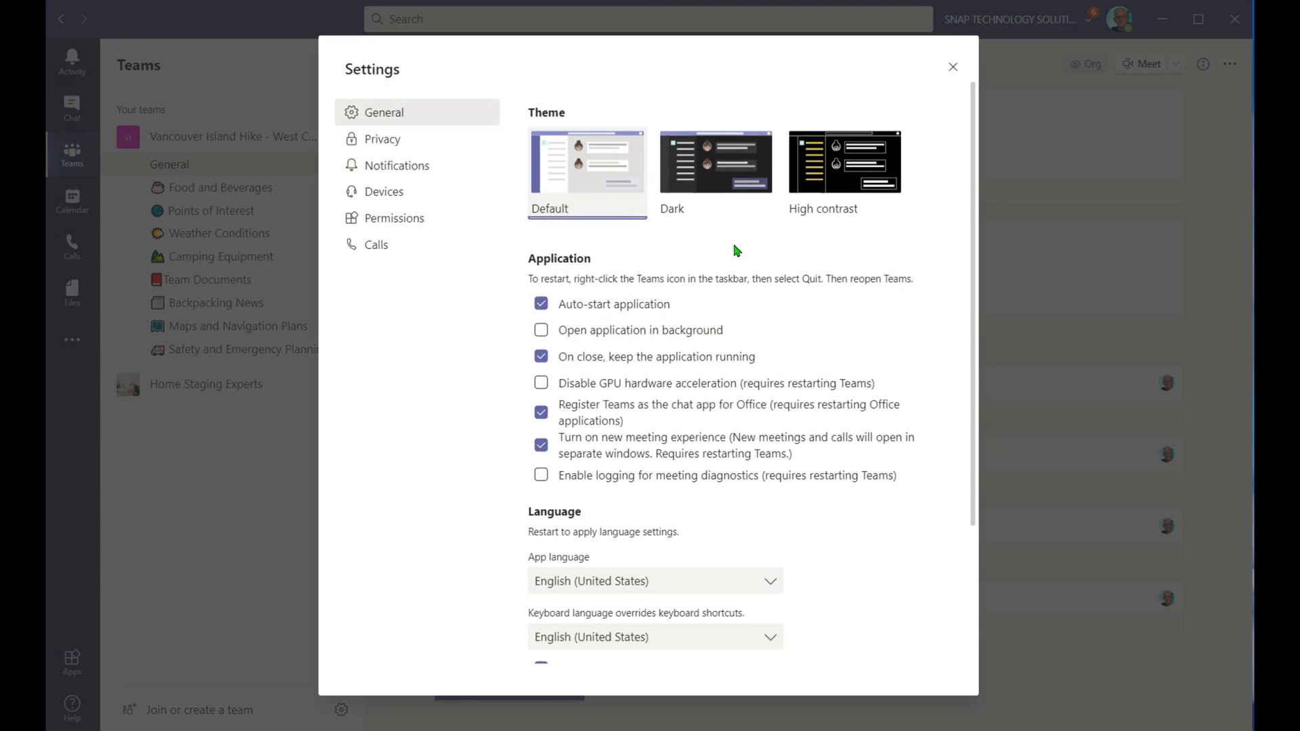
{"action": "left_click", "coordinate": [723, 174]}
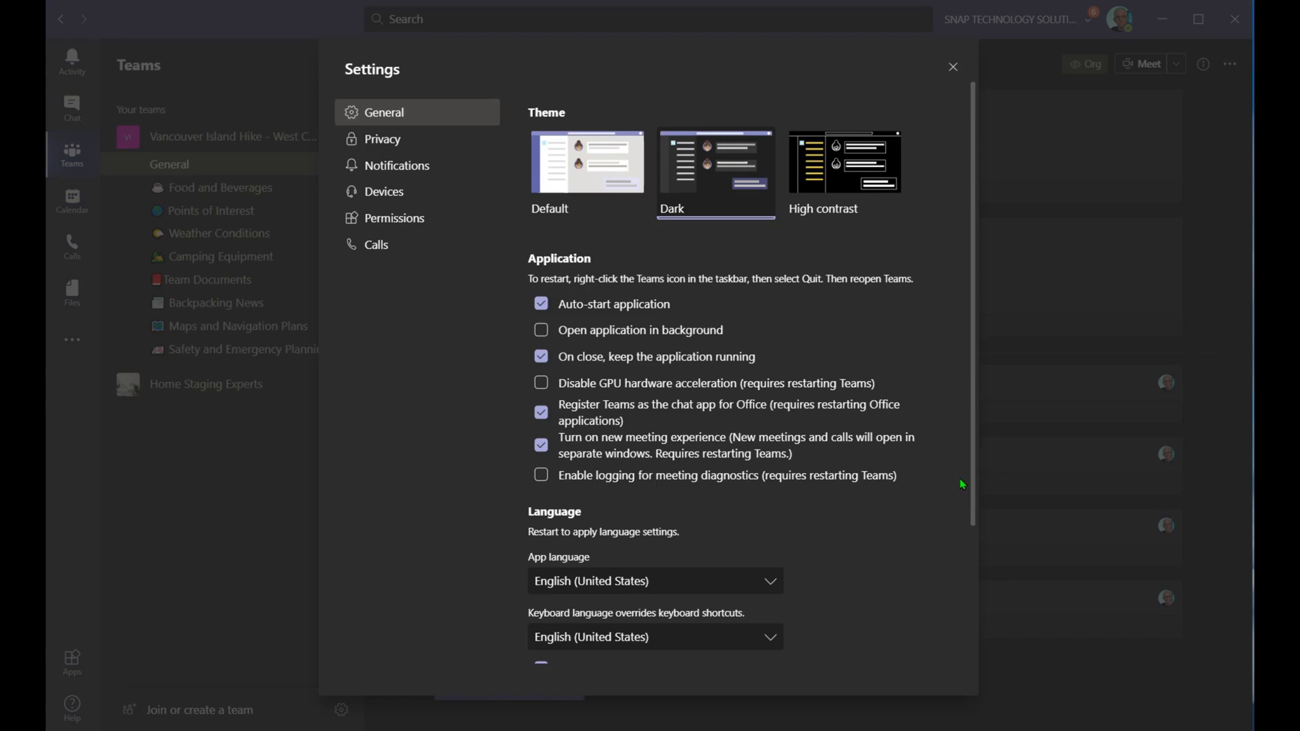
{"action": "left_click", "coordinate": [953, 67]}
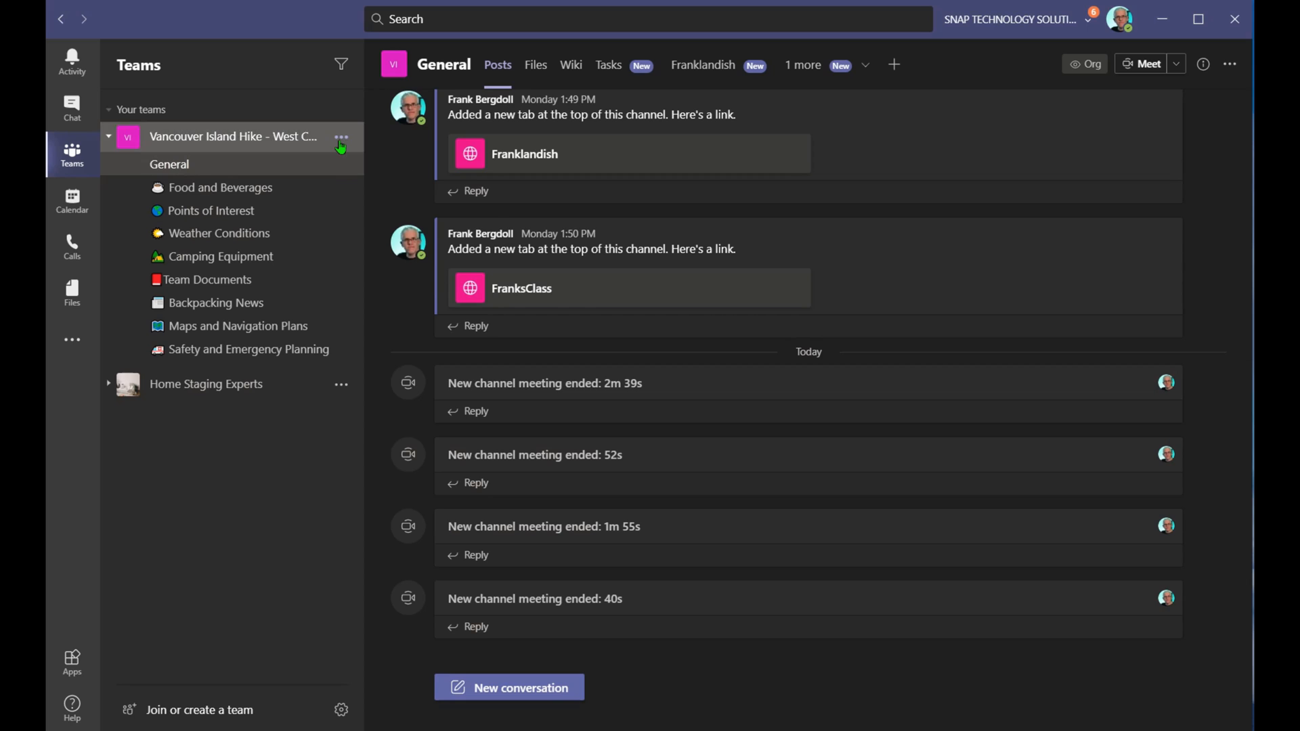
Open the management page of the Vancouver Island Hike team and bring up the dialog for changing its picture
{"action": "left_click", "coordinate": [341, 138]}
{"action": "left_click", "coordinate": [366, 215]}
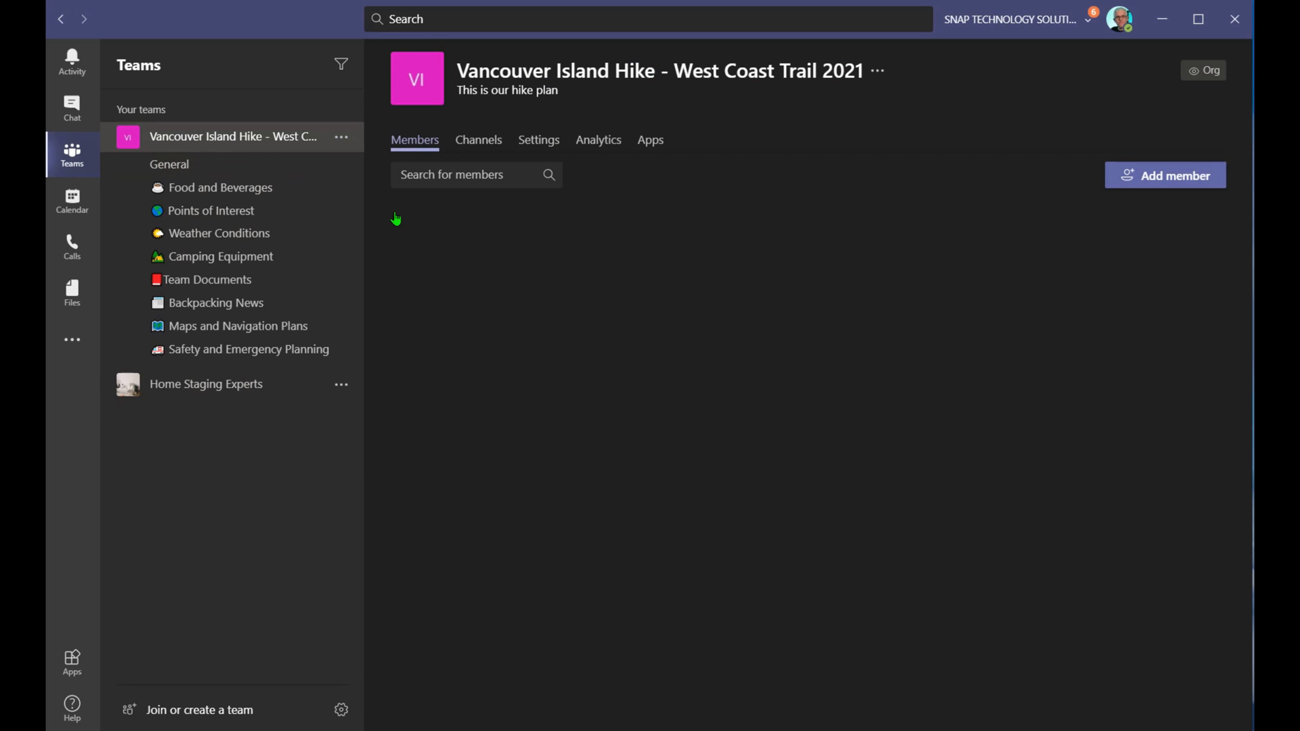
{"action": "mouse_move", "coordinate": [439, 90]}
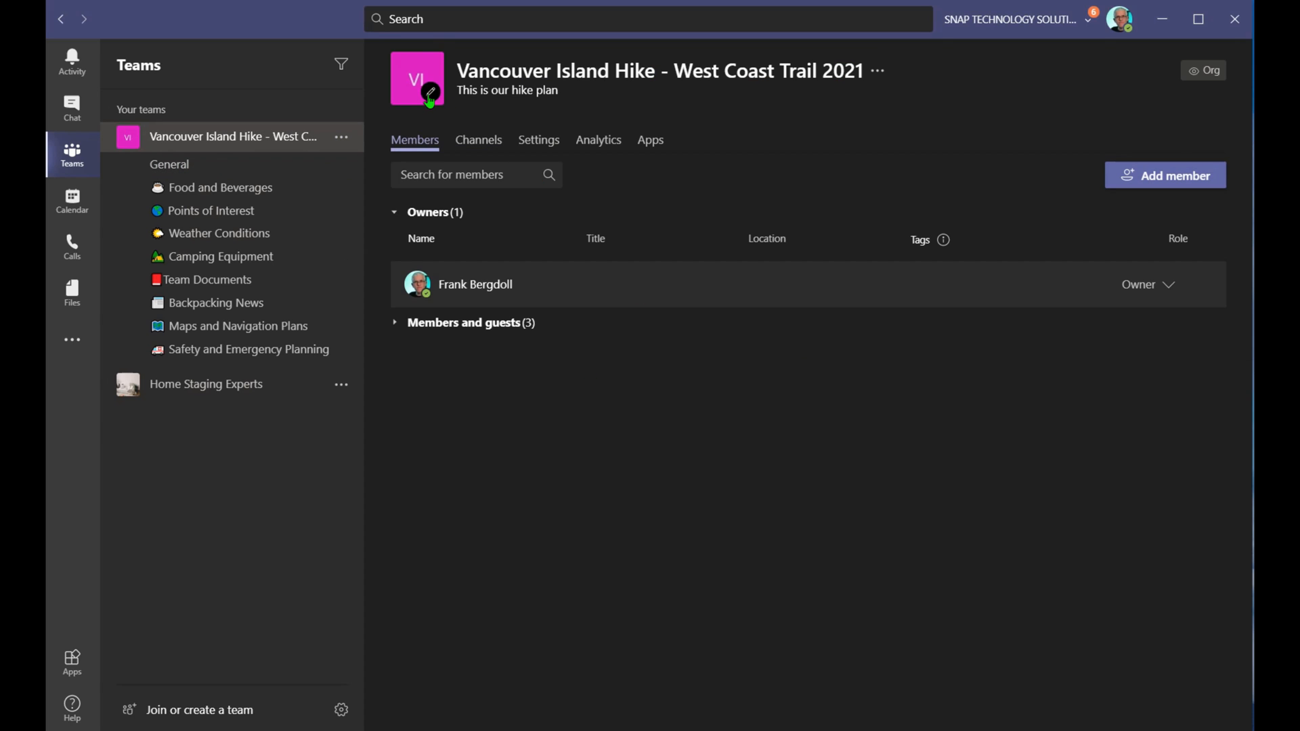
{"action": "left_click", "coordinate": [432, 94]}
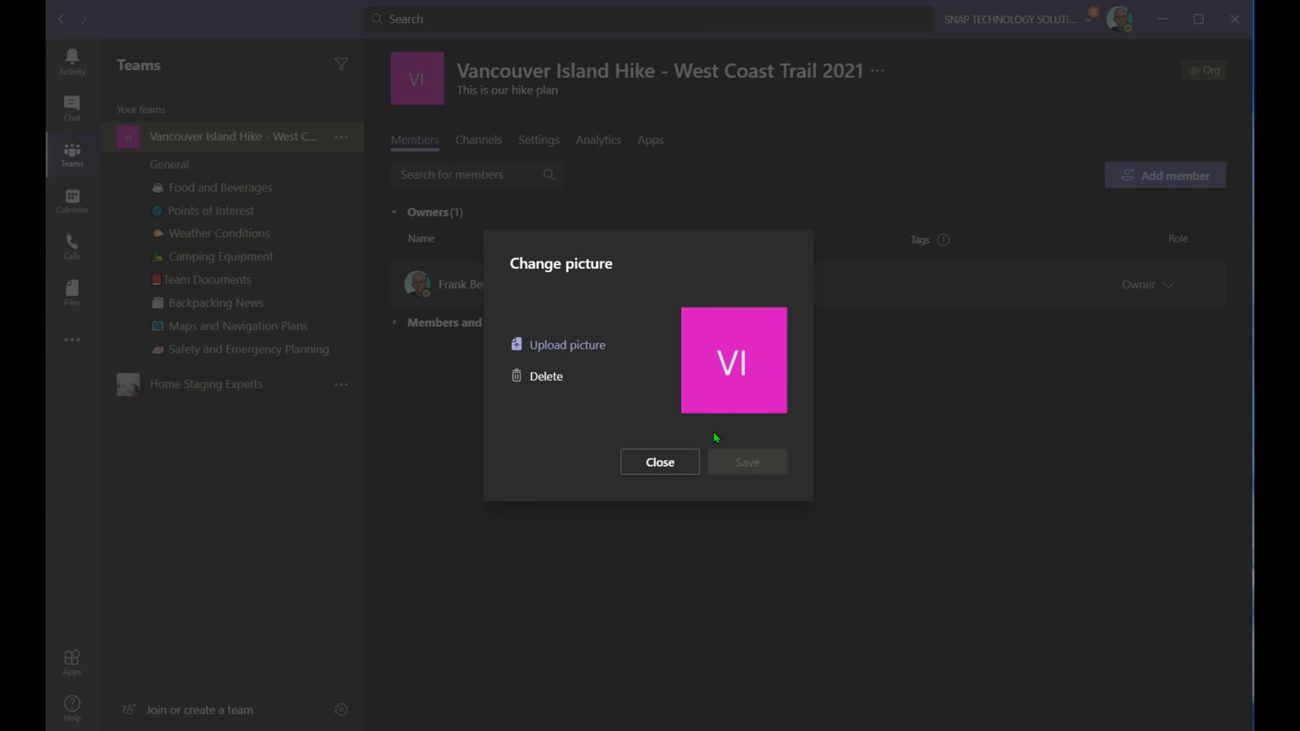
Upload IMG_1839.jpg from the Backgrounds folder in Pictures as the team picture, save it, and return to the General channel
{"action": "left_click", "coordinate": [561, 345]}
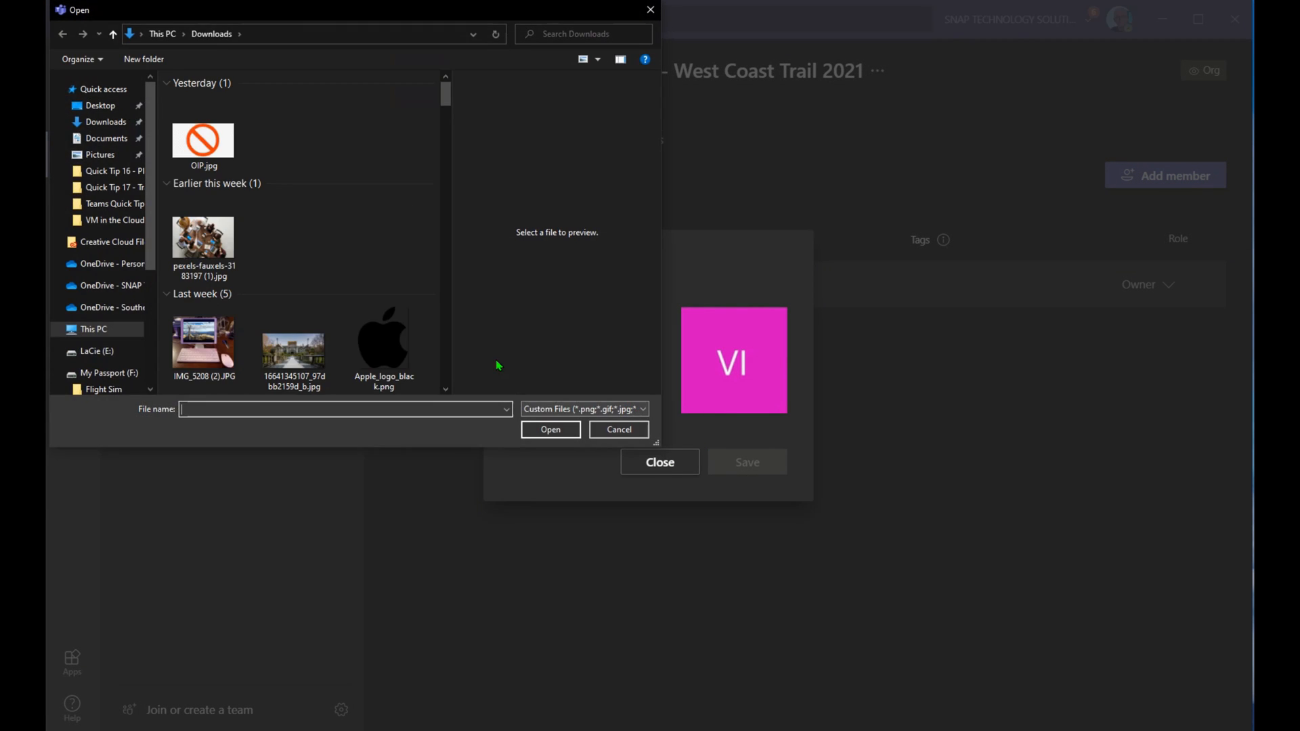
{"action": "left_click", "coordinate": [100, 154]}
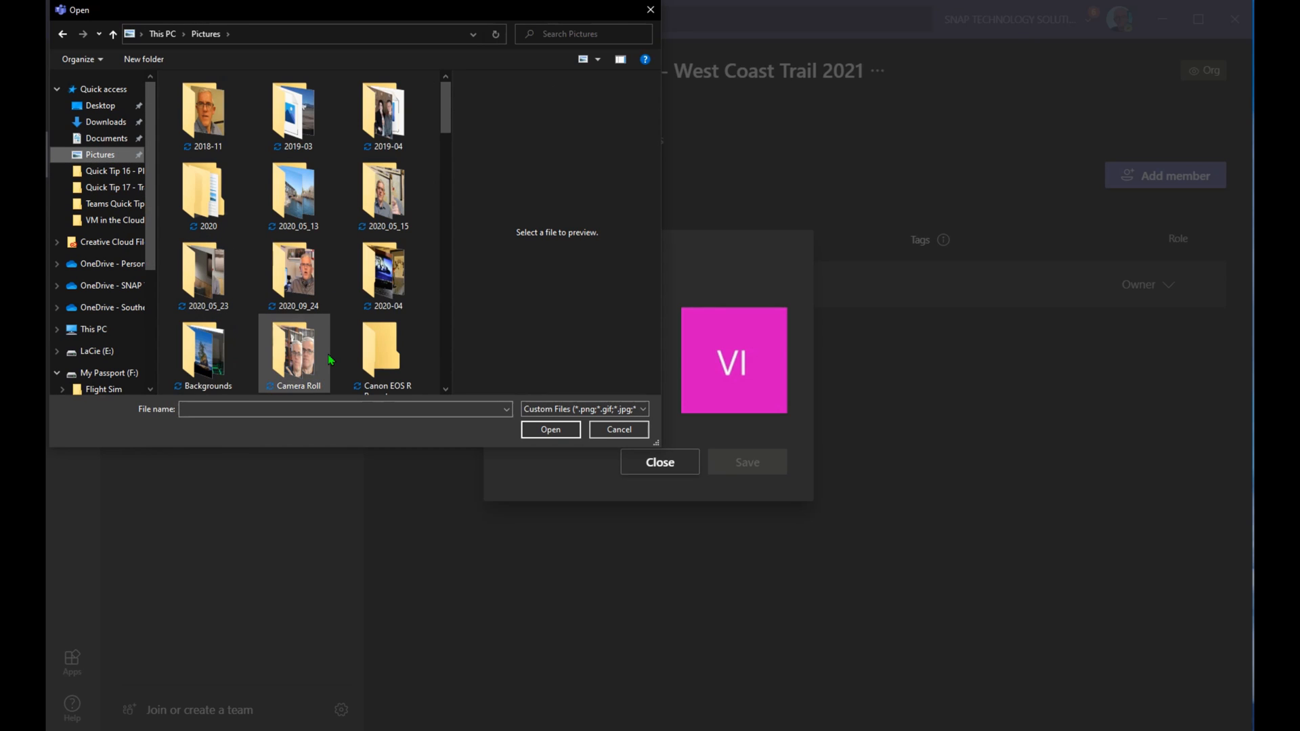
{"action": "left_click", "coordinate": [200, 352]}
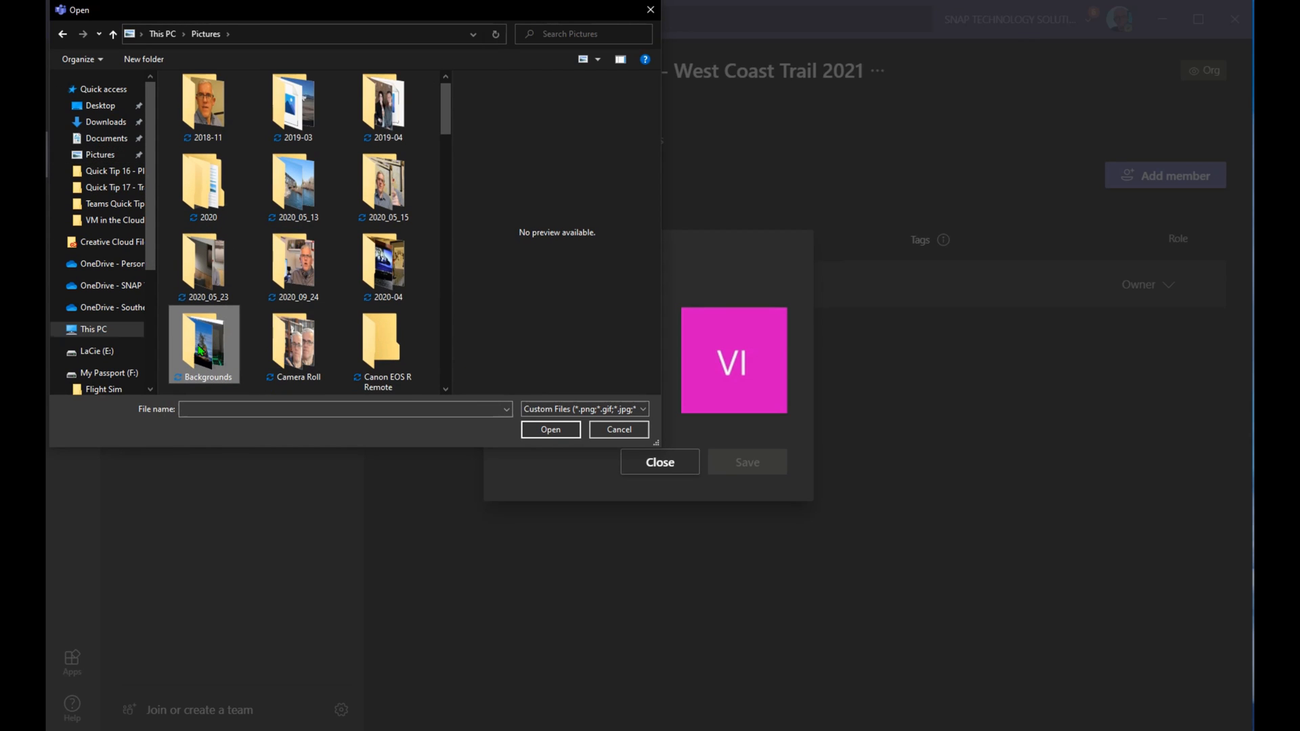
{"action": "double_click", "coordinate": [200, 352]}
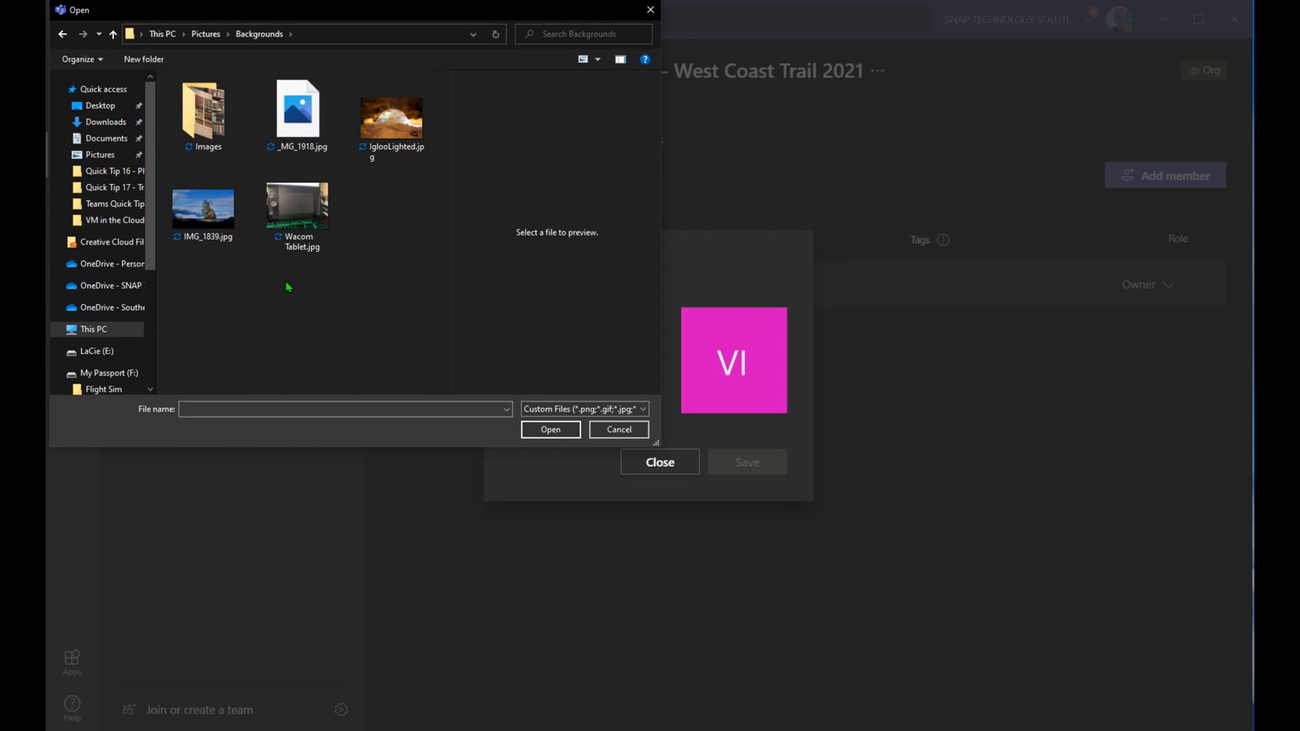
{"action": "left_click", "coordinate": [212, 203]}
{"action": "left_click", "coordinate": [551, 430]}
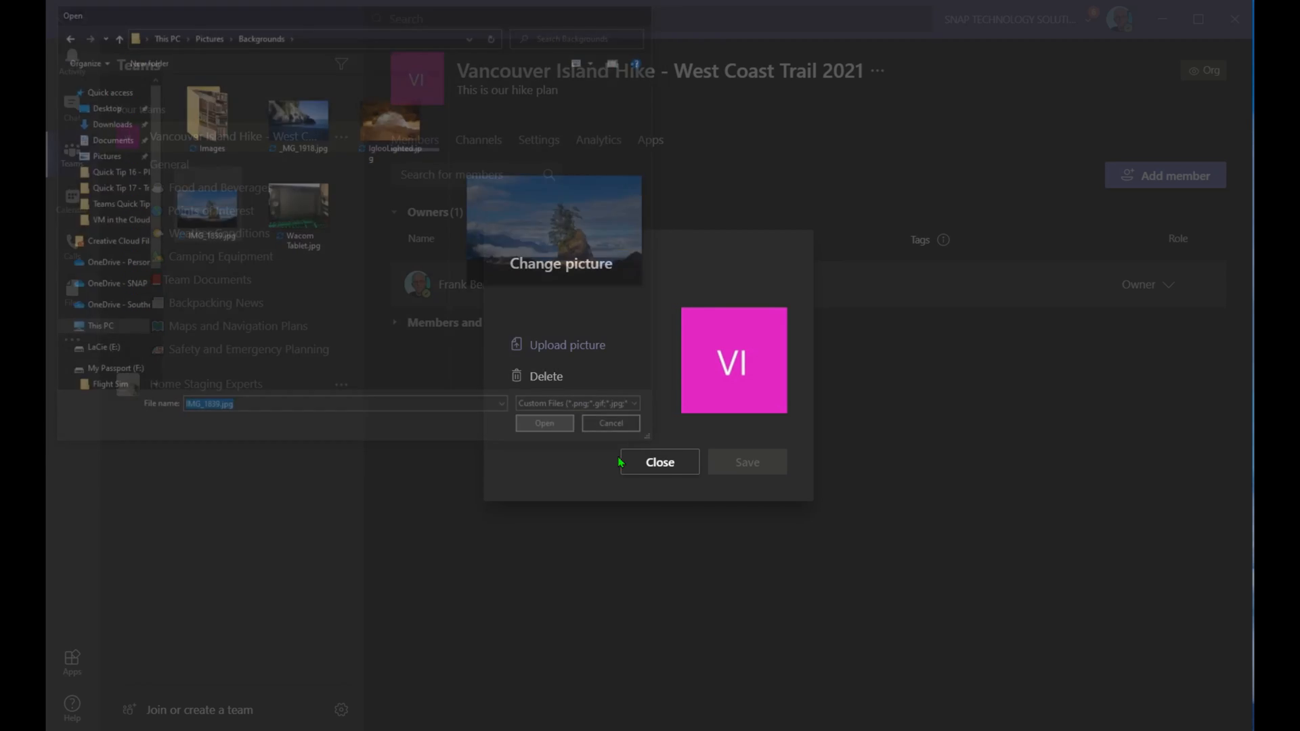
{"action": "left_click", "coordinate": [730, 467]}
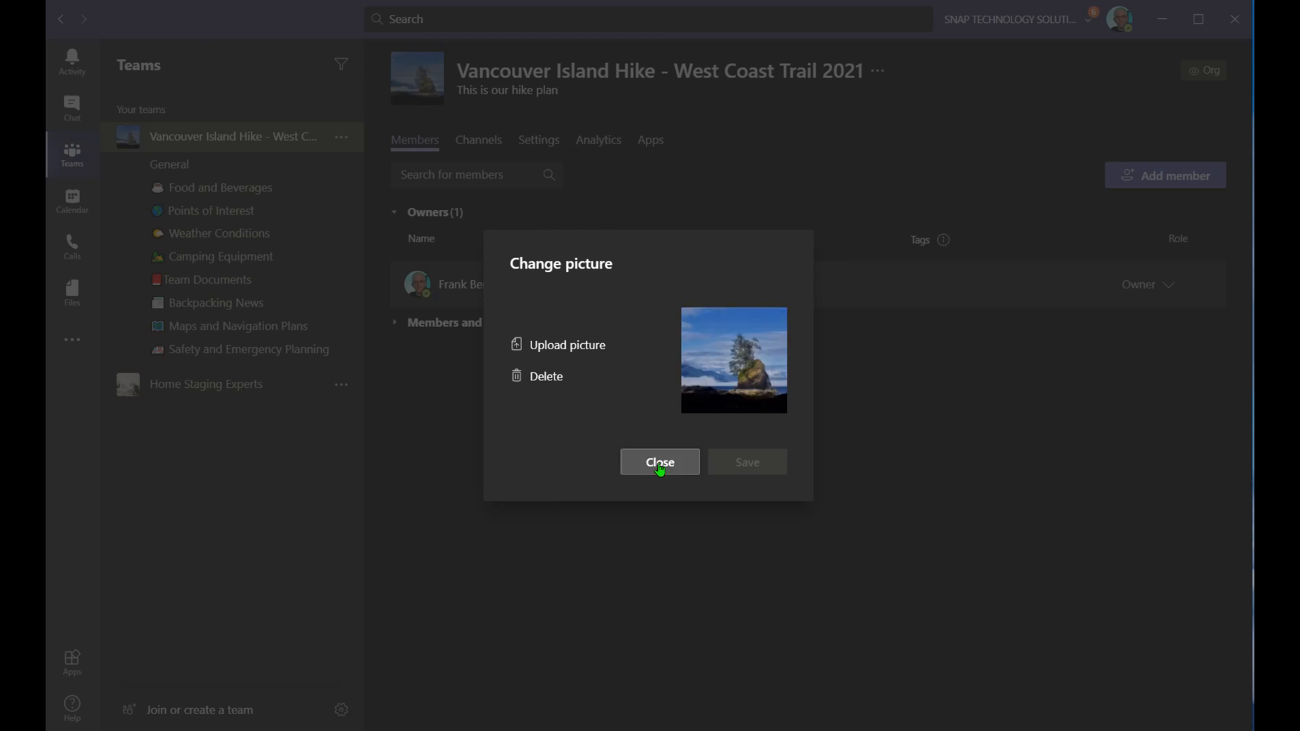
{"action": "left_click", "coordinate": [662, 468]}
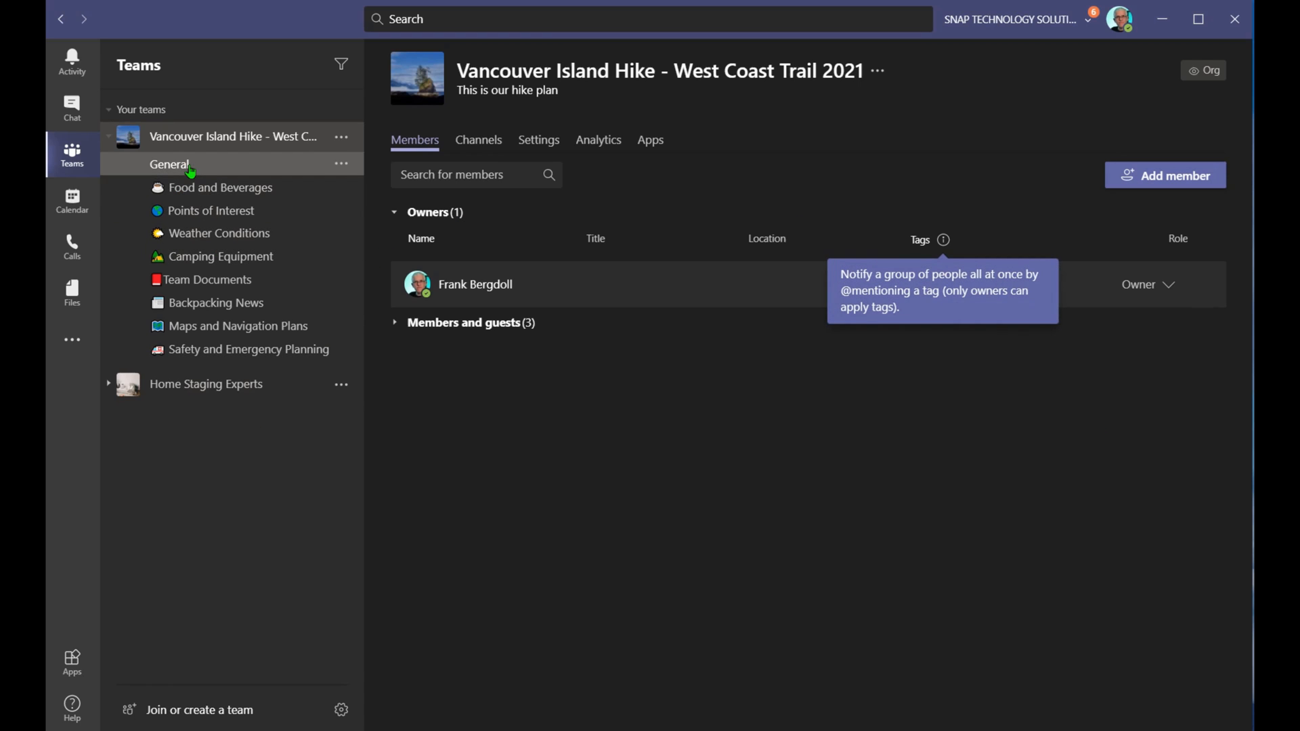
{"action": "left_click", "coordinate": [182, 164]}
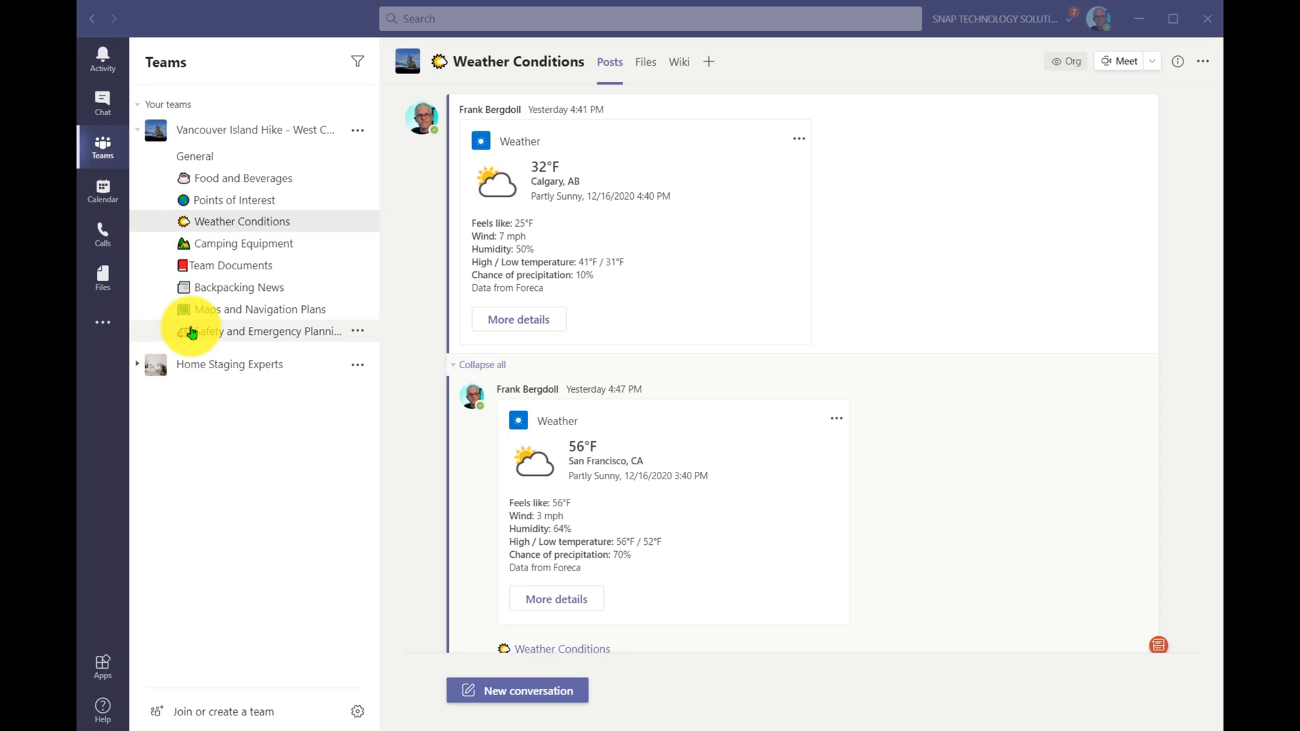
Start a new conversation in the Weather Conditions channel and format it as an announcement
{"action": "left_click", "coordinate": [262, 228]}
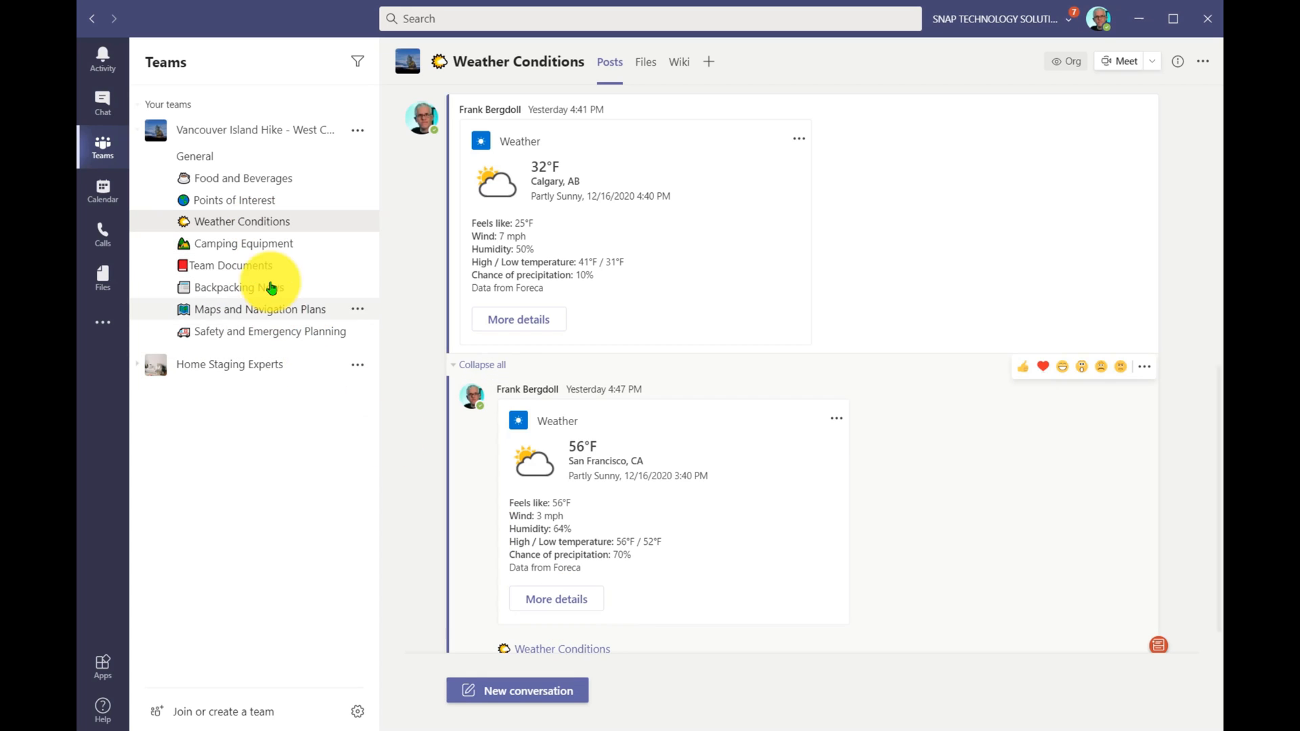
{"action": "left_click", "coordinate": [502, 691]}
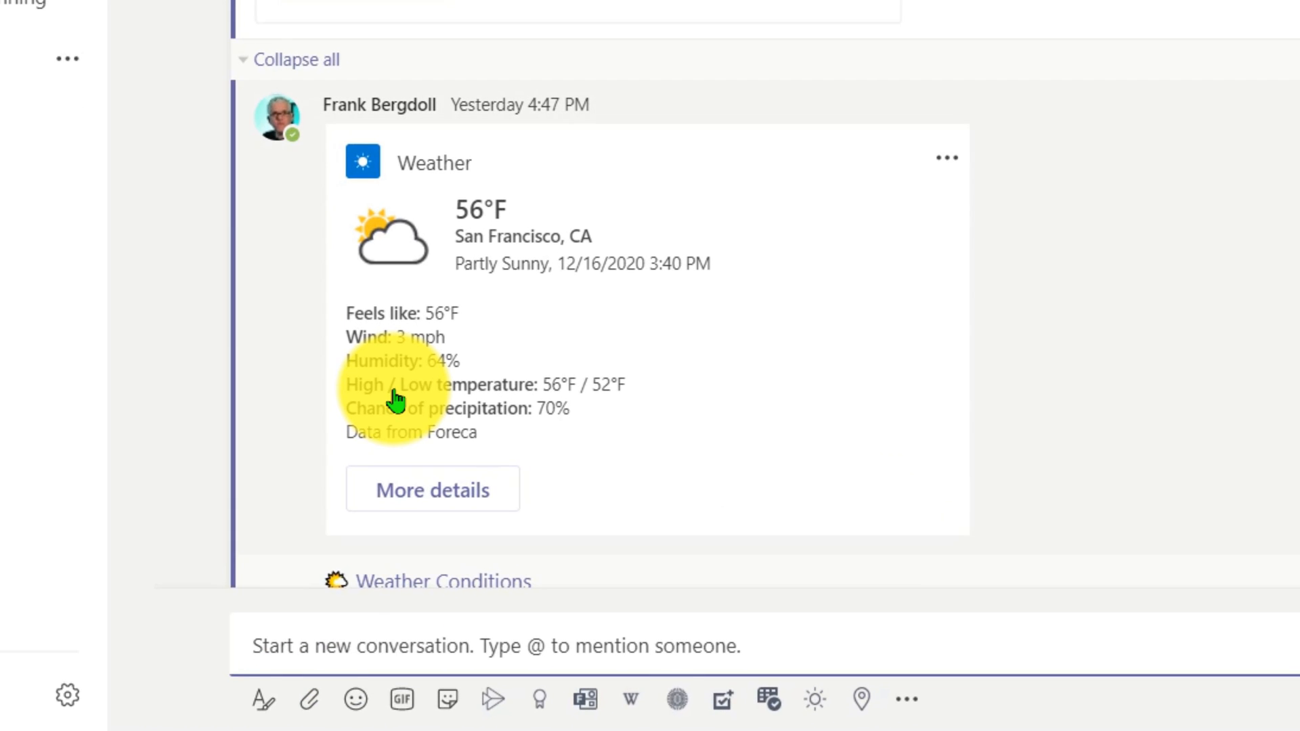
{"action": "left_click", "coordinate": [263, 705]}
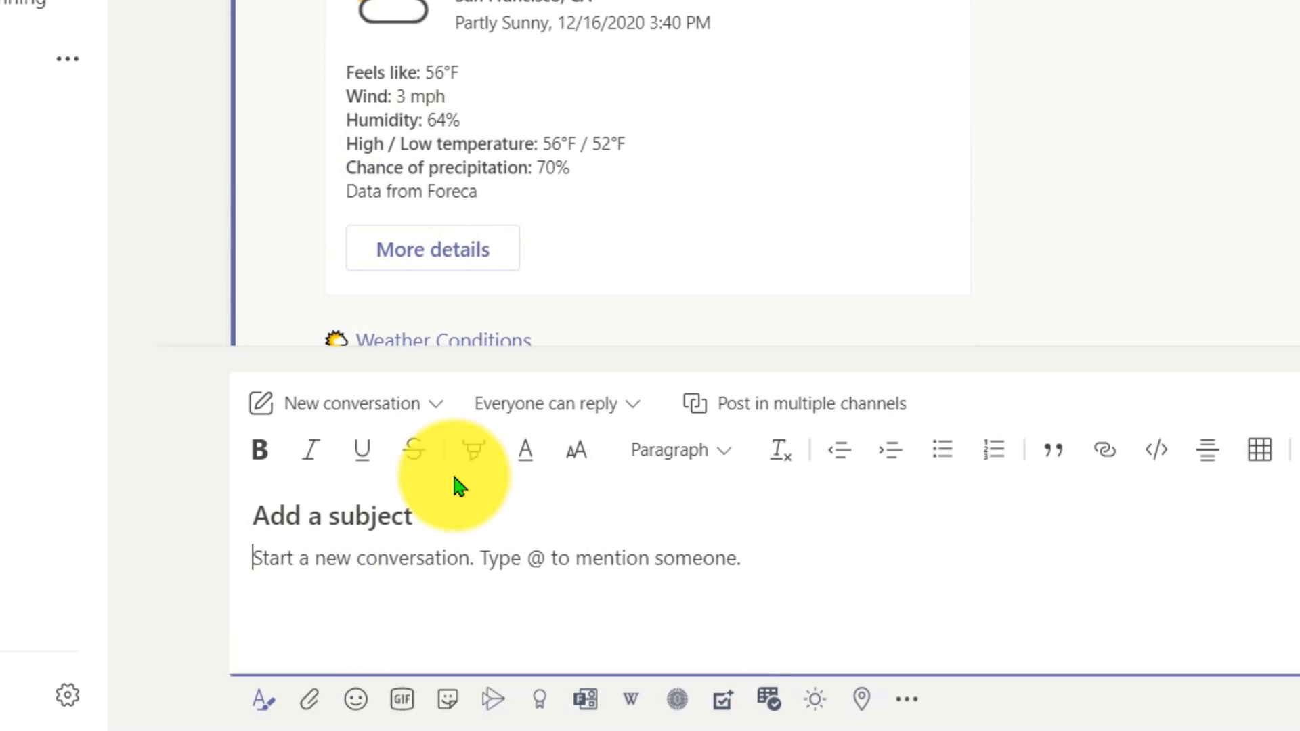
{"action": "left_click", "coordinate": [432, 418]}
{"action": "left_click", "coordinate": [383, 532]}
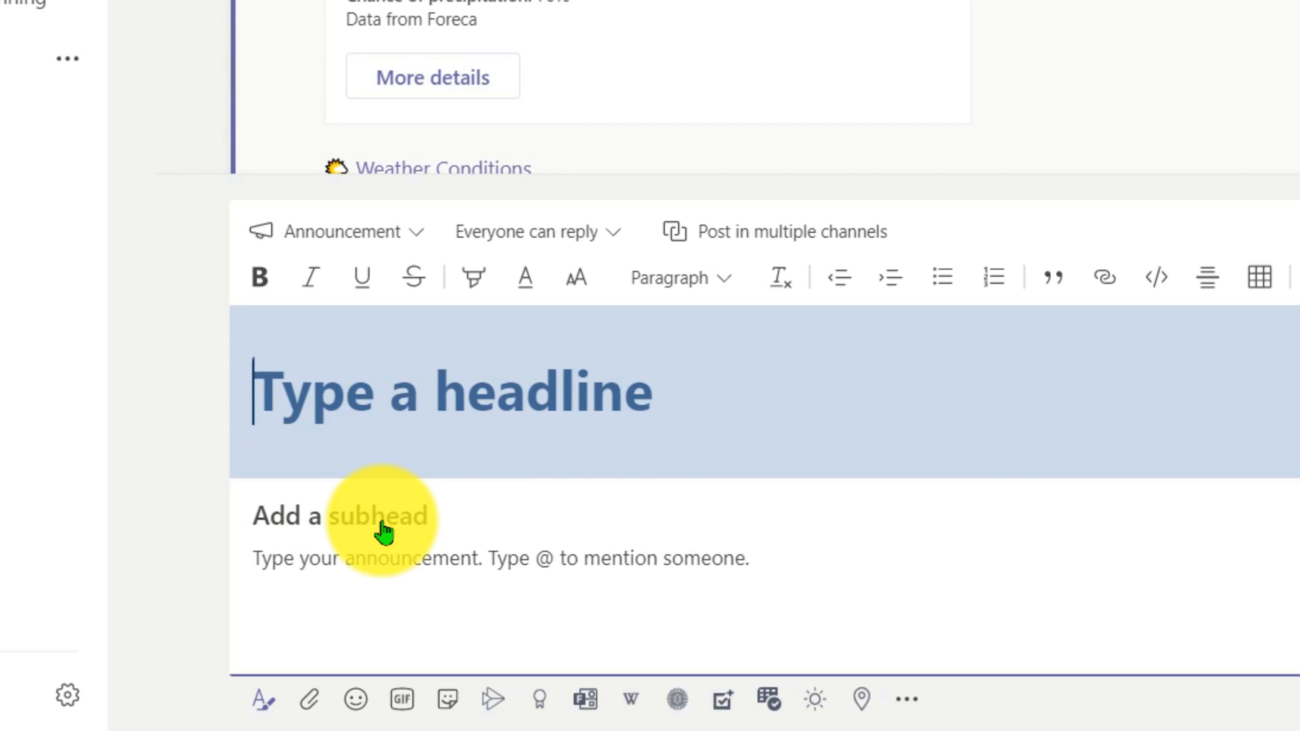
Enter the headline "Weather Safety and Equipment" and the subhead "Check the weather and ensure you have the right equipment"
{"action": "type", "text": "Weather "}
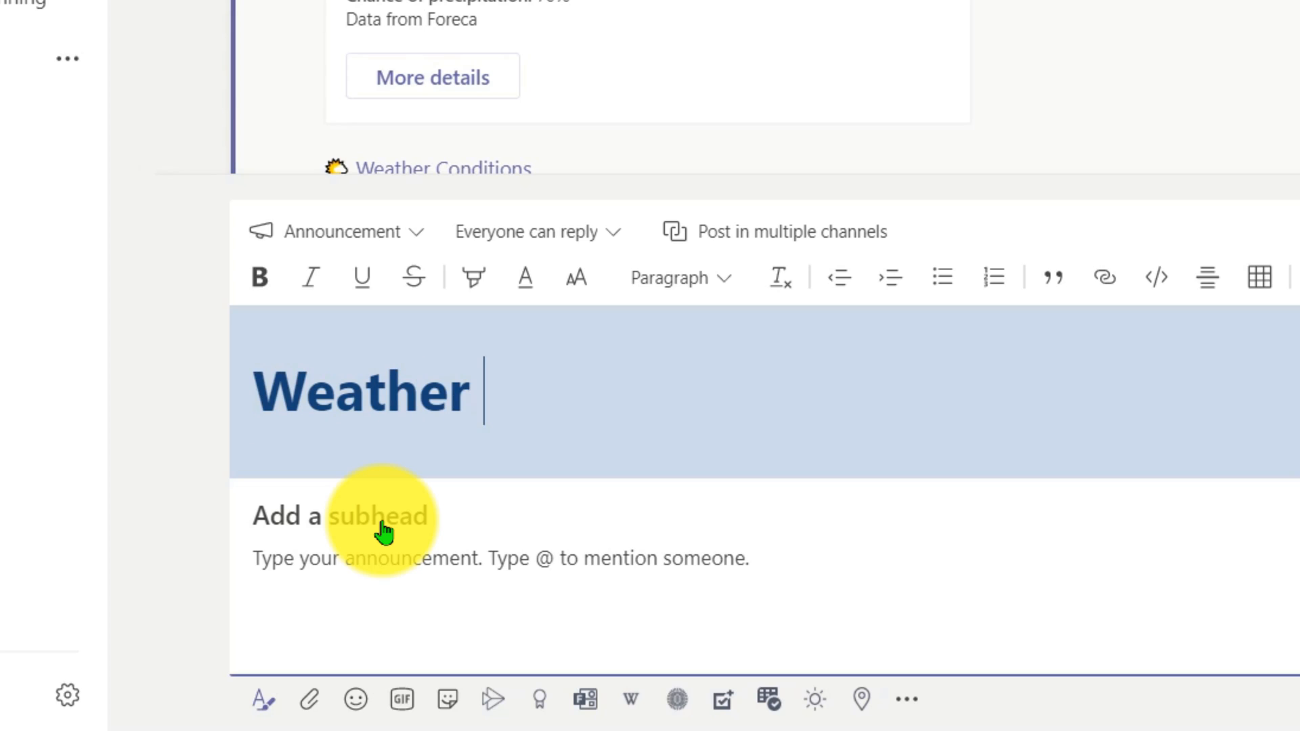
{"action": "type", "text": "SaF"}
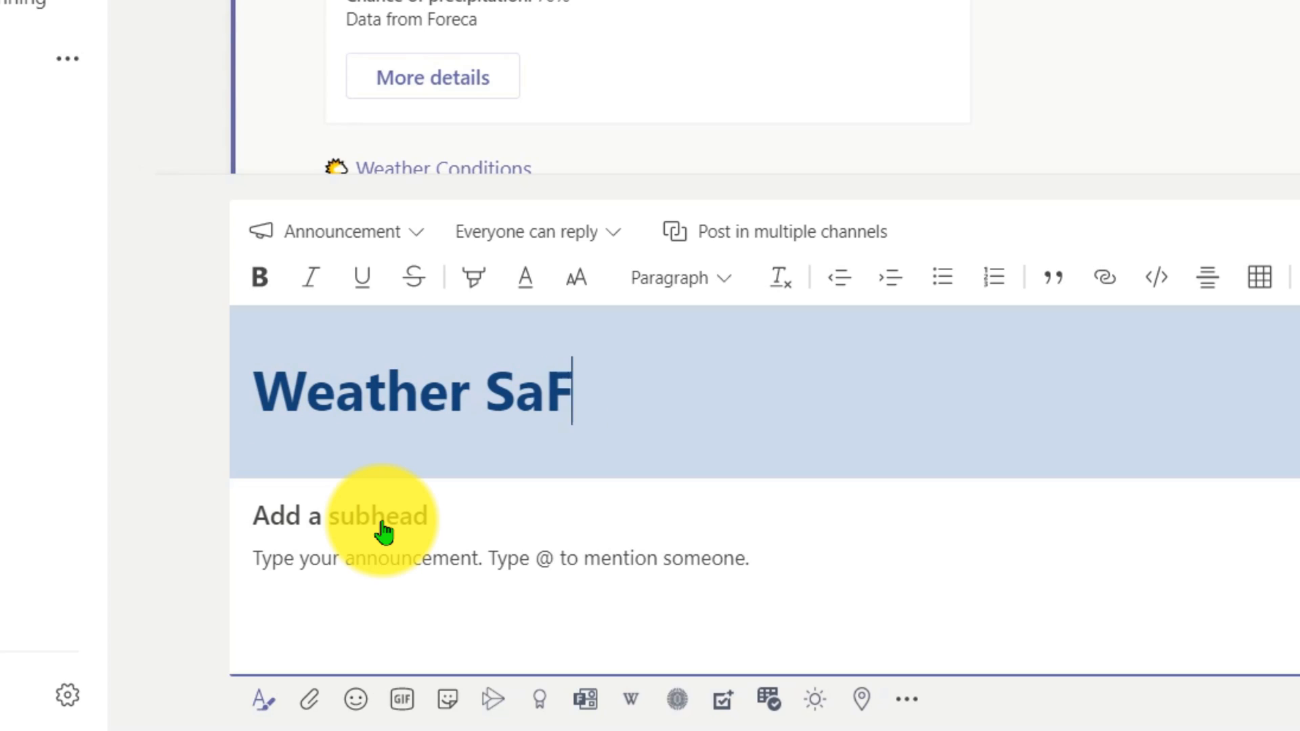
{"action": "key", "text": "BackSpace"}
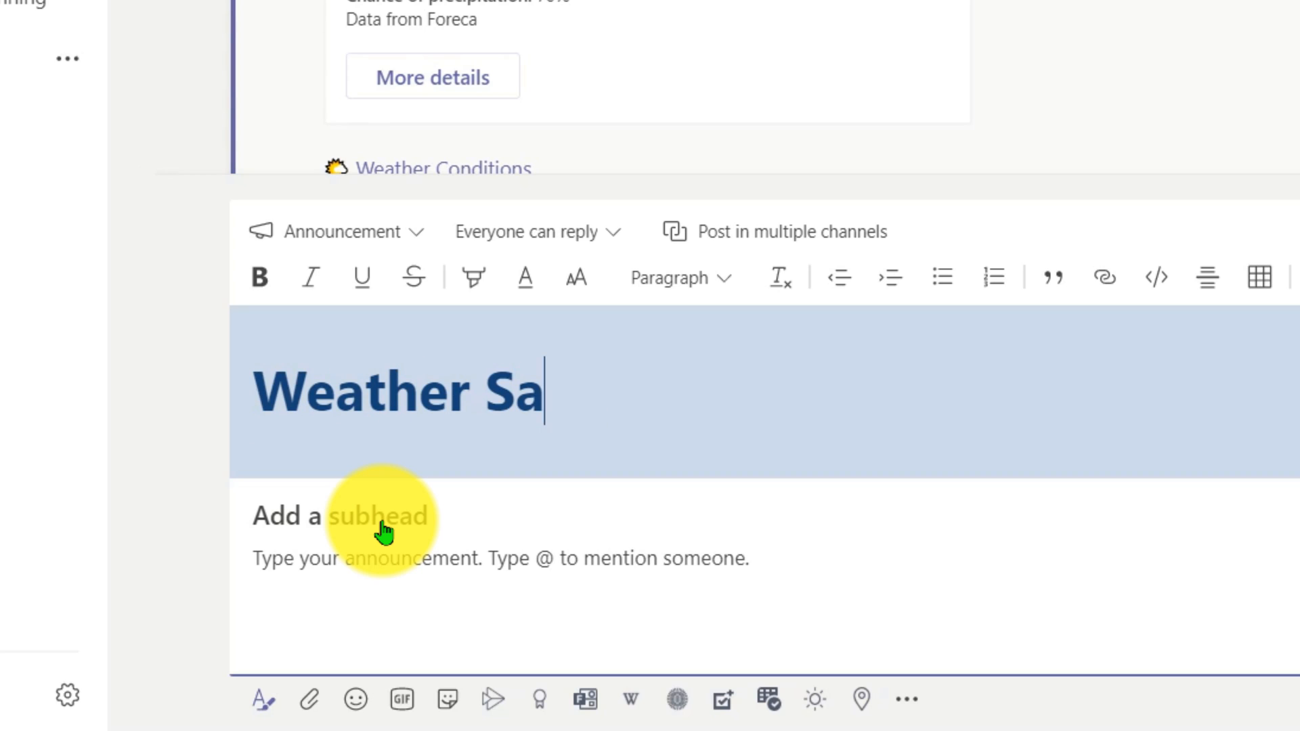
{"action": "type", "text": "e"}
{"action": "key", "text": "BackSpace"}
{"action": "type", "text": "fety and Equ"}
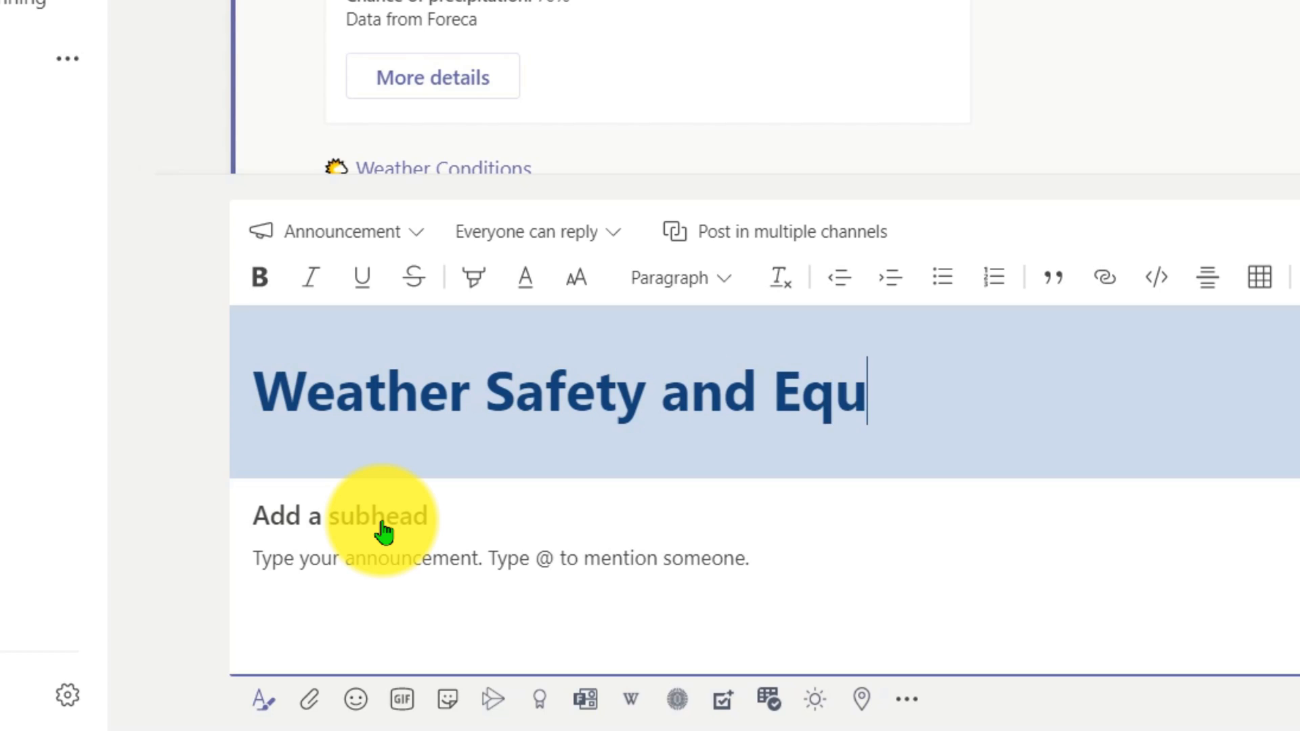
{"action": "type", "text": "ipment"}
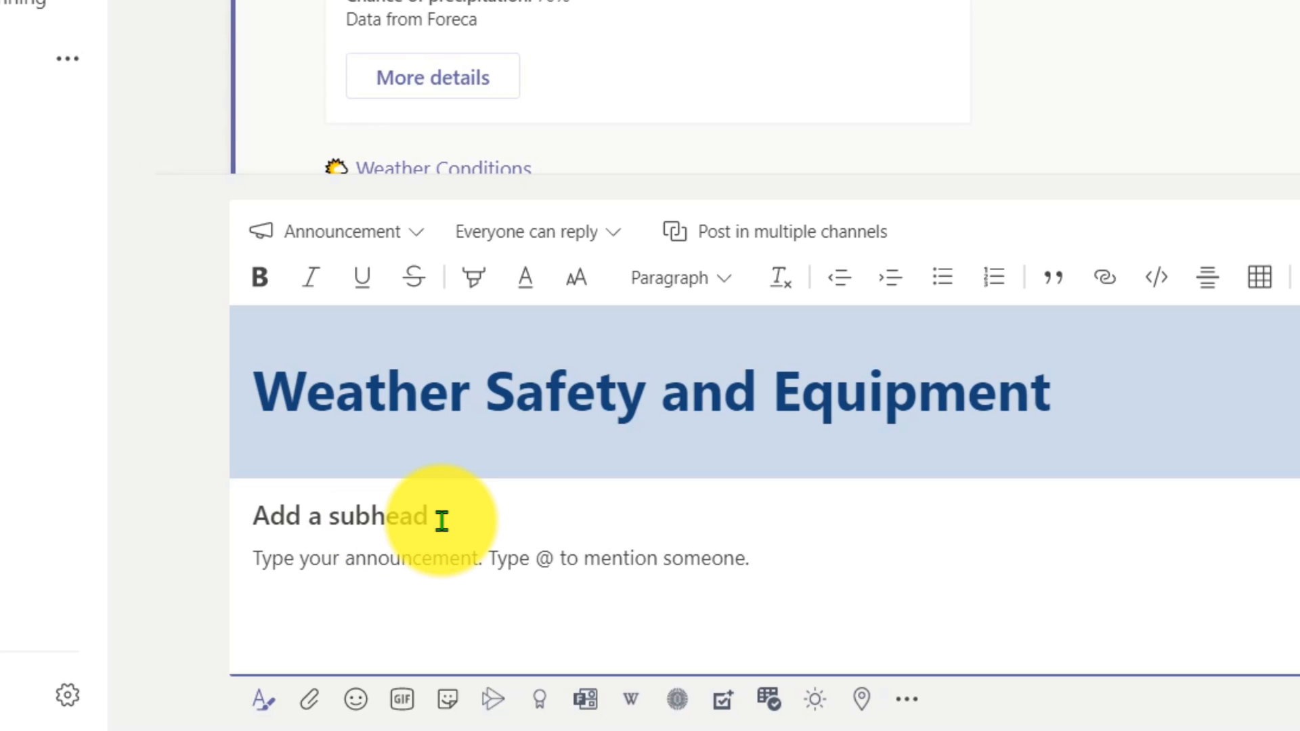
{"action": "type", "text": "Check the weather and ensure you have the right equipment"}
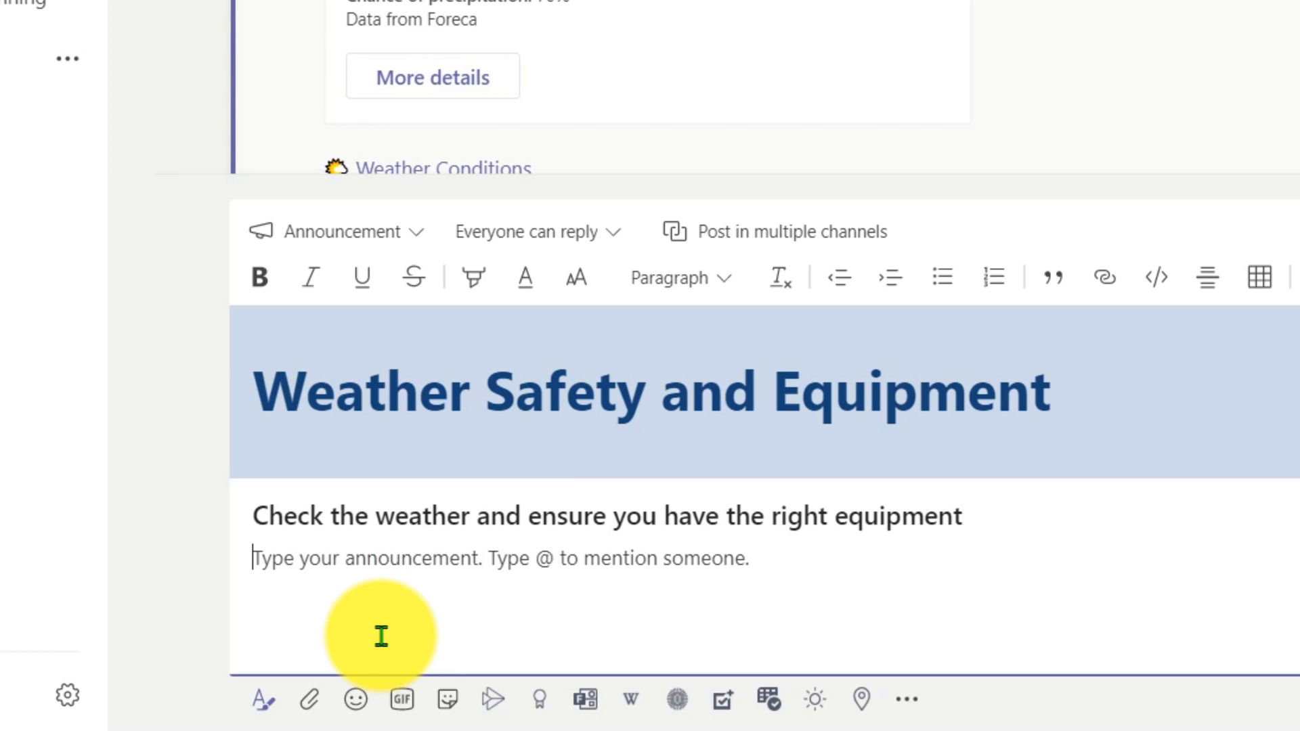
Mention the Weather app in the announcement body, search for "tofino", and insert the weather card for Tofino, BC
{"action": "type", "text": "@we"}
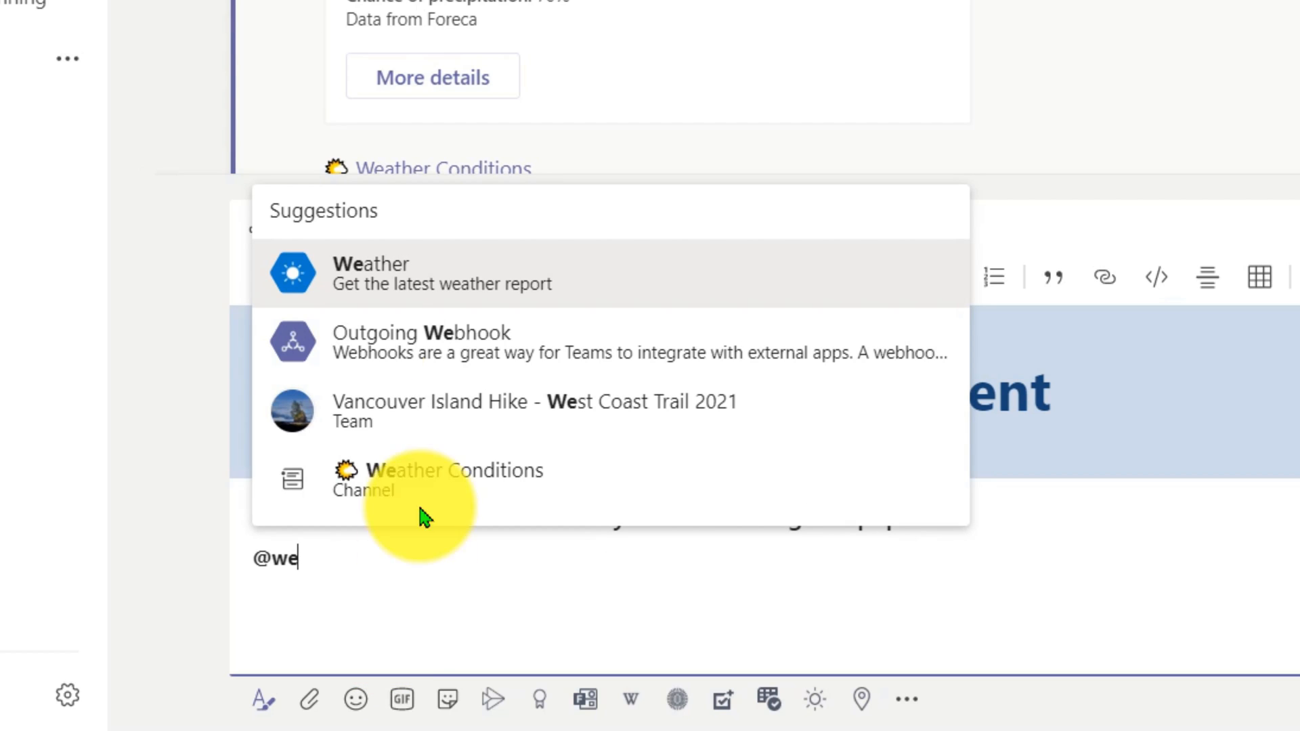
{"action": "left_click", "coordinate": [294, 273]}
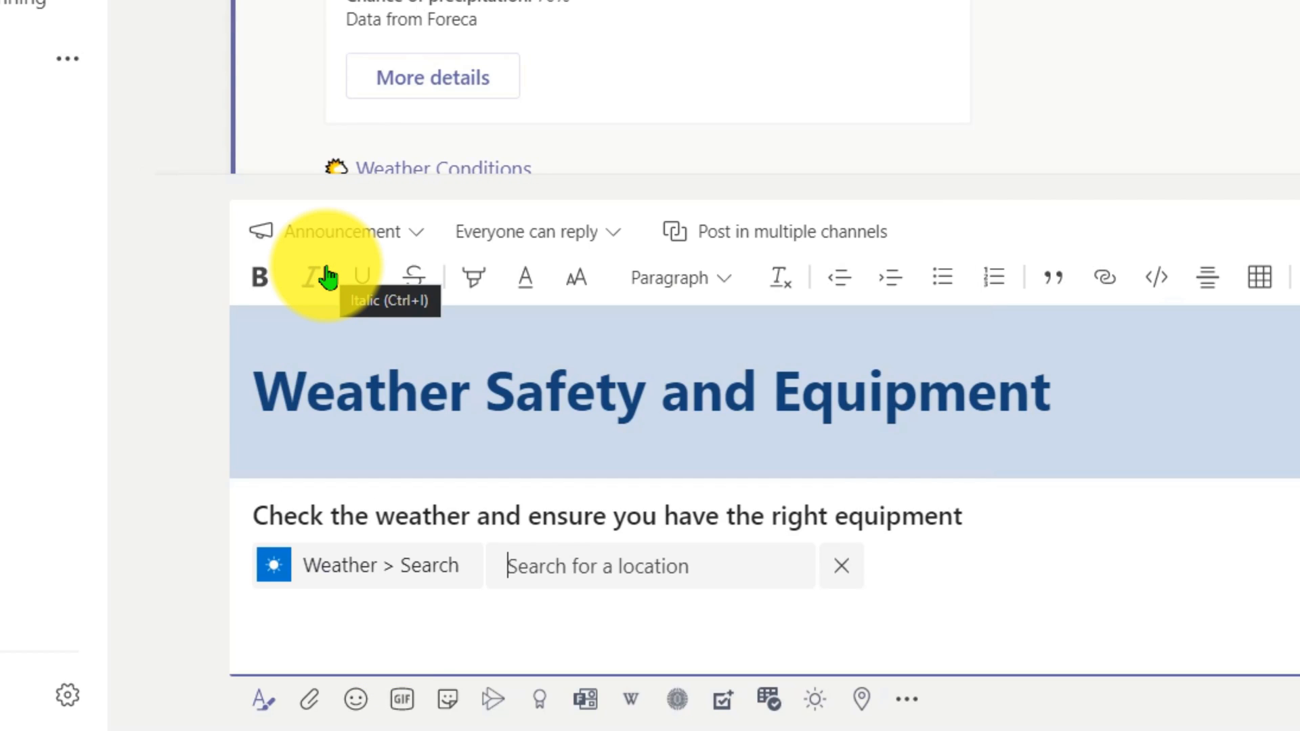
{"action": "type", "text": "tofino"}
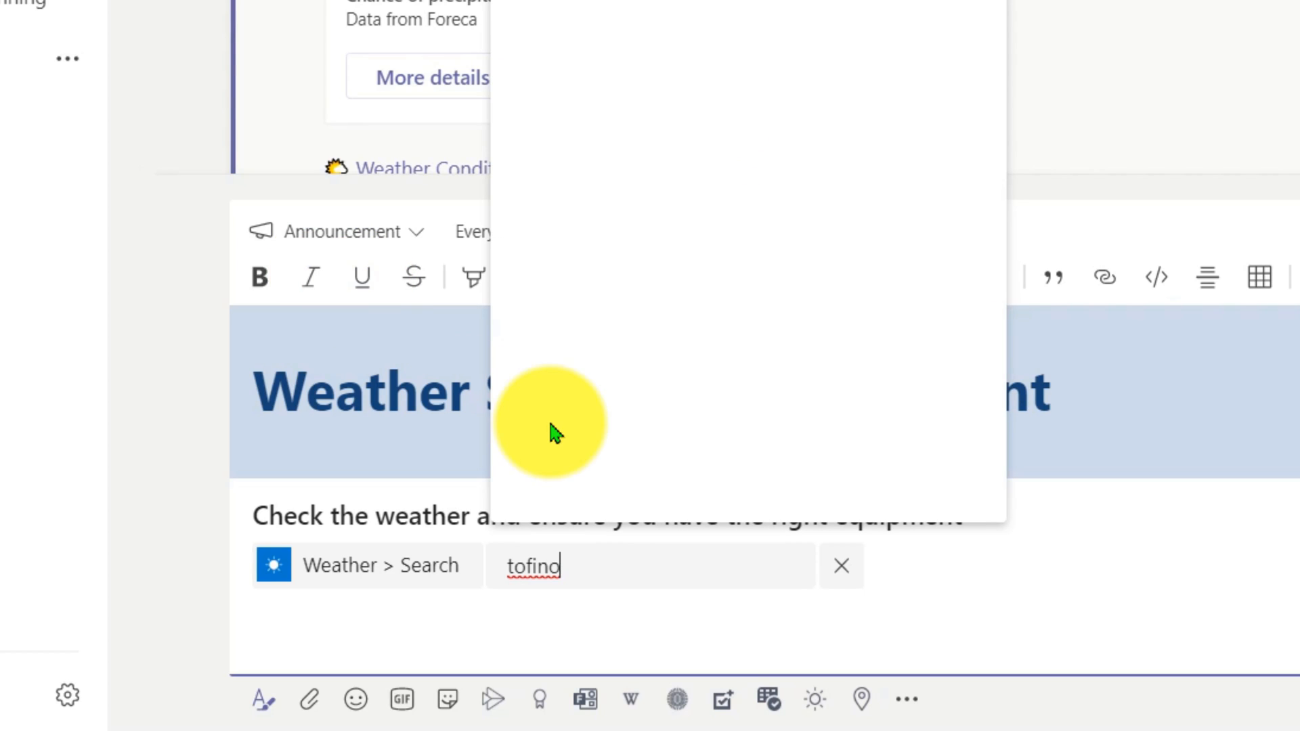
{"action": "left_click", "coordinate": [582, 3]}
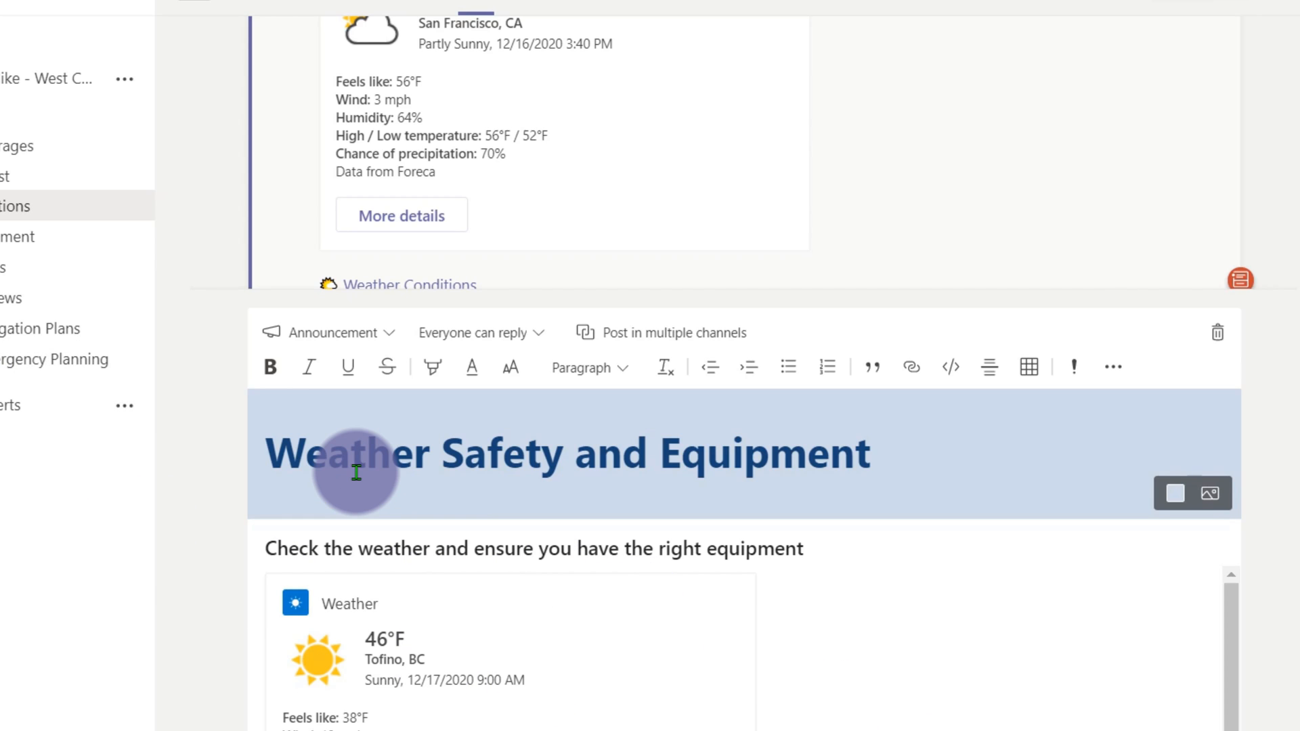
Set the announcement to post in multiple channels and select the Safety and Emergency Planning and Camping Equipment channels
{"action": "left_click", "coordinate": [634, 335]}
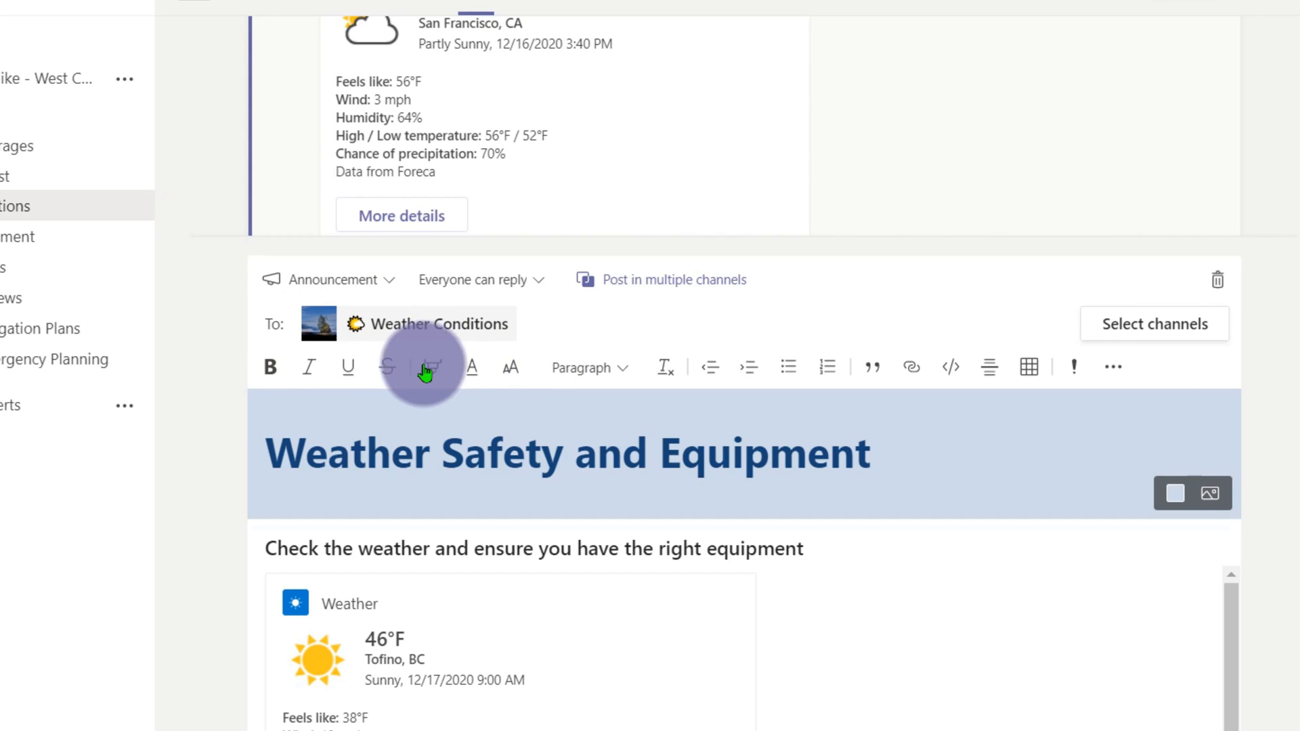
{"action": "left_click", "coordinate": [1159, 335]}
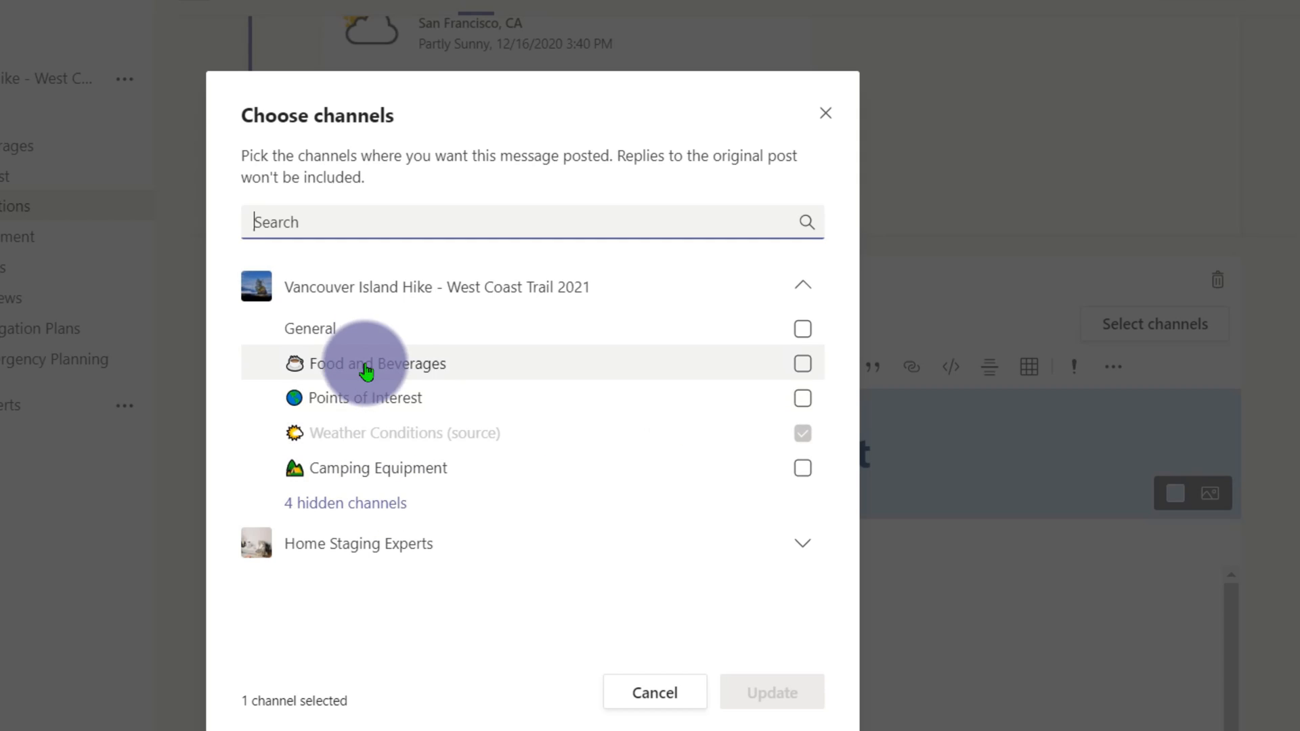
{"action": "left_click", "coordinate": [377, 502]}
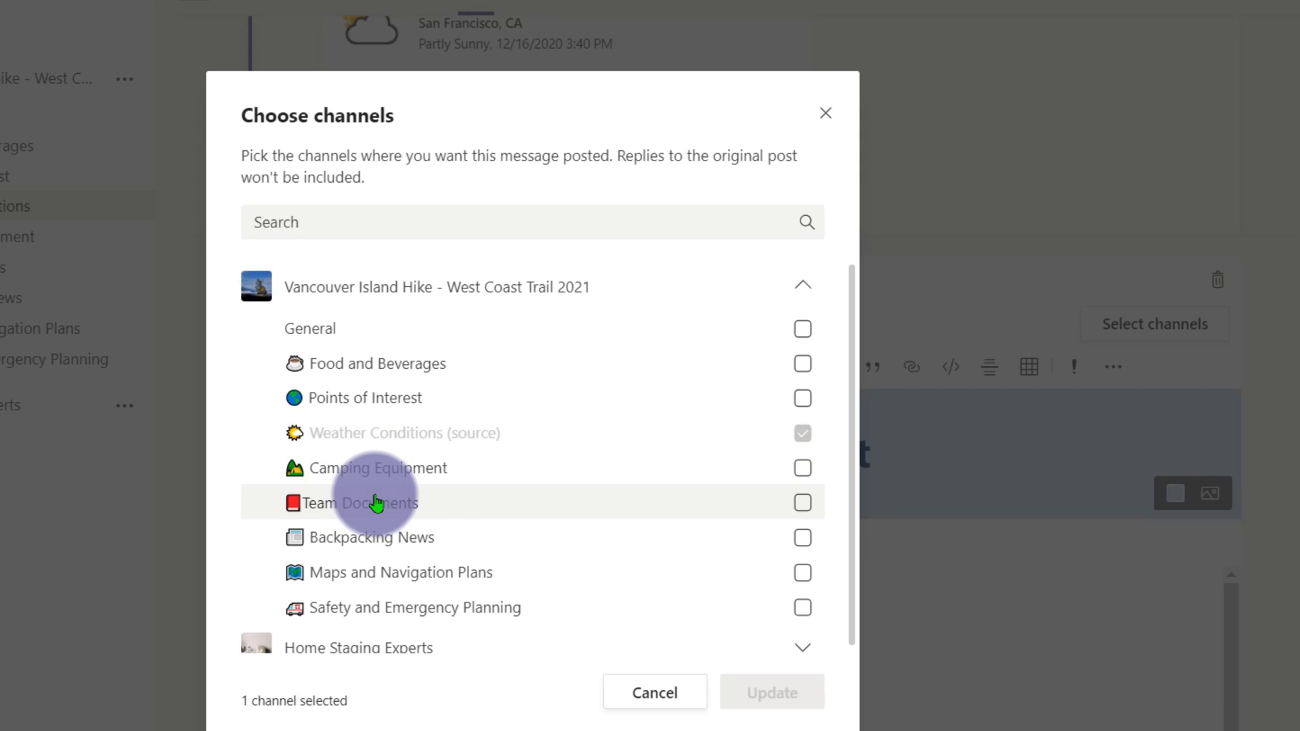
{"action": "left_click", "coordinate": [803, 609]}
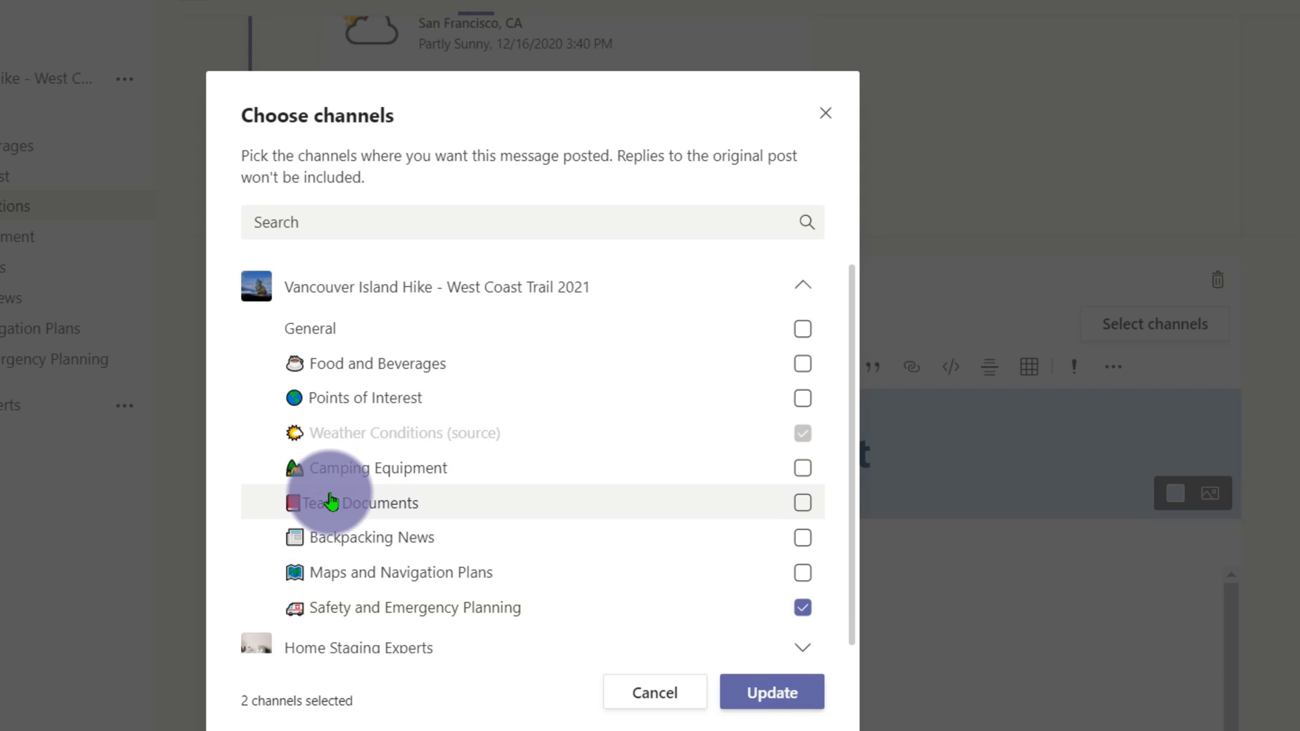
{"action": "left_click", "coordinate": [801, 473]}
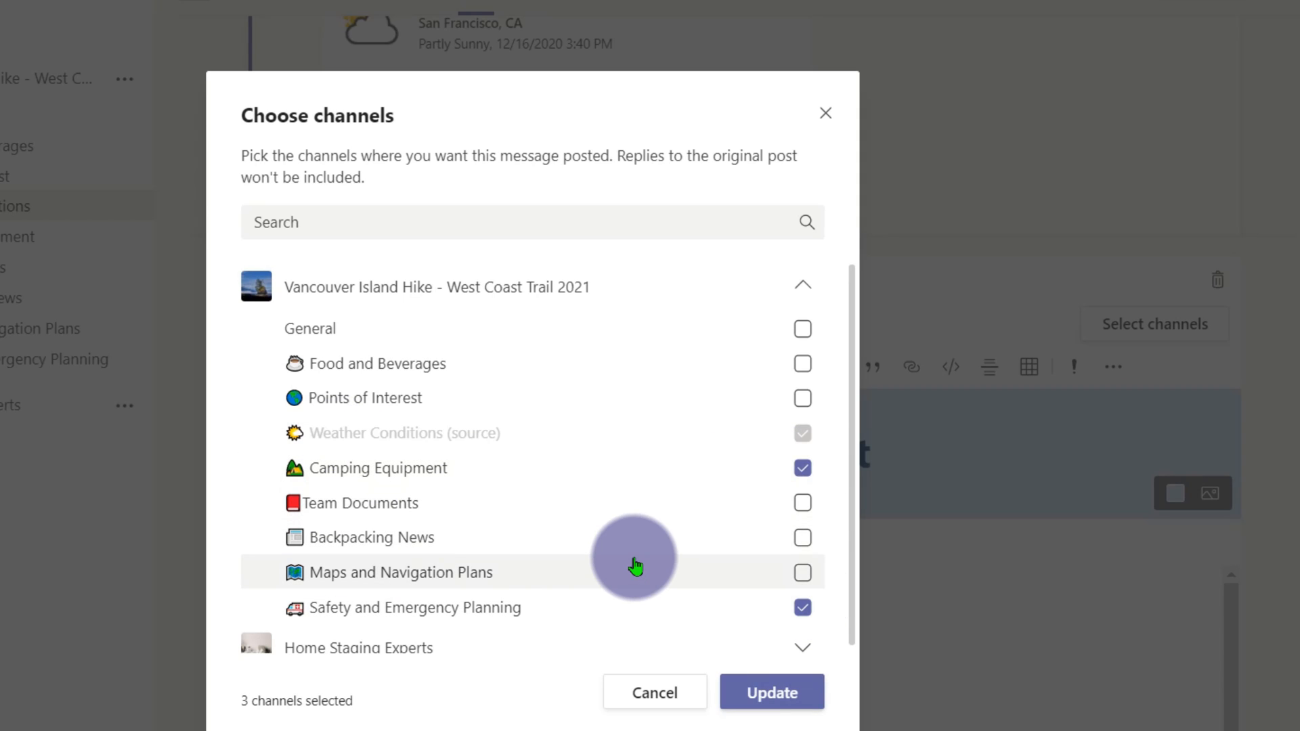
Add the Planning channel of the Home Staging Experts team to the selected channels and post the announcement
{"action": "scroll", "coordinate": [499, 562], "scroll_direction": "down", "scroll_amount": 1}
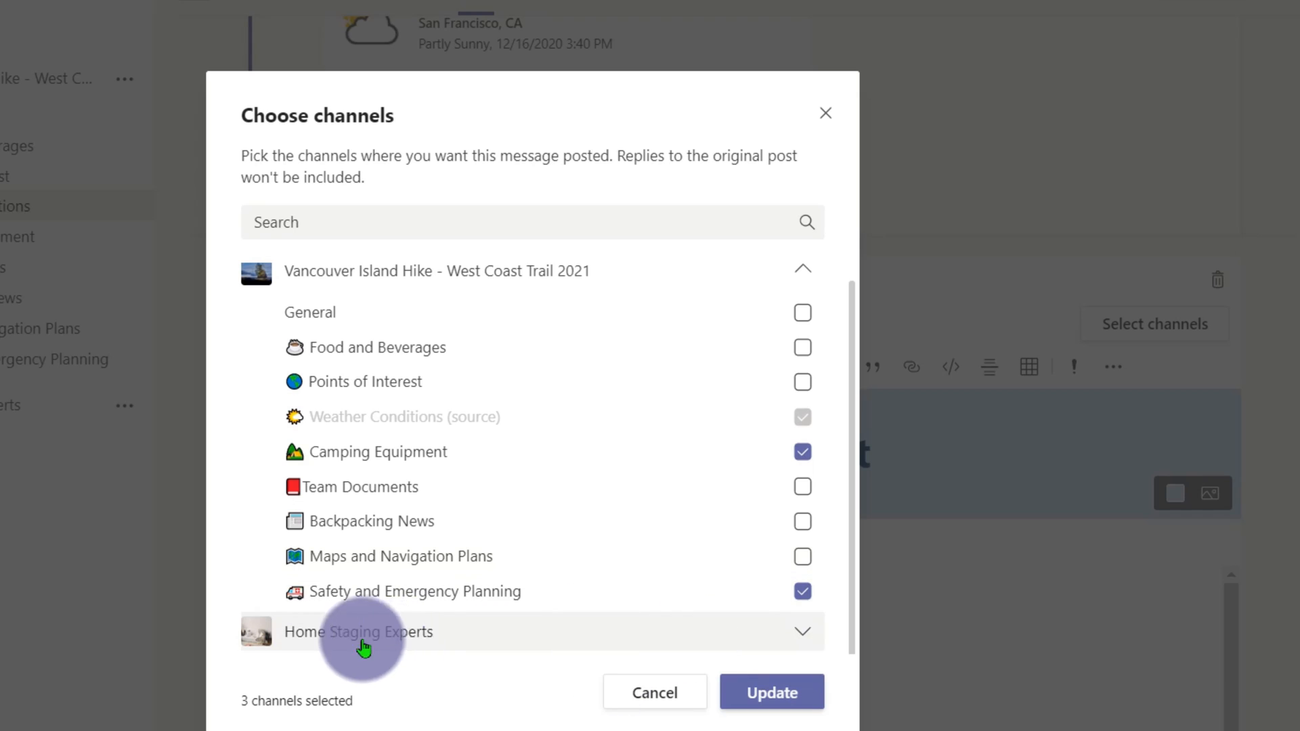
{"action": "left_click", "coordinate": [801, 627]}
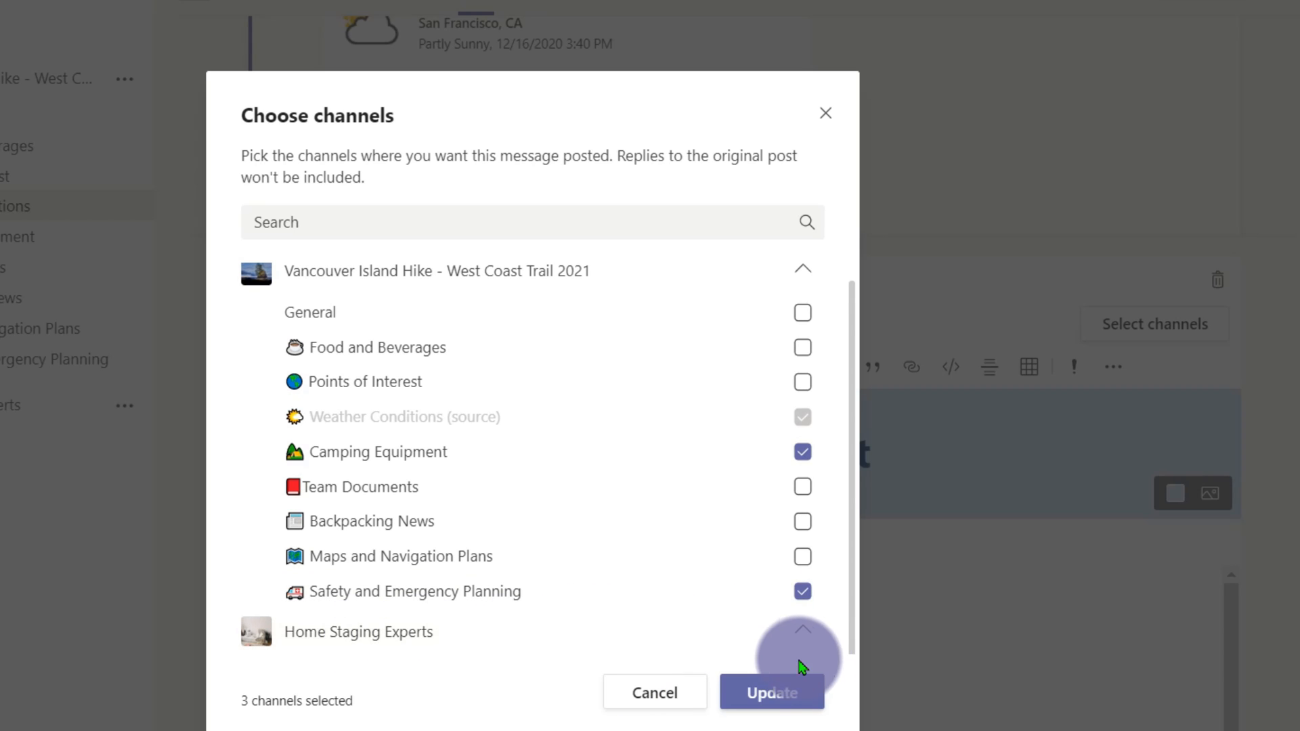
{"action": "scroll", "coordinate": [725, 592], "scroll_direction": "down", "scroll_amount": 3}
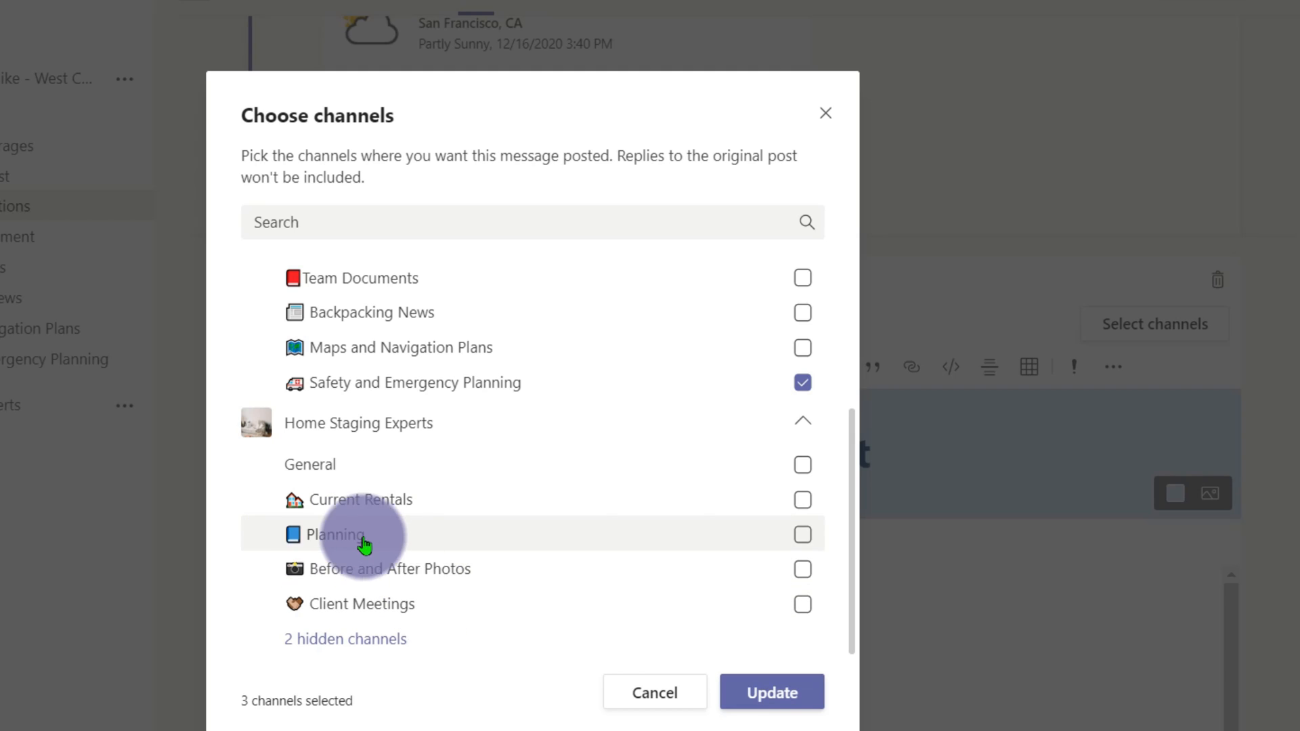
{"action": "left_click", "coordinate": [802, 535]}
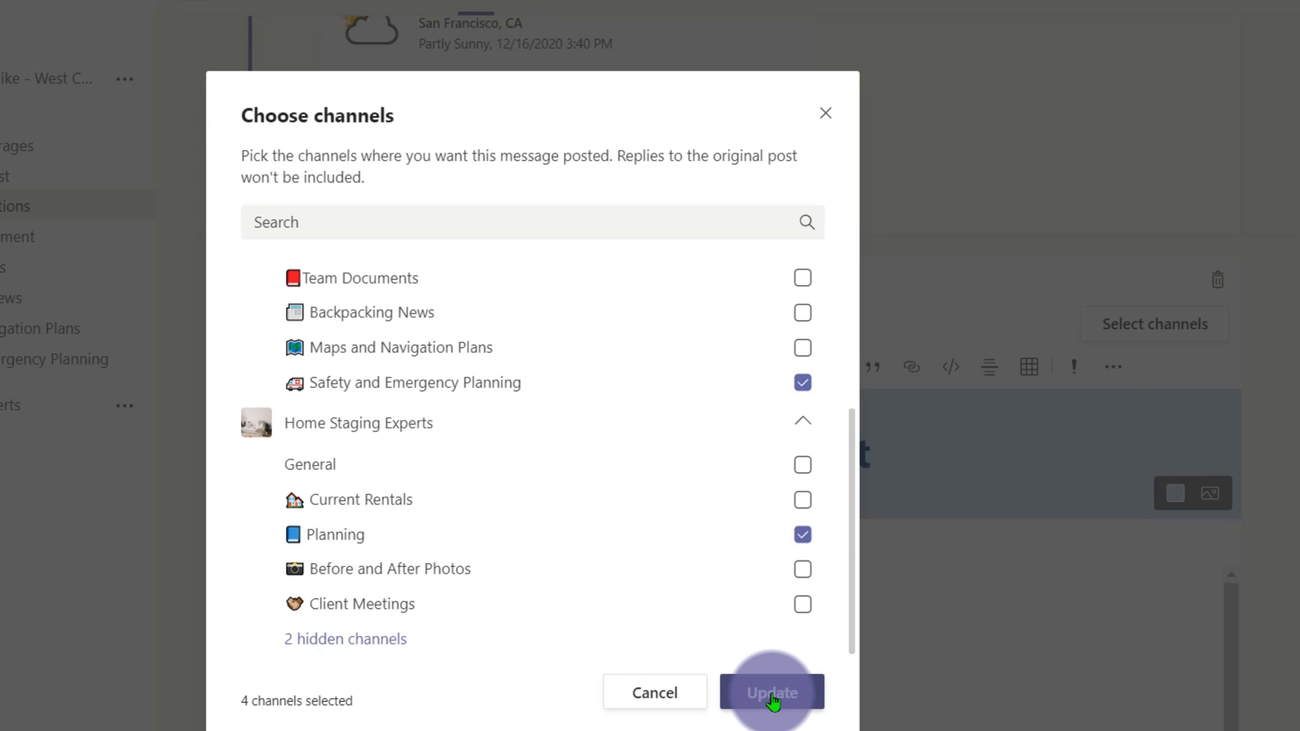
{"action": "scroll", "coordinate": [699, 427], "scroll_direction": "up", "scroll_amount": 1}
{"action": "scroll", "coordinate": [699, 426], "scroll_direction": "up", "scroll_amount": 2}
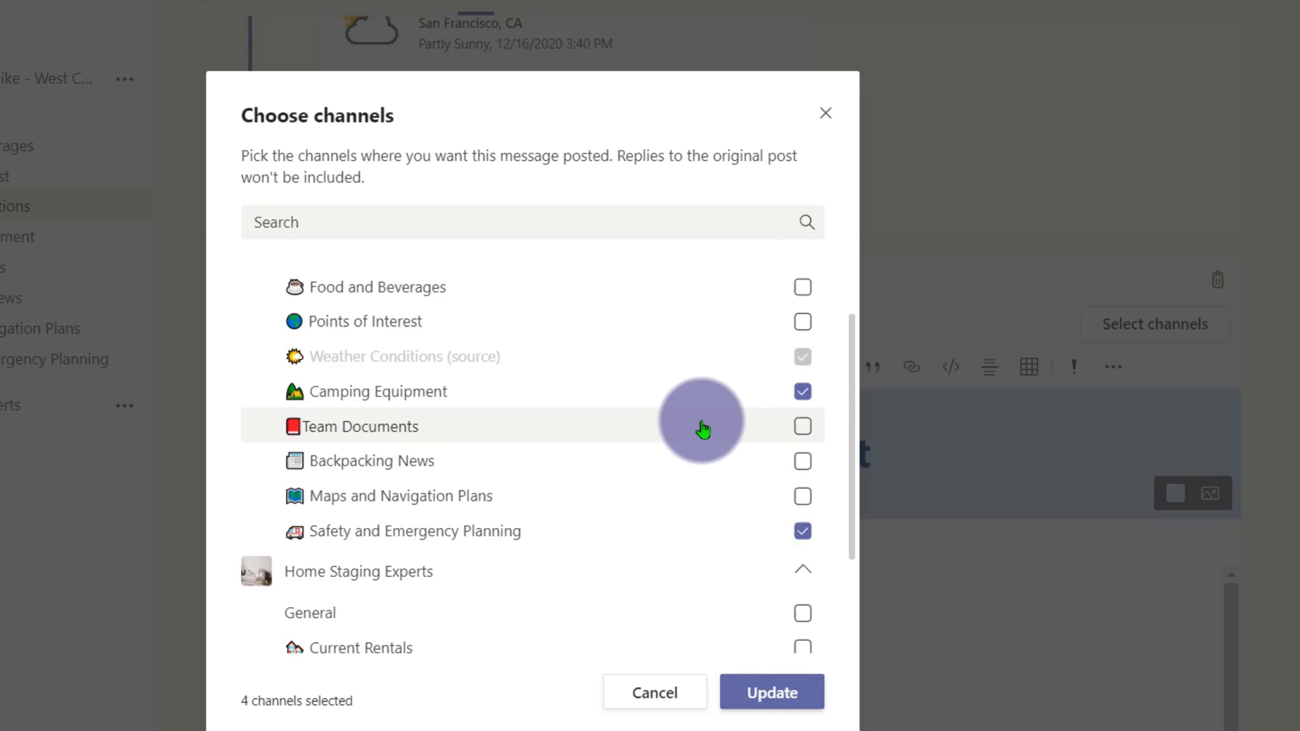
{"action": "scroll", "coordinate": [700, 429], "scroll_direction": "down", "scroll_amount": 4}
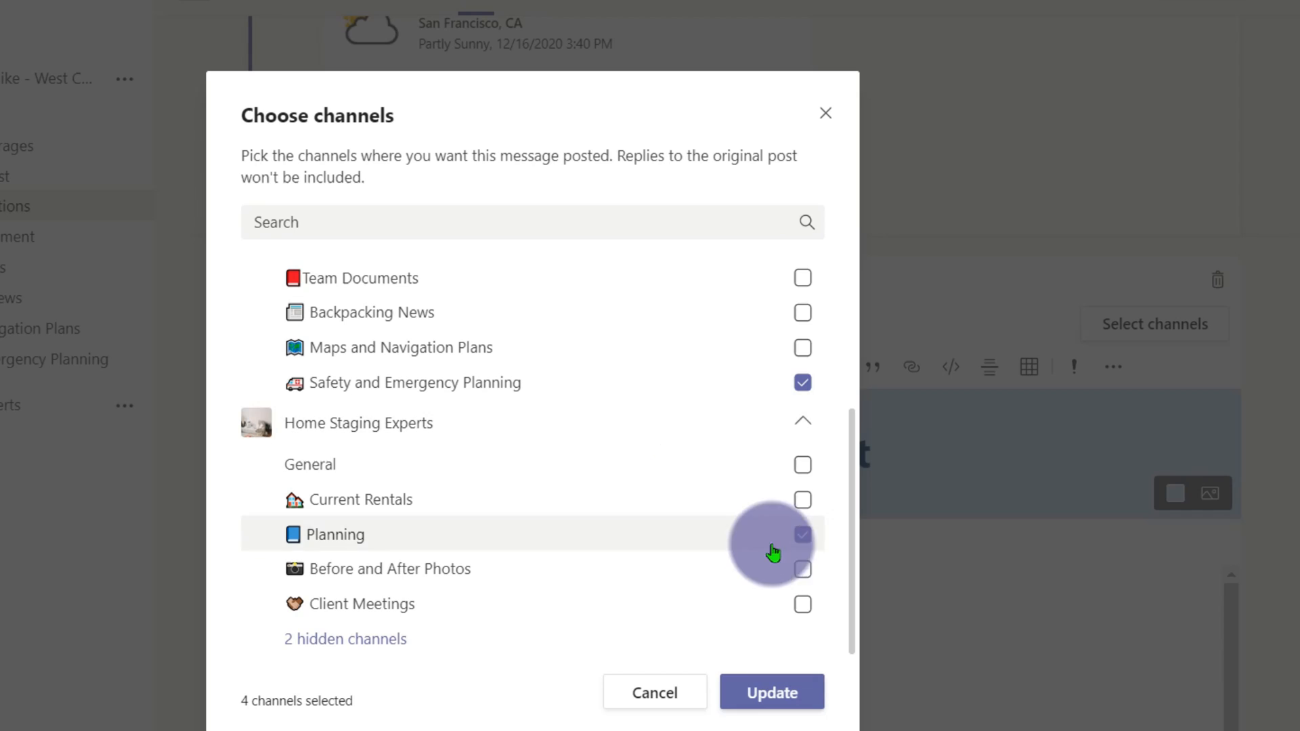
{"action": "left_click", "coordinate": [810, 707]}
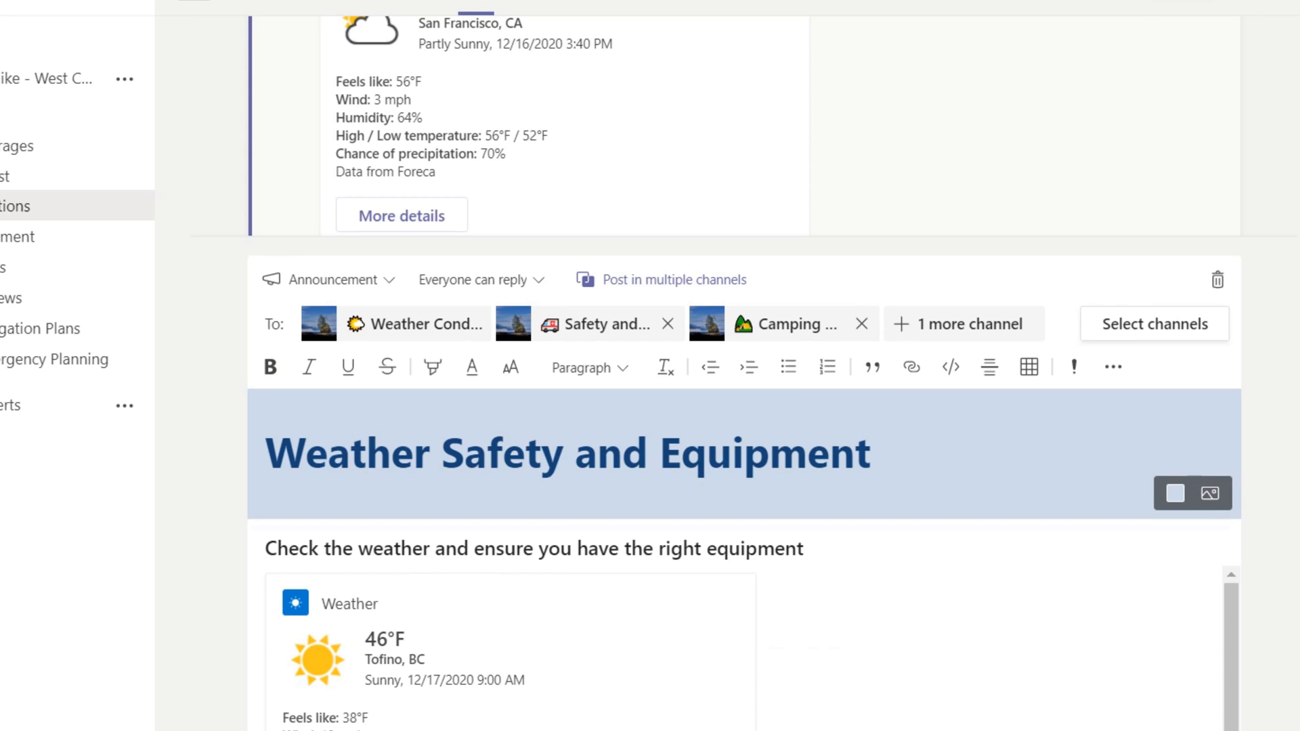
{"action": "left_click", "coordinate": [1219, 728]}
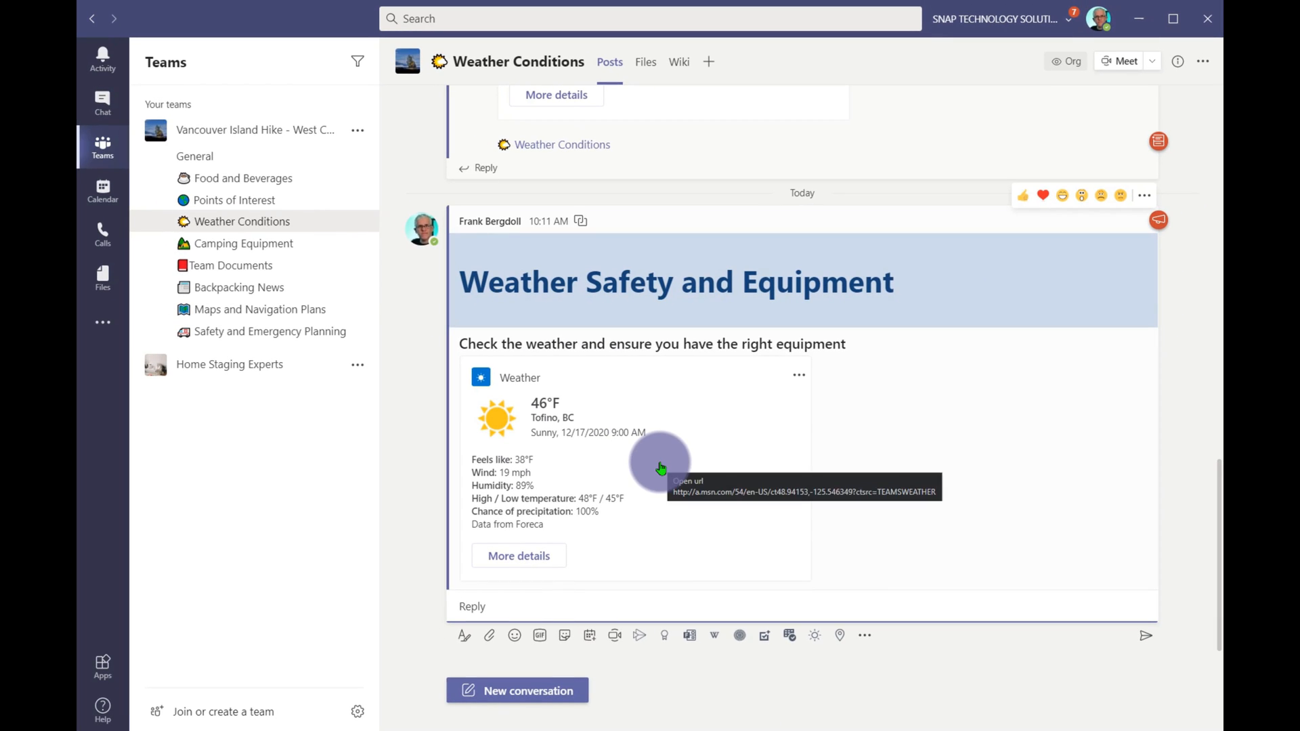
Check the posted announcement in the Camping Equipment, Safety and Emergency Planning, and Home Staging Experts Planning channels
{"action": "left_click", "coordinate": [270, 244]}
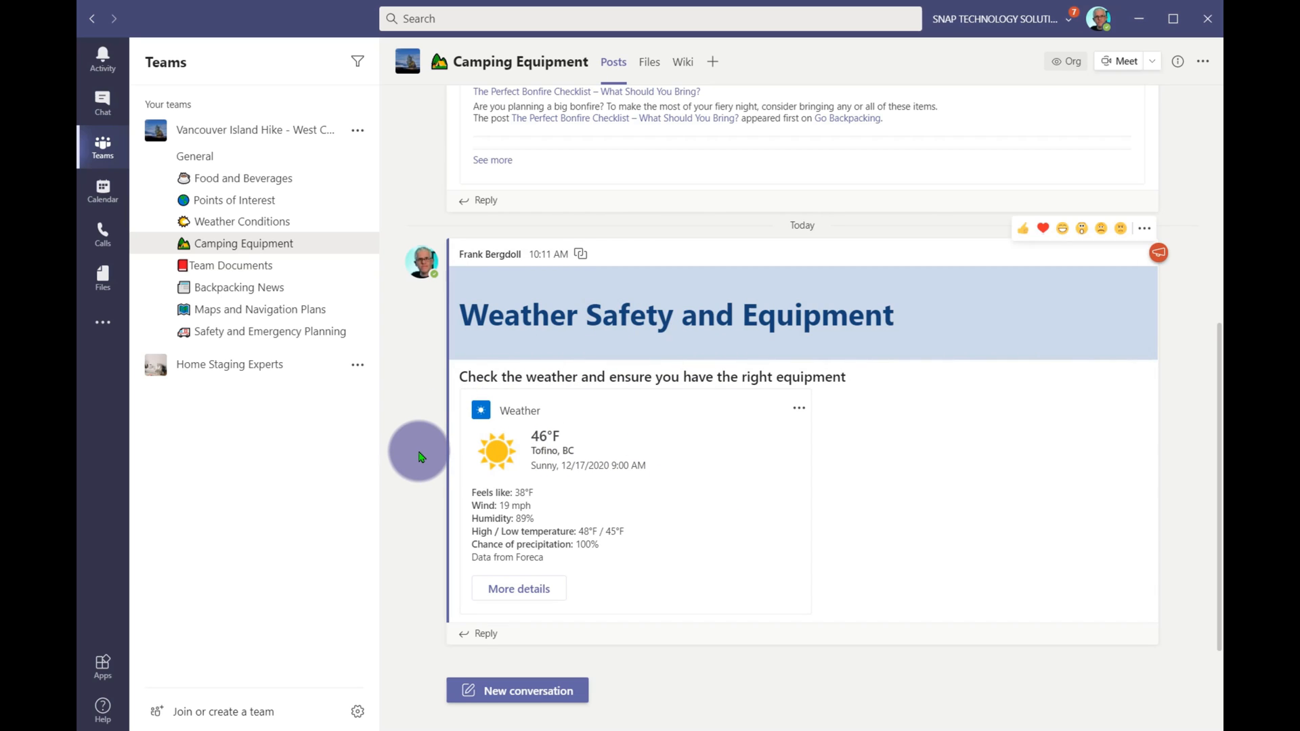
{"action": "left_click", "coordinate": [288, 338]}
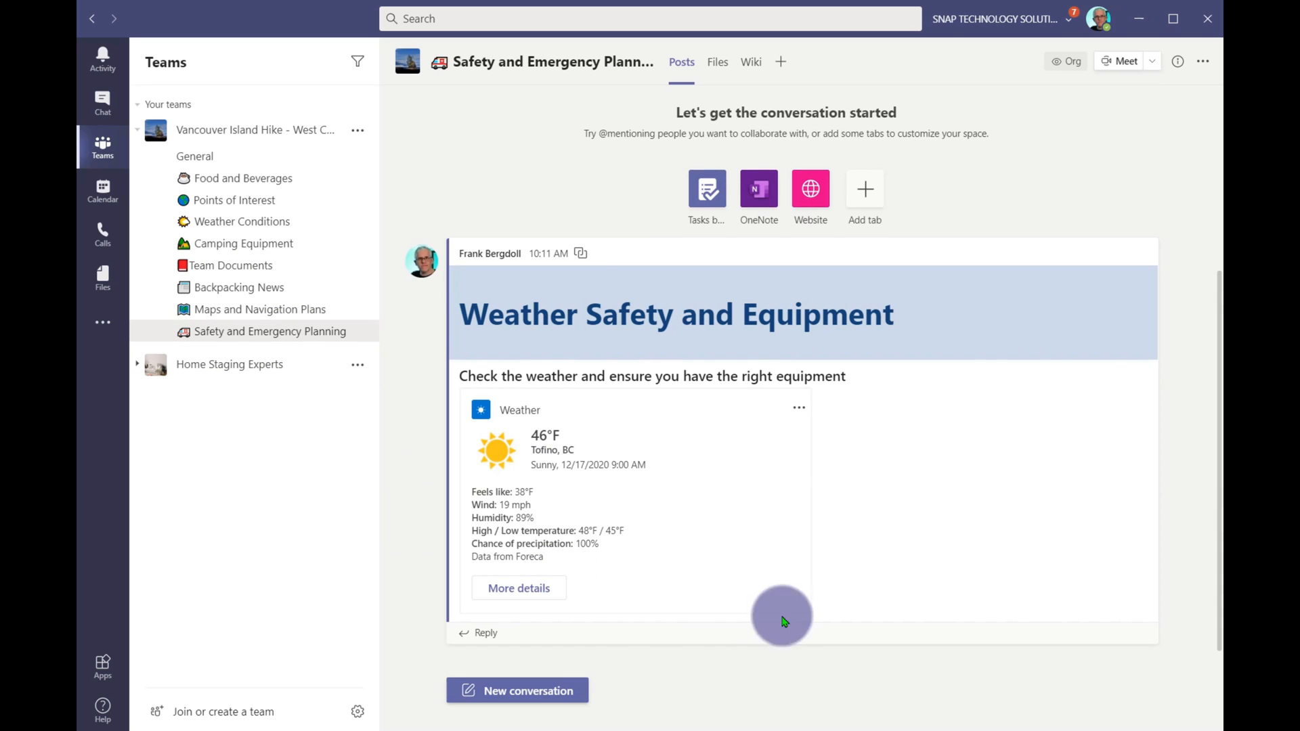
{"action": "left_click", "coordinate": [138, 366]}
{"action": "left_click", "coordinate": [217, 435]}
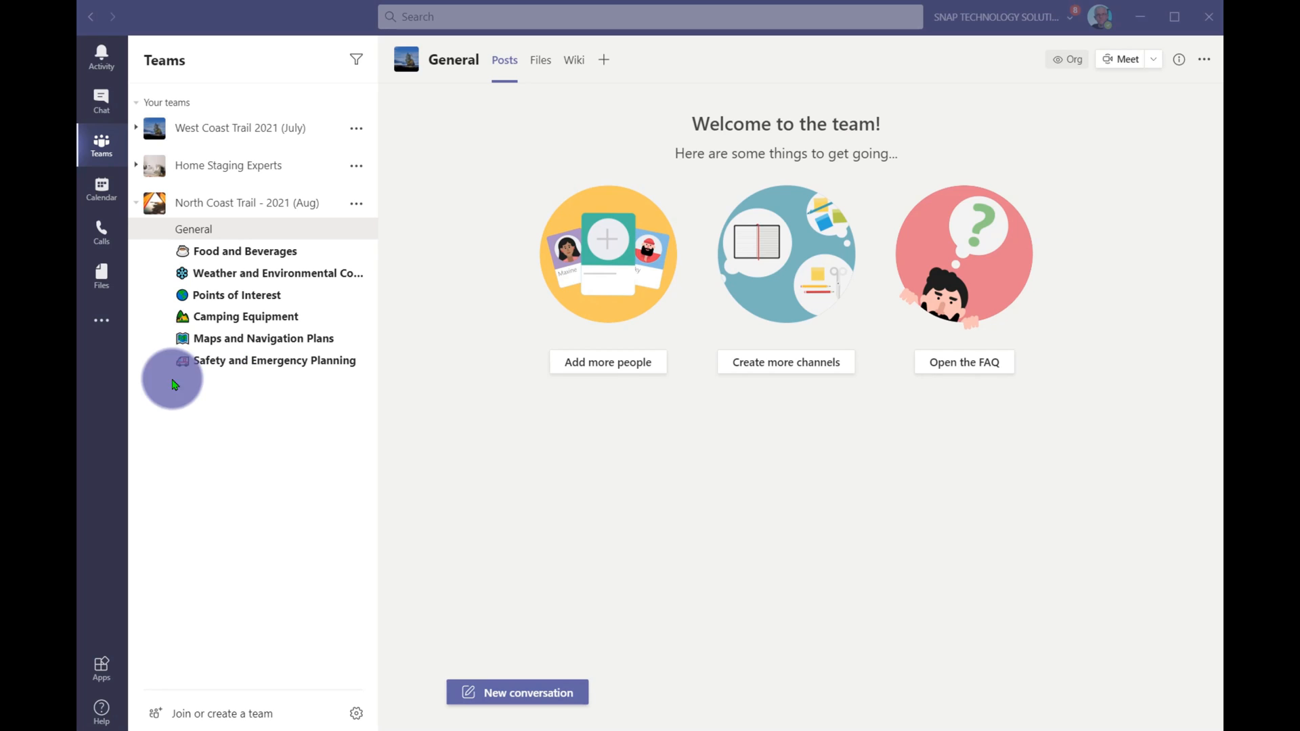
Search the apps for "zoom" and add the Zoom app
{"action": "left_click", "coordinate": [103, 323]}
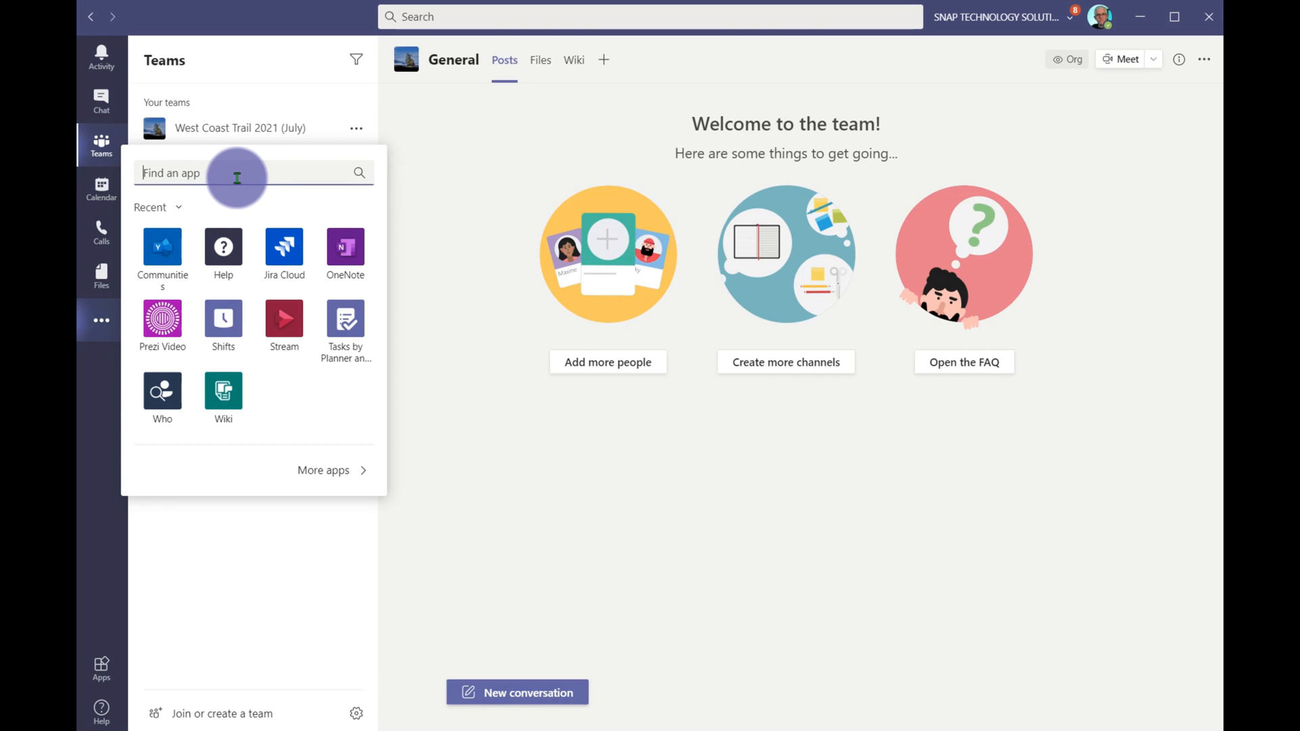
{"action": "type", "text": "zoom"}
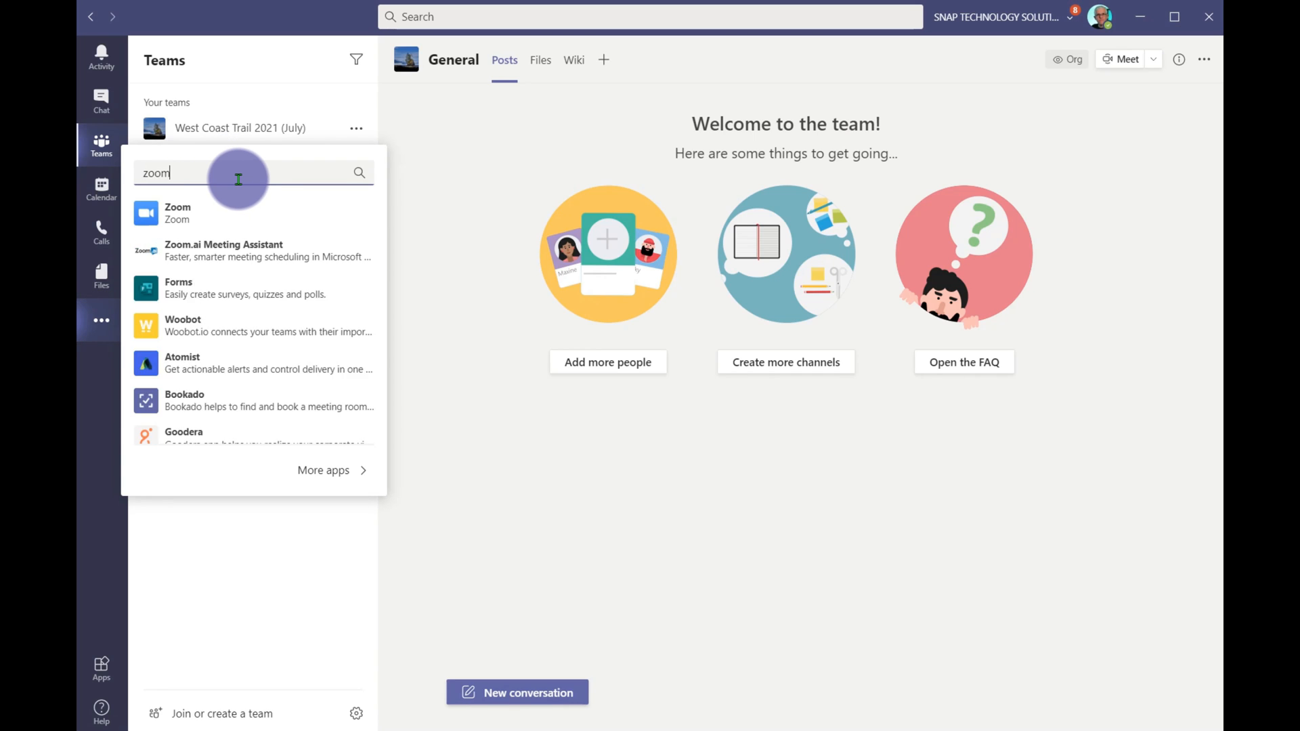
{"action": "left_click", "coordinate": [193, 211]}
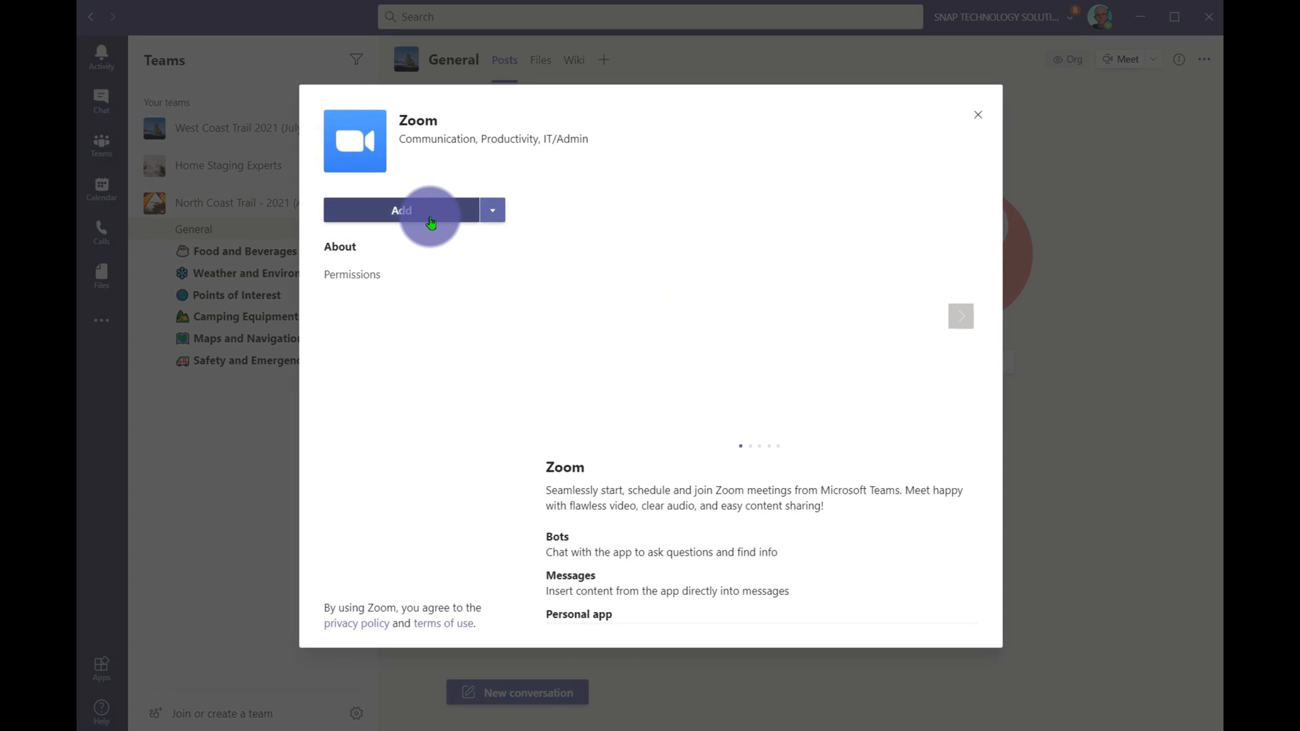
{"action": "left_click", "coordinate": [430, 222]}
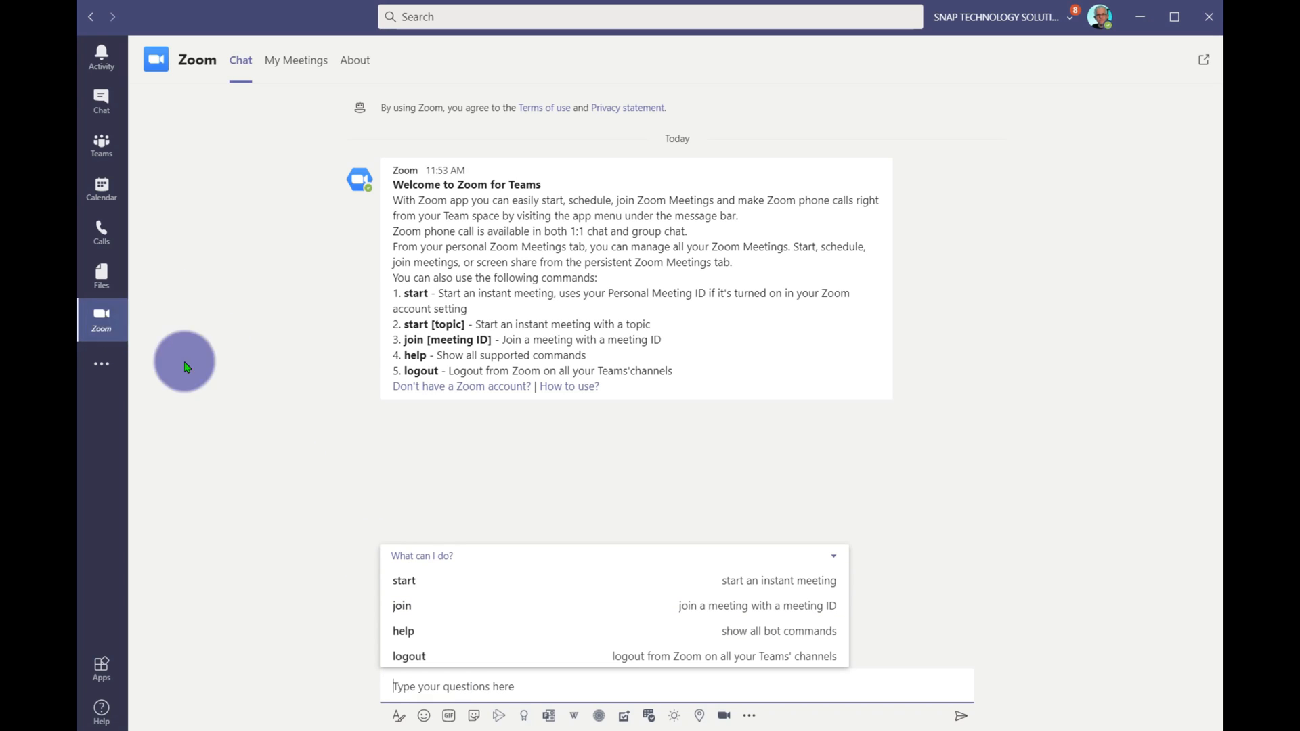
Create a channel named "Meetings" with a handshake emoji in front in the North Coast Trail - 2021 (Aug) team
{"action": "left_click", "coordinate": [104, 158]}
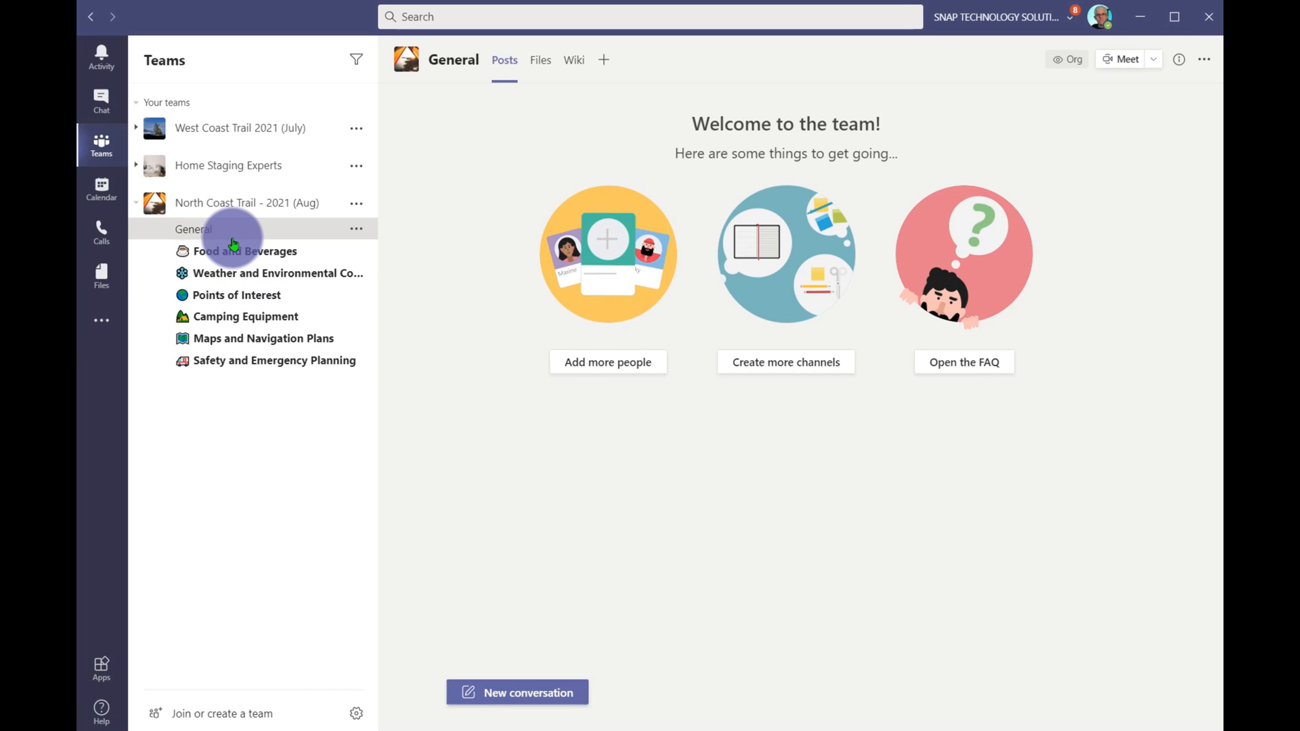
{"action": "left_click", "coordinate": [356, 205]}
{"action": "left_click", "coordinate": [420, 304]}
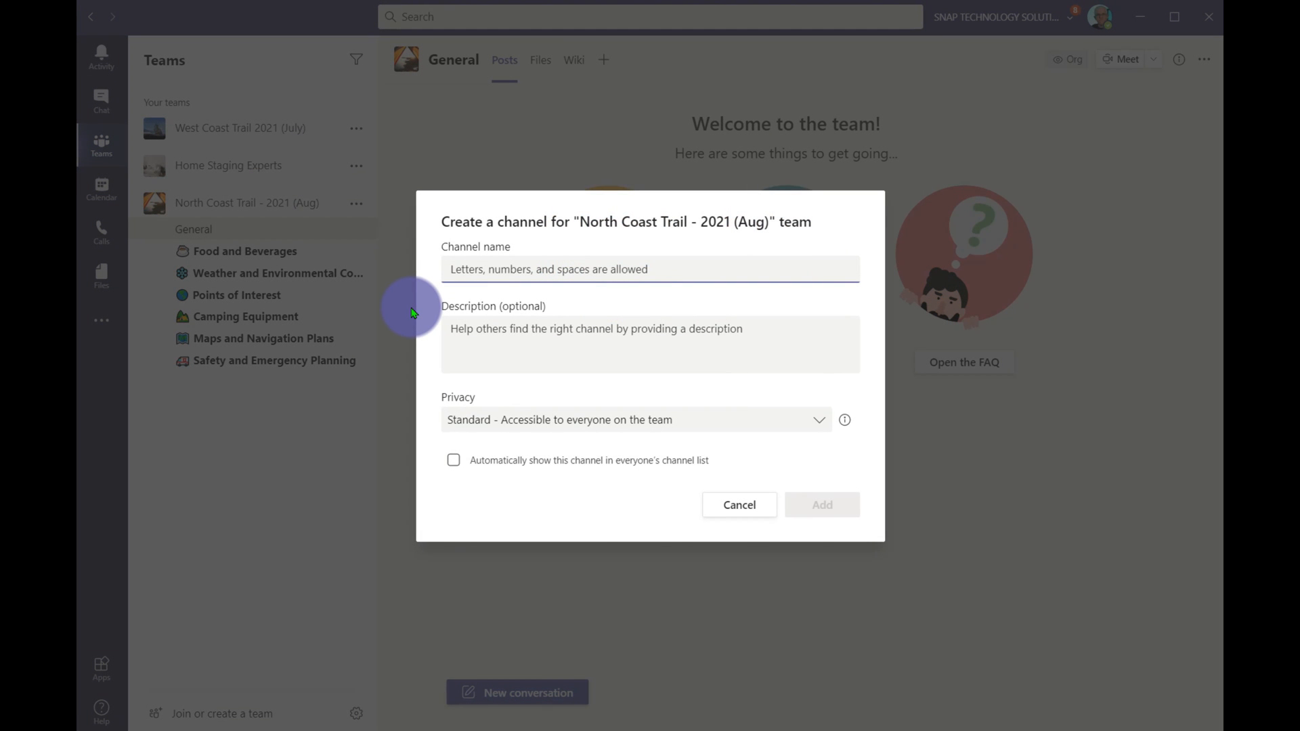
{"action": "key", "text": "super+period"}
{"action": "type", "text": "mee"}
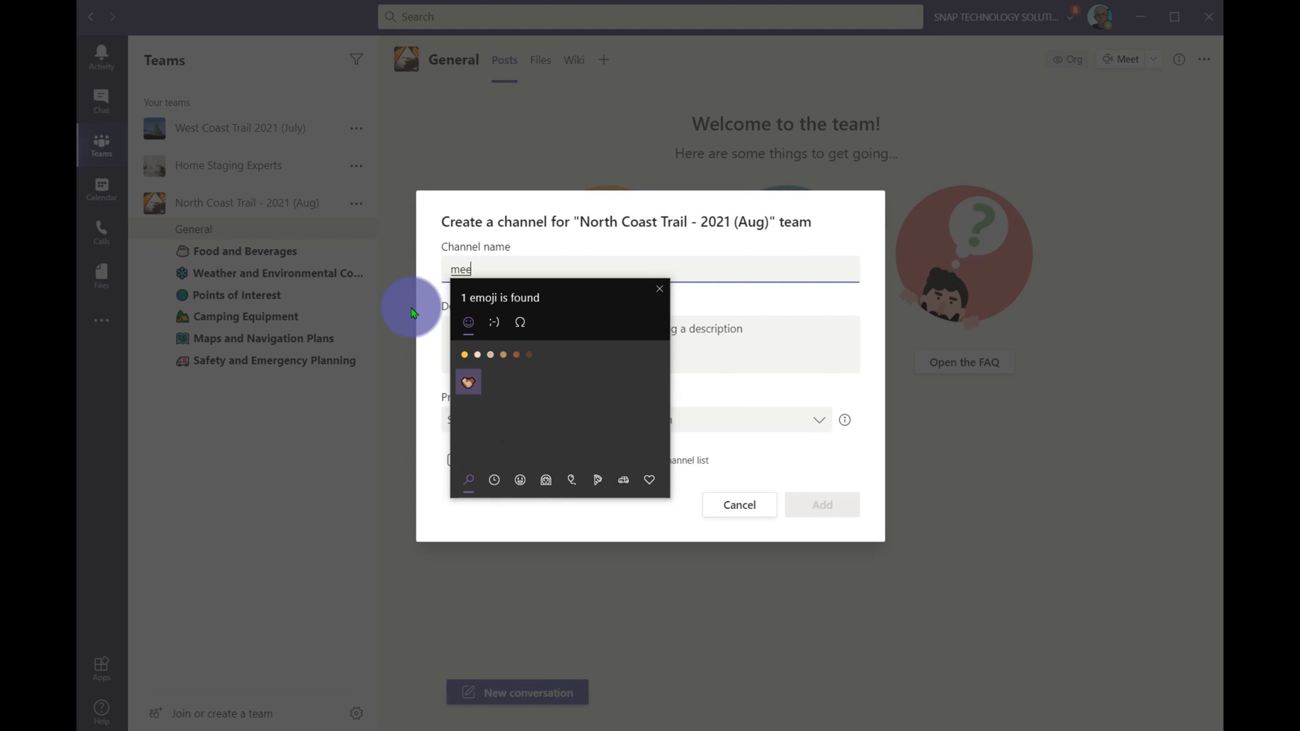
{"action": "left_click", "coordinate": [467, 383]}
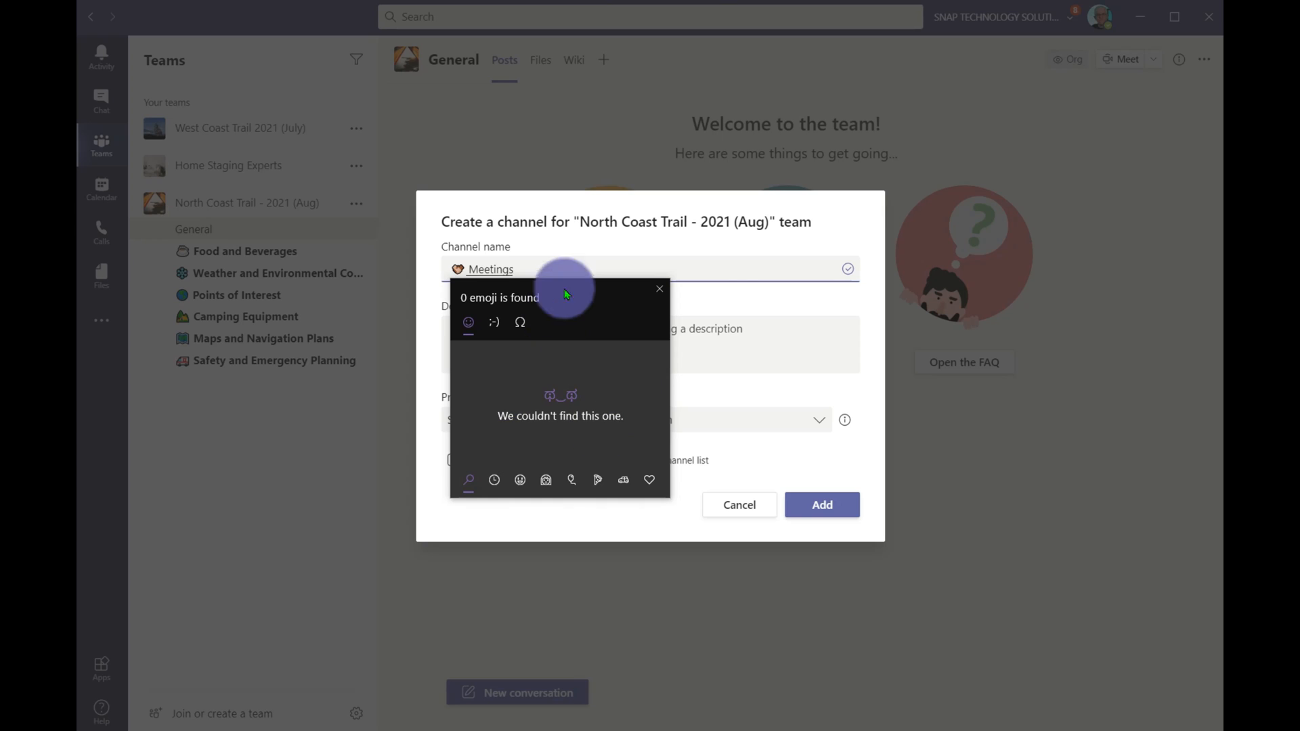
{"action": "left_click", "coordinate": [818, 504]}
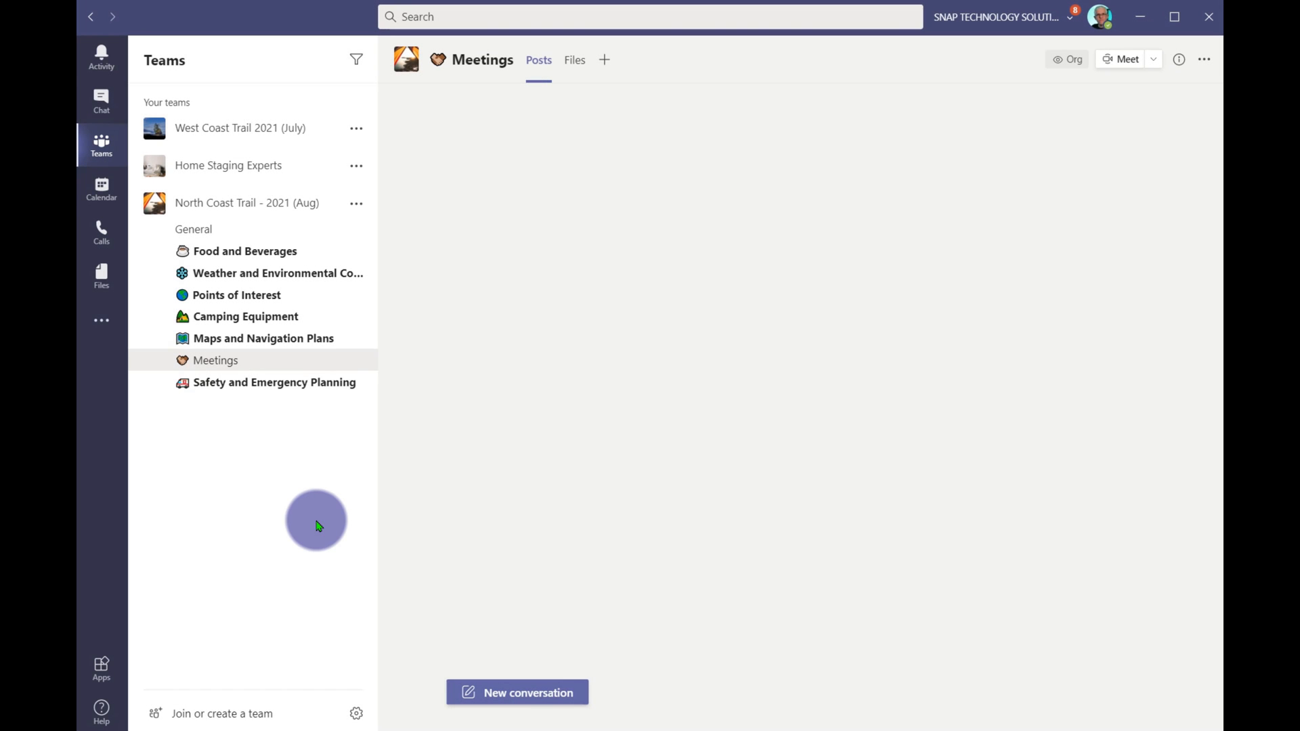
Mention Zoom in a new conversation in the Meetings channel and choose to start a meeting
{"action": "left_click", "coordinate": [506, 694]}
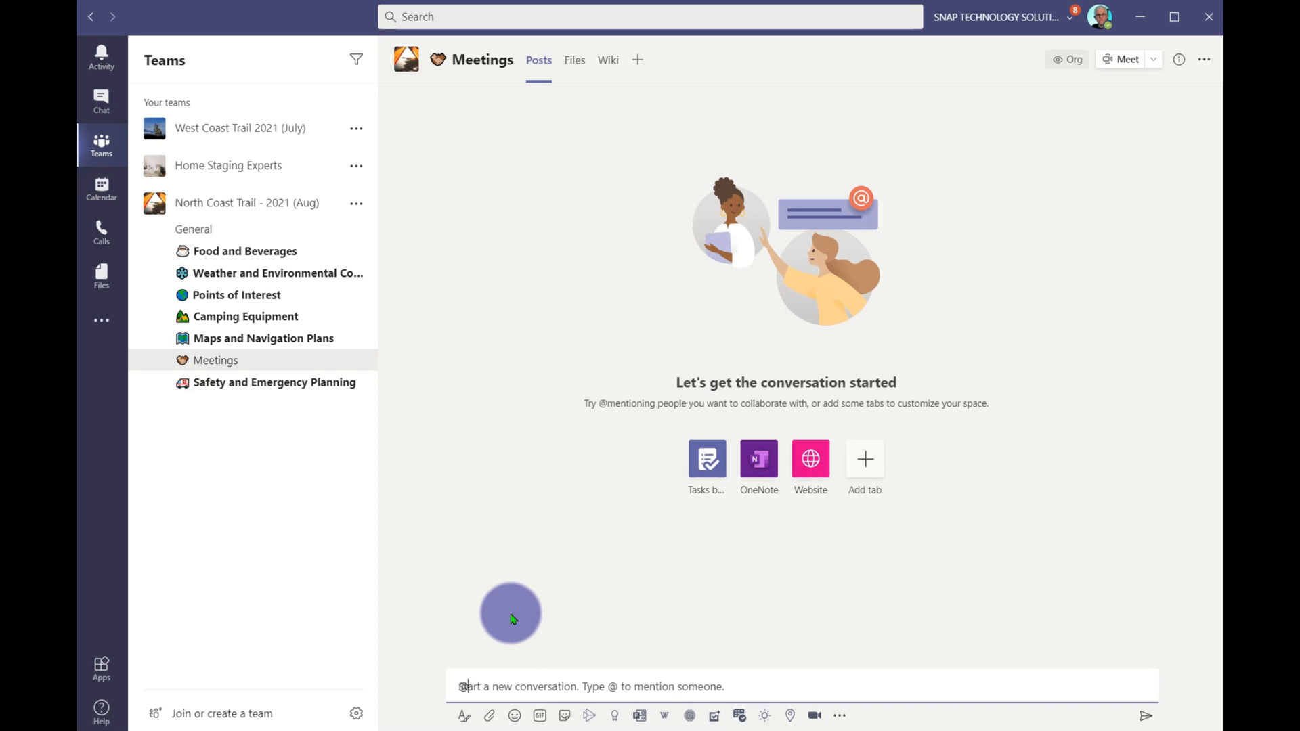
{"action": "type", "text": "@zoom"}
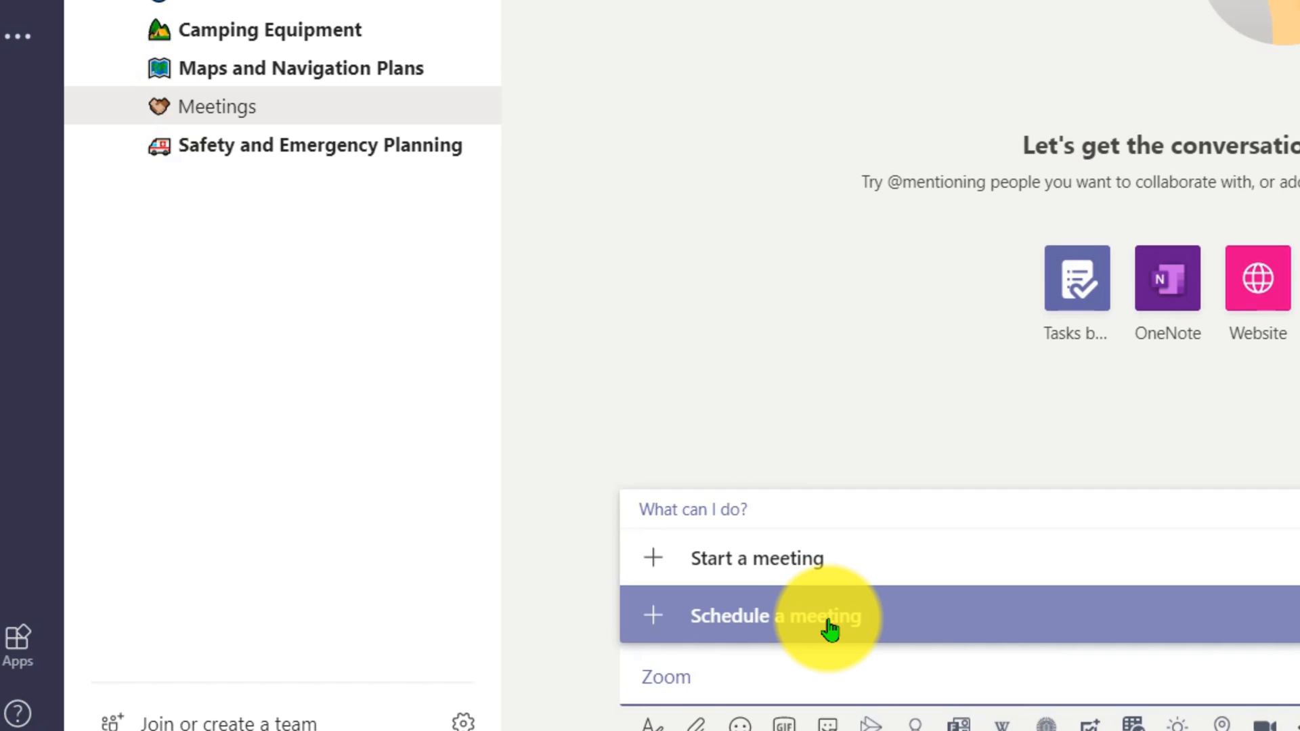
{"action": "left_click", "coordinate": [787, 580]}
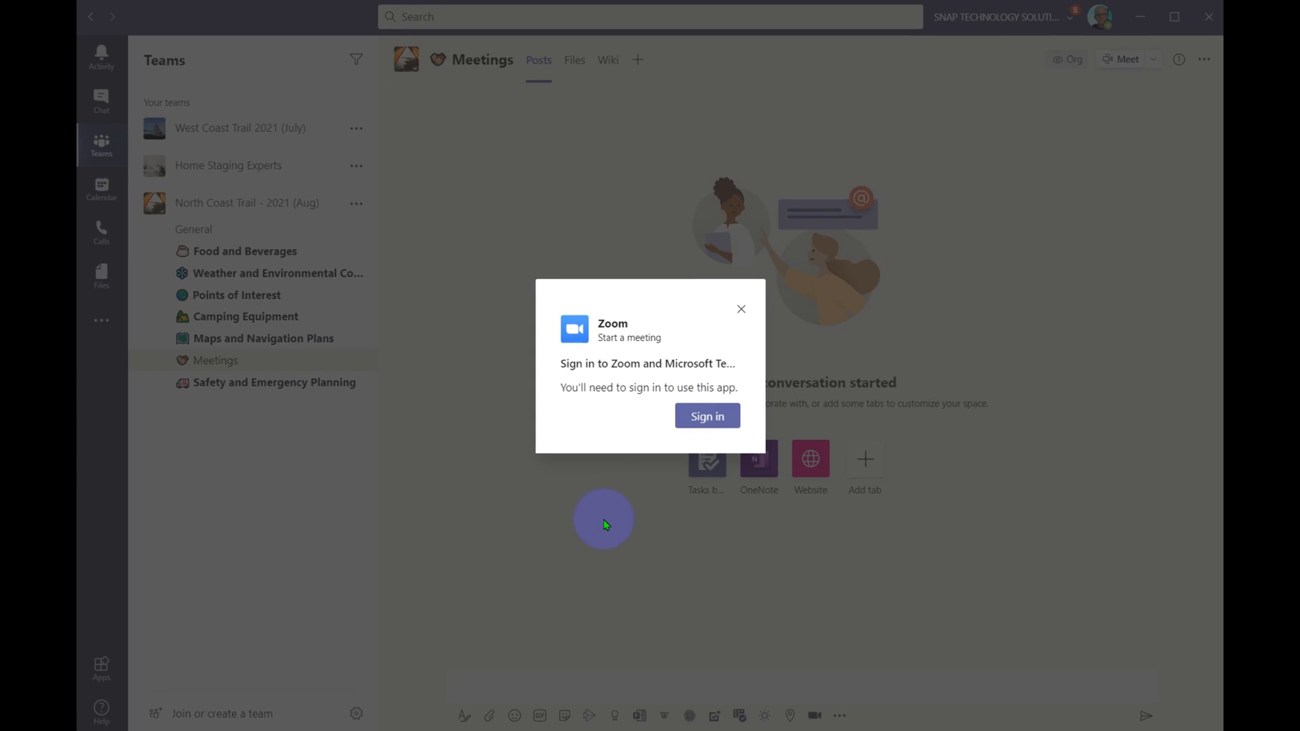
Sign in to Zoom, authorize Microsoft Teams' access, and accept the requested permissions with consent on behalf of the organization
{"action": "left_click", "coordinate": [711, 417]}
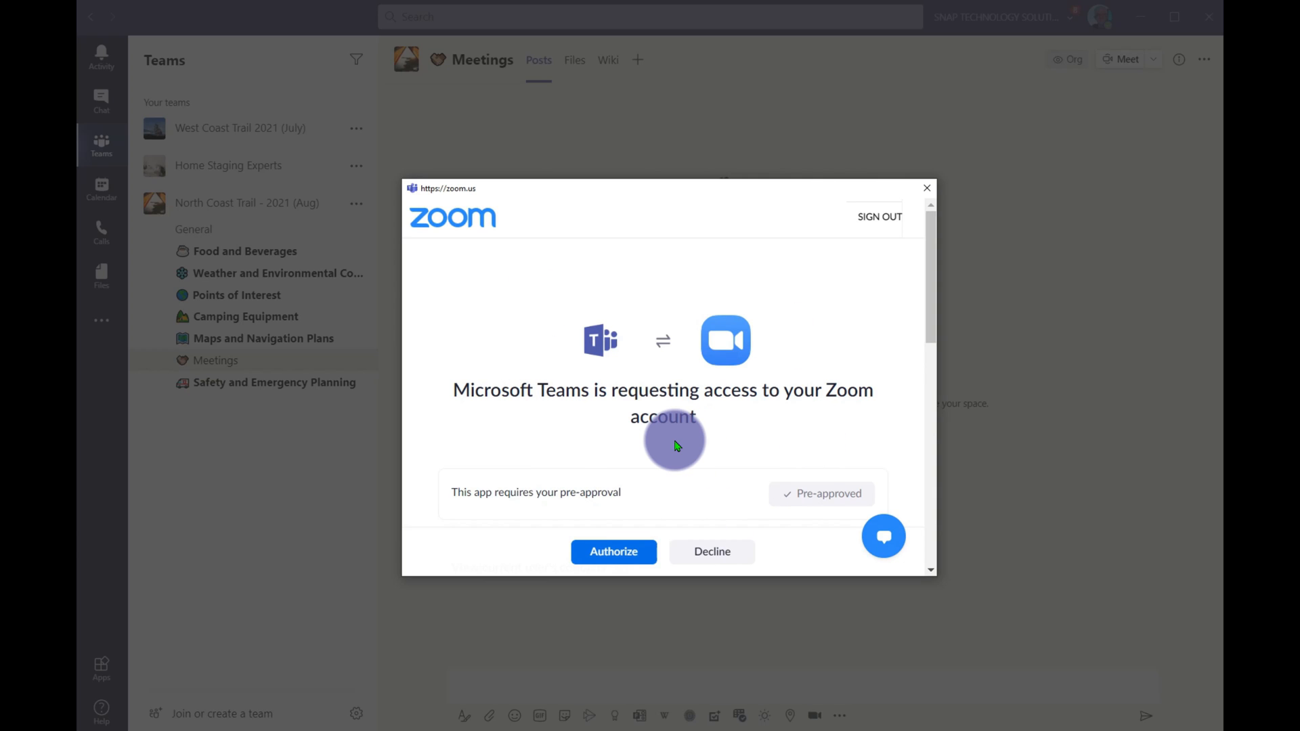
{"action": "left_click", "coordinate": [624, 552]}
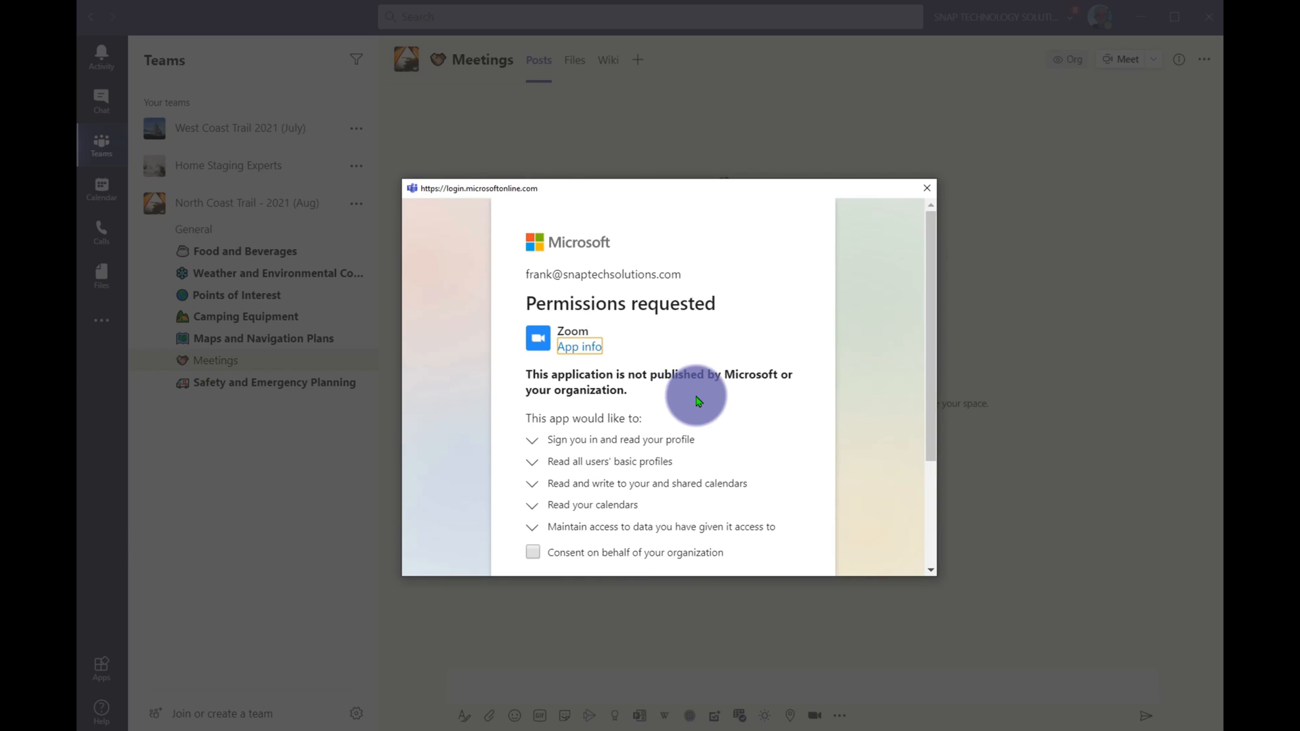
{"action": "scroll", "coordinate": [743, 429], "scroll_direction": "down", "scroll_amount": 3}
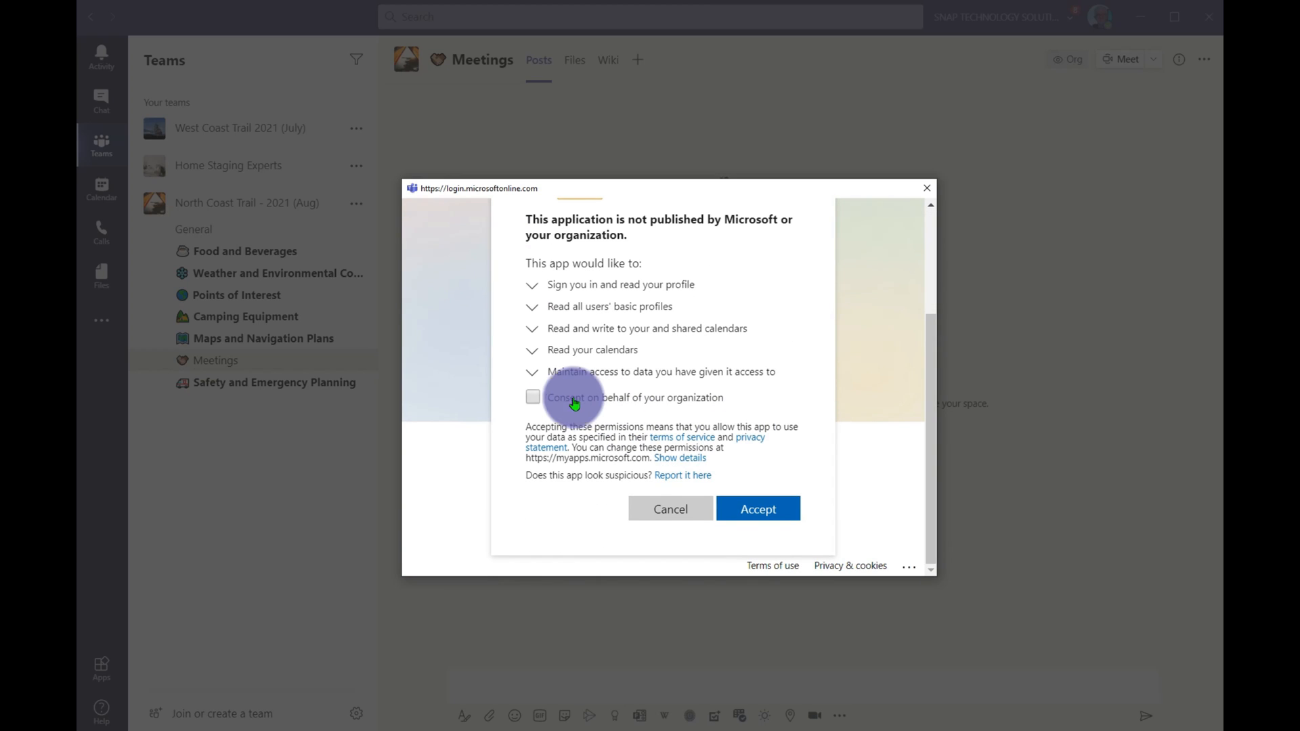
{"action": "left_click", "coordinate": [533, 397]}
{"action": "left_click", "coordinate": [784, 551]}
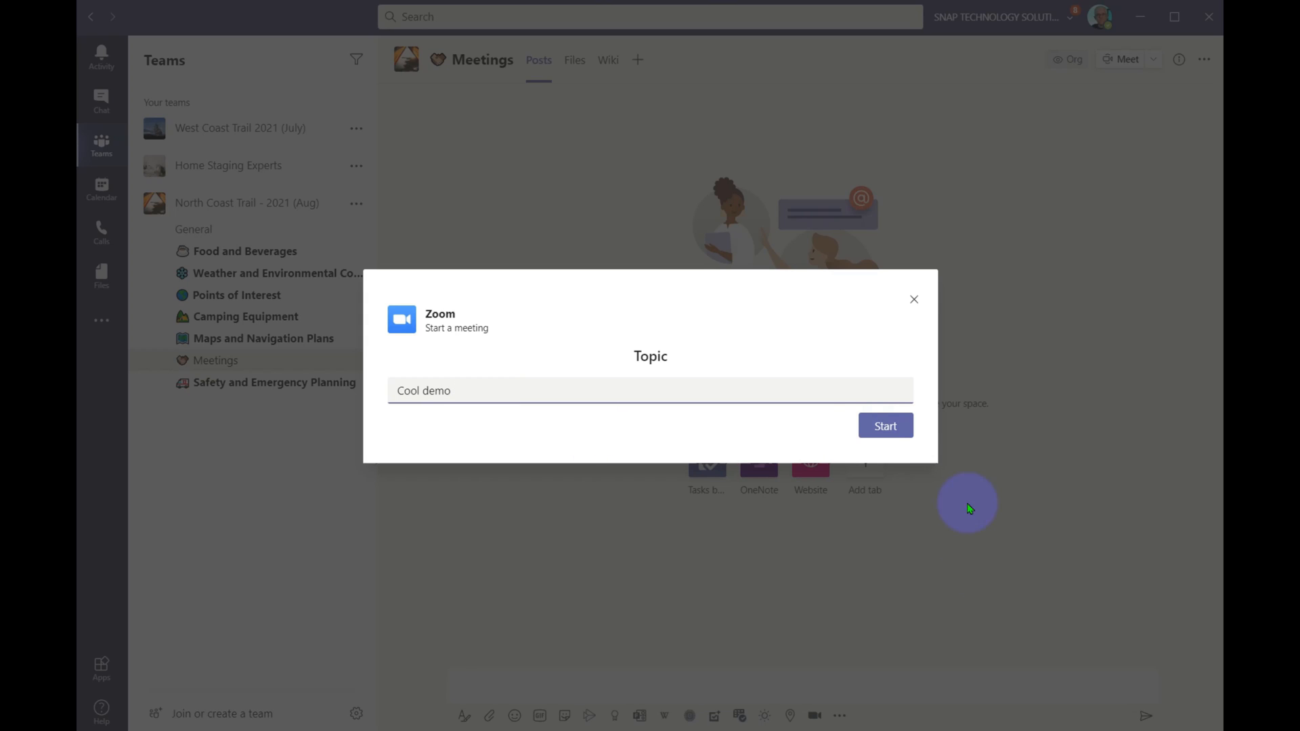
Start the Zoom meeting with the topic "Cool demo", join with computer audio, and return to the Meetings channel
{"action": "left_click", "coordinate": [874, 425]}
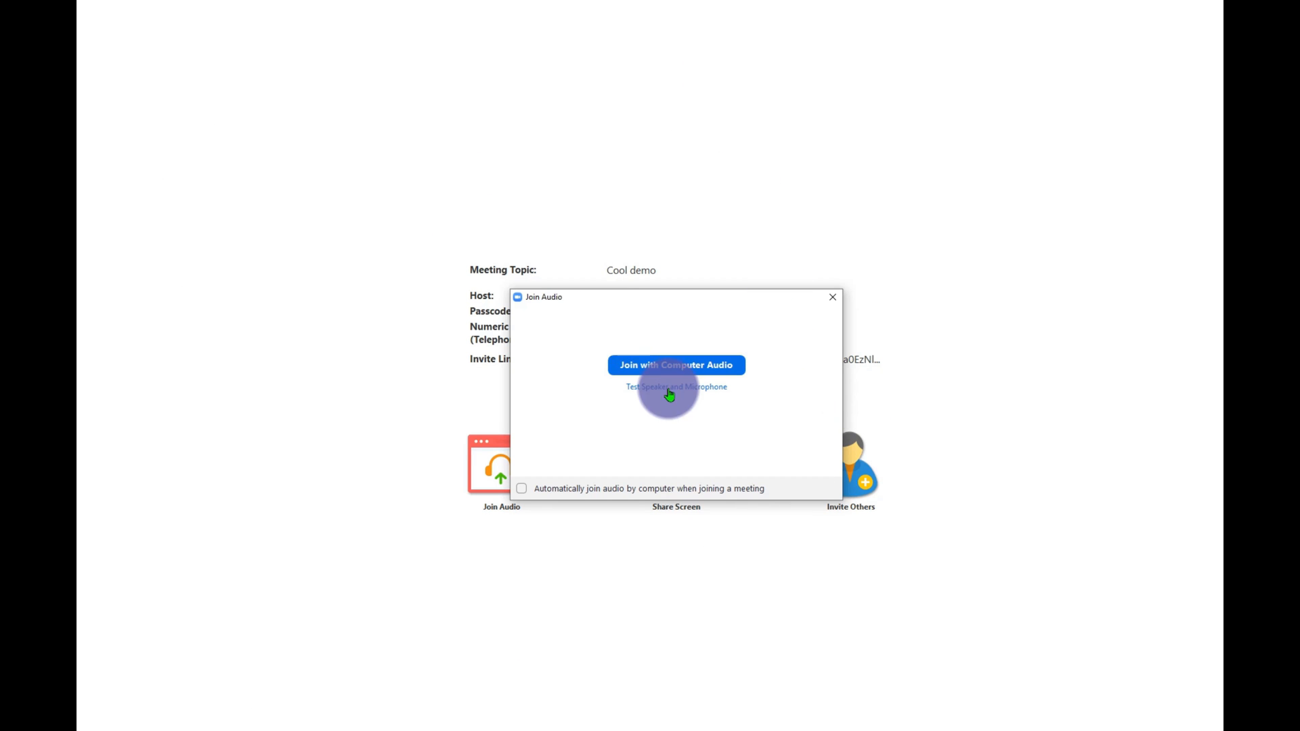
{"action": "left_click", "coordinate": [678, 366]}
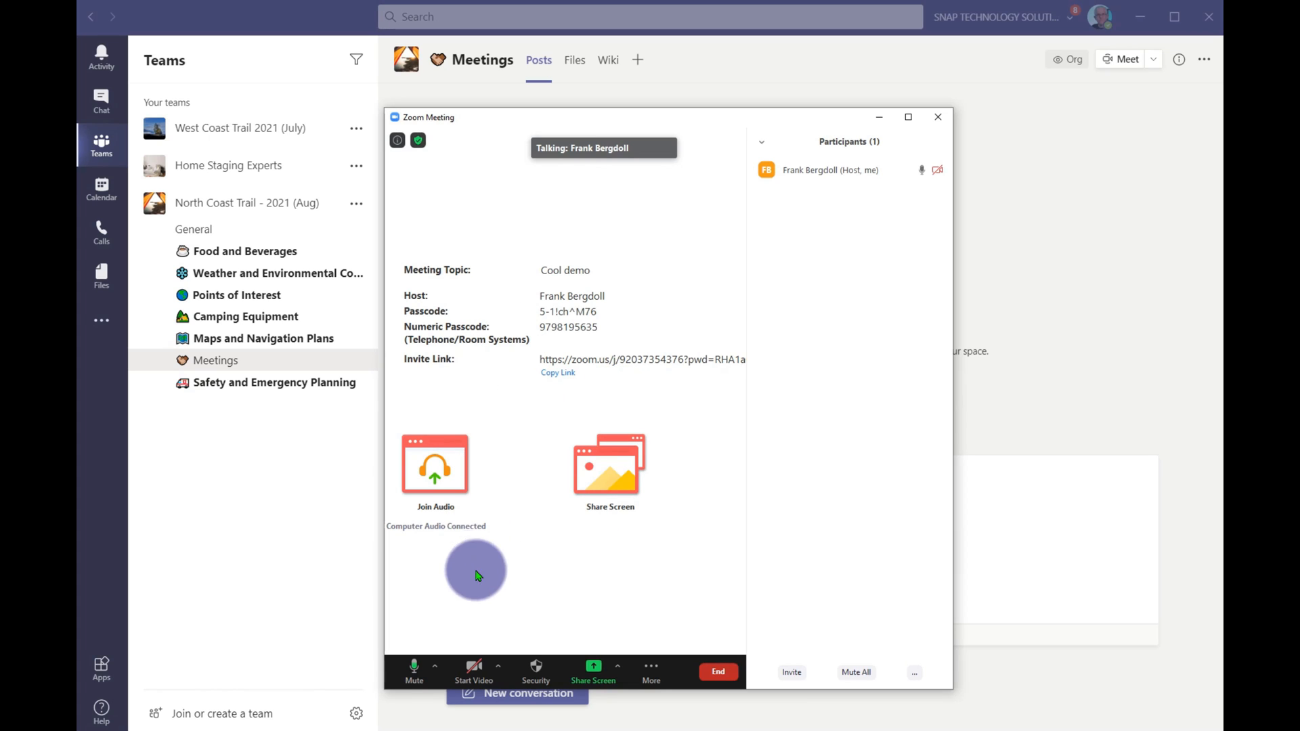
{"action": "left_click", "coordinate": [490, 663]}
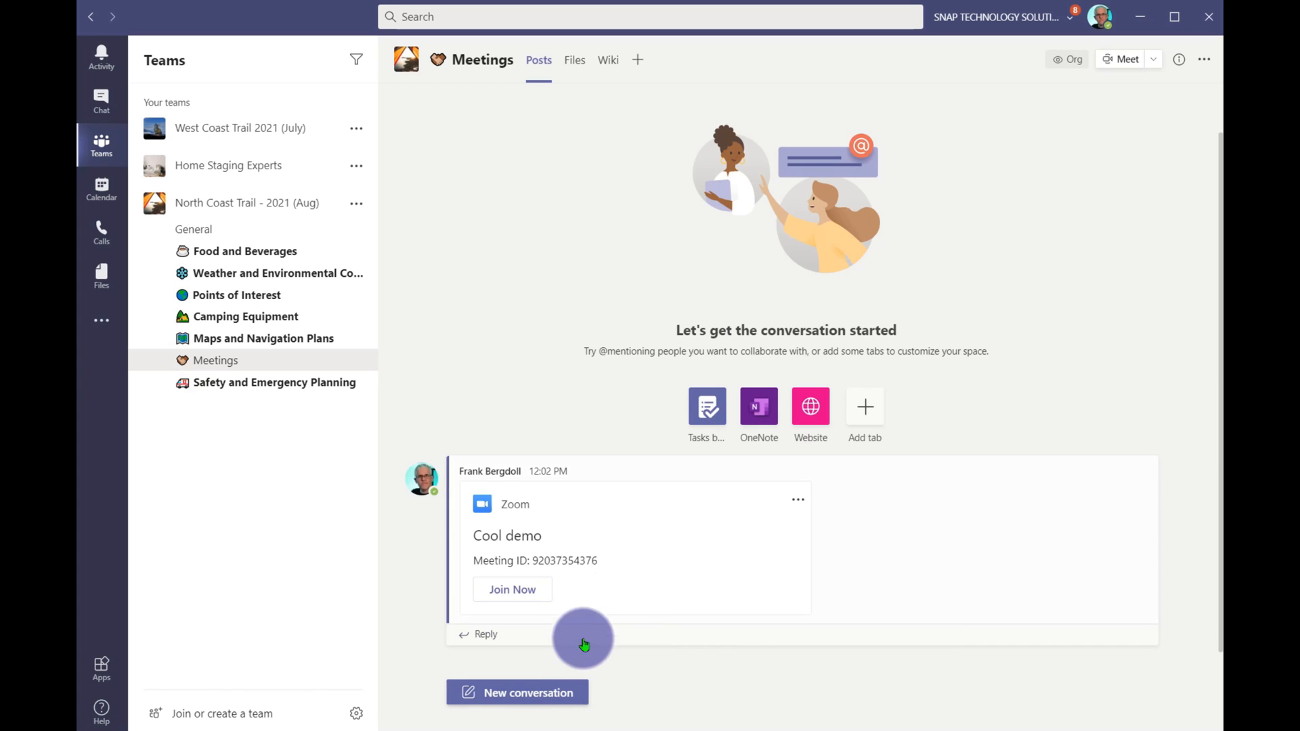
Mention Zoom in a new conversation in the Meetings channel and choose to schedule a meeting
{"action": "left_click", "coordinate": [523, 694]}
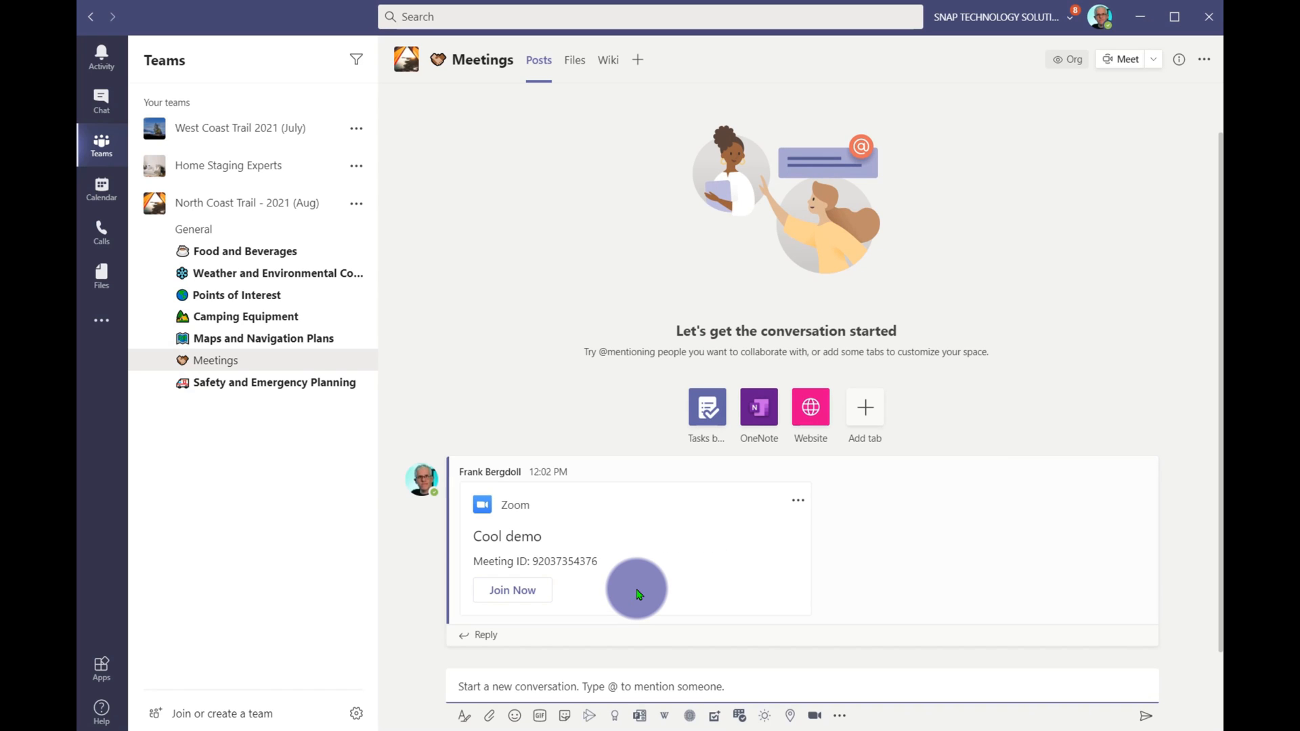
{"action": "mouse_move", "coordinate": [637, 594]}
{"action": "type", "text": "@zoom"}
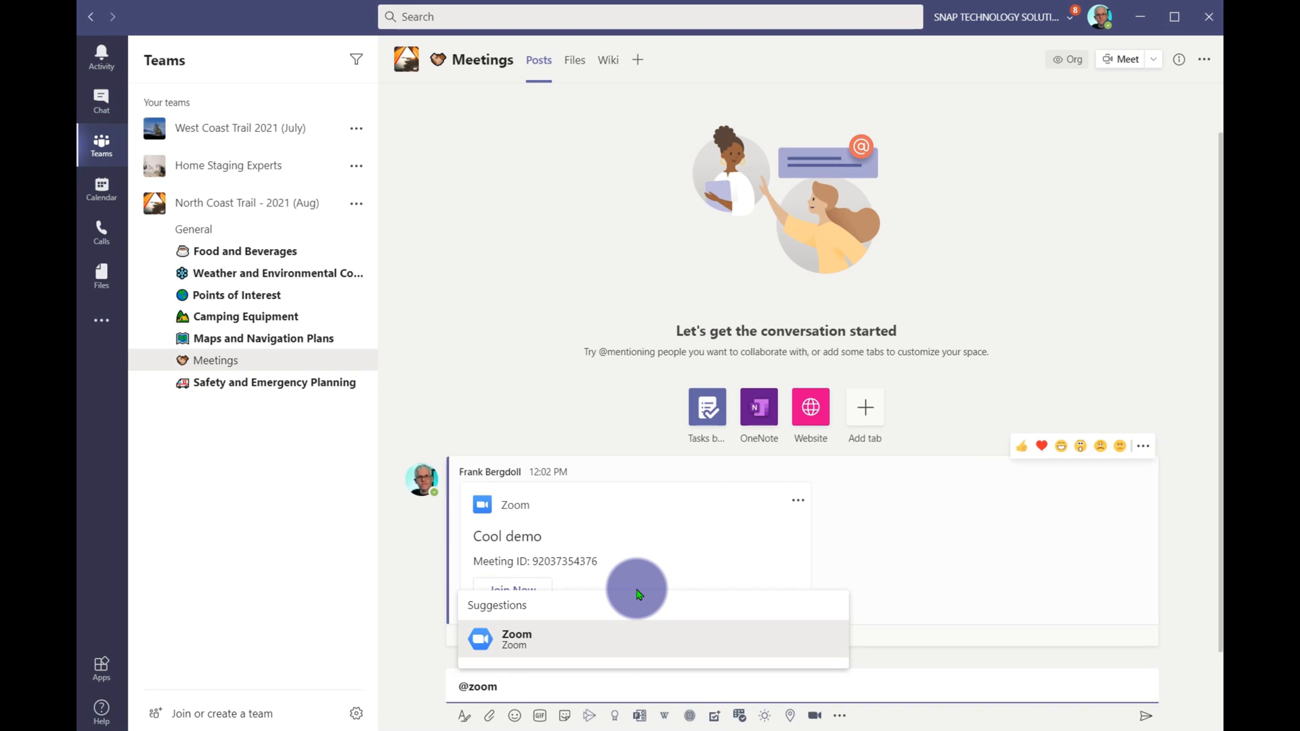
{"action": "left_click", "coordinate": [601, 638]}
{"action": "left_click", "coordinate": [605, 656]}
{"action": "left_click", "coordinate": [572, 645]}
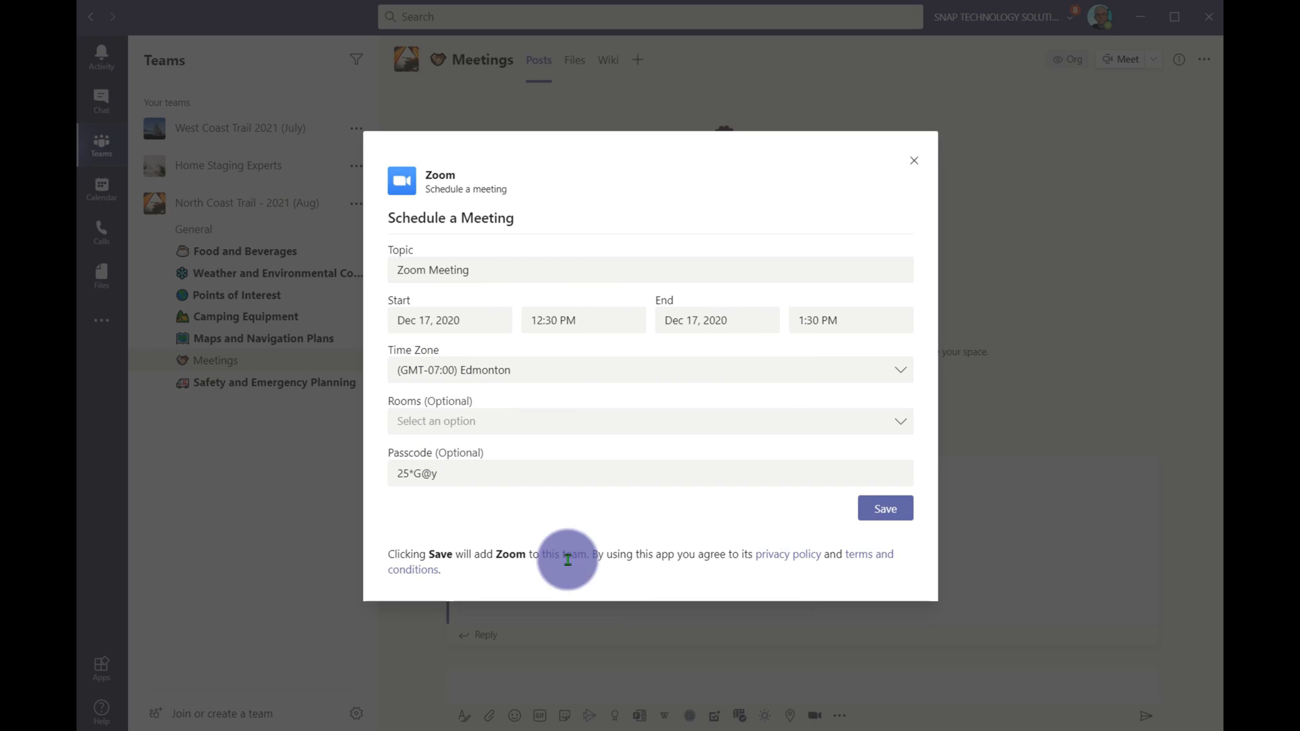
Save the scheduled Zoom meeting with its default topic, times and time zone, and accept the invitation posted in the channel
{"action": "left_click", "coordinate": [887, 511]}
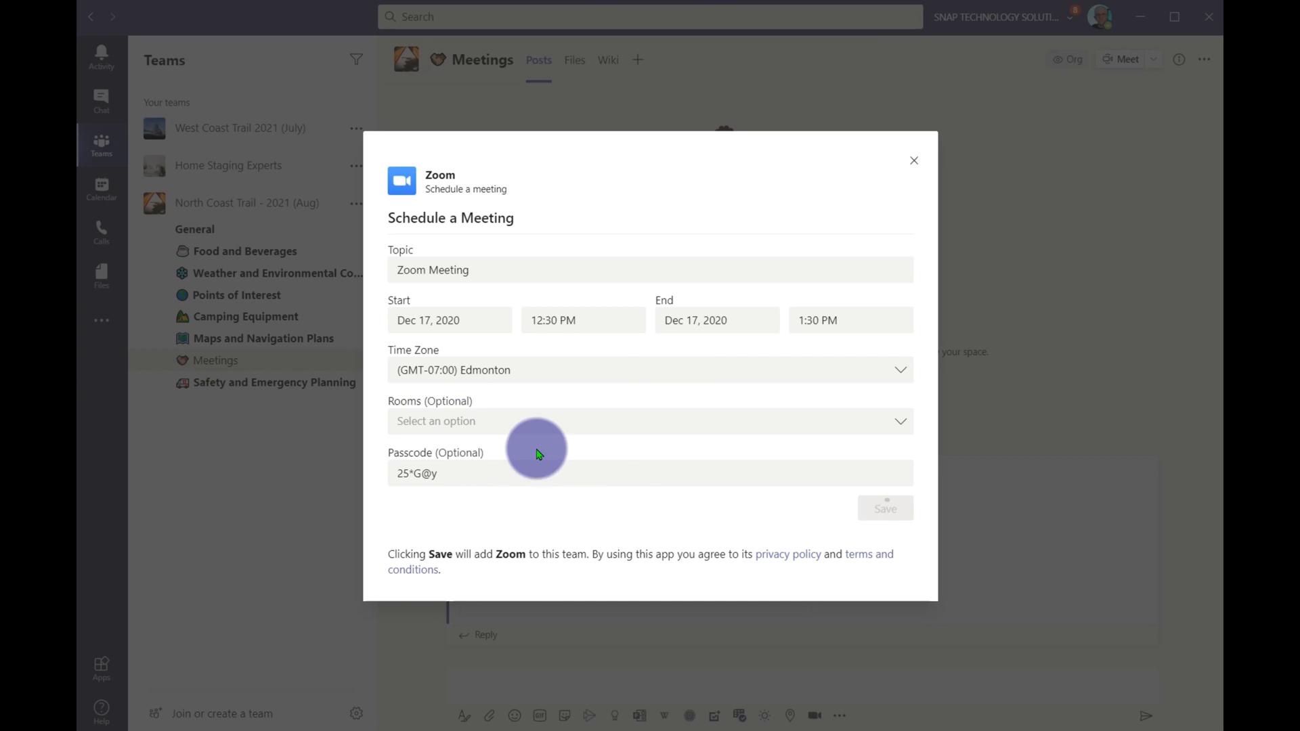
{"action": "key", "text": "Return"}
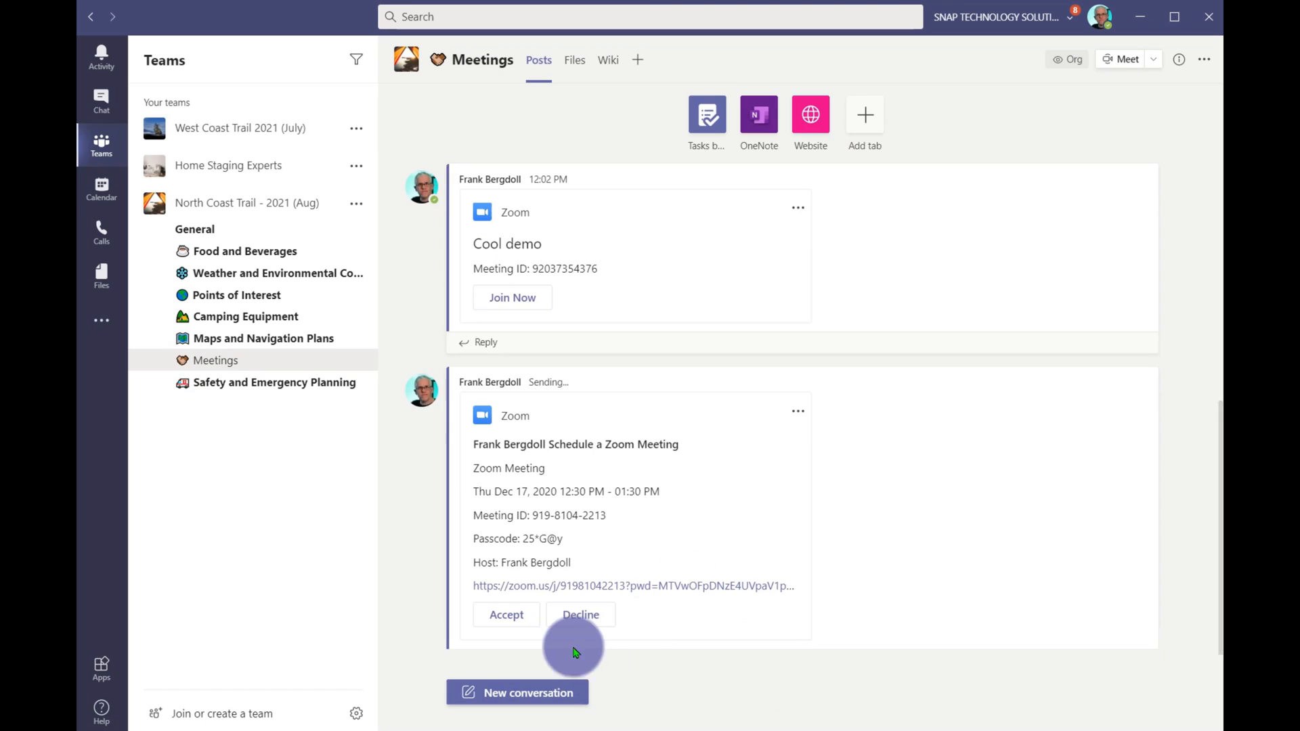
{"action": "left_click", "coordinate": [516, 589]}
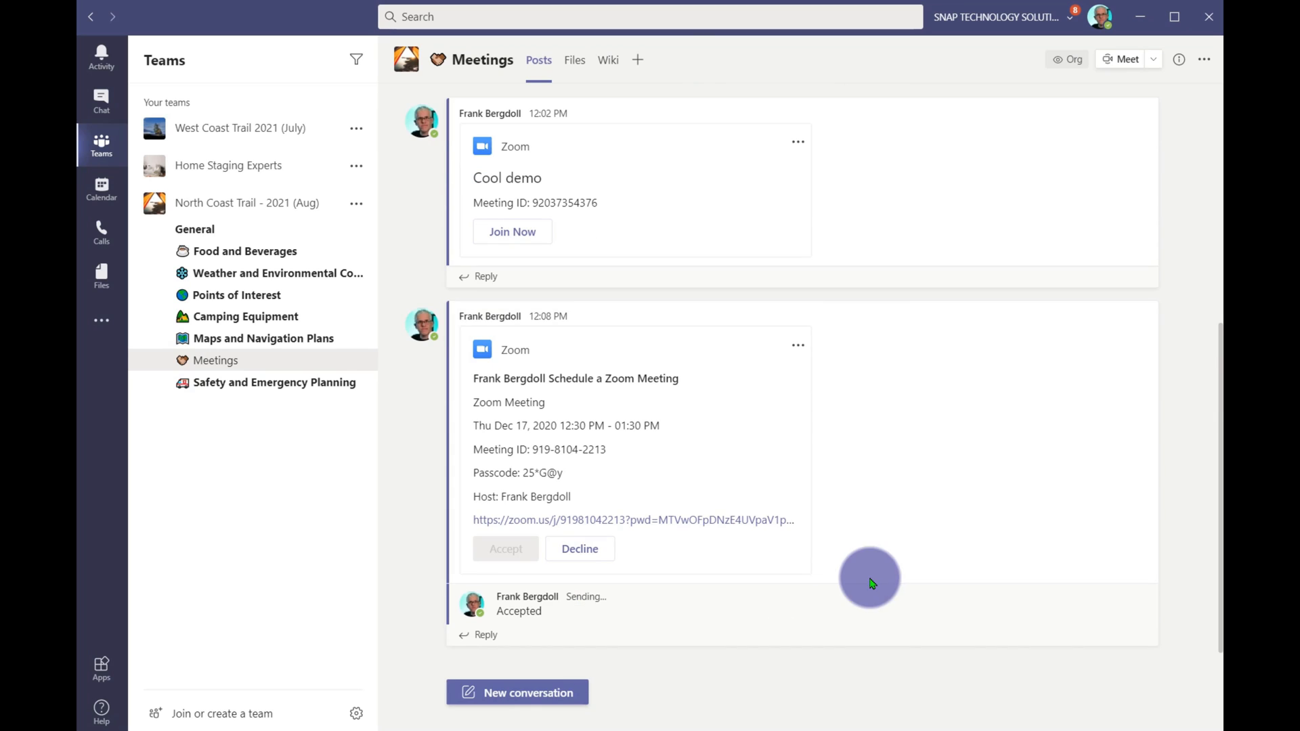